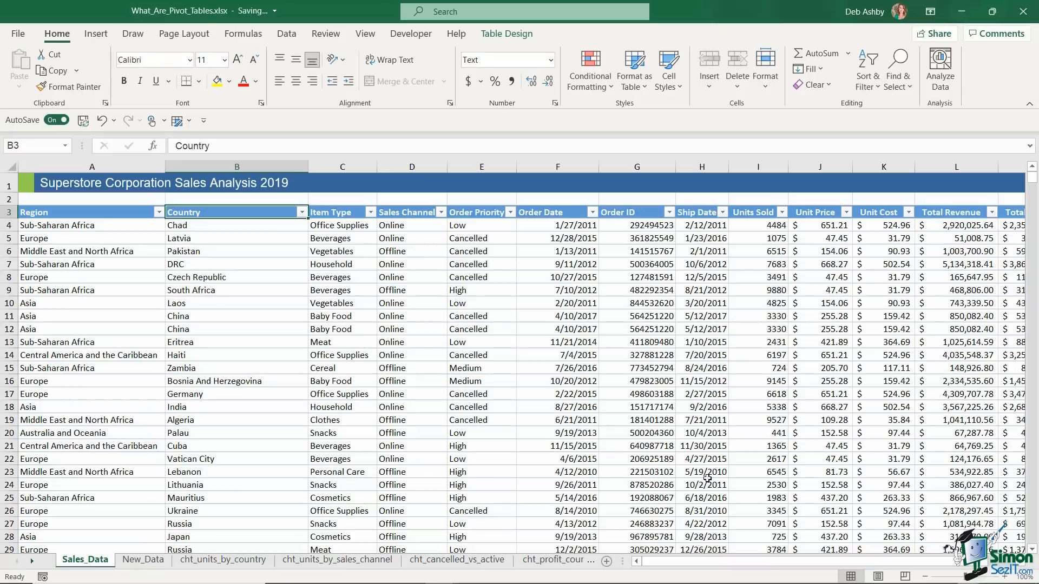
Examine the sales table's columns on the Sales_Data sheet, including the Order Priority filter options
{"action": "left_click_drag", "start_coordinate": [701, 563], "coordinate": [764, 565]}
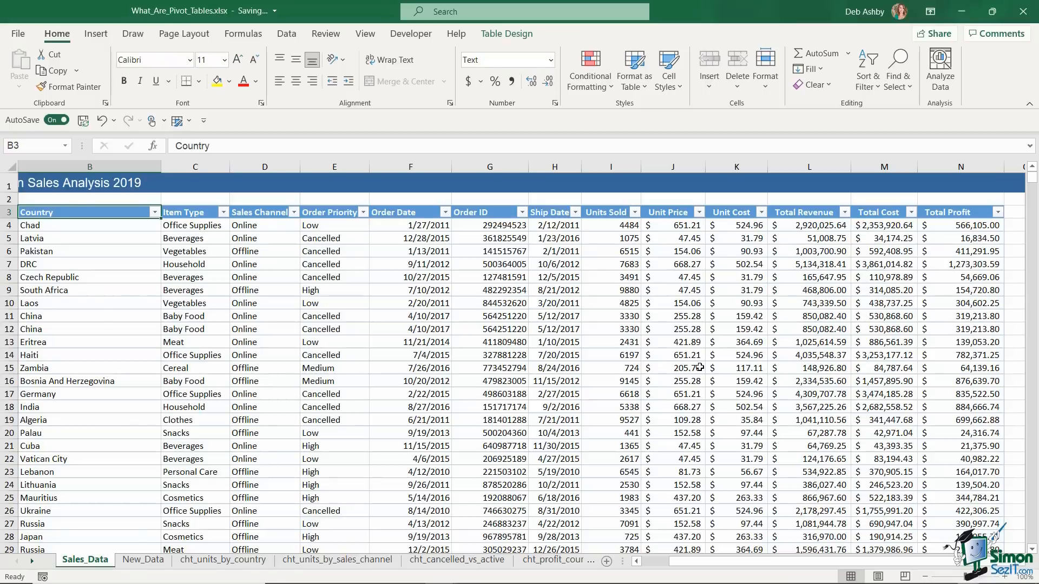
{"action": "scroll", "coordinate": [375, 423], "scroll_direction": "left", "scroll_amount": 1}
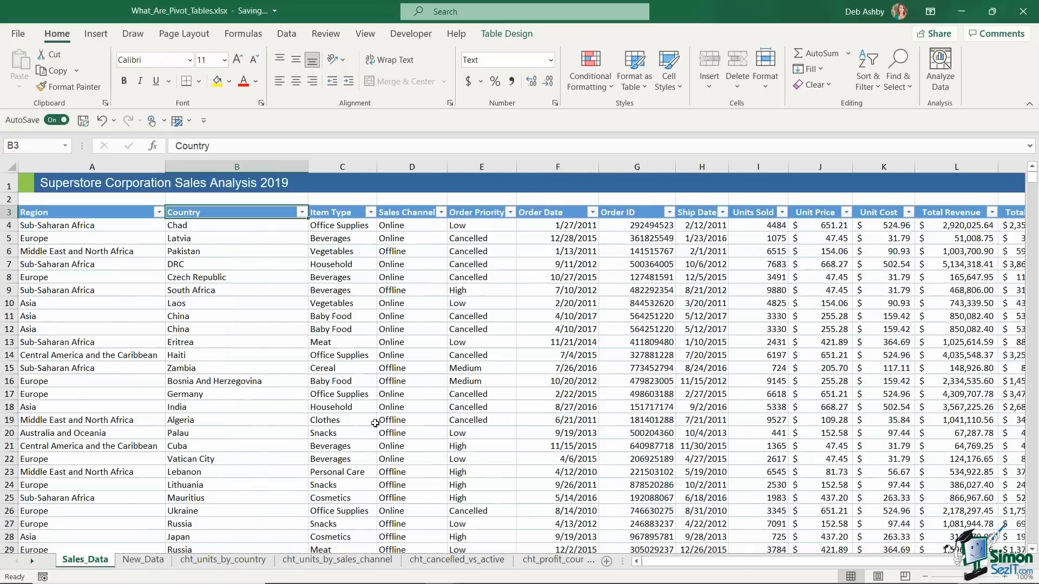
{"action": "left_click", "coordinate": [411, 275]}
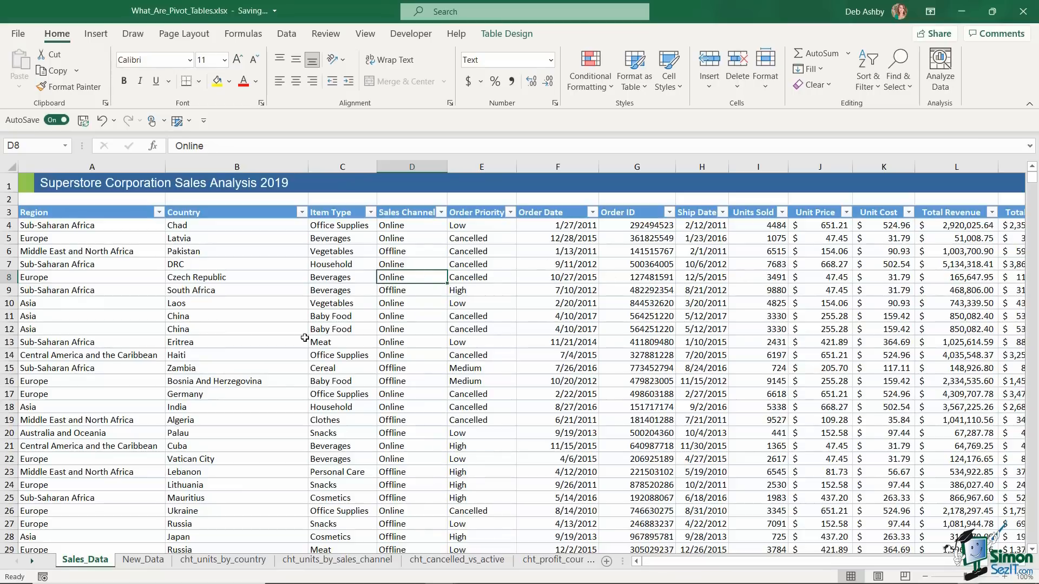
{"action": "left_click", "coordinate": [348, 281]}
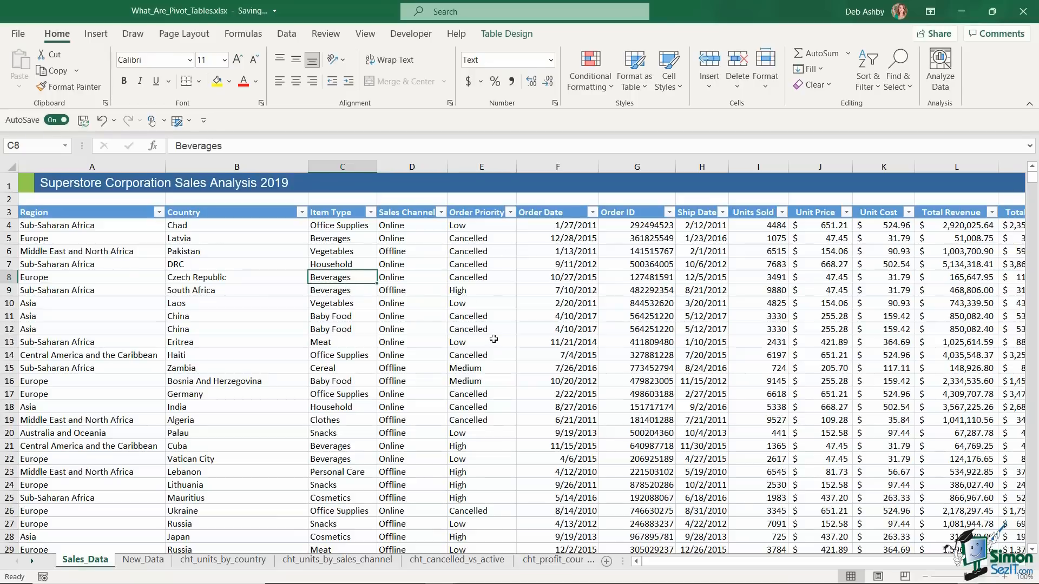
{"action": "left_click", "coordinate": [742, 281]}
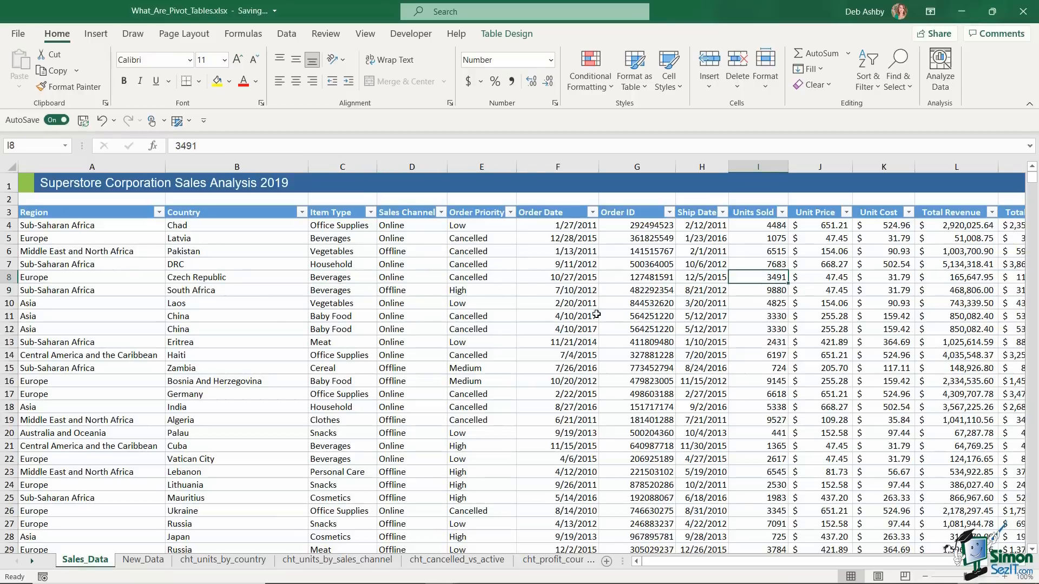
{"action": "left_click", "coordinate": [570, 327]}
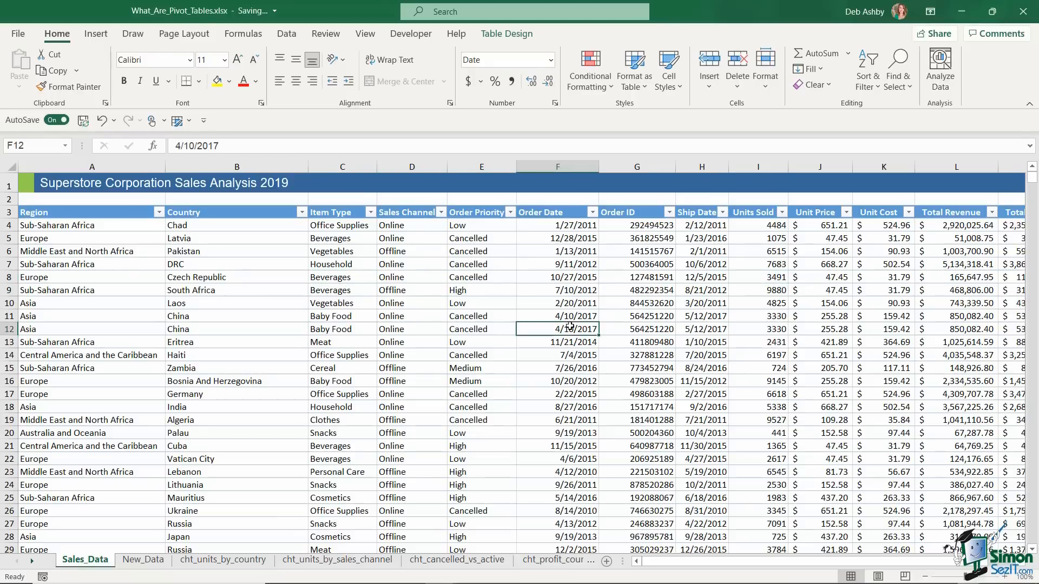
{"action": "left_click", "coordinate": [510, 212]}
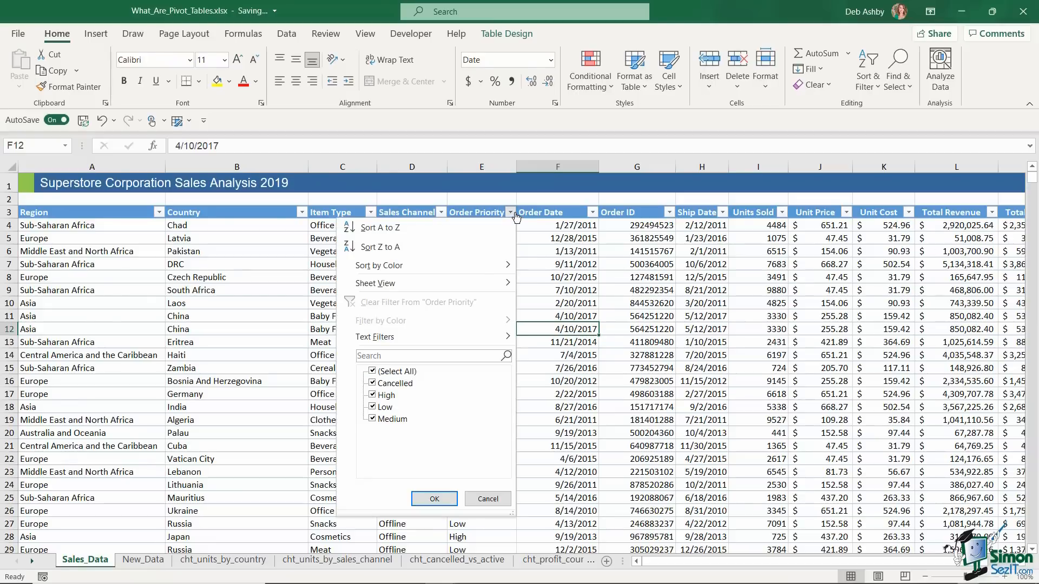
{"action": "key", "text": "Escape"}
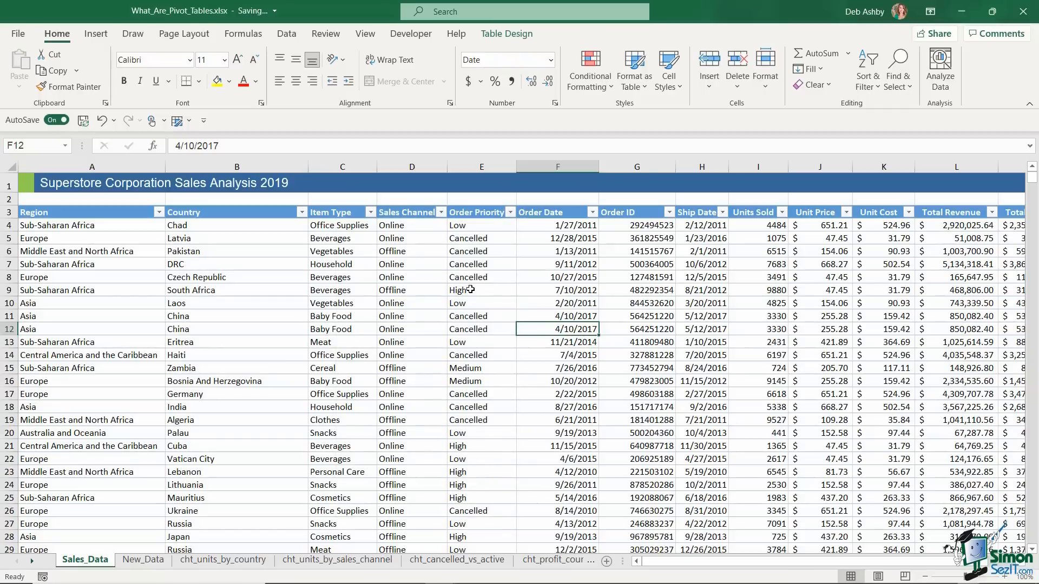
{"action": "left_click", "coordinate": [342, 269]}
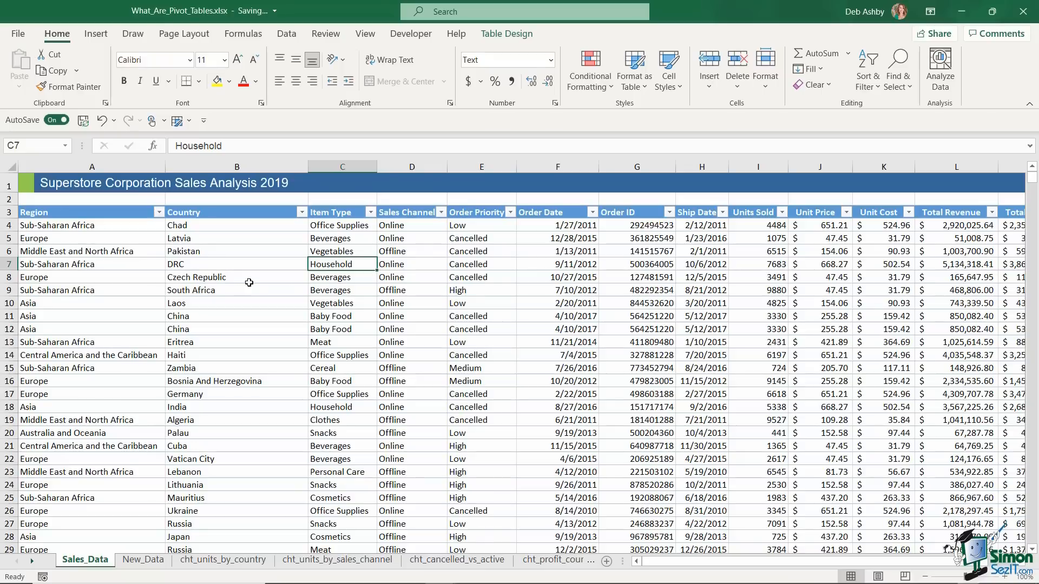
On the cht_units_by_country sheet, sort the pivot table's Count of Units Sold from largest to smallest
{"action": "left_click", "coordinate": [222, 559]}
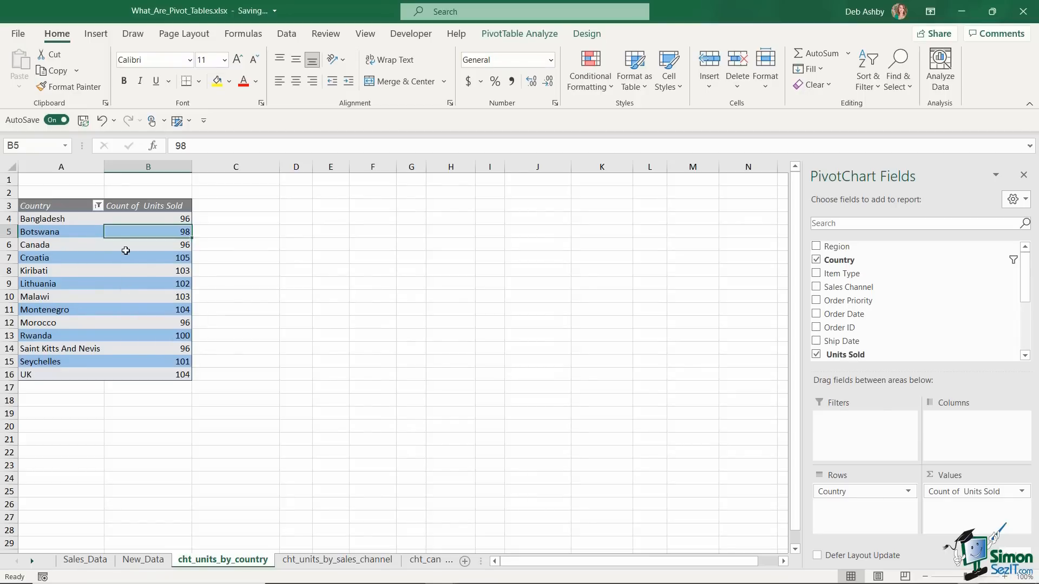
{"action": "mouse_move", "coordinate": [126, 250]}
{"action": "left_click_drag", "start_coordinate": [56, 219], "coordinate": [56, 371]}
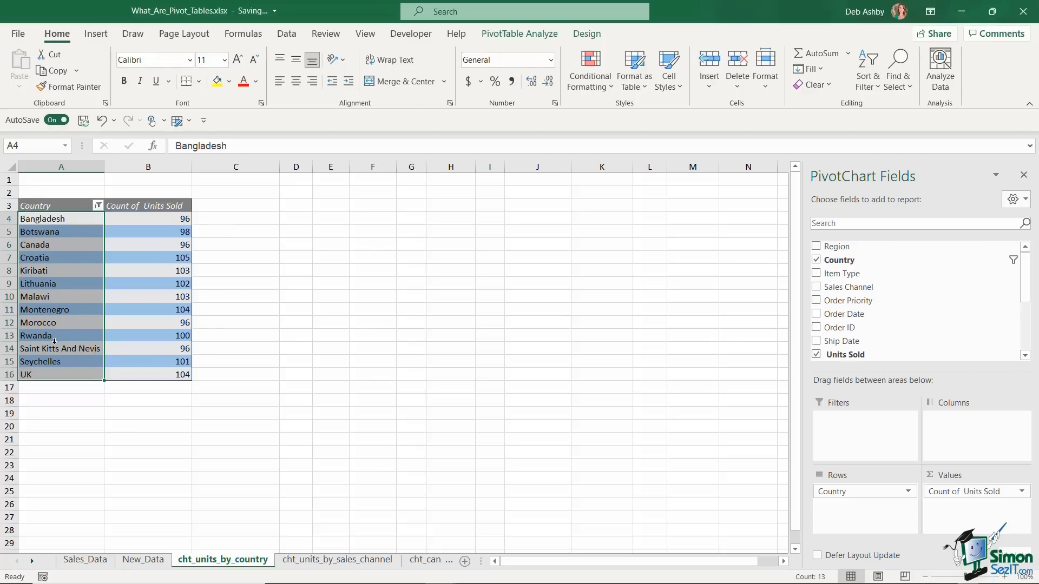
{"action": "left_click", "coordinate": [121, 219]}
{"action": "right_click", "coordinate": [125, 219]}
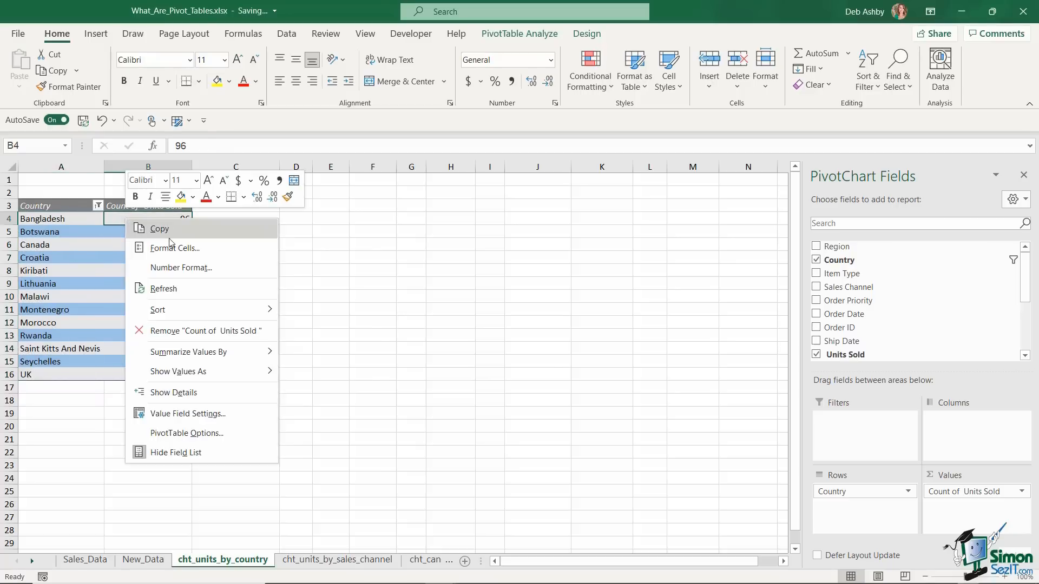
{"action": "mouse_move", "coordinate": [166, 311]}
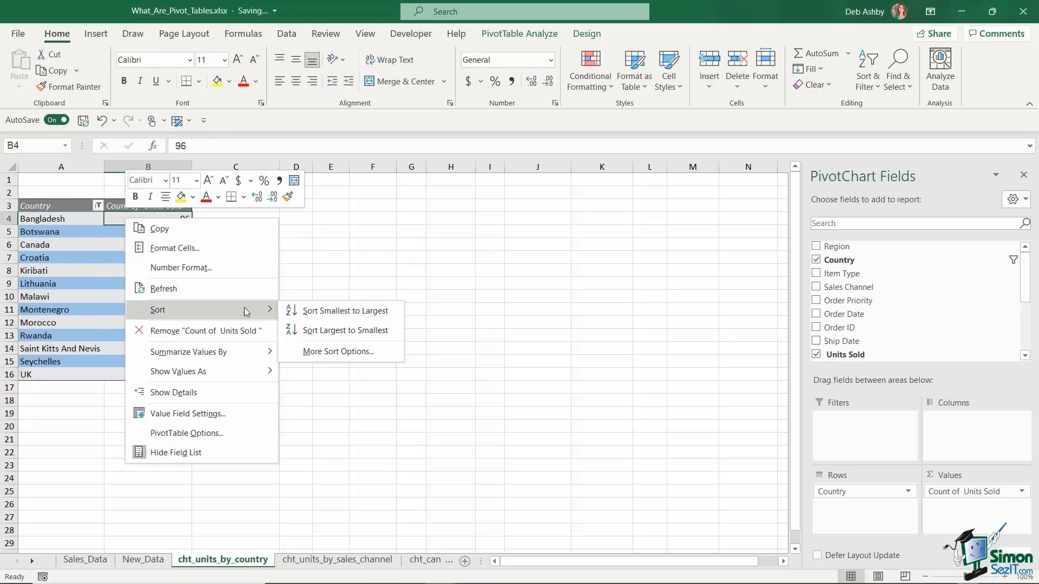
{"action": "left_click", "coordinate": [351, 332]}
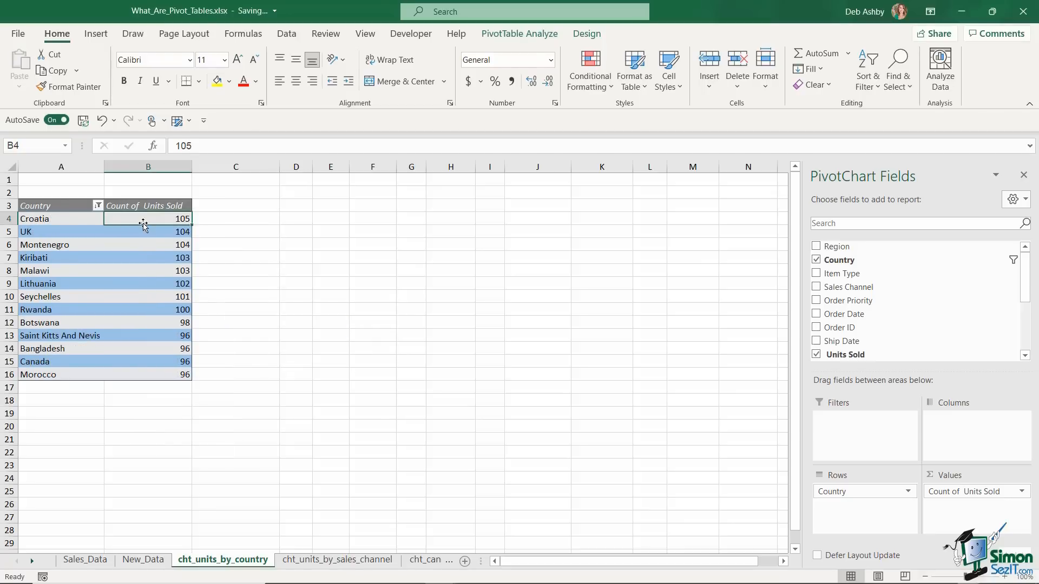
Replace Count of Units Sold with Total Profit as the pivot table's value field
{"action": "mouse_move", "coordinate": [148, 233]}
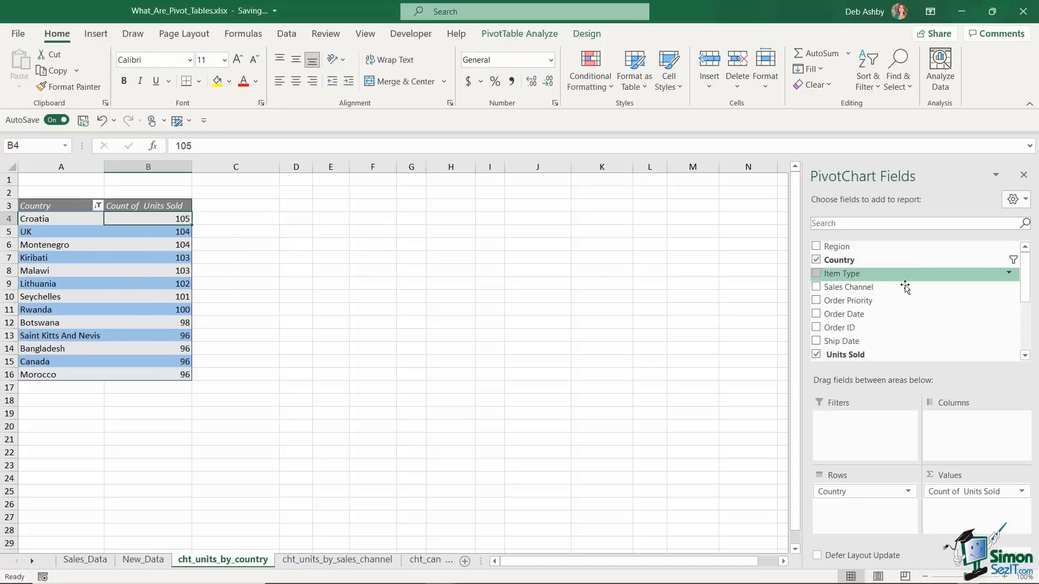
{"action": "scroll", "coordinate": [1030, 268], "scroll_direction": "down", "scroll_amount": 1}
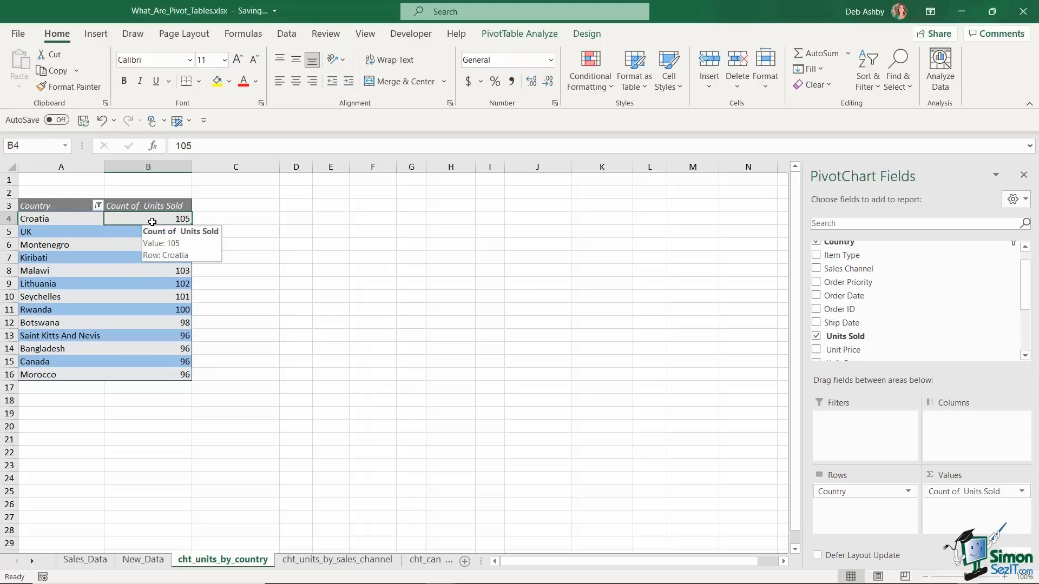
{"action": "scroll", "coordinate": [920, 303], "scroll_direction": "down", "scroll_amount": 3}
{"action": "left_click_drag", "start_coordinate": [934, 492], "coordinate": [631, 457]}
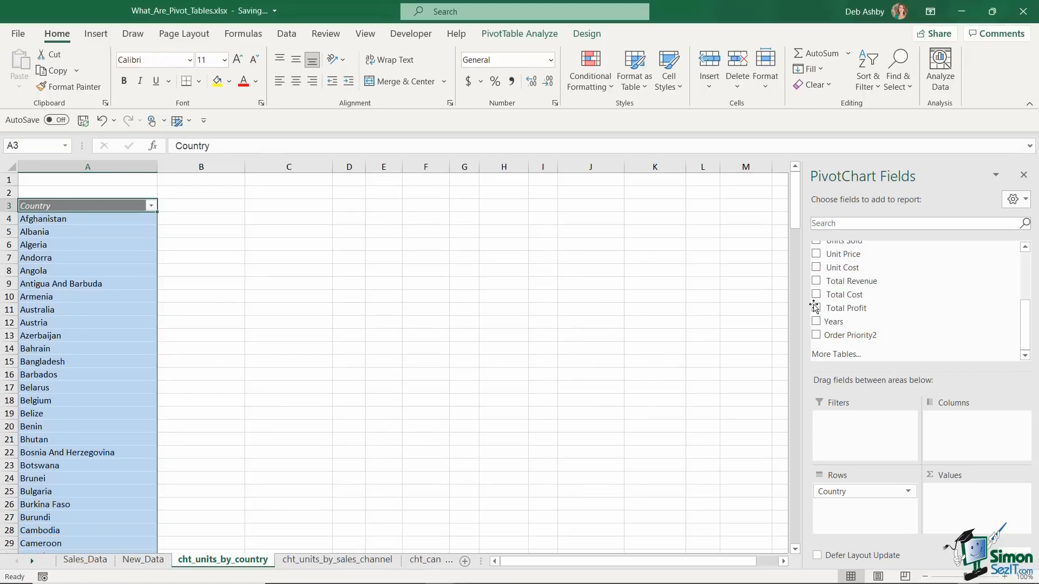
{"action": "left_click_drag", "start_coordinate": [826, 311], "coordinate": [959, 512]}
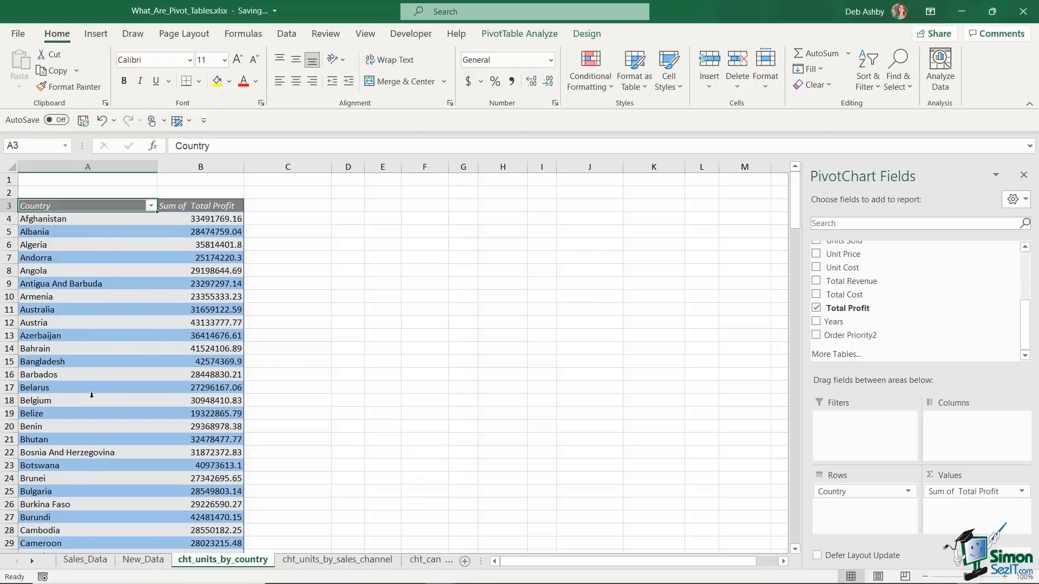
Sort the countries by Sum of Total Profit from largest to smallest
{"action": "left_click", "coordinate": [214, 219]}
{"action": "right_click", "coordinate": [214, 219]}
{"action": "mouse_move", "coordinate": [287, 310]}
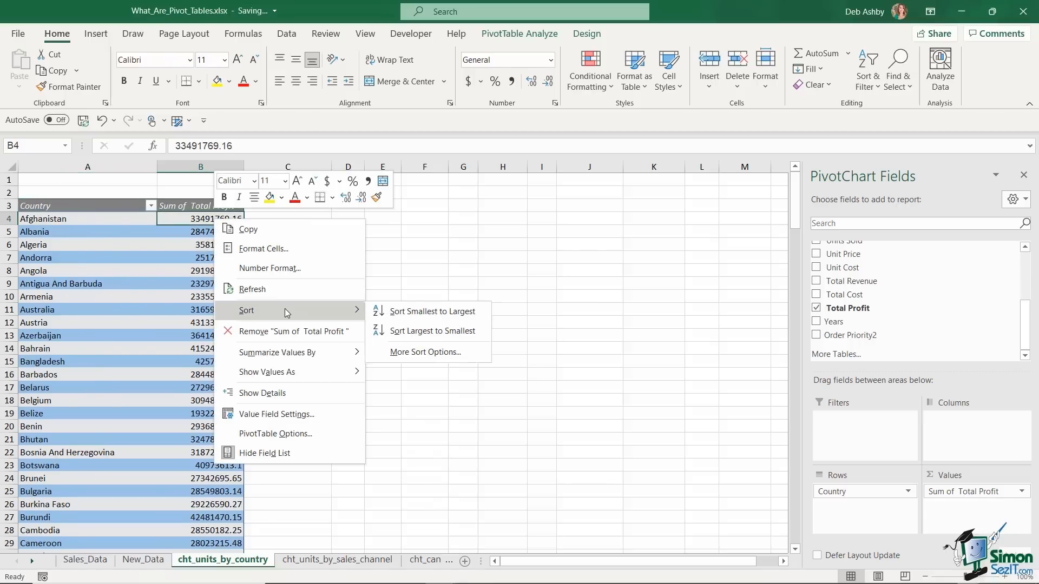
{"action": "left_click", "coordinate": [427, 330]}
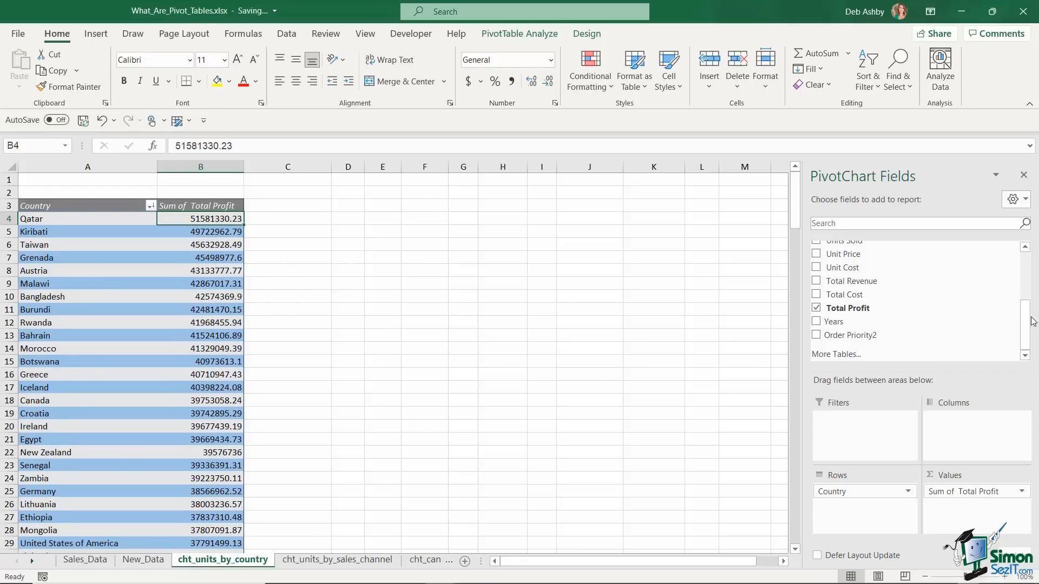
Add Item Type to the pivot table's columns and look over the profit breakdown per country
{"action": "left_click_drag", "start_coordinate": [1029, 310], "coordinate": [1029, 255]}
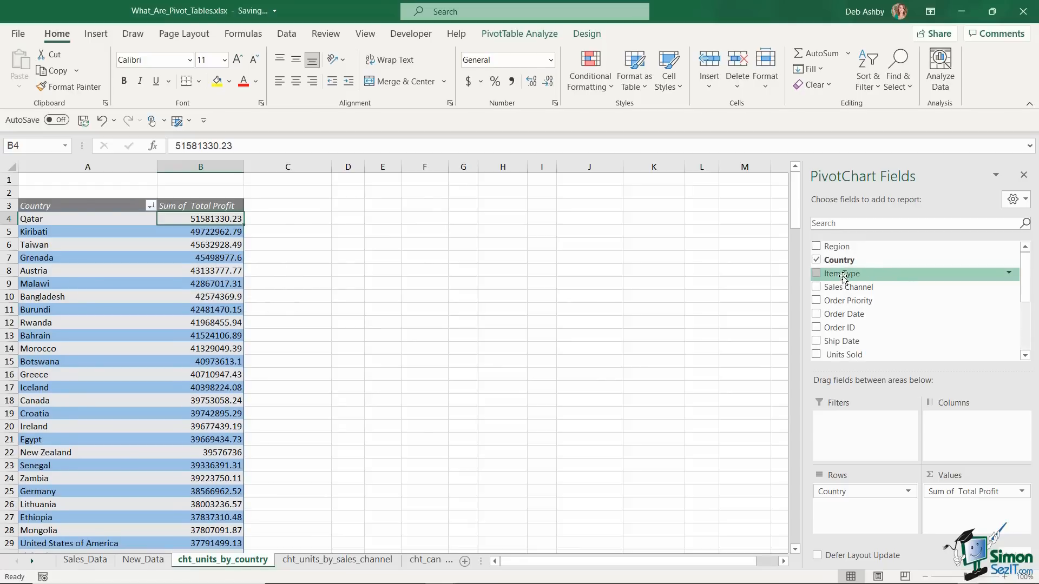
{"action": "left_click_drag", "start_coordinate": [861, 273], "coordinate": [971, 424]}
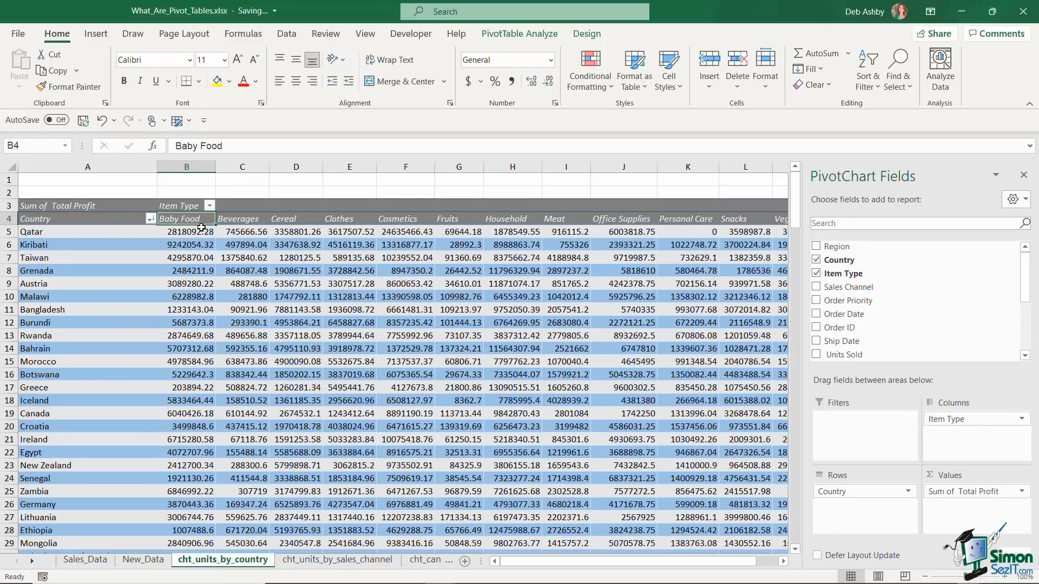
{"action": "left_click_drag", "start_coordinate": [184, 219], "coordinate": [701, 219]}
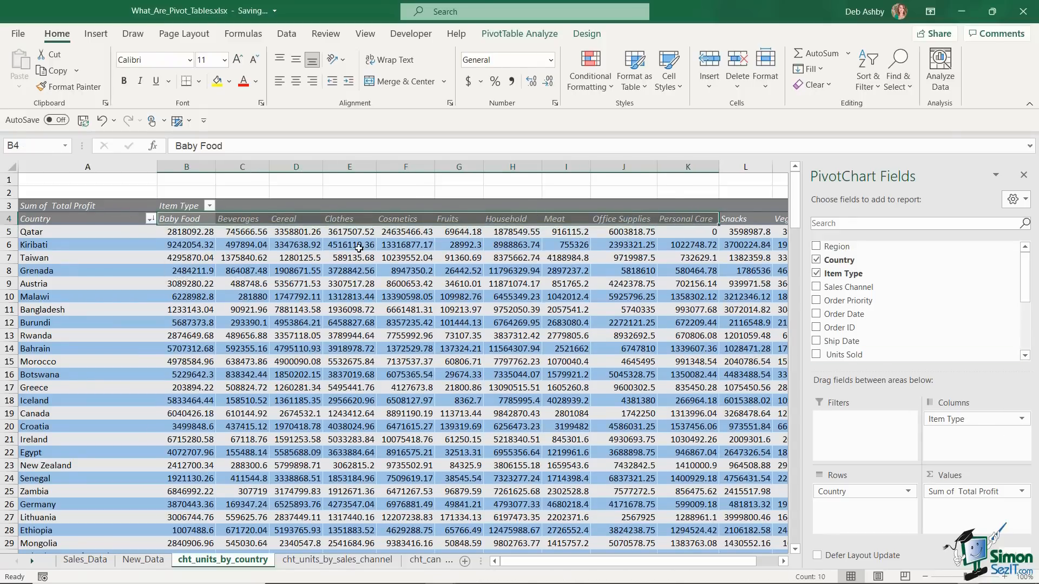
{"action": "left_click", "coordinate": [180, 234]}
{"action": "left_click", "coordinate": [184, 259]}
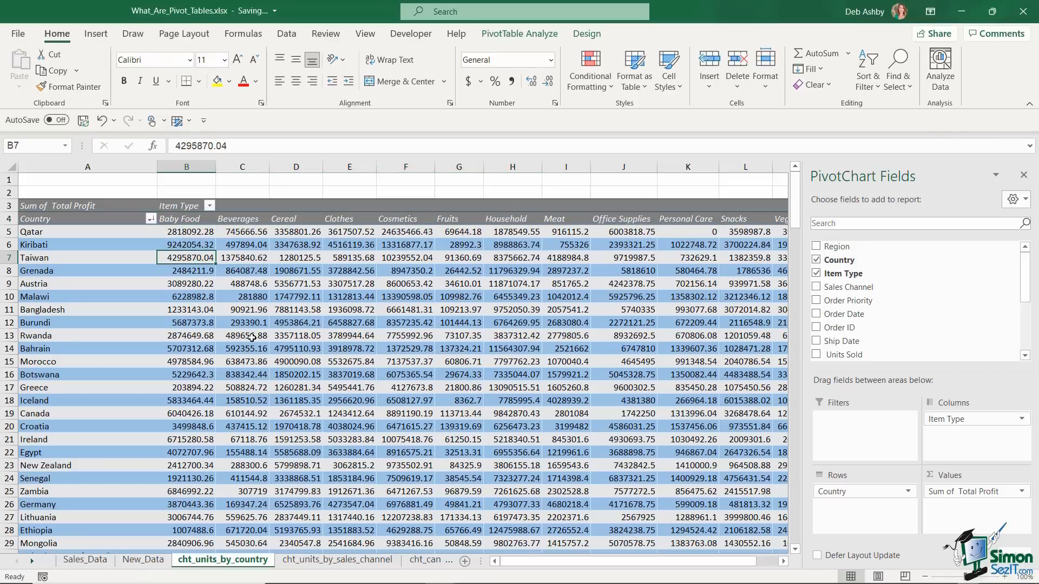
{"action": "left_click", "coordinate": [366, 315]}
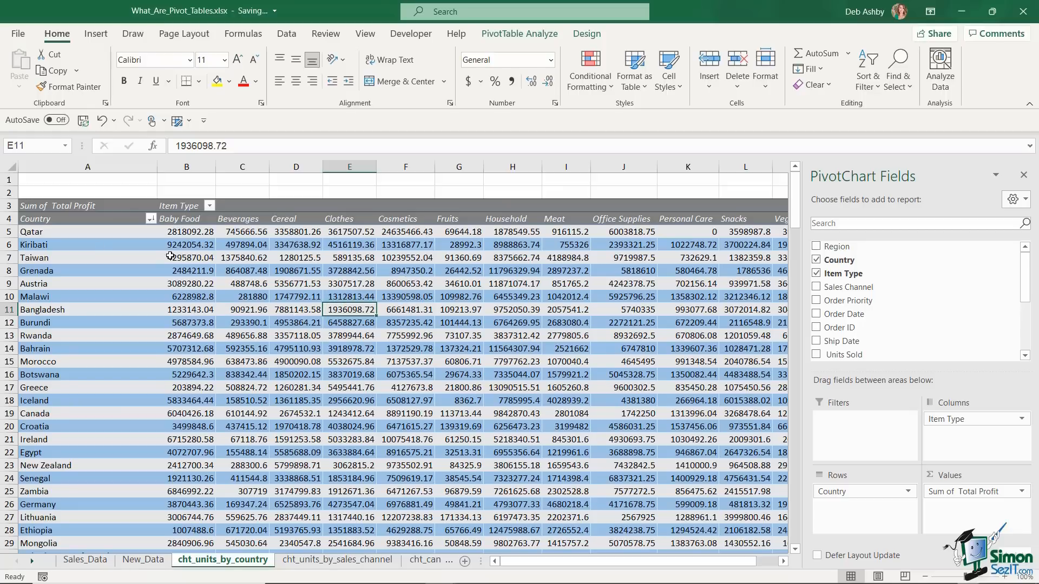
Filter the Country field to the top 5 items by Sum of Total Profit
{"action": "left_click", "coordinate": [151, 219]}
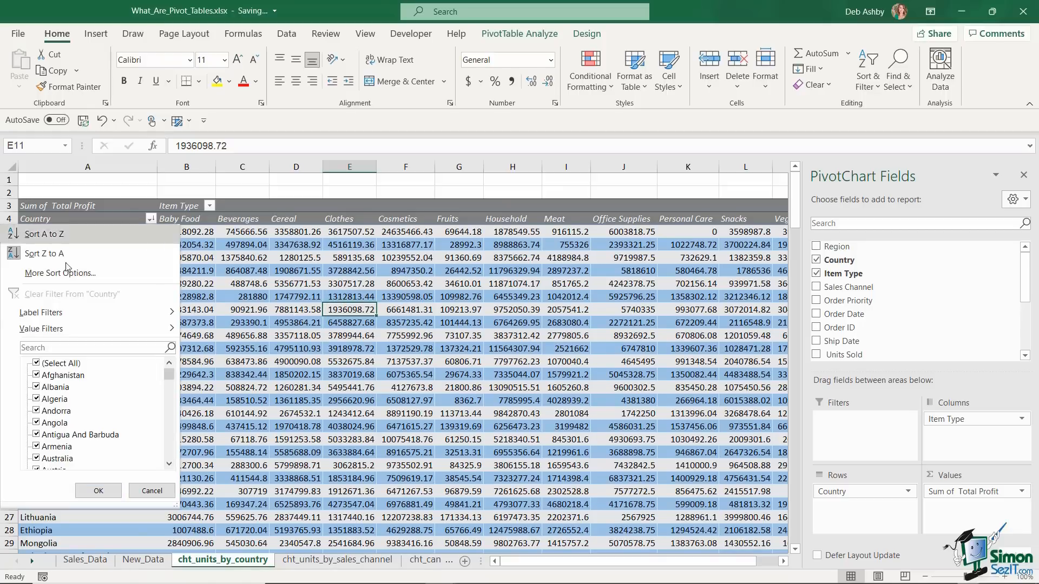
{"action": "mouse_move", "coordinate": [68, 330]}
{"action": "left_click", "coordinate": [221, 513]}
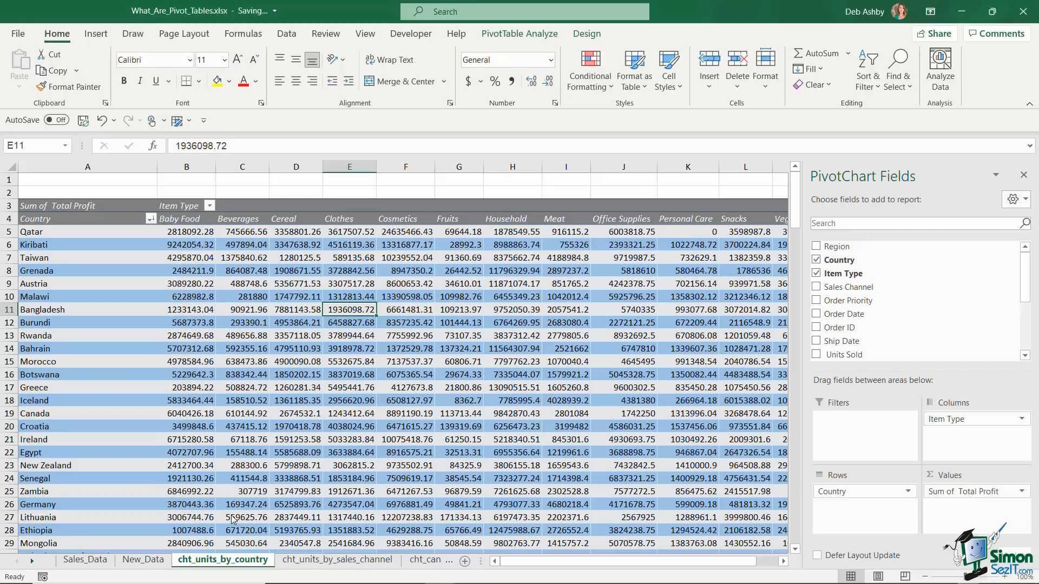
{"action": "left_click", "coordinate": [468, 265]}
{"action": "left_click", "coordinate": [467, 265]}
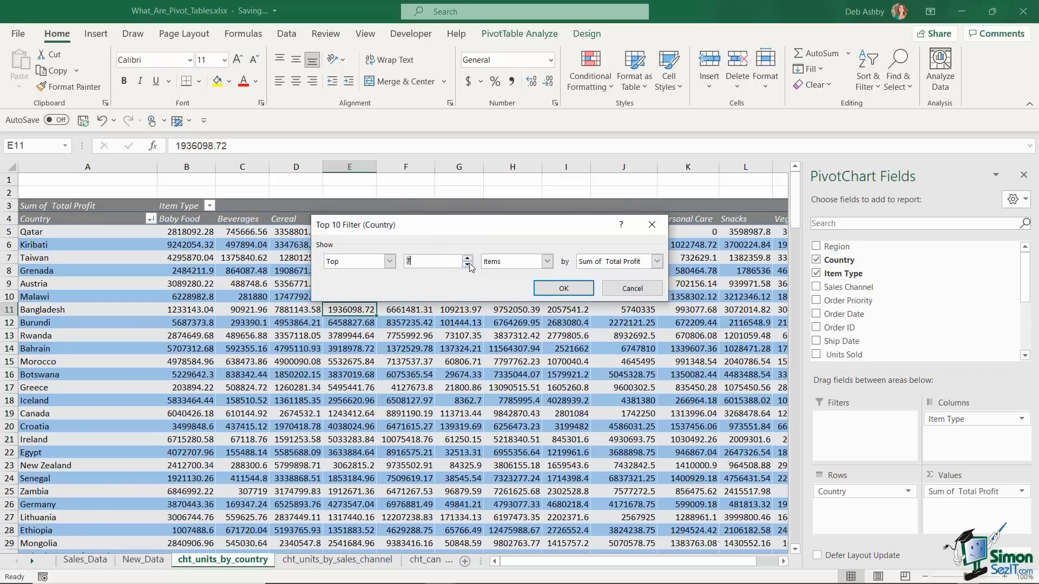
{"action": "left_click", "coordinate": [563, 289]}
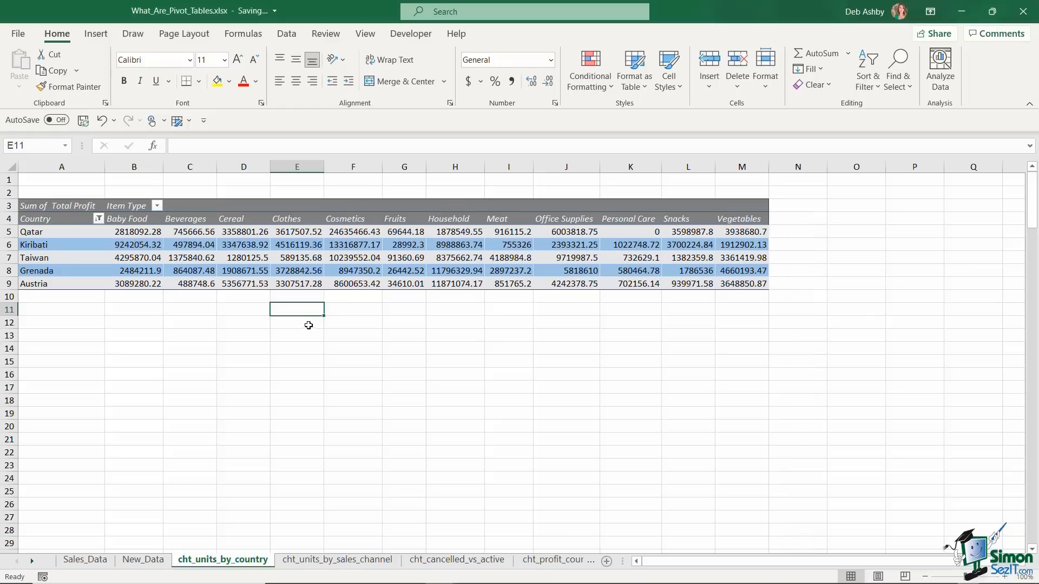
{"action": "left_click", "coordinate": [313, 242]}
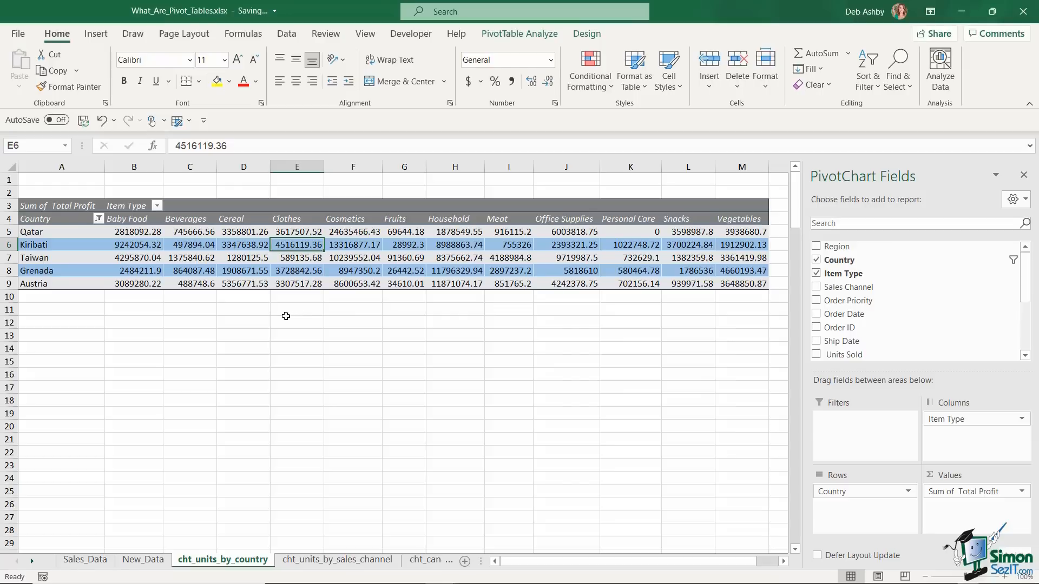
Compare the raw records on the Sales_Data sheet with the filtered pivot table on cht_units_by_country
{"action": "left_click", "coordinate": [90, 560]}
{"action": "left_click", "coordinate": [398, 307]}
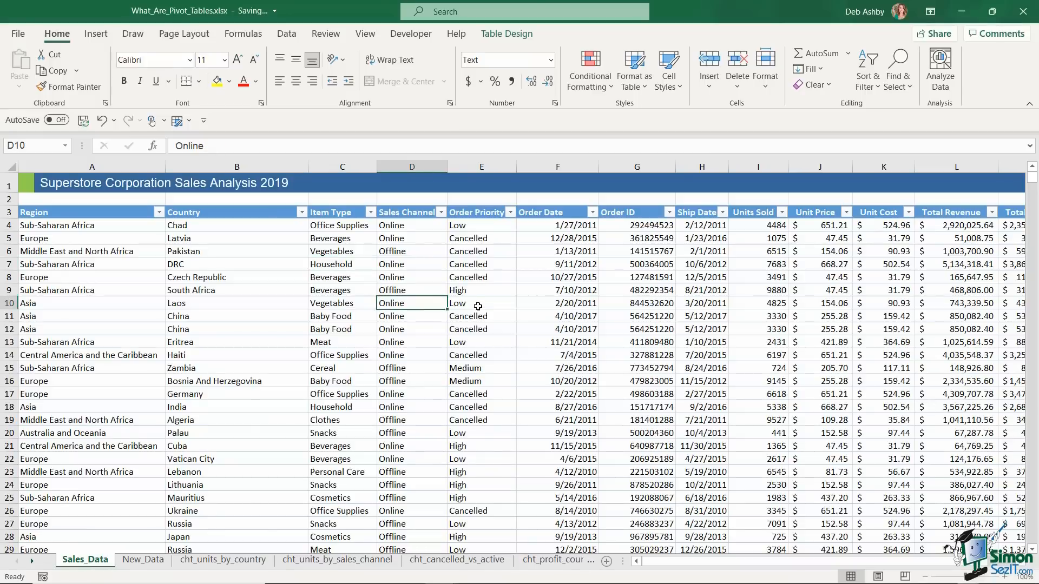
{"action": "left_click", "coordinate": [414, 259]}
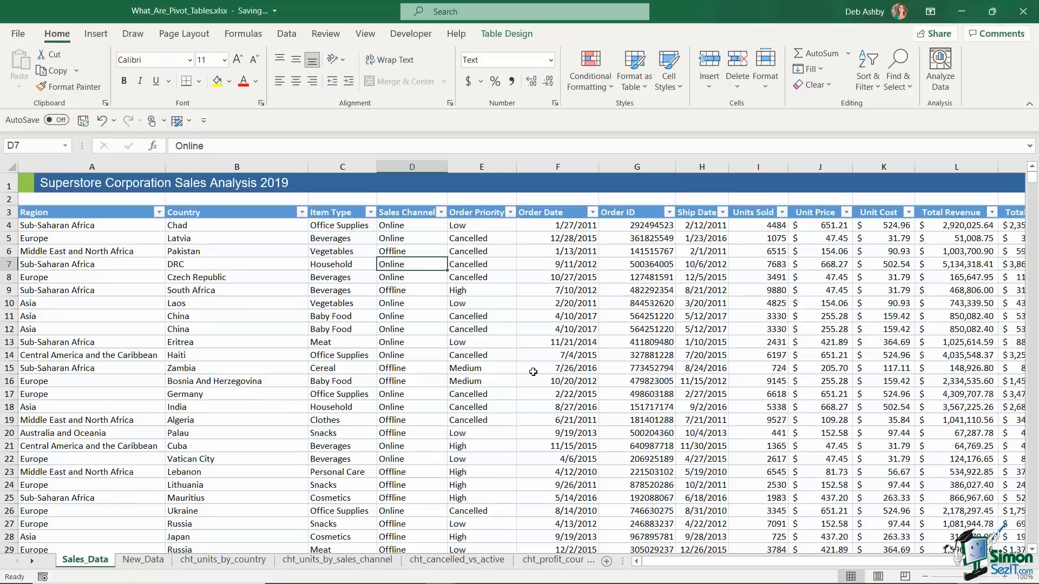
{"action": "left_click", "coordinate": [480, 252]}
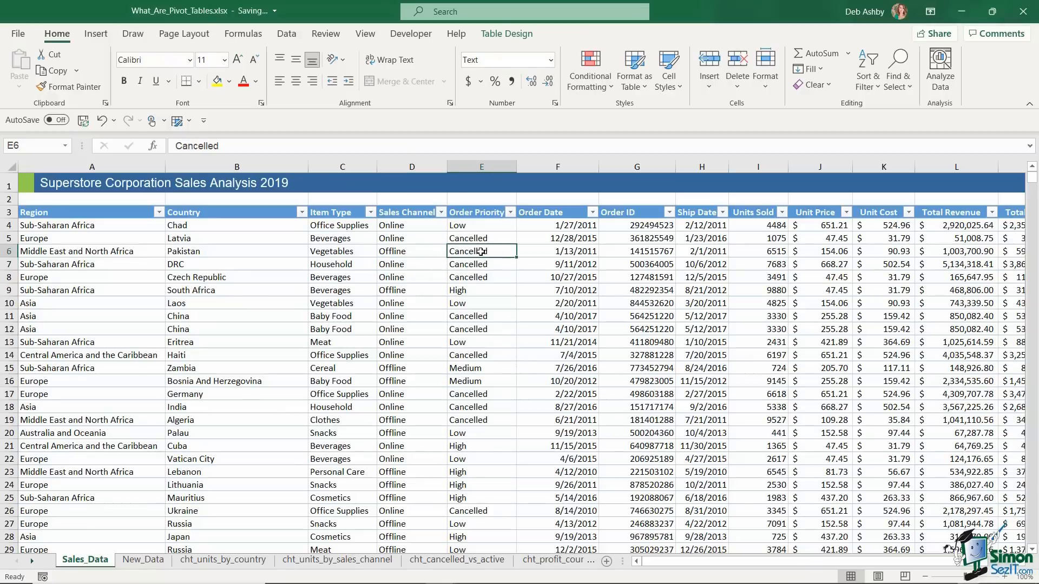
{"action": "left_click", "coordinate": [223, 560]}
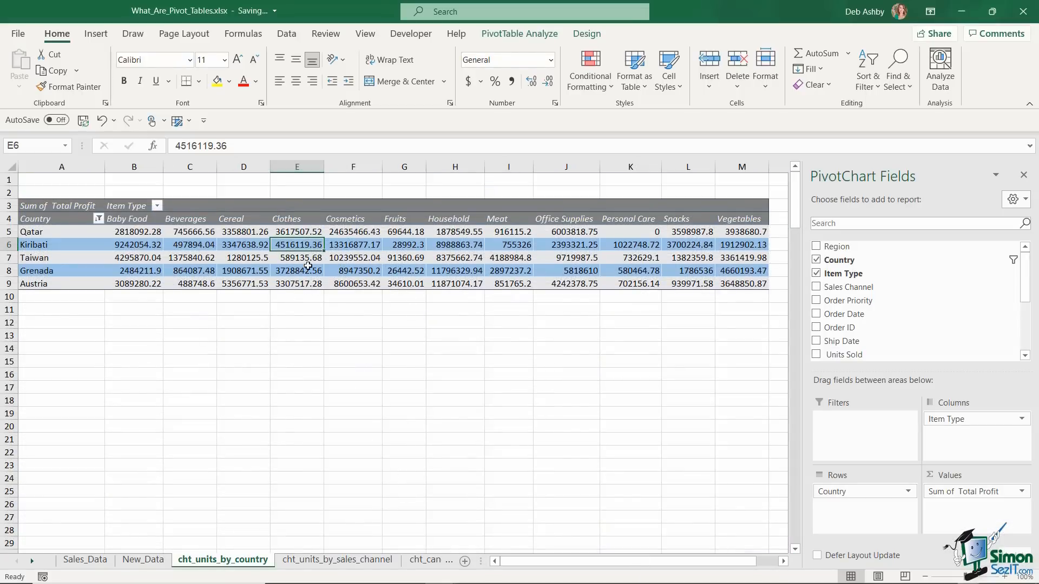
{"action": "left_click", "coordinate": [375, 248]}
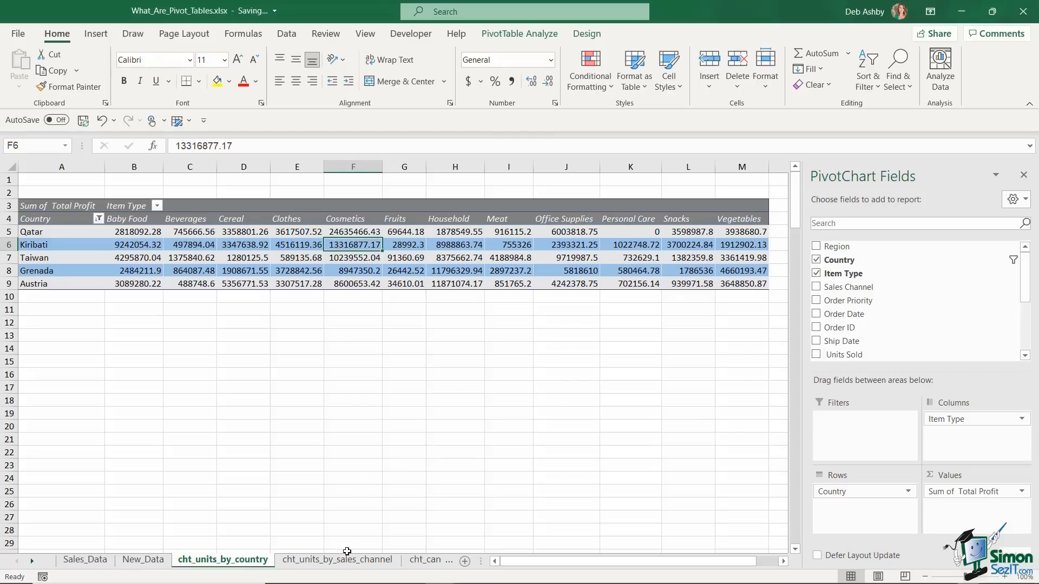
Open the cht_units_by_sales_channel sheet and enlarge its Units Sold by Sales Channel line chart
{"action": "left_click", "coordinate": [341, 560]}
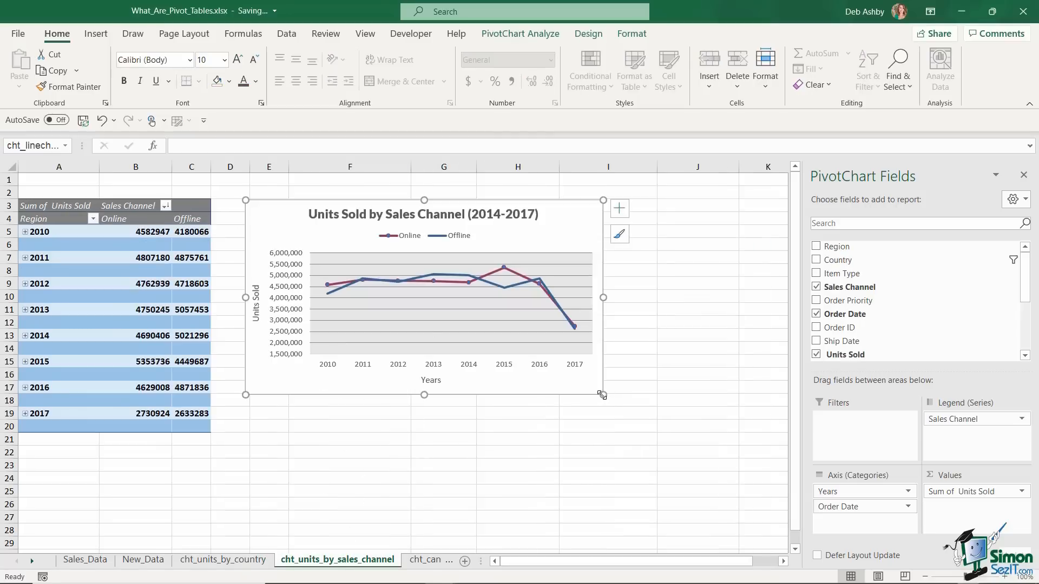
{"action": "left_click_drag", "start_coordinate": [599, 394], "coordinate": [651, 414]}
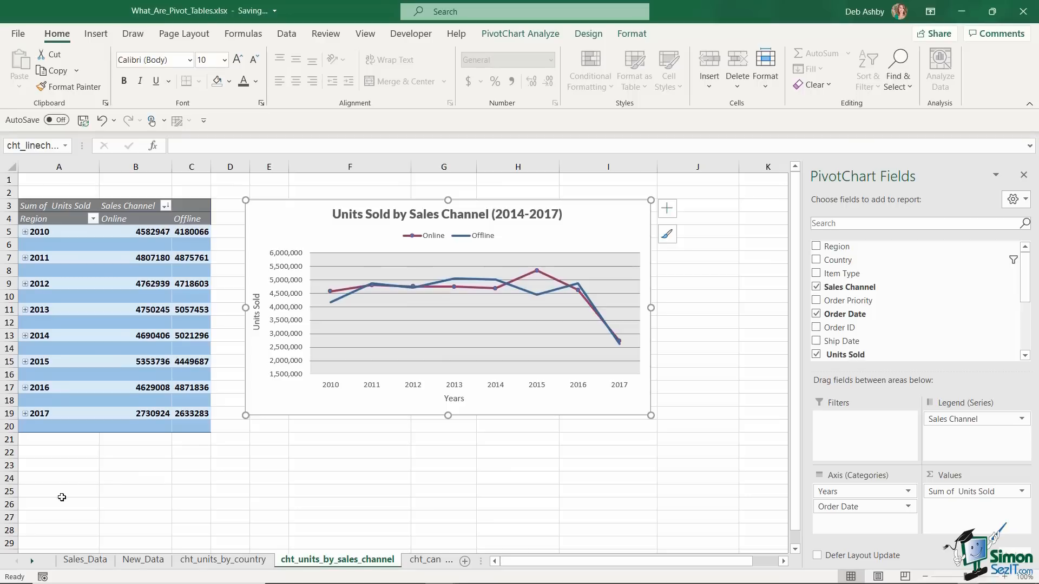
Open the Dashboard sheet, close its PivotChart Fields pane and deselect the Units Sold by Country chart
{"action": "left_click", "coordinate": [33, 561]}
{"action": "left_click", "coordinate": [33, 561]}
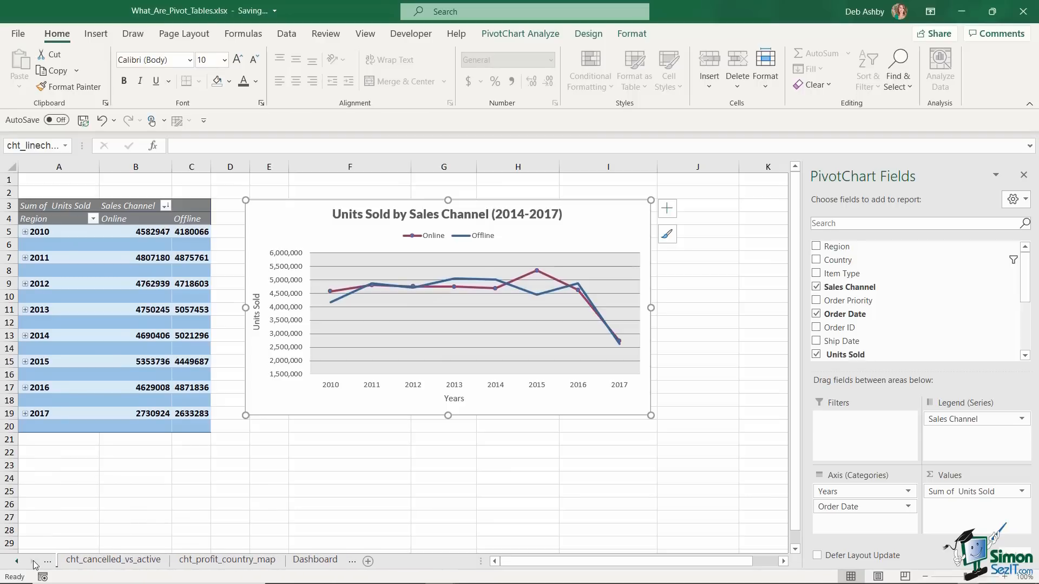
{"action": "left_click", "coordinate": [308, 561]}
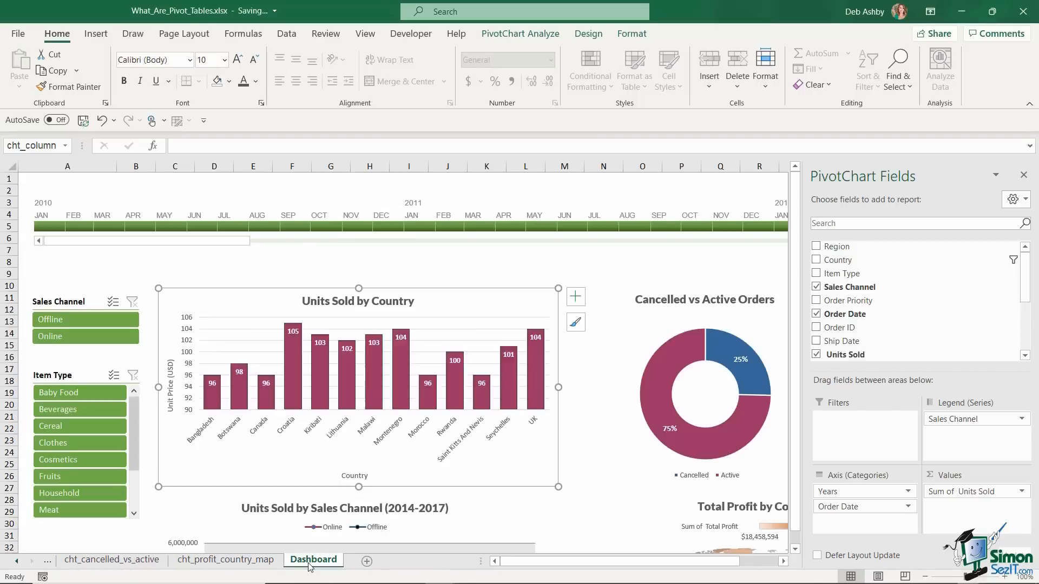
{"action": "left_click", "coordinate": [1023, 175]}
{"action": "left_click", "coordinate": [913, 283]}
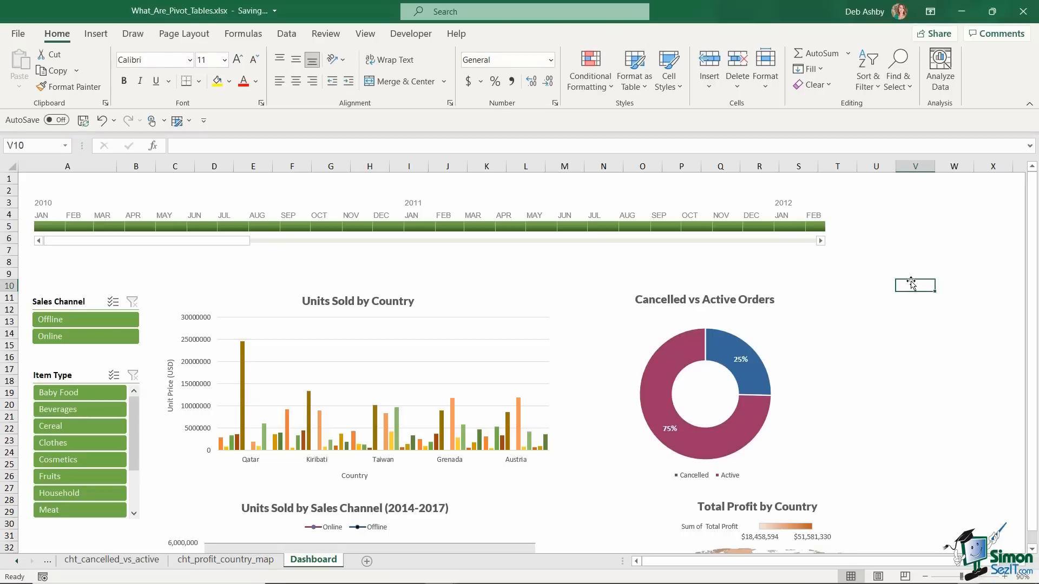
{"action": "left_click", "coordinate": [904, 250]}
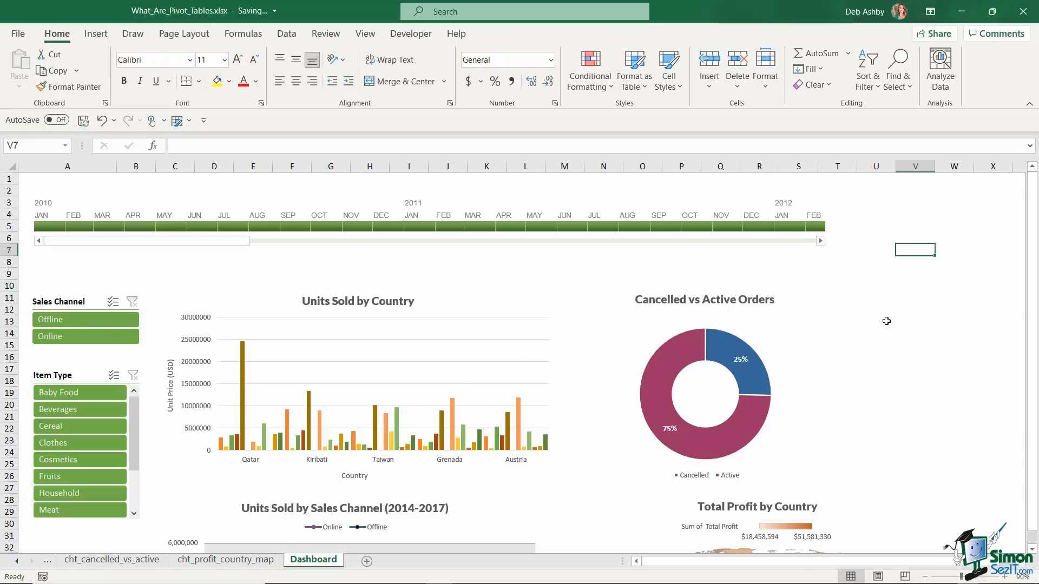
Filter the dashboard charts with the slicers to the Offline sales channel and the Cereal item type
{"action": "scroll", "coordinate": [889, 335], "scroll_direction": "down", "scroll_amount": 3}
{"action": "scroll", "coordinate": [890, 341], "scroll_direction": "up", "scroll_amount": 3}
{"action": "left_click", "coordinate": [59, 323]}
{"action": "left_click", "coordinate": [76, 427]}
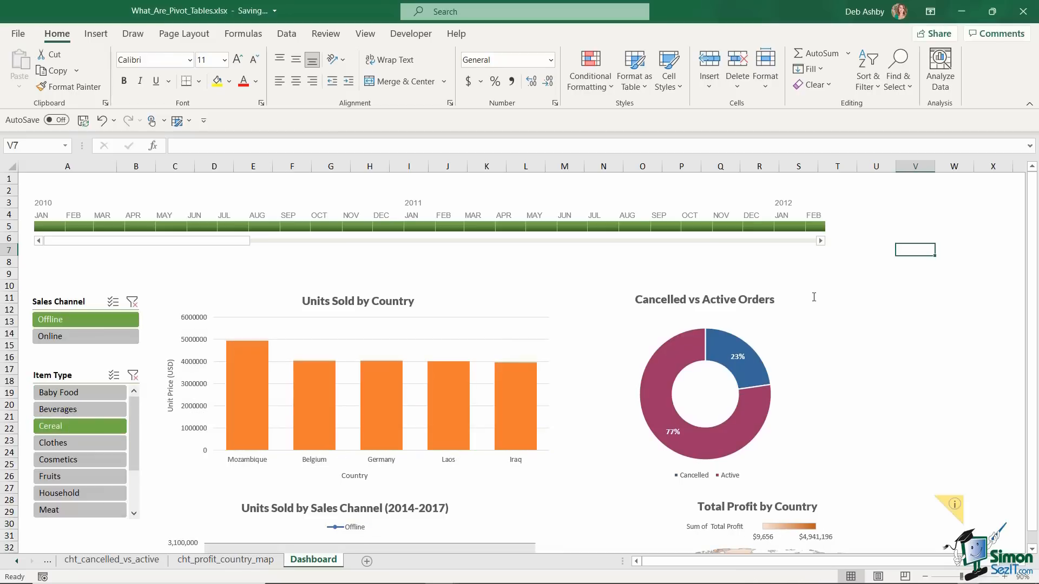
{"action": "mouse_move", "coordinate": [386, 373]}
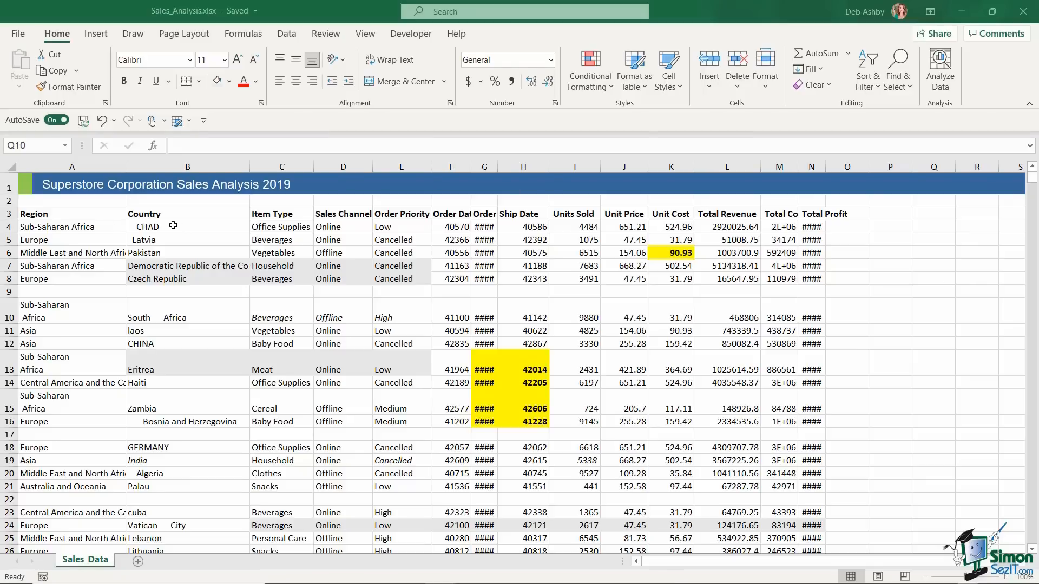
Examine the raw data in Sales_Analysis.xlsx for inconsistent Country text, stray formatting, shaded or highlighted cells, unformatted dates and blank rows
{"action": "left_click", "coordinate": [197, 166]}
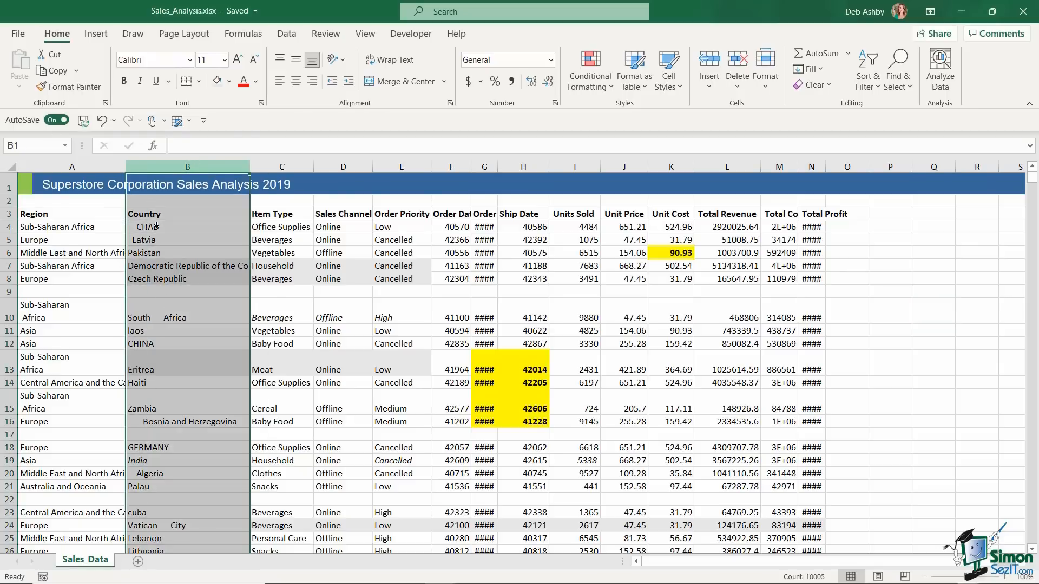
{"action": "left_click", "coordinate": [334, 168]}
{"action": "left_click", "coordinate": [331, 316]}
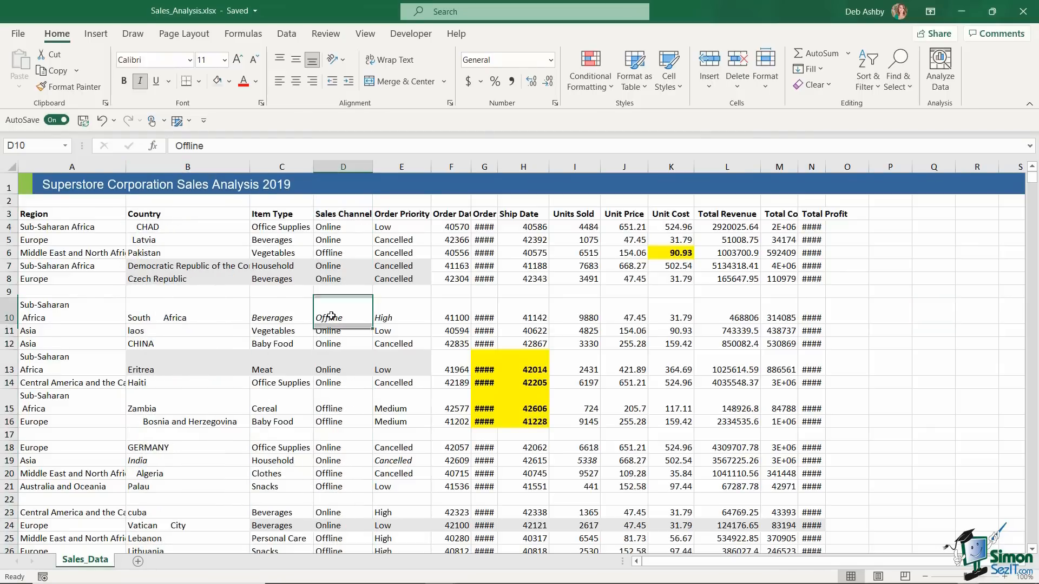
{"action": "left_click", "coordinate": [531, 369]}
{"action": "left_click", "coordinate": [524, 382]}
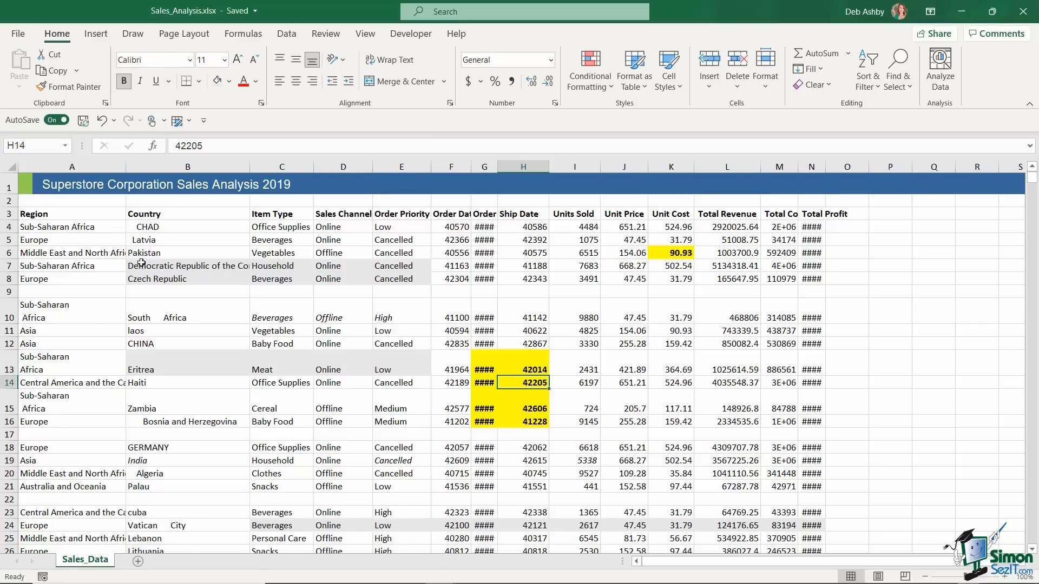
{"action": "left_click_drag", "start_coordinate": [141, 266], "coordinate": [373, 279]}
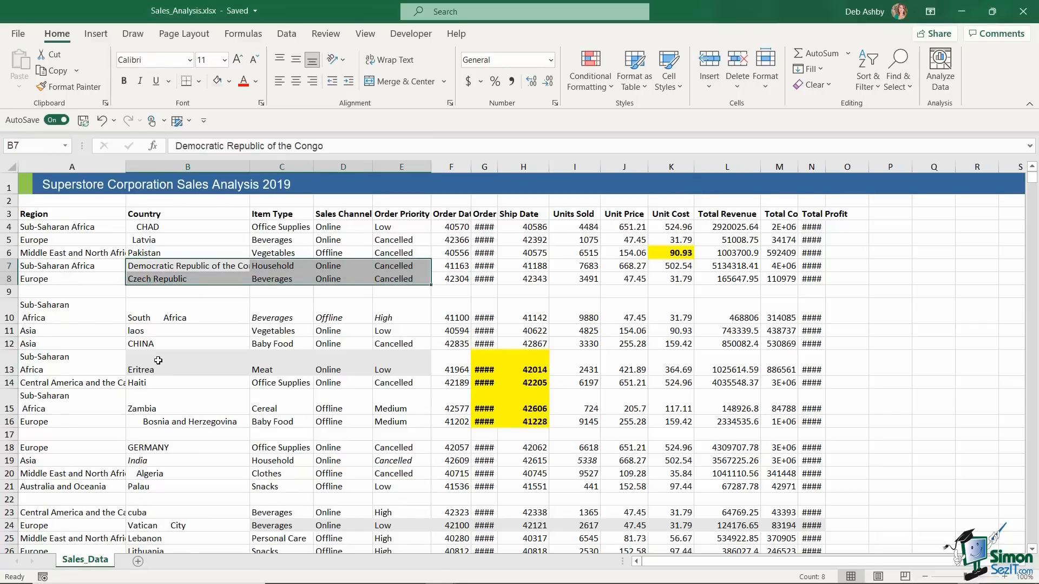
{"action": "left_click_drag", "start_coordinate": [159, 365], "coordinate": [355, 360]}
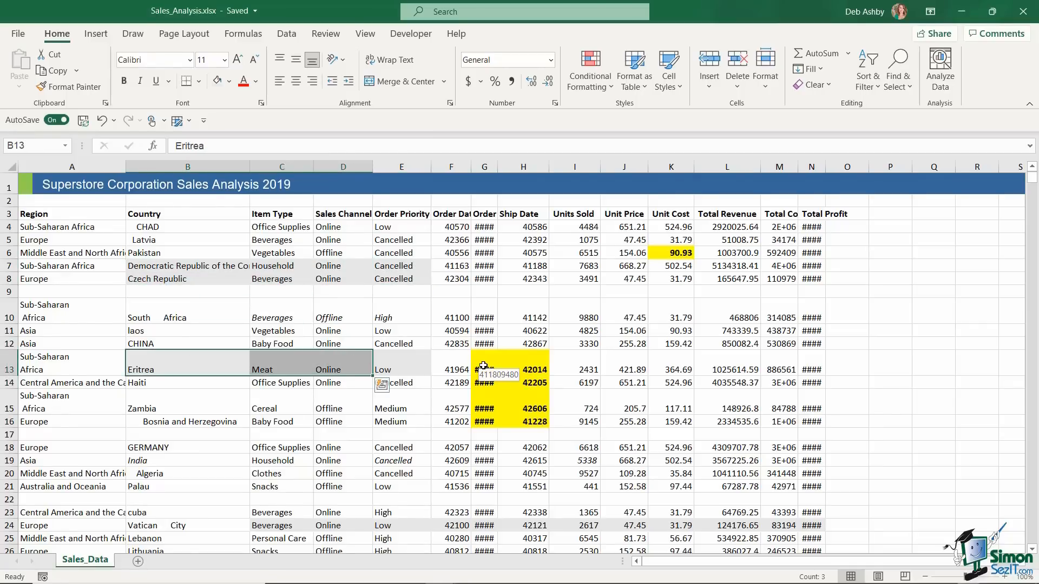
{"action": "left_click", "coordinate": [401, 363]}
{"action": "left_click", "coordinate": [8, 291]}
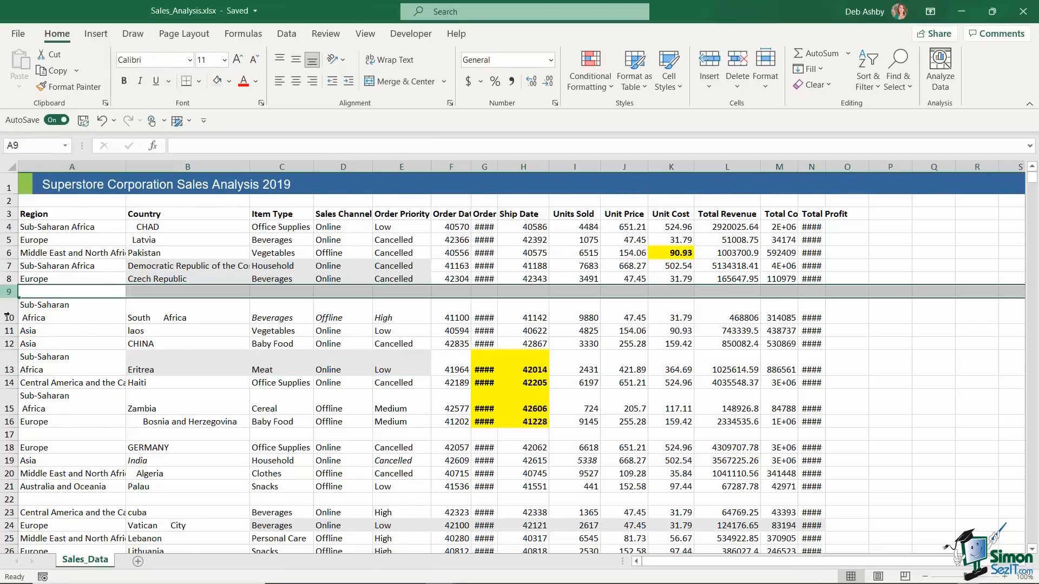
{"action": "left_click", "coordinate": [13, 435]}
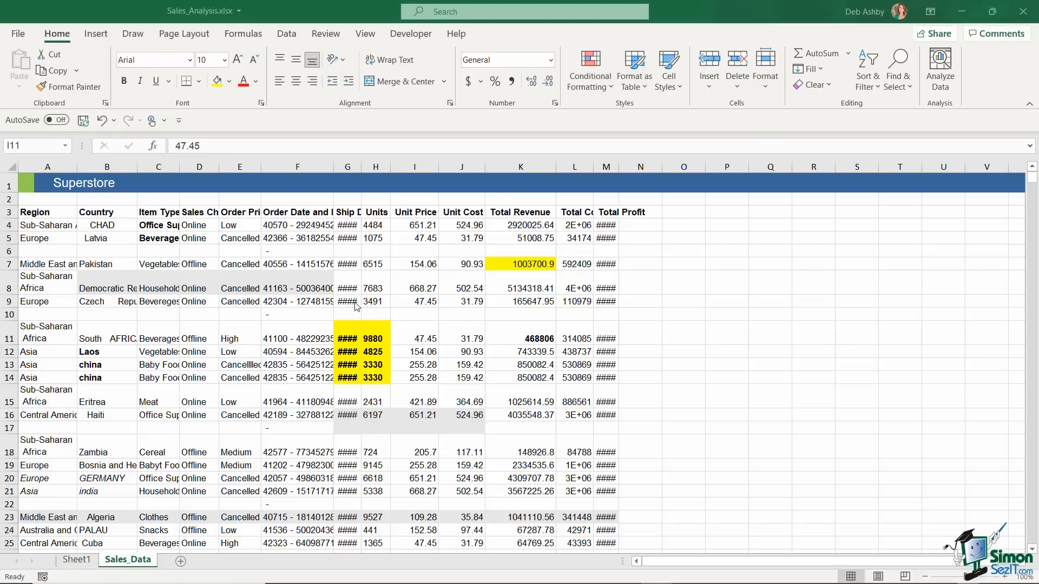
Inspect rows 6, 10 and 17 for missing records and check the combined Order Date and ID column
{"action": "left_click", "coordinate": [10, 251]}
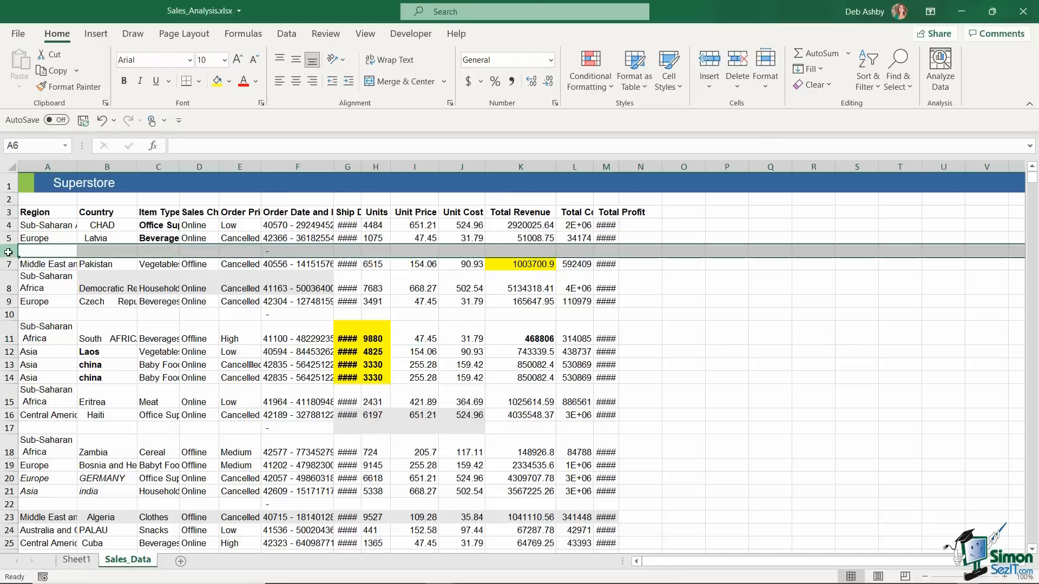
{"action": "left_click", "coordinate": [9, 315]}
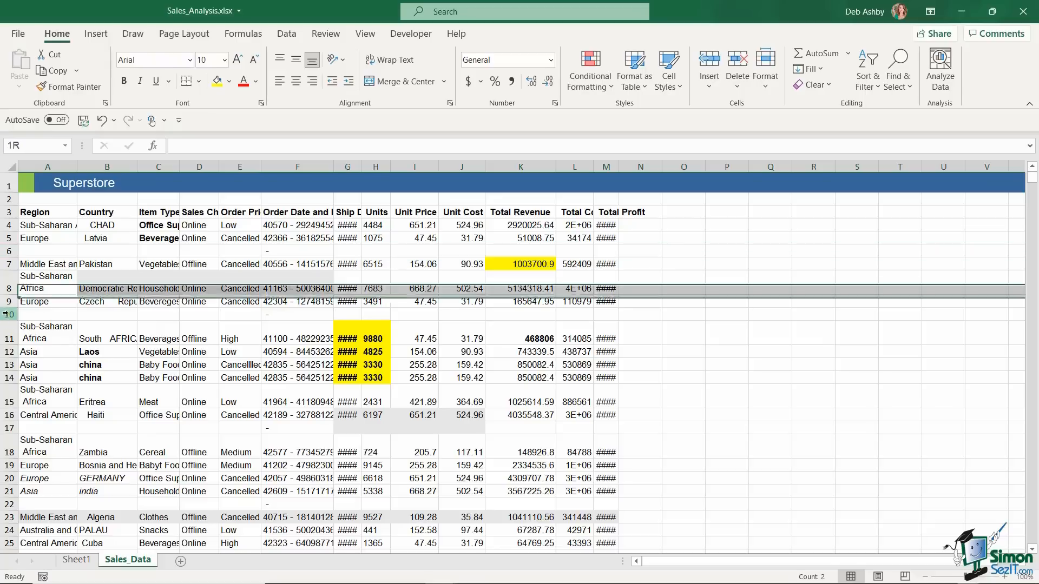
{"action": "left_click", "coordinate": [11, 428]}
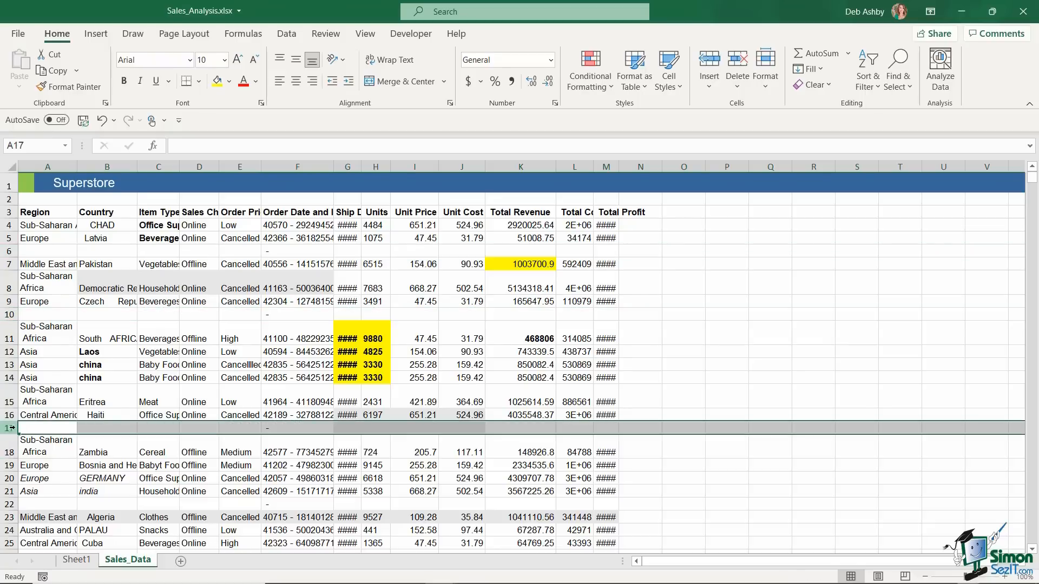
{"action": "left_click", "coordinate": [297, 239]}
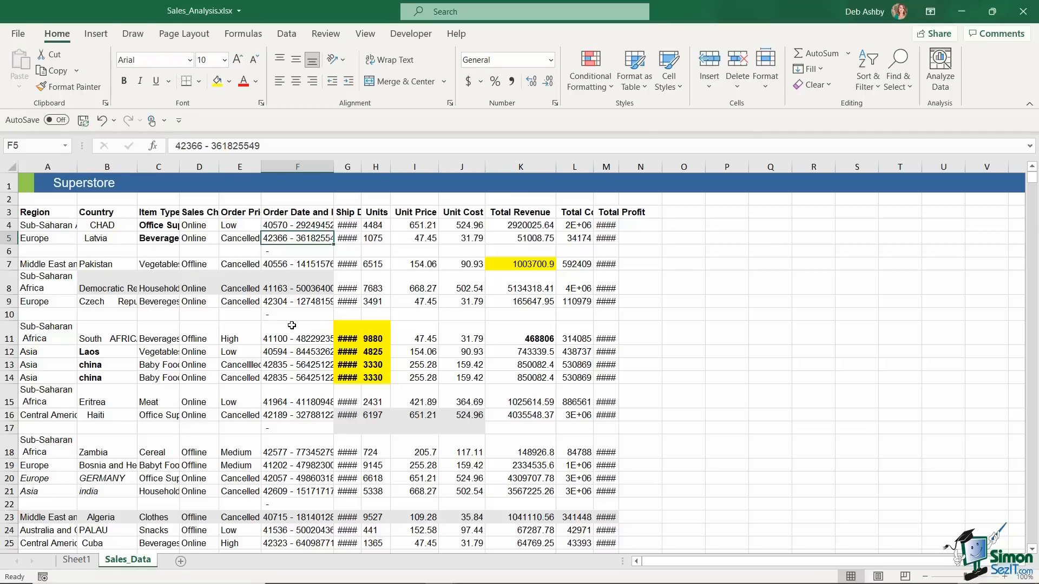
Review the pivot table on Sheet1 for duplicate or blank regions in its Sum of Unit Price summary
{"action": "left_click", "coordinate": [87, 563]}
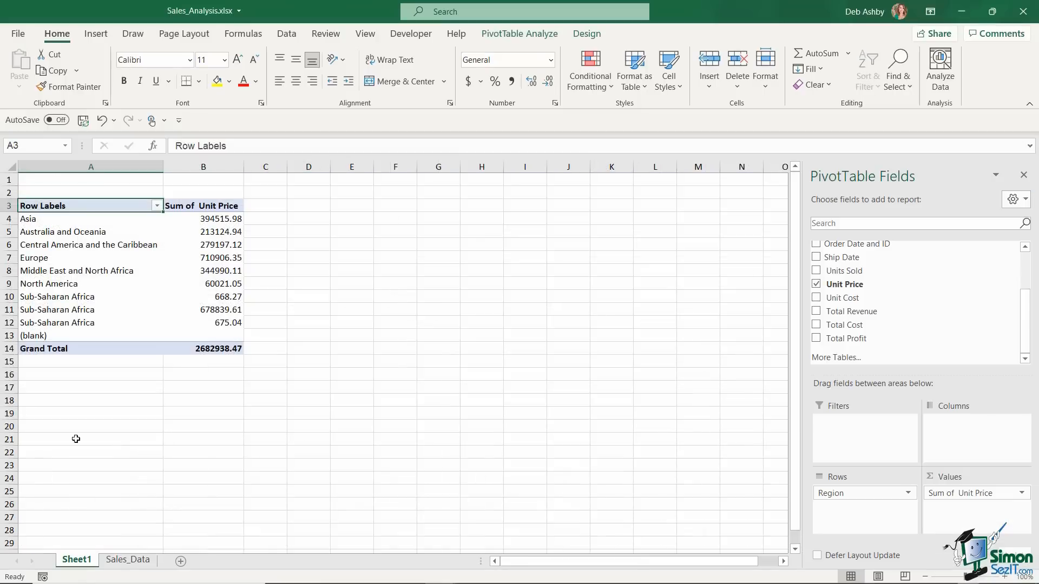
{"action": "mouse_move", "coordinate": [167, 279]}
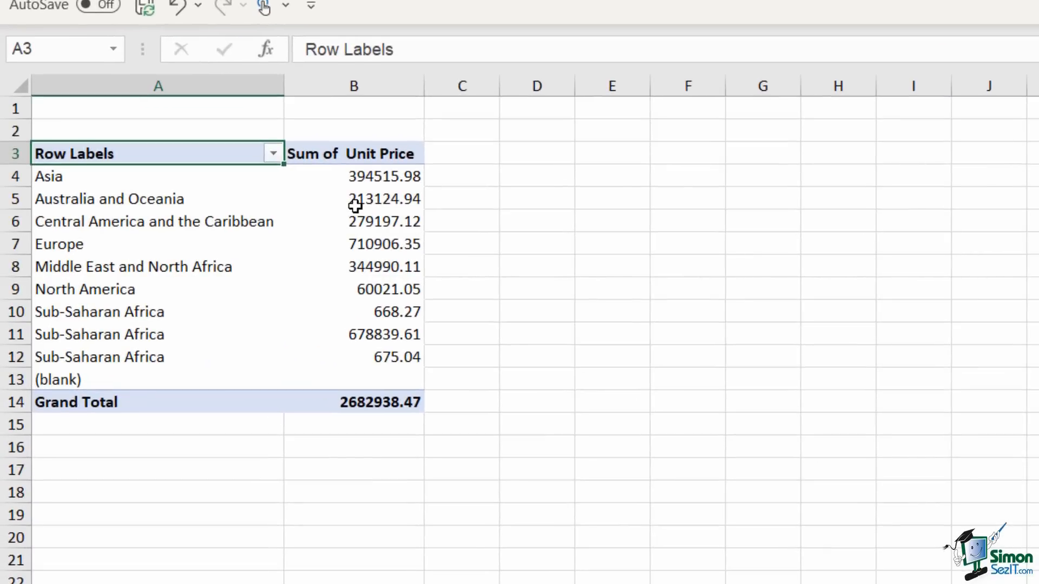
{"action": "mouse_move", "coordinate": [202, 233]}
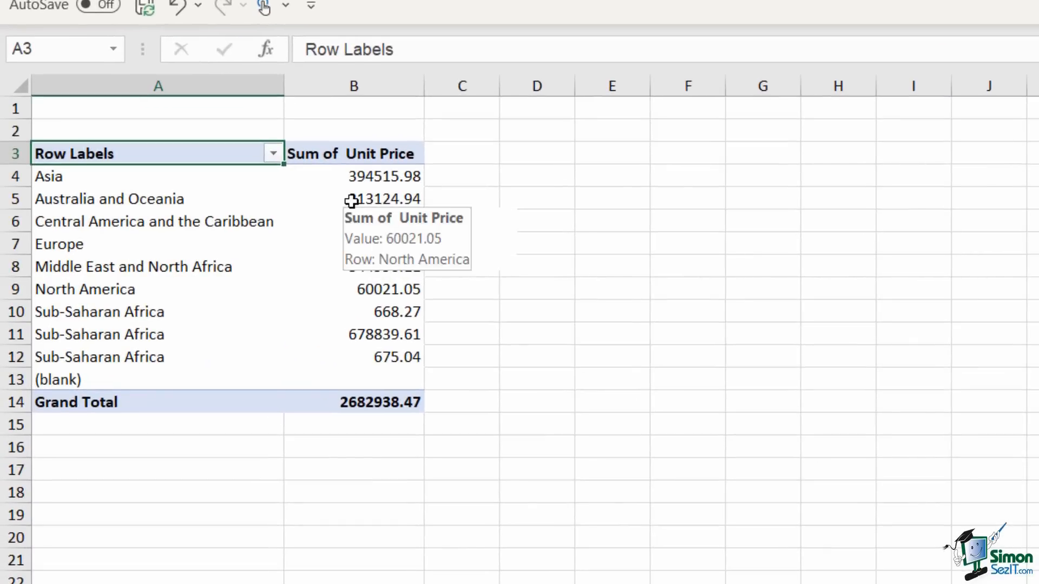
{"action": "left_click", "coordinate": [97, 383]}
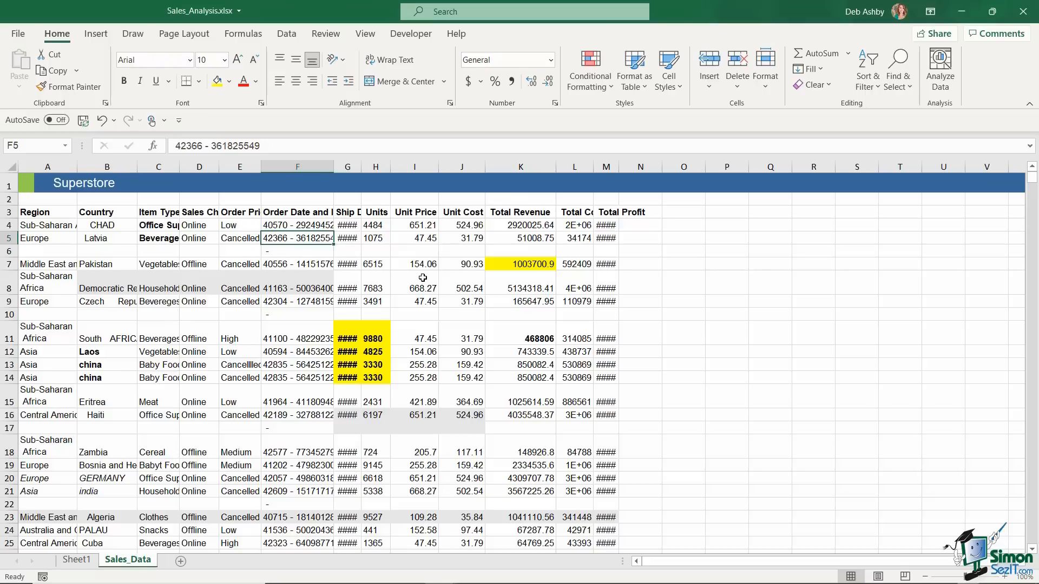
Inspect the Region, Ship Date and Unit Price columns on the Sales_Data sheet
{"action": "left_click", "coordinate": [51, 167]}
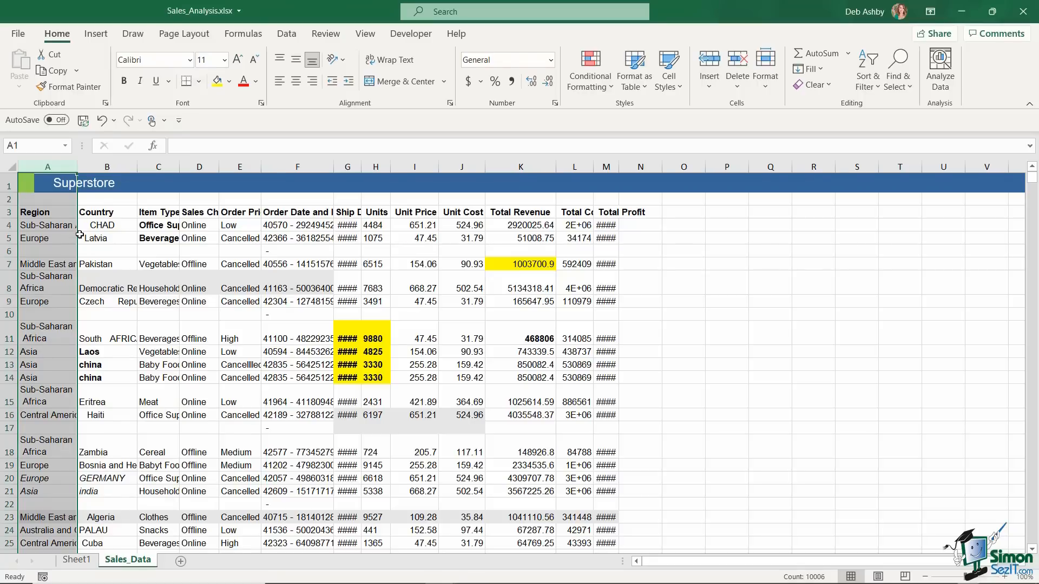
{"action": "left_click", "coordinate": [355, 164]}
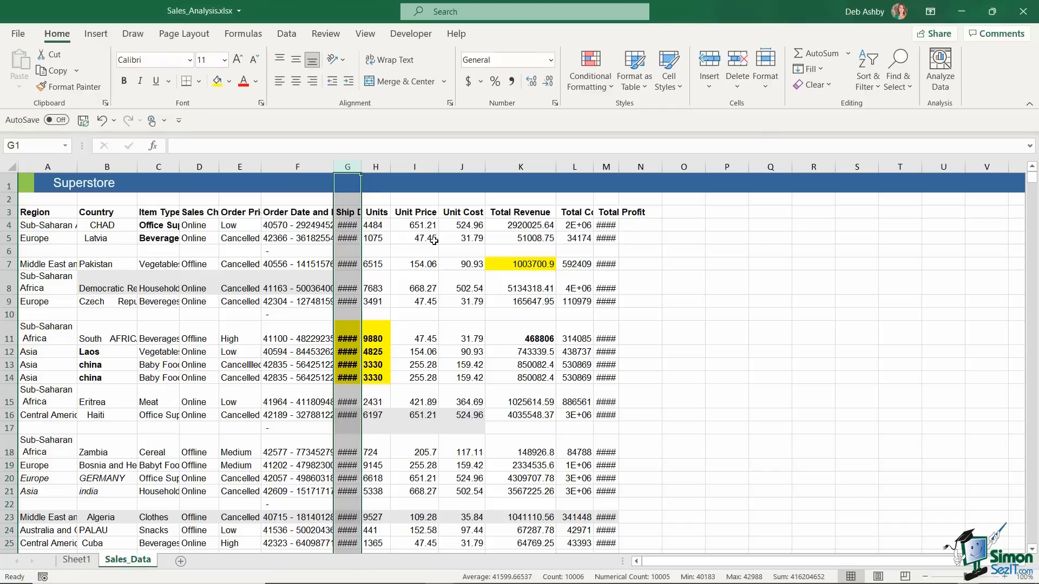
{"action": "left_click", "coordinate": [415, 226]}
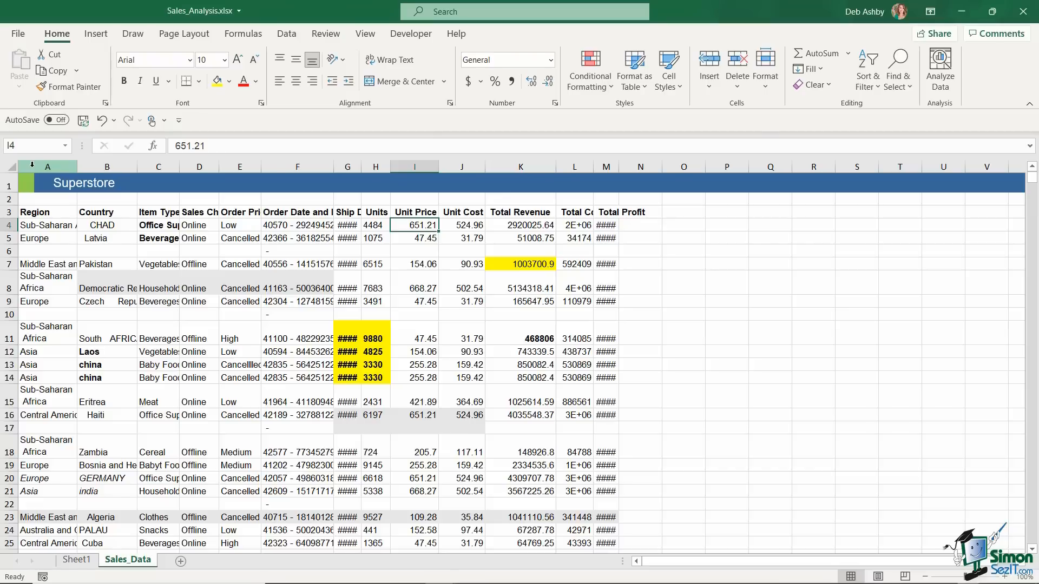
AutoFit the widths of columns A through N on the Sales_Data sheet
{"action": "left_click_drag", "start_coordinate": [31, 164], "coordinate": [652, 183]}
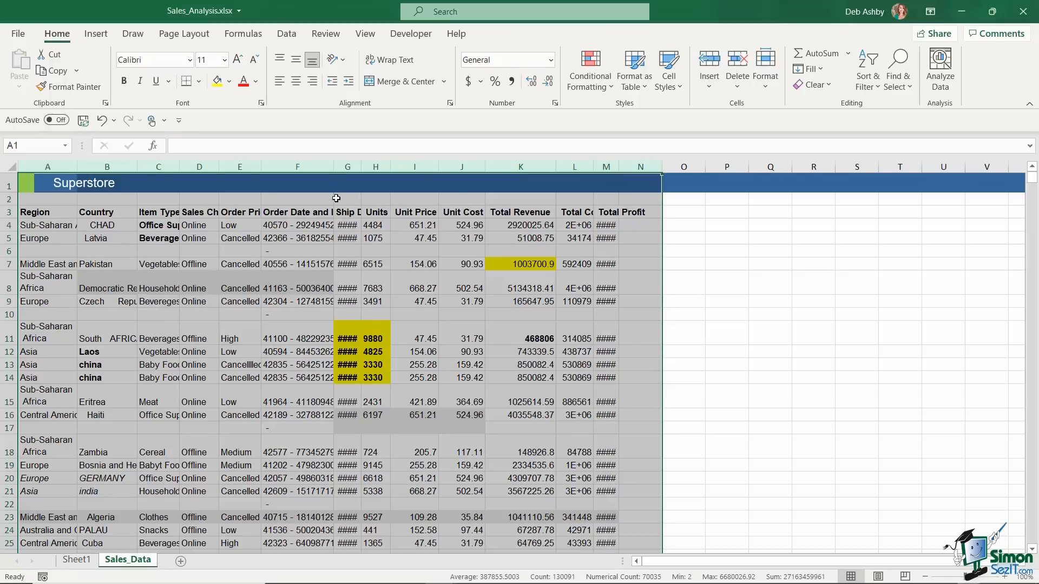
{"action": "double_click", "coordinate": [180, 166]}
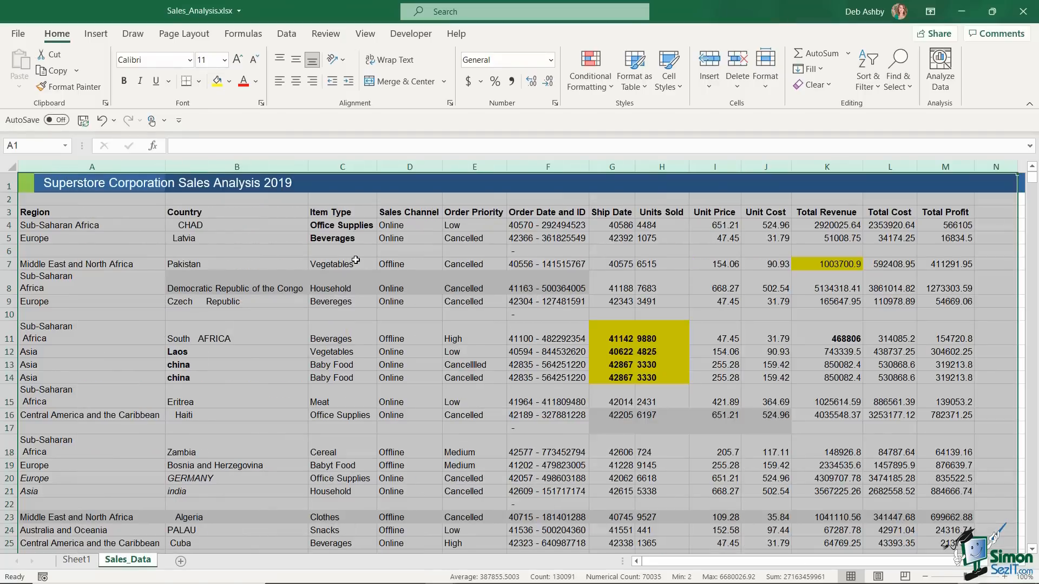
{"action": "left_click", "coordinate": [107, 265]}
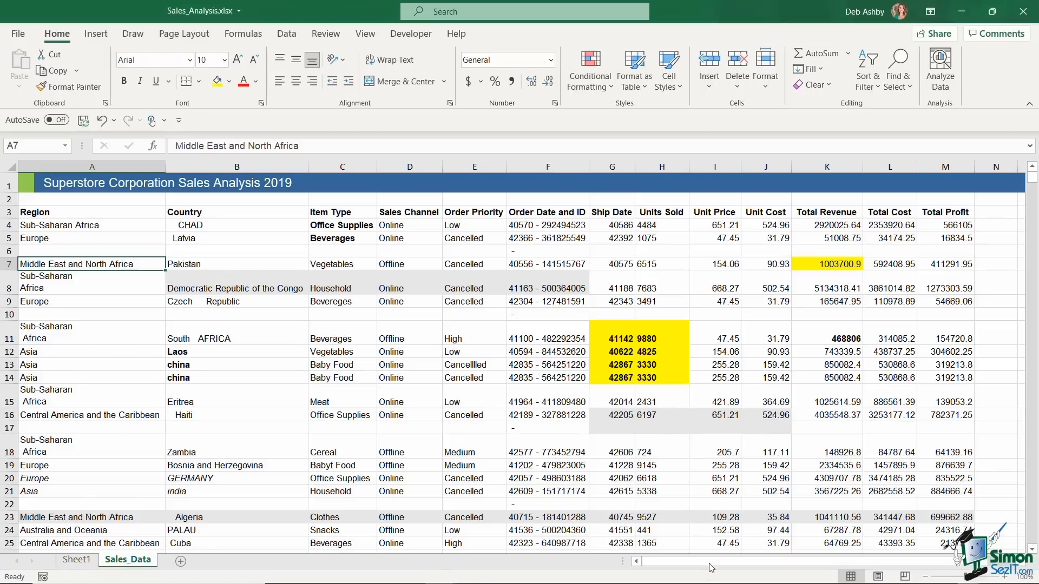
{"action": "left_click_drag", "start_coordinate": [701, 562], "coordinate": [660, 520]}
{"action": "left_click", "coordinate": [9, 251]}
{"action": "right_click", "coordinate": [11, 252]}
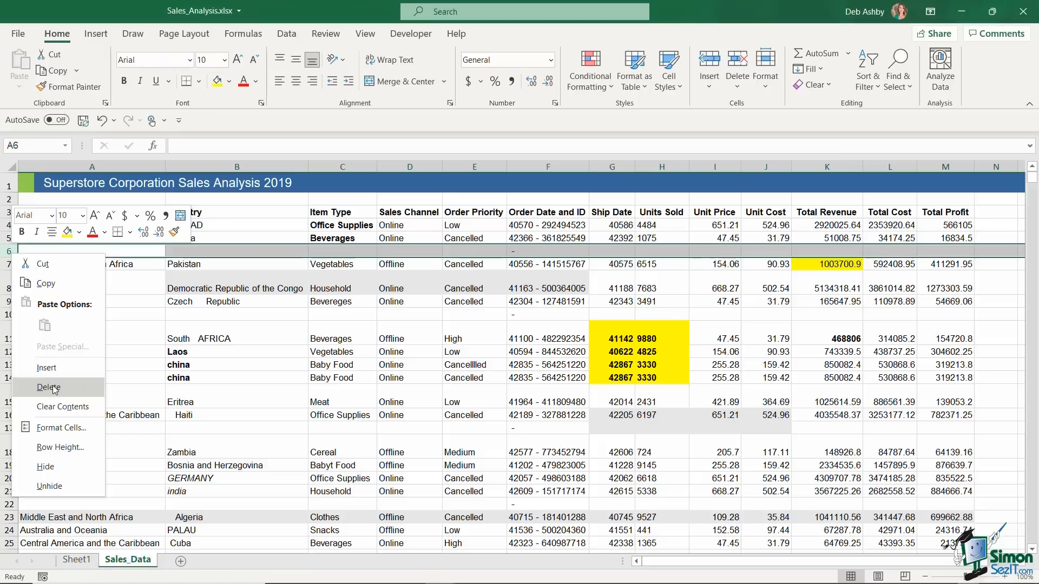
{"action": "key", "text": "Escape"}
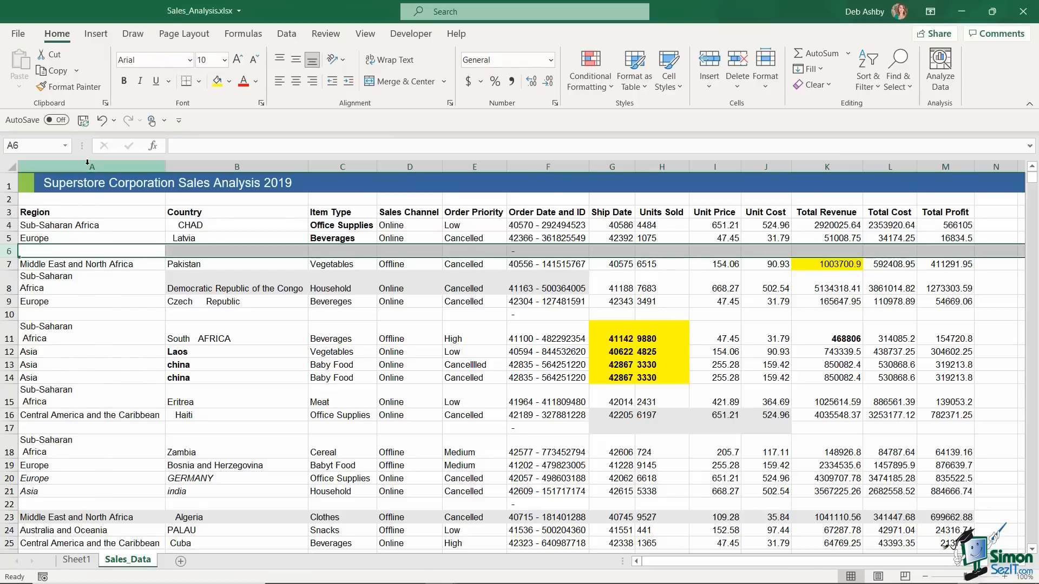
Examine the extent of the data in columns A through M and the blank row 2 between title and headers
{"action": "left_click_drag", "start_coordinate": [87, 162], "coordinate": [929, 165]}
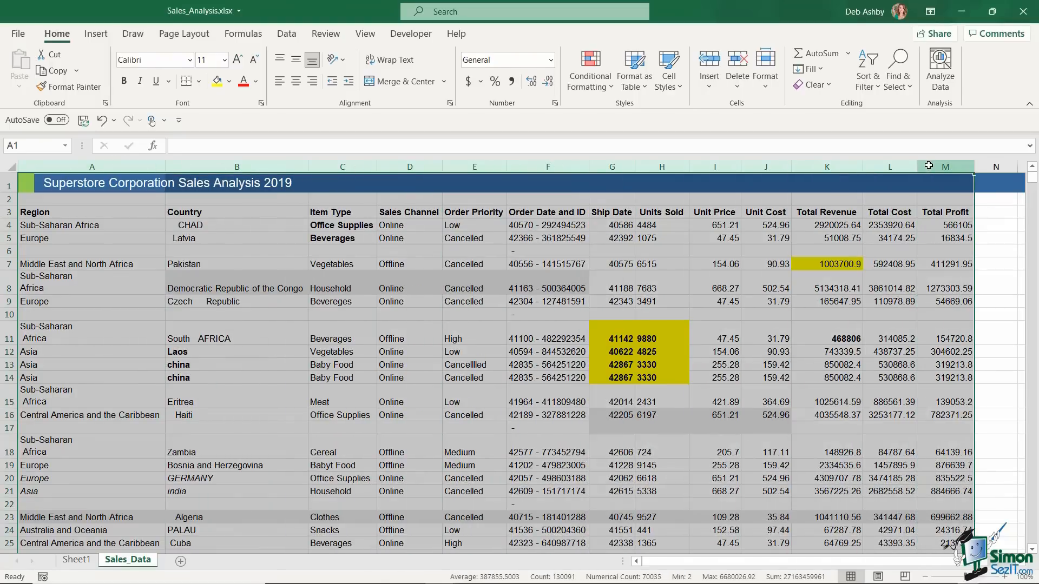
{"action": "left_click", "coordinate": [43, 201]}
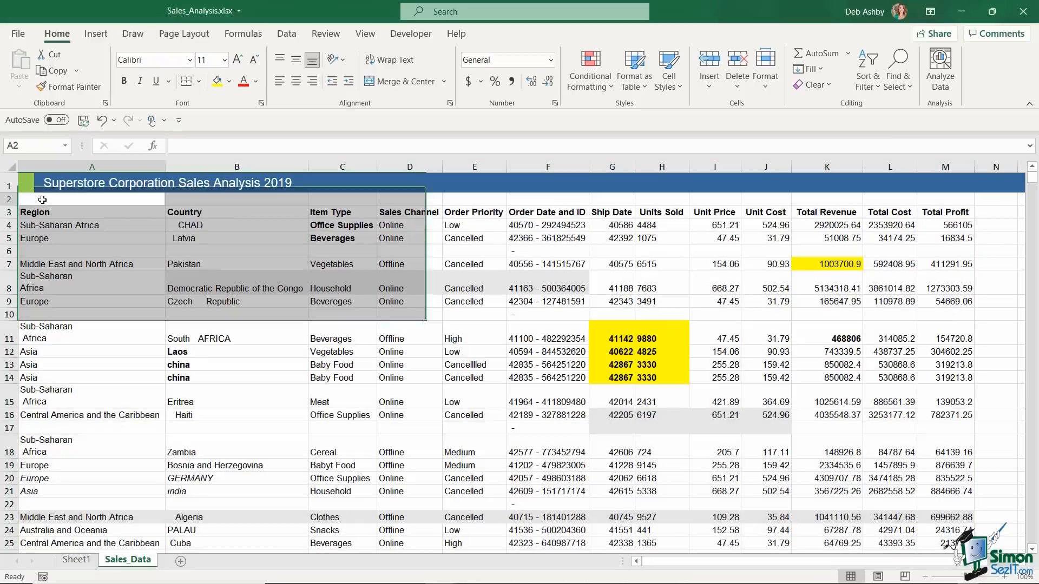
{"action": "left_click", "coordinate": [8, 199]}
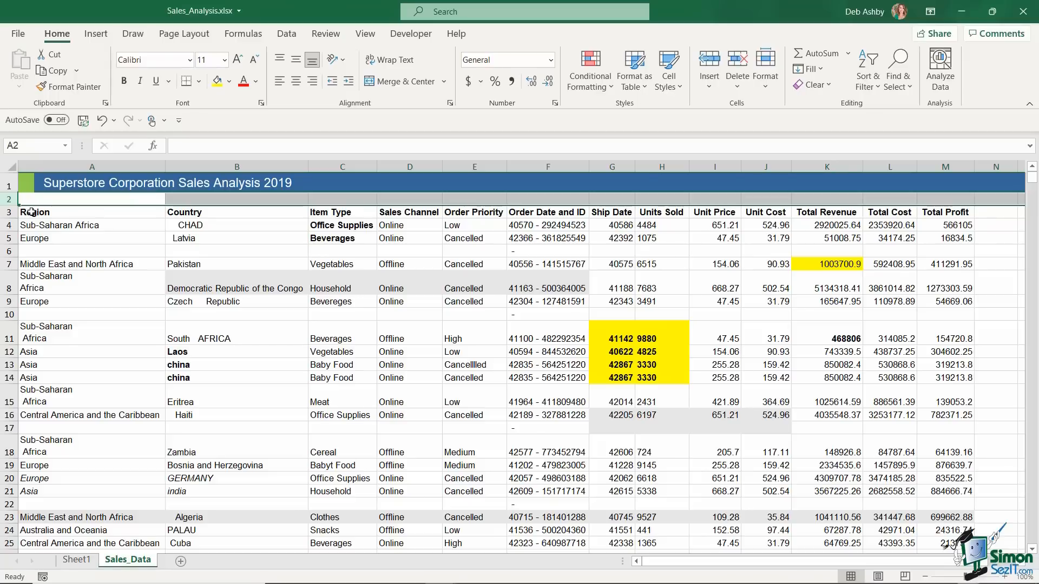
{"action": "left_click", "coordinate": [410, 352]}
{"action": "left_click", "coordinate": [252, 303]}
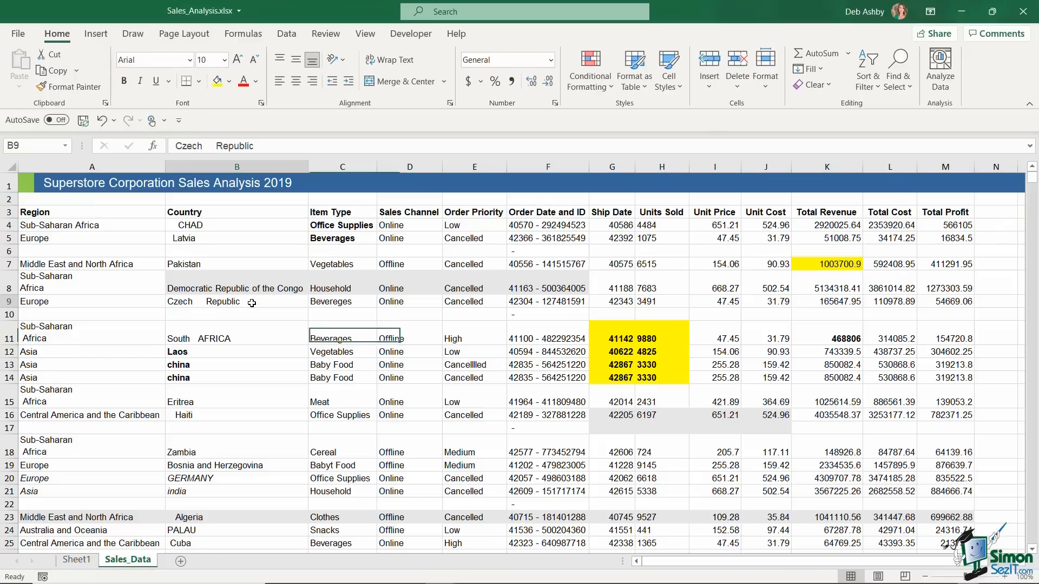
Use Go To Special to find the blank cells in the Sales_Data range and delete their sheet rows
{"action": "key", "text": "ctrl+a"}
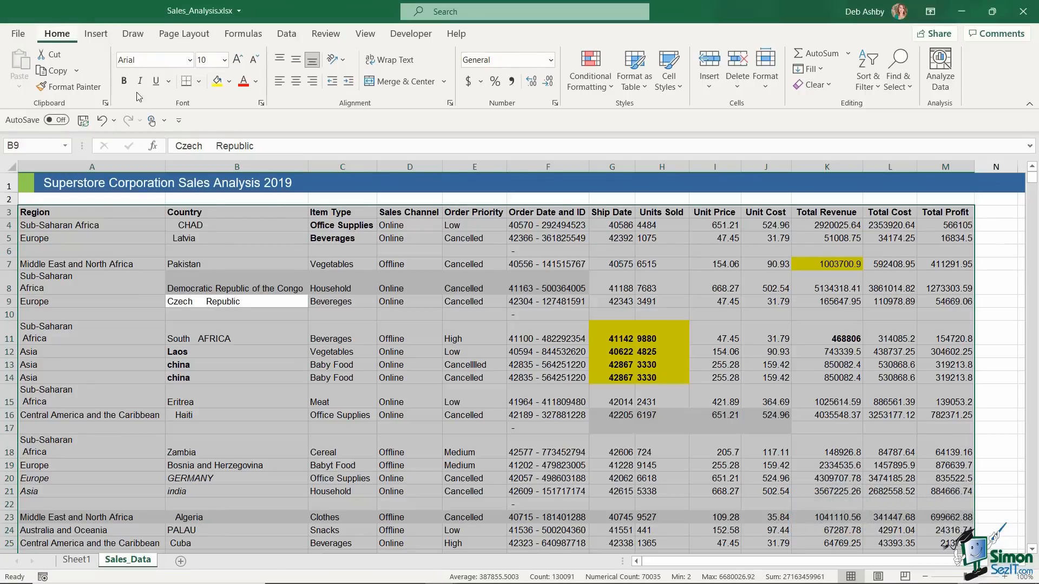
{"action": "left_click", "coordinate": [905, 86]}
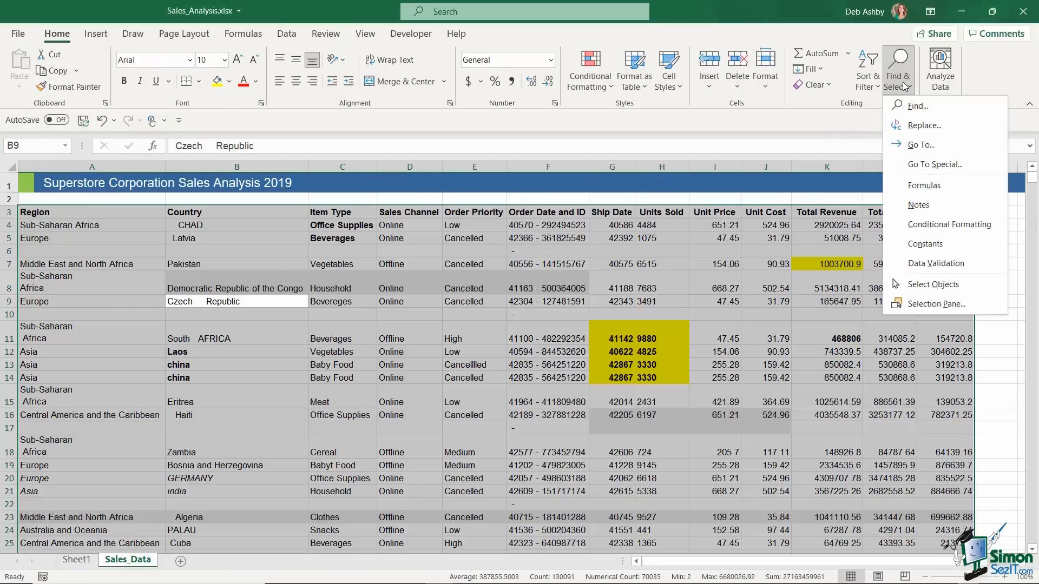
{"action": "left_click", "coordinate": [921, 166]}
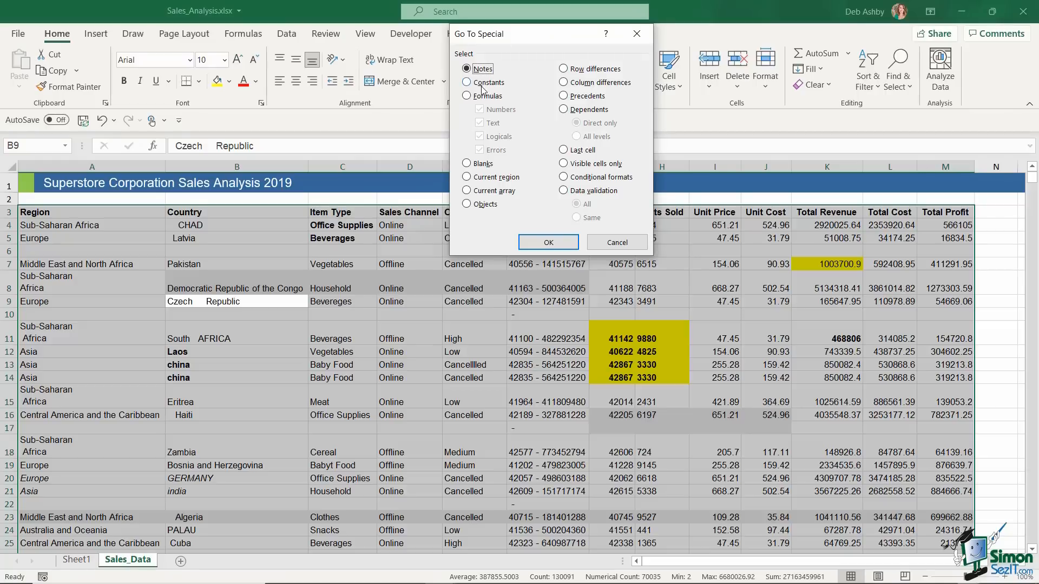
{"action": "left_click", "coordinate": [466, 164]}
{"action": "left_click", "coordinate": [557, 248]}
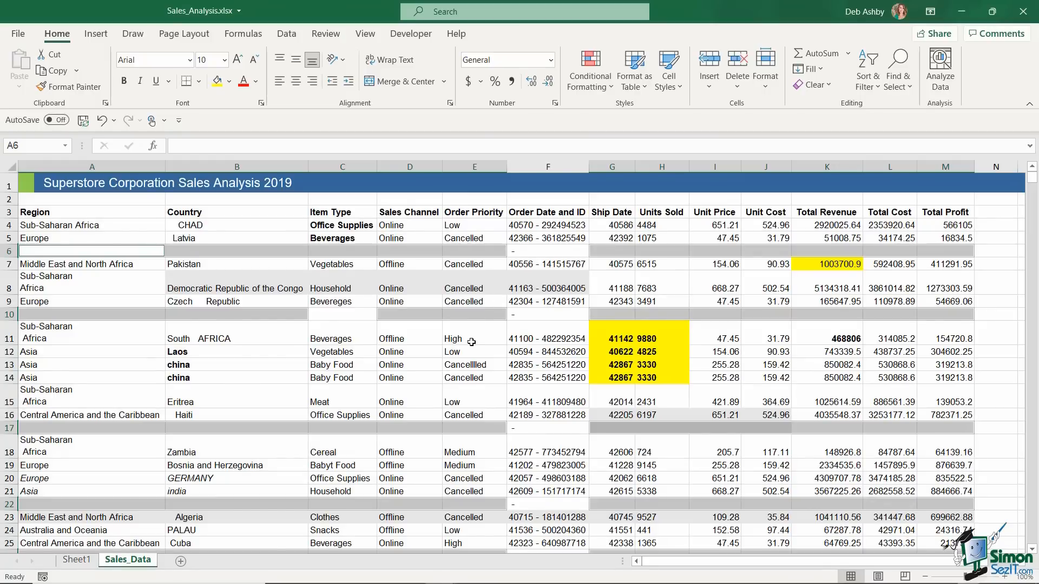
{"action": "scroll", "coordinate": [482, 344], "scroll_direction": "down", "scroll_amount": 4}
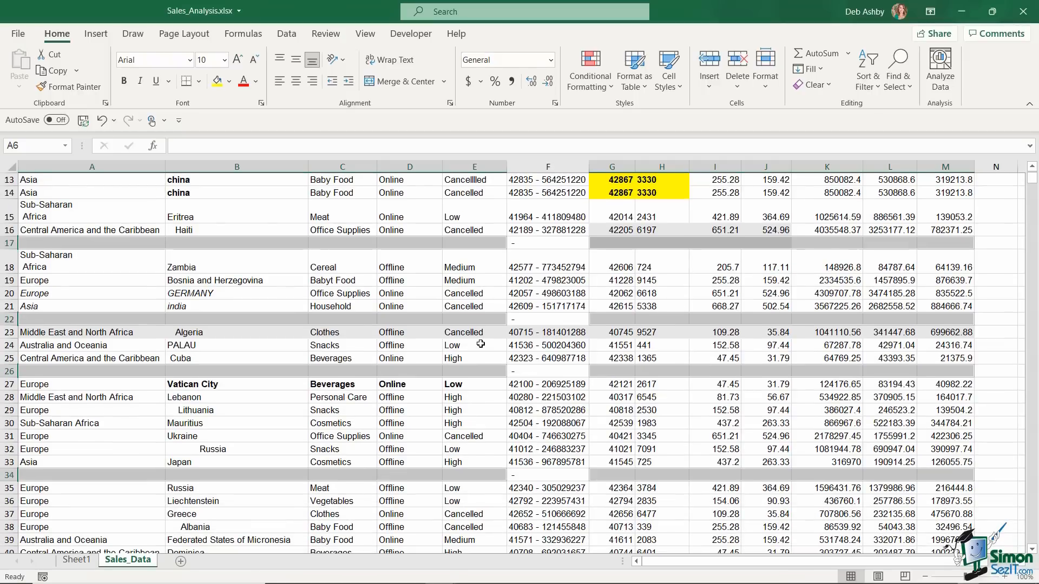
{"action": "scroll", "coordinate": [481, 344], "scroll_direction": "up", "scroll_amount": 4}
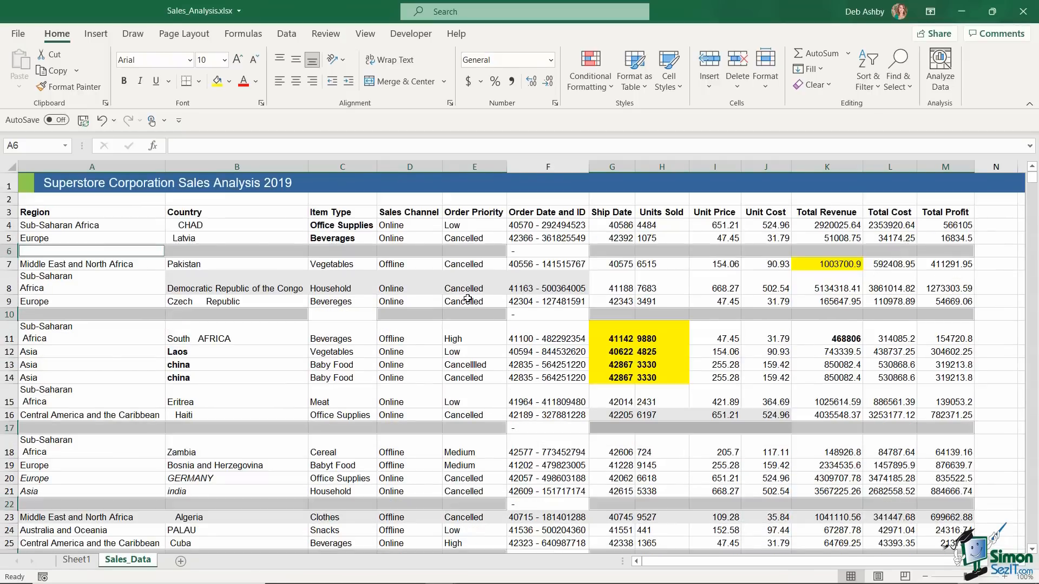
{"action": "left_click", "coordinate": [739, 91]}
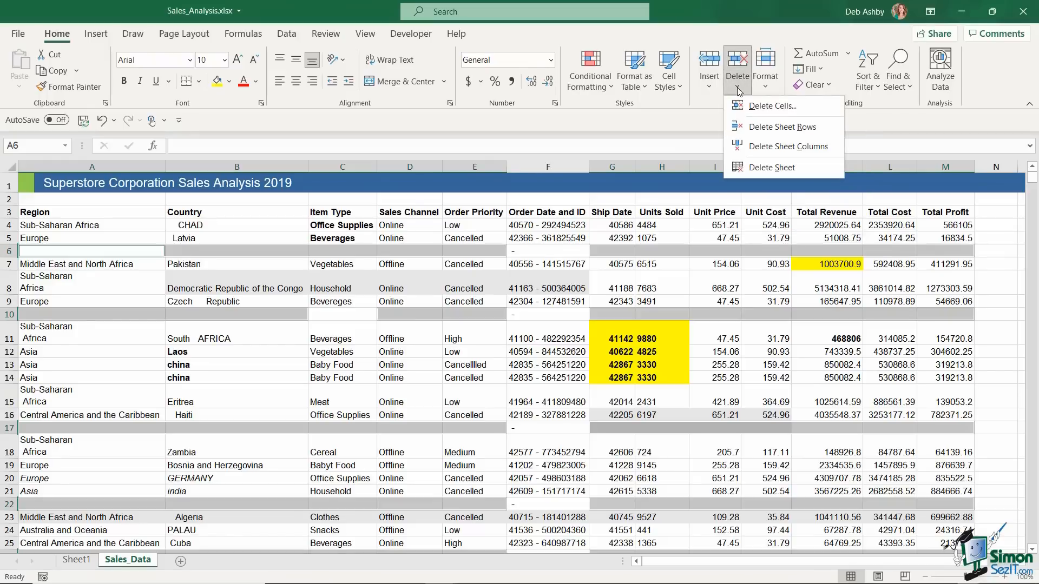
{"action": "left_click", "coordinate": [742, 128]}
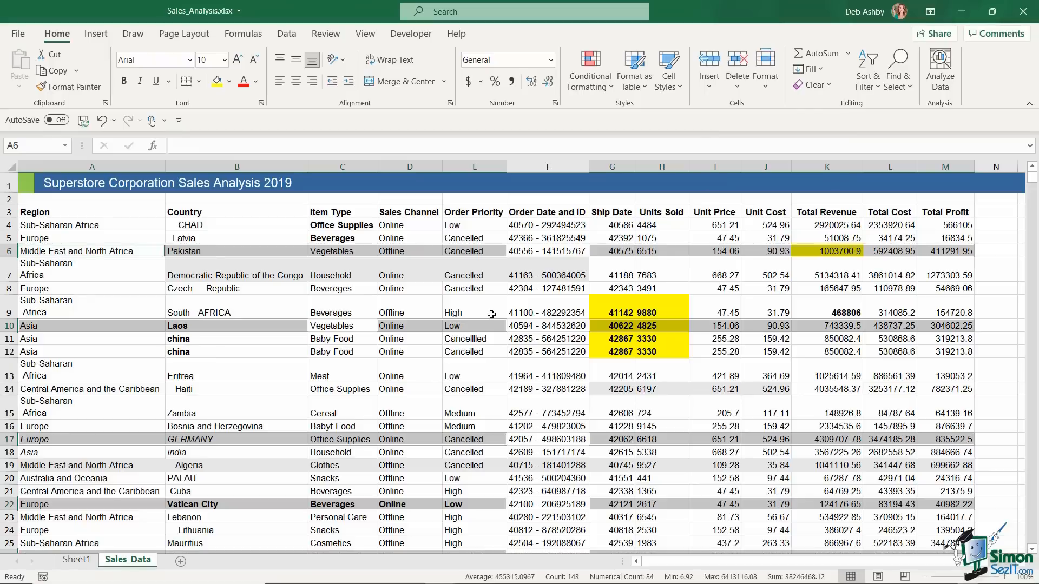
{"action": "left_click", "coordinate": [489, 314]}
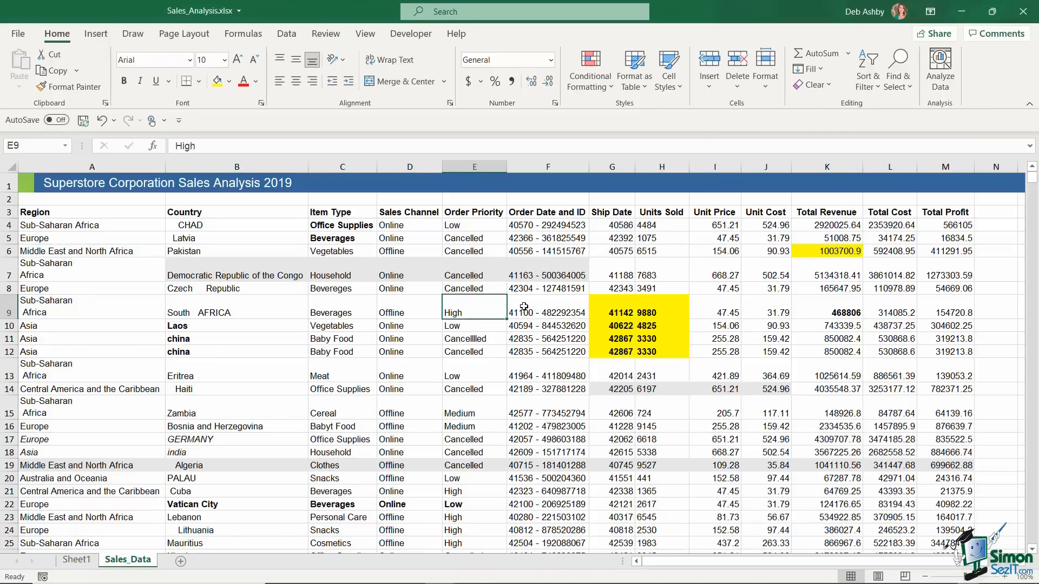
{"action": "scroll", "coordinate": [523, 307], "scroll_direction": "down", "scroll_amount": 3}
{"action": "scroll", "coordinate": [523, 306], "scroll_direction": "up", "scroll_amount": 3}
Refresh all data for the Sum of Unit Price pivot table on Sheet1
{"action": "left_click", "coordinate": [82, 563]}
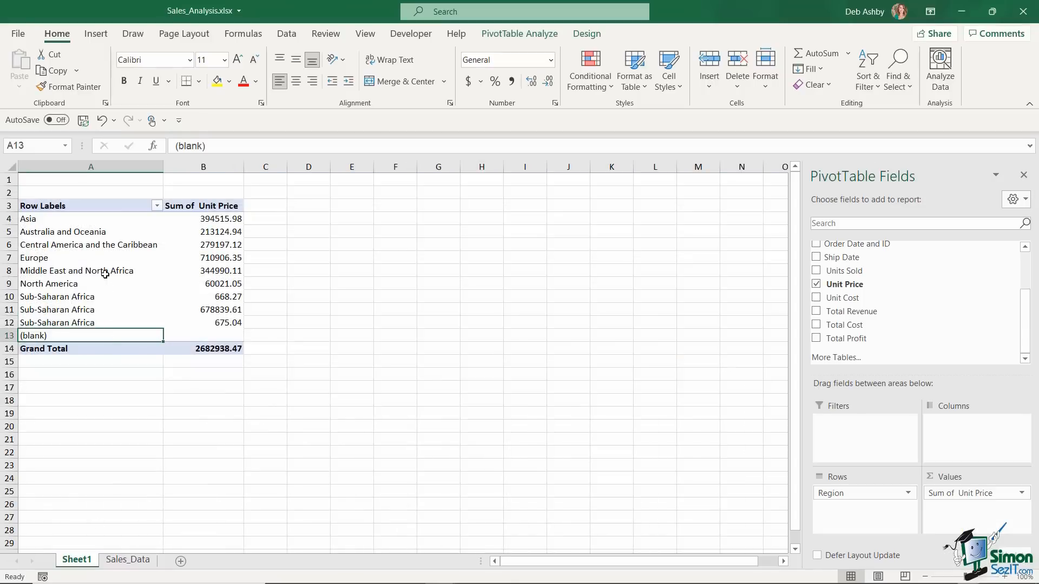
{"action": "left_click", "coordinate": [105, 274]}
{"action": "left_click", "coordinate": [519, 34]}
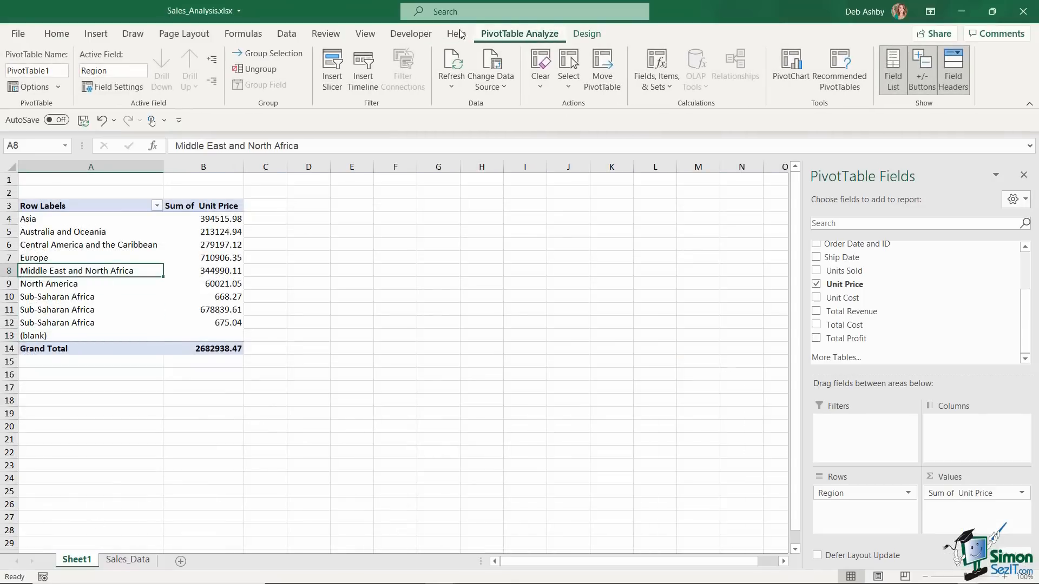
{"action": "left_click", "coordinate": [29, 335]}
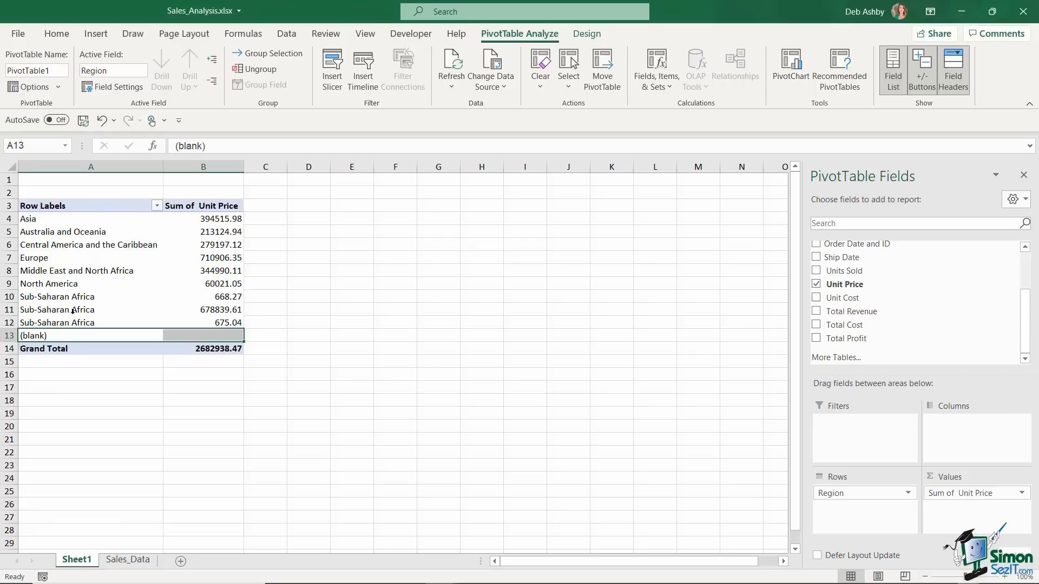
{"action": "left_click", "coordinate": [72, 259]}
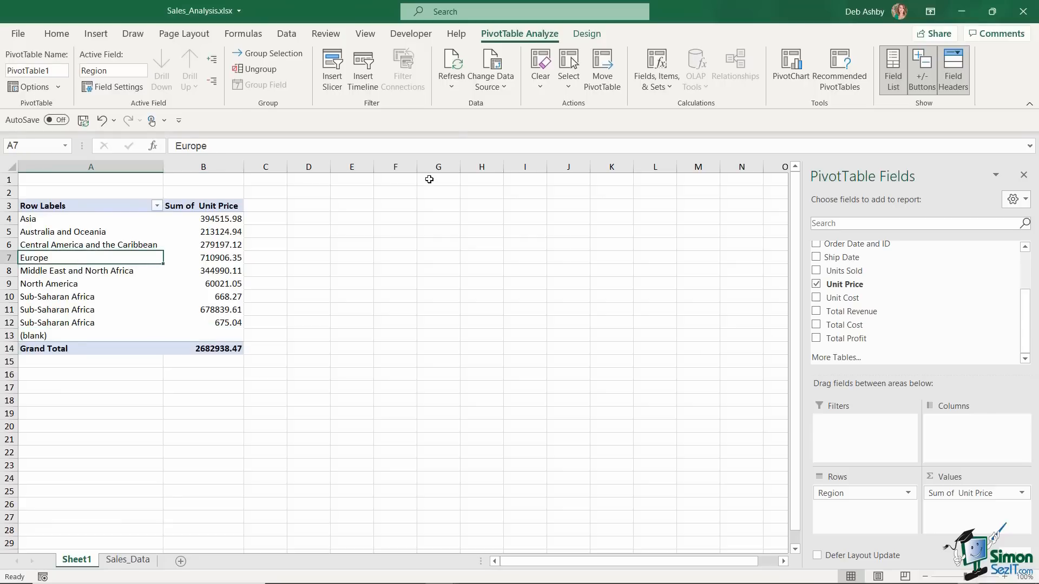
{"action": "left_click", "coordinate": [449, 87]}
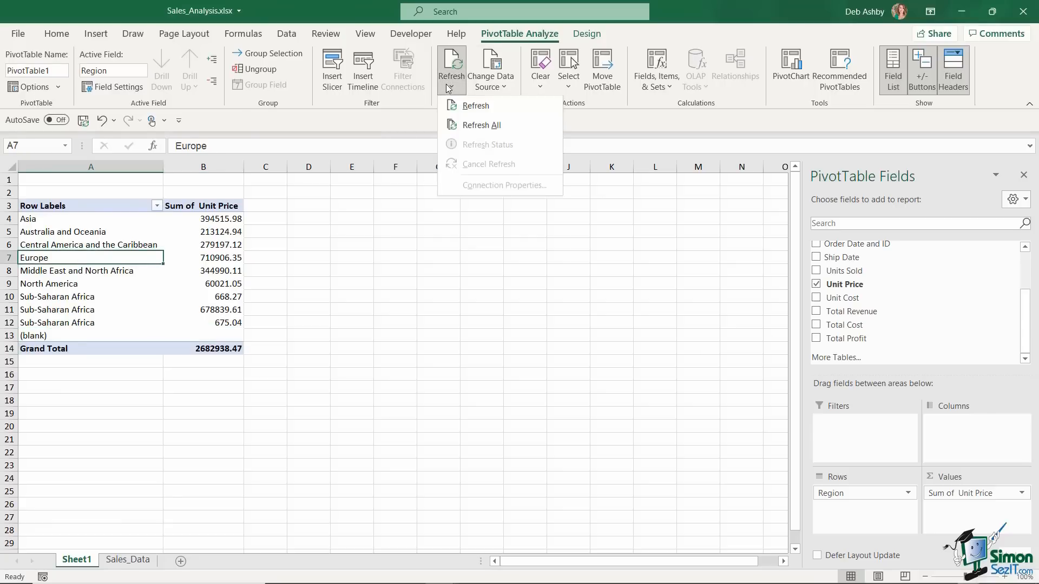
{"action": "left_click", "coordinate": [463, 122]}
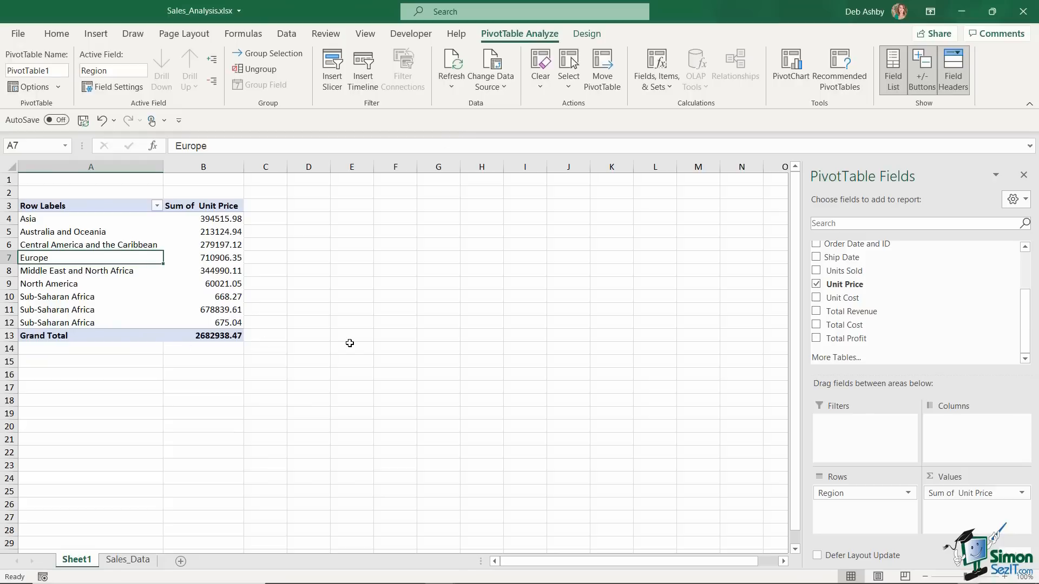
Examine the Sales Channel column and the record in row 9 on the Sales_Data sheet to compare column values with whole rows
{"action": "left_click", "coordinate": [129, 561]}
{"action": "left_click", "coordinate": [386, 315]}
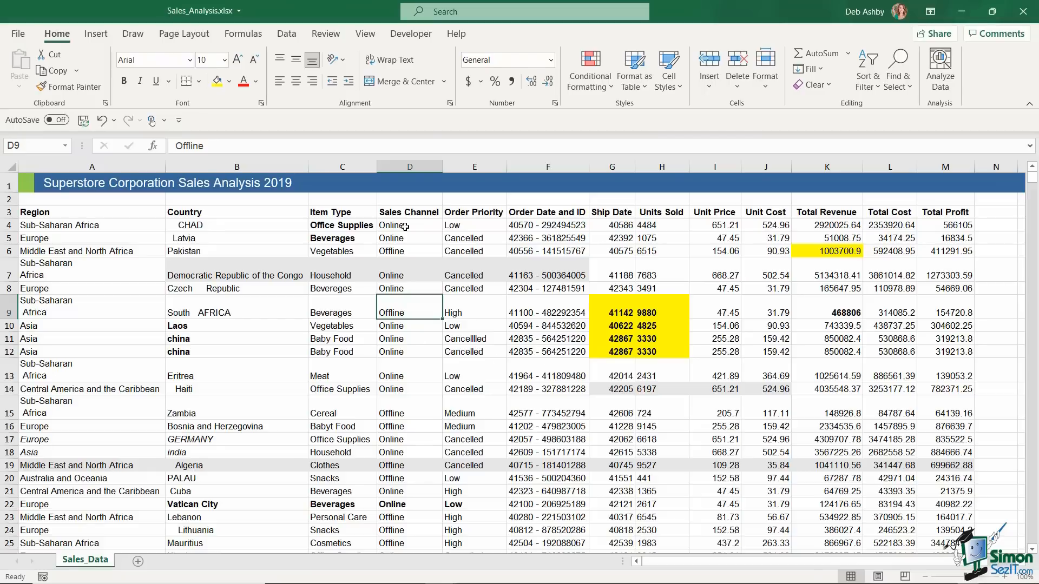
{"action": "left_click", "coordinate": [405, 165]}
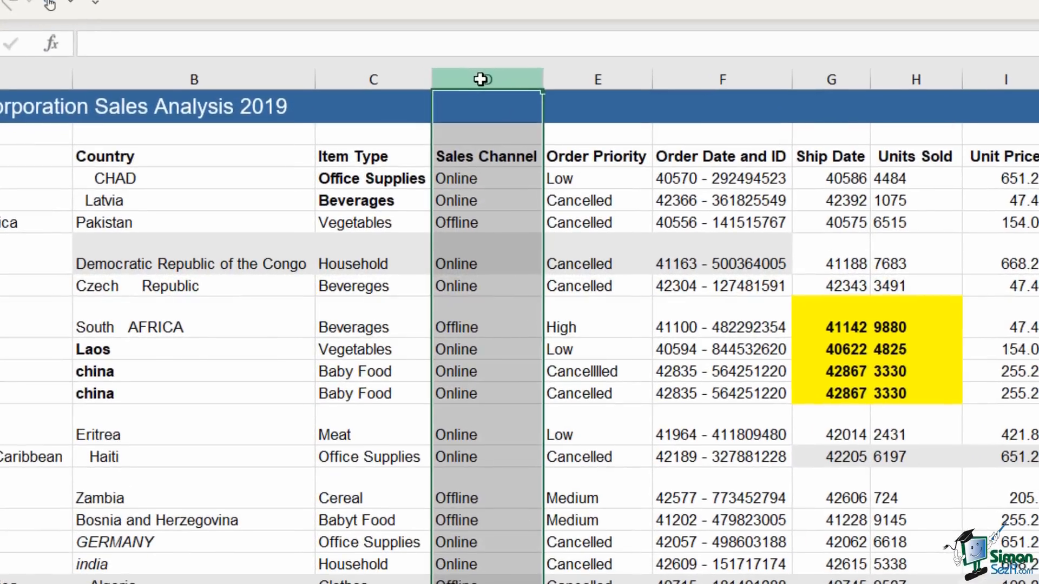
{"action": "left_click", "coordinate": [411, 238]}
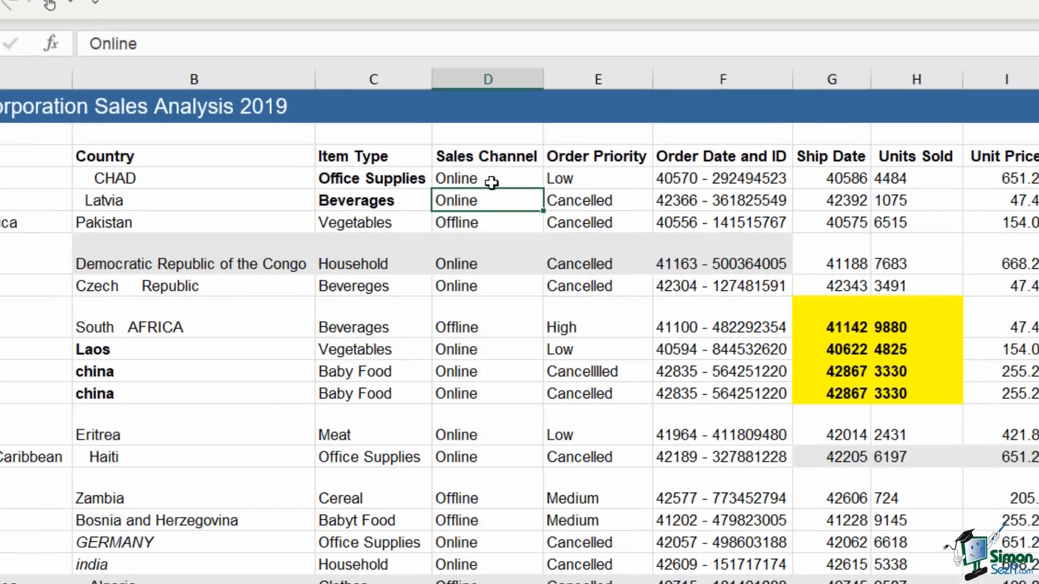
{"action": "left_click_drag", "start_coordinate": [491, 181], "coordinate": [493, 583]}
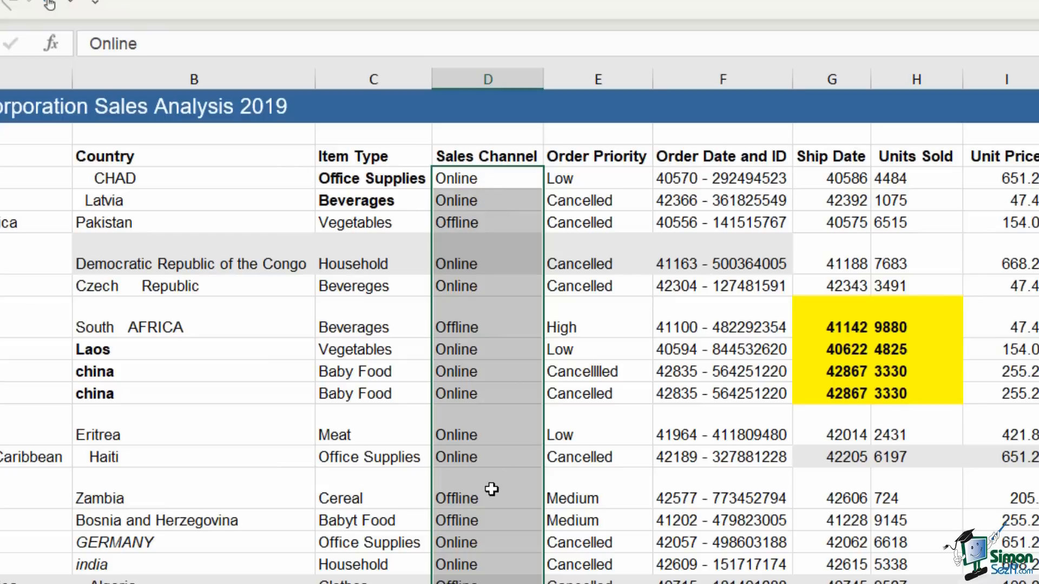
{"action": "left_click", "coordinate": [609, 203]}
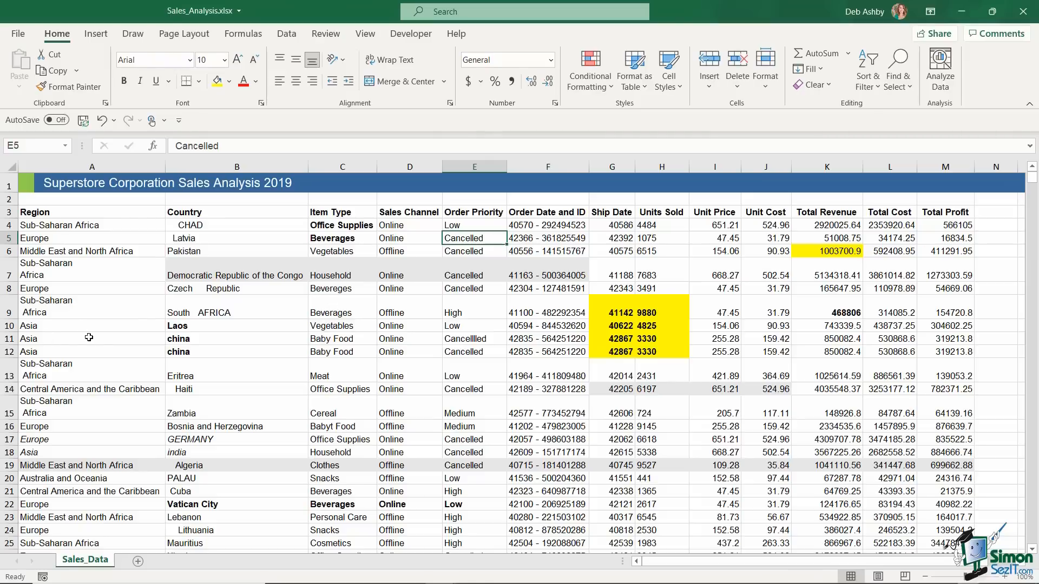
{"action": "left_click_drag", "start_coordinate": [43, 312], "coordinate": [963, 311]}
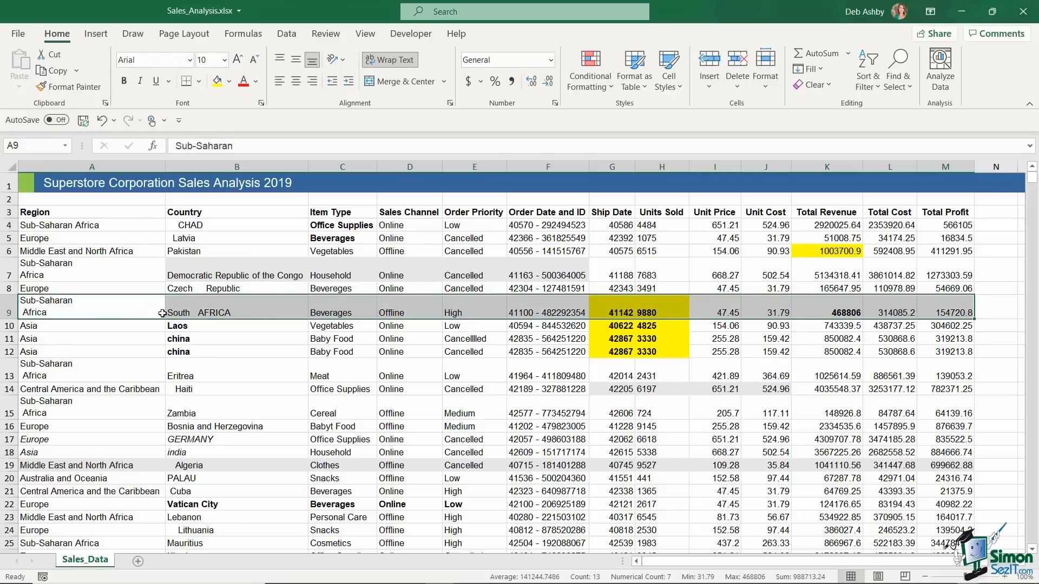
{"action": "left_click", "coordinate": [412, 352]}
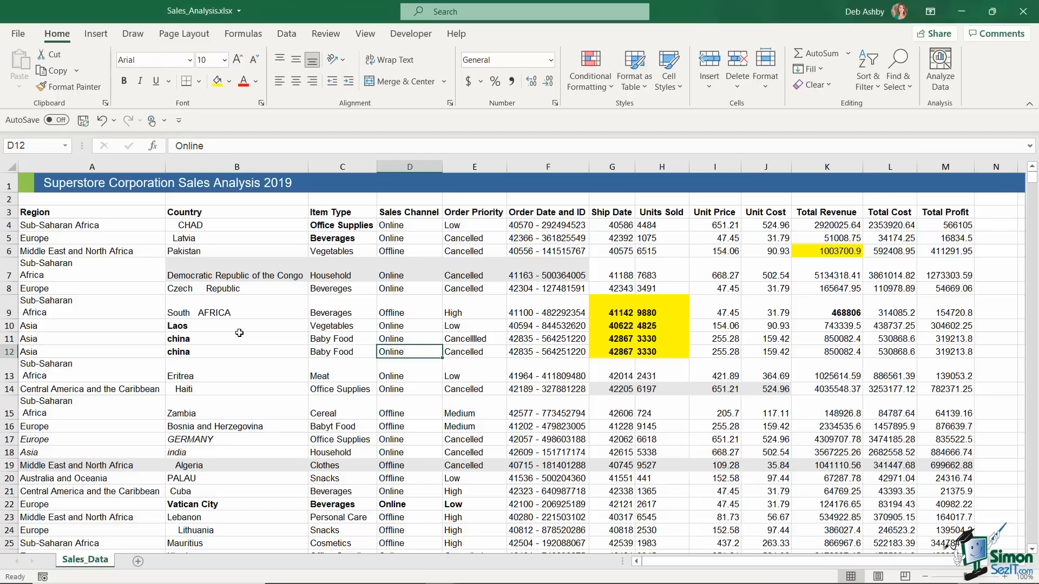
Open Remove Duplicates for the sales data and review the list of columns to compare
{"action": "left_click", "coordinate": [286, 34]}
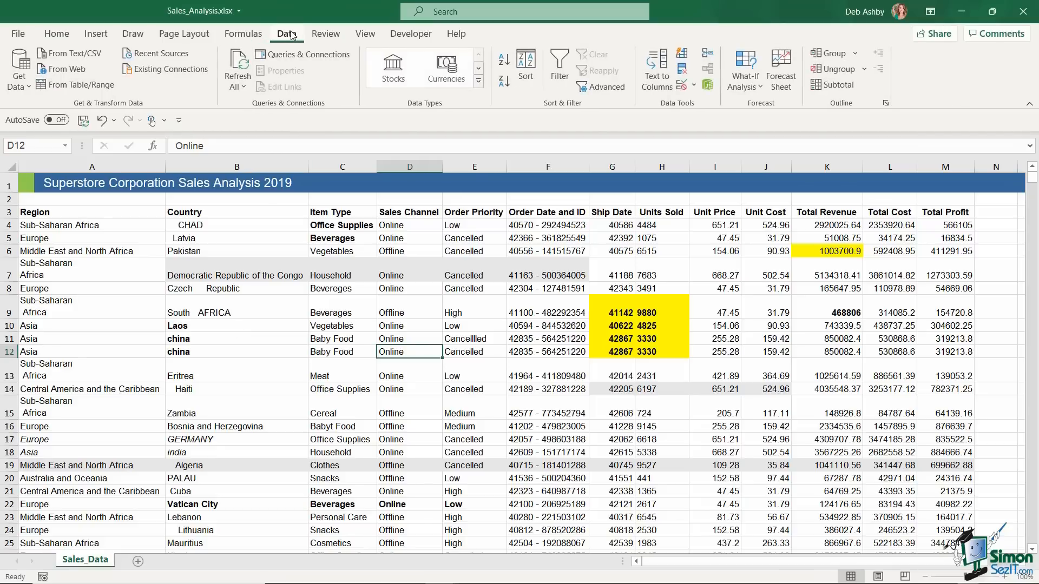
{"action": "left_click", "coordinate": [683, 72]}
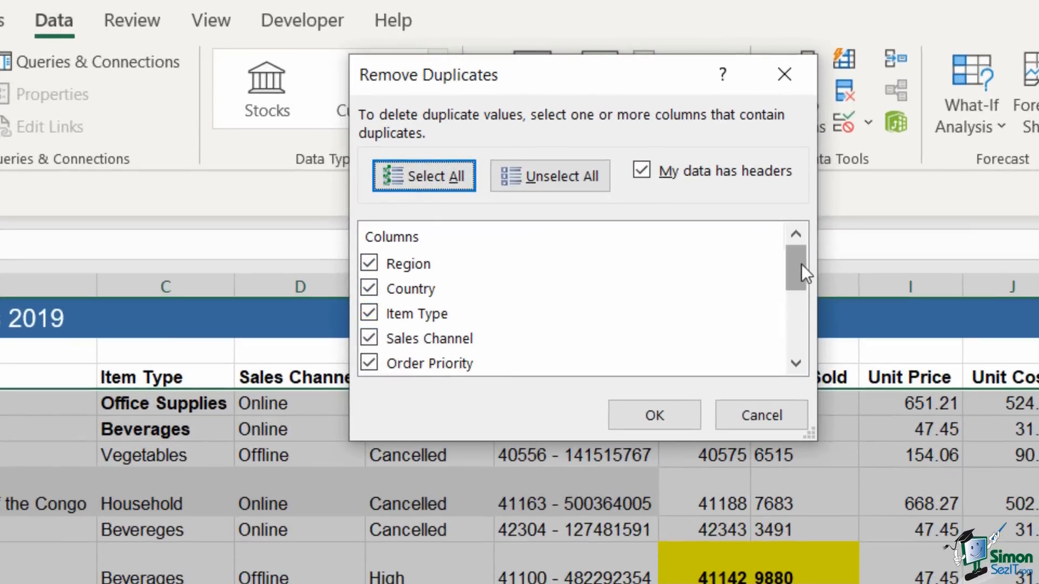
{"action": "left_click_drag", "start_coordinate": [801, 264], "coordinate": [816, 246]}
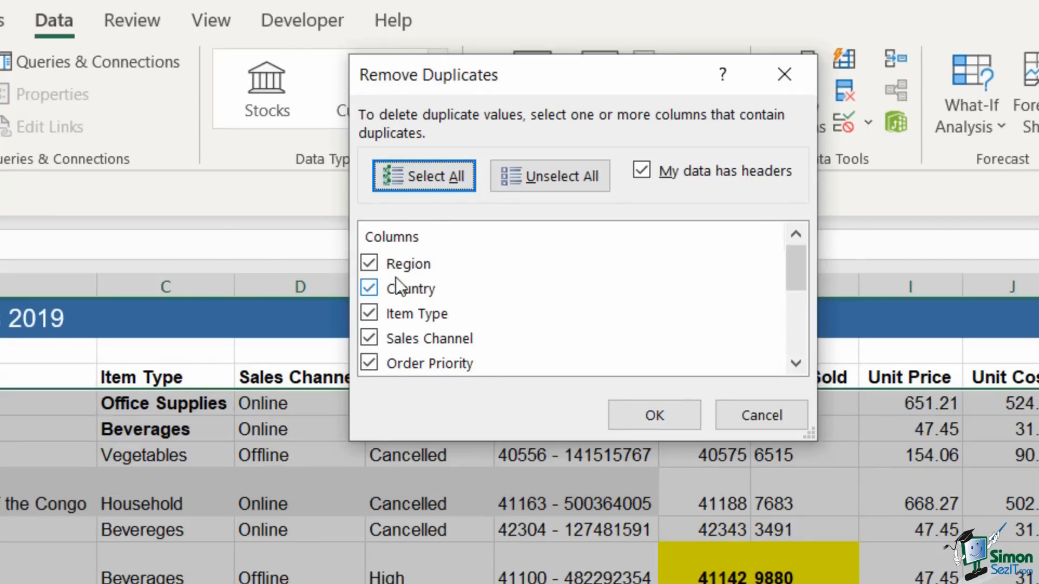
{"action": "left_click", "coordinate": [369, 263]}
{"action": "left_click", "coordinate": [370, 288]}
{"action": "left_click", "coordinate": [371, 313]}
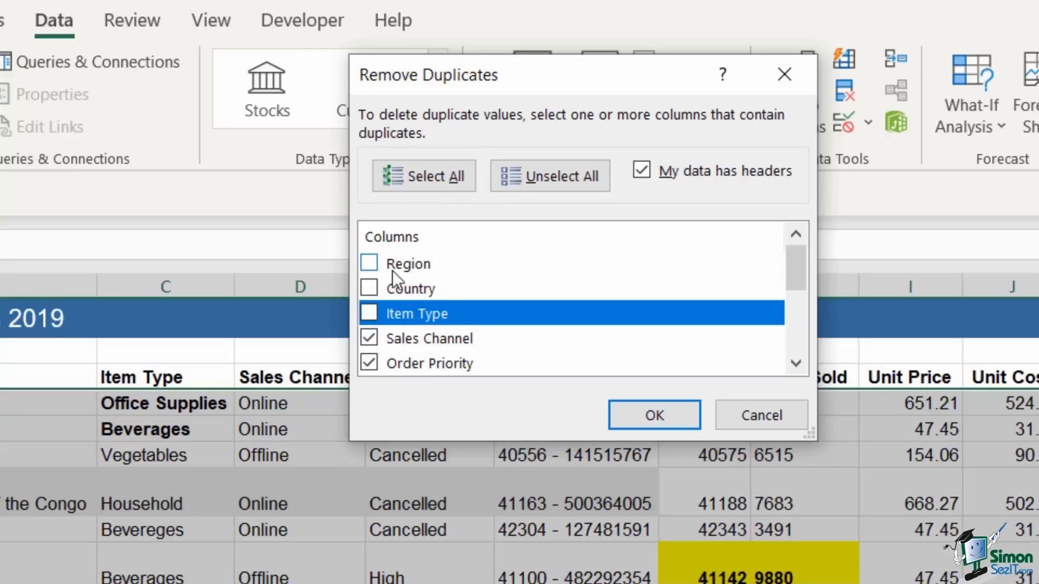
{"action": "left_click", "coordinate": [370, 263]}
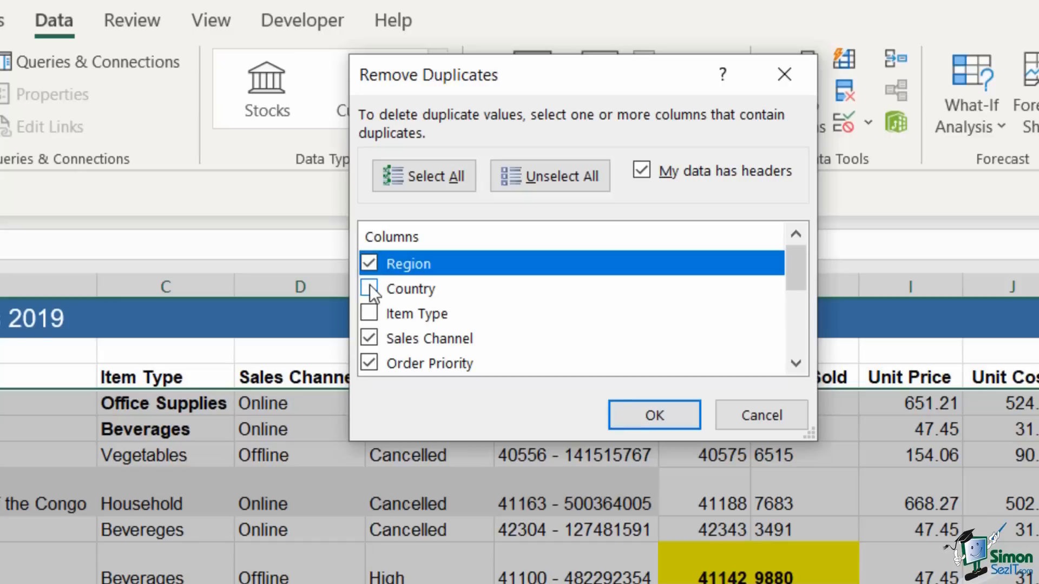
{"action": "left_click", "coordinate": [369, 289]}
{"action": "left_click", "coordinate": [369, 314]}
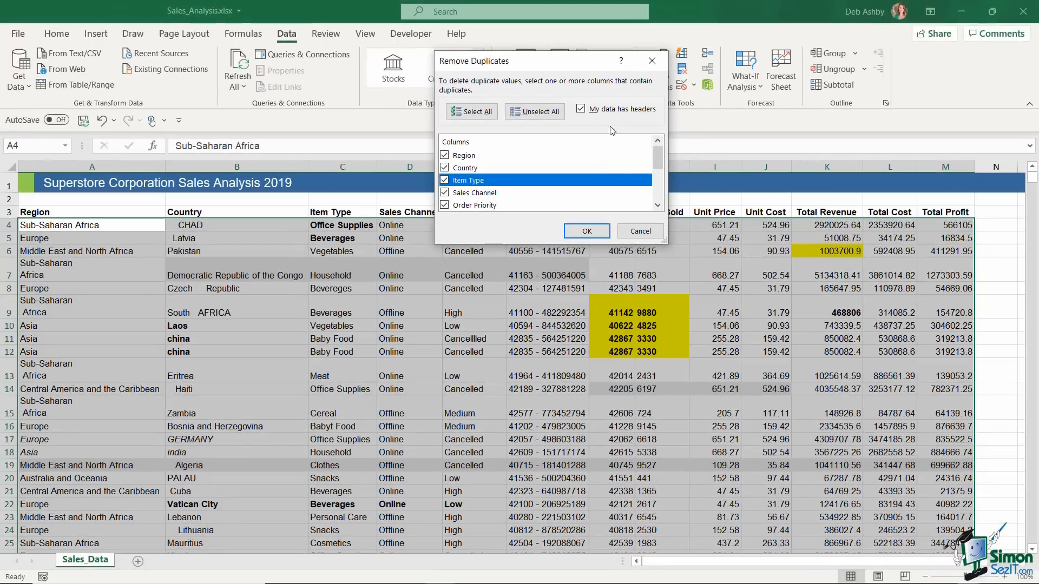
Remove the duplicate rows from the sales data, comparing all columns with headers recognized
{"action": "left_click", "coordinate": [585, 231]}
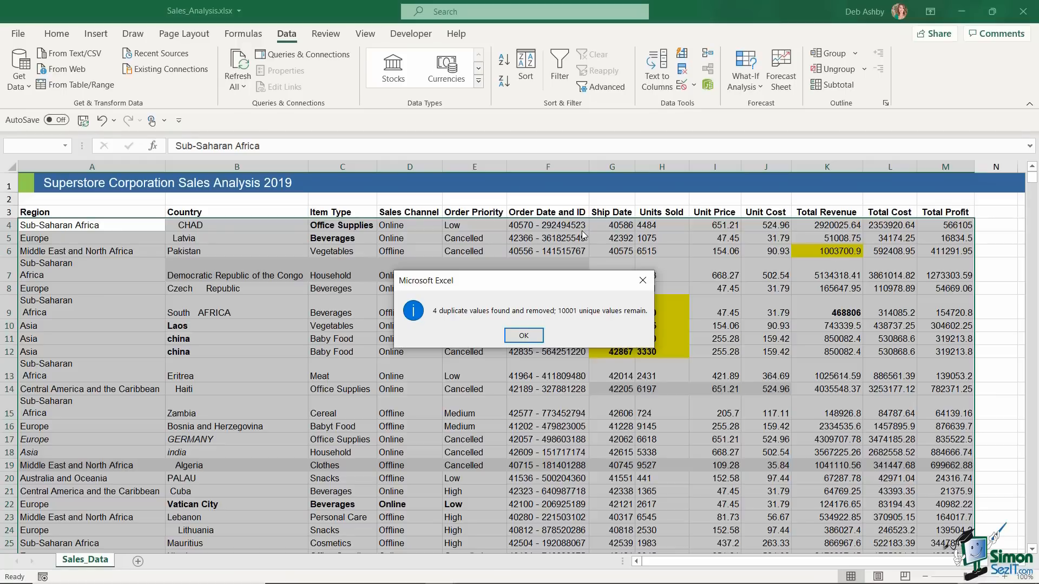
{"action": "left_click", "coordinate": [522, 335]}
{"action": "left_click", "coordinate": [461, 336]}
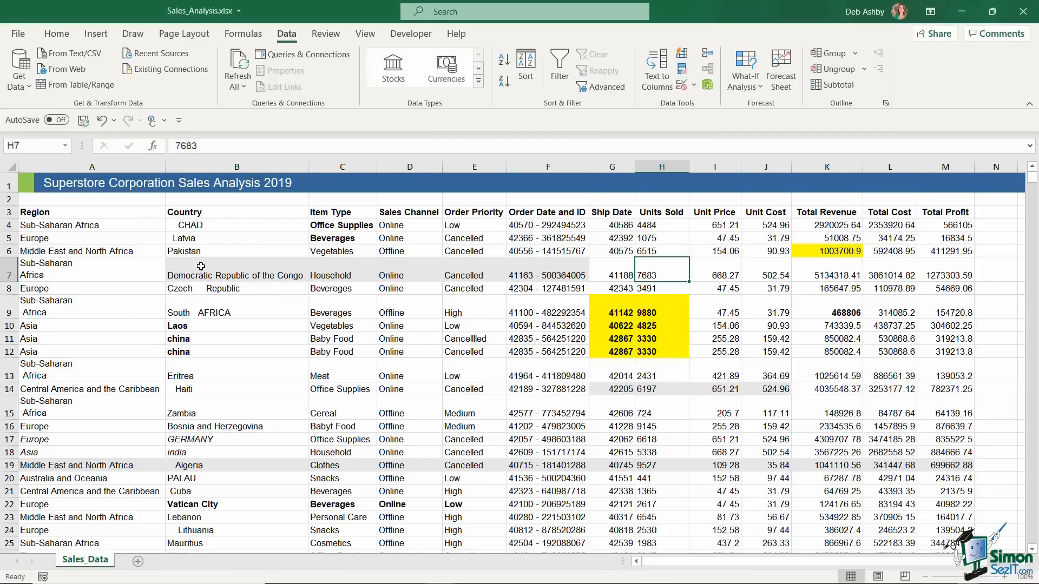
Inspect the fill colours, bold and italic formatting of the cells in rows 6 to 18 of the sales data
{"action": "left_click_drag", "start_coordinate": [195, 265], "coordinate": [515, 269]}
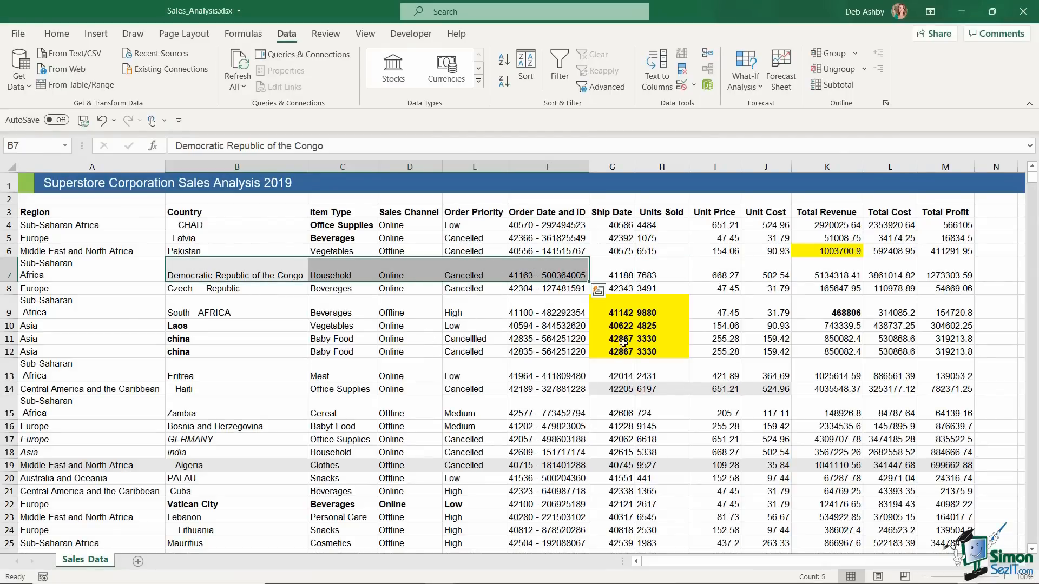
{"action": "left_click", "coordinate": [618, 301]}
{"action": "left_click_drag", "start_coordinate": [654, 301], "coordinate": [662, 351]}
{"action": "left_click", "coordinate": [816, 254]}
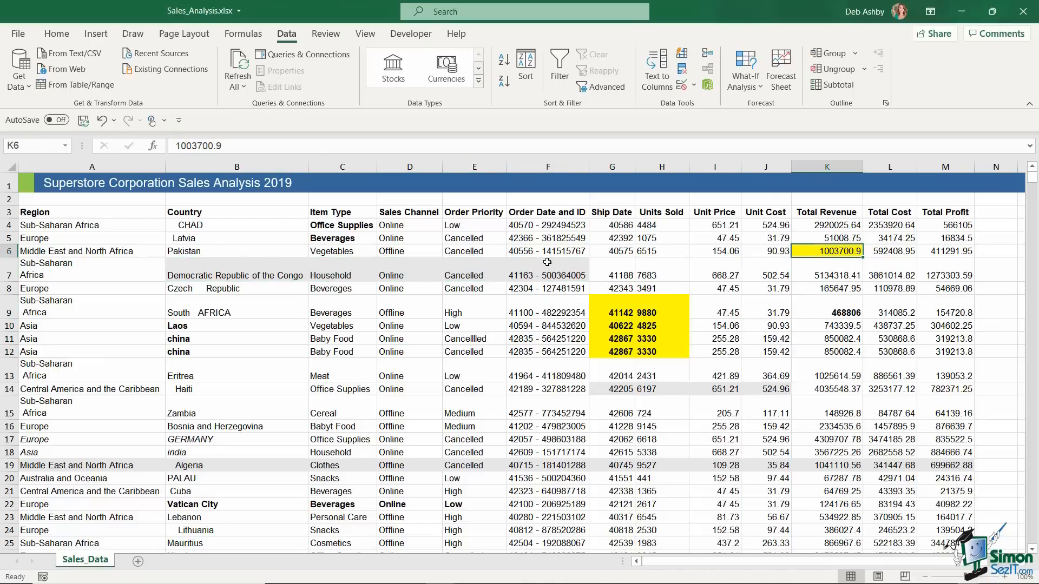
{"action": "left_click_drag", "start_coordinate": [616, 314], "coordinate": [617, 352]}
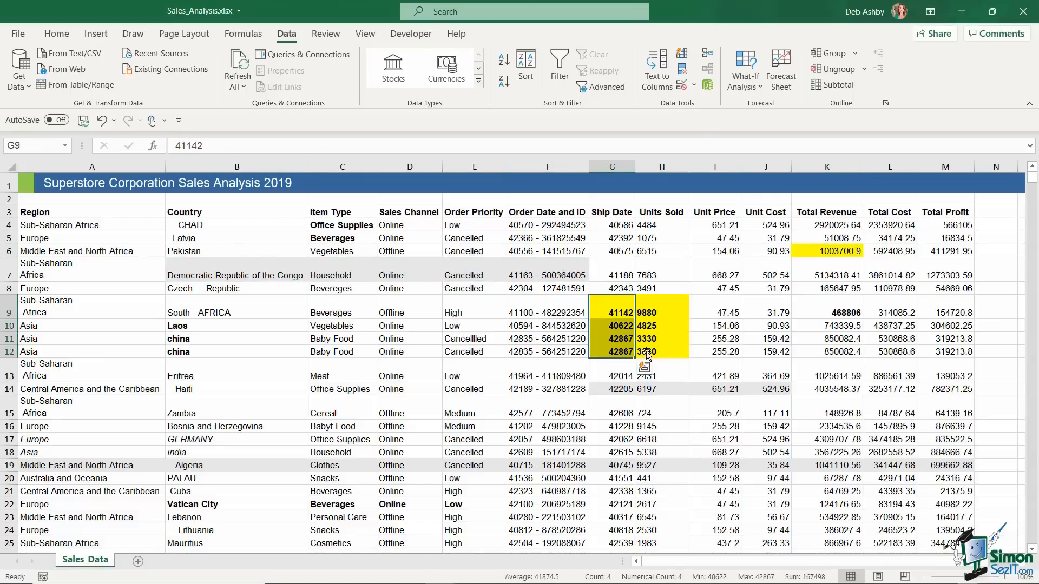
{"action": "left_click", "coordinate": [840, 313]}
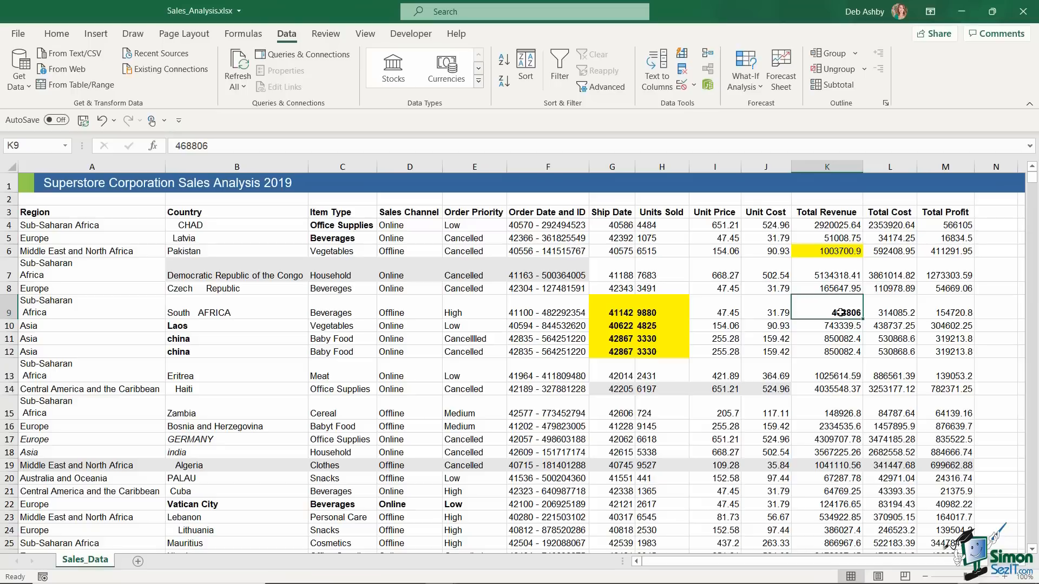
{"action": "left_click", "coordinate": [178, 455]}
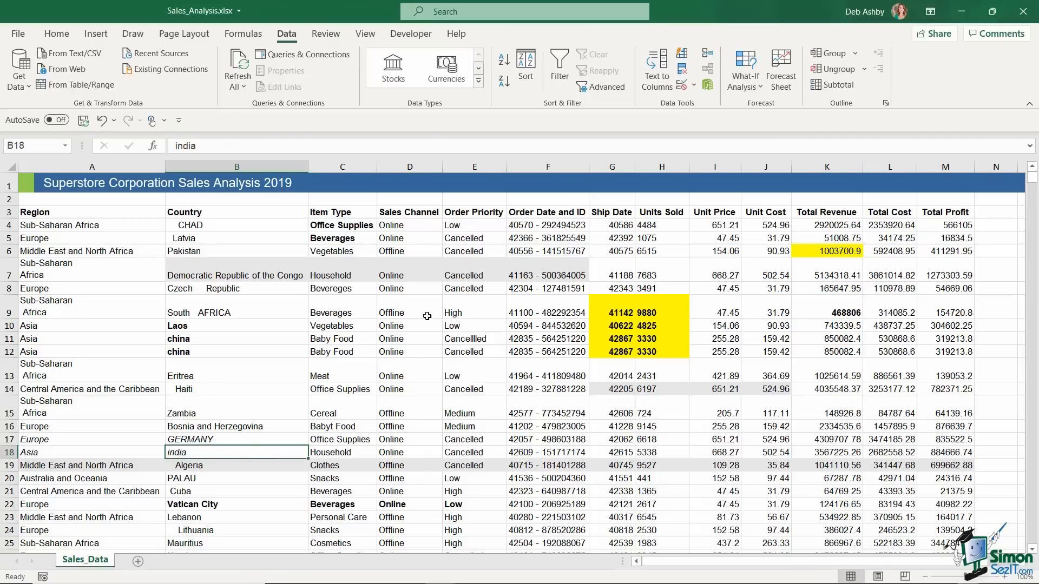
Select the entire sales data range, including its headers, on the Sales_Data sheet
{"action": "left_click", "coordinate": [406, 290]}
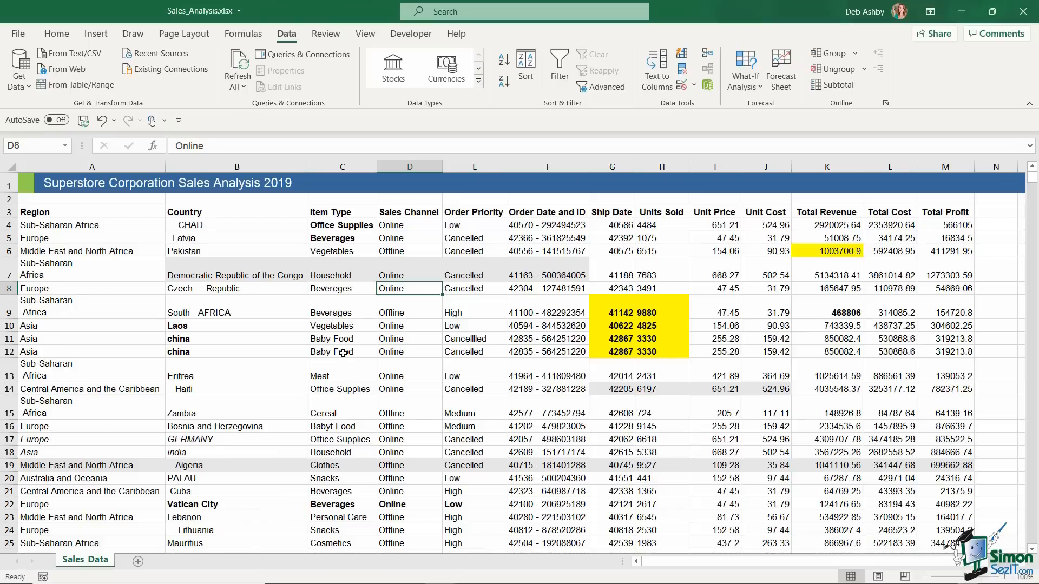
{"action": "left_click", "coordinate": [345, 312]}
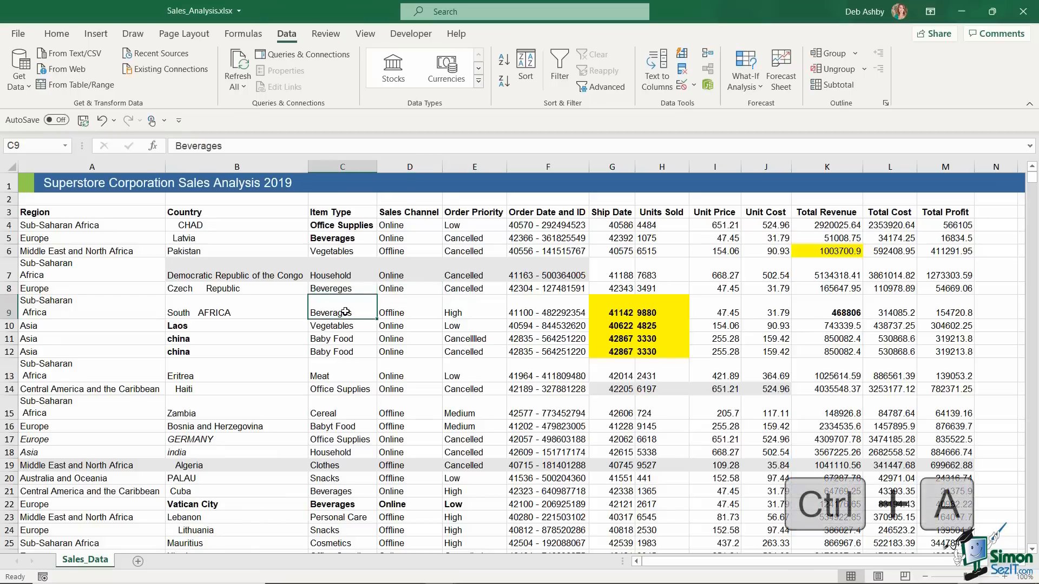
{"action": "key", "text": "ctrl+a"}
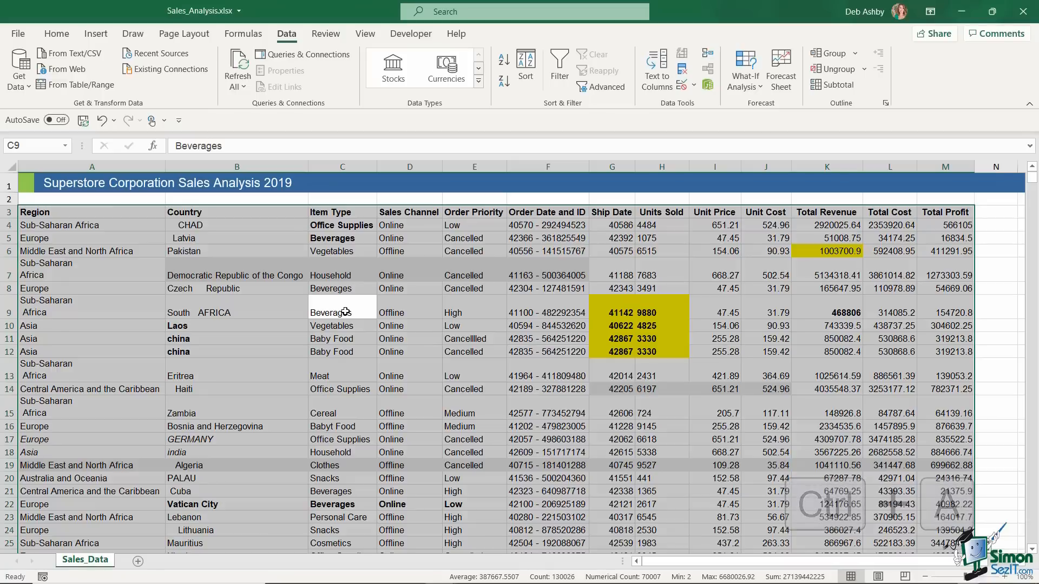
{"action": "left_click", "coordinate": [64, 35]}
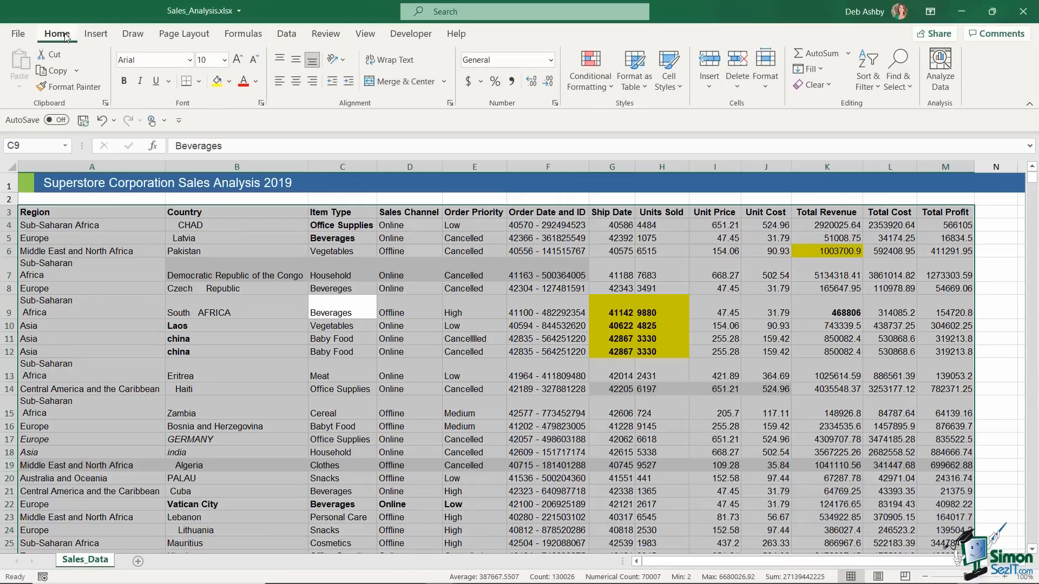
Try Clear All and Clear Contents on the selected sales data, undoing each one
{"action": "left_click", "coordinate": [829, 82]}
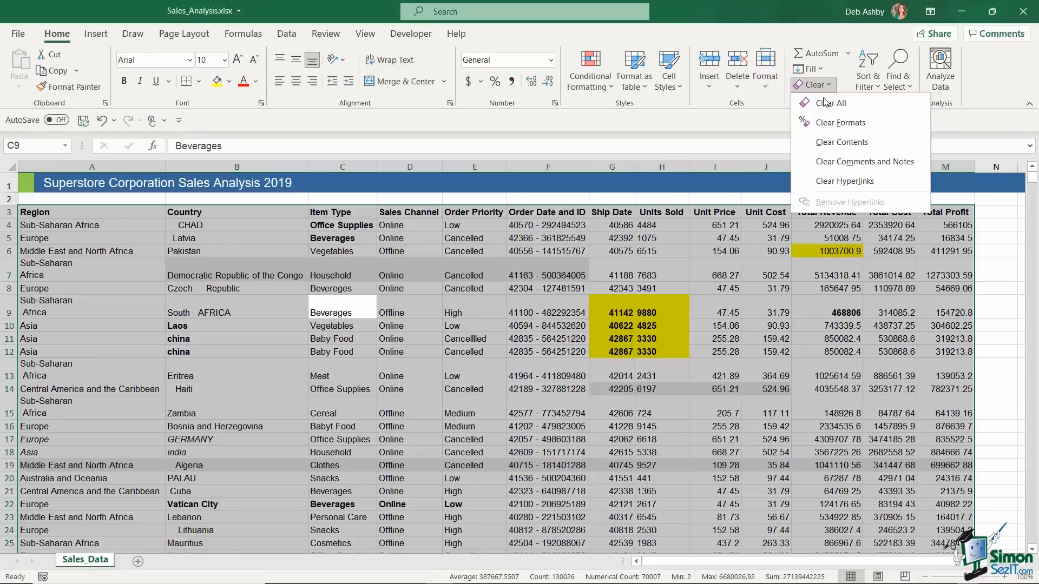
{"action": "left_click", "coordinate": [826, 106]}
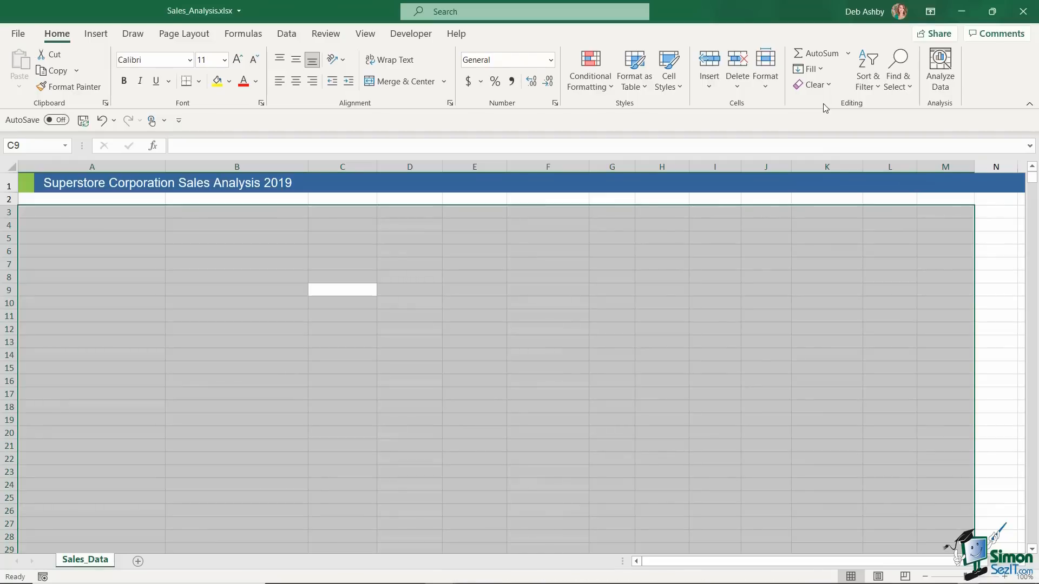
{"action": "key", "text": "ctrl+z"}
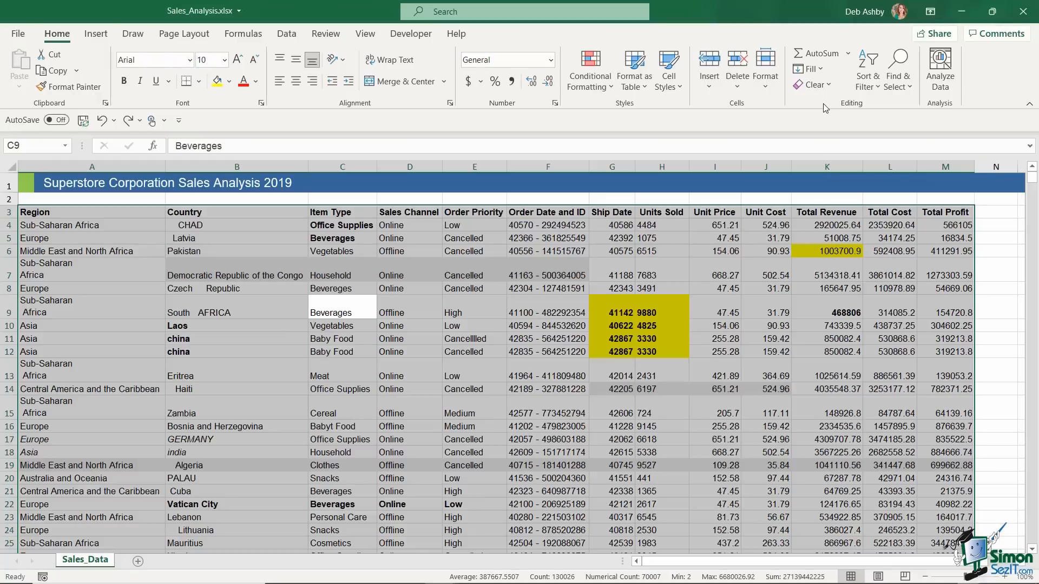
{"action": "left_click", "coordinate": [816, 85]}
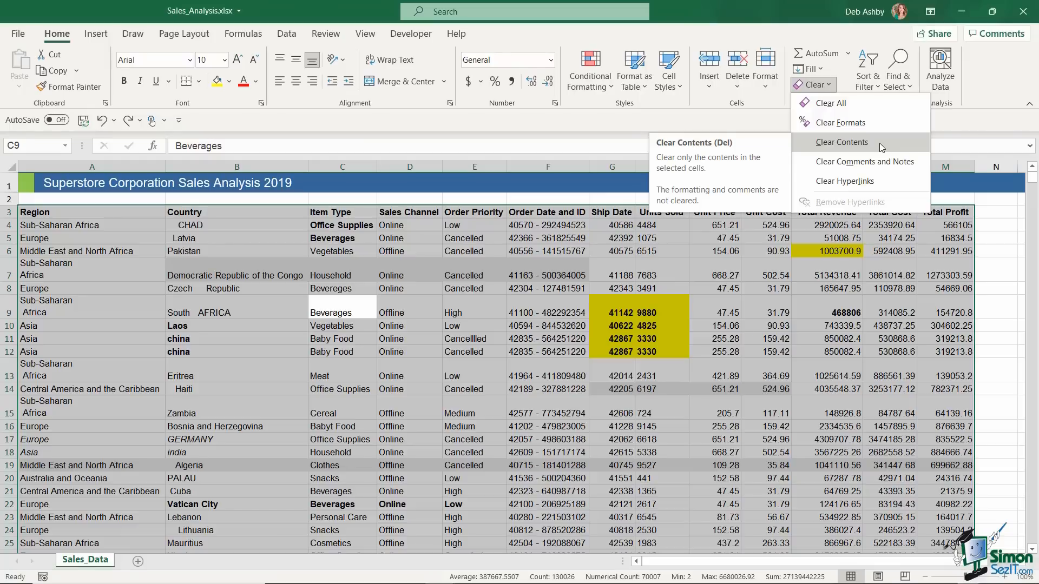
{"action": "left_click", "coordinate": [879, 143]}
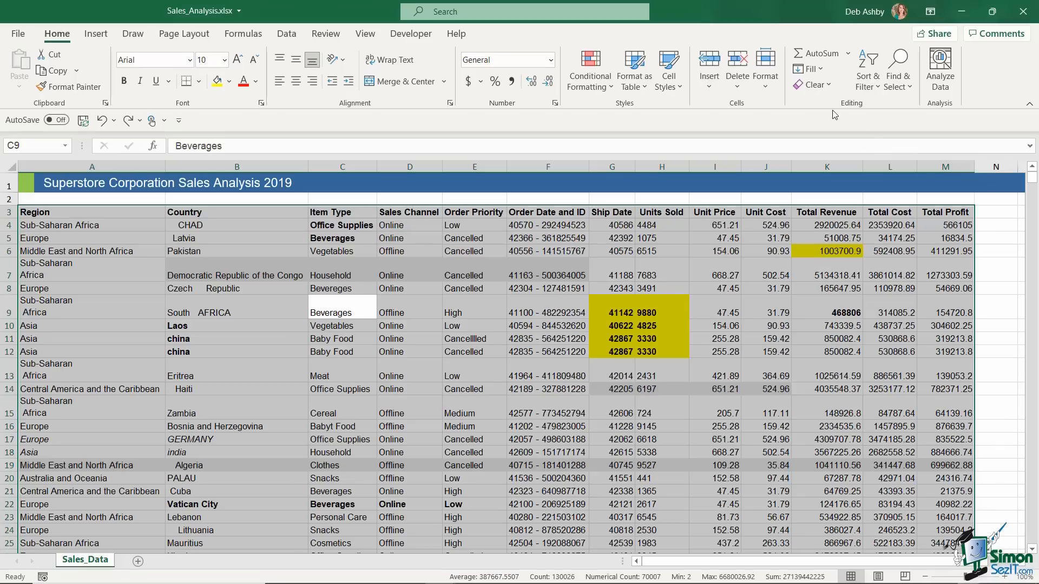
Clear only the formats from the selected sales data and deselect the range
{"action": "left_click", "coordinate": [815, 85]}
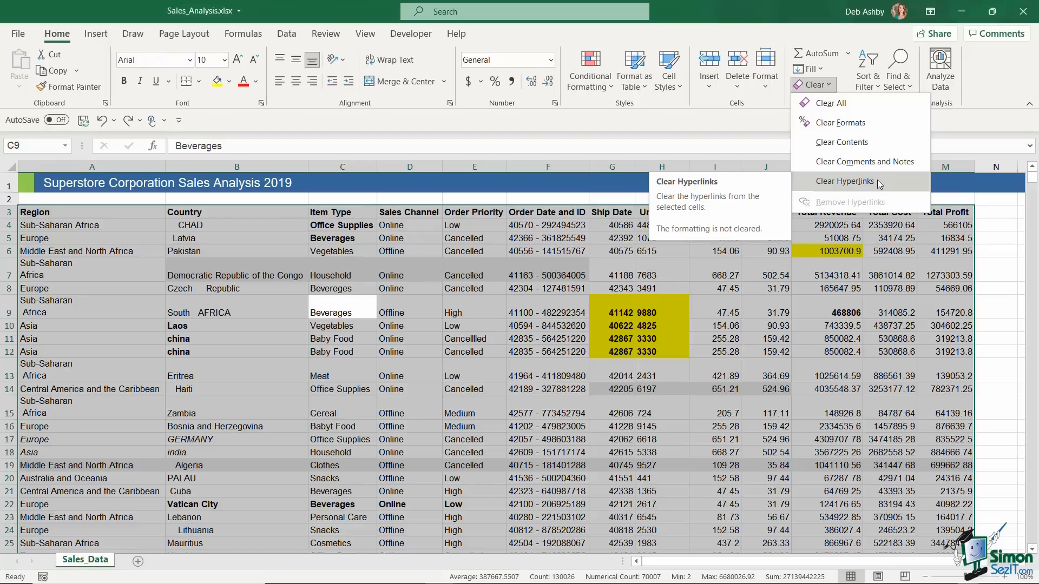
{"action": "left_click", "coordinate": [879, 122]}
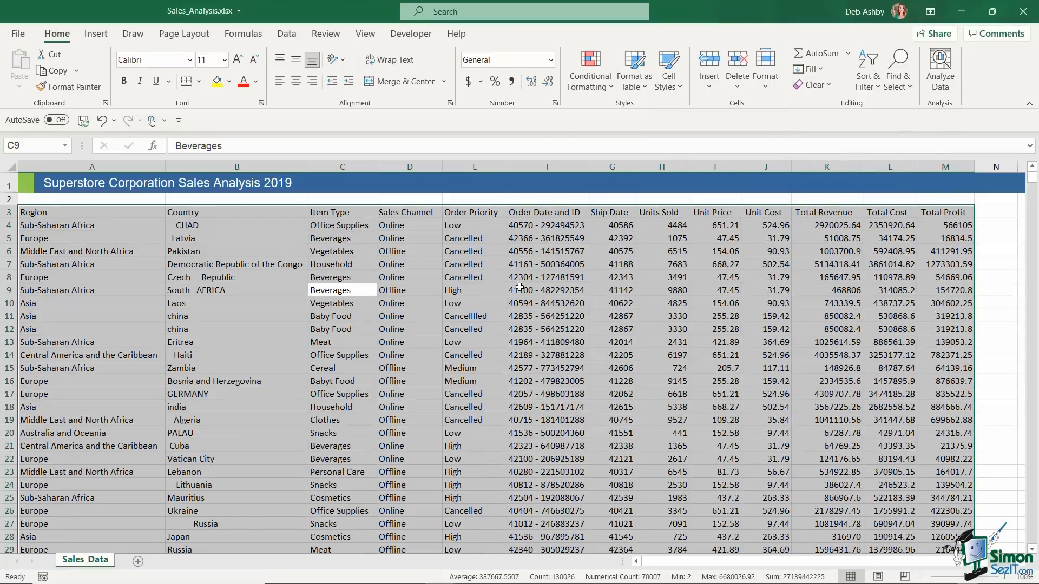
{"action": "left_click", "coordinate": [488, 266]}
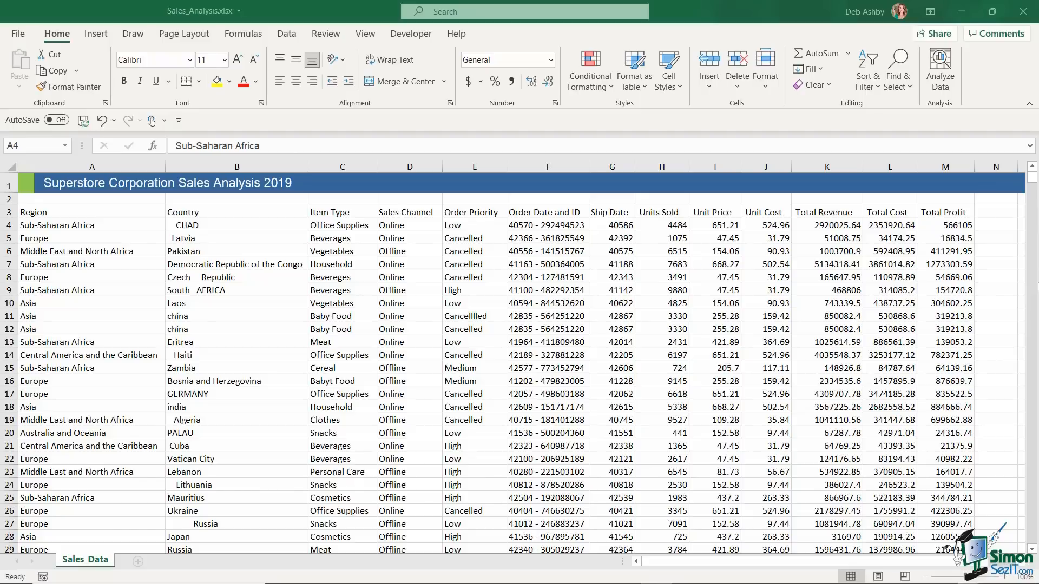
Review the available number formats and Format Cells categories for the Region header cell, closing the dialog without changing anything
{"action": "left_click", "coordinate": [766, 225]}
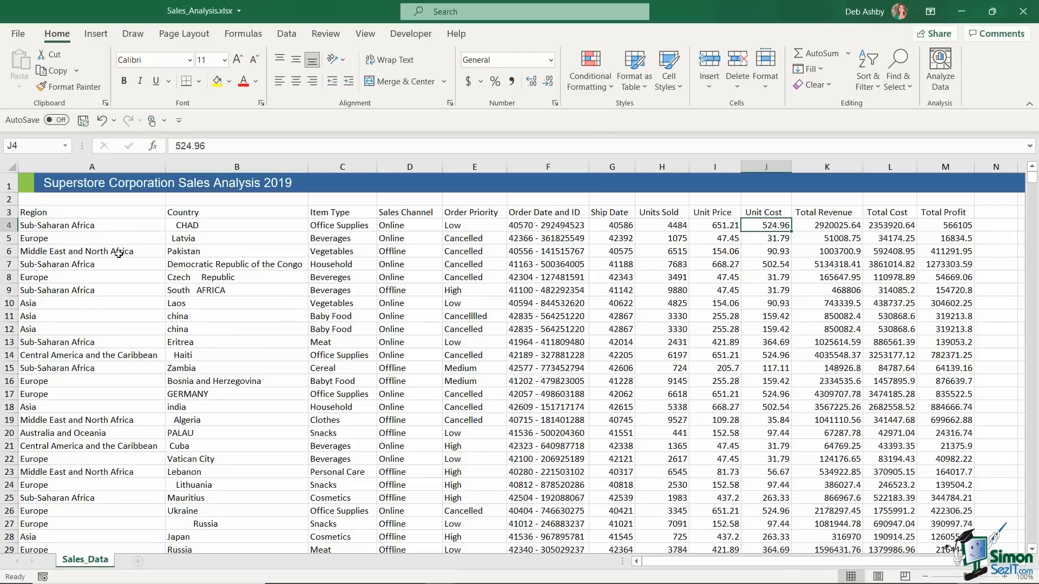
{"action": "left_click", "coordinate": [81, 215]}
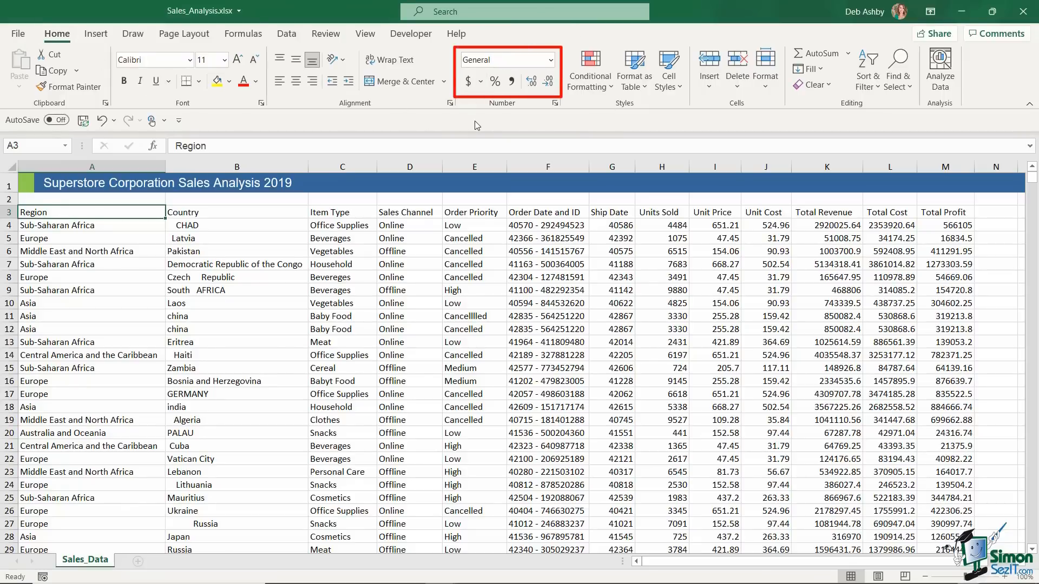
{"action": "left_click", "coordinate": [552, 60]}
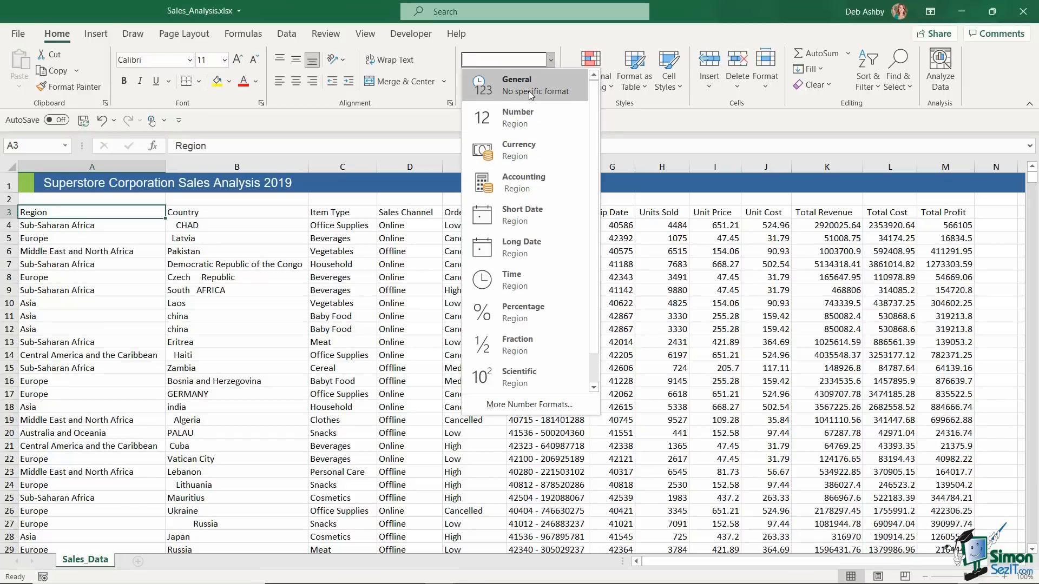
{"action": "left_click", "coordinate": [527, 411]}
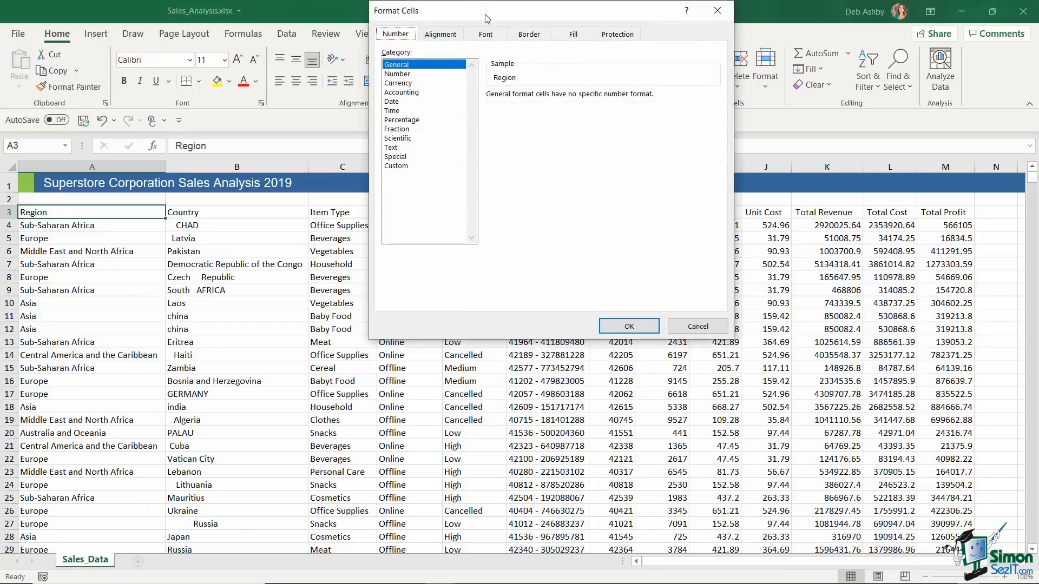
{"action": "left_click_drag", "start_coordinate": [486, 19], "coordinate": [431, 110]}
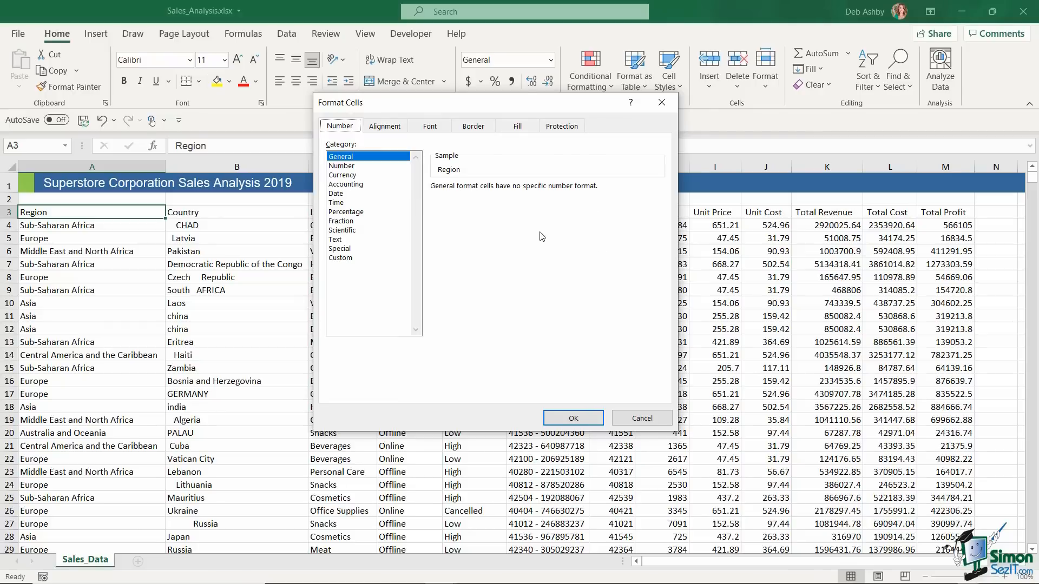
{"action": "left_click", "coordinate": [642, 418]}
{"action": "key", "text": "ctrl+1"}
{"action": "left_click", "coordinate": [663, 418]}
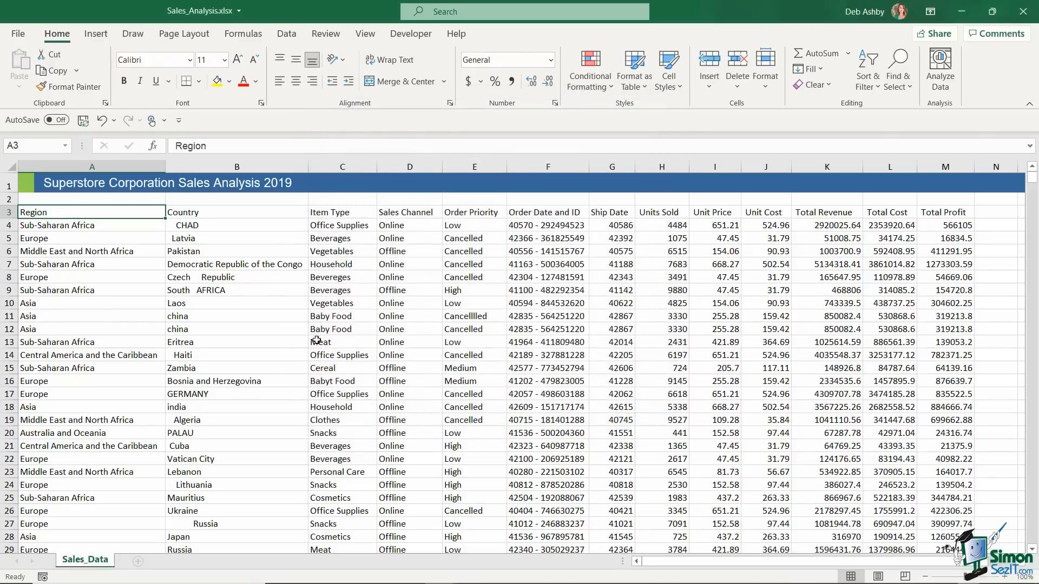
Format columns A to E, Region through Order Priority, as Text and check the number format of individual cells
{"action": "left_click", "coordinate": [95, 166]}
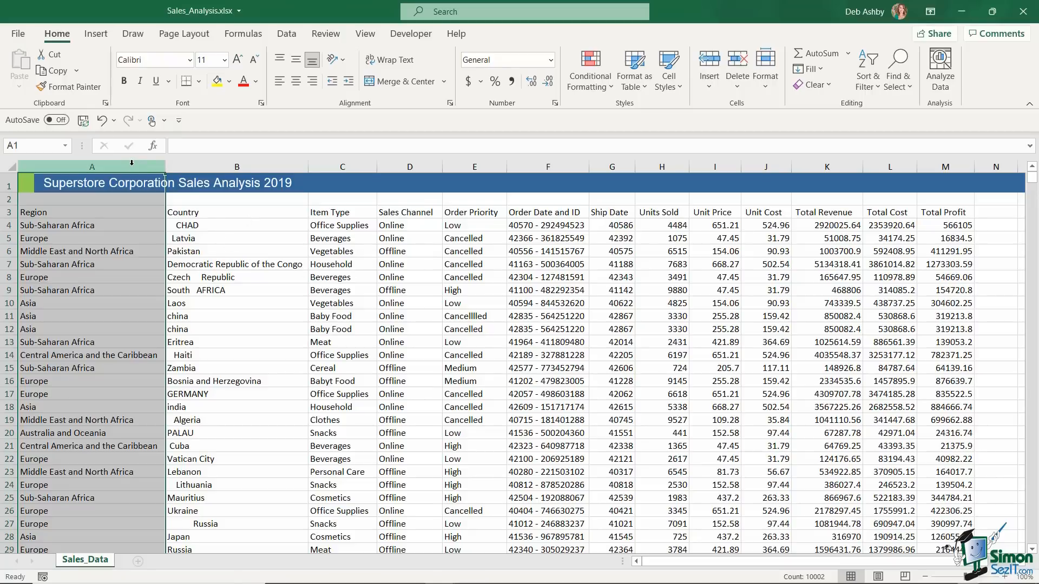
{"action": "left_click_drag", "start_coordinate": [132, 162], "coordinate": [473, 166]}
{"action": "key", "text": "ctrl+1"}
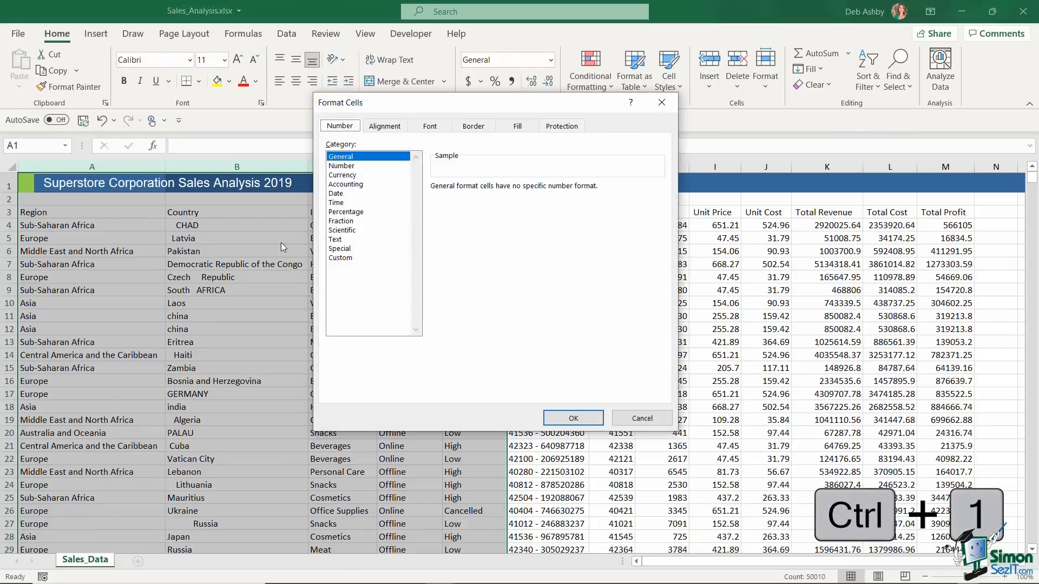
{"action": "left_click", "coordinate": [335, 240]}
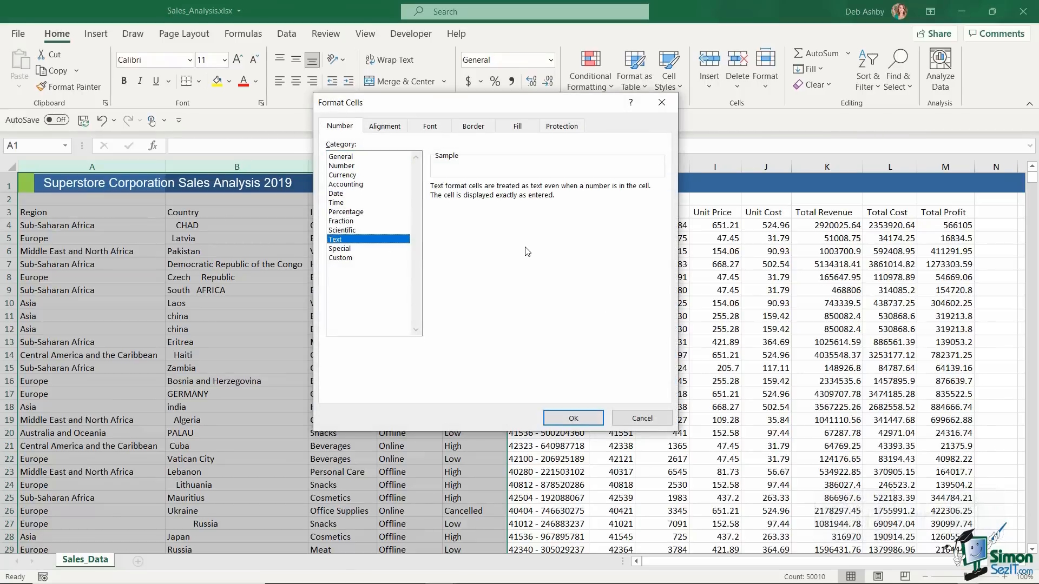
{"action": "left_click", "coordinate": [573, 419]}
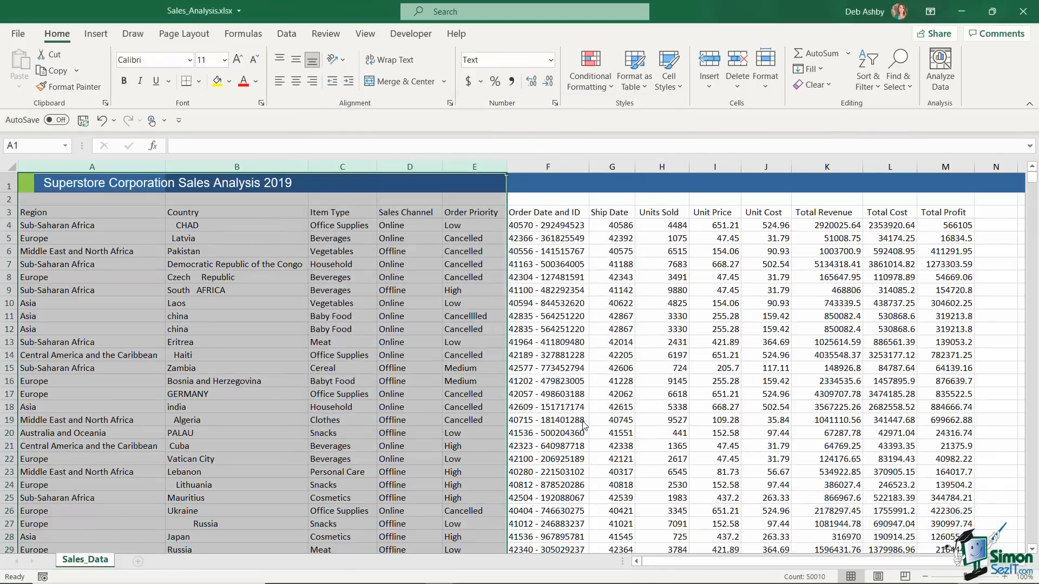
{"action": "left_click", "coordinate": [470, 265]}
{"action": "left_click", "coordinate": [388, 265]}
{"action": "left_click", "coordinate": [324, 265]}
{"action": "left_click", "coordinate": [252, 264]}
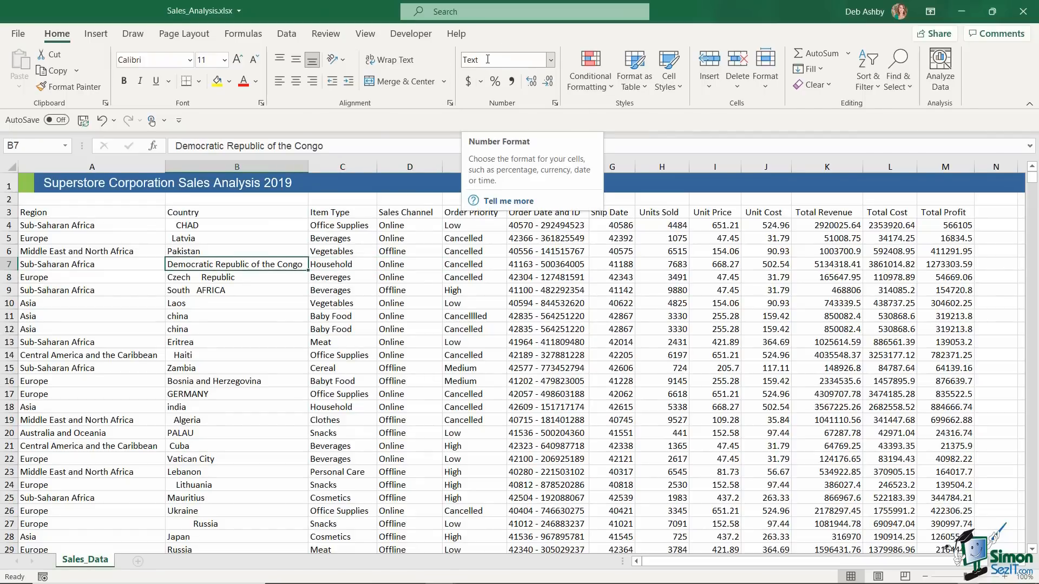
{"action": "left_click", "coordinate": [409, 368]}
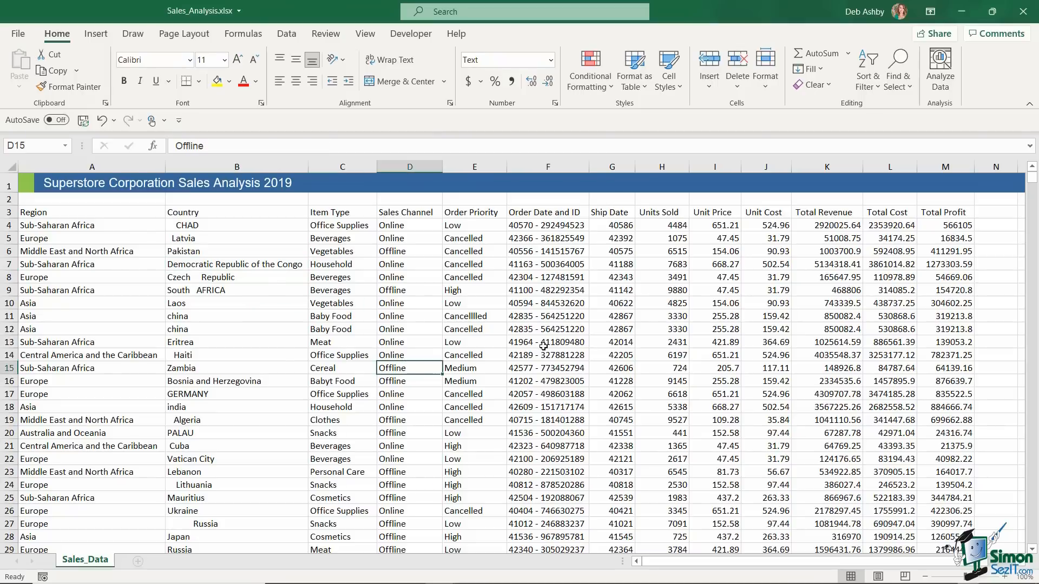
Examine the Order Date and ID and Ship Date columns and review the number formats available for Ship Date
{"action": "left_click", "coordinate": [545, 166]}
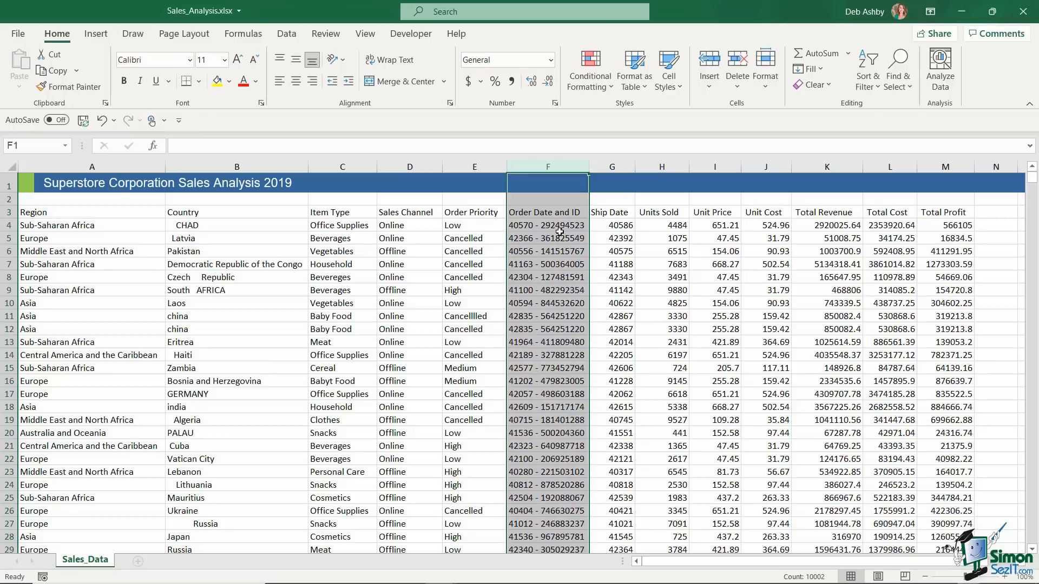
{"action": "left_click", "coordinate": [625, 168]}
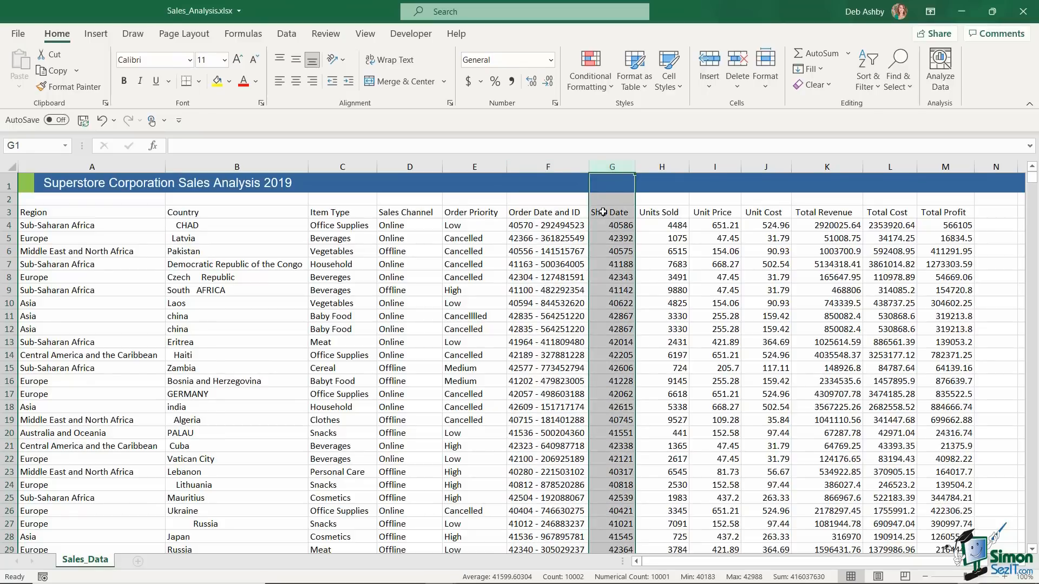
{"action": "left_click_drag", "start_coordinate": [810, 562], "coordinate": [881, 567]}
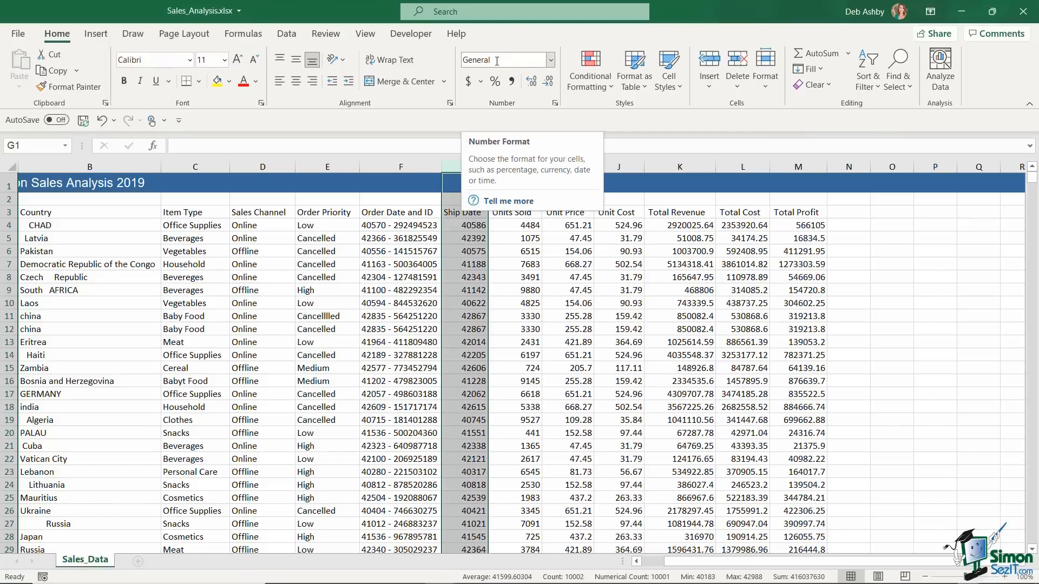
{"action": "left_click", "coordinate": [551, 61]}
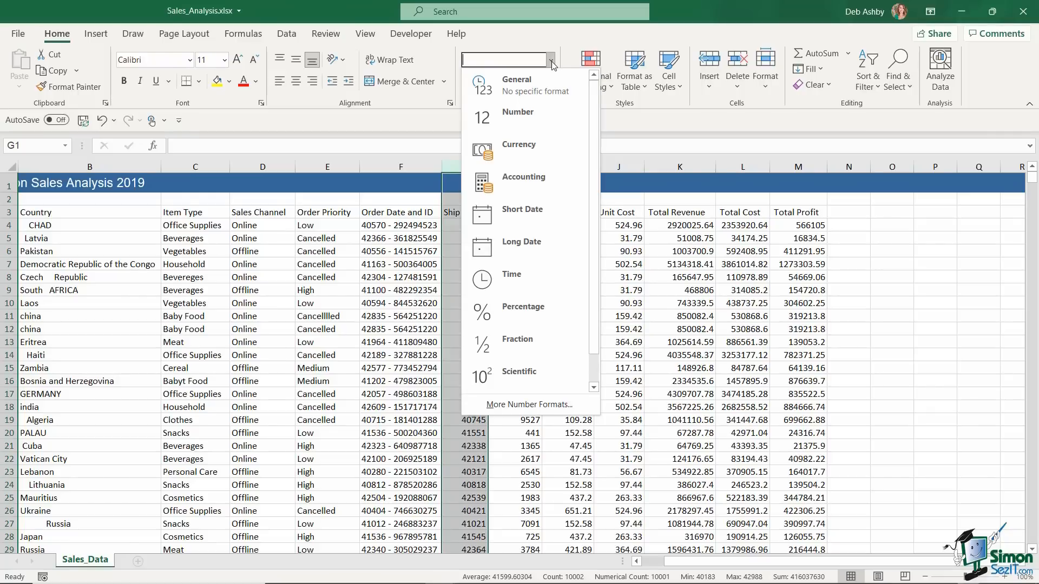
{"action": "left_click", "coordinate": [538, 34]}
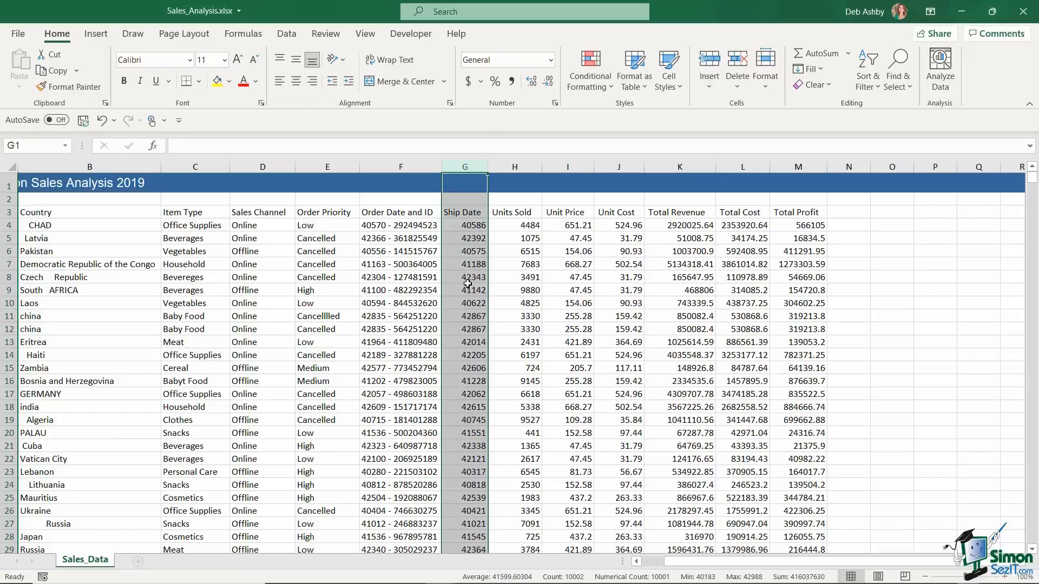
Enter the test date 1/2/1900 in empty cell O5 beside the sales data
{"action": "left_click", "coordinate": [884, 237]}
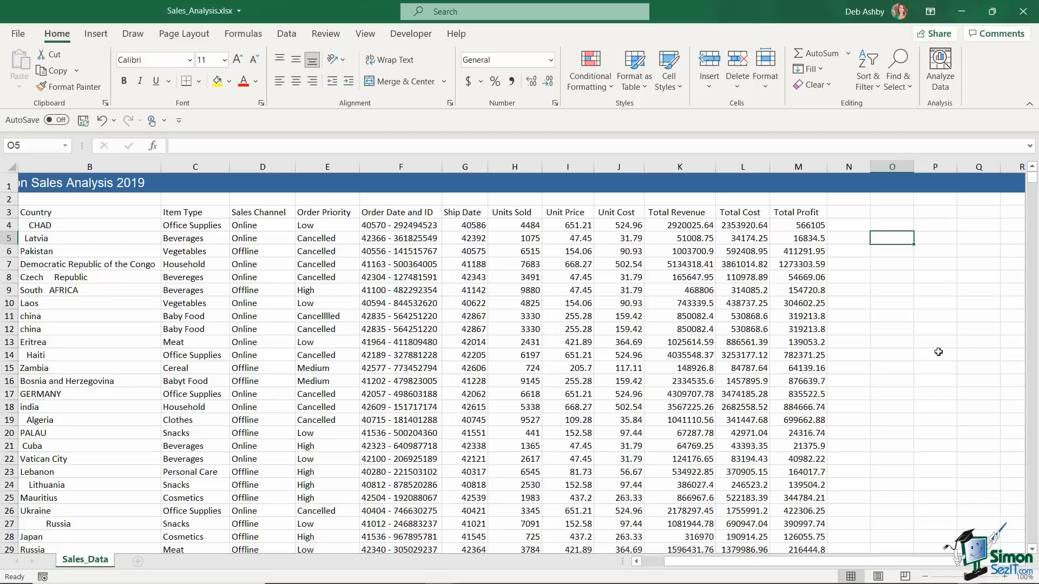
{"action": "type", "text": "1/2/1"}
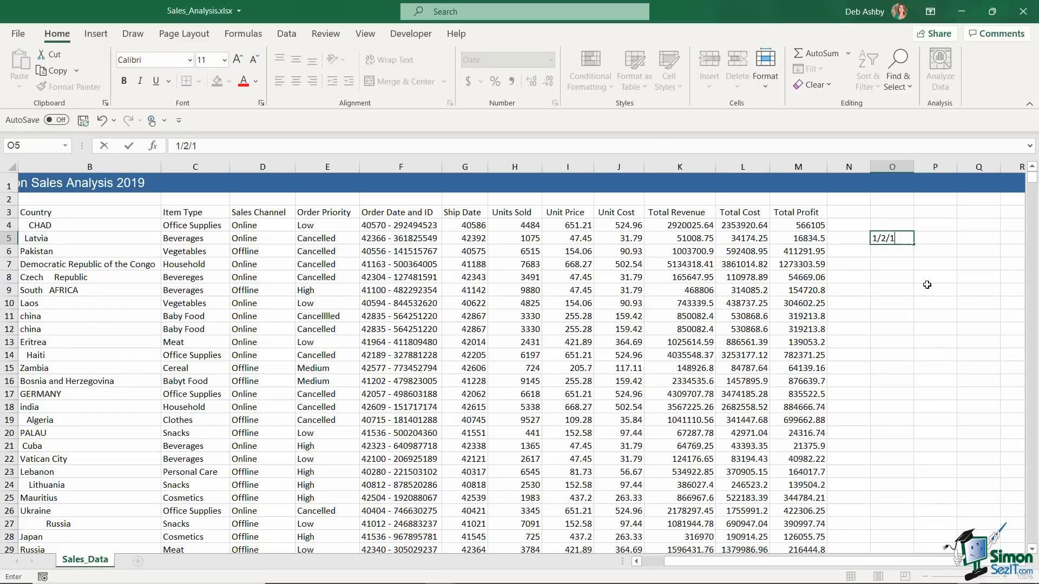
{"action": "type", "text": "900"}
{"action": "key", "text": "Return"}
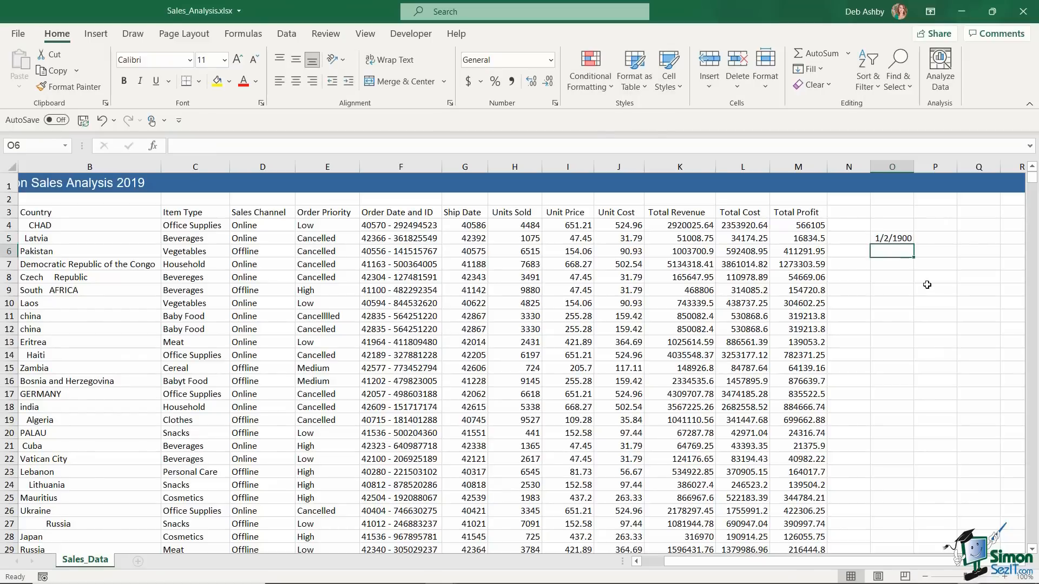
Change the test date in cell O5 to General format, compare it with the Ship Date values, and clear the cell
{"action": "left_click", "coordinate": [883, 240]}
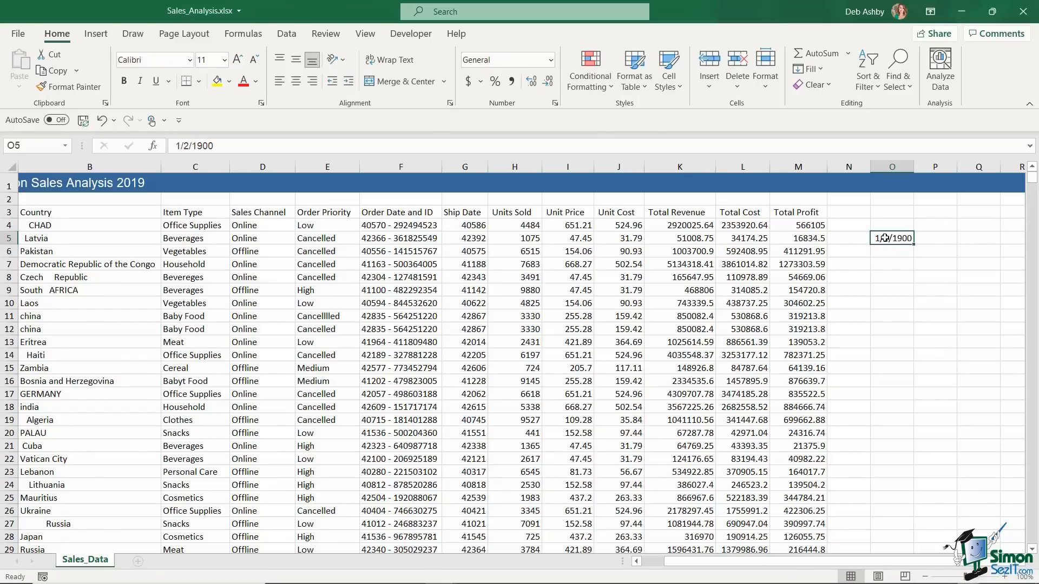
{"action": "left_click", "coordinate": [551, 59]}
{"action": "left_click", "coordinate": [508, 84]}
{"action": "left_click_drag", "start_coordinate": [462, 226], "coordinate": [478, 356]}
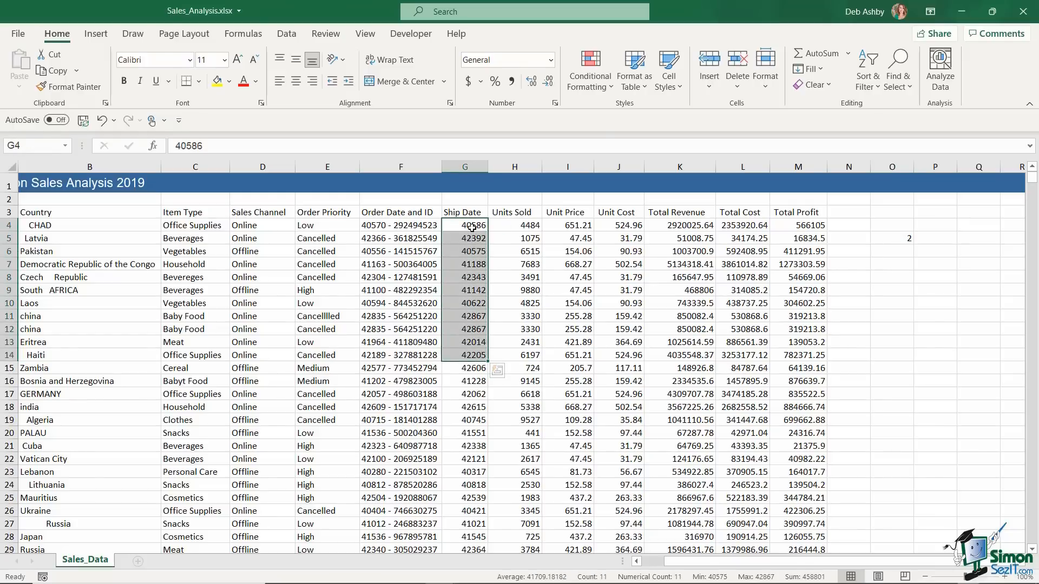
{"action": "left_click", "coordinate": [884, 241]}
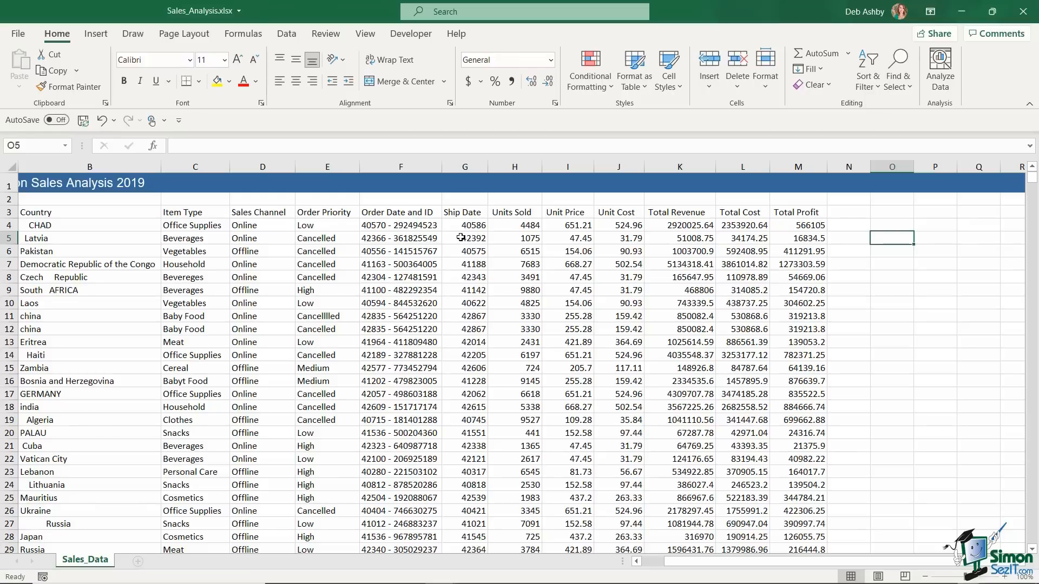
Format the whole Ship Date column as Short Date
{"action": "left_click", "coordinate": [462, 166]}
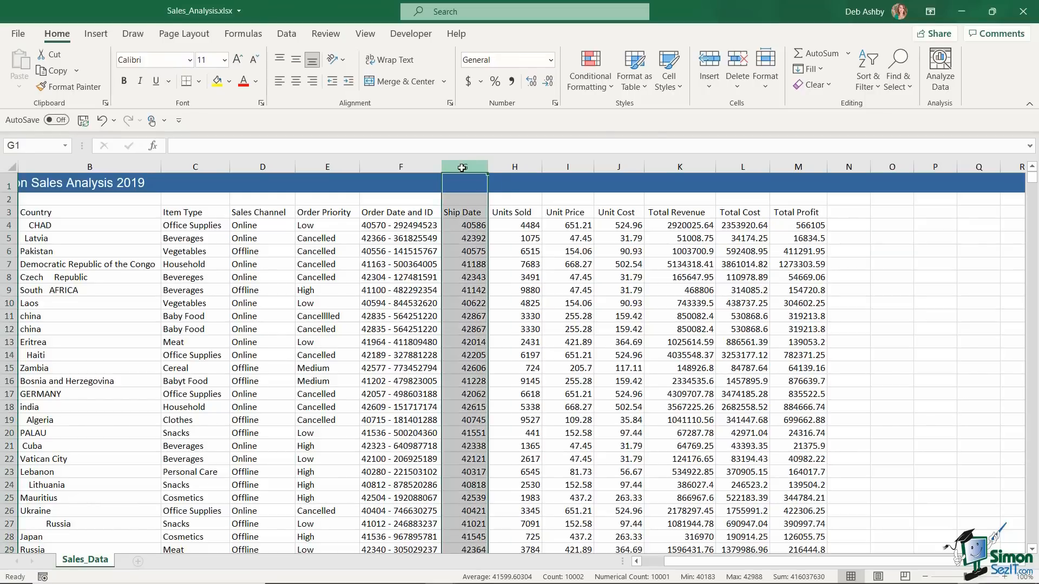
{"action": "left_click", "coordinate": [552, 60]}
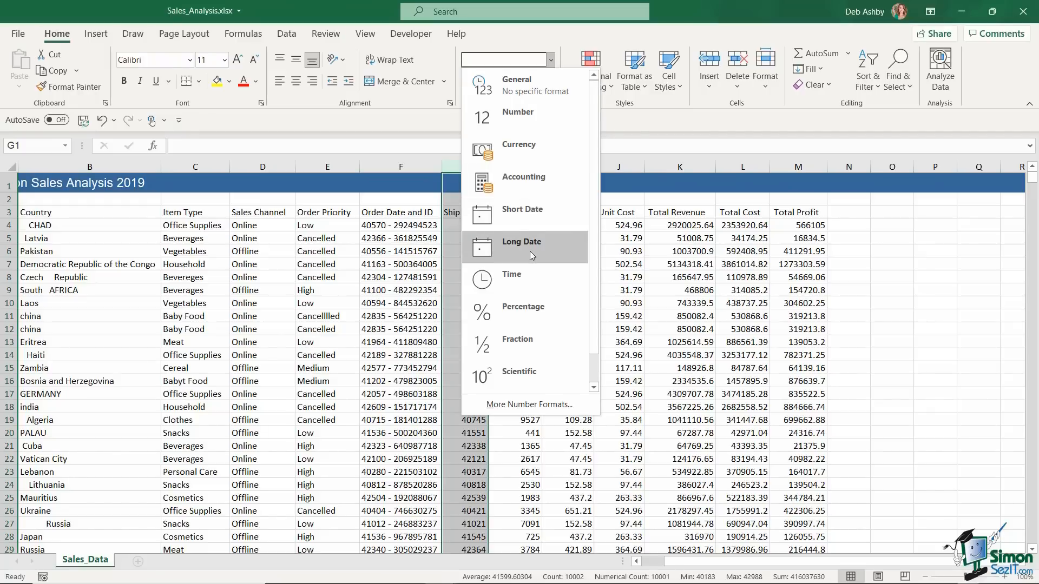
{"action": "left_click", "coordinate": [524, 220]}
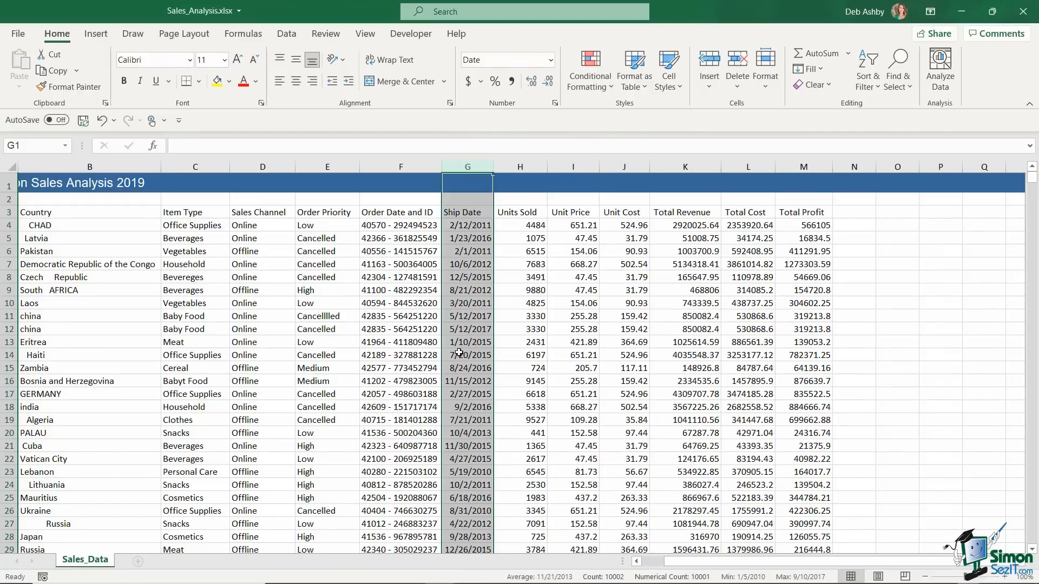
Try the Long Date format on the Ship Date column and look through the custom number format codes without applying one
{"action": "left_click", "coordinate": [551, 60]}
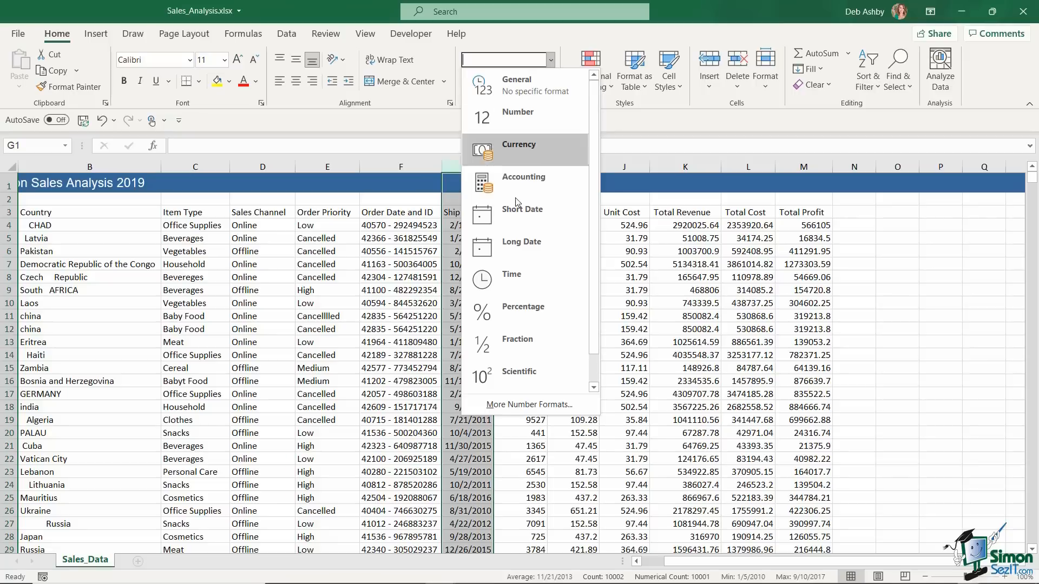
{"action": "left_click", "coordinate": [519, 243]}
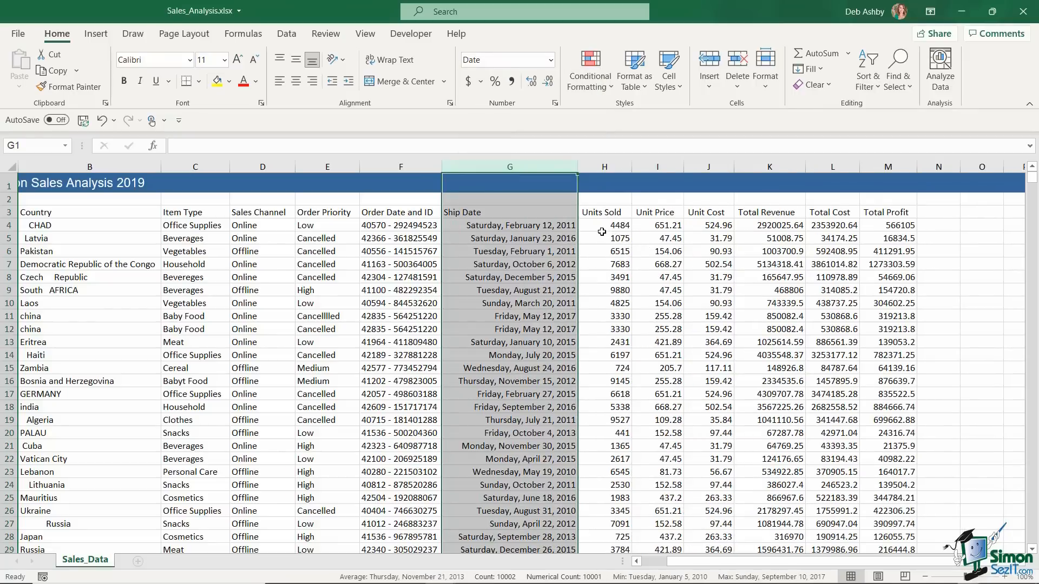
{"action": "left_click", "coordinate": [551, 60]}
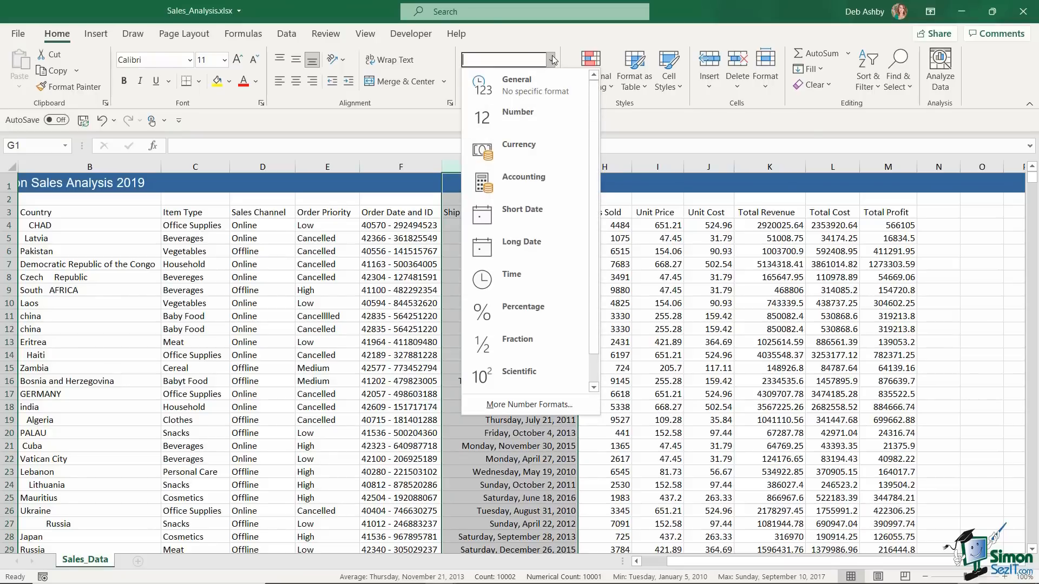
{"action": "left_click", "coordinate": [519, 405]}
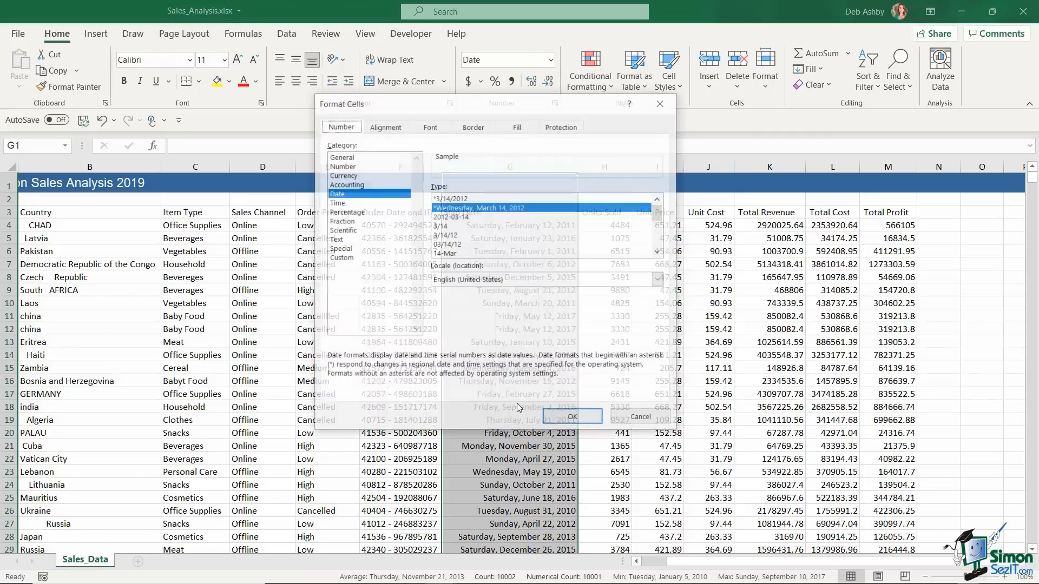
{"action": "left_click", "coordinate": [338, 258]}
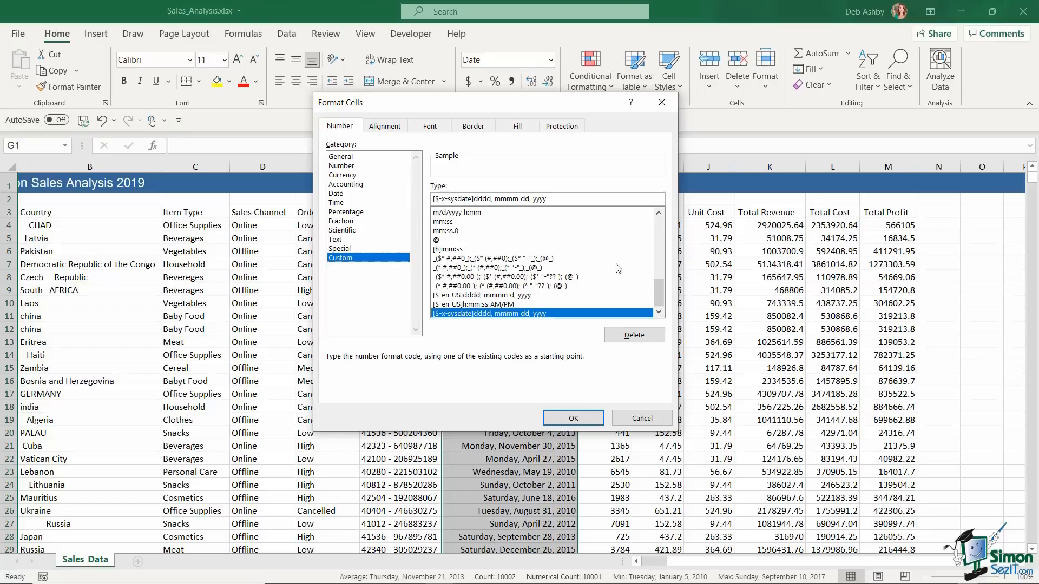
{"action": "left_click_drag", "start_coordinate": [660, 295], "coordinate": [661, 264]}
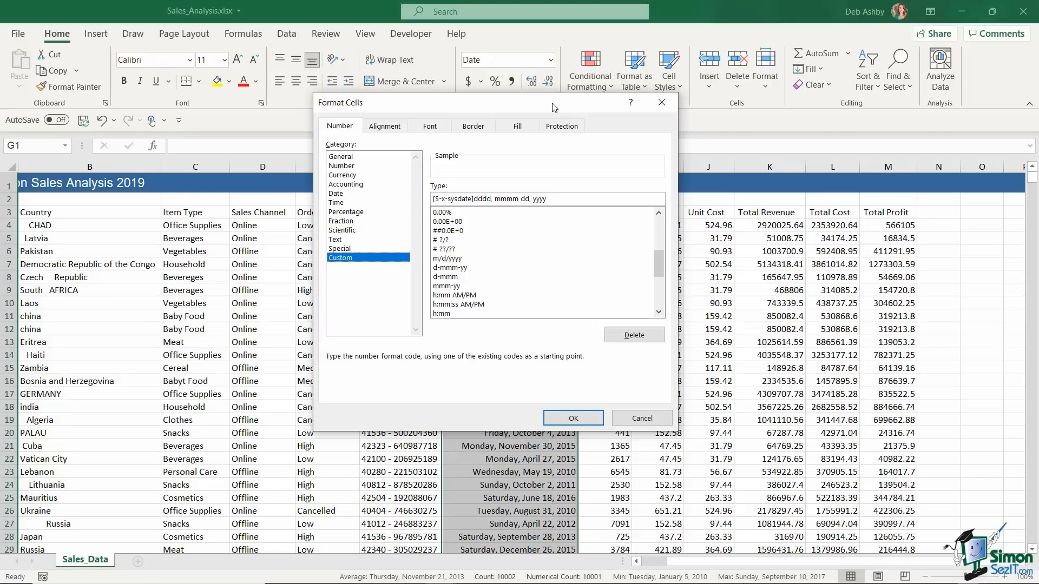
{"action": "left_click", "coordinate": [643, 418]}
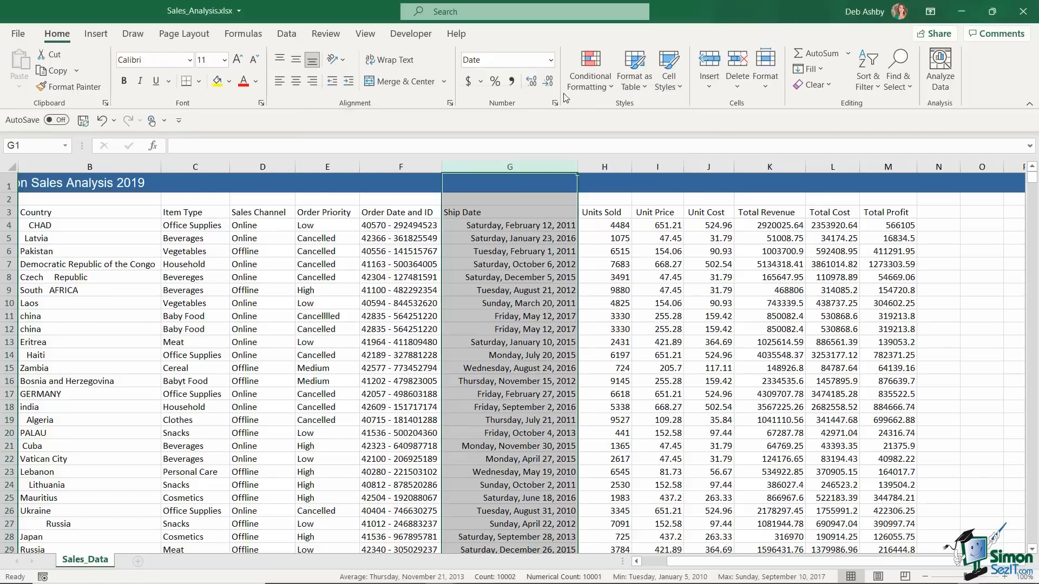
Set the Ship Date column back to Short Date and autofit its width
{"action": "left_click", "coordinate": [551, 61]}
{"action": "left_click", "coordinate": [511, 216]}
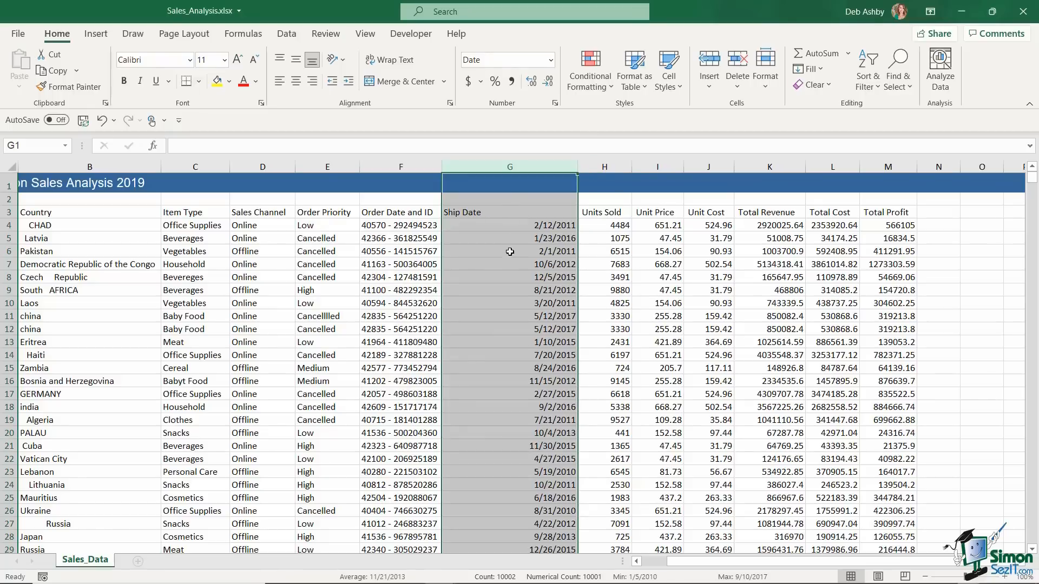
{"action": "double_click", "coordinate": [577, 167]}
Check the format of several Units Sold cells and format the whole Units Sold column as Number
{"action": "left_click", "coordinate": [534, 263]}
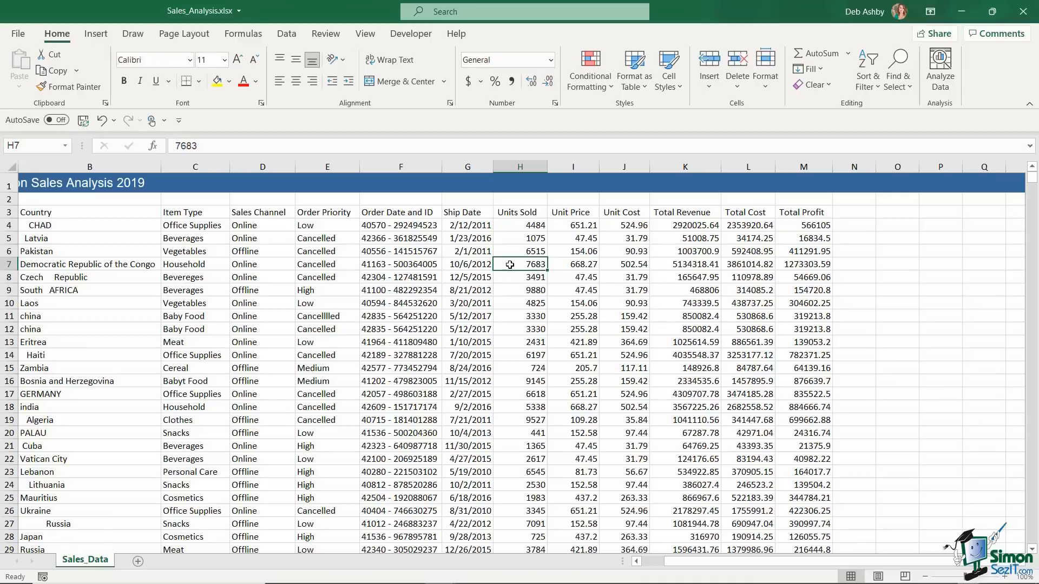
{"action": "left_click", "coordinate": [519, 228]}
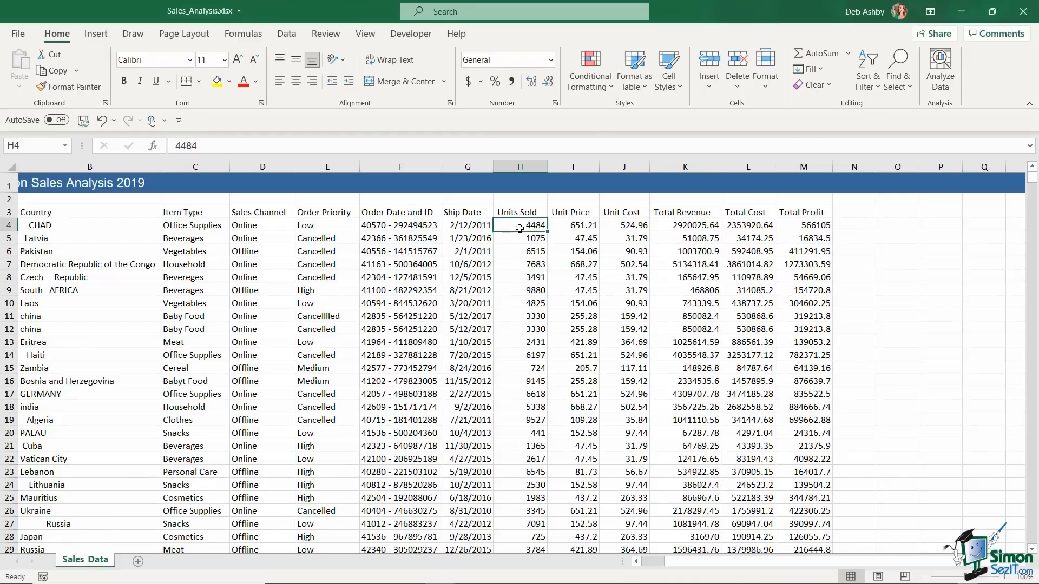
{"action": "left_click", "coordinate": [518, 237]}
{"action": "left_click", "coordinate": [518, 250]}
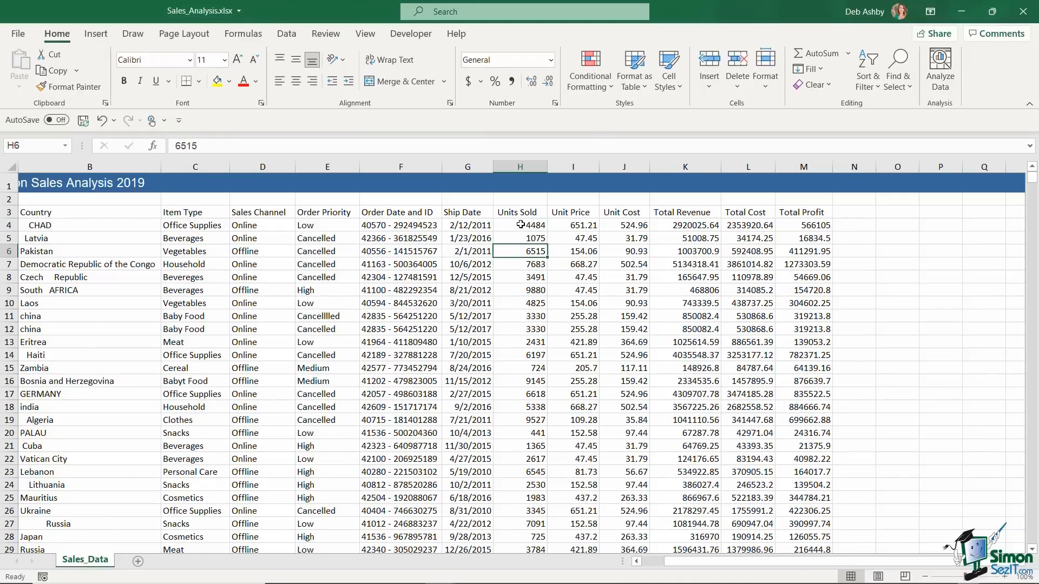
{"action": "left_click", "coordinate": [519, 227]}
{"action": "left_click", "coordinate": [518, 238]}
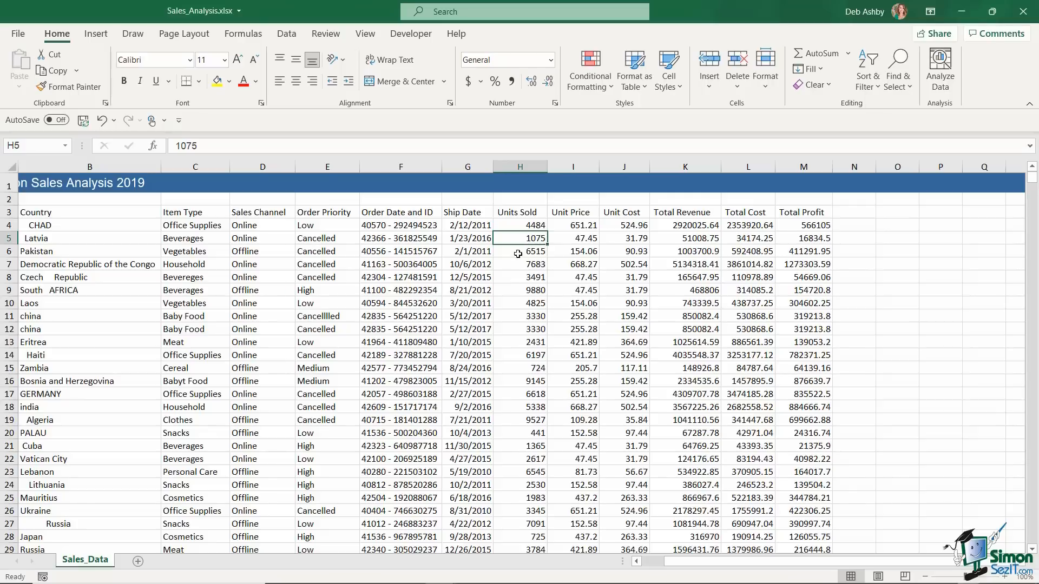
{"action": "left_click", "coordinate": [520, 167]}
{"action": "left_click", "coordinate": [550, 59]}
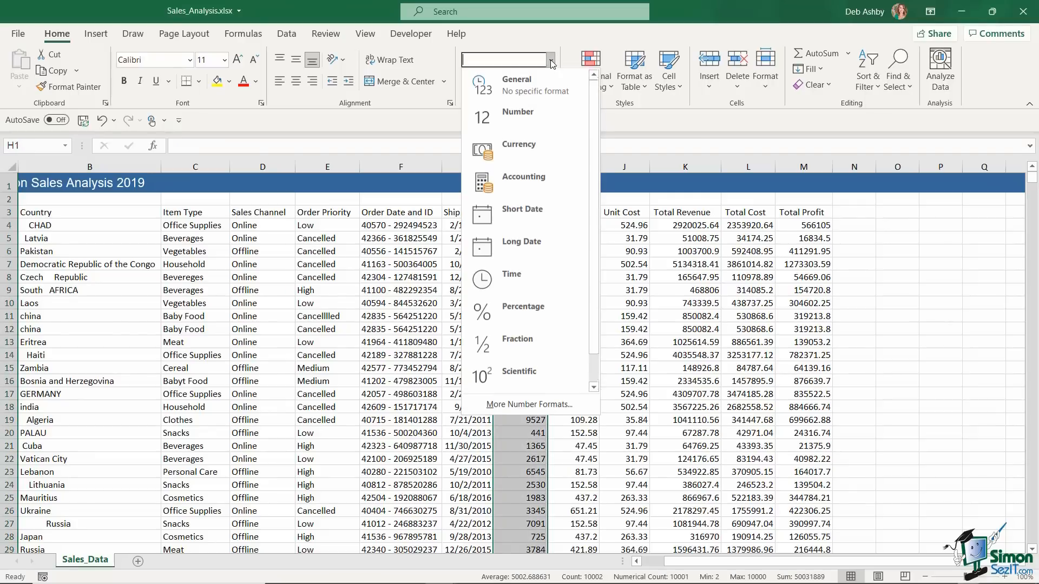
{"action": "left_click", "coordinate": [527, 117]}
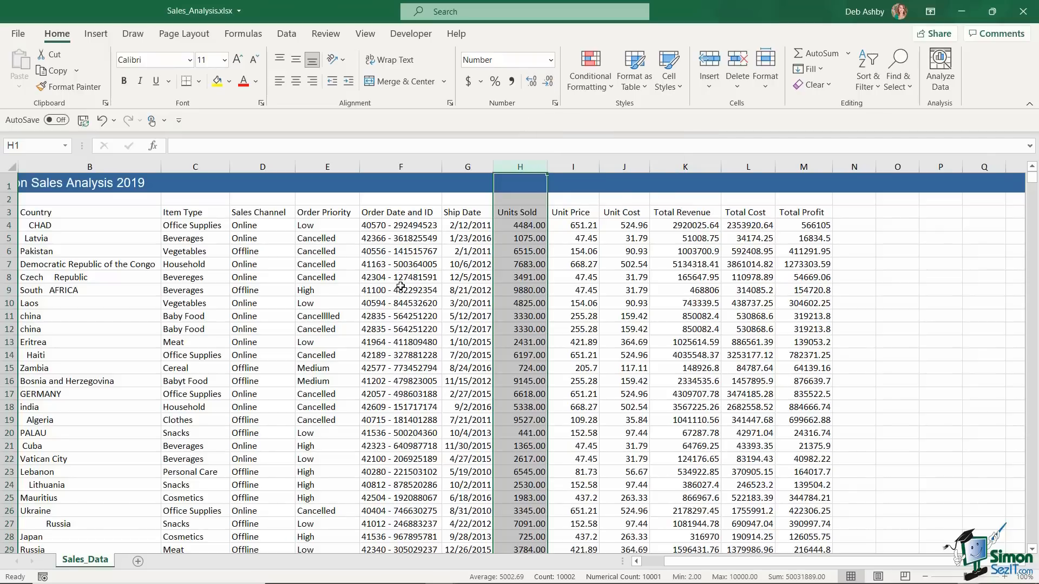
Set the Units Sold column's number format to 0 decimal places
{"action": "key", "text": "ctrl+1"}
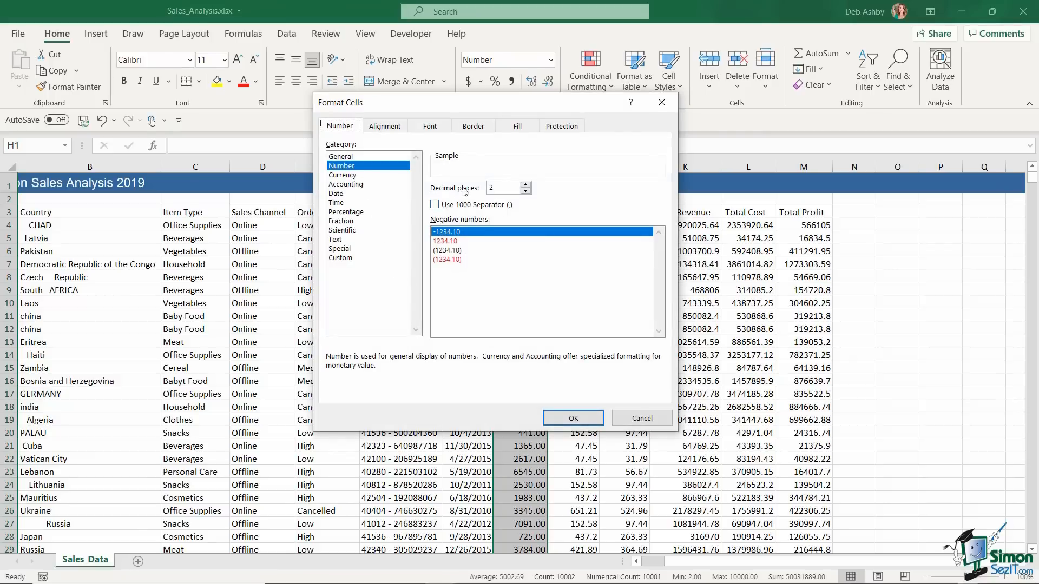
{"action": "left_click", "coordinate": [525, 191]}
{"action": "left_click", "coordinate": [526, 191]}
{"action": "left_click", "coordinate": [581, 419]}
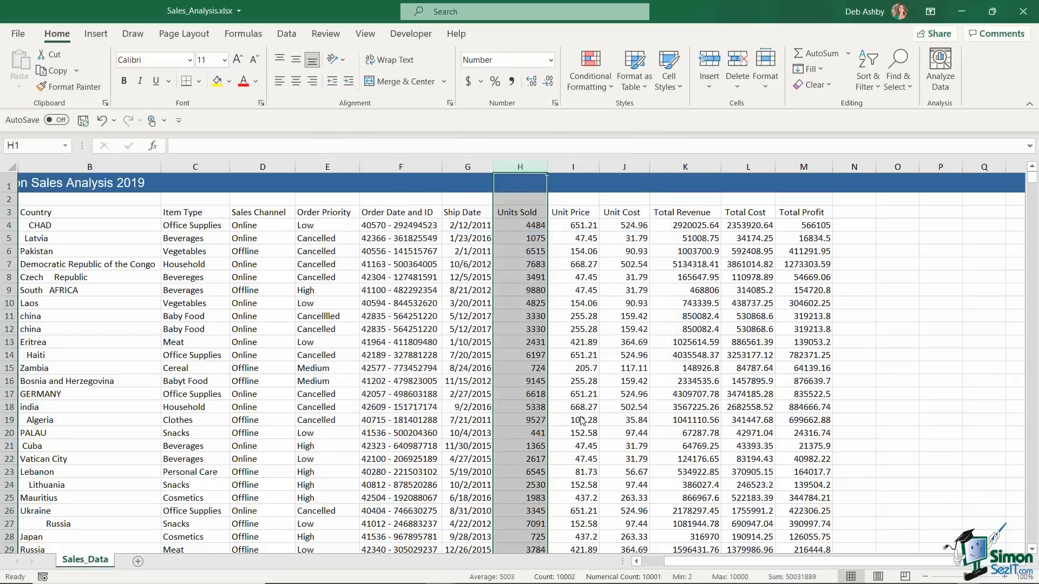
Compare the Currency and Accounting options for the Unit Price to Total Profit columns and apply Currency with 2 decimal places and the $ symbol
{"action": "left_click", "coordinate": [571, 251]}
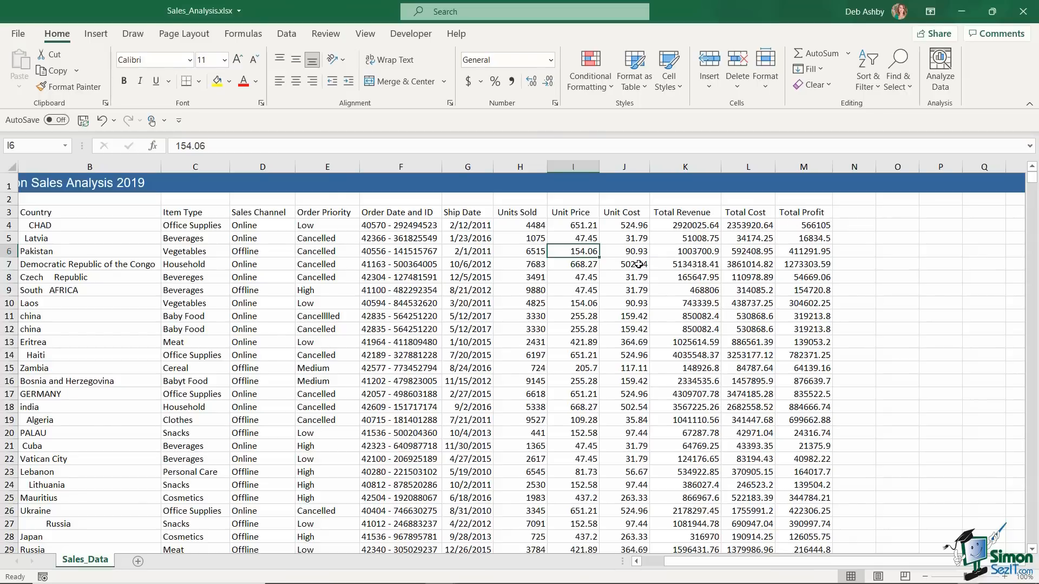
{"action": "left_click_drag", "start_coordinate": [573, 167], "coordinate": [813, 167]}
{"action": "key", "text": "ctrl+1"}
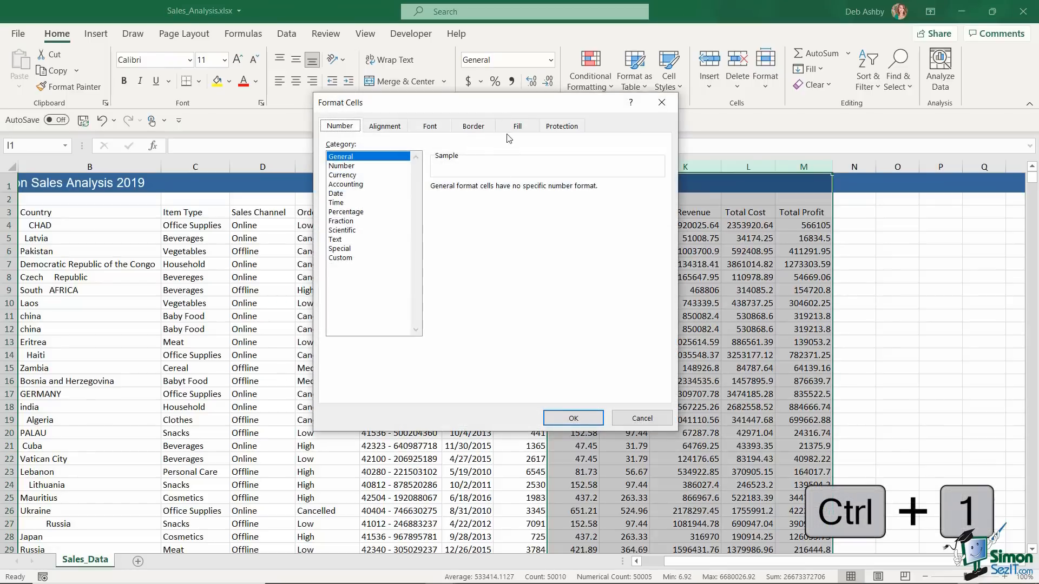
{"action": "left_click_drag", "start_coordinate": [504, 107], "coordinate": [243, 99]}
{"action": "left_click", "coordinate": [142, 172]}
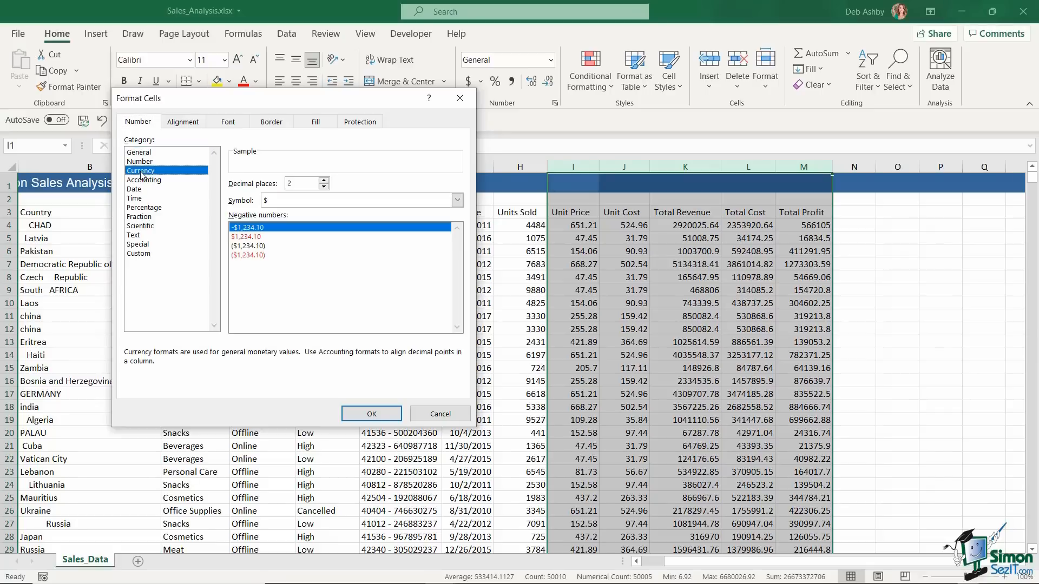
{"action": "left_click", "coordinate": [158, 183]}
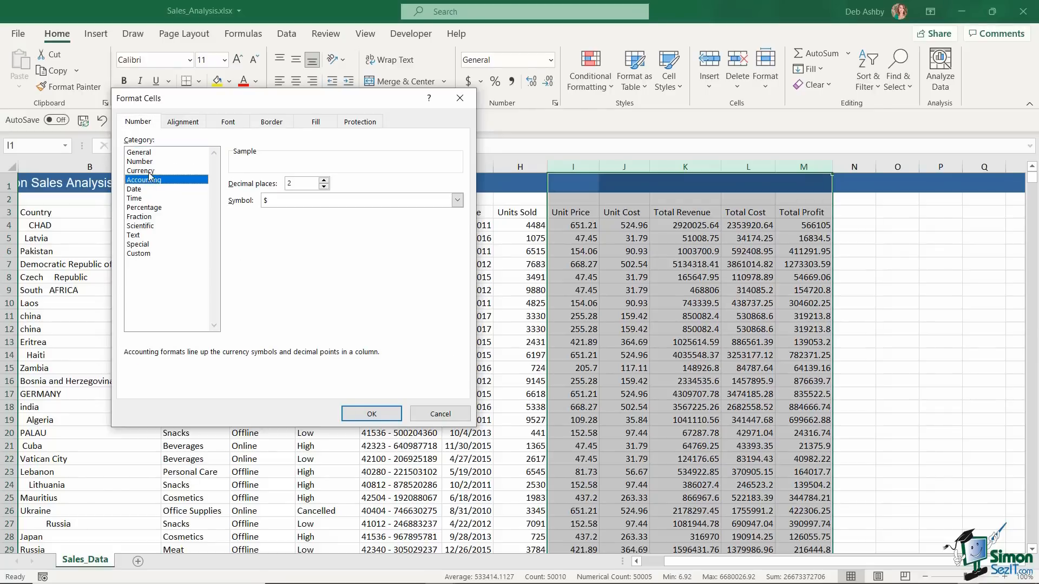
{"action": "left_click", "coordinate": [141, 171]}
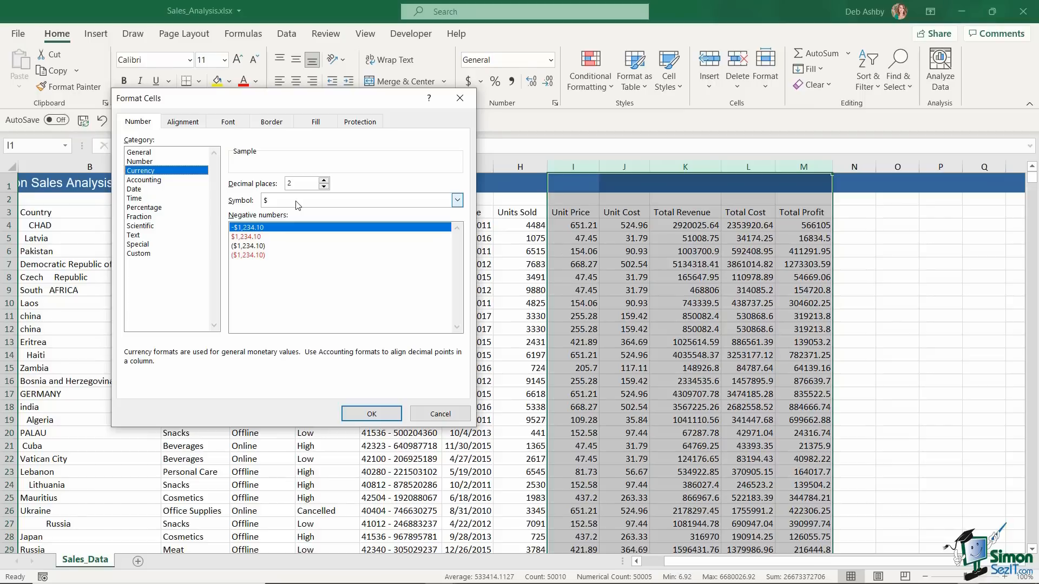
{"action": "left_click", "coordinate": [137, 183]}
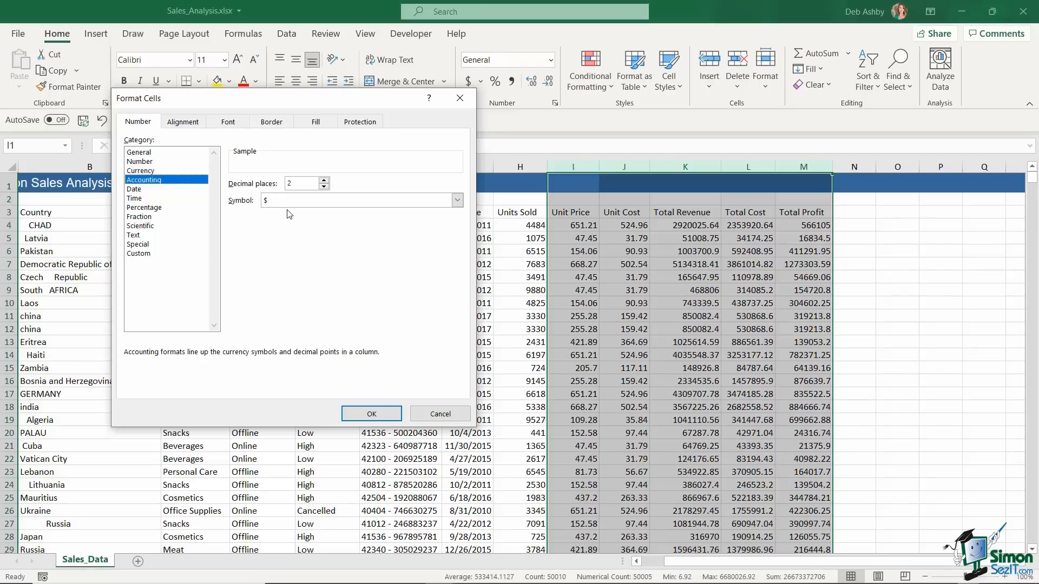
{"action": "left_click", "coordinate": [457, 201]}
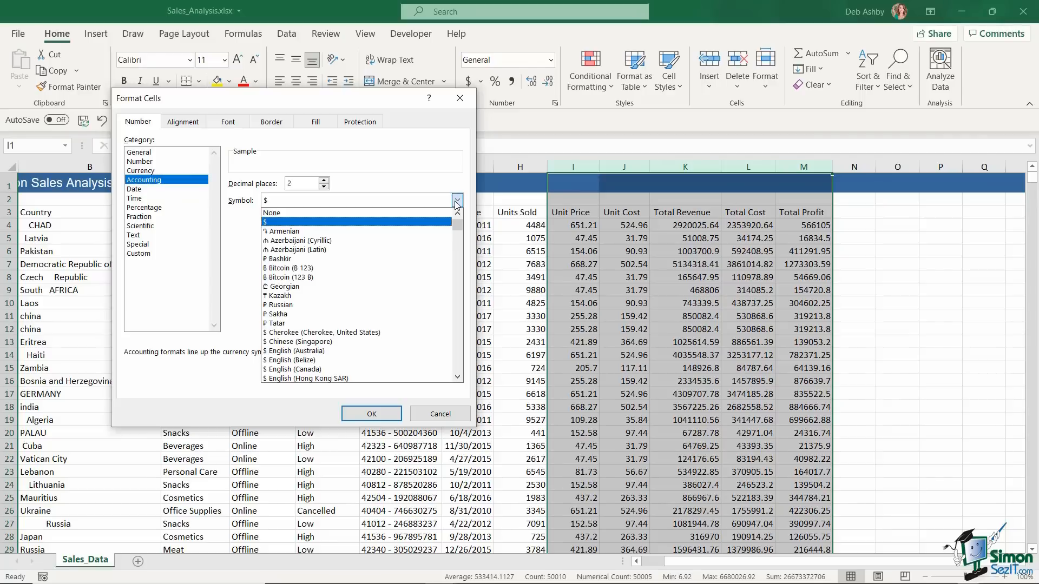
{"action": "left_click", "coordinate": [428, 145]}
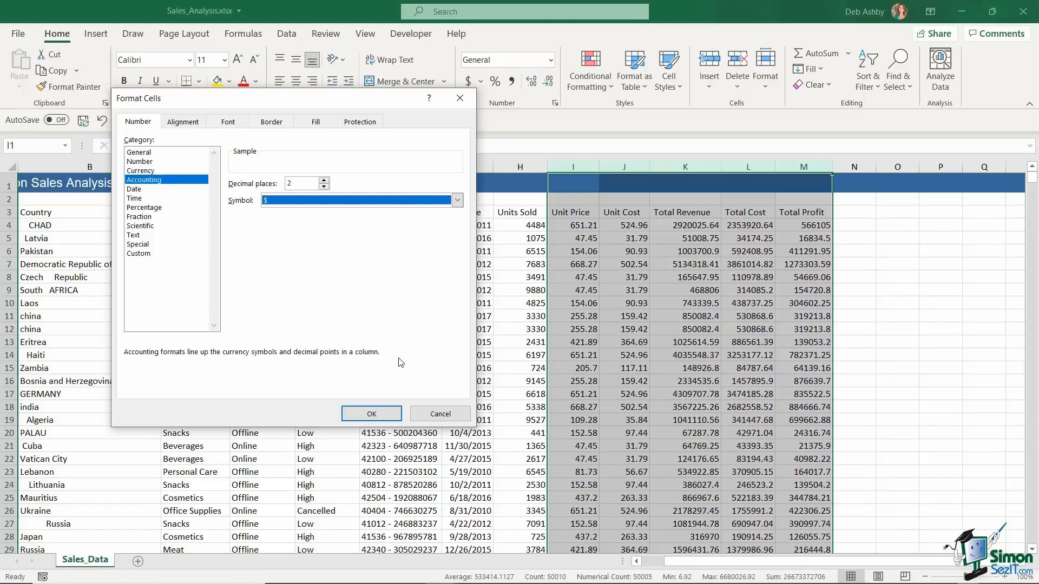
{"action": "left_click", "coordinate": [155, 171]}
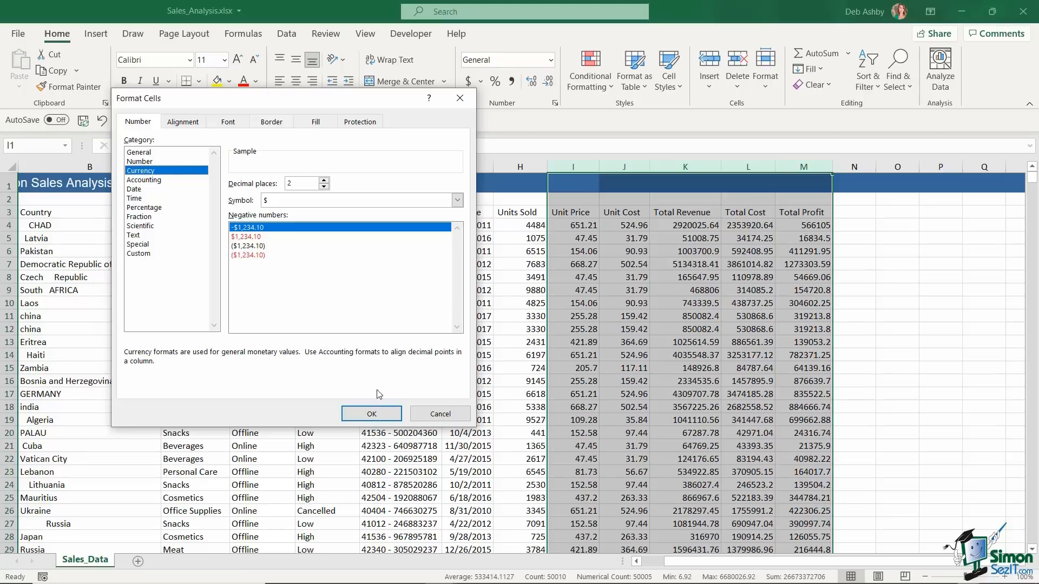
{"action": "left_click", "coordinate": [369, 414]}
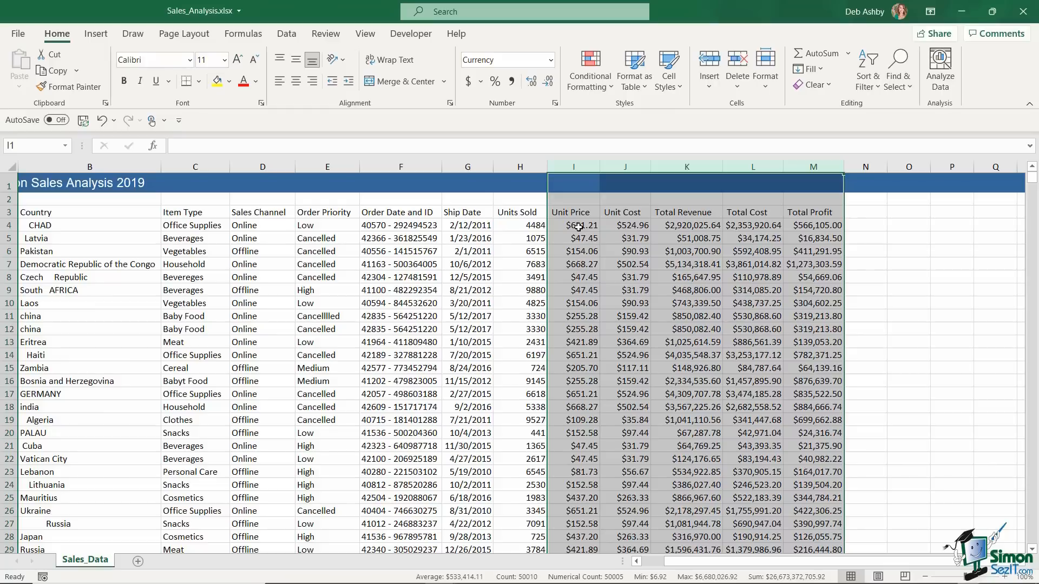
Format columns I to M, Unit Price through Total Profit, as Accounting with 2 decimal places and the $ symbol
{"action": "key", "text": "ctrl+1"}
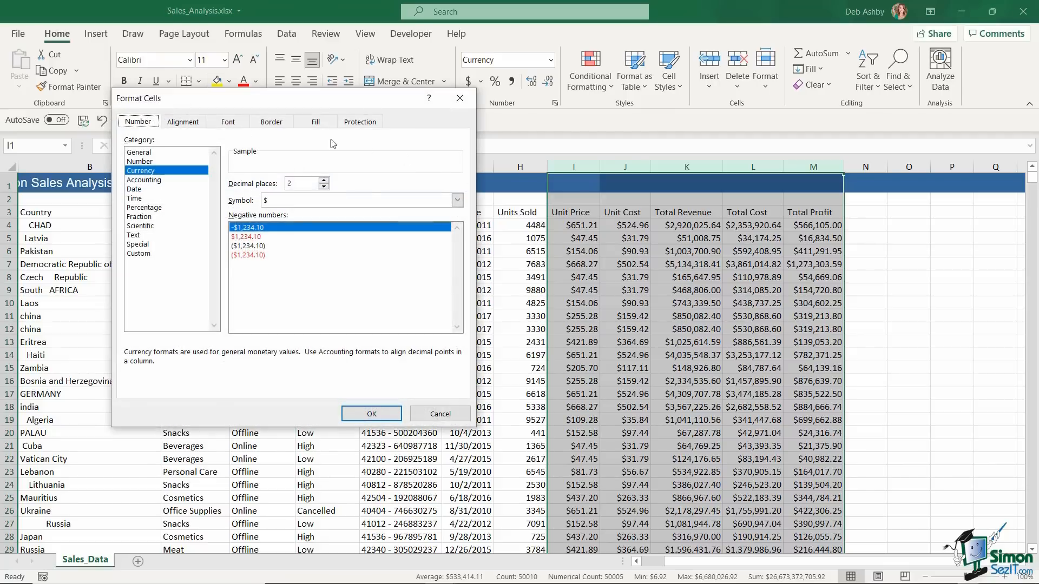
{"action": "left_click", "coordinate": [158, 181]}
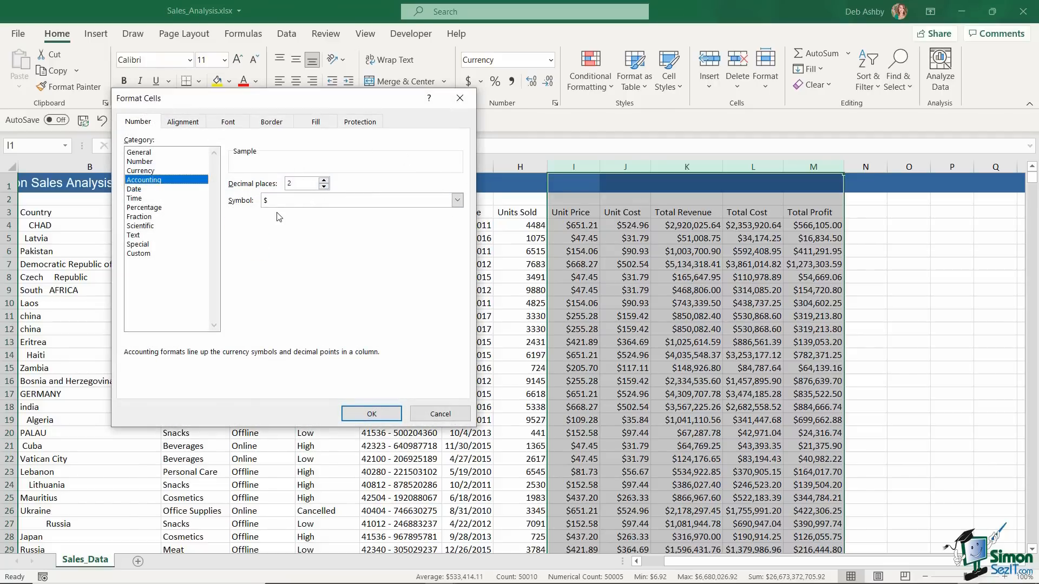
{"action": "left_click", "coordinate": [372, 414]}
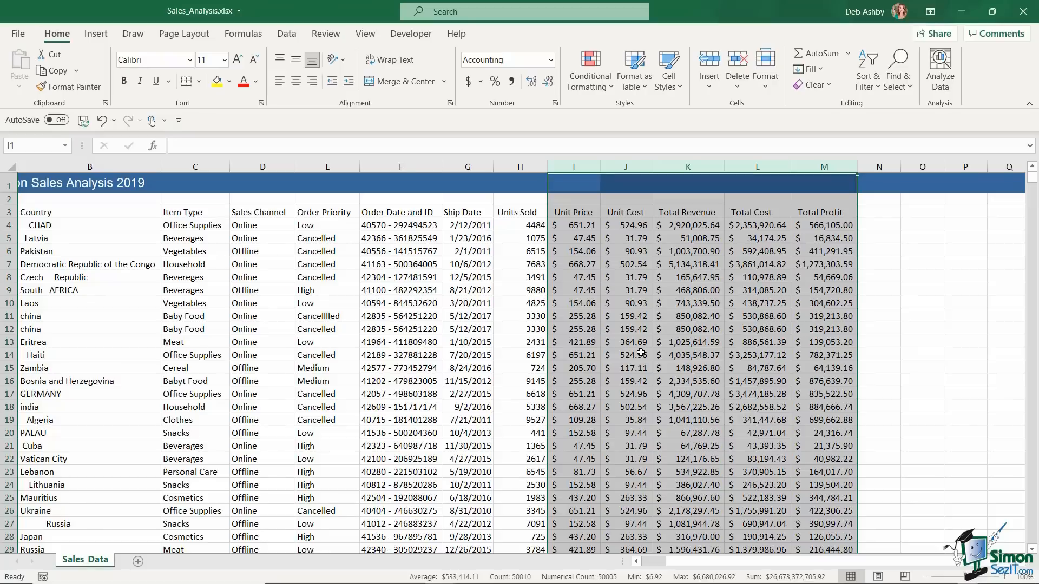
{"action": "left_click", "coordinate": [978, 319]}
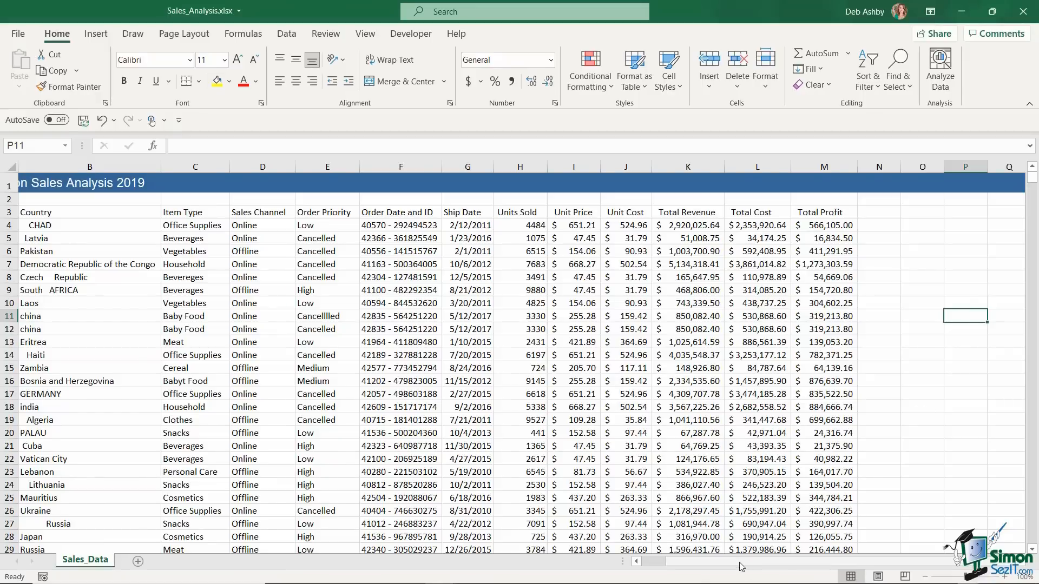
Insert a blank column between the Country and Item Type columns
{"action": "left_click_drag", "start_coordinate": [742, 563], "coordinate": [677, 561]}
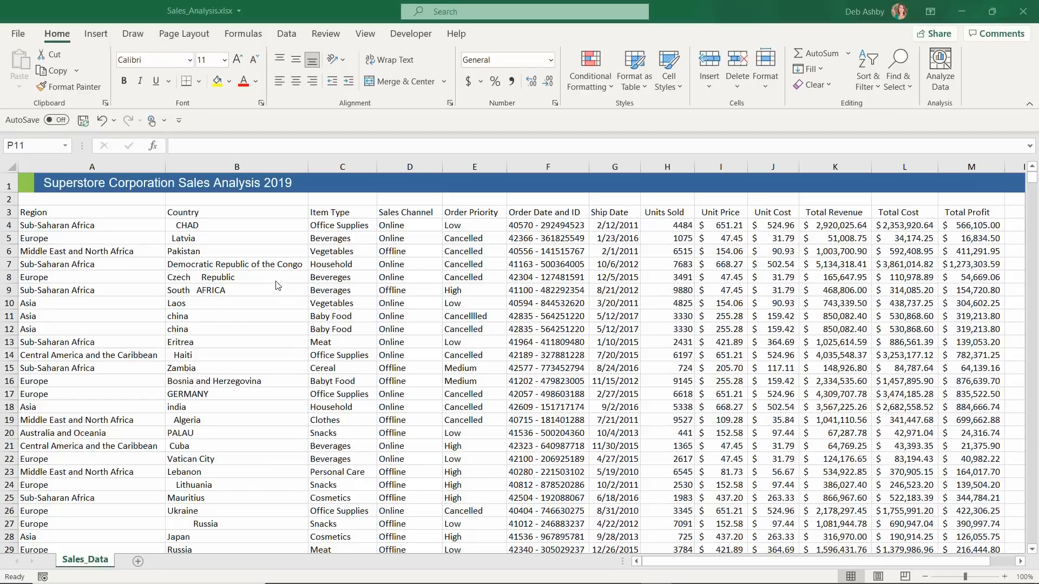
{"action": "left_click", "coordinate": [237, 166]}
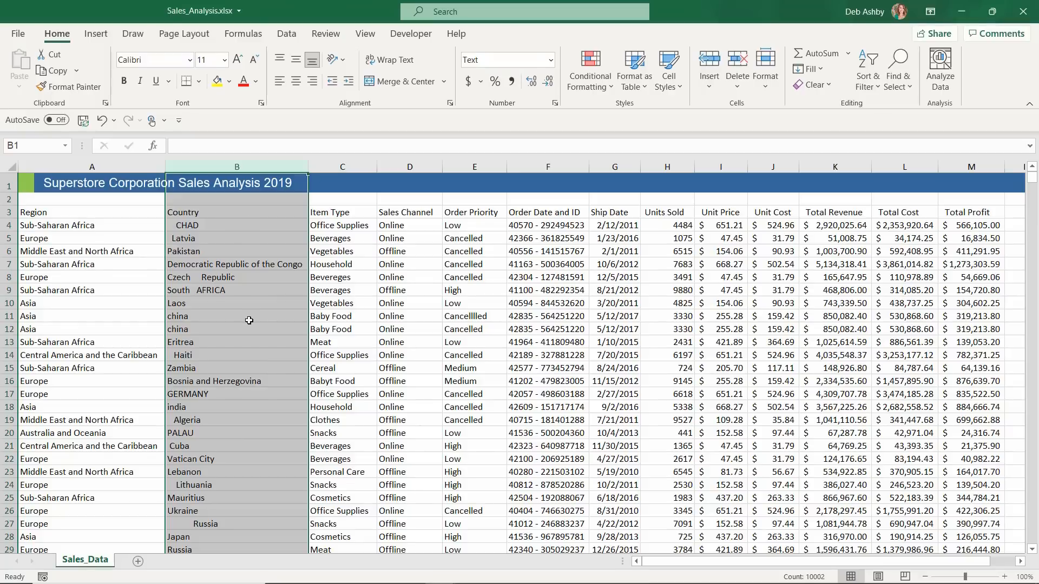
{"action": "left_click", "coordinate": [334, 166]}
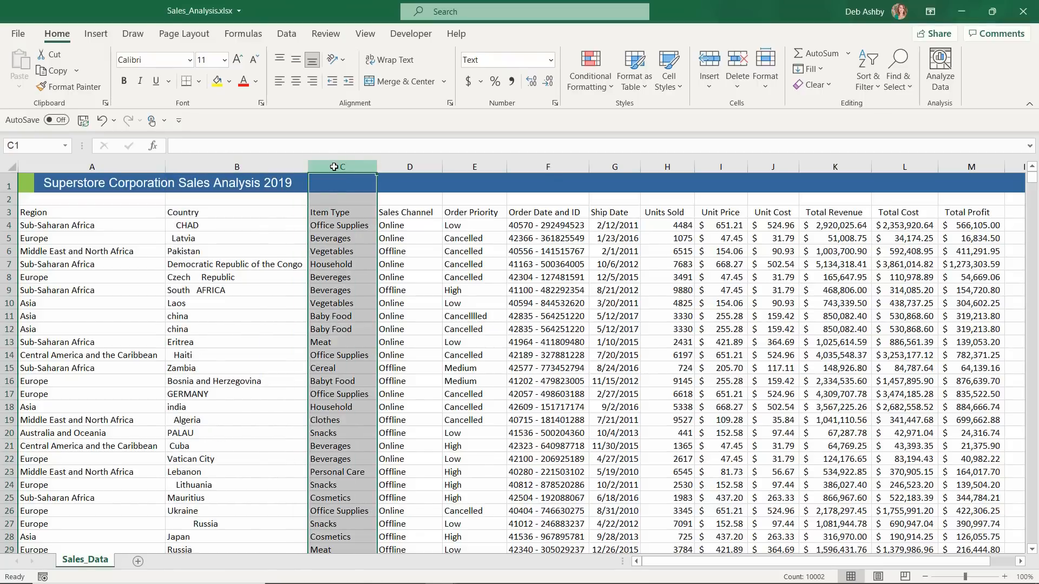
{"action": "right_click", "coordinate": [334, 167]}
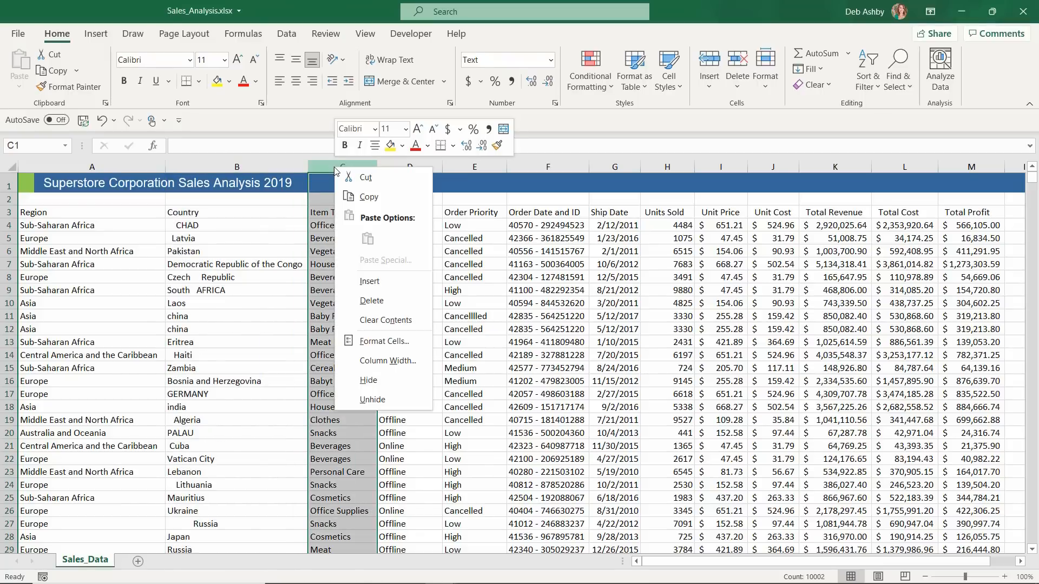
{"action": "left_click", "coordinate": [401, 287]}
{"action": "left_click", "coordinate": [359, 238]}
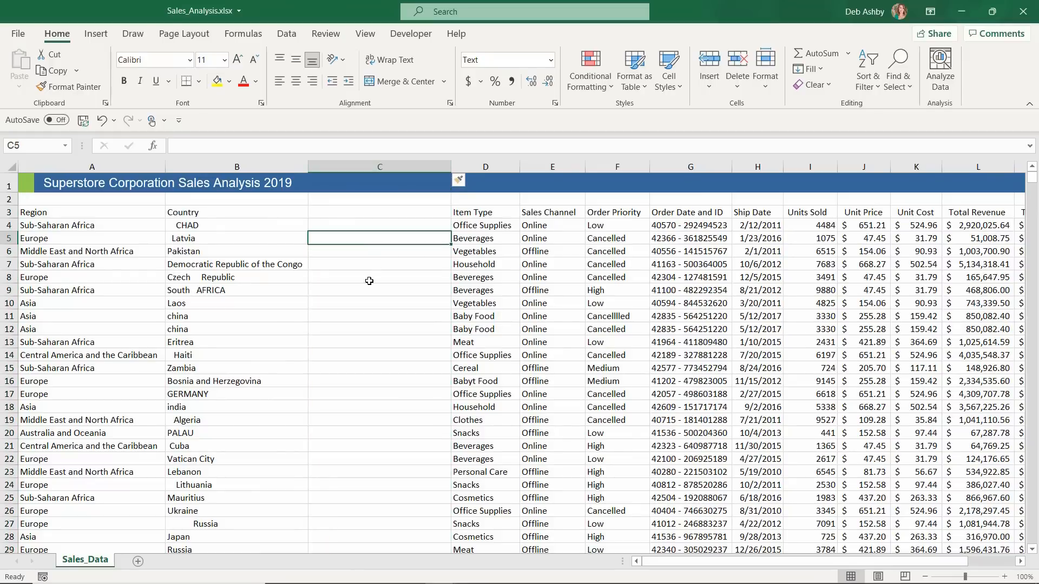
Enter the heading Helper in cell C3 of the new blank column
{"action": "left_click", "coordinate": [349, 214]}
{"action": "type", "text": "H"}
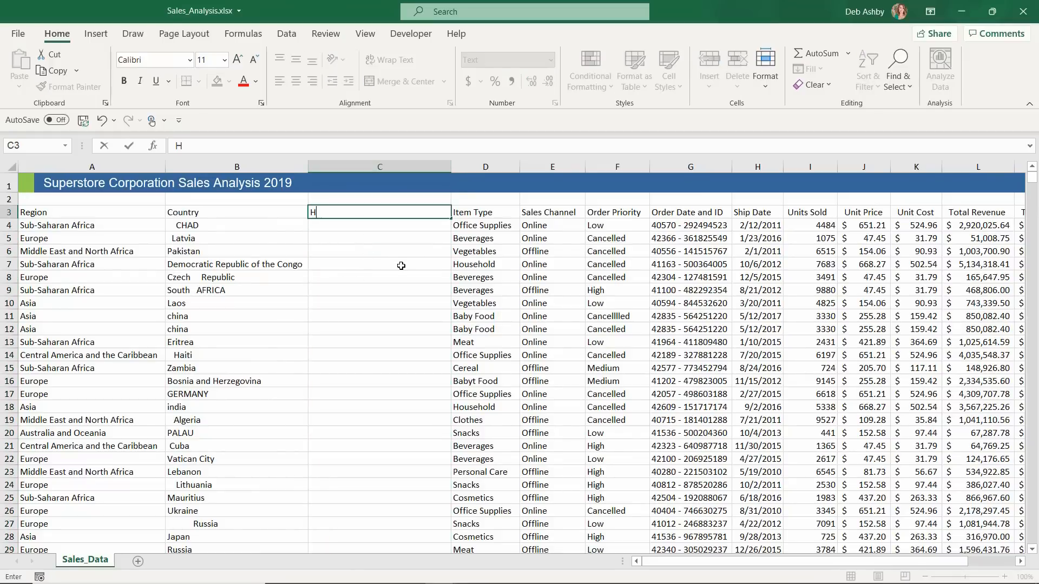
{"action": "type", "text": "elper"}
{"action": "left_click", "coordinate": [400, 265]}
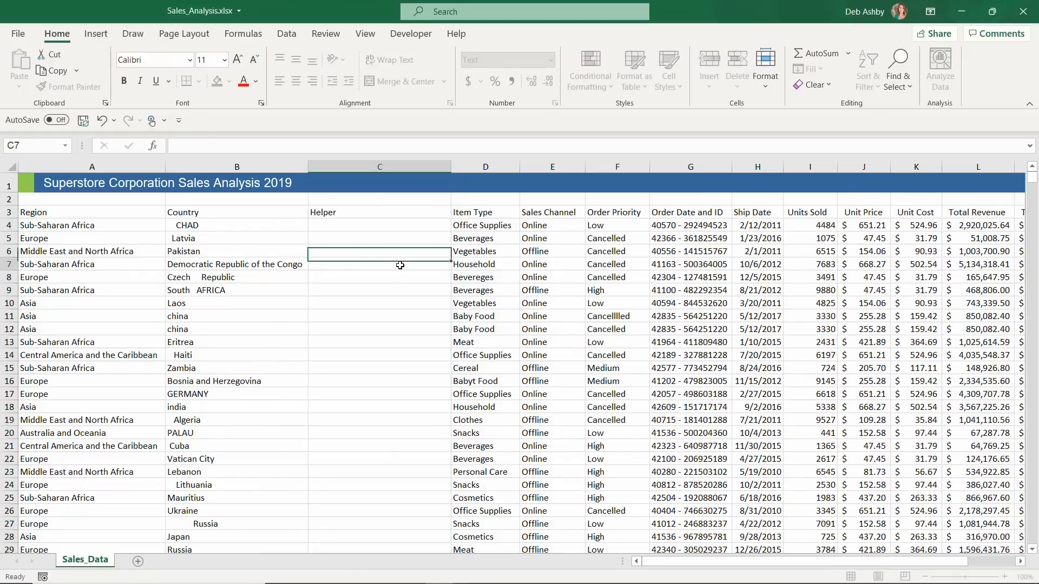
Look through the Function Library categories, such as Financial and Lookup & Reference, and examine the available Text functions
{"action": "left_click", "coordinate": [348, 226]}
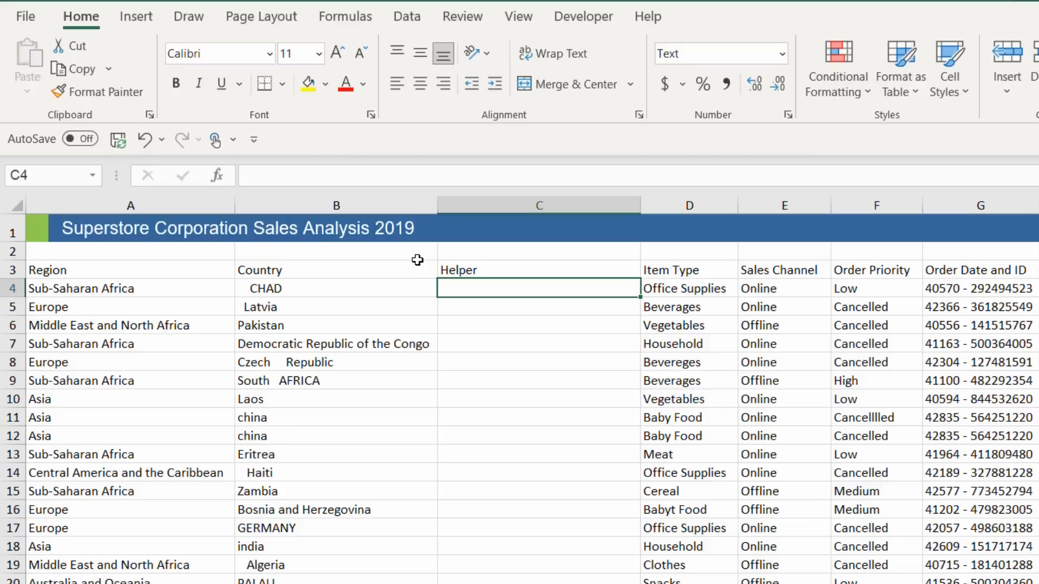
{"action": "left_click", "coordinate": [350, 18]}
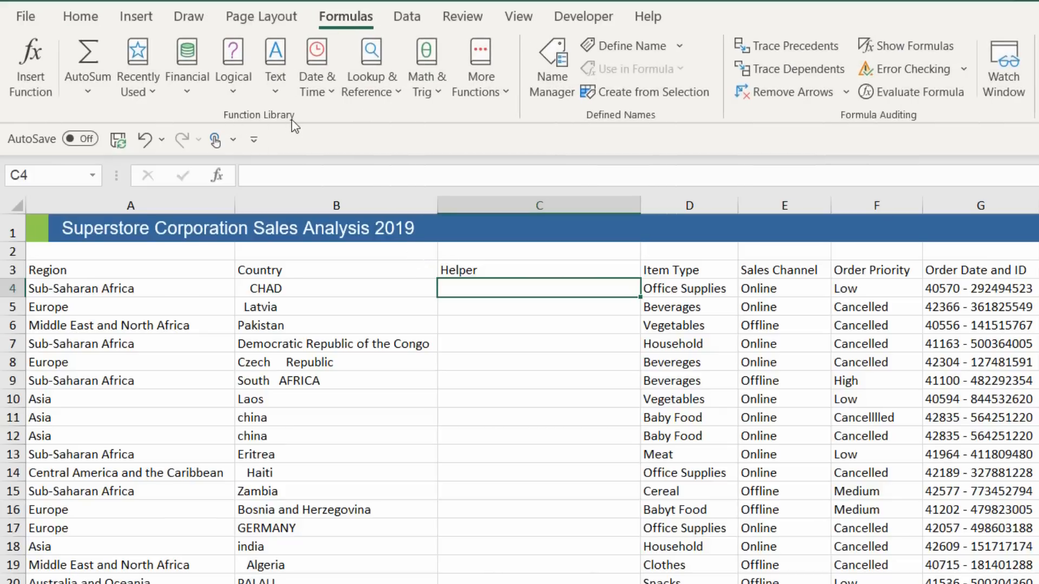
{"action": "left_click", "coordinate": [187, 86]}
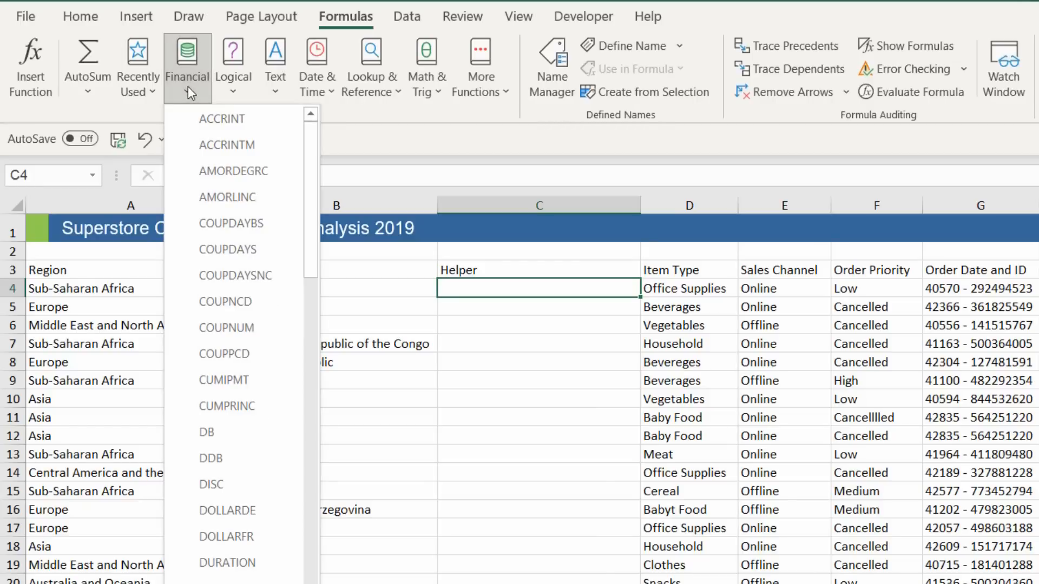
{"action": "left_click", "coordinate": [235, 90]}
{"action": "left_click", "coordinate": [278, 97]}
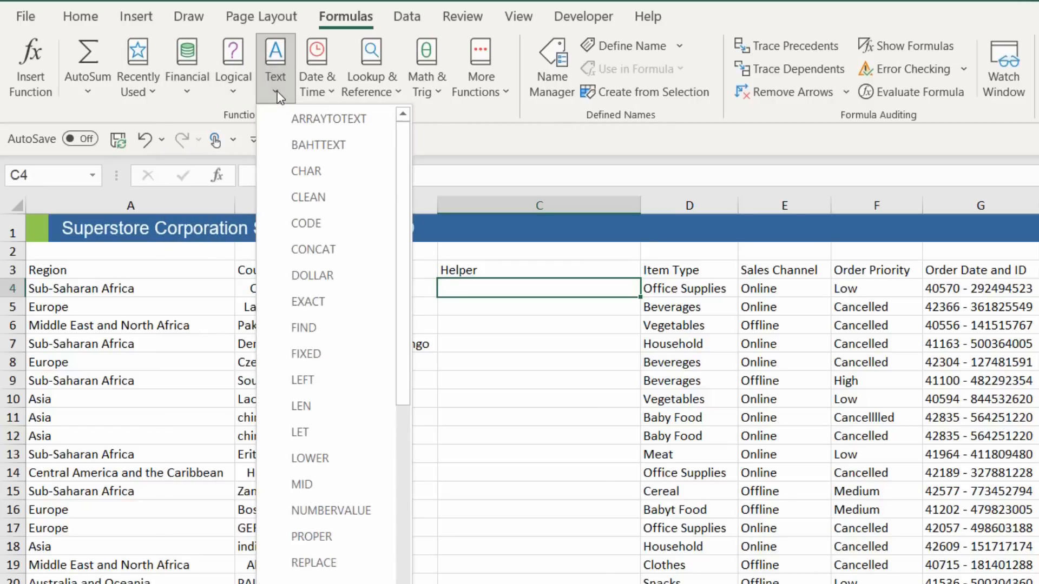
{"action": "left_click", "coordinate": [325, 89]}
{"action": "left_click", "coordinate": [393, 92]}
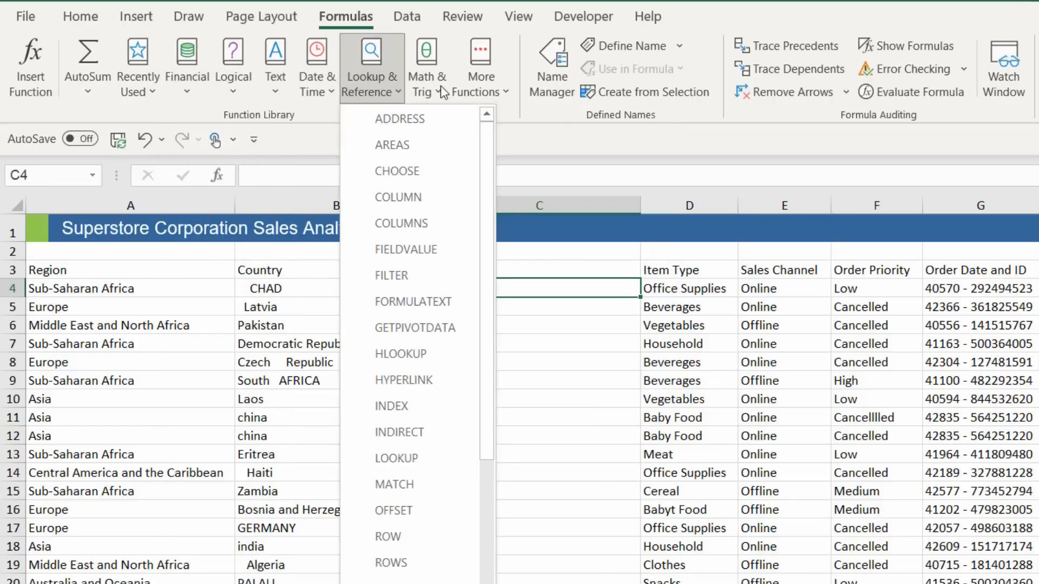
{"action": "left_click", "coordinate": [440, 85]}
{"action": "left_click", "coordinate": [635, 136]}
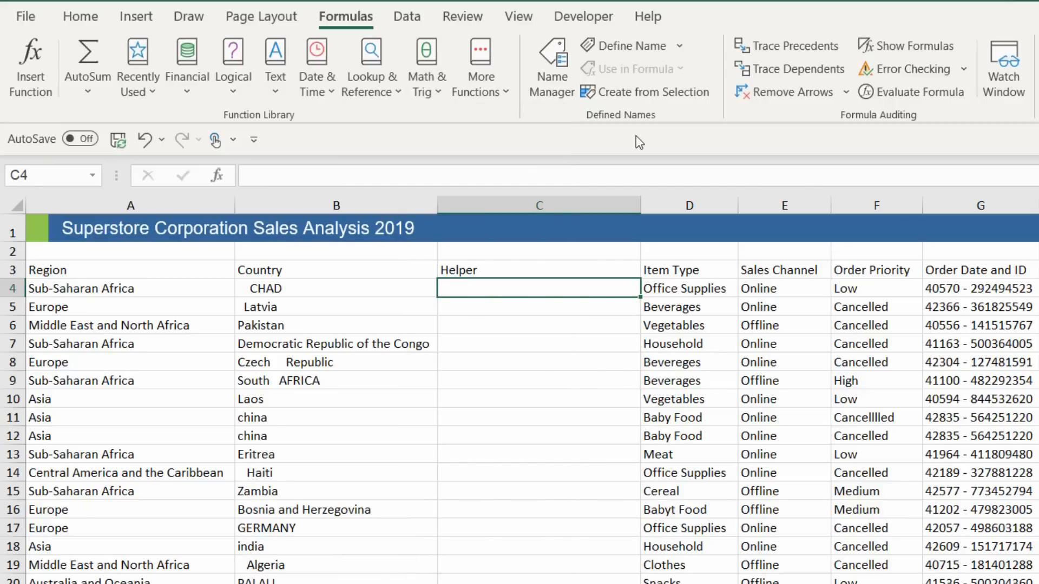
{"action": "left_click", "coordinate": [281, 92]}
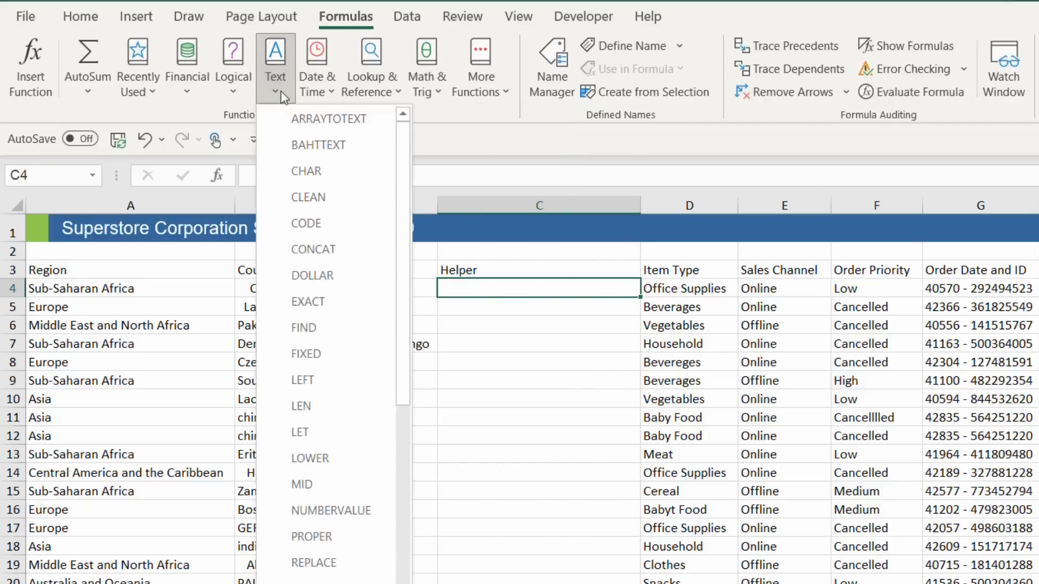
{"action": "mouse_move", "coordinate": [403, 170]}
{"action": "left_mouse_down"}
{"action": "mouse_move", "coordinate": [419, 252]}
{"action": "mouse_move", "coordinate": [418, 346]}
{"action": "mouse_move", "coordinate": [406, 157]}
{"action": "left_mouse_up"}
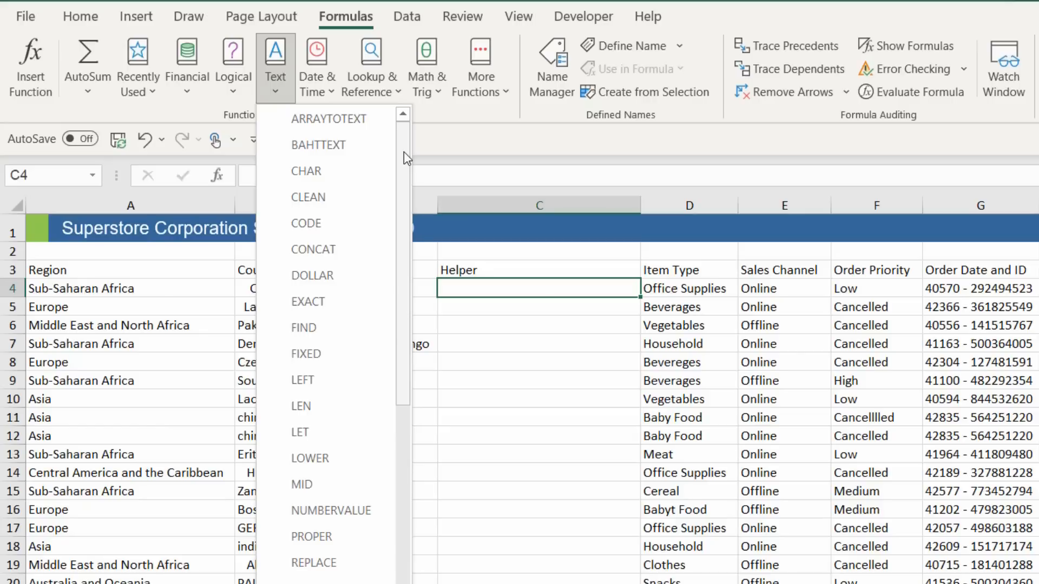
{"action": "left_click", "coordinate": [469, 148]}
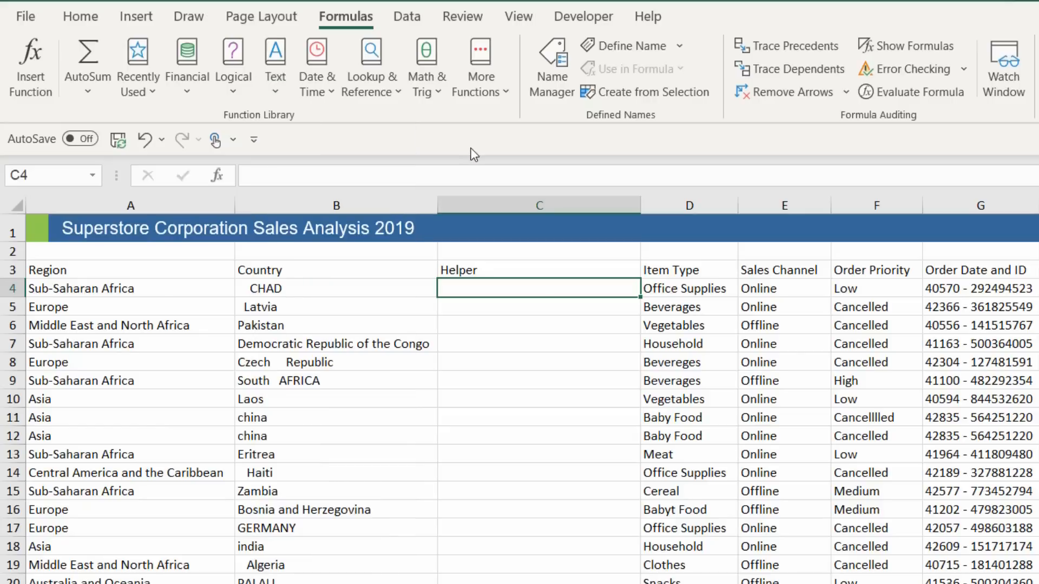
Try to convert the first country name to uppercase with the formula =UPPER(B4) in cell C4
{"action": "type", "text": "="}
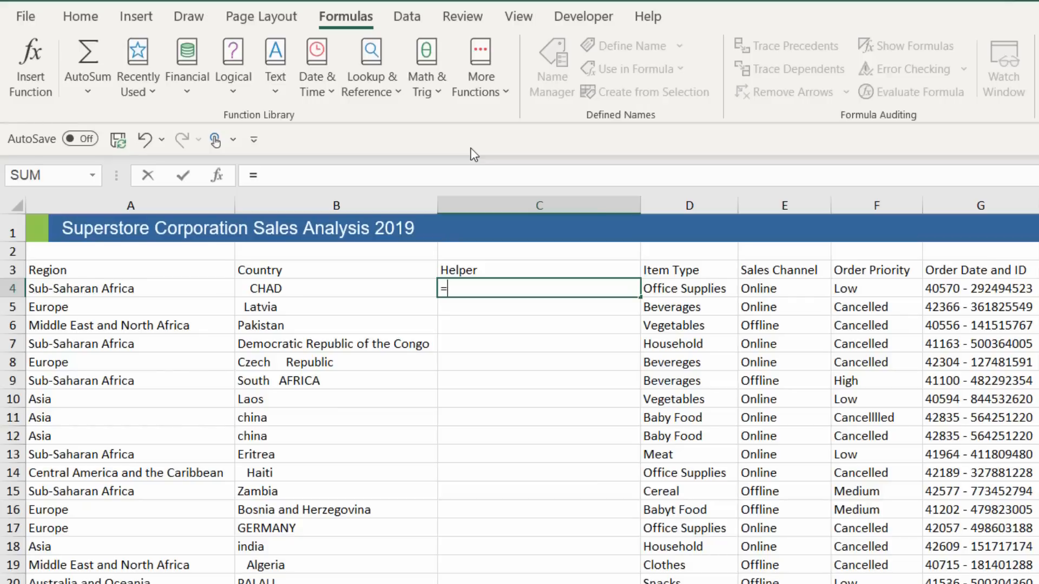
{"action": "type", "text": "UPPER"}
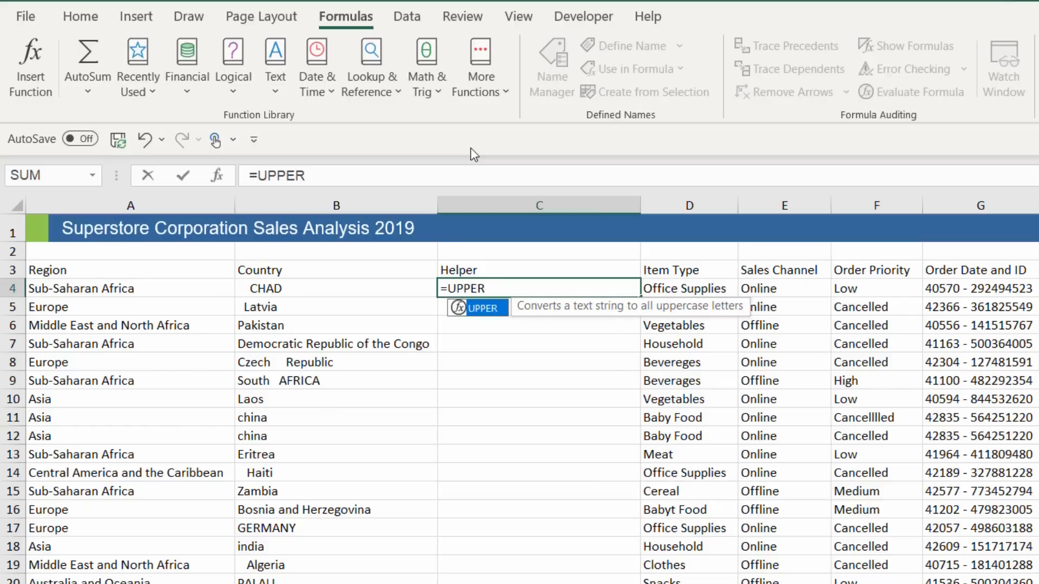
{"action": "key", "text": "Escape"}
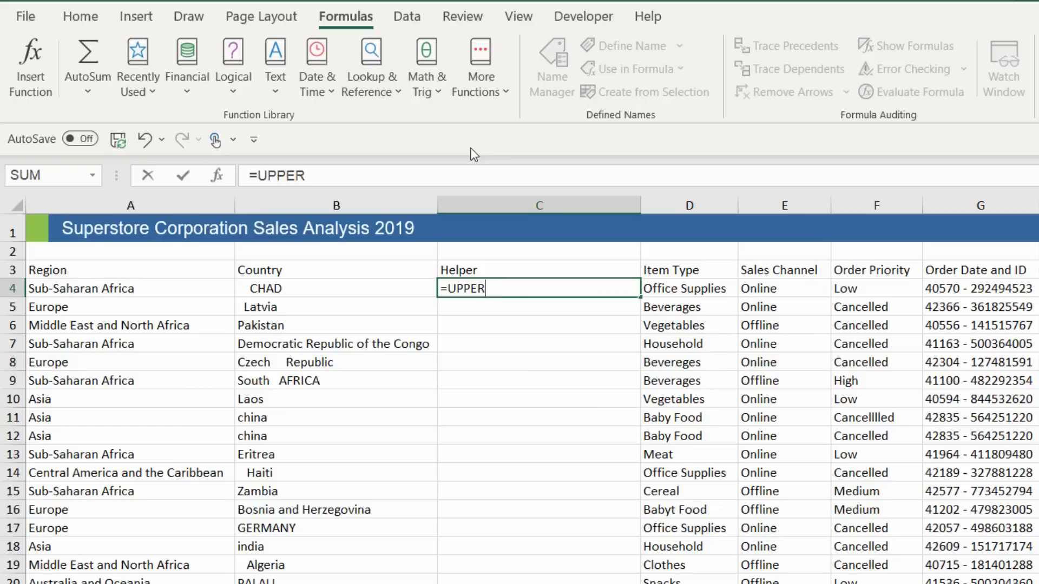
{"action": "type", "text": "("}
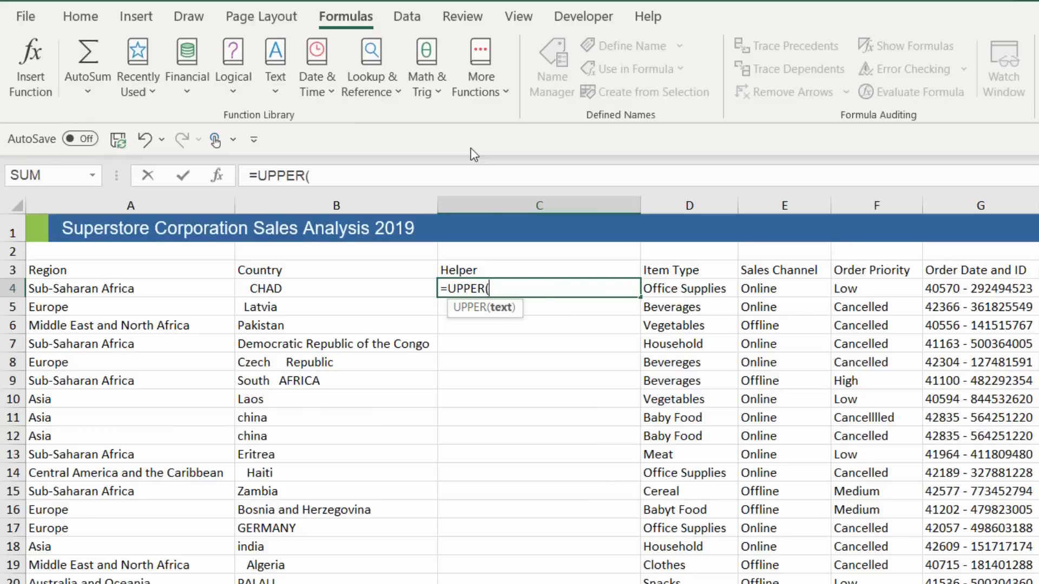
{"action": "left_click", "coordinate": [332, 290]}
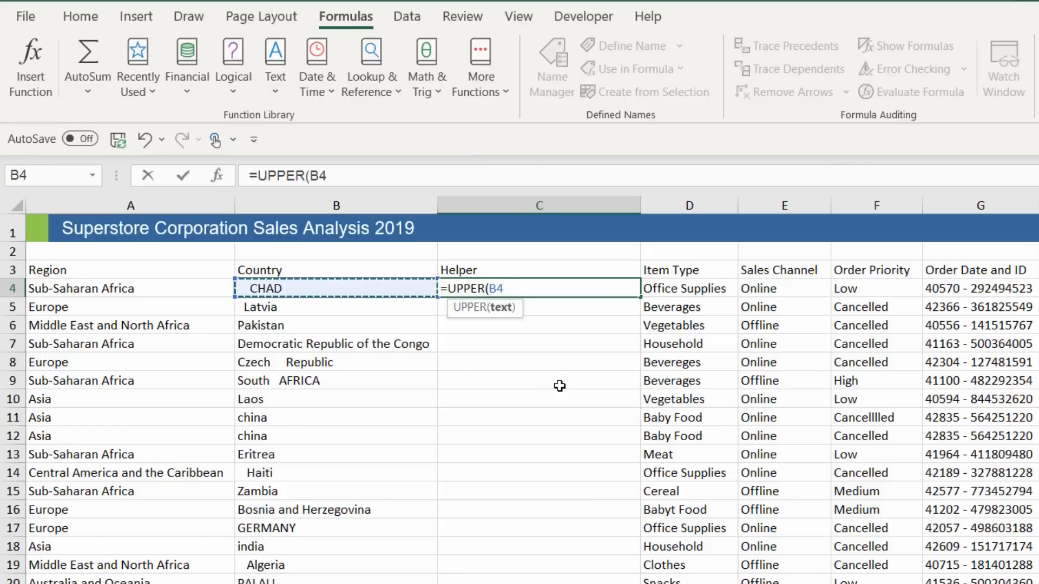
{"action": "type", "text": ")"}
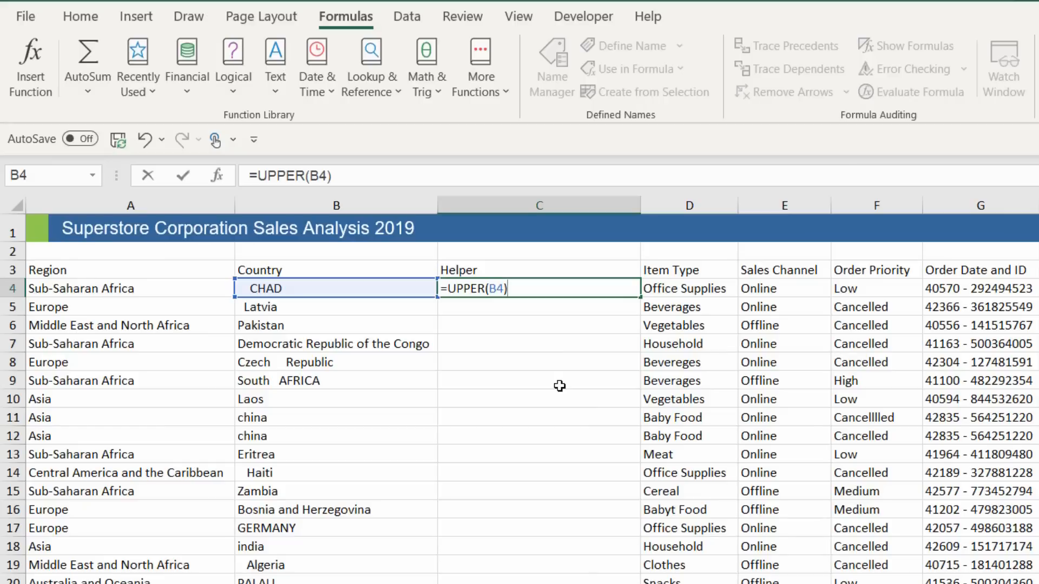
{"action": "left_click", "coordinate": [517, 285]}
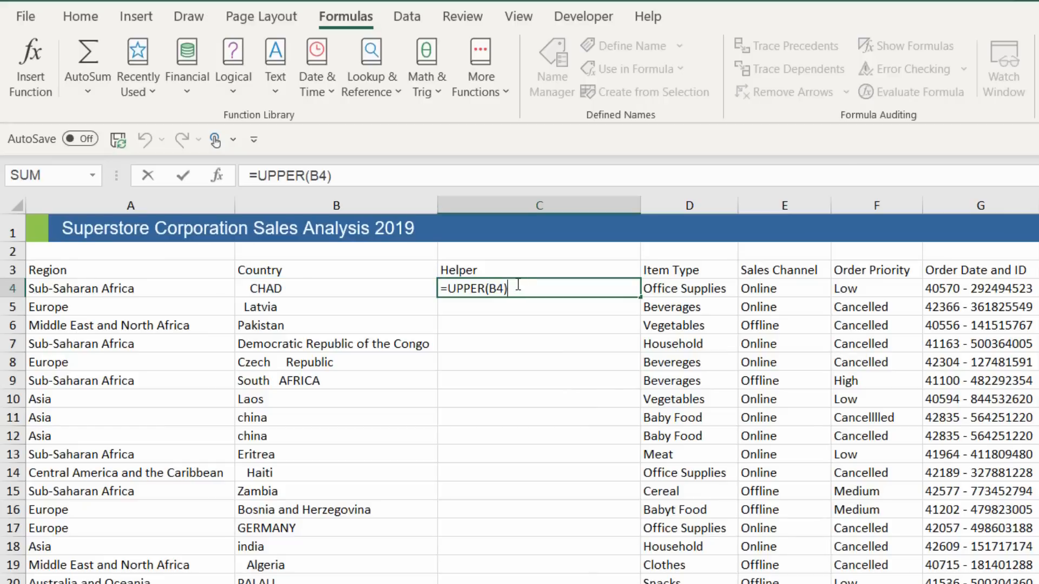
{"action": "key", "text": "Return"}
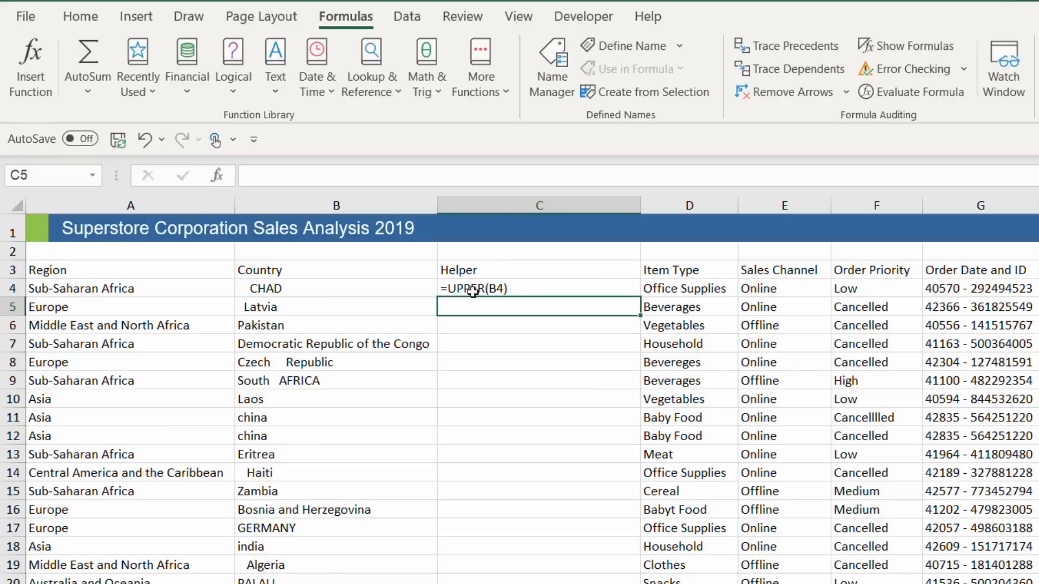
Set the number format of the whole Helper column to General
{"action": "left_click", "coordinate": [532, 290]}
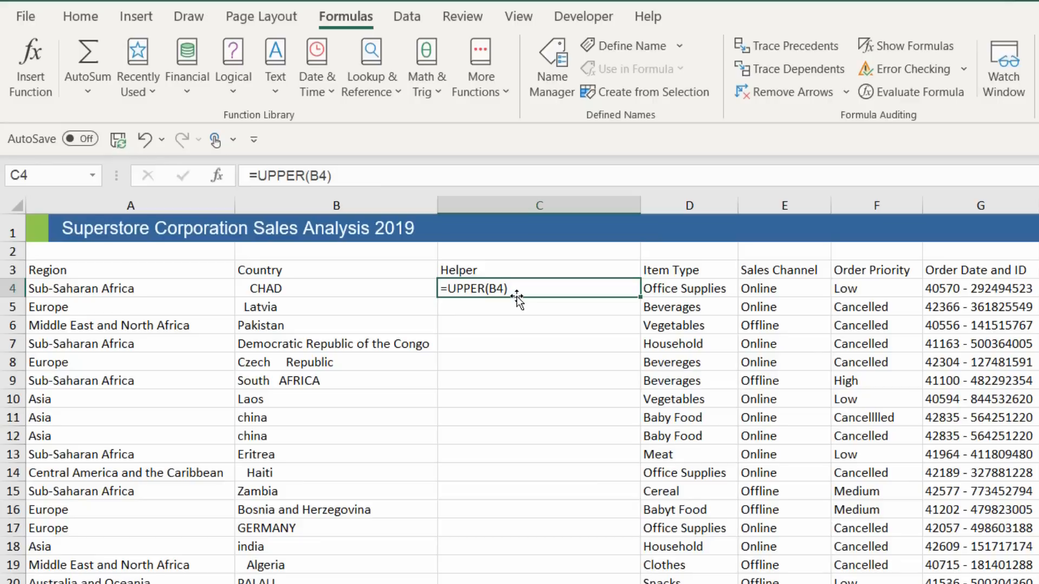
{"action": "left_click", "coordinate": [87, 16]}
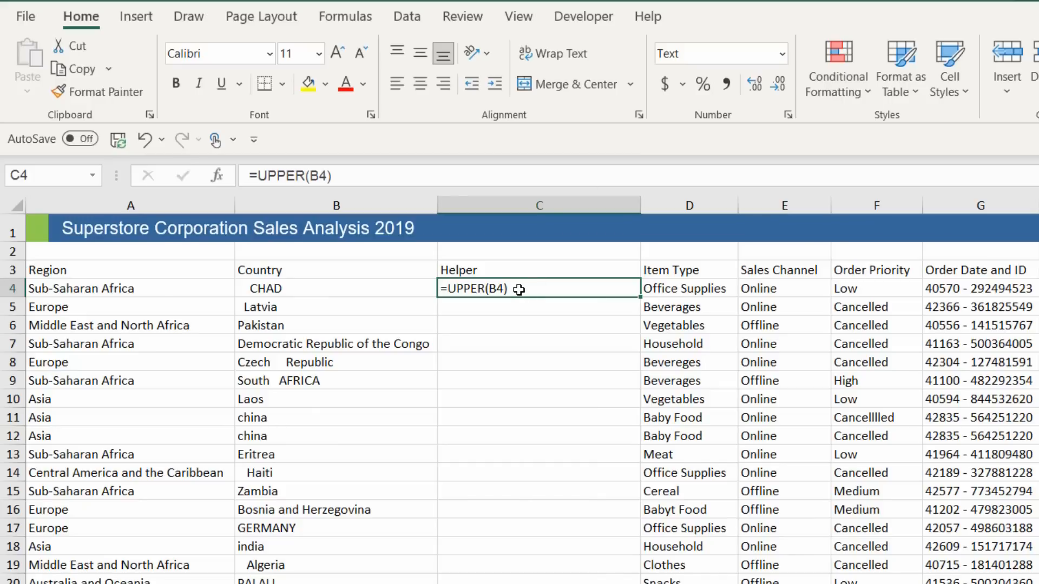
{"action": "left_click", "coordinate": [537, 205]}
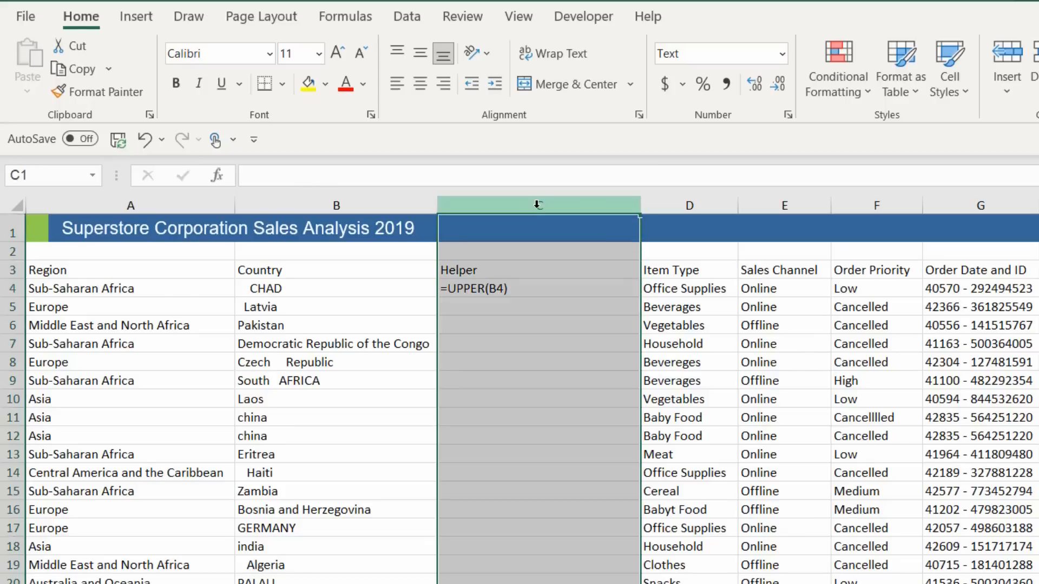
{"action": "left_click", "coordinate": [782, 54]}
{"action": "left_click", "coordinate": [739, 90]}
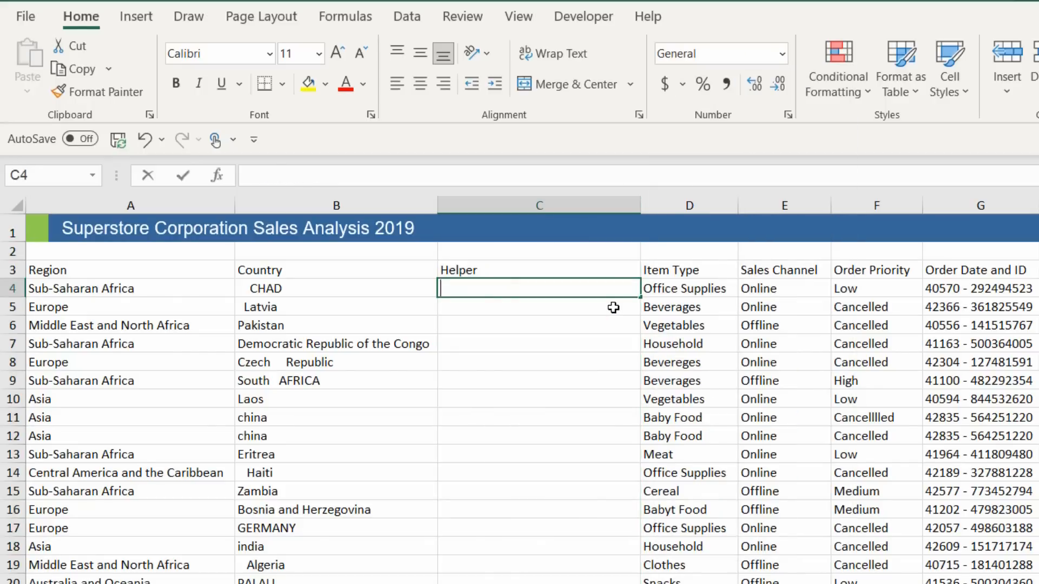
Replace the content of cell C4 with the formula =UPPER(B4) and compare the result with the original country cell
{"action": "type", "text": "="}
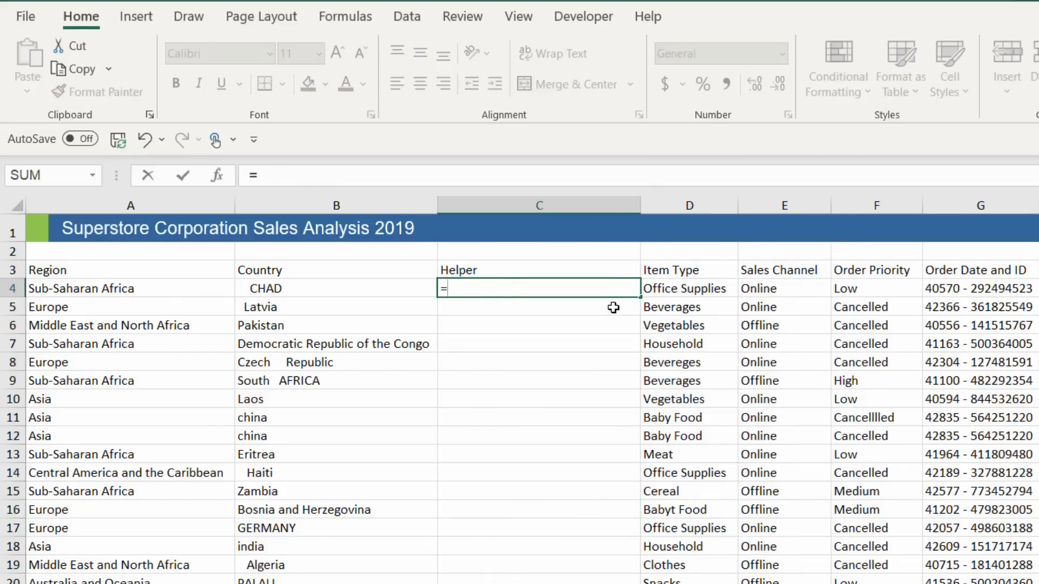
{"action": "type", "text": "UPPER"}
{"action": "key", "text": "BackSpace"}
{"action": "type", "text": "ER("}
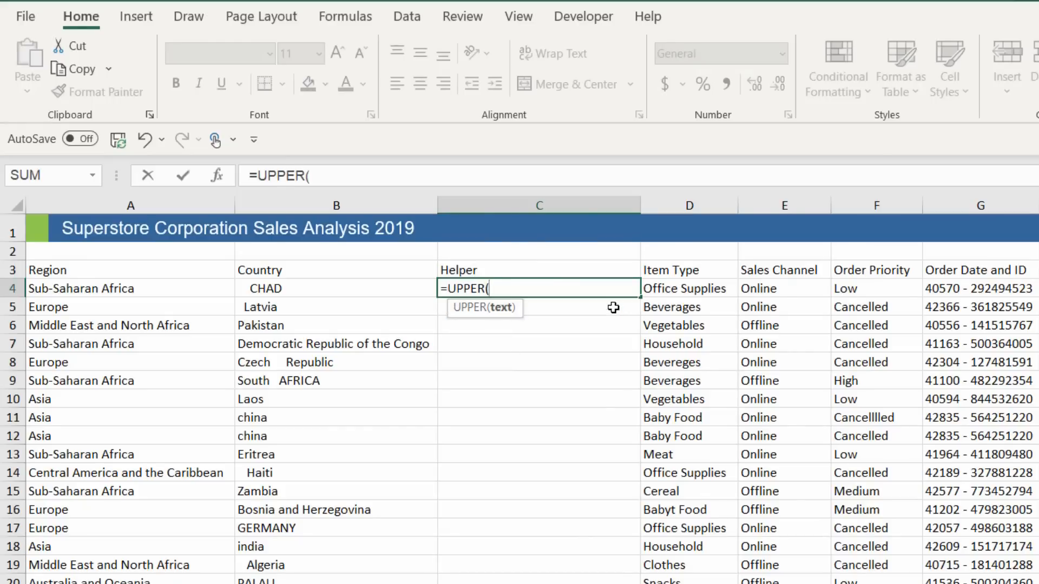
{"action": "left_click", "coordinate": [370, 295]}
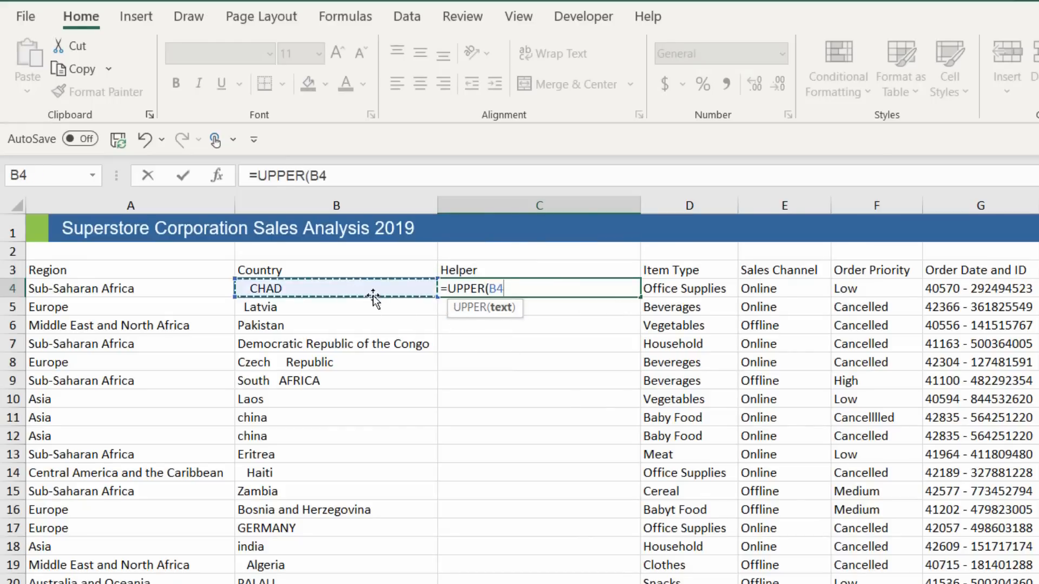
{"action": "type", "text": ")"}
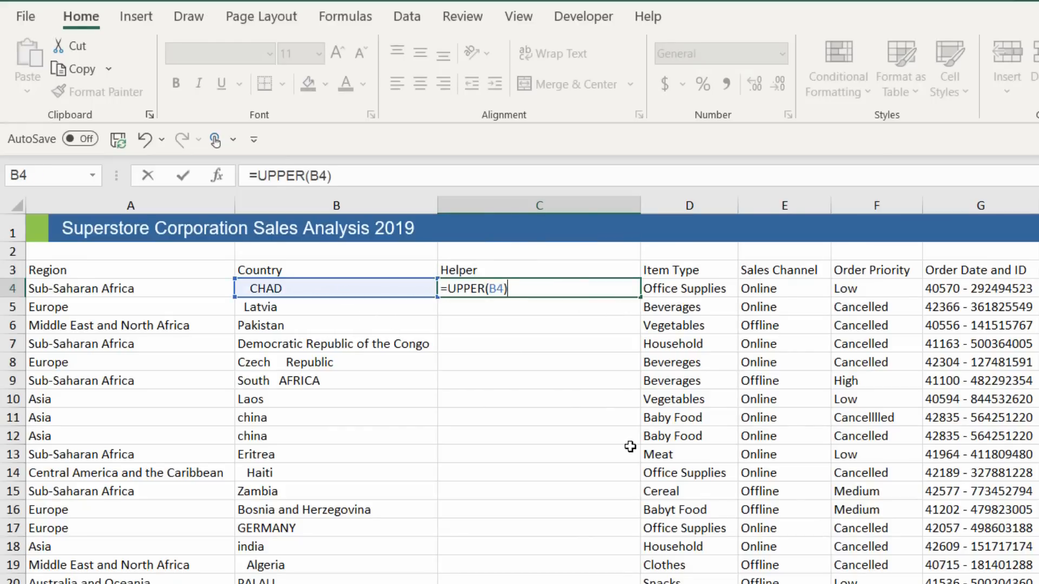
{"action": "key", "text": "Return"}
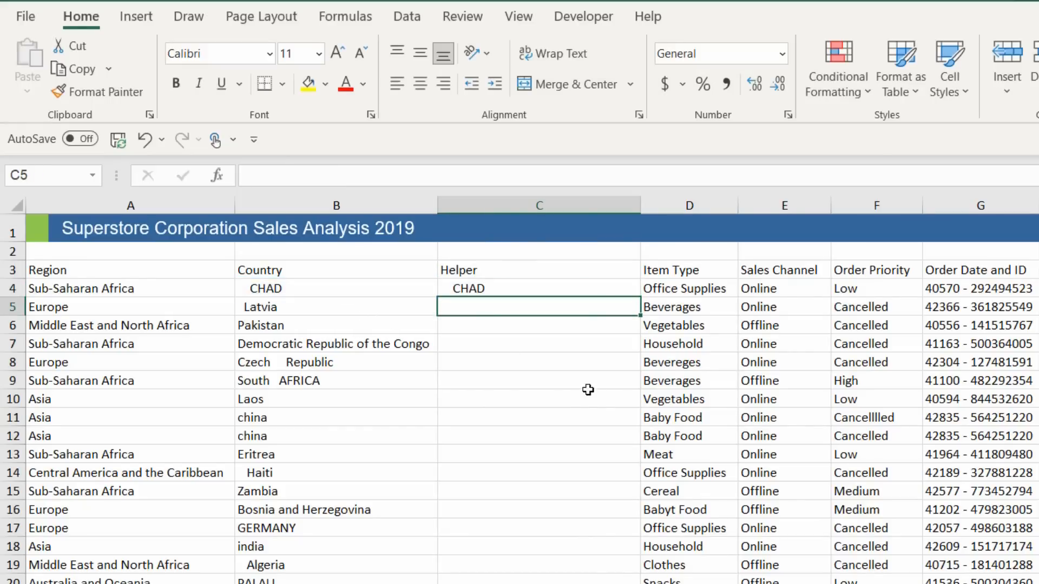
{"action": "left_click", "coordinate": [558, 288]}
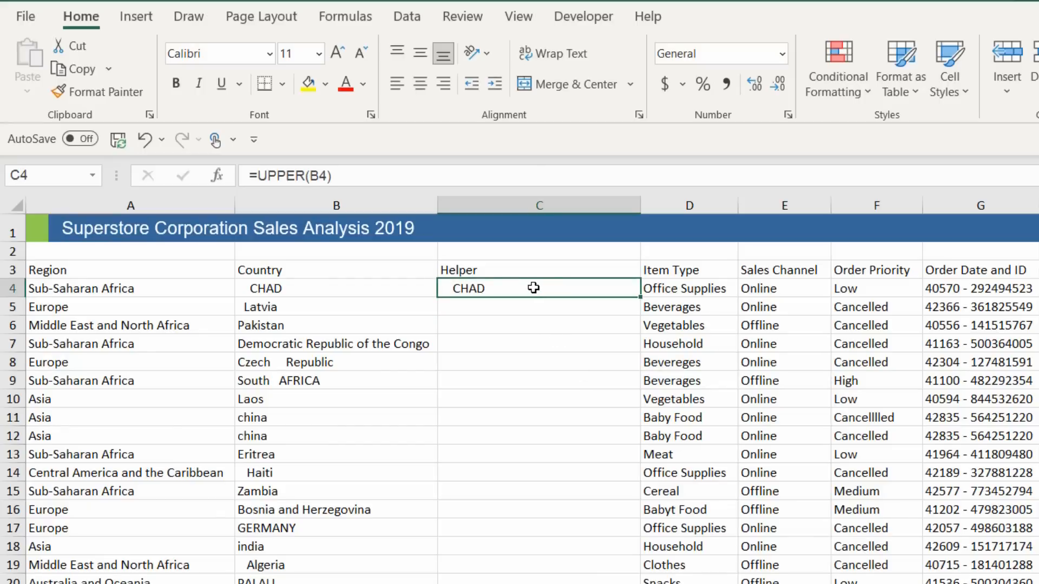
{"action": "left_click", "coordinate": [378, 289]}
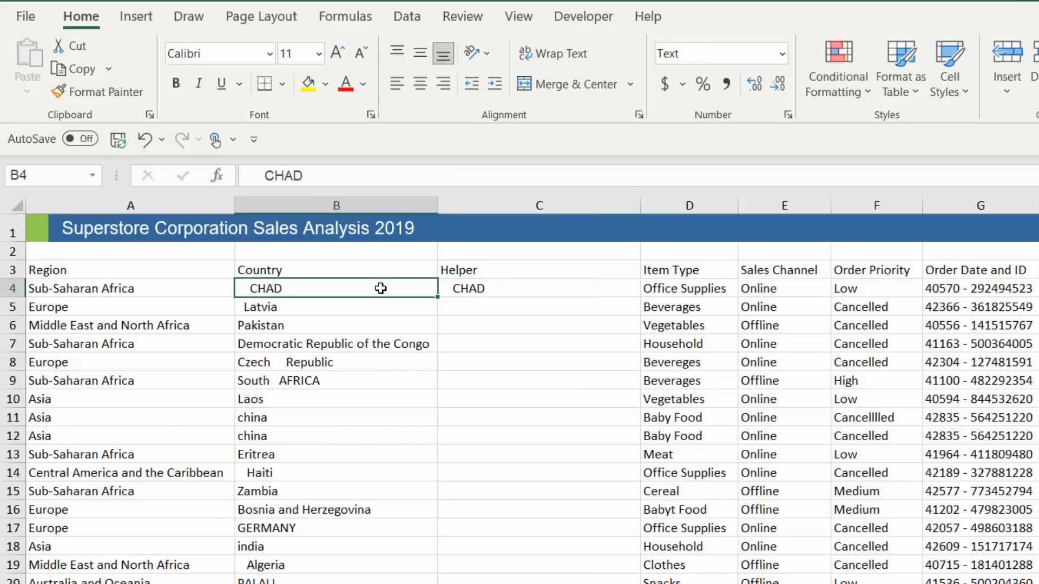
Compare C4 with the original country cell, try filling the UPPER formula down the Helper column and undo the fill
{"action": "left_click", "coordinate": [508, 289]}
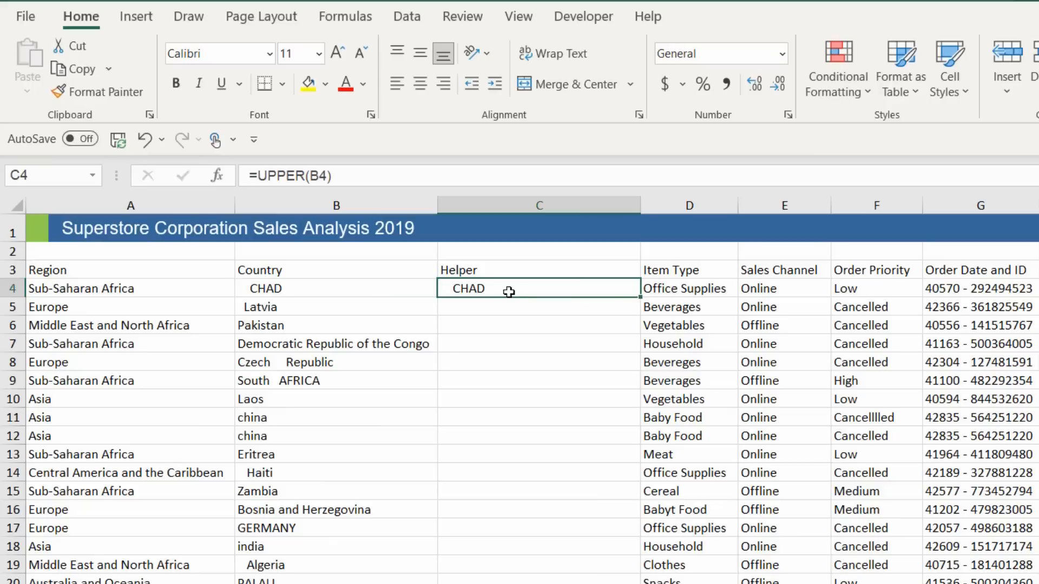
{"action": "left_click", "coordinate": [305, 288]}
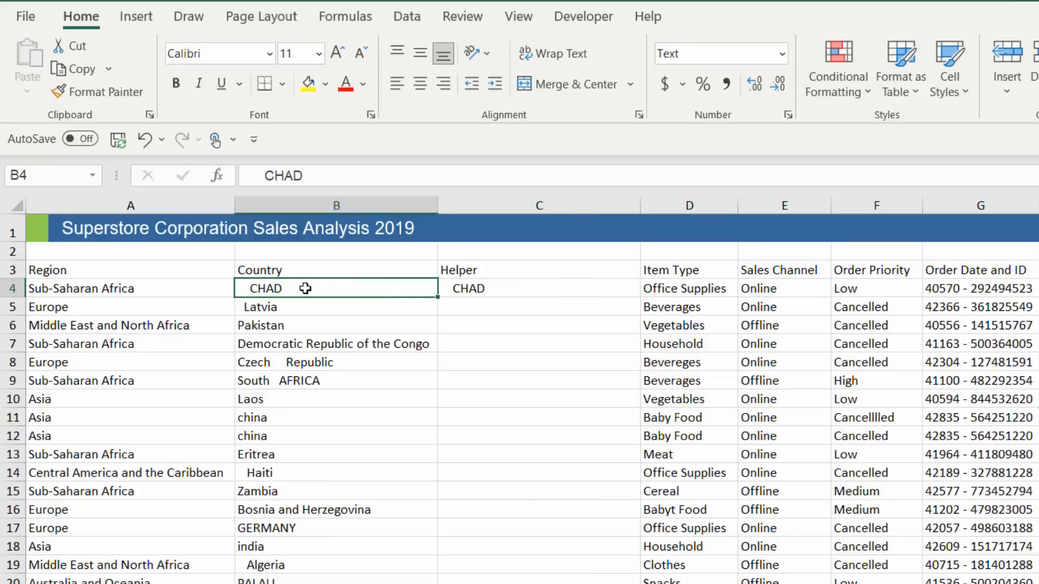
{"action": "left_click", "coordinate": [503, 291]}
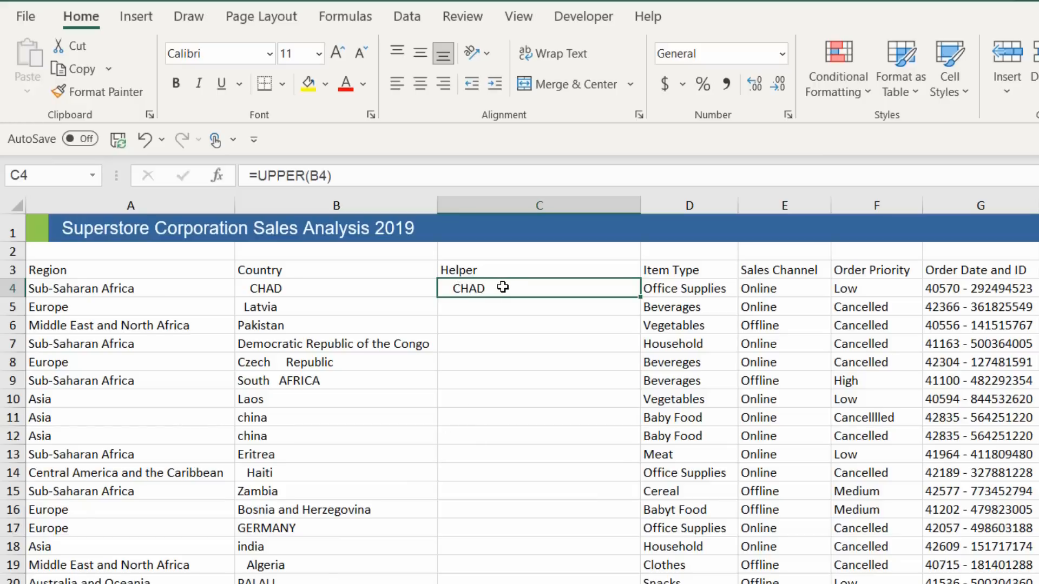
{"action": "double_click", "coordinate": [640, 297]}
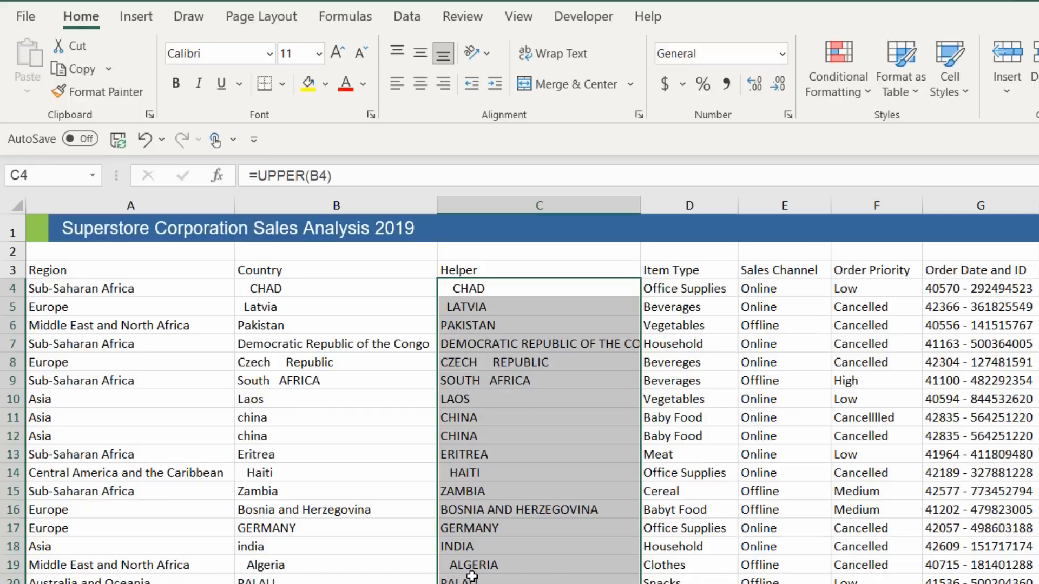
{"action": "key", "text": "ctrl+z"}
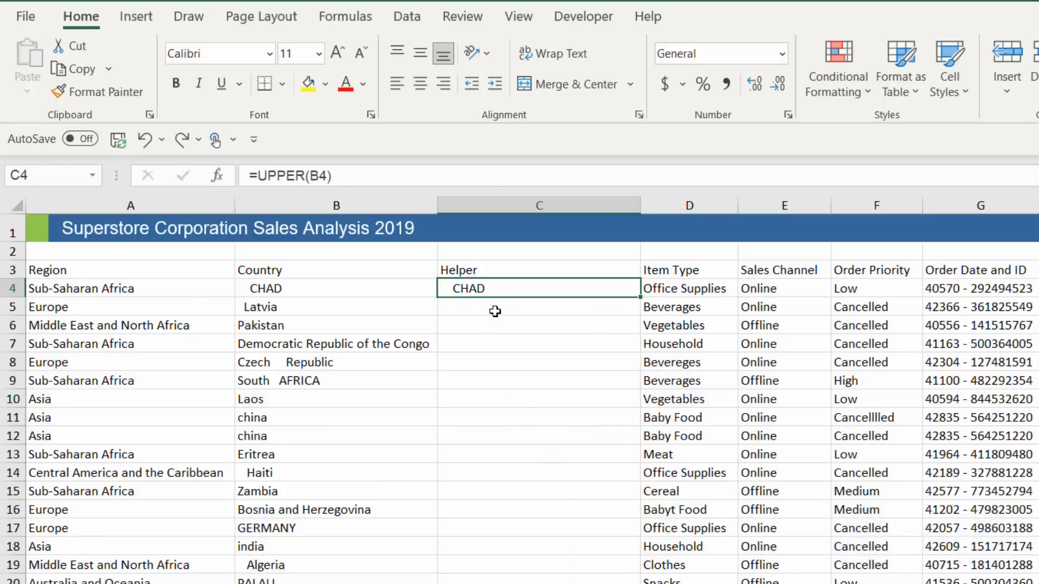
Change the formula in cell C4 to =LOWER(B4), try filling it down the Helper column and undo the fill
{"action": "double_click", "coordinate": [496, 290]}
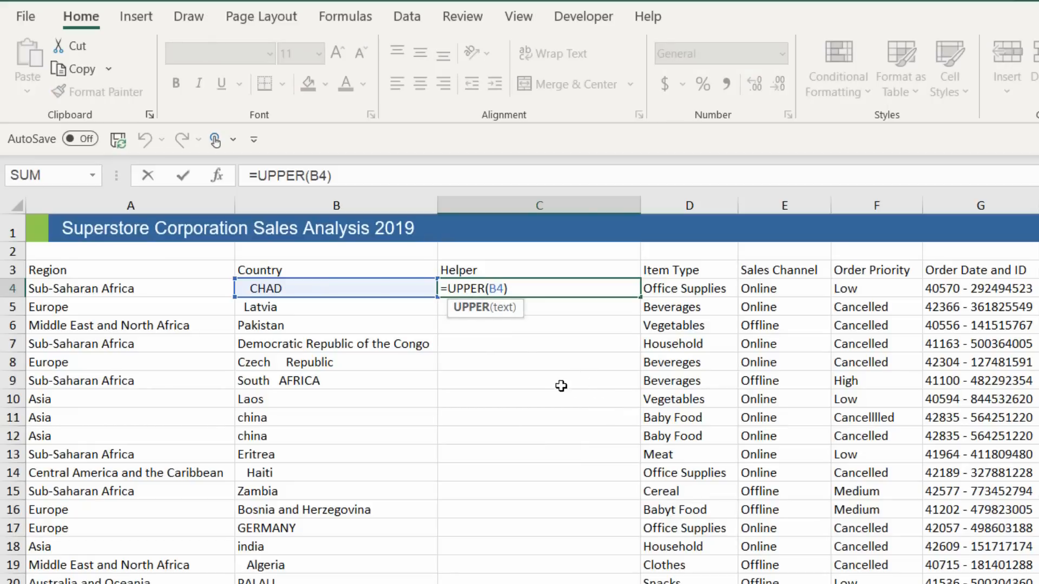
{"action": "double_click", "coordinate": [467, 289]}
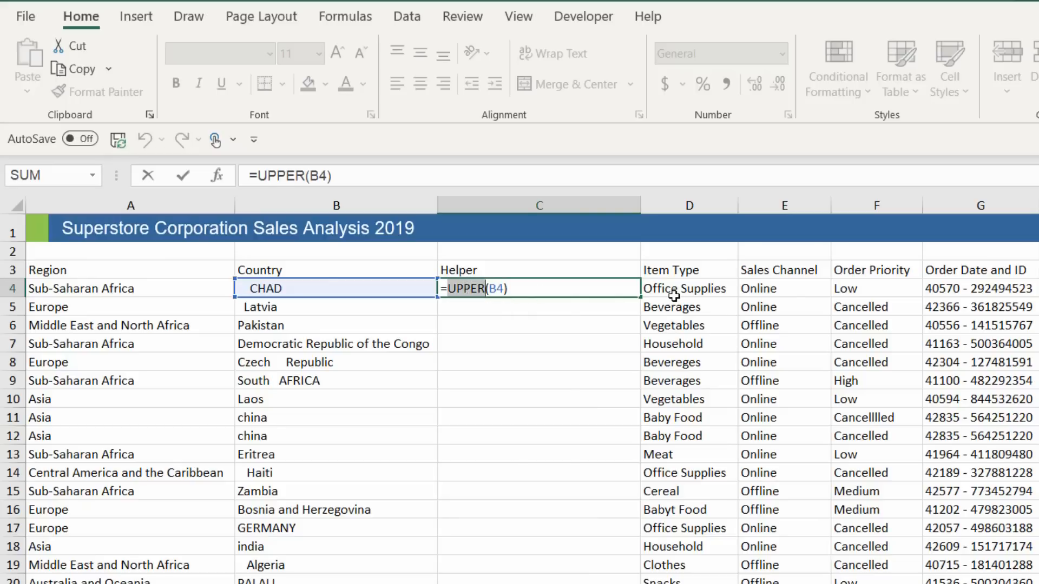
{"action": "type", "text": "LOWER"}
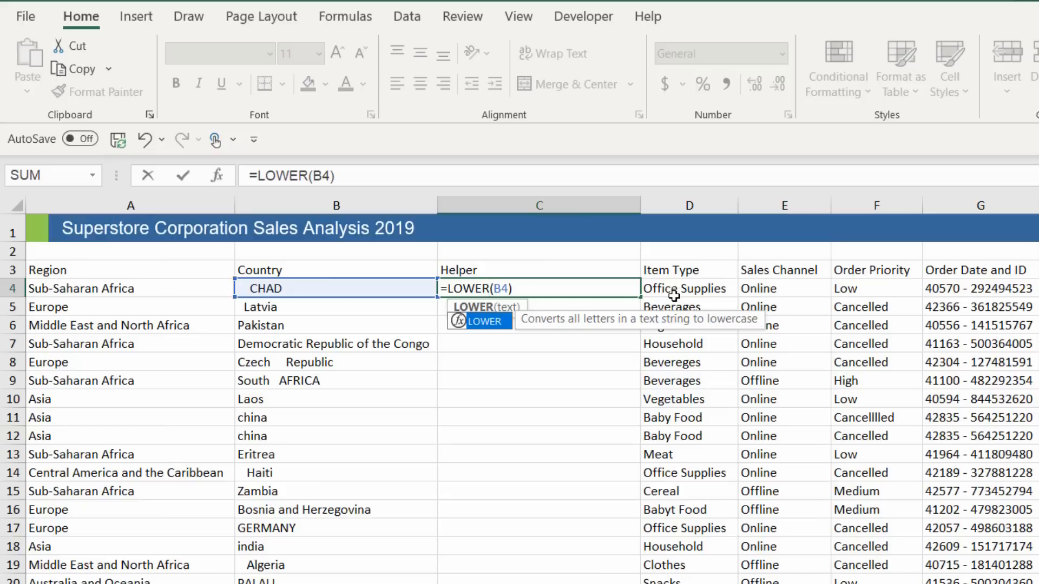
{"action": "key", "text": "Return"}
{"action": "left_click", "coordinate": [611, 290]}
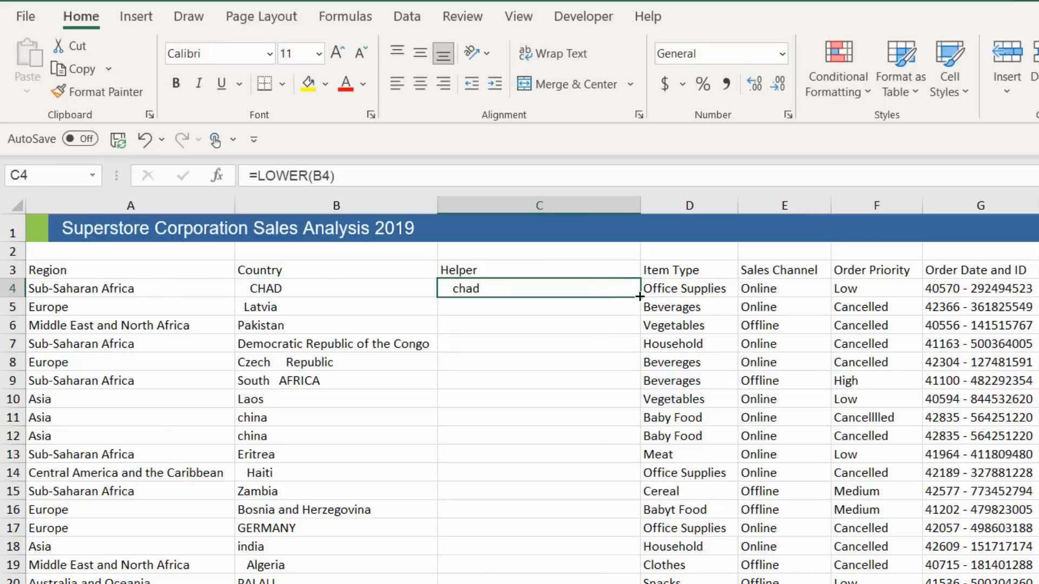
{"action": "double_click", "coordinate": [640, 297]}
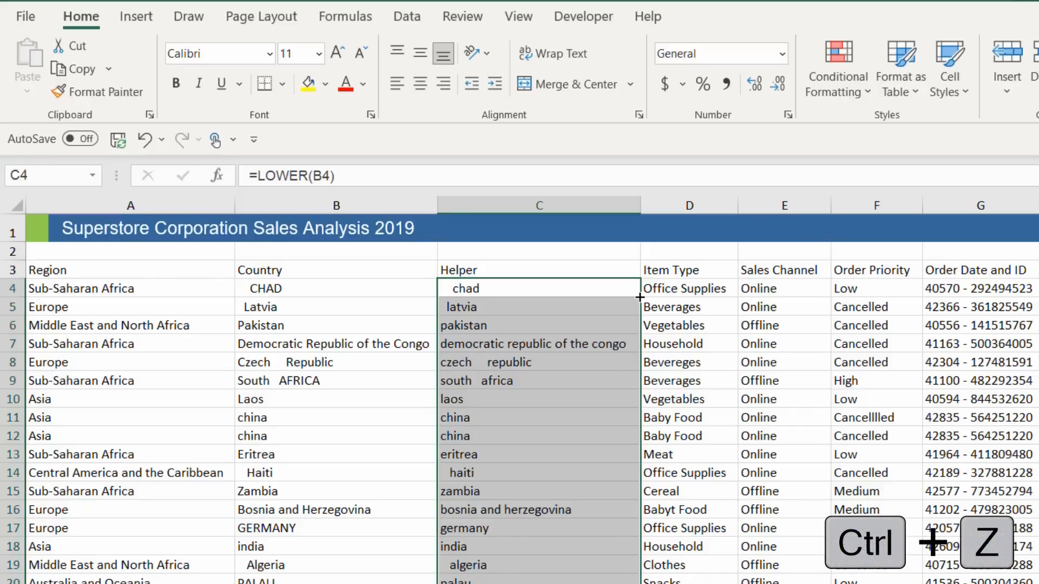
{"action": "key", "text": "ctrl+z"}
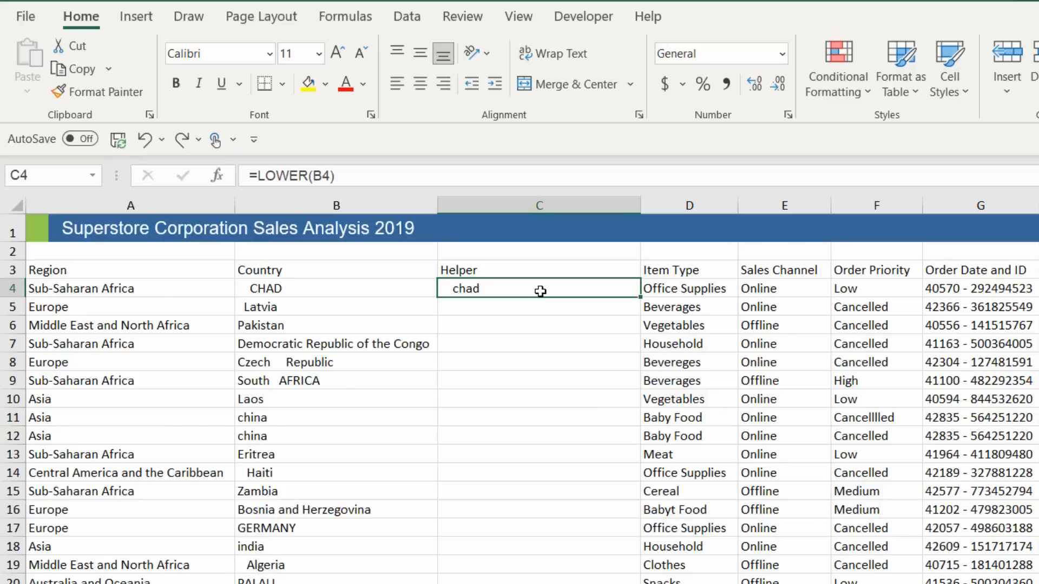
Replace the function in cell C4 so that the formula reads =PROPER(B4)
{"action": "left_click", "coordinate": [308, 174]}
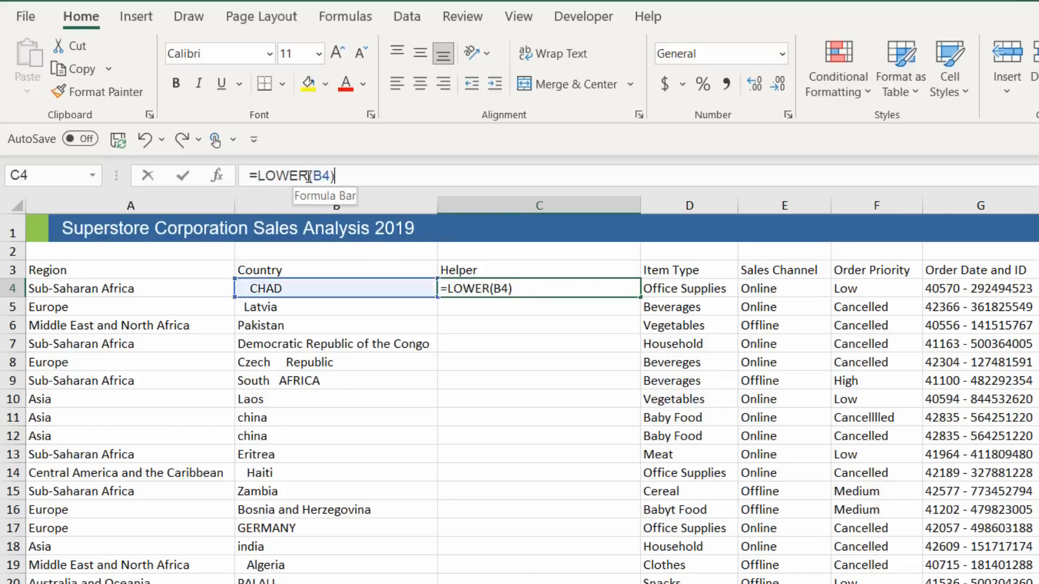
{"action": "key", "text": "BackSpace"}
{"action": "key", "text": "BackSpace"}
{"action": "key", "text": "BackSpace"}
{"action": "key", "text": "BackSpace"}
{"action": "key", "text": "BackSpace"}
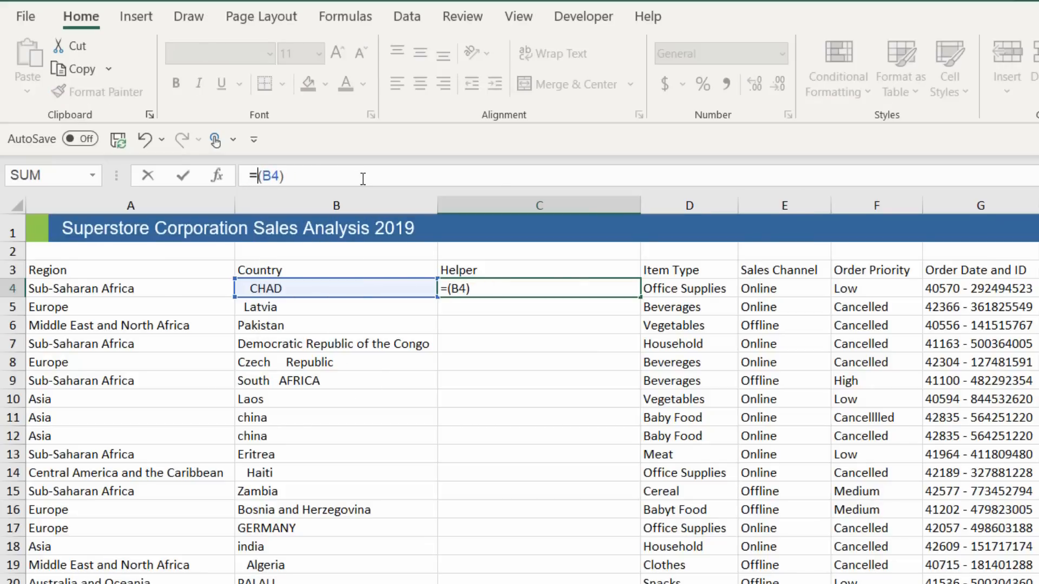
{"action": "type", "text": "PEOP"}
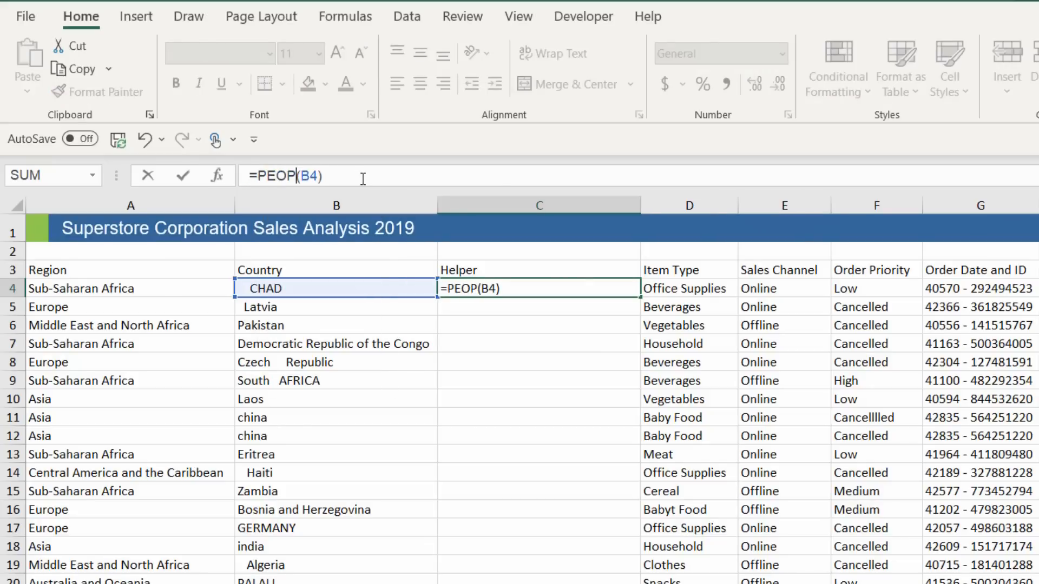
{"action": "key", "text": "BackSpace"}
{"action": "key", "text": "BackSpace"}
{"action": "key", "text": "BackSpace"}
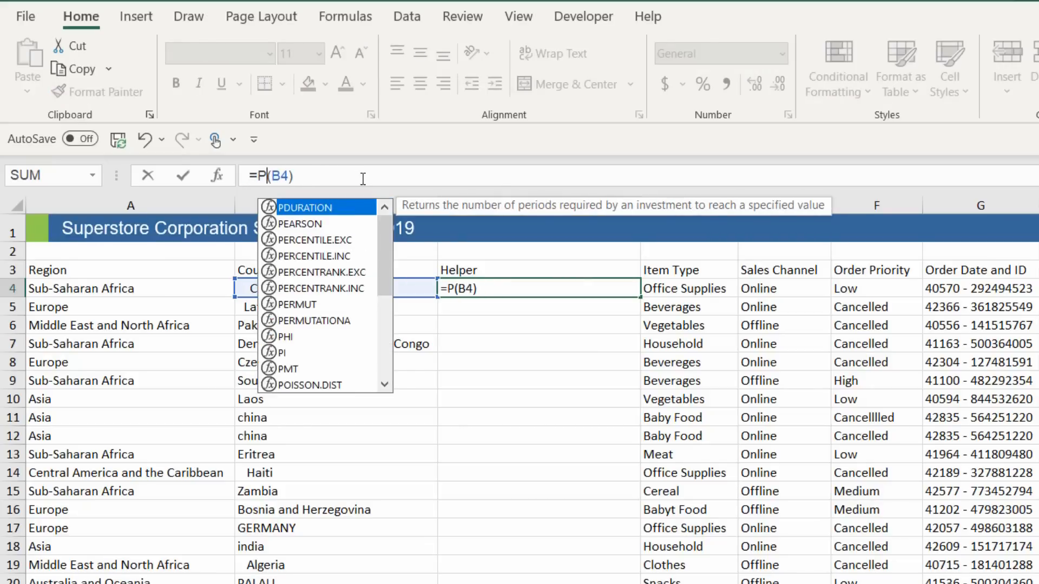
{"action": "type", "text": "ROPER"}
{"action": "left_click", "coordinate": [328, 178]}
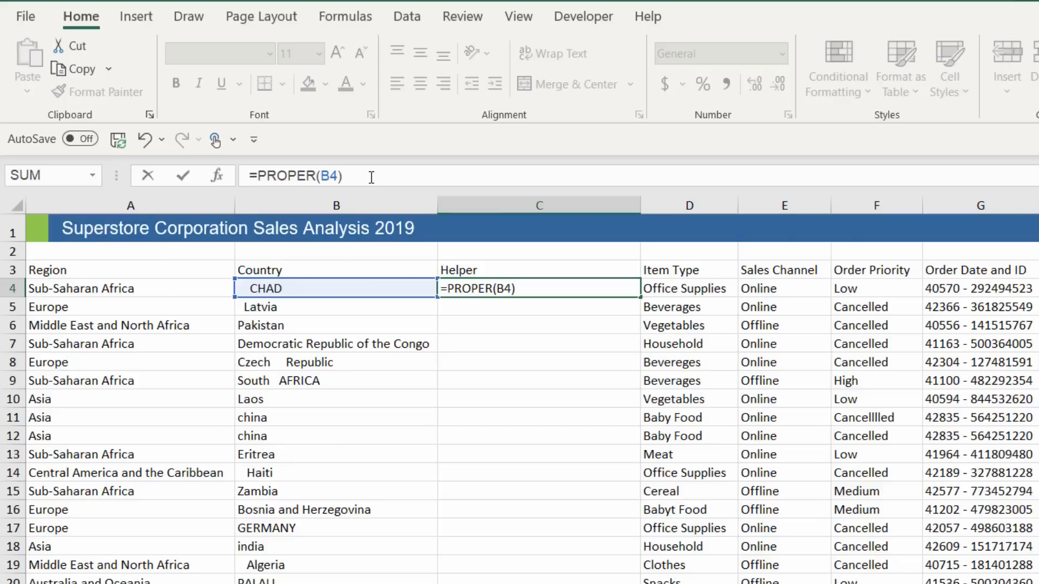
{"action": "key", "text": "Return"}
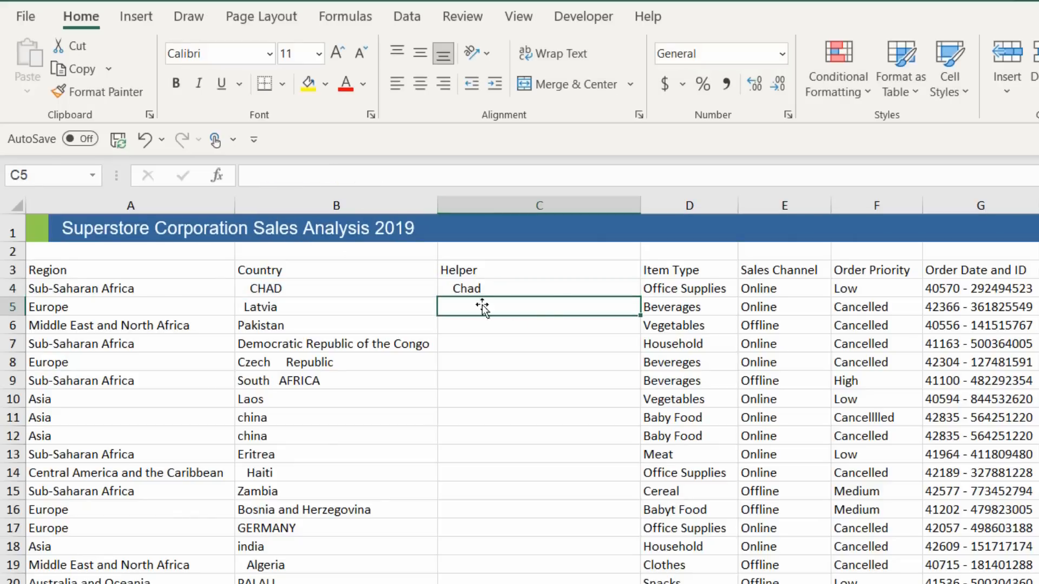
Fill the PROPER formula from C4 down the whole Helper column and compare the results with the original country names
{"action": "left_click", "coordinate": [550, 288]}
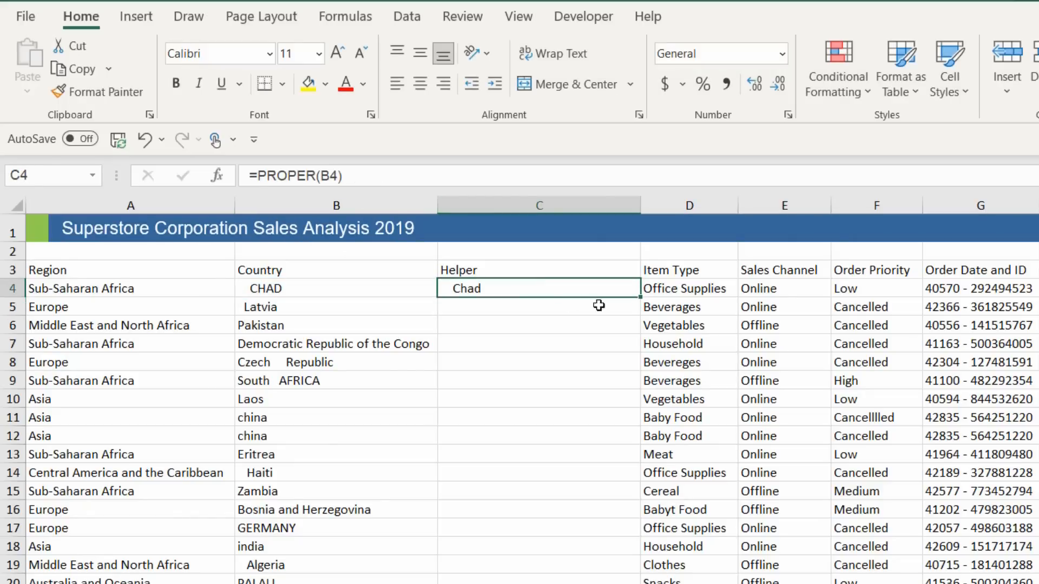
{"action": "double_click", "coordinate": [639, 300]}
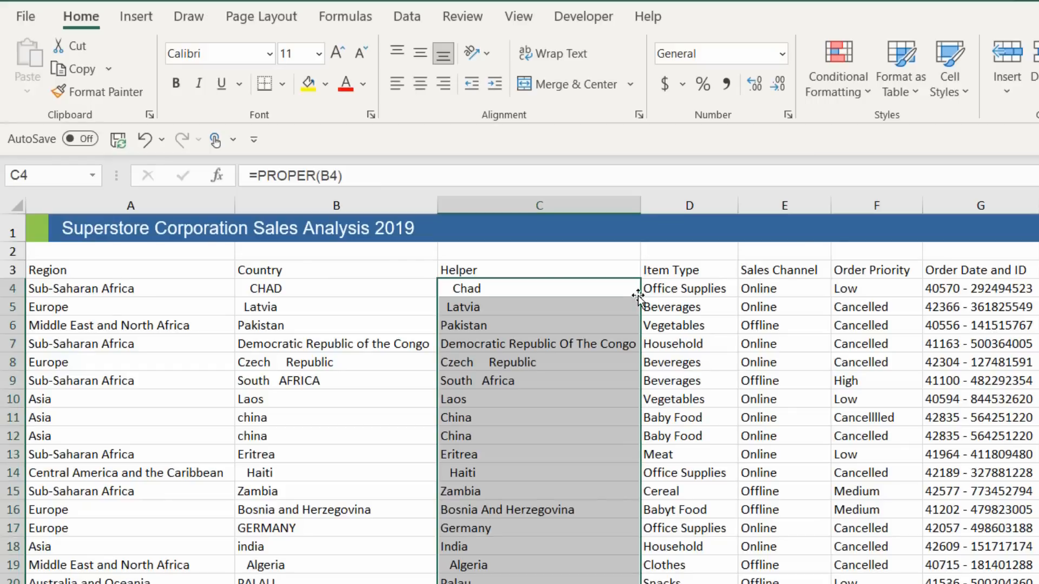
{"action": "left_click", "coordinate": [558, 385]}
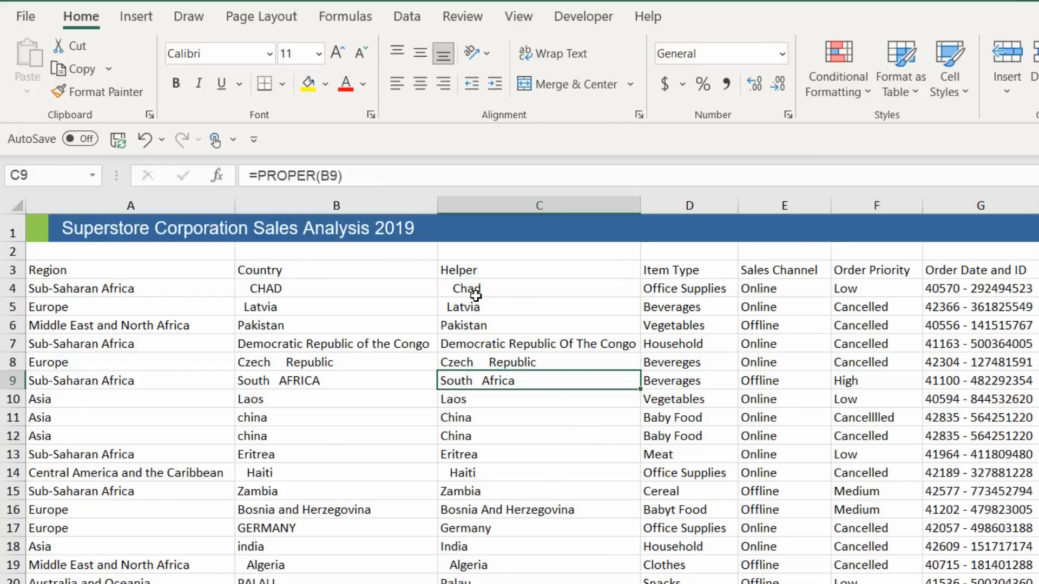
{"action": "left_click_drag", "start_coordinate": [471, 291], "coordinate": [487, 583]}
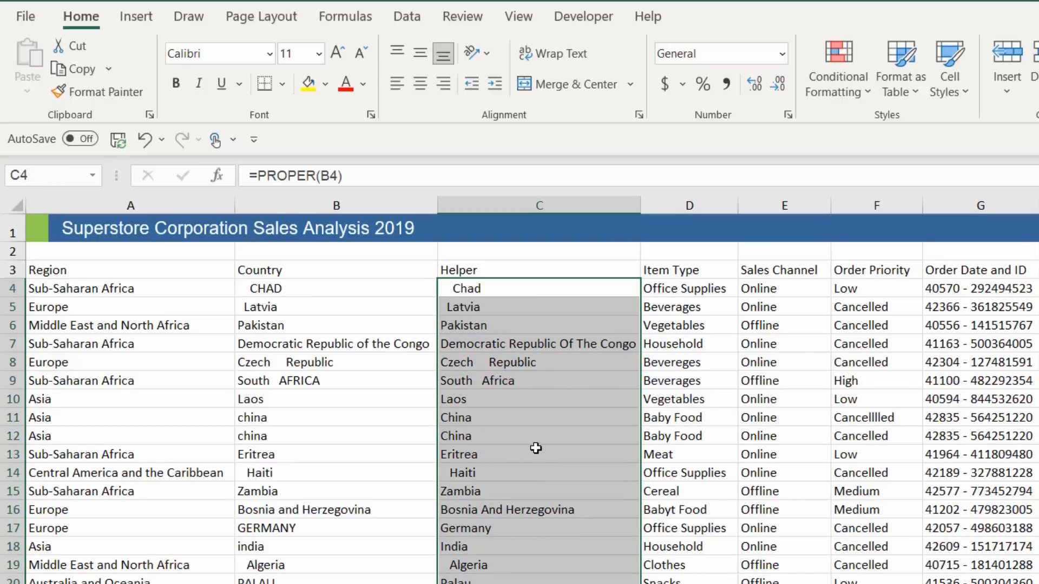
{"action": "left_click", "coordinate": [548, 290]}
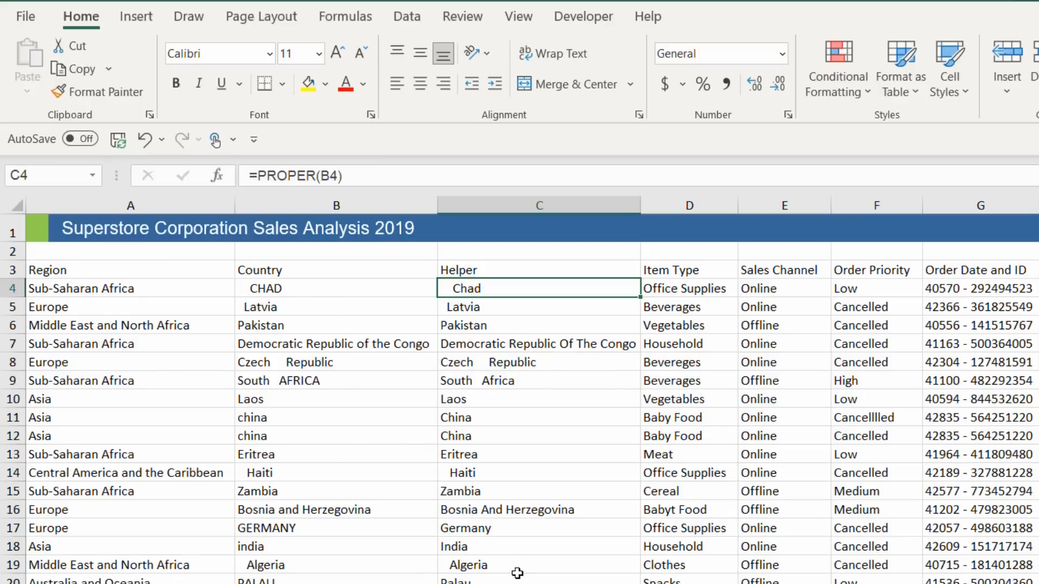
{"action": "left_click_drag", "start_coordinate": [324, 288], "coordinate": [327, 492]}
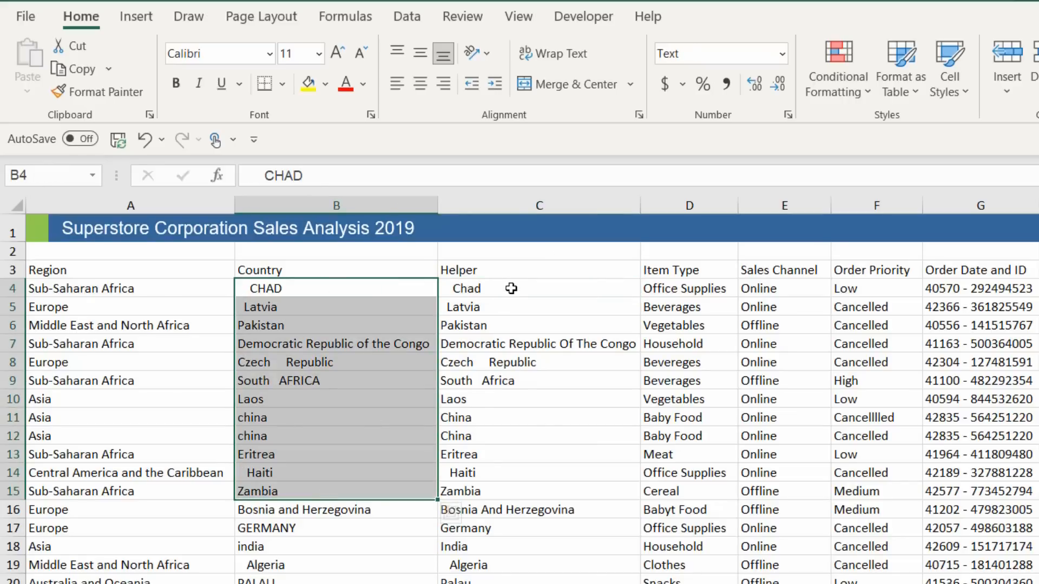
{"action": "left_click_drag", "start_coordinate": [511, 290], "coordinate": [512, 509]}
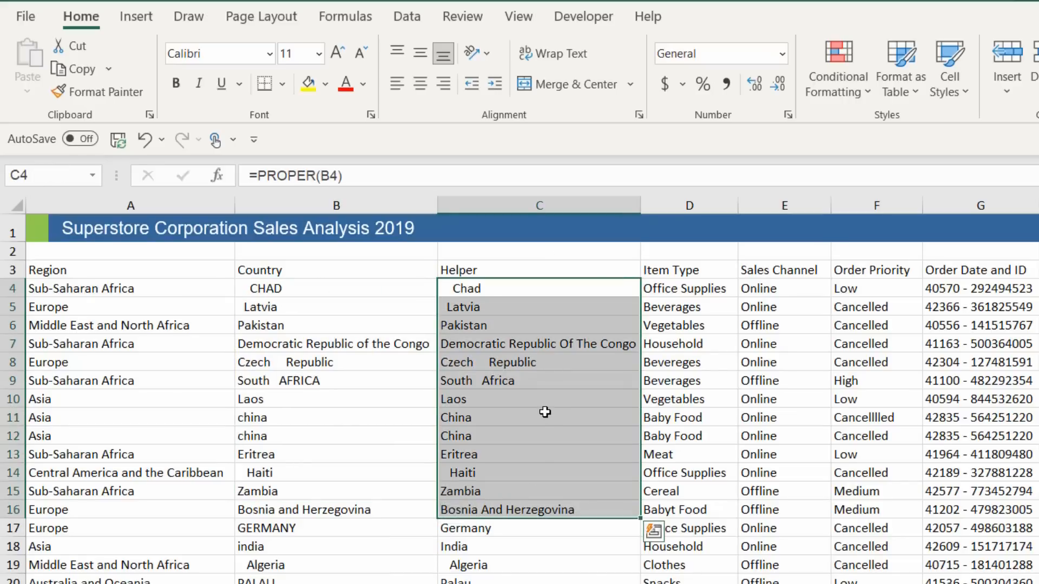
{"action": "left_click", "coordinate": [526, 288]}
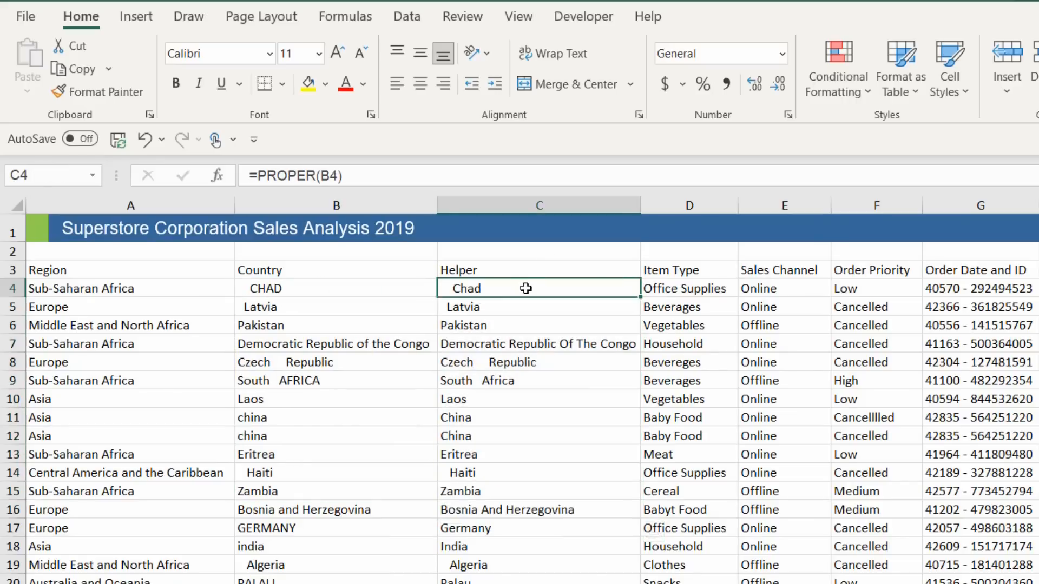
{"action": "left_click", "coordinate": [338, 290]}
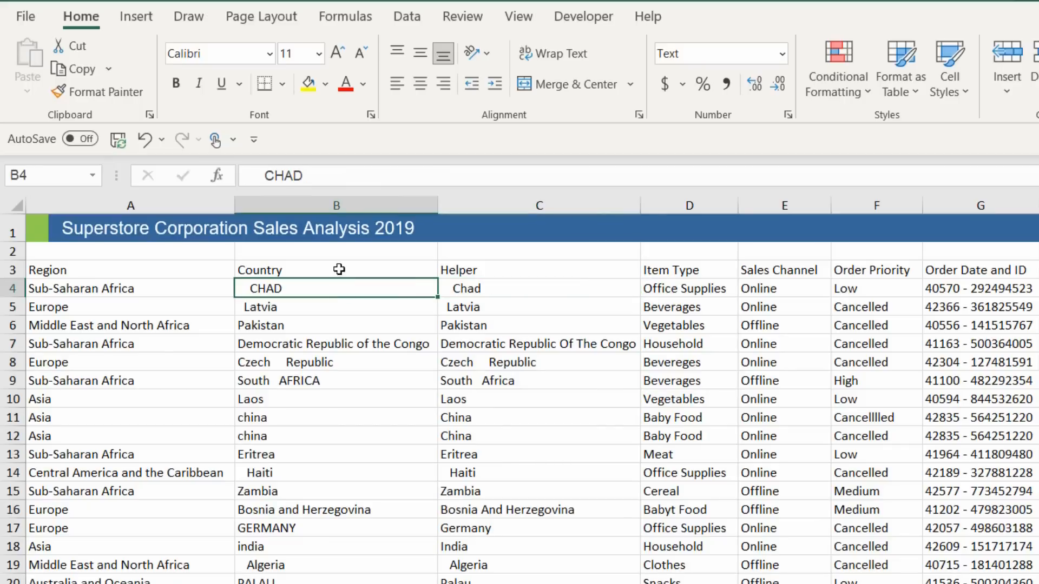
Try deleting the original Country column and undo the deletion
{"action": "left_click", "coordinate": [331, 203]}
{"action": "right_click", "coordinate": [330, 205]}
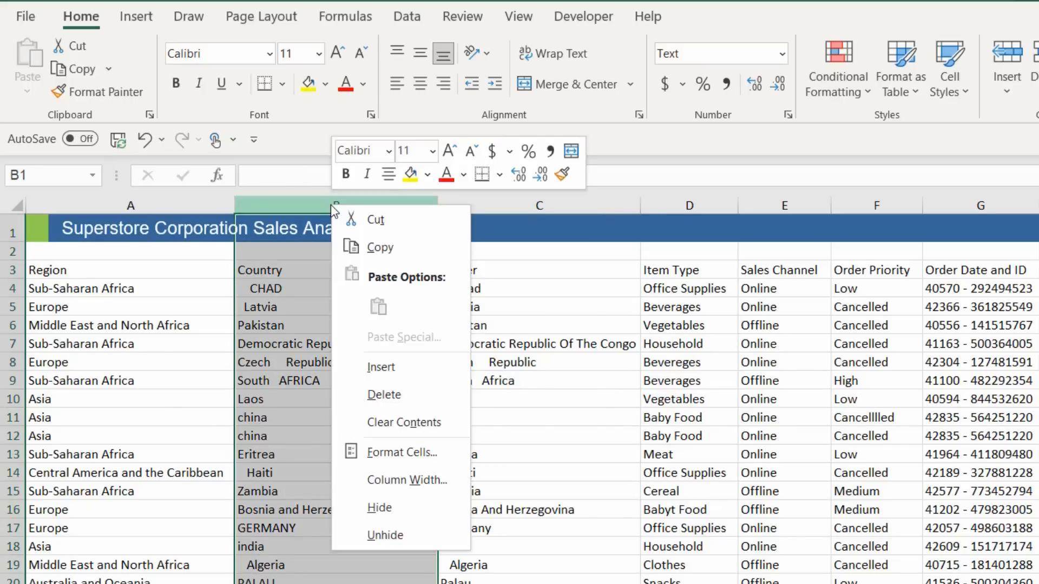
{"action": "left_click", "coordinate": [409, 392]}
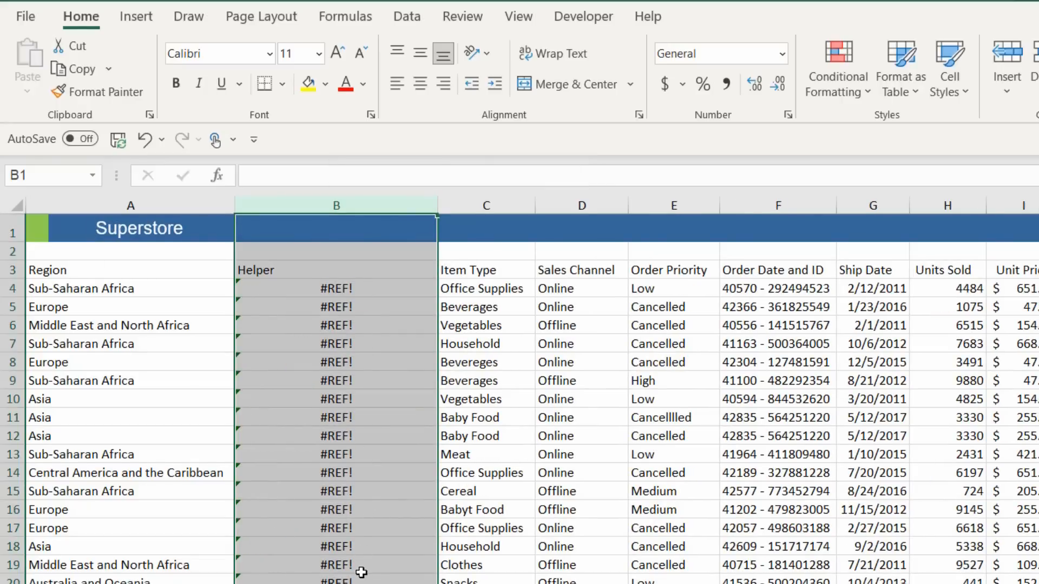
{"action": "key", "text": "ctrl+z"}
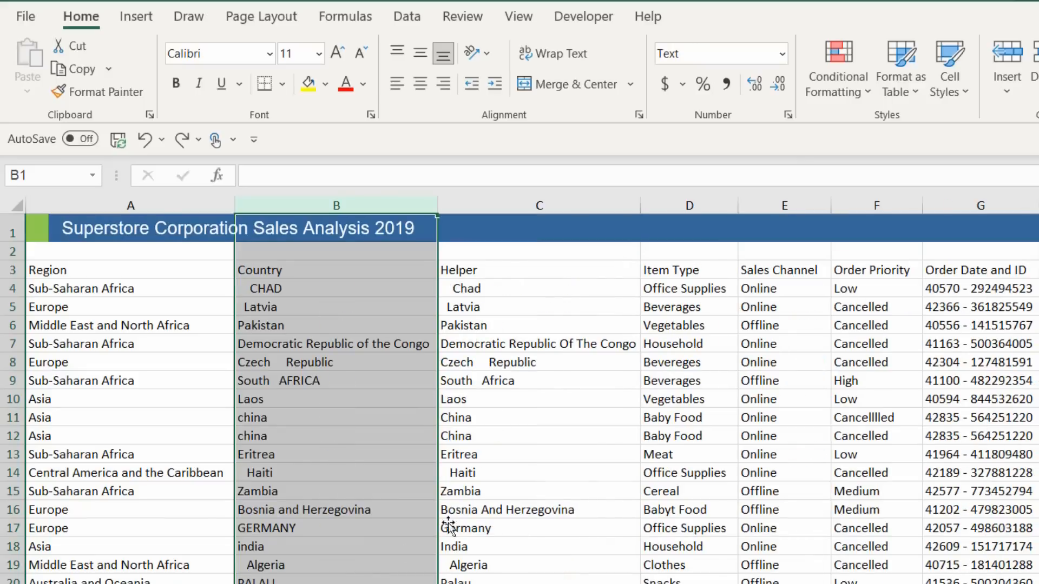
Examine the cell reference in the C4 formula and compare the Helper column with the original Country column
{"action": "double_click", "coordinate": [533, 290]}
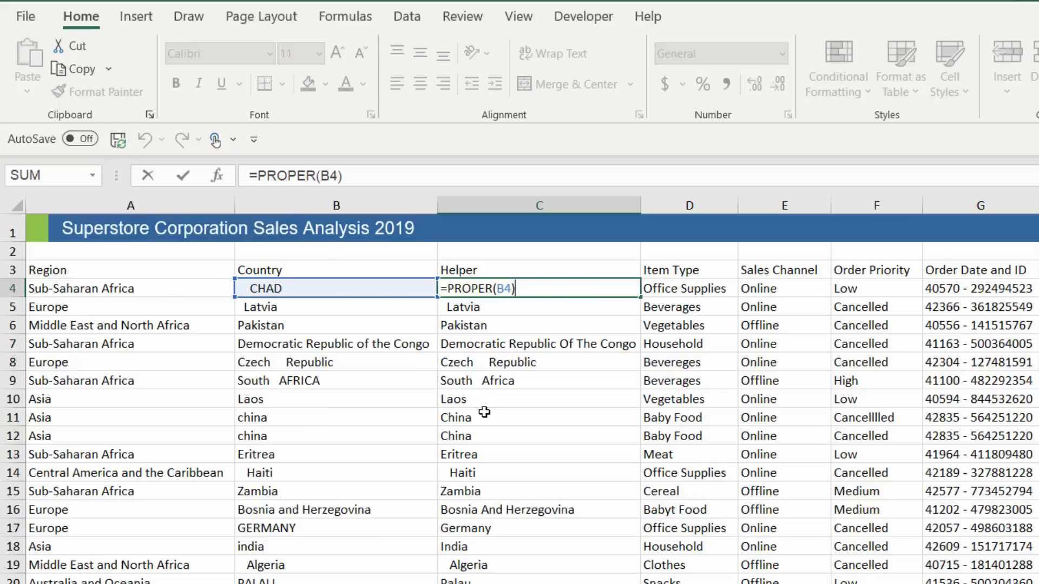
{"action": "key", "text": "ctrl+Return"}
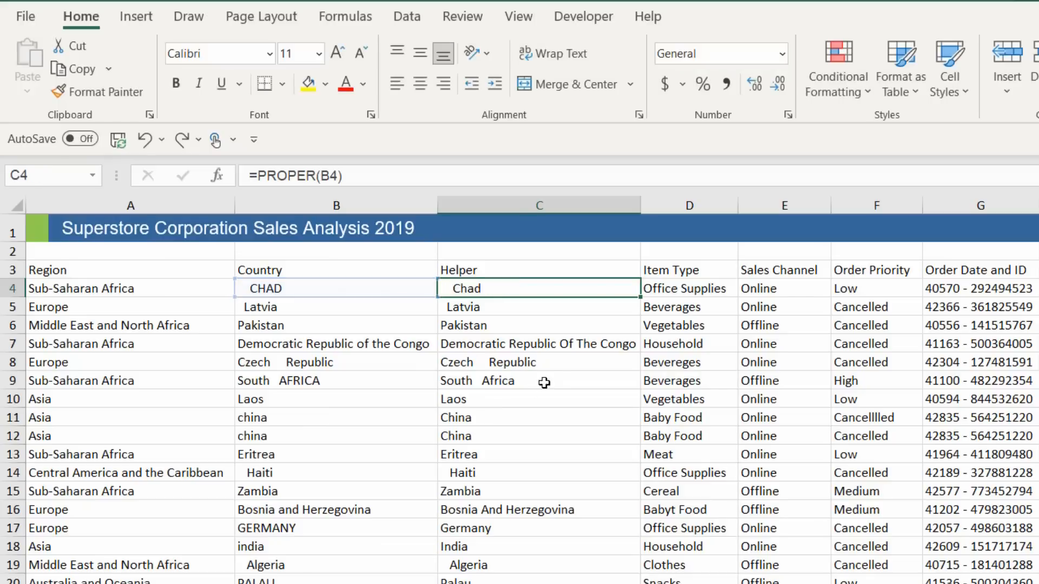
{"action": "left_click_drag", "start_coordinate": [521, 292], "coordinate": [522, 581]}
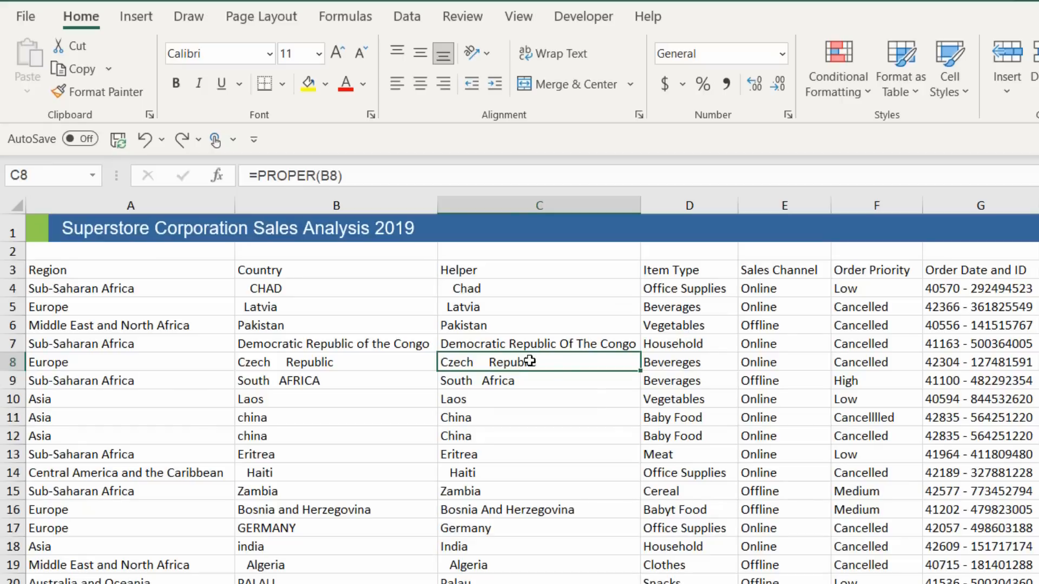
{"action": "left_click", "coordinate": [503, 272]}
{"action": "key", "text": "ctrl+shift+Down"}
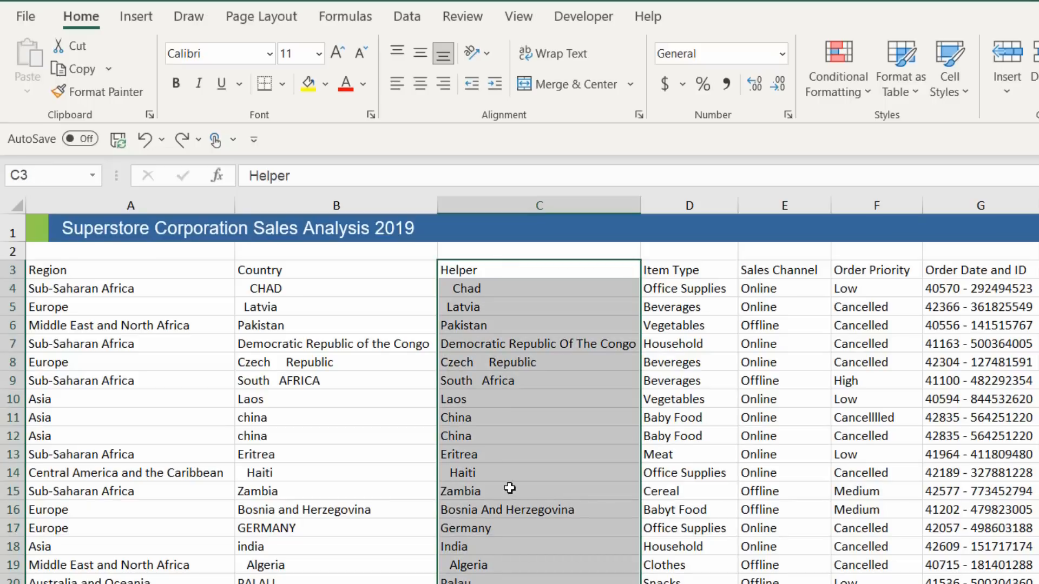
{"action": "left_click", "coordinate": [325, 287]}
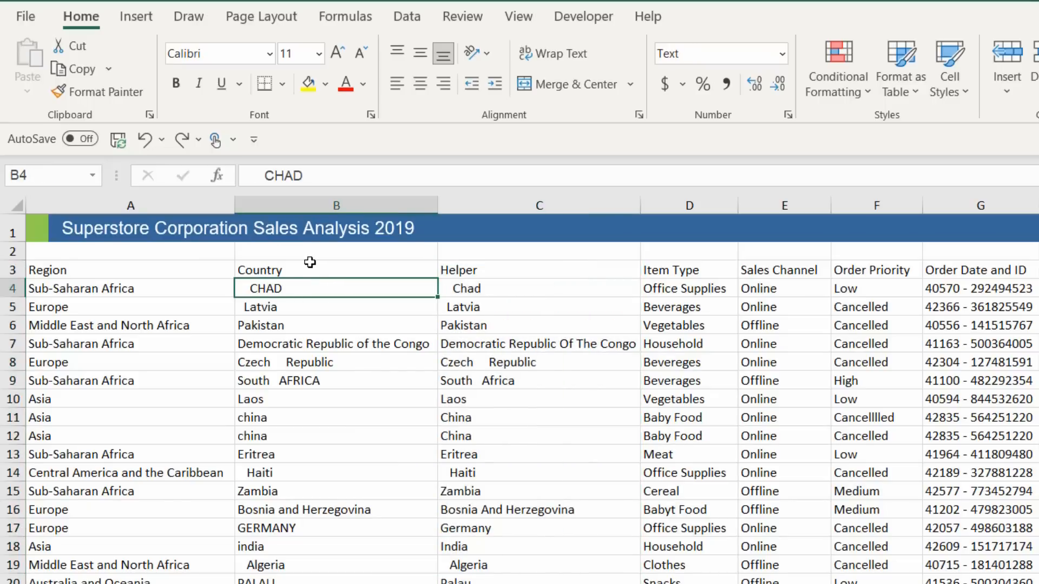
{"action": "left_click_drag", "start_coordinate": [309, 269], "coordinate": [311, 579]}
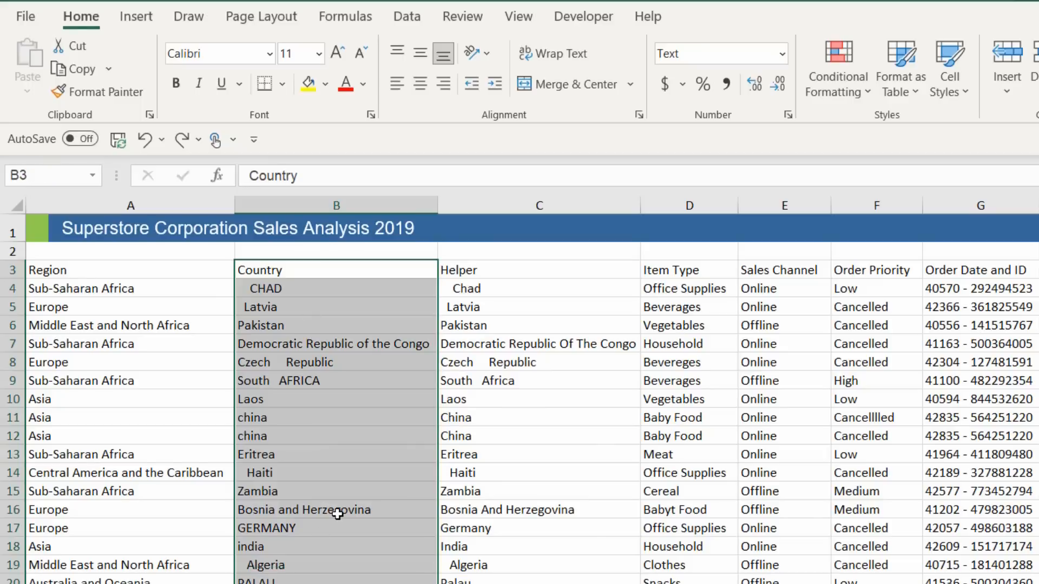
Copy all the PROPER results in the Helper column, from C4 down to the last data row
{"action": "left_click", "coordinate": [487, 399]}
{"action": "left_click", "coordinate": [516, 204]}
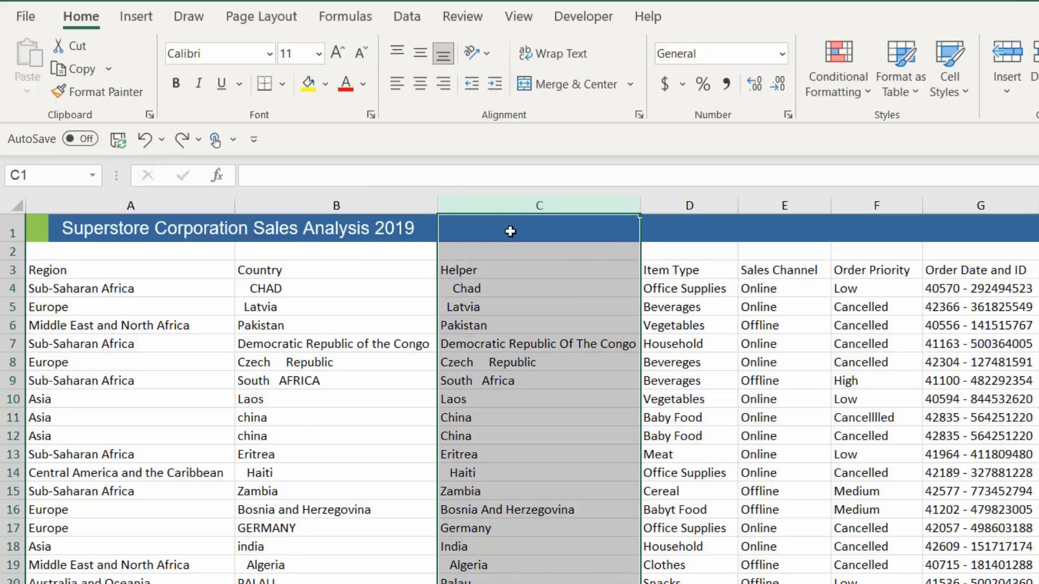
{"action": "left_click", "coordinate": [510, 232]}
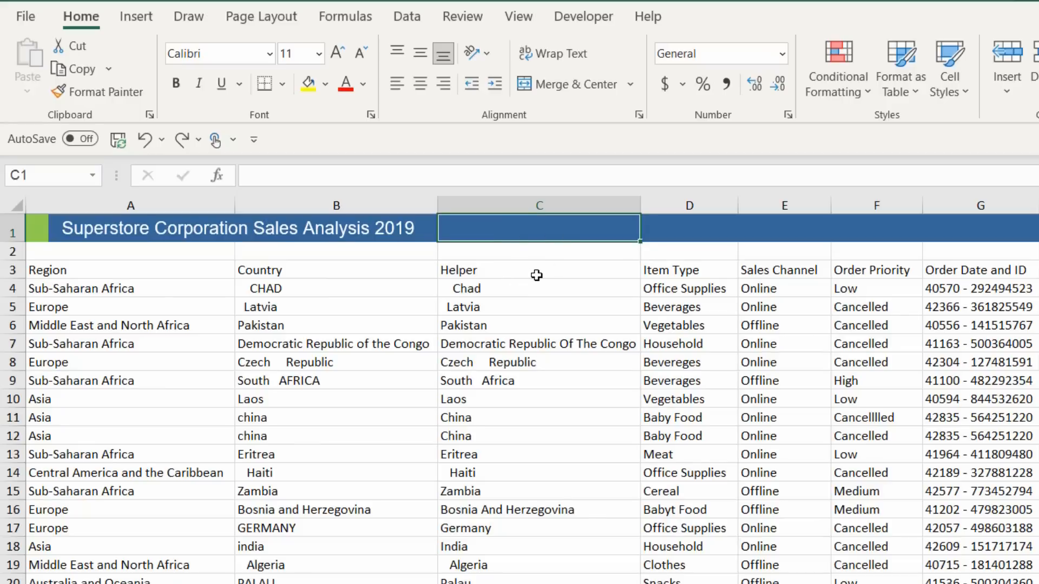
{"action": "left_click", "coordinate": [502, 271]}
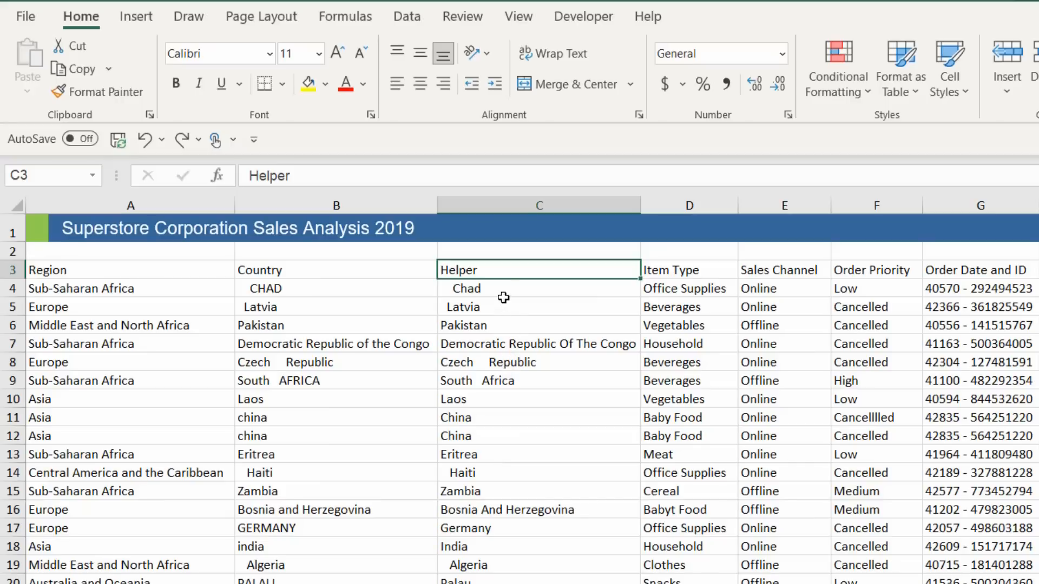
{"action": "left_click", "coordinate": [487, 289]}
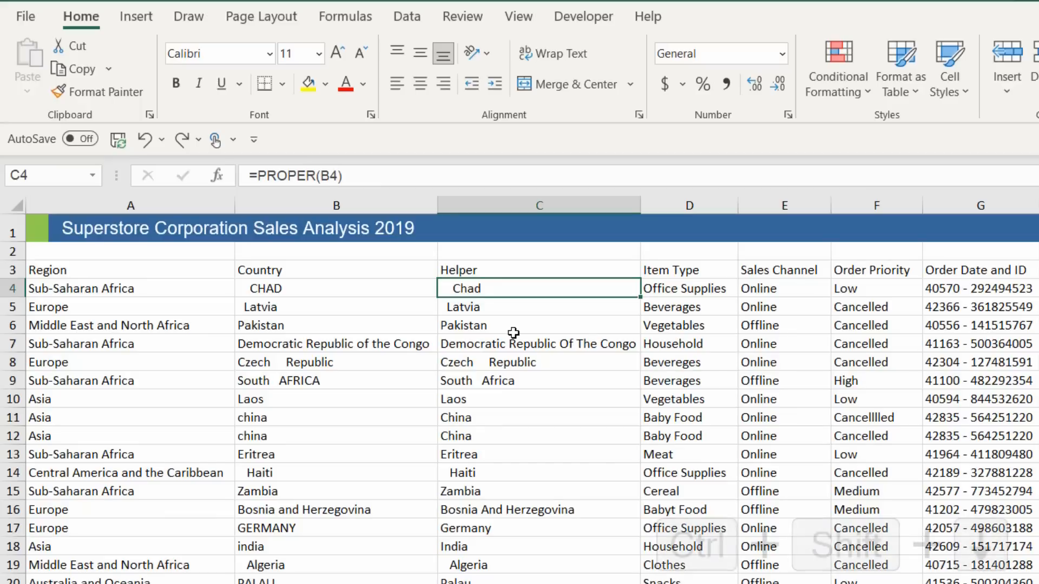
{"action": "key", "text": "ctrl+shift+Down"}
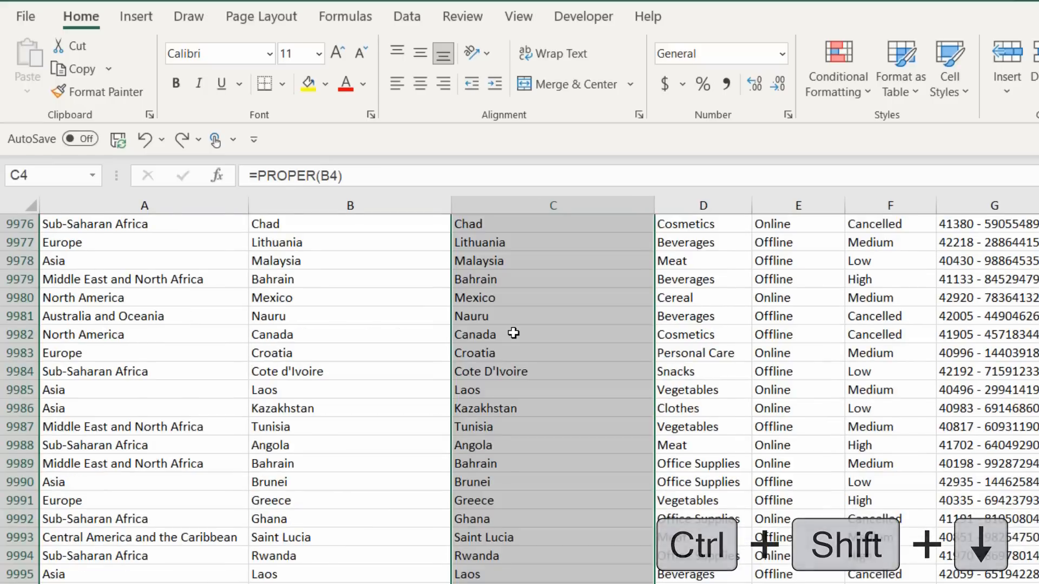
{"action": "key", "text": "ctrl+c"}
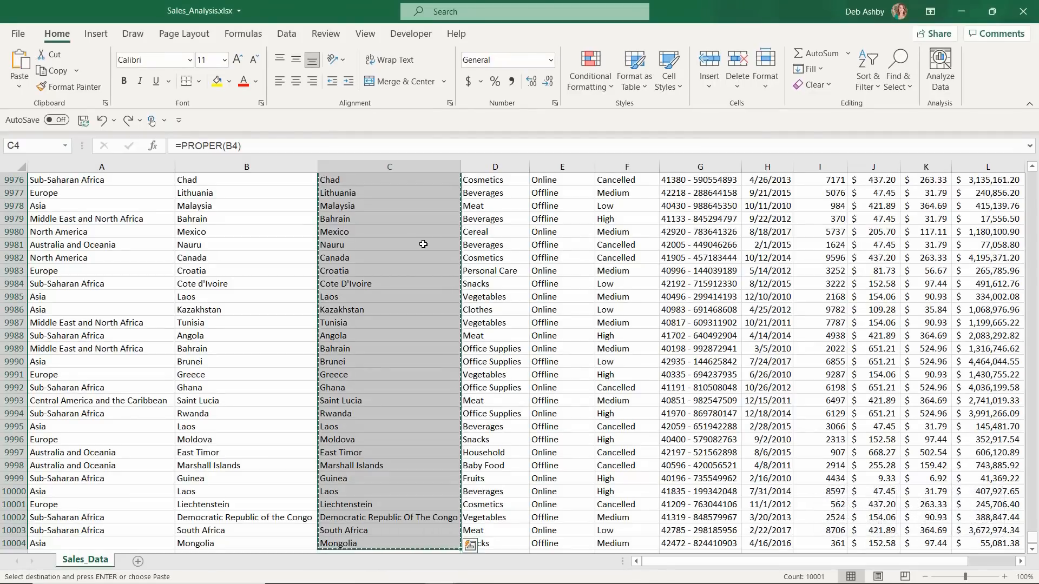
Paste the copied Helper results as values over the Country column, starting at cell B4
{"action": "key", "text": "ctrl+Up"}
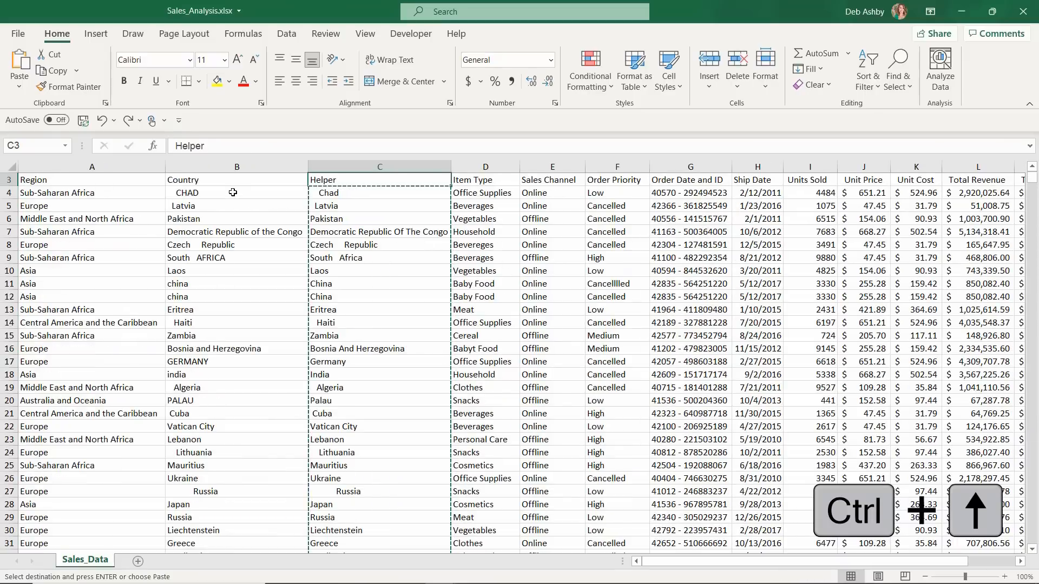
{"action": "left_click", "coordinate": [232, 193]}
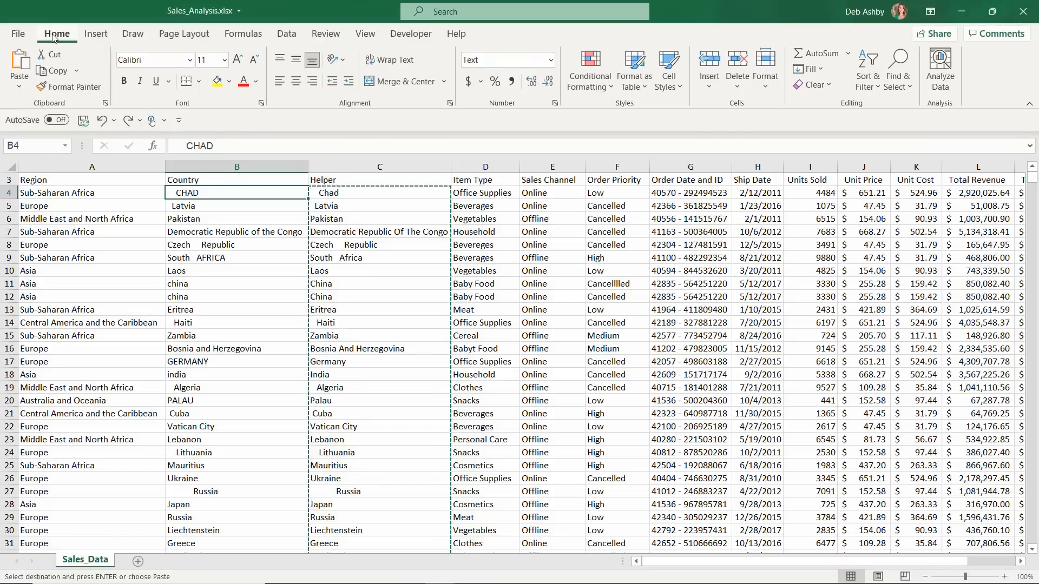
{"action": "left_click", "coordinate": [21, 90]}
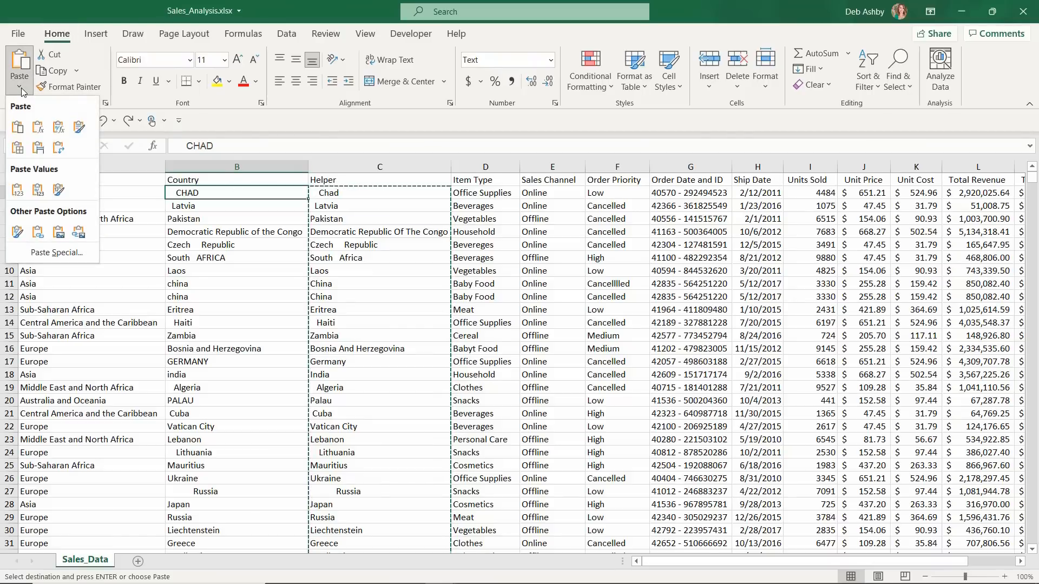
{"action": "left_click", "coordinate": [18, 189]}
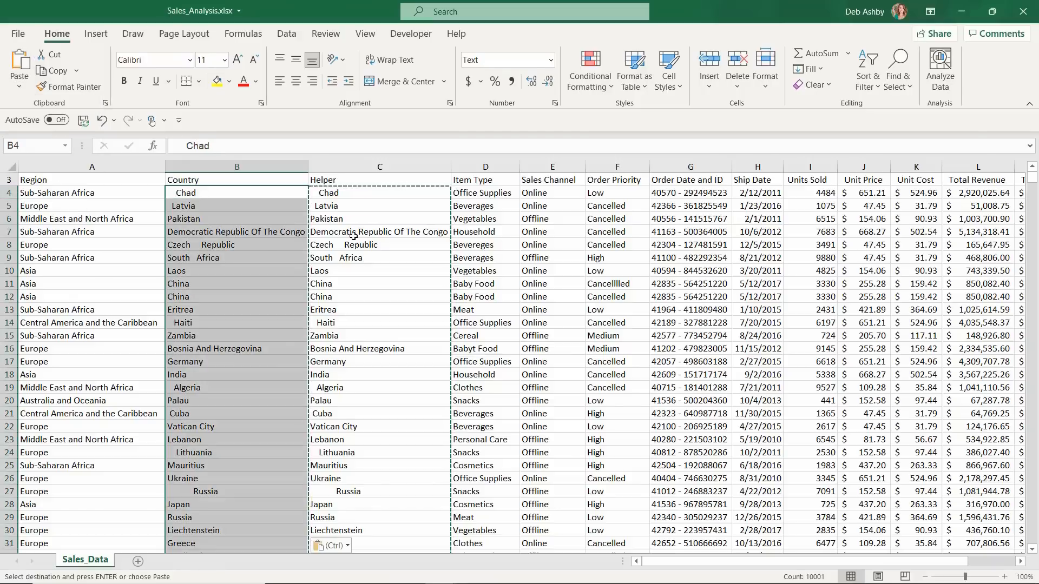
Delete the Helper column from the sheet
{"action": "left_click", "coordinate": [359, 165]}
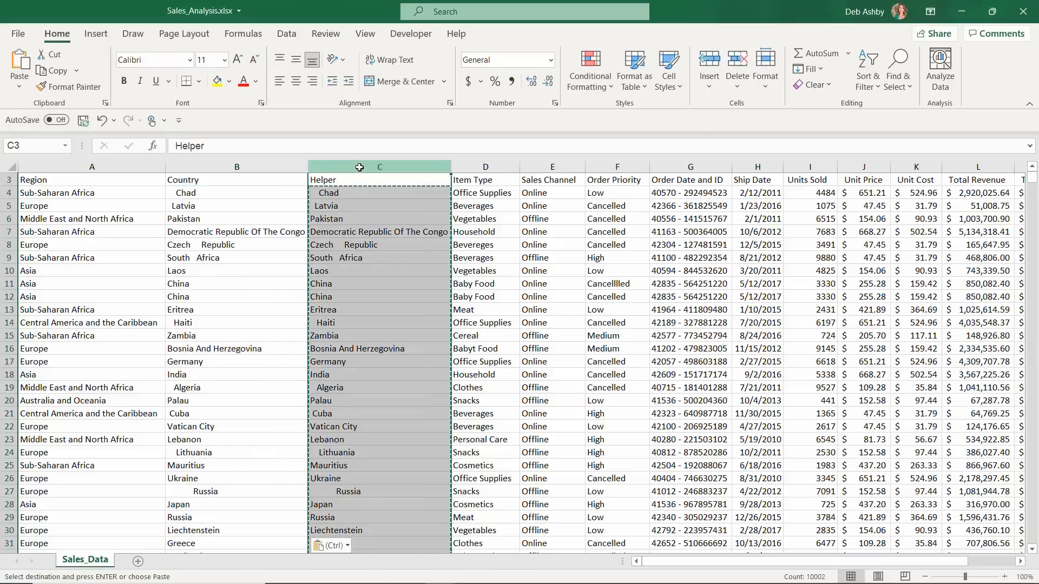
{"action": "right_click", "coordinate": [360, 165]}
{"action": "left_click", "coordinate": [401, 299]}
{"action": "left_click", "coordinate": [247, 258]}
{"action": "scroll", "coordinate": [247, 260], "scroll_direction": "up", "scroll_amount": 1}
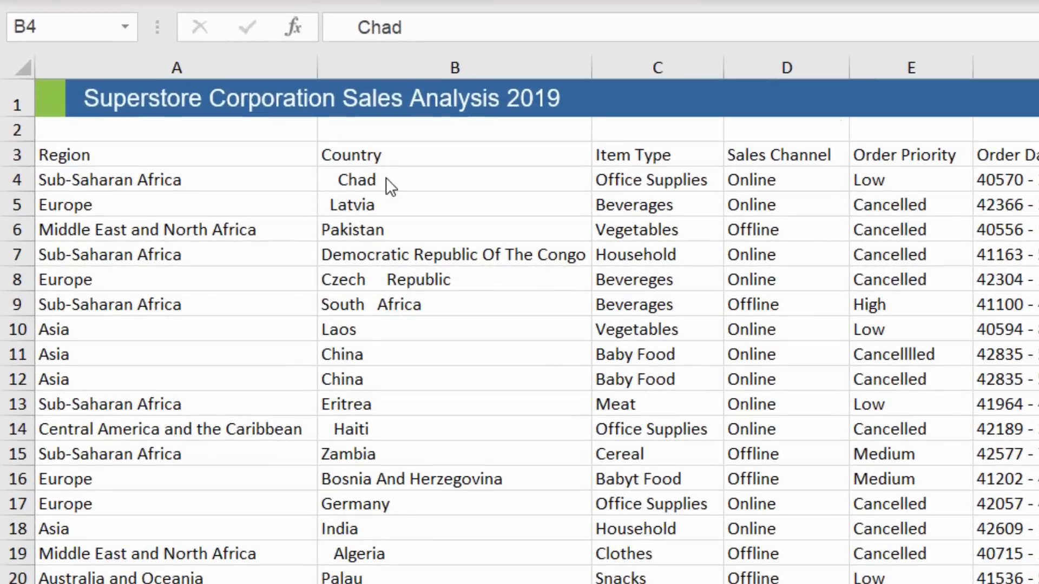
Examine the entries in the Country and Region columns for leading, repeated and trailing spaces
{"action": "left_click", "coordinate": [385, 179]}
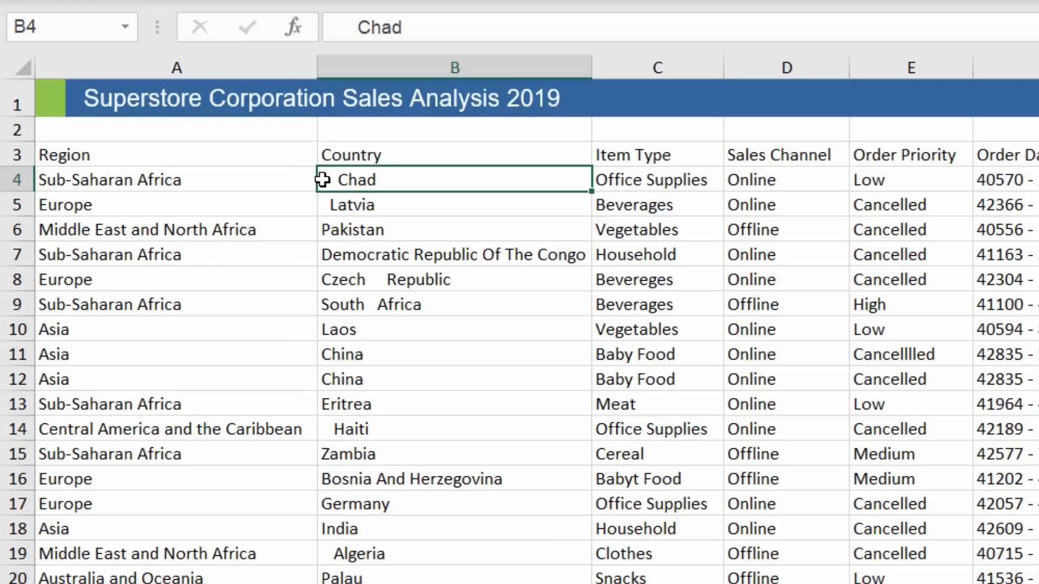
{"action": "left_click", "coordinate": [370, 281]}
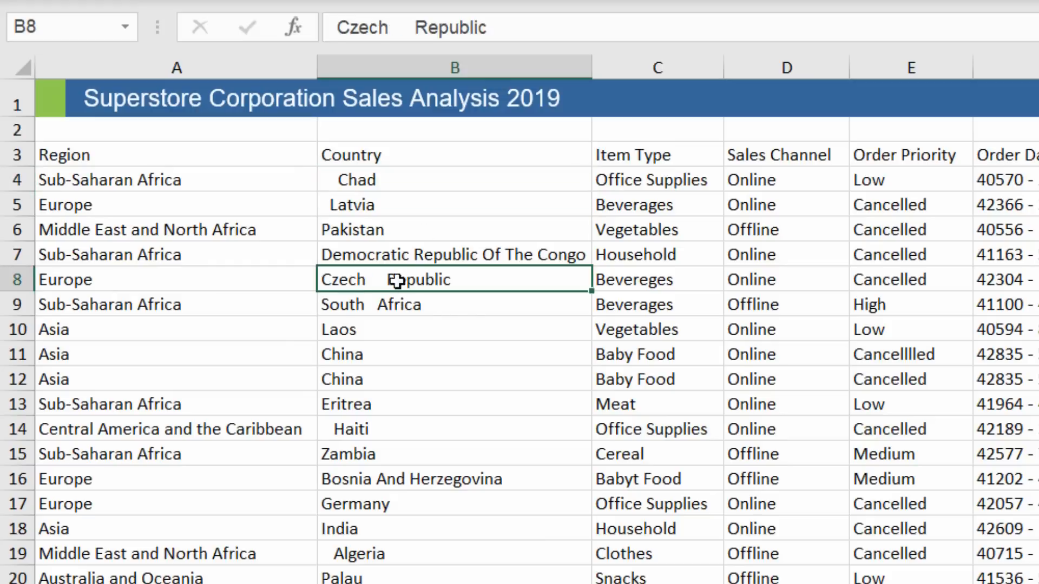
{"action": "left_click", "coordinate": [357, 429]}
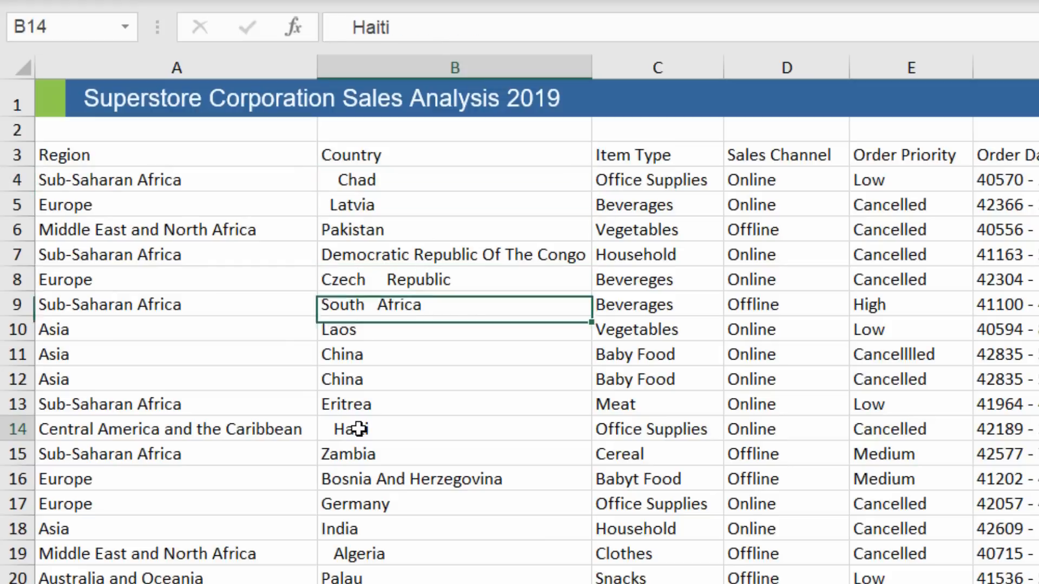
{"action": "left_click", "coordinate": [364, 550]}
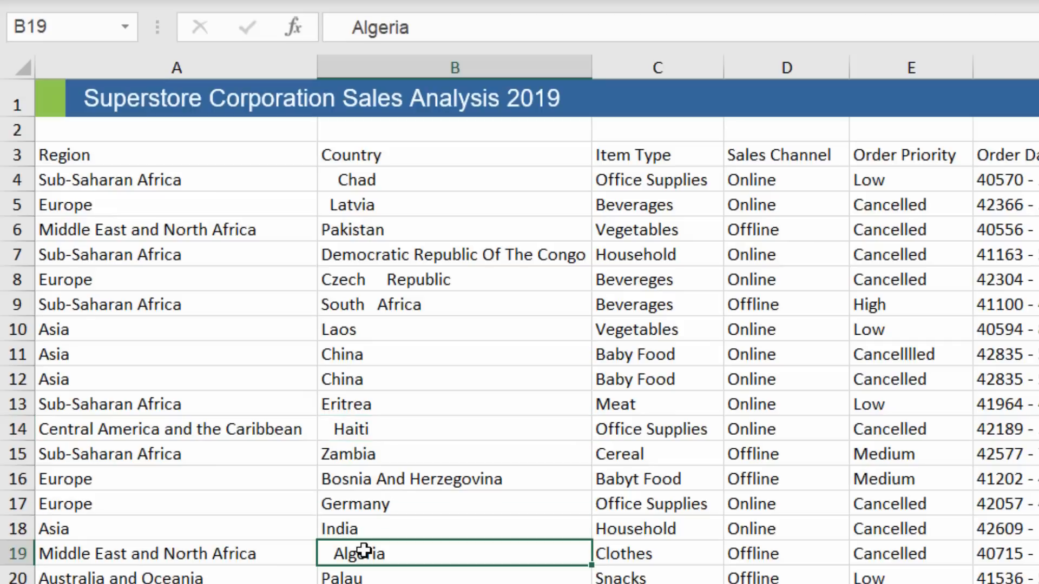
{"action": "left_click", "coordinate": [364, 583]}
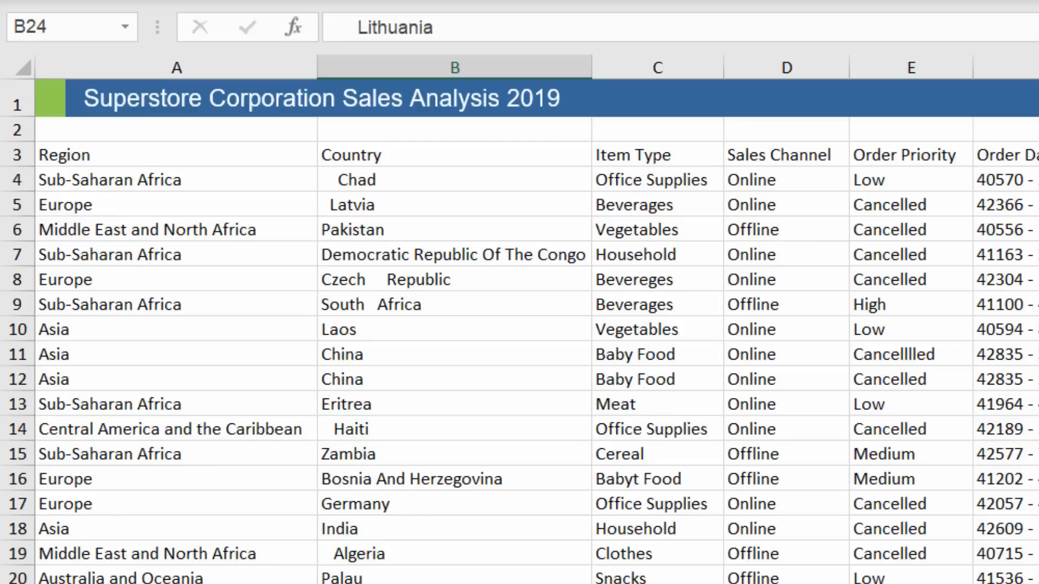
{"action": "left_click", "coordinate": [373, 583]}
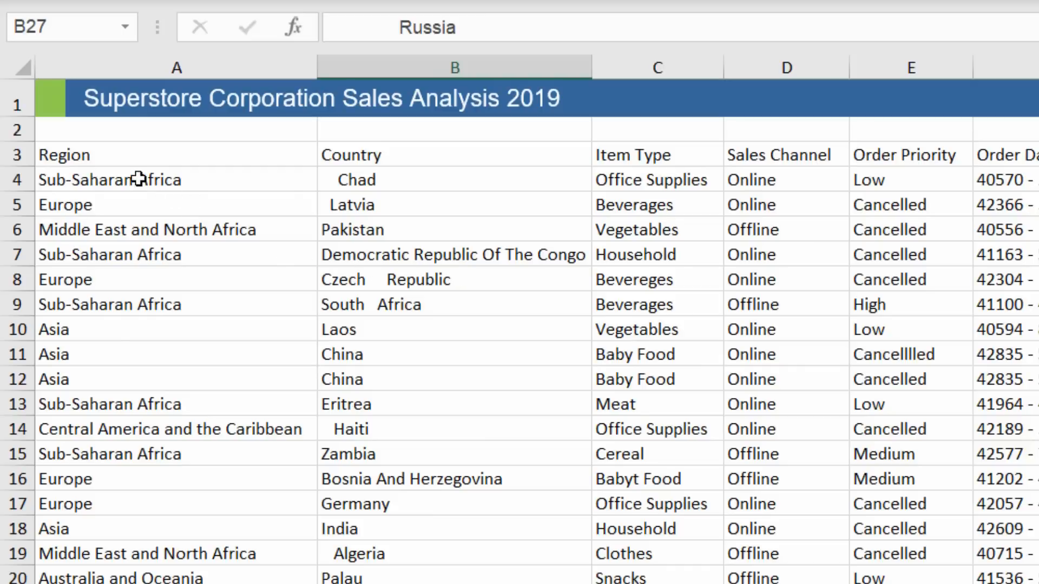
{"action": "left_click_drag", "start_coordinate": [139, 179], "coordinate": [139, 581]}
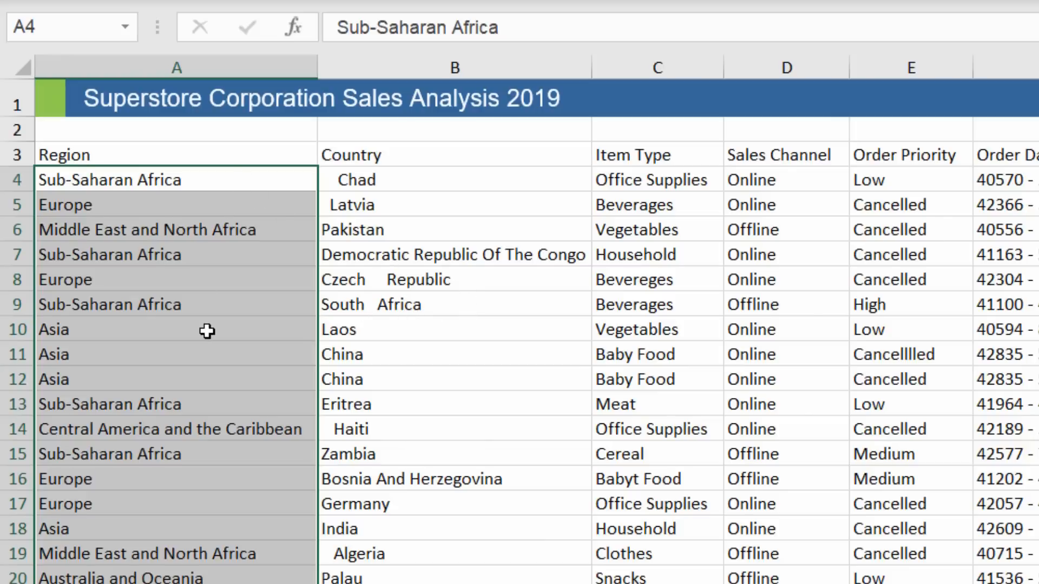
{"action": "double_click", "coordinate": [204, 180]}
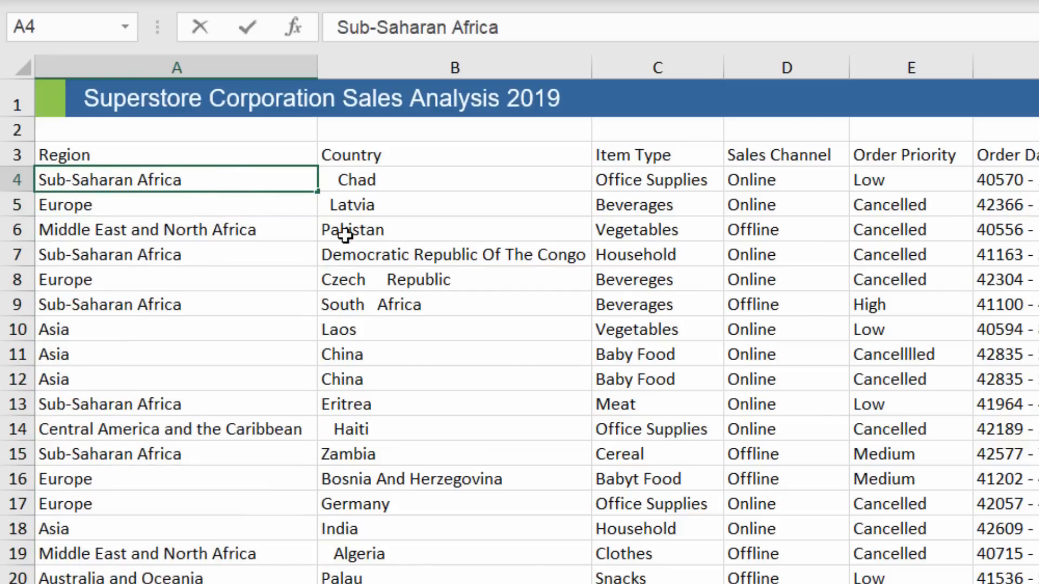
{"action": "left_click", "coordinate": [227, 209]}
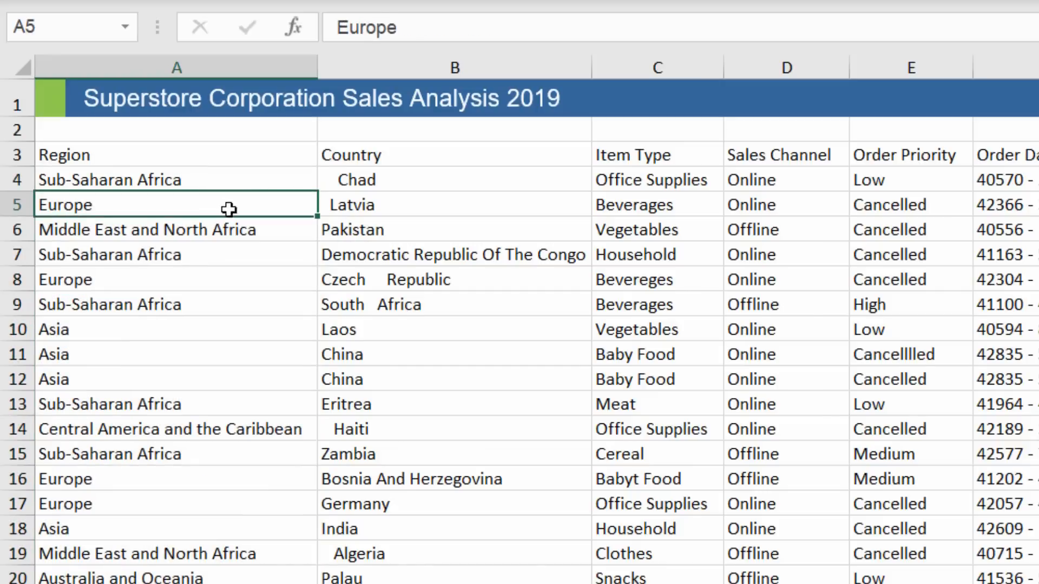
Remove the trailing spaces after Sub-Saharan Africa in cell A4 by hand
{"action": "double_click", "coordinate": [237, 179]}
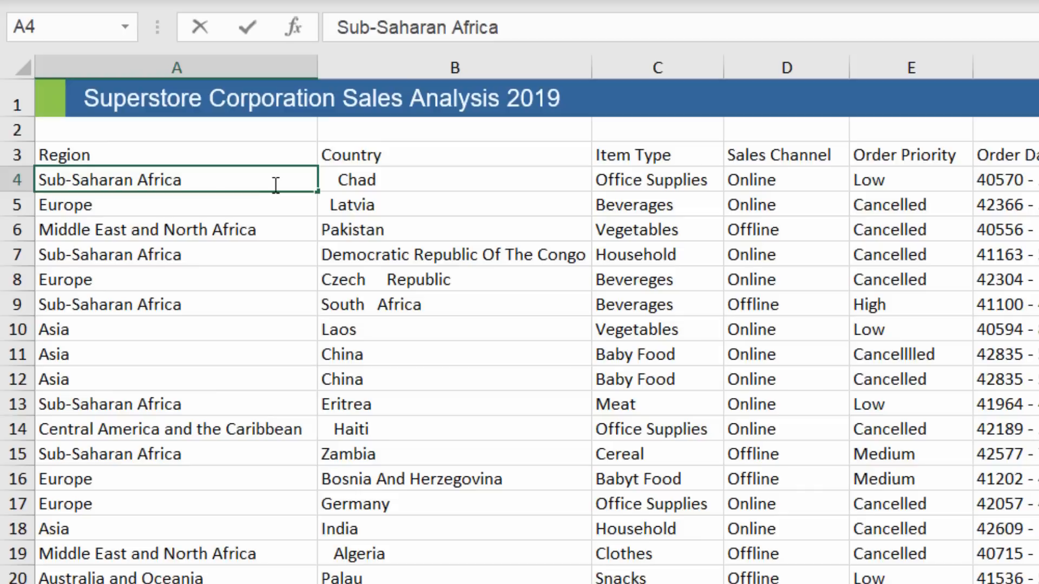
{"action": "key", "text": "BackSpace"}
{"action": "key", "text": "BackSpace"}
{"action": "key", "text": "BackSpace"}
{"action": "key", "text": "BackSpace"}
{"action": "key", "text": "BackSpace"}
{"action": "key", "text": "BackSpace"}
{"action": "key", "text": "BackSpace"}
{"action": "key", "text": "Return"}
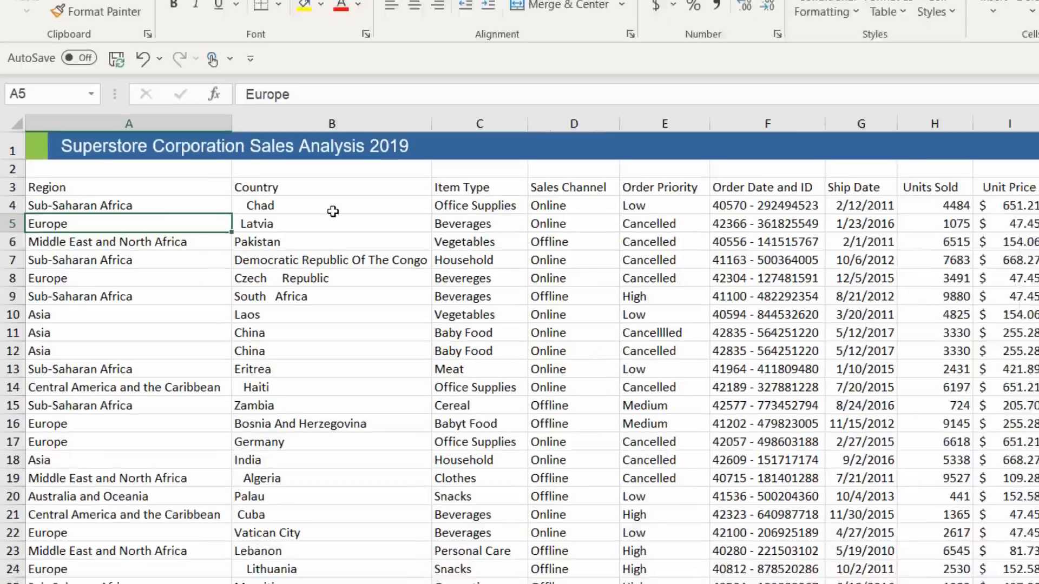
Insert a blank column between the Country and Item Type columns
{"action": "left_click", "coordinate": [456, 188]}
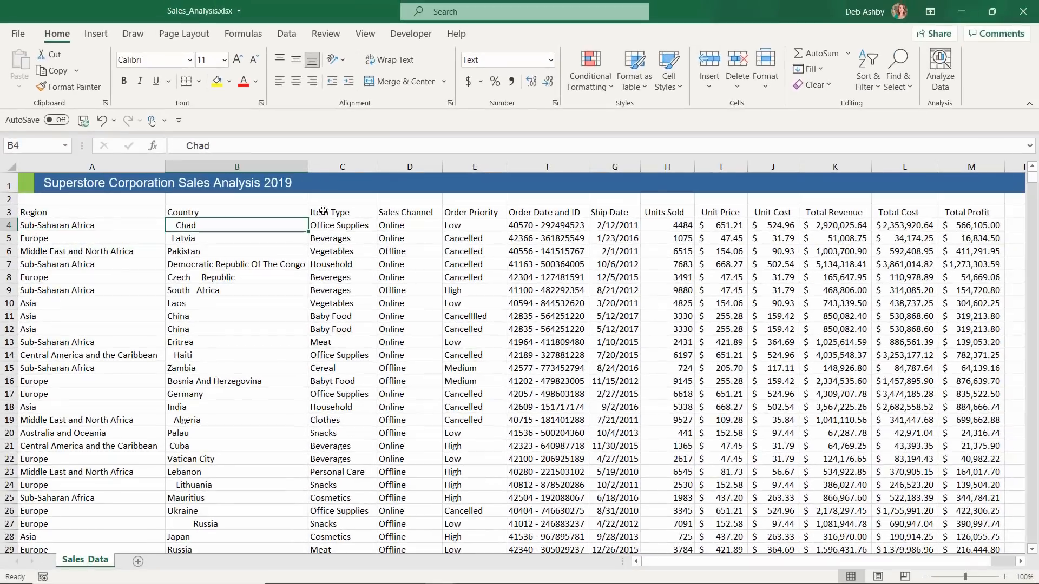
{"action": "left_click", "coordinate": [327, 165]}
{"action": "right_click", "coordinate": [326, 165]}
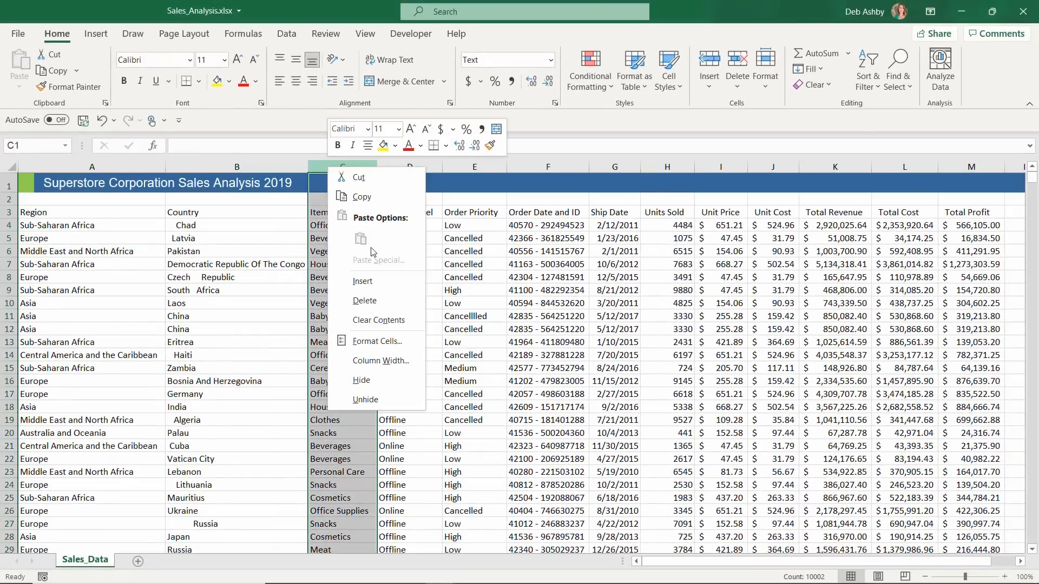
{"action": "left_click", "coordinate": [370, 282]}
{"action": "left_click", "coordinate": [379, 212]}
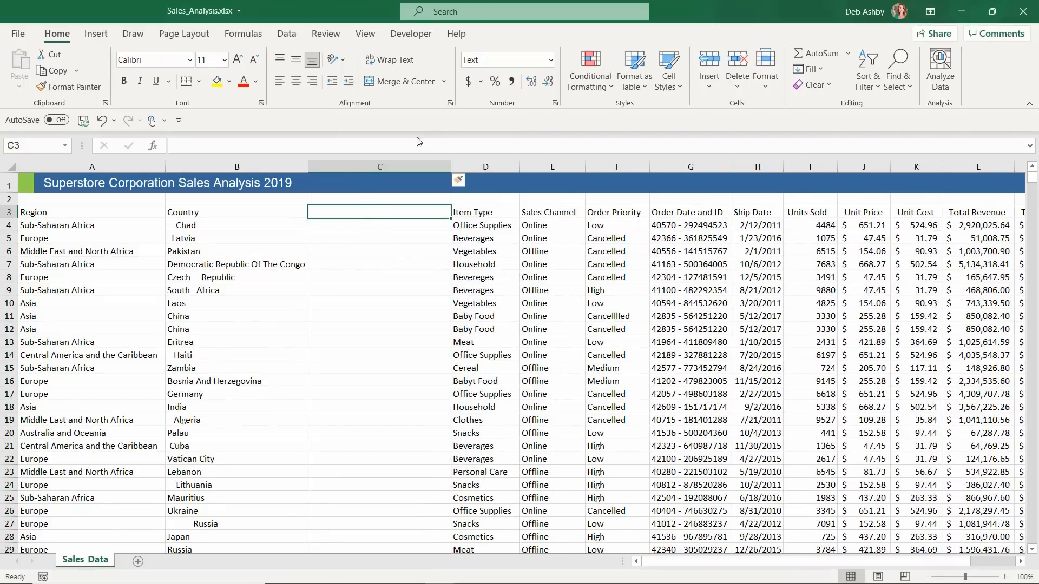
Set the number format of the whole blank column C to General
{"action": "left_click", "coordinate": [374, 167]}
{"action": "left_click", "coordinate": [550, 59]}
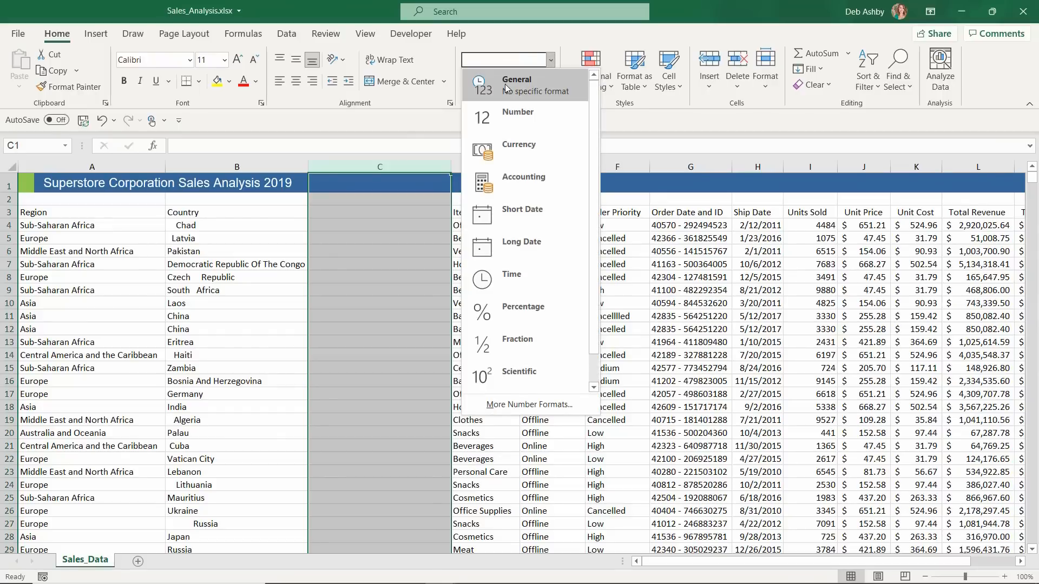
{"action": "left_click", "coordinate": [507, 88]}
{"action": "left_click", "coordinate": [527, 303]}
{"action": "left_click", "coordinate": [324, 225]}
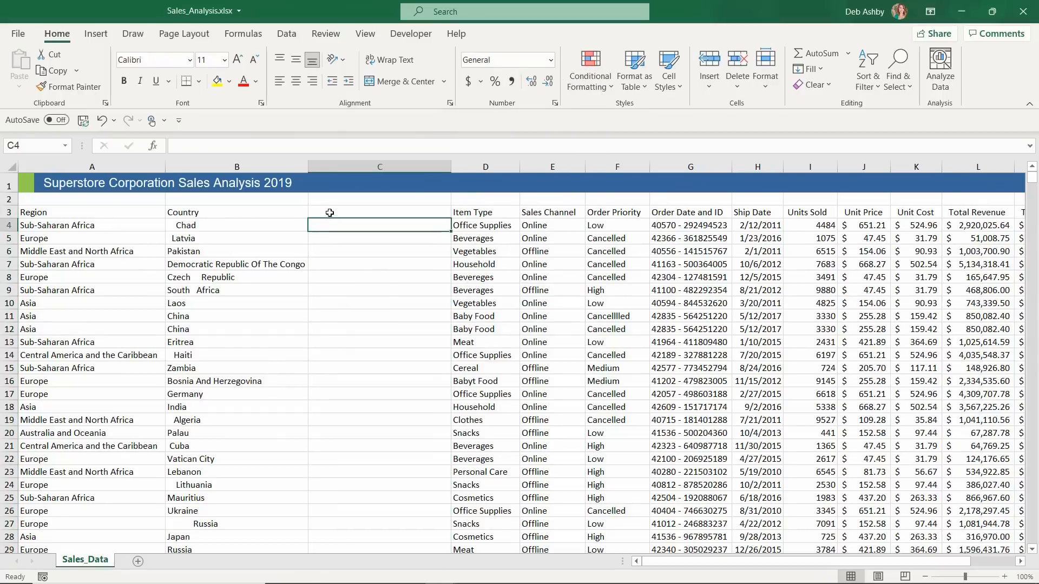
Enter the heading Helper in cell C3
{"action": "left_click", "coordinate": [329, 213]}
{"action": "type", "text": "Helper"}
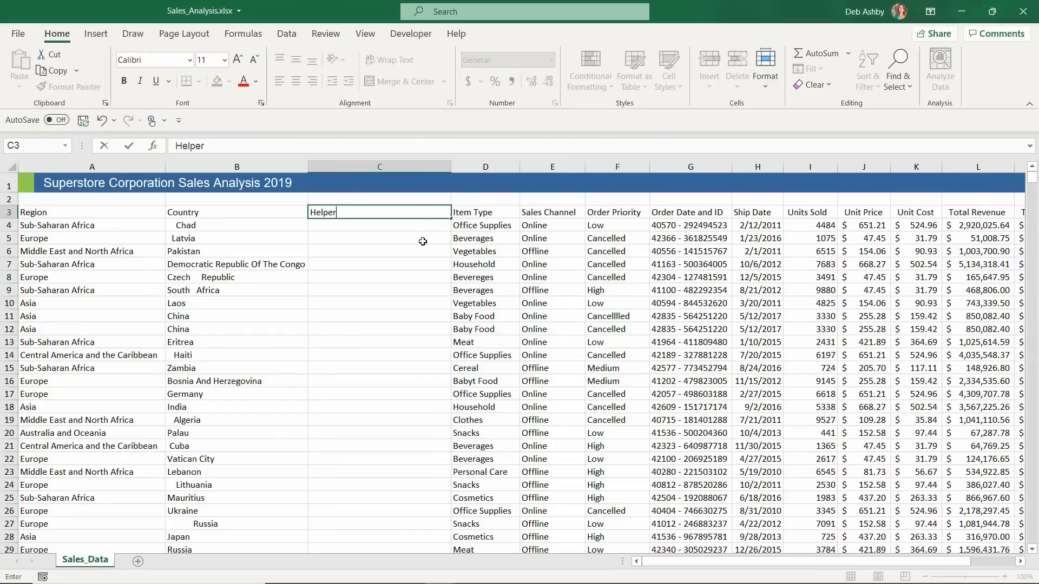
{"action": "left_click", "coordinate": [507, 252]}
Enter the formula =TRIM(B4) in cell C4 to strip the extra spaces from the first country name
{"action": "left_click", "coordinate": [375, 229]}
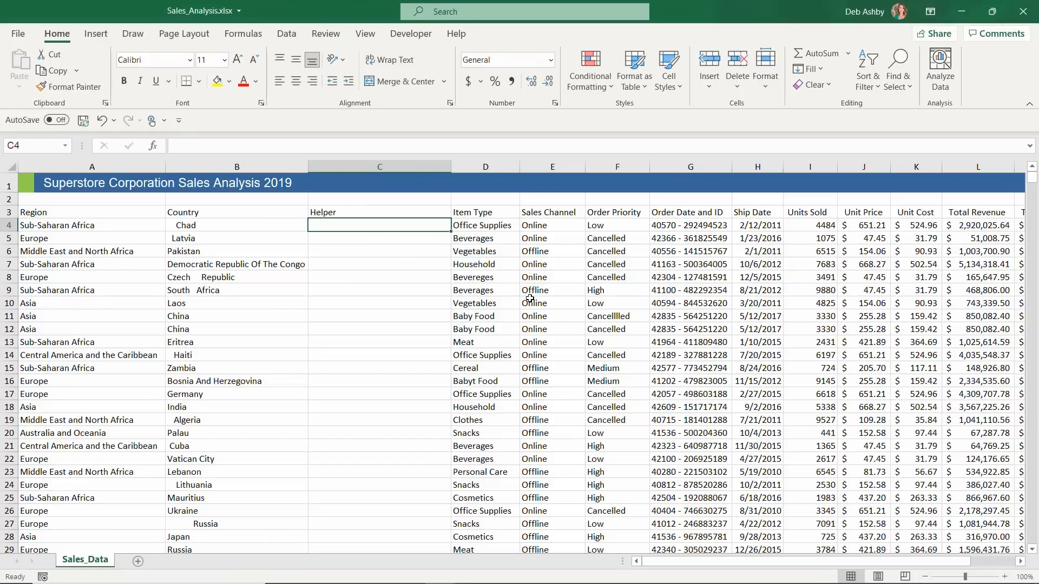
{"action": "type", "text": "=TRIM"}
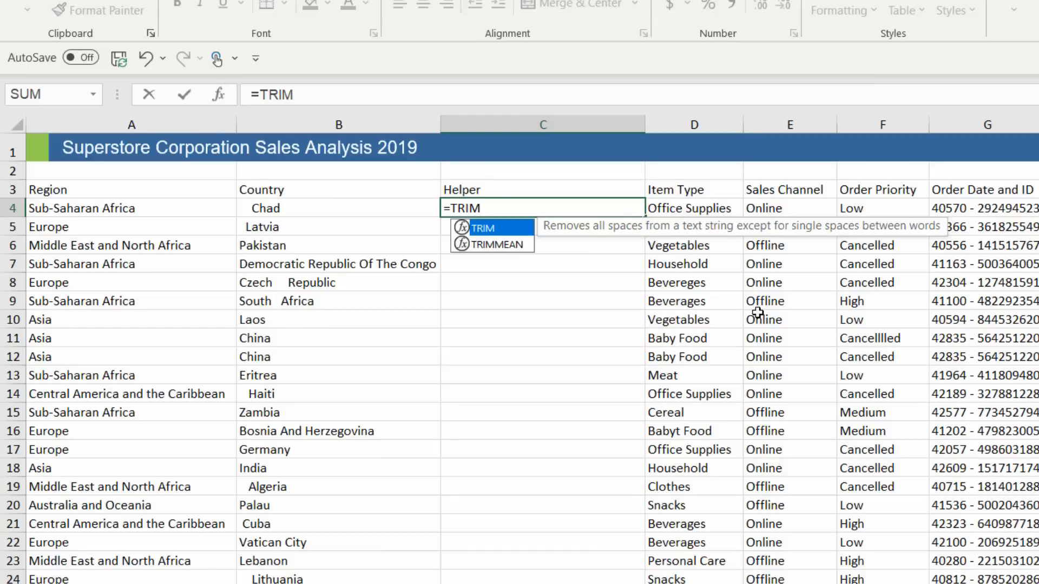
{"action": "key", "text": "BackSpace"}
{"action": "key", "text": "Tab"}
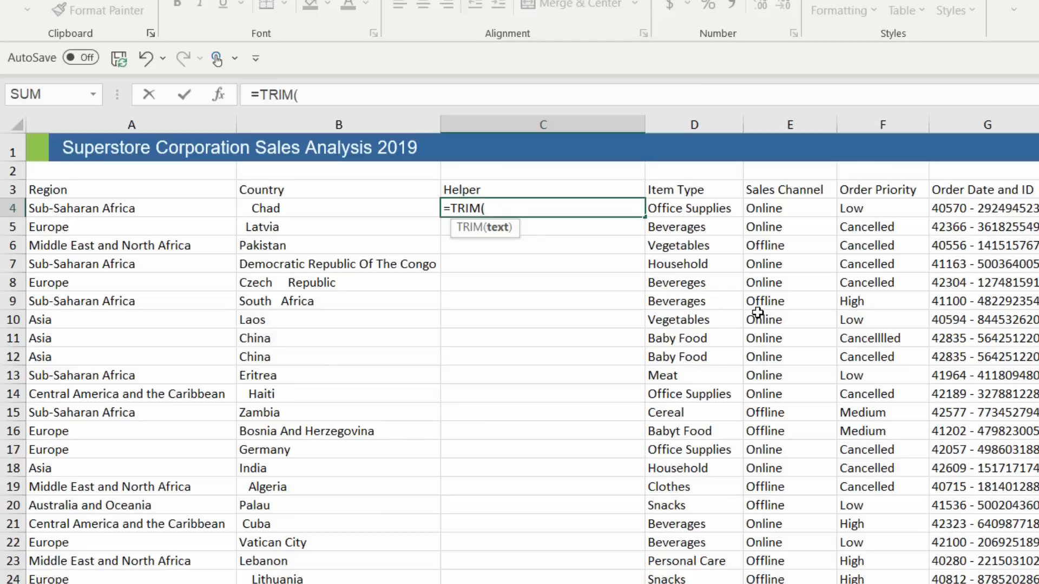
{"action": "left_click", "coordinate": [344, 210]}
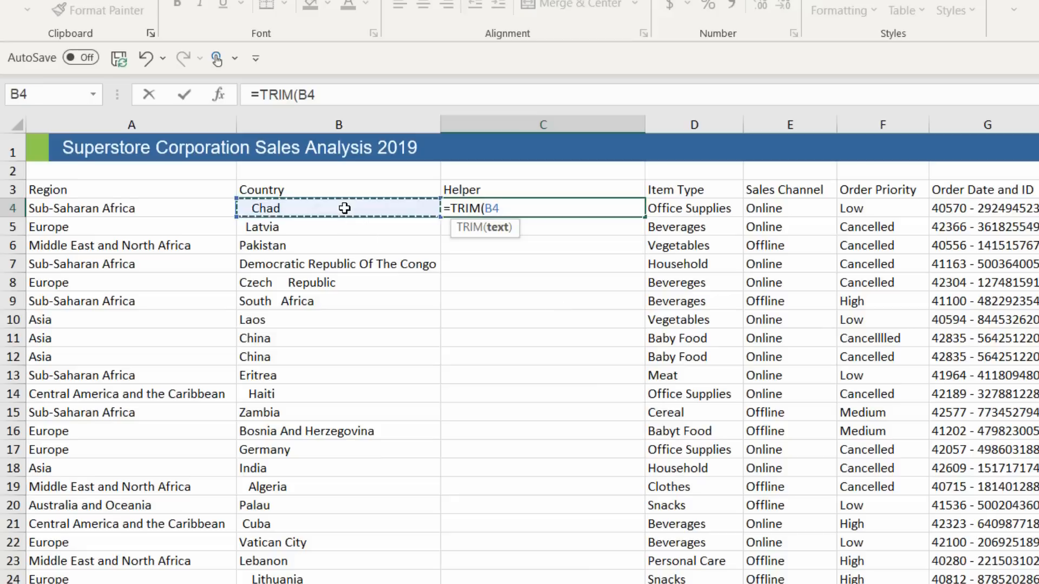
{"action": "type", "text": ")"}
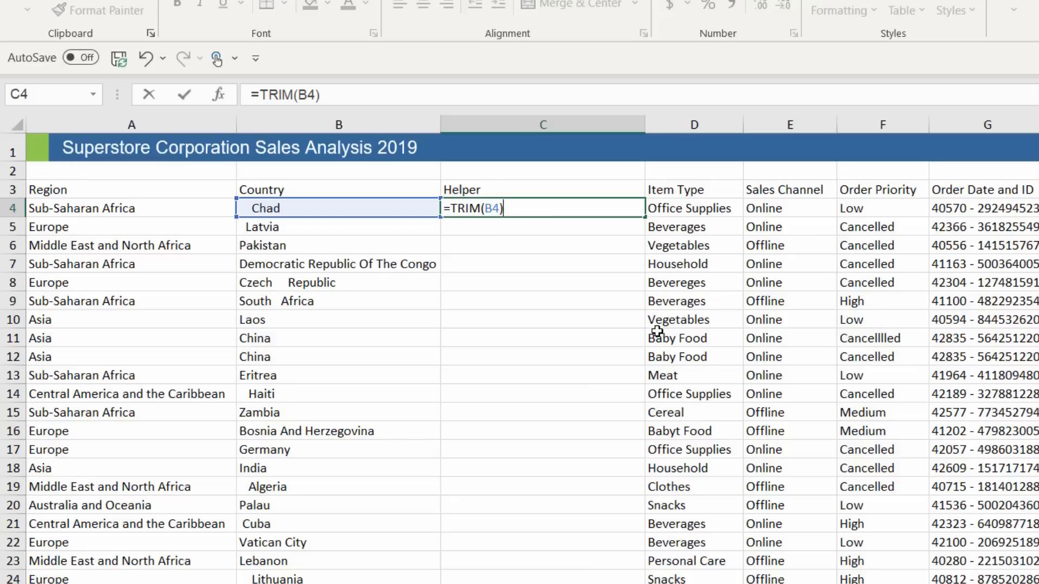
{"action": "key", "text": "Return"}
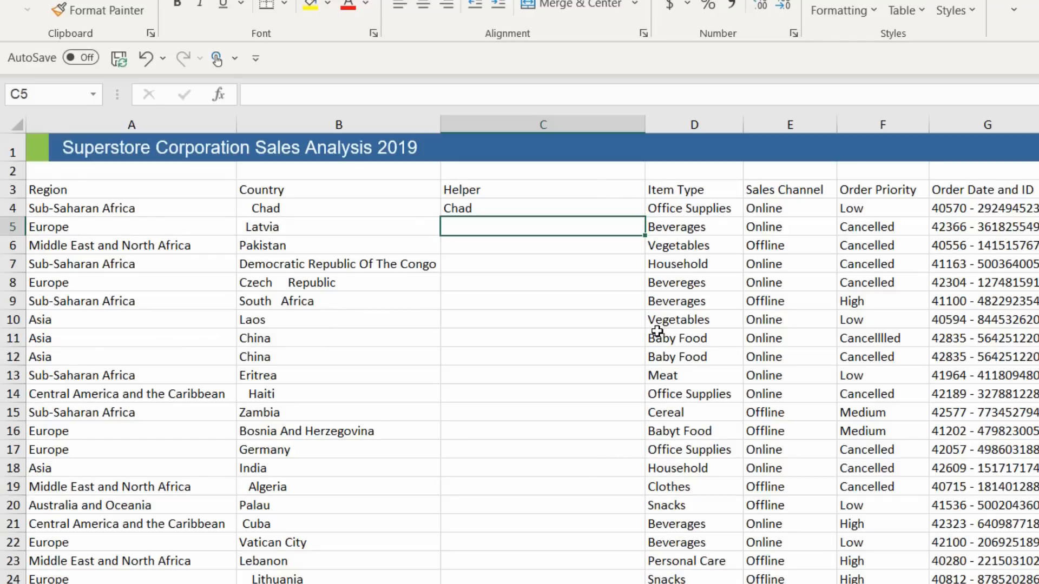
Fill the =TRIM(B4) formula from C4 down the whole Helper column
{"action": "left_click", "coordinate": [532, 209]}
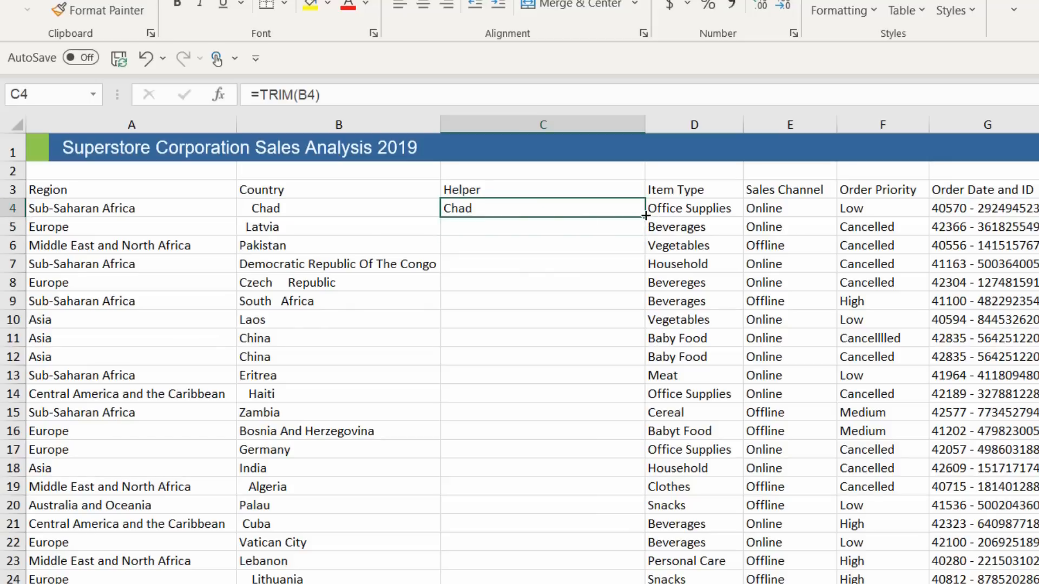
{"action": "double_click", "coordinate": [548, 202]}
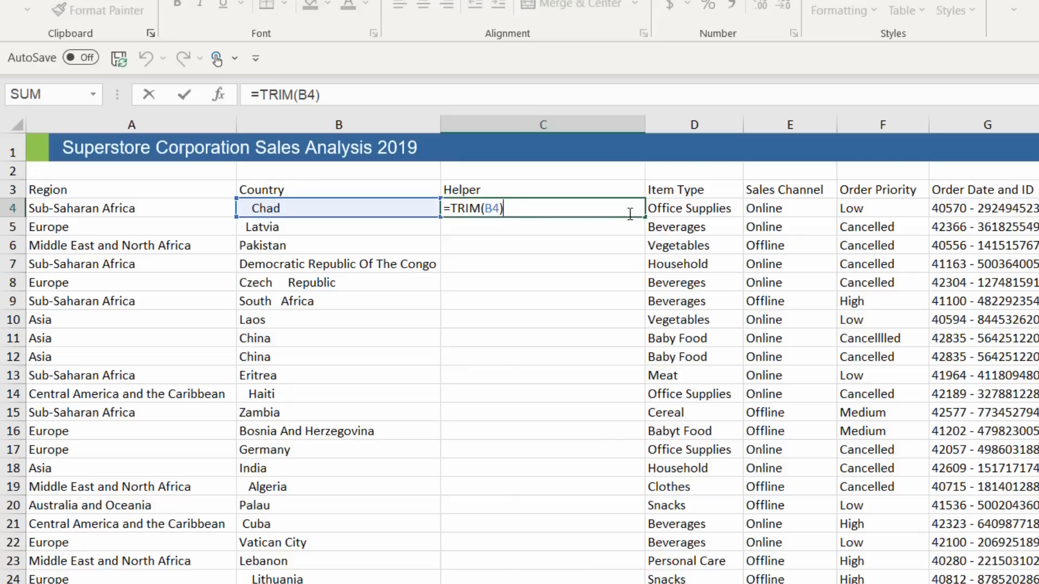
{"action": "key", "text": "ctrl+Return"}
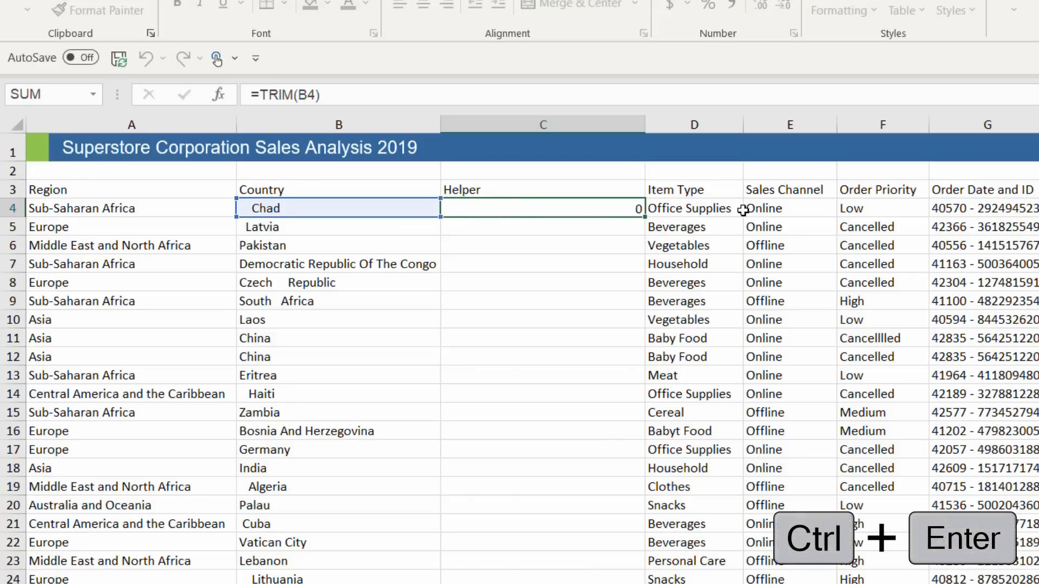
{"action": "double_click", "coordinate": [645, 217]}
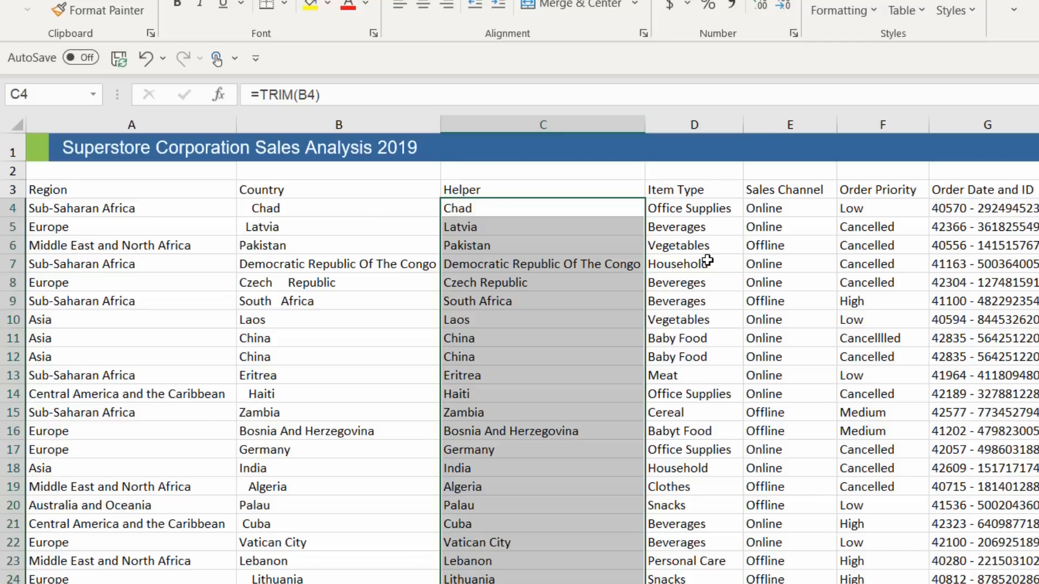
Wrap the formula in C4 as =CLEAN(TRIM(B4)) and fill it down the Helper column
{"action": "double_click", "coordinate": [509, 210]}
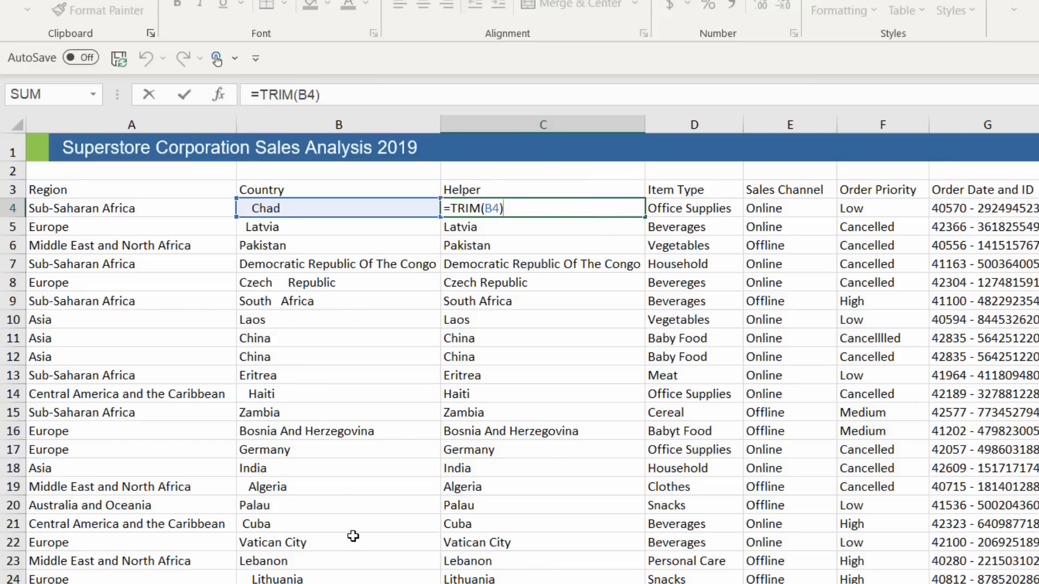
{"action": "left_click", "coordinate": [454, 208]}
{"action": "type", "text": "CLEAN("}
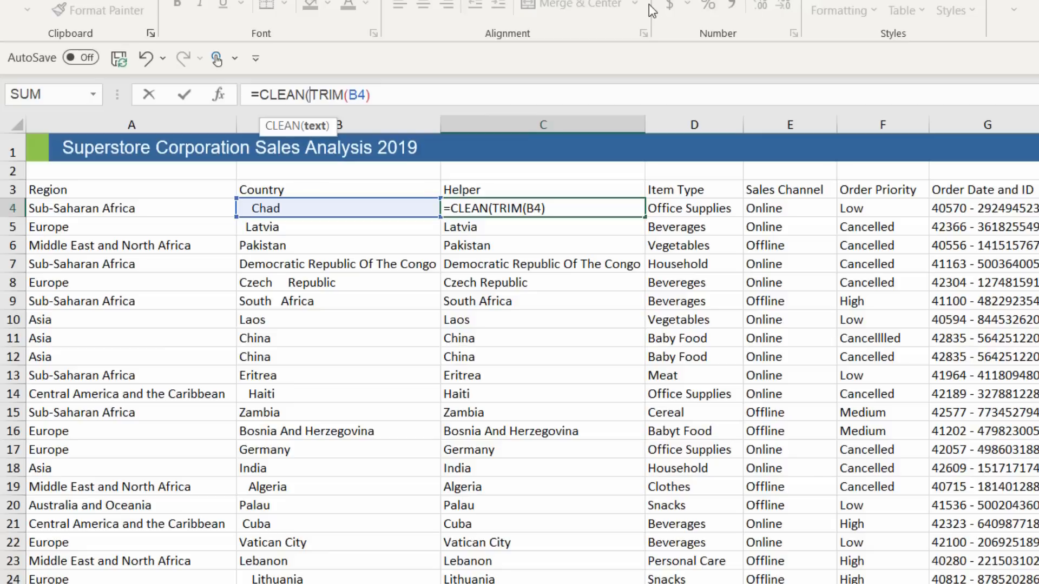
{"action": "left_click", "coordinate": [377, 95]}
{"action": "type", "text": ")"}
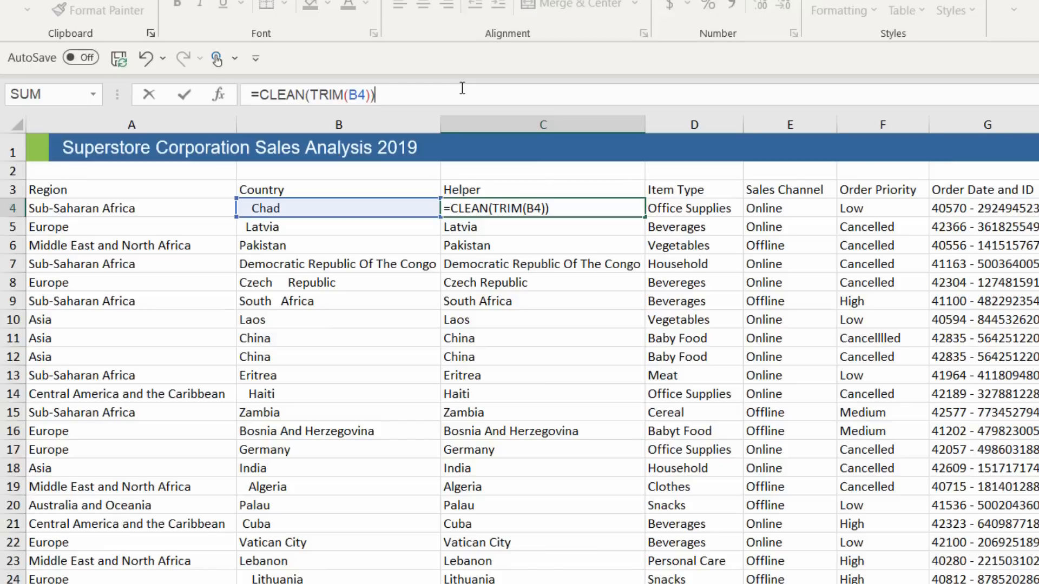
{"action": "key", "text": "ctrl+Return"}
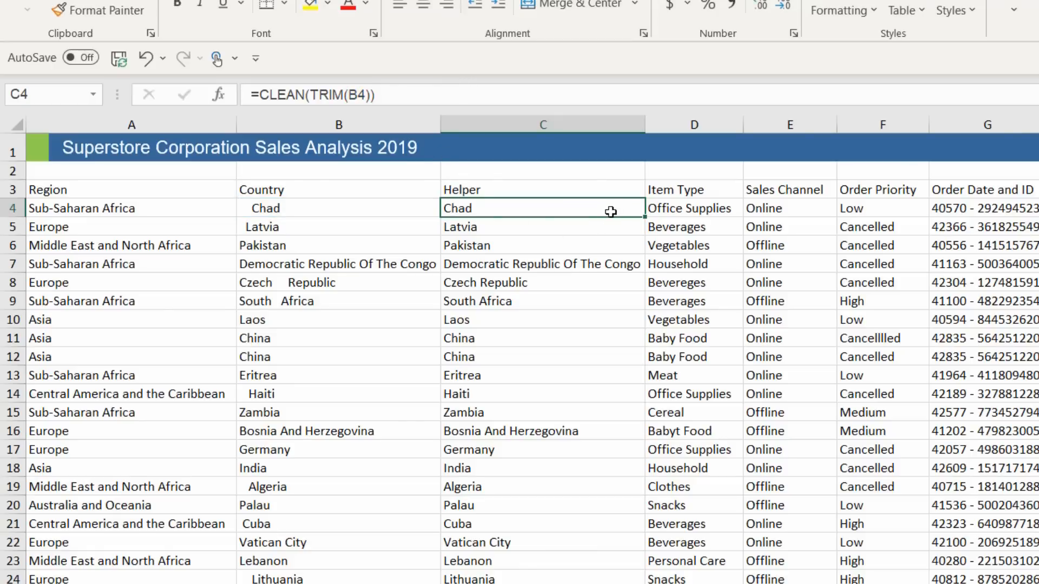
{"action": "double_click", "coordinate": [645, 217]}
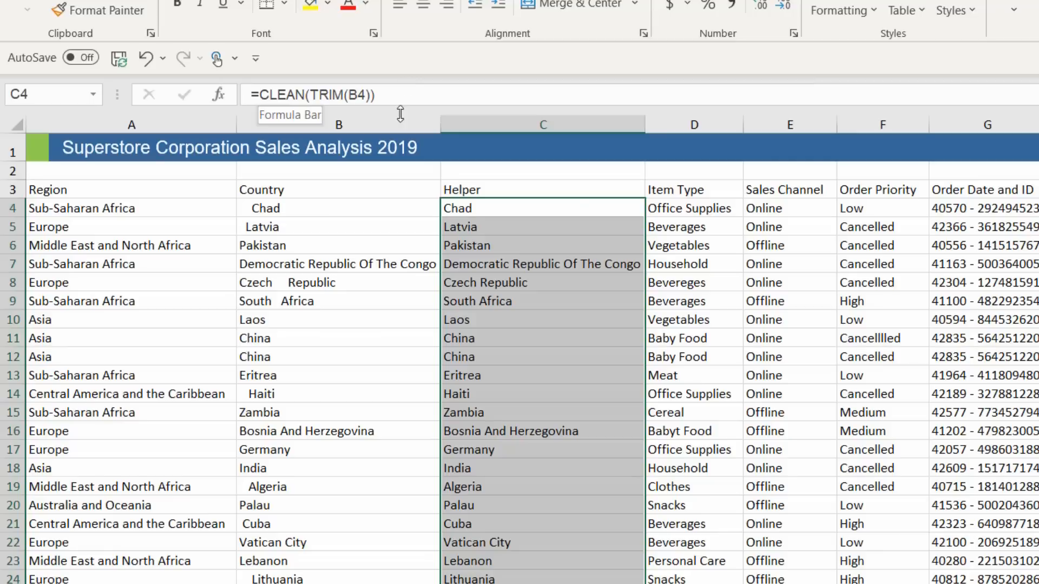
Extend the formula in C4 to =UPPER(CLEAN(TRIM(B4))) and fill it down the Helper column
{"action": "left_click", "coordinate": [517, 209]}
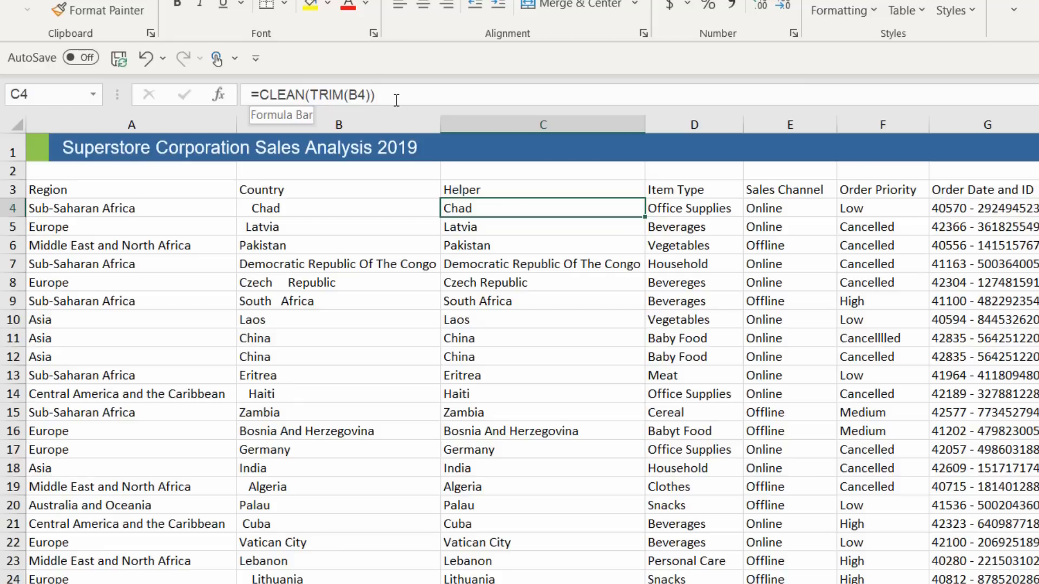
{"action": "left_click", "coordinate": [269, 97]}
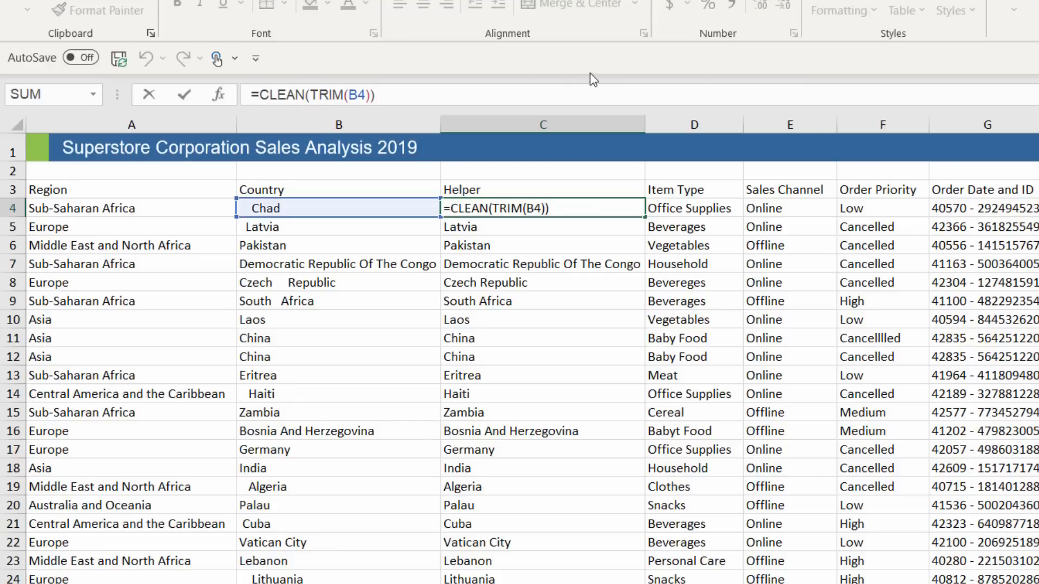
{"action": "type", "text": "UPPER"}
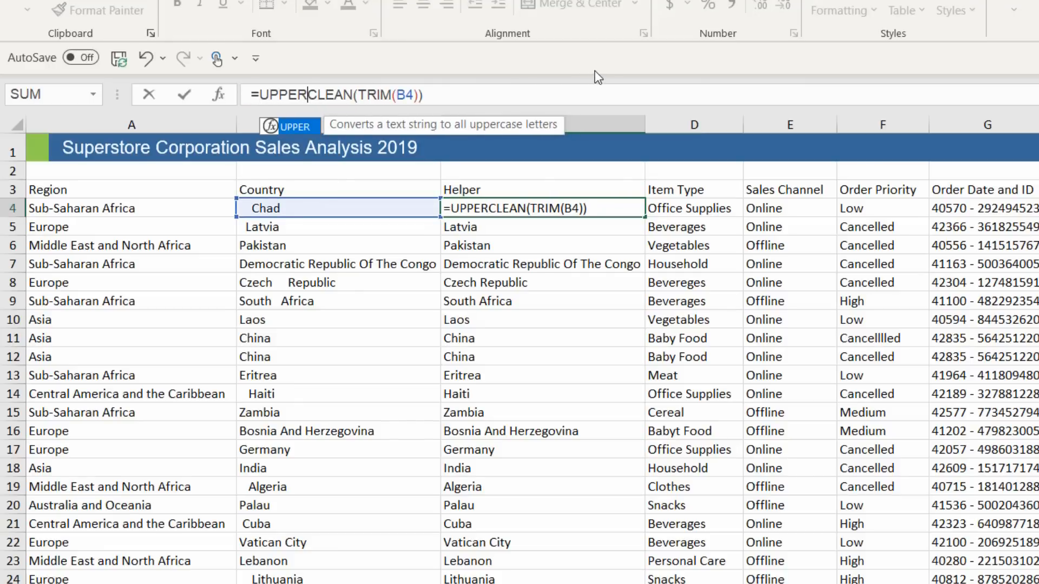
{"action": "type", "text": "("}
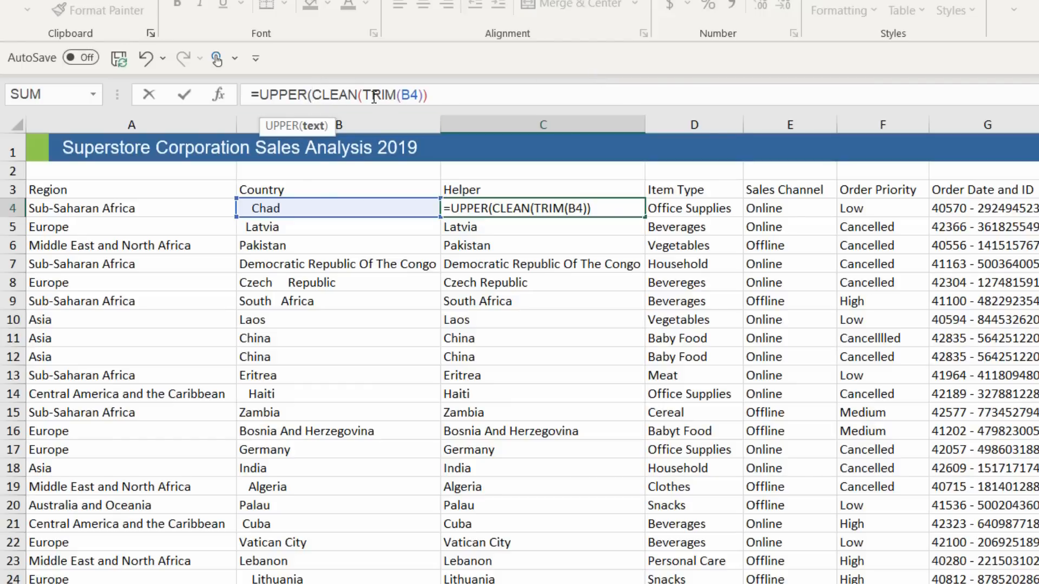
{"action": "left_click", "coordinate": [443, 94]}
{"action": "type", "text": ")"}
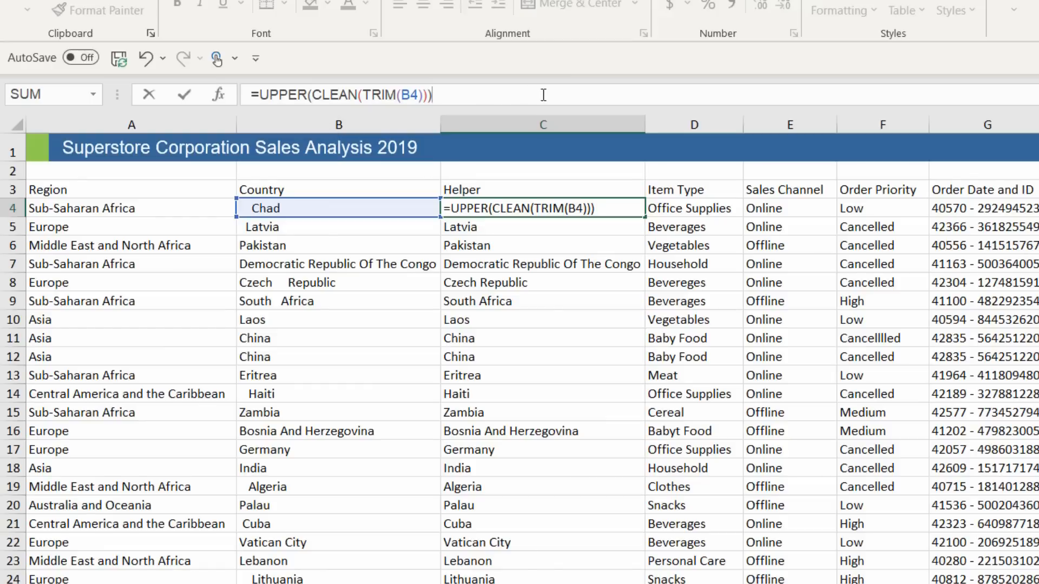
{"action": "key", "text": "Return"}
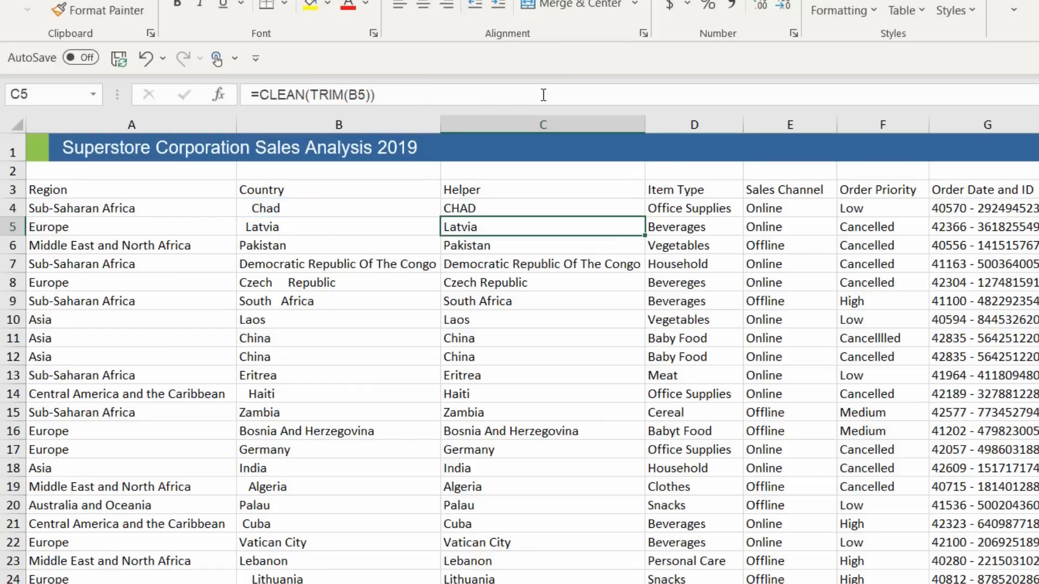
{"action": "left_click", "coordinate": [563, 208]}
{"action": "double_click", "coordinate": [645, 216]}
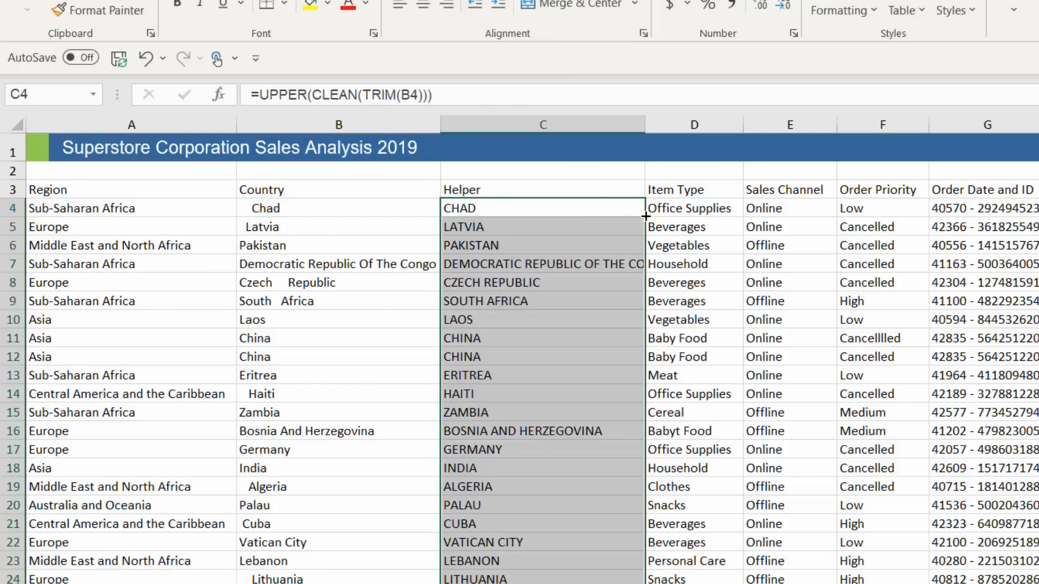
Replace UPPER with PROPER in C4 to make =PROPER(CLEAN(TRIM(B4))), and fill it down the Helper column
{"action": "left_click", "coordinate": [528, 204]}
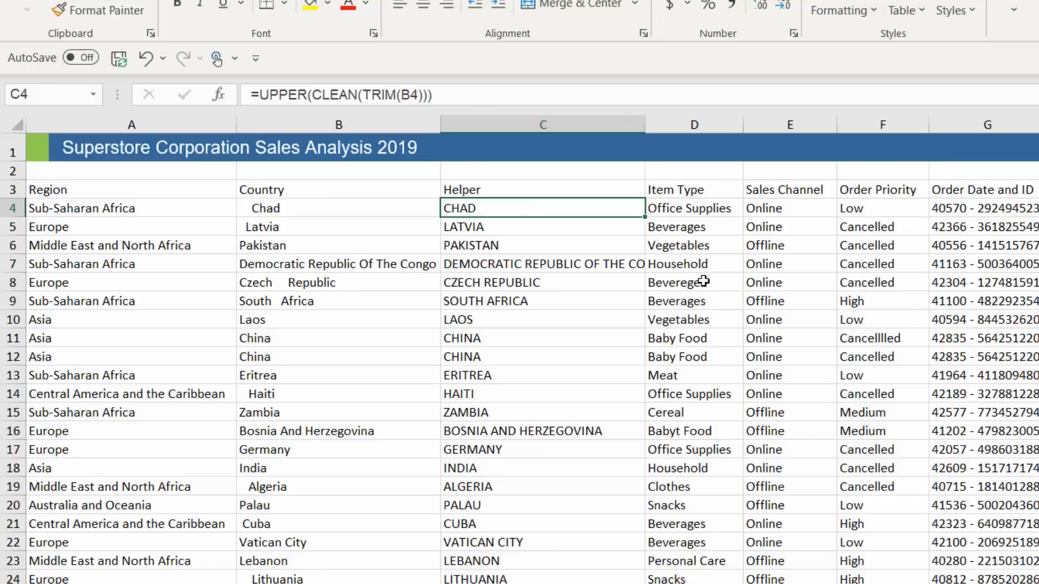
{"action": "left_click", "coordinate": [274, 89]}
{"action": "double_click", "coordinate": [274, 89]}
{"action": "type", "text": "PR"}
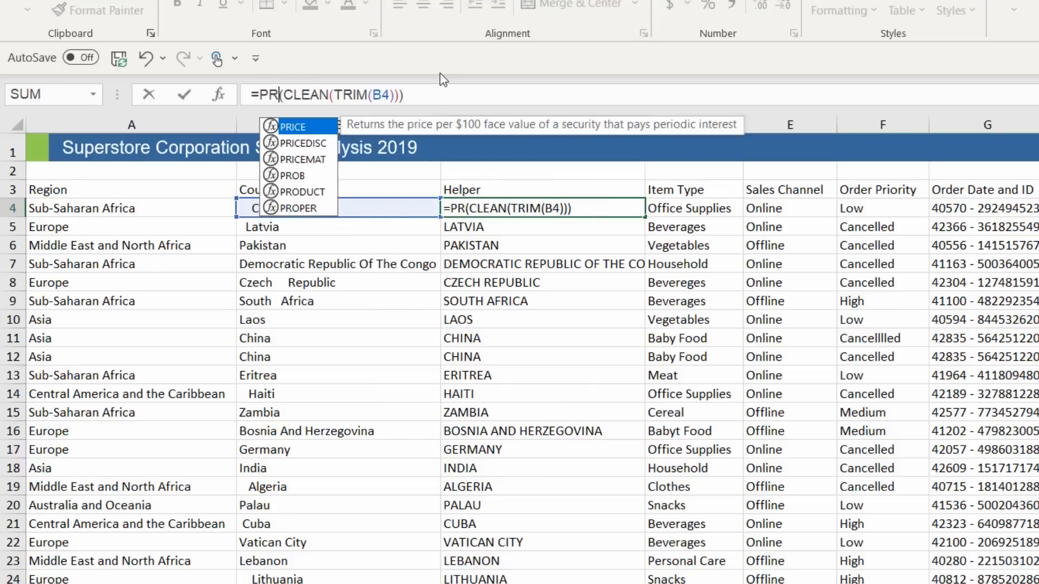
{"action": "type", "text": "OPER"}
{"action": "key", "text": "Return"}
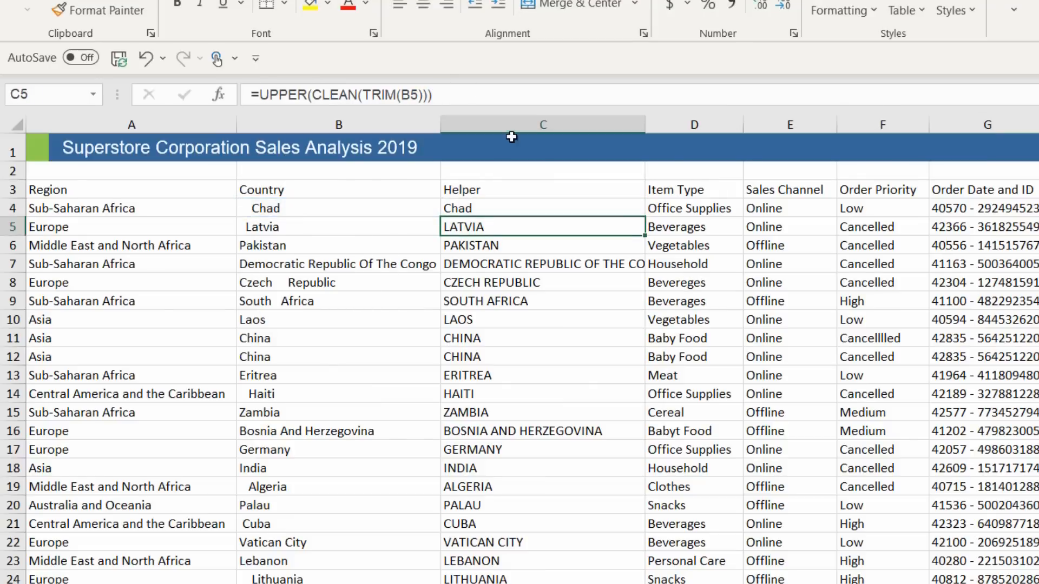
{"action": "left_click", "coordinate": [483, 208]}
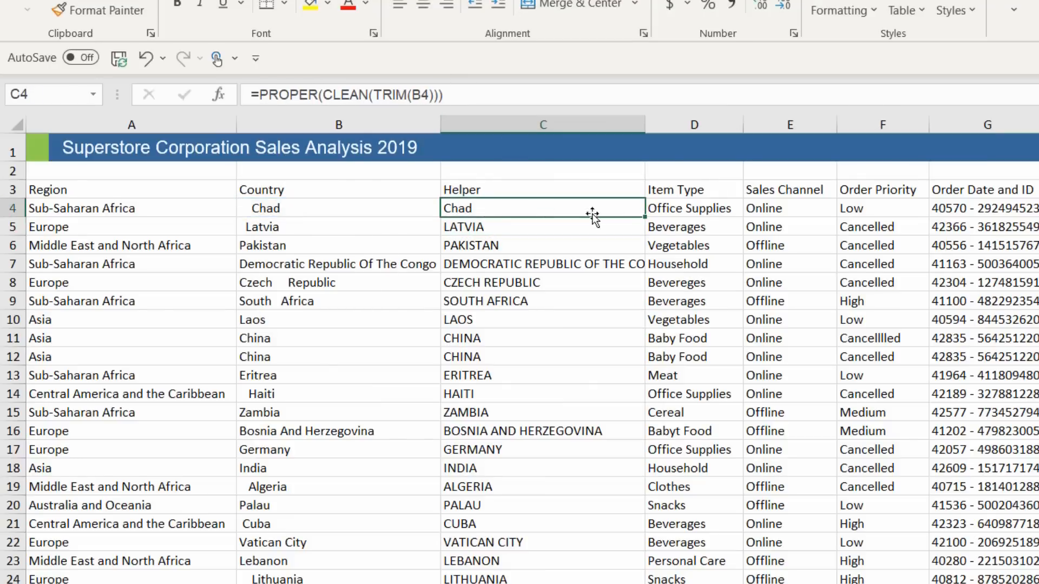
{"action": "double_click", "coordinate": [645, 216]}
{"action": "left_click", "coordinate": [524, 302]}
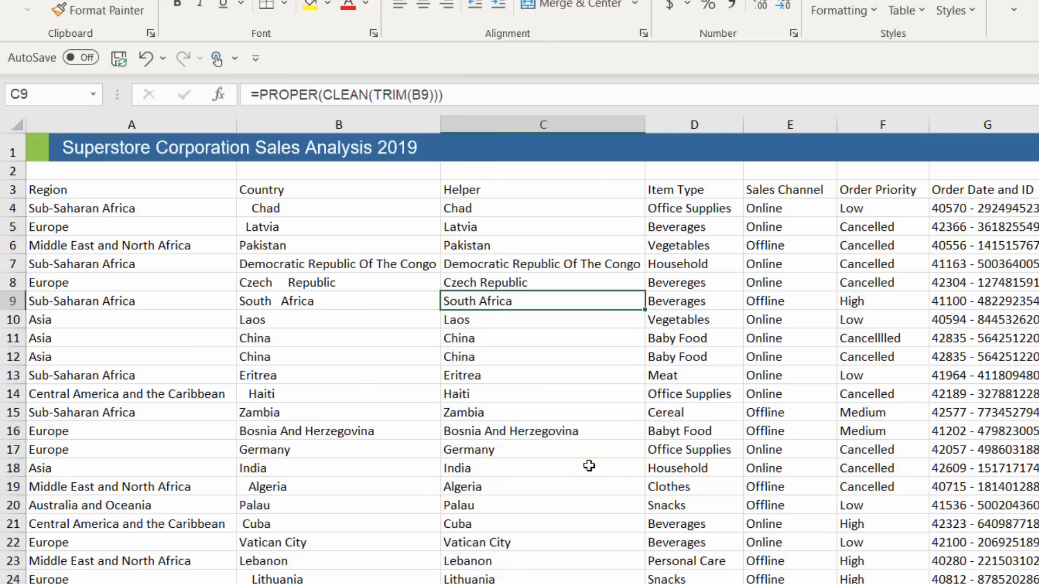
Copy all the cleaned country names from C4 downward and paste them as values over the Country column, starting at B4
{"action": "left_click", "coordinate": [522, 210]}
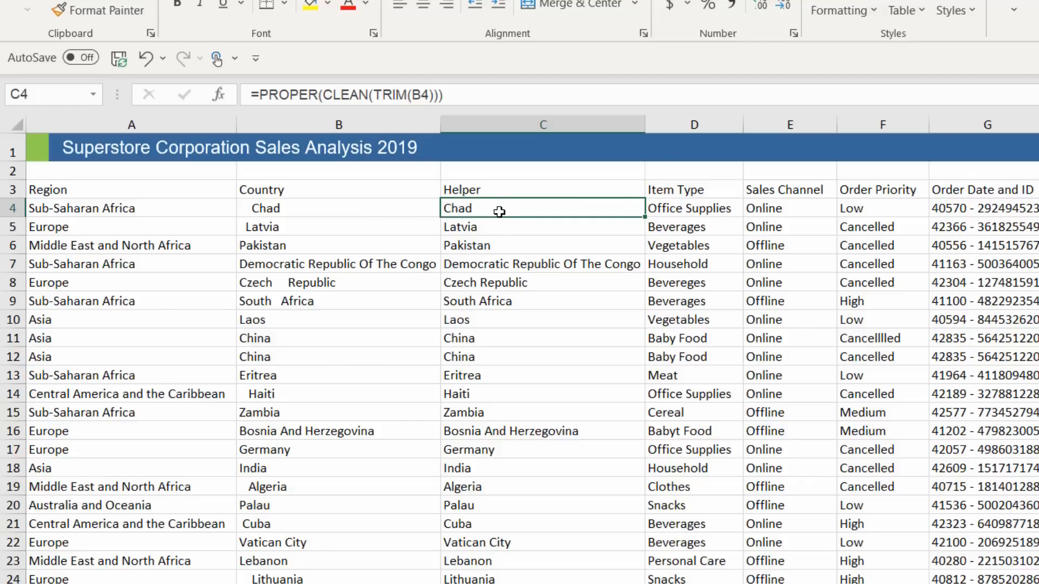
{"action": "key", "text": "ctrl+shift+Down"}
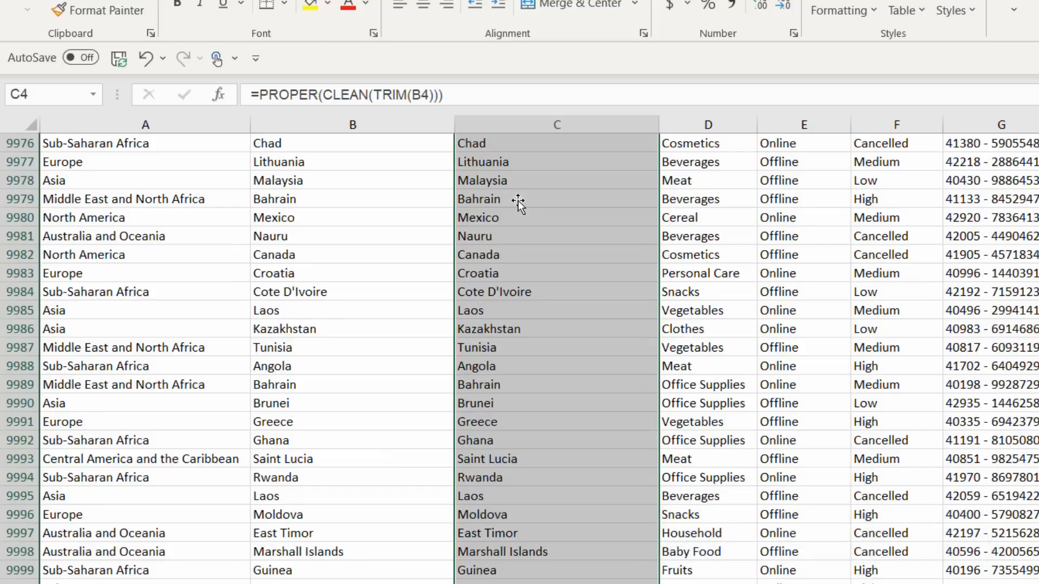
{"action": "key", "text": "ctrl+c"}
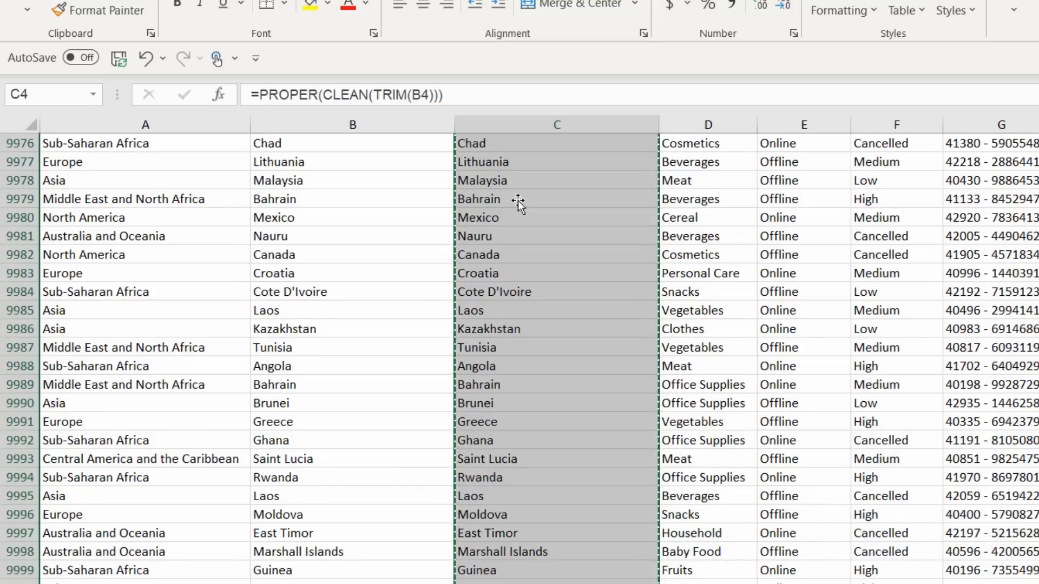
{"action": "key", "text": "ctrl+Up"}
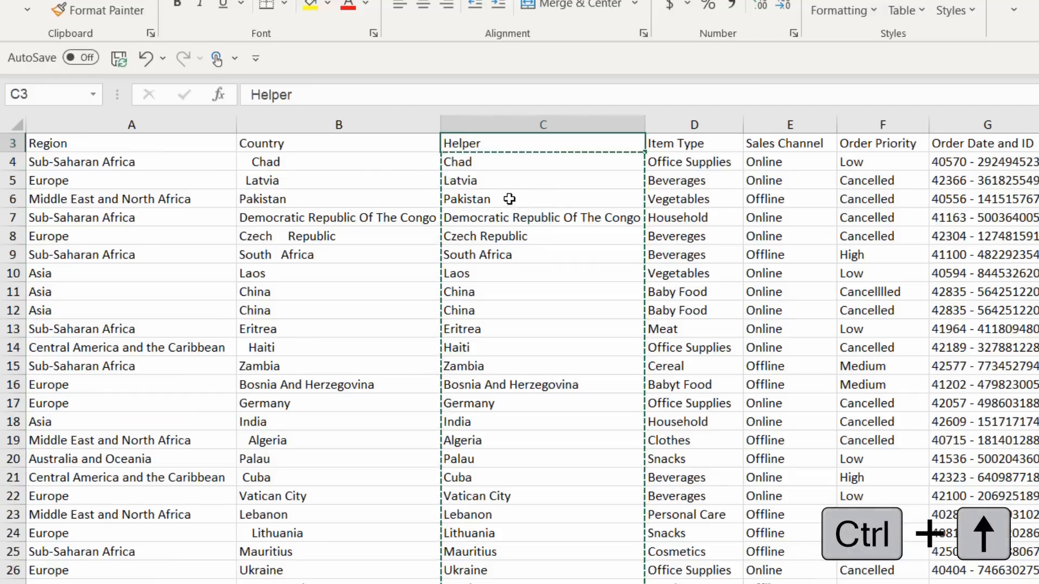
{"action": "left_click", "coordinate": [327, 162]}
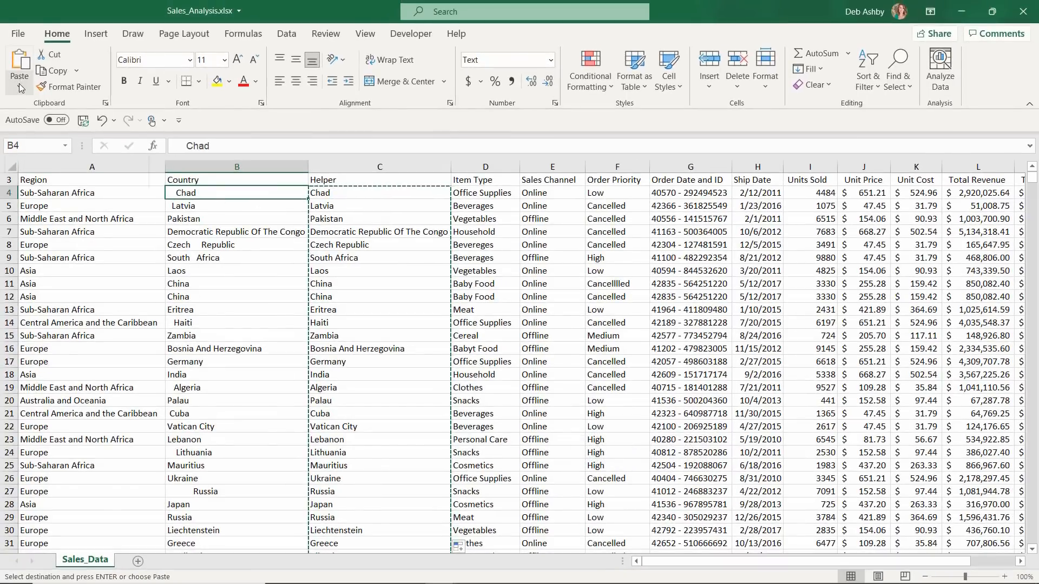
{"action": "left_click", "coordinate": [20, 84]}
{"action": "left_click", "coordinate": [18, 189]}
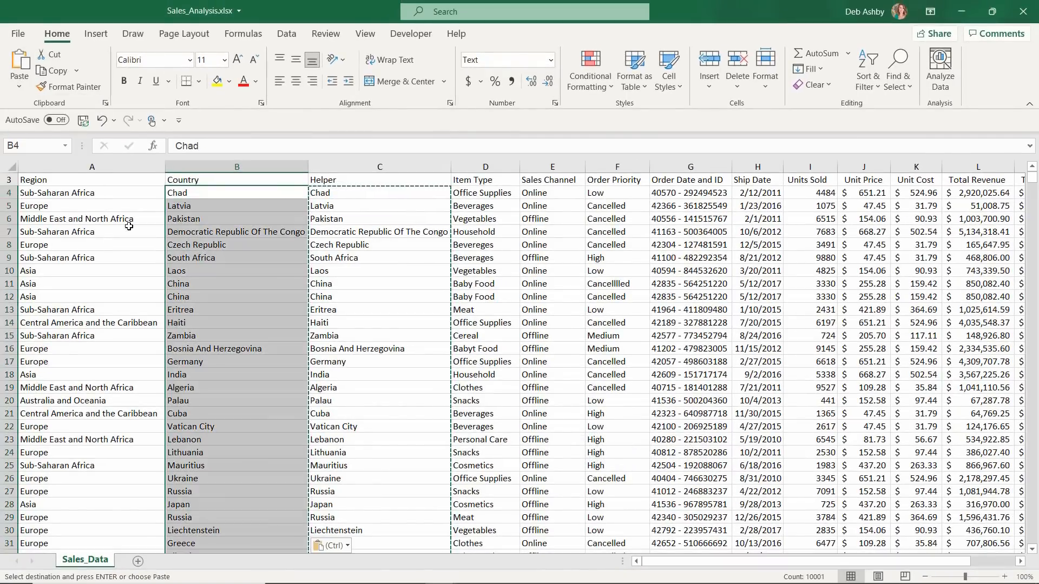
Delete the entire Helper column C
{"action": "left_click", "coordinate": [363, 167]}
{"action": "right_click", "coordinate": [362, 168]}
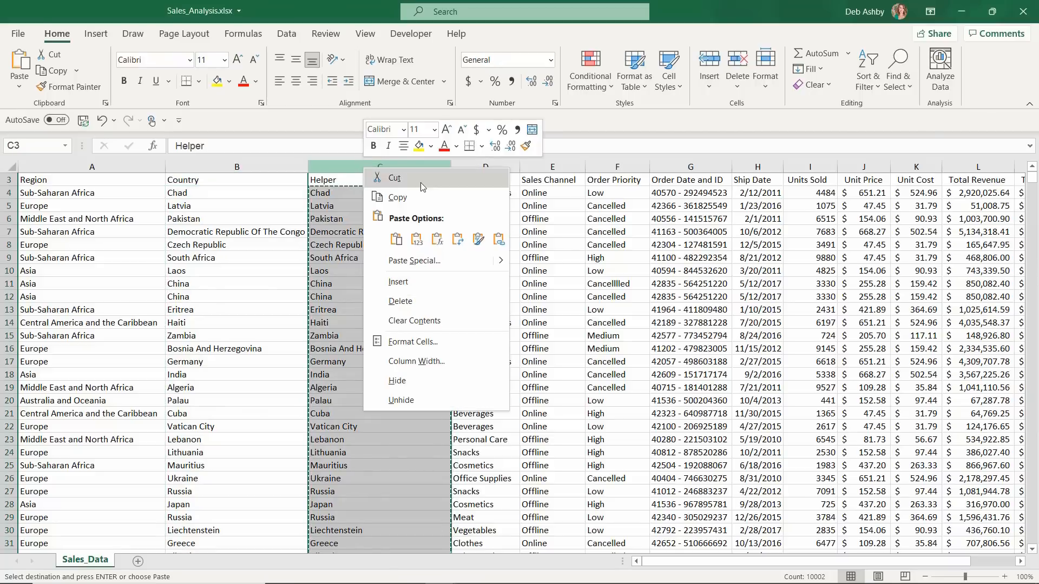
{"action": "left_click", "coordinate": [401, 301]}
{"action": "left_click", "coordinate": [253, 283]}
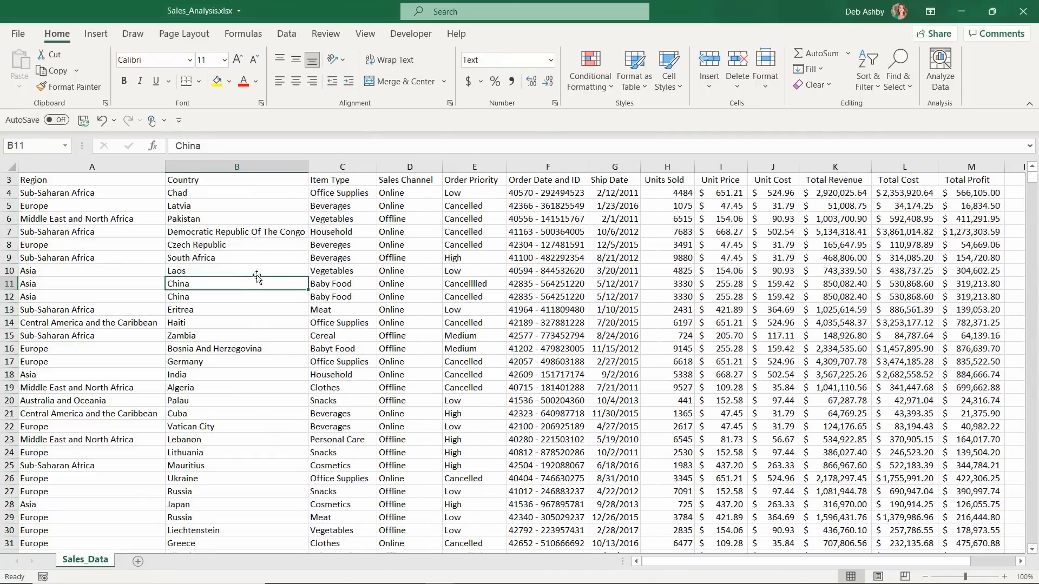
{"action": "scroll", "coordinate": [253, 270], "scroll_direction": "up", "scroll_amount": 1}
{"action": "left_click", "coordinate": [233, 215]}
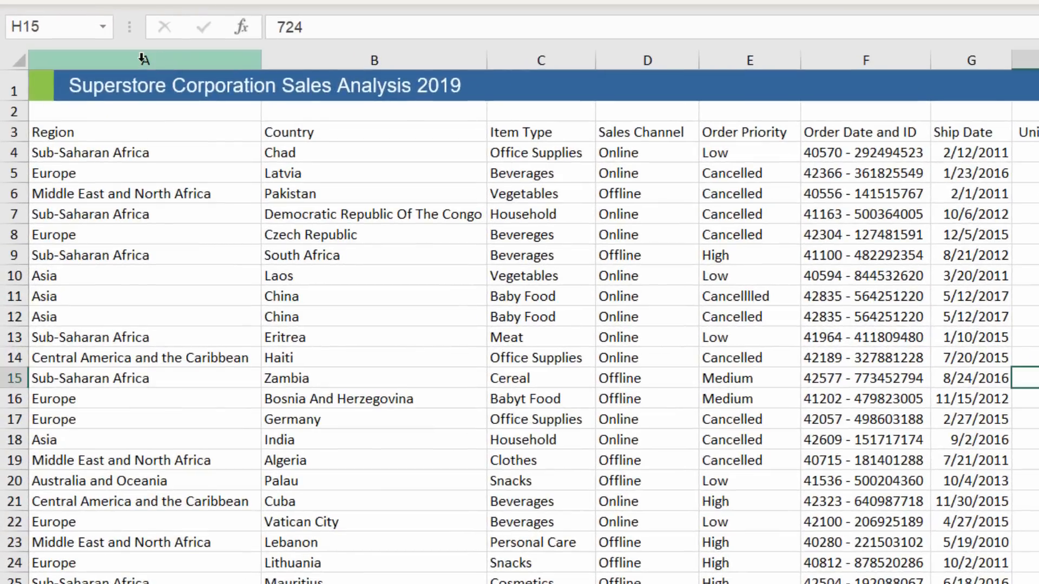
{"action": "left_click", "coordinate": [139, 101]}
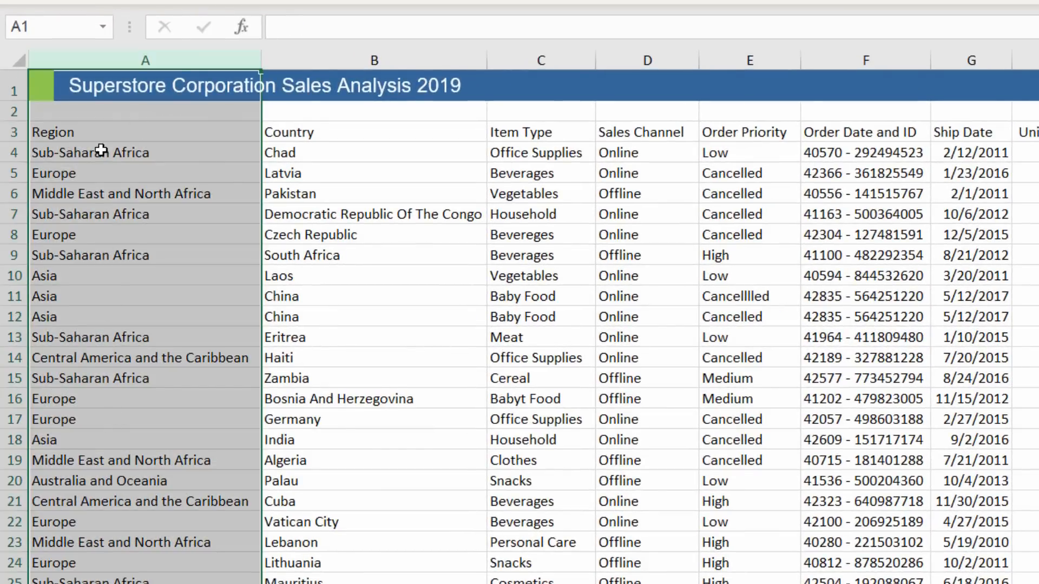
{"action": "left_click", "coordinate": [531, 361]}
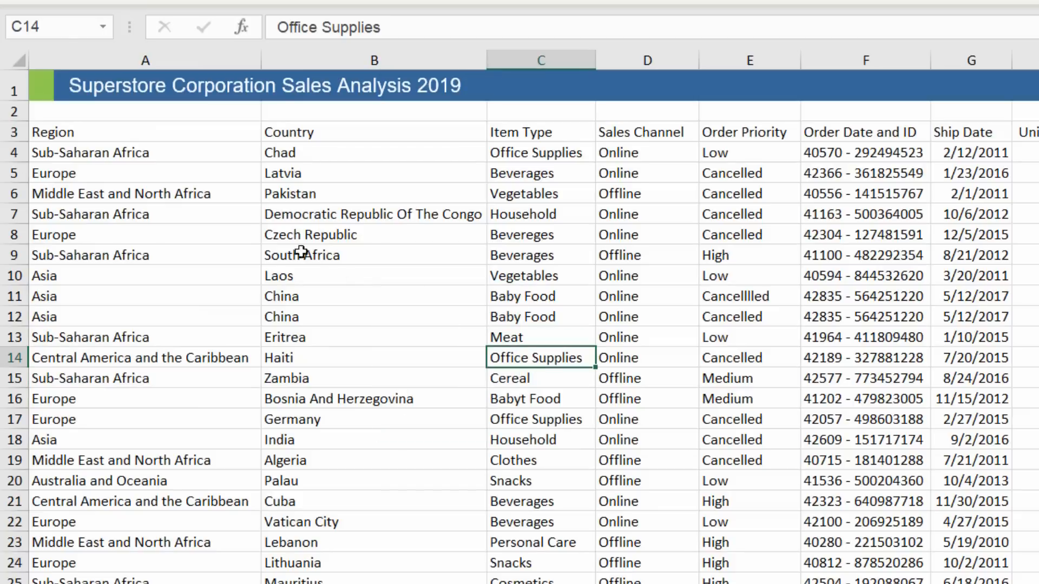
Insert a line break after "Sub-Saharan" in the Region cells A9 and A15
{"action": "double_click", "coordinate": [189, 256]}
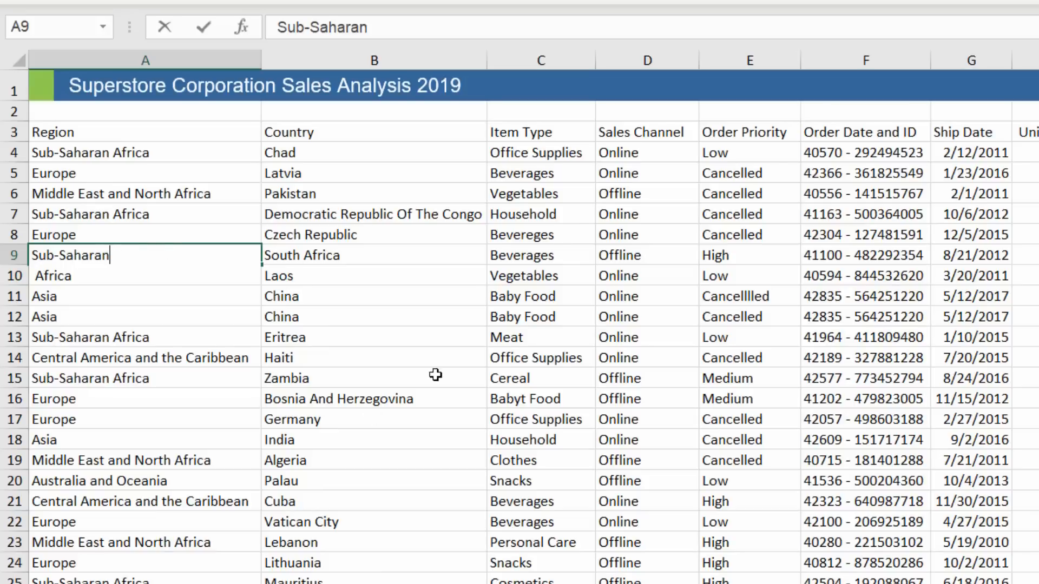
{"action": "left_click", "coordinate": [424, 332]}
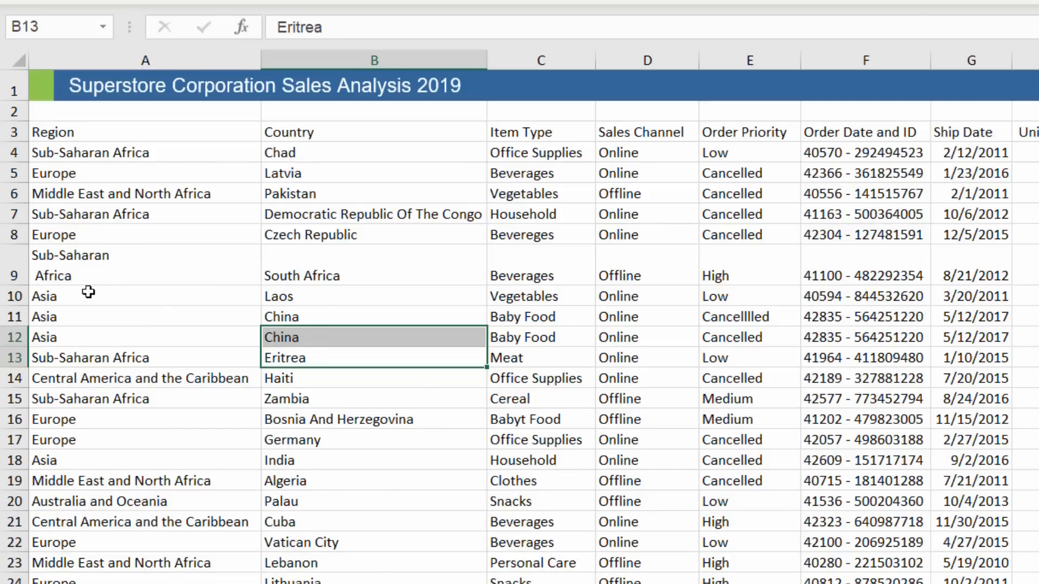
{"action": "left_click", "coordinate": [178, 400]}
{"action": "double_click", "coordinate": [179, 400]}
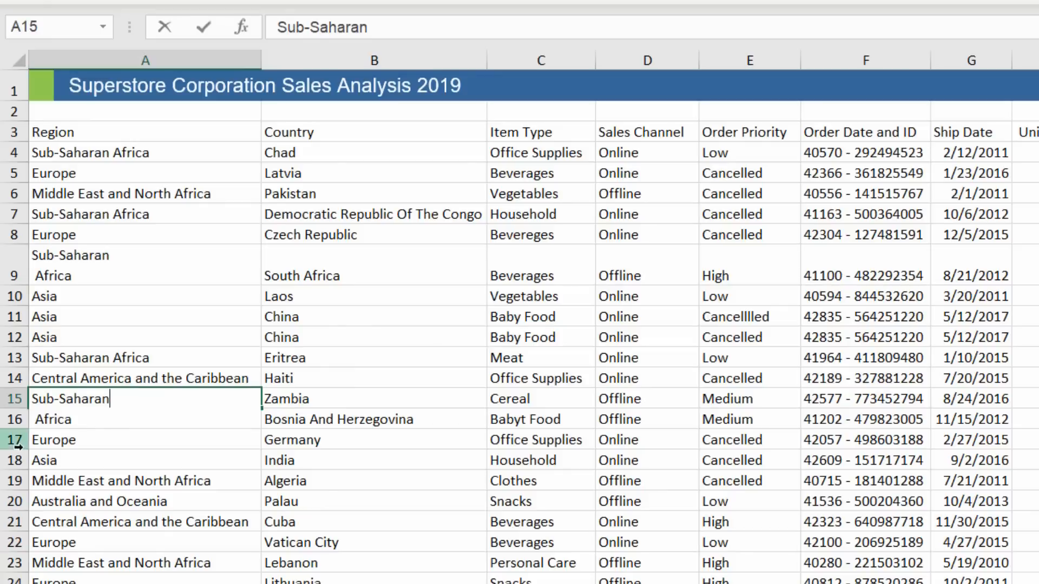
{"action": "left_click_drag", "start_coordinate": [438, 448], "coordinate": [436, 447]}
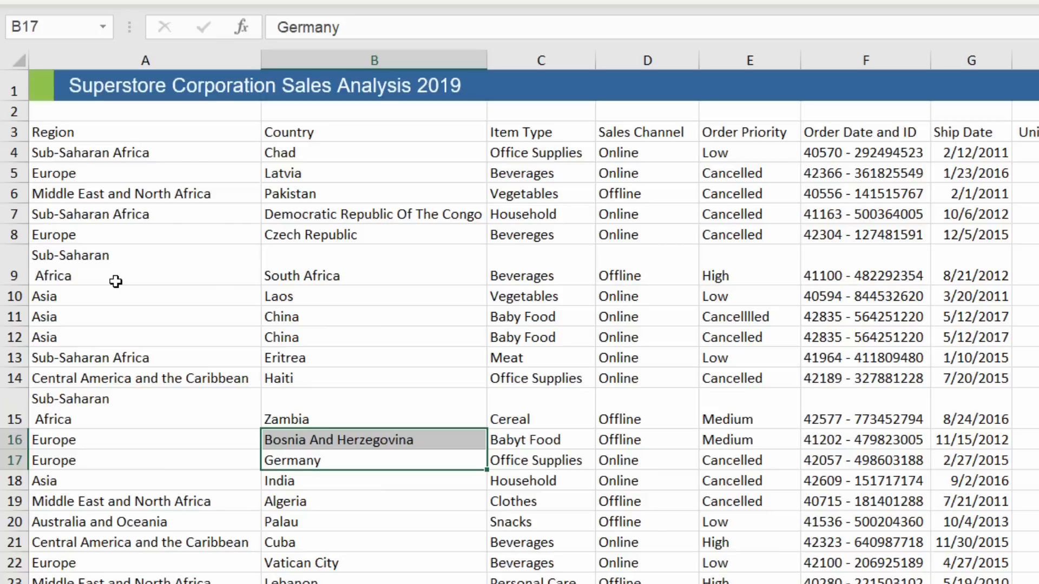
Insert a blank column B between Region and Country, and set its number format to General
{"action": "left_click", "coordinate": [416, 283]}
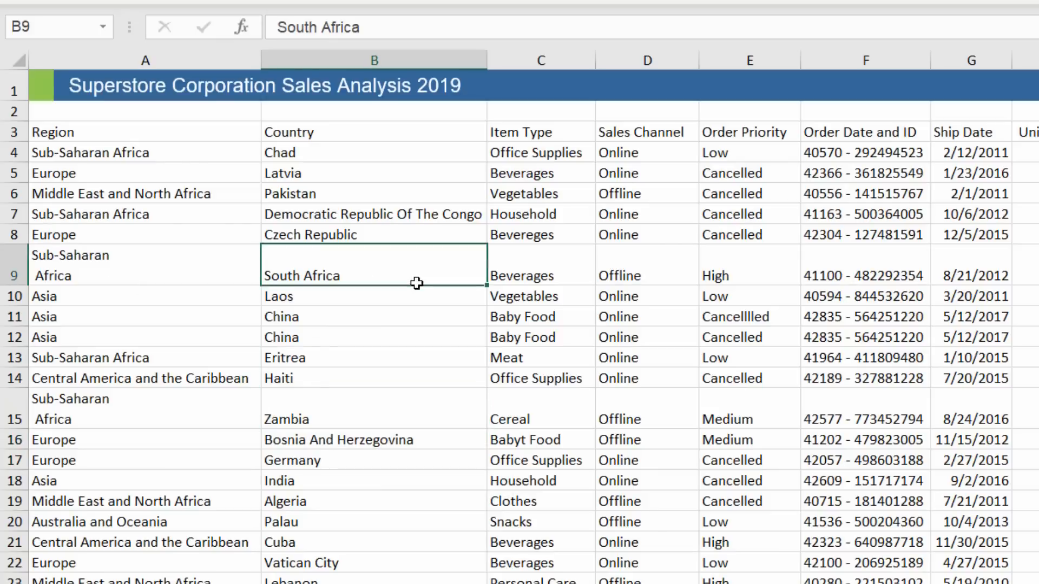
{"action": "left_click", "coordinate": [326, 61]}
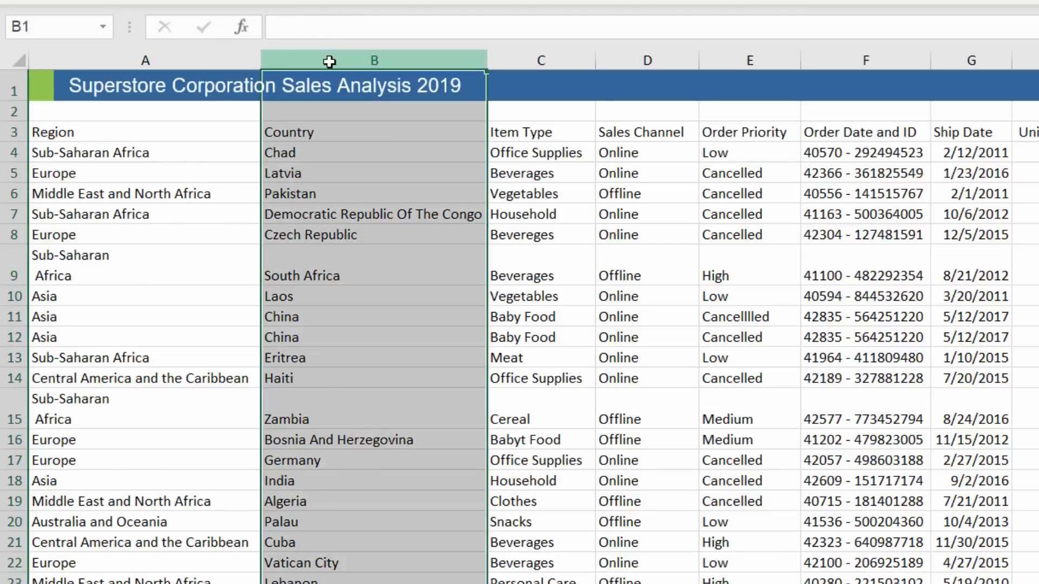
{"action": "right_click", "coordinate": [329, 63]}
{"action": "left_click", "coordinate": [370, 247]}
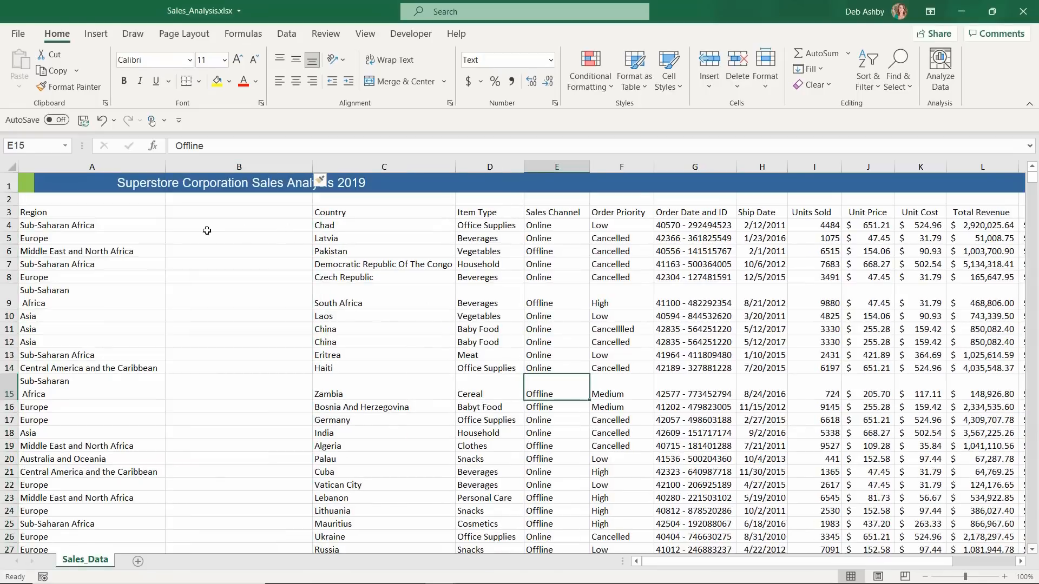
{"action": "left_click", "coordinate": [240, 167]}
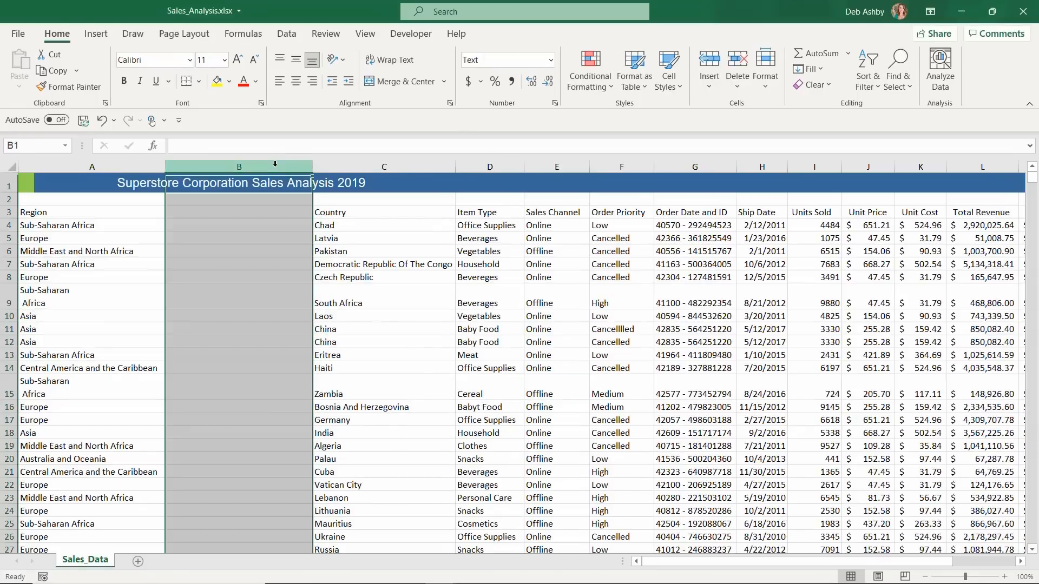
{"action": "left_click", "coordinate": [550, 60]}
{"action": "type", "text": "Text"}
{"action": "key", "text": "Return"}
{"action": "left_click", "coordinate": [336, 342]}
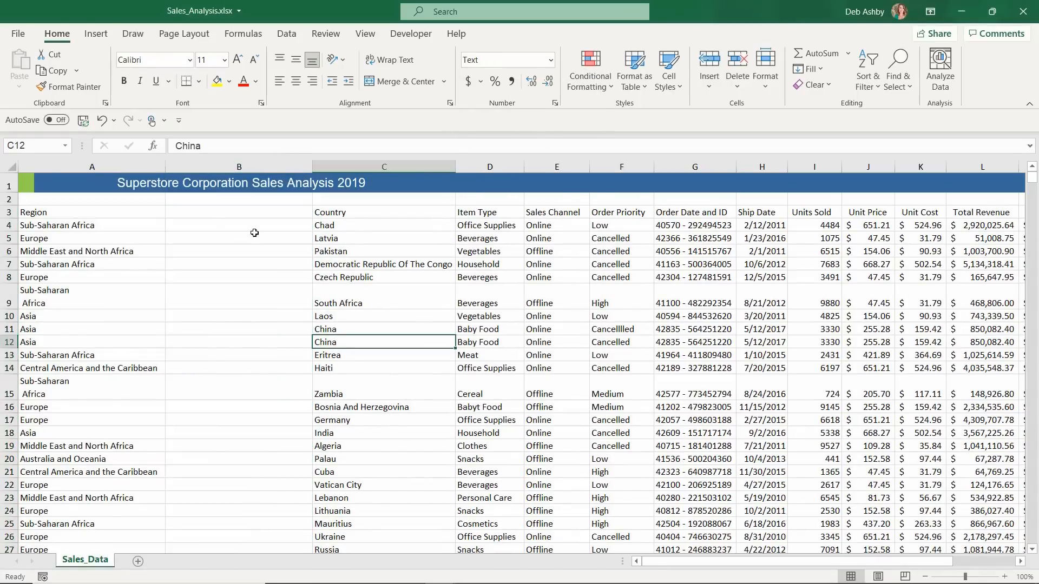
Enter =CLEAN(A4) in B4 and fill it down beside the entire Region column
{"action": "left_click", "coordinate": [223, 224]}
{"action": "type", "text": "=clean("}
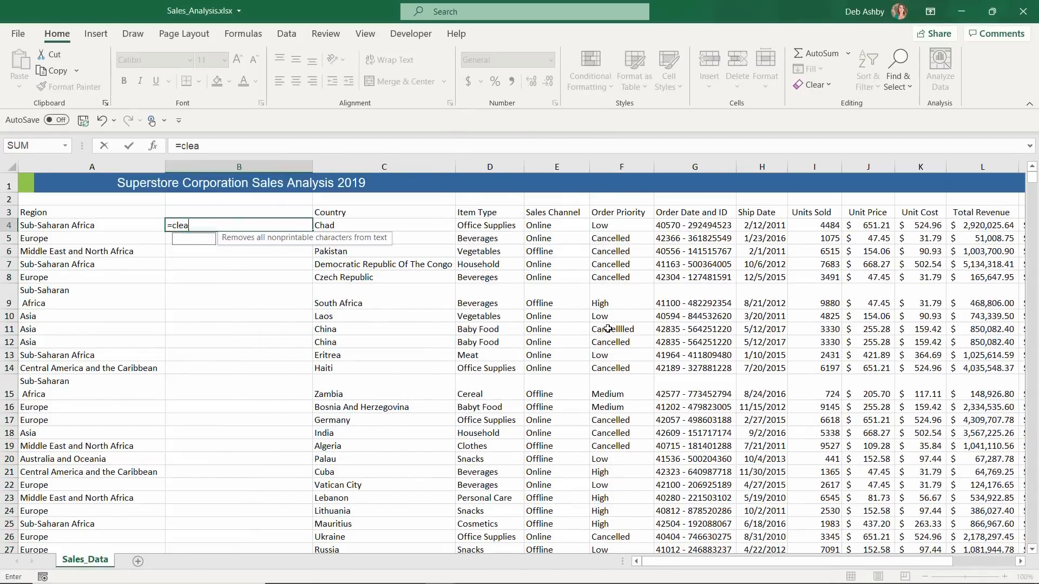
{"action": "left_click", "coordinate": [129, 223]}
{"action": "type", "text": ")"}
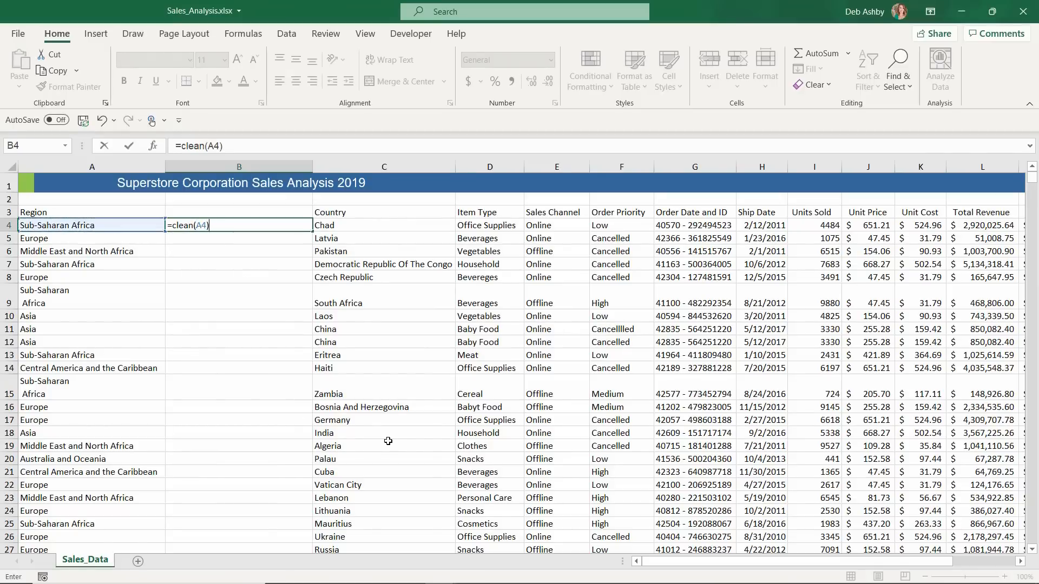
{"action": "key", "text": "Return"}
{"action": "left_click", "coordinate": [292, 230]}
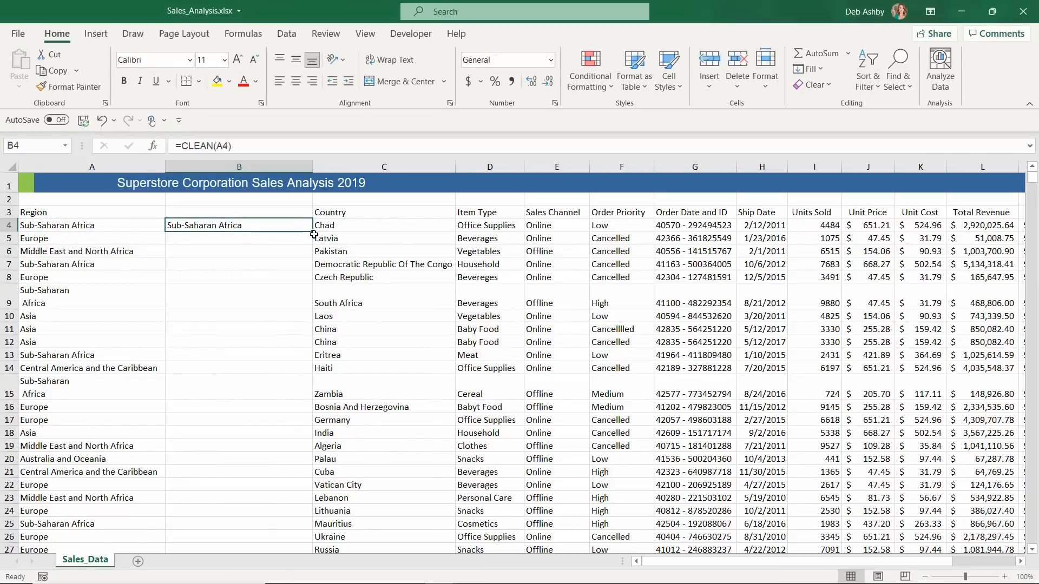
{"action": "double_click", "coordinate": [313, 232]}
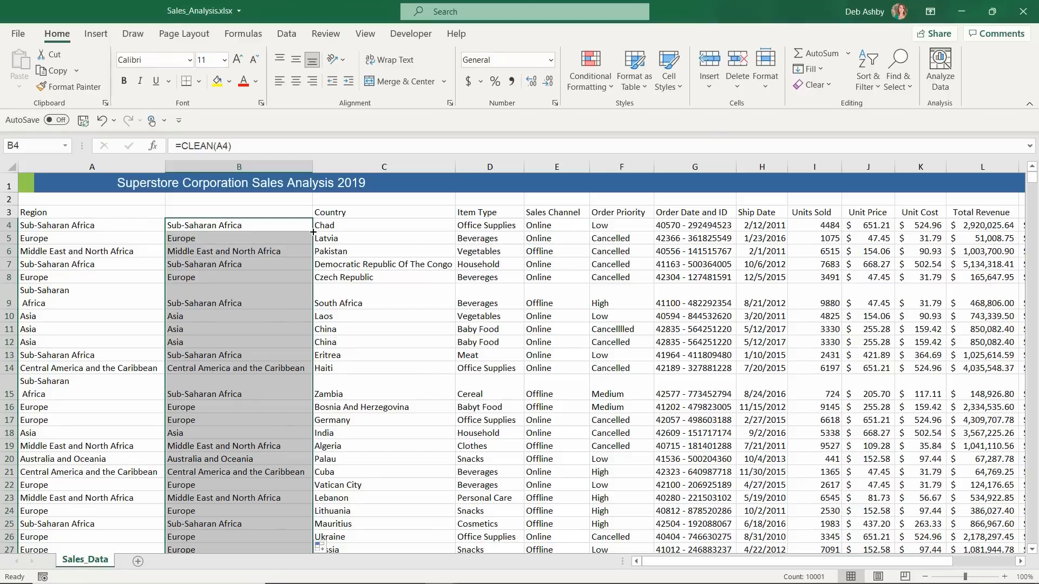
{"action": "left_click", "coordinate": [442, 395]}
{"action": "left_click", "coordinate": [220, 300]}
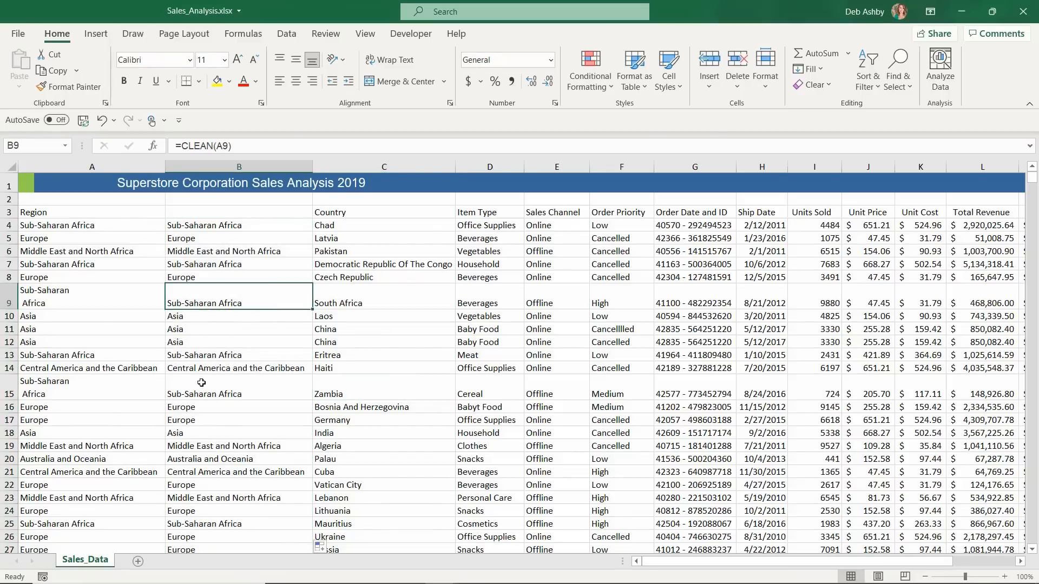
{"action": "left_click", "coordinate": [222, 391]}
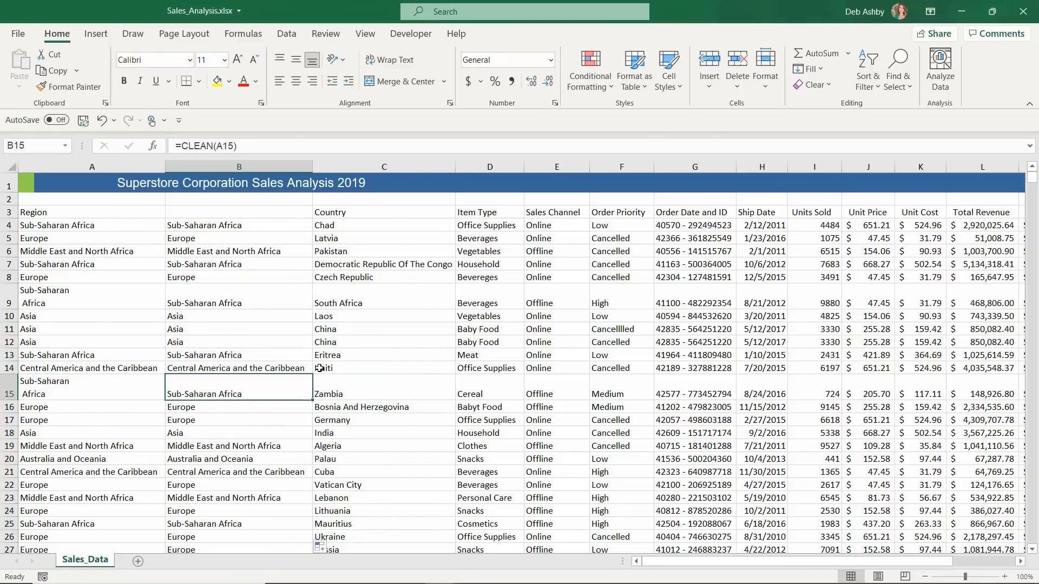
{"action": "left_click", "coordinate": [216, 265]}
{"action": "left_click", "coordinate": [216, 225]}
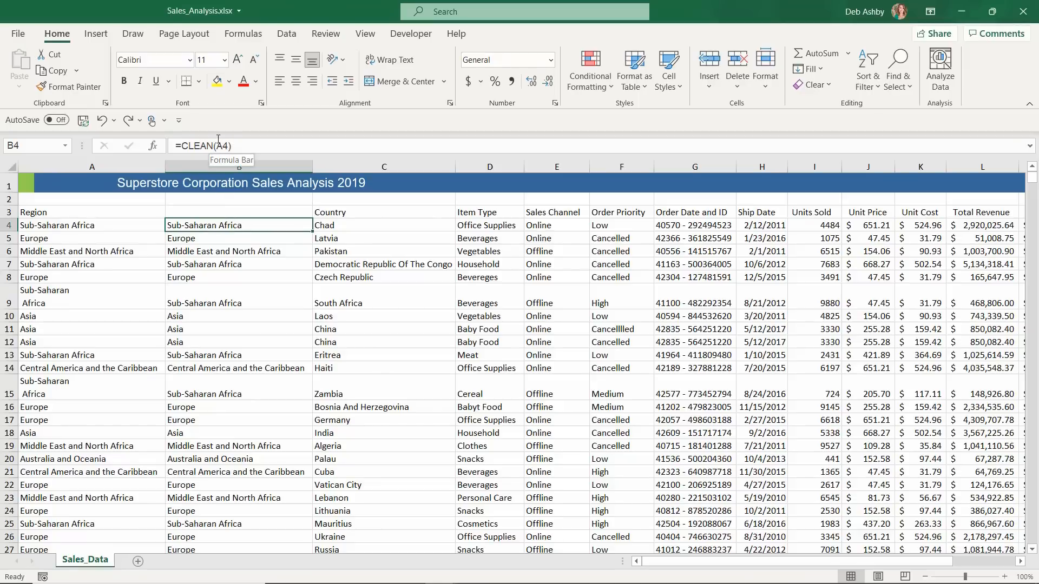
Try deleting the original Region column A, and undo the deletion
{"action": "right_click", "coordinate": [98, 167]}
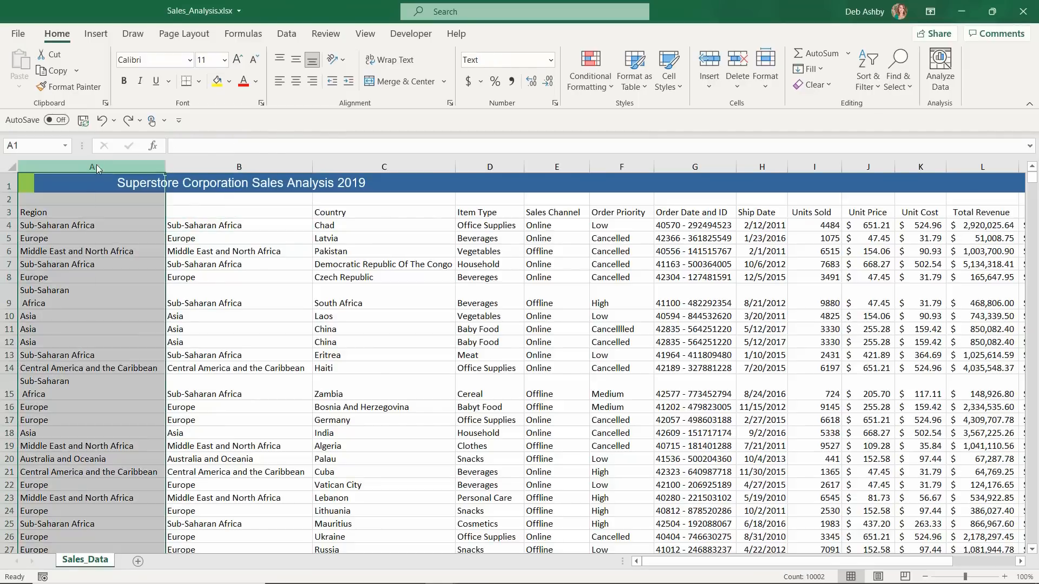
{"action": "left_click", "coordinate": [133, 298]}
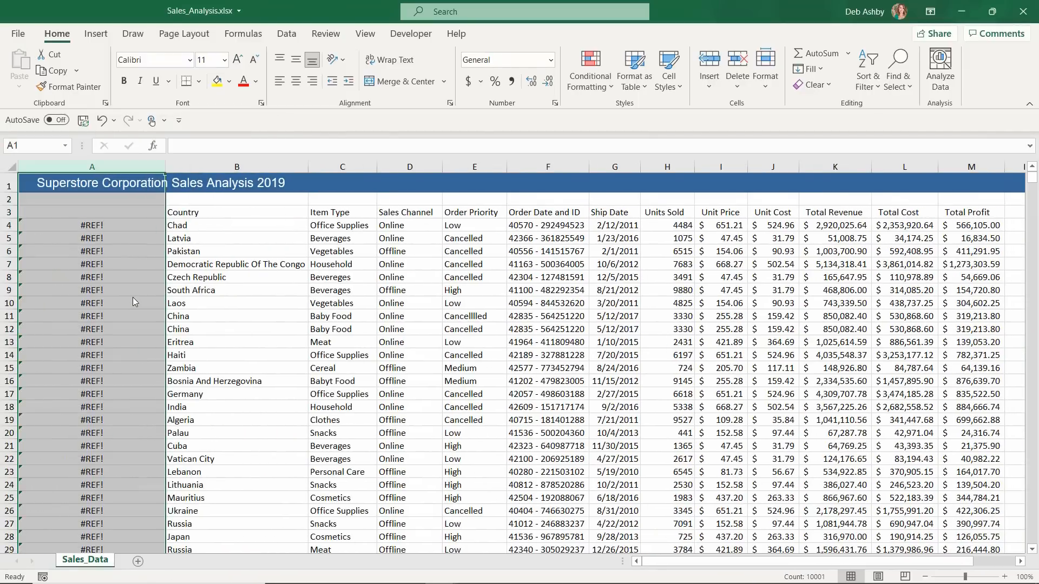
{"action": "left_click", "coordinate": [101, 120]}
Copy all the cleaned region names from B4 downward and paste them as values over the Region column, starting at A4
{"action": "left_click", "coordinate": [210, 265]}
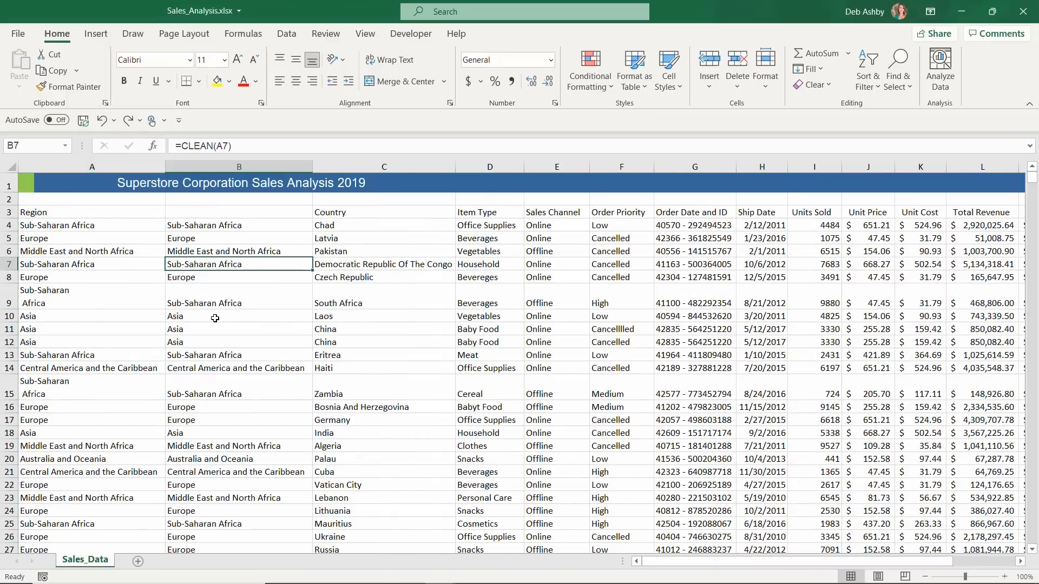
{"action": "key", "text": "Up"}
{"action": "key", "text": "Up"}
{"action": "key", "text": "Up"}
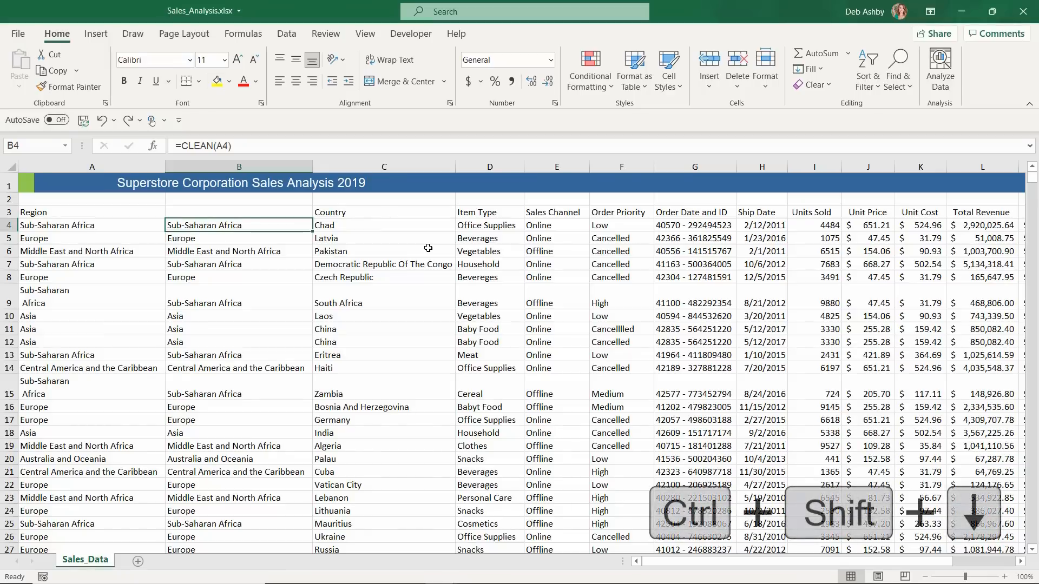
{"action": "key", "text": "ctrl+shift+Down"}
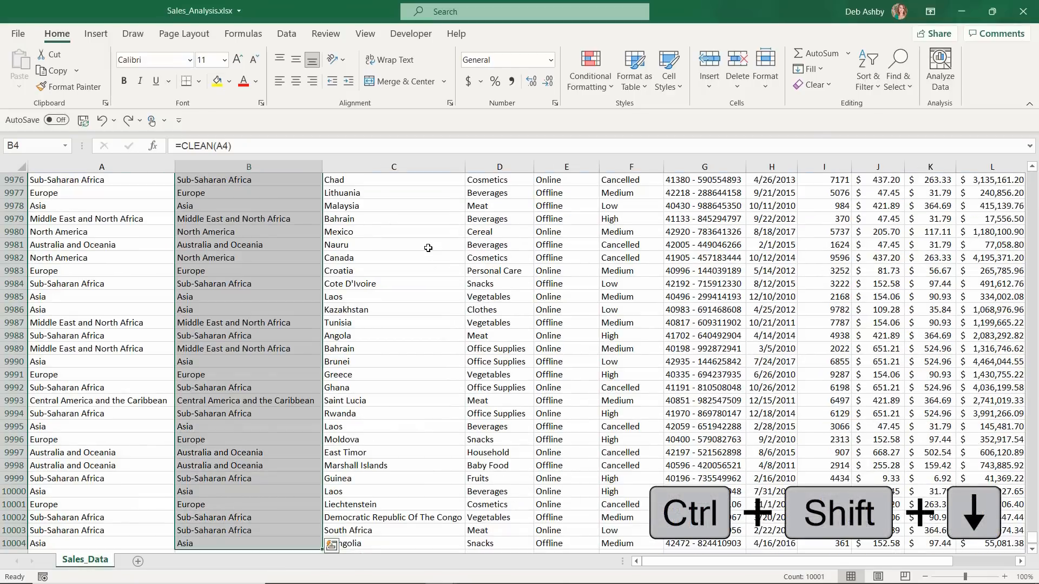
{"action": "key", "text": "ctrl+c"}
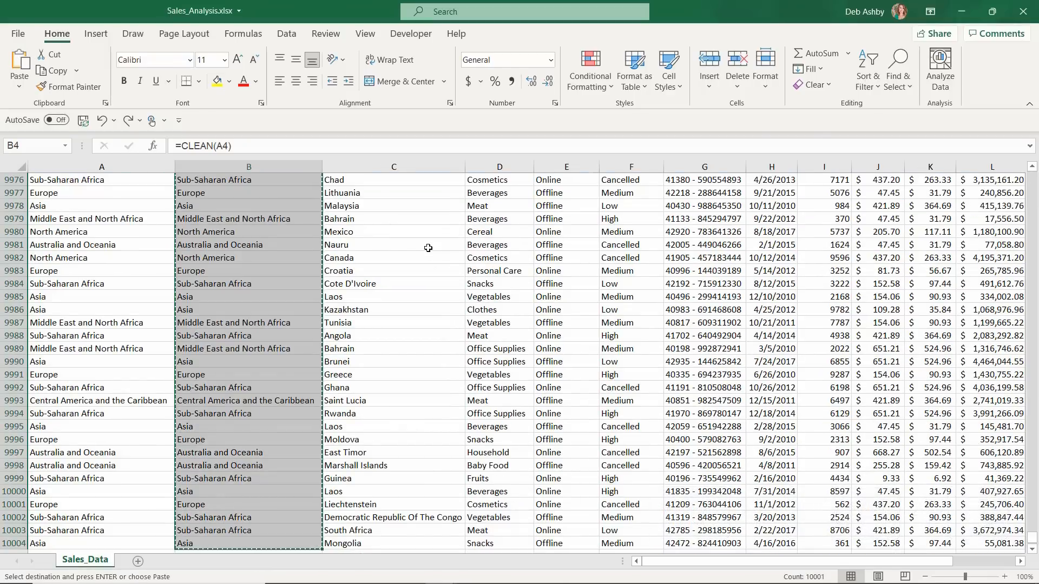
{"action": "key", "text": "ctrl+Up"}
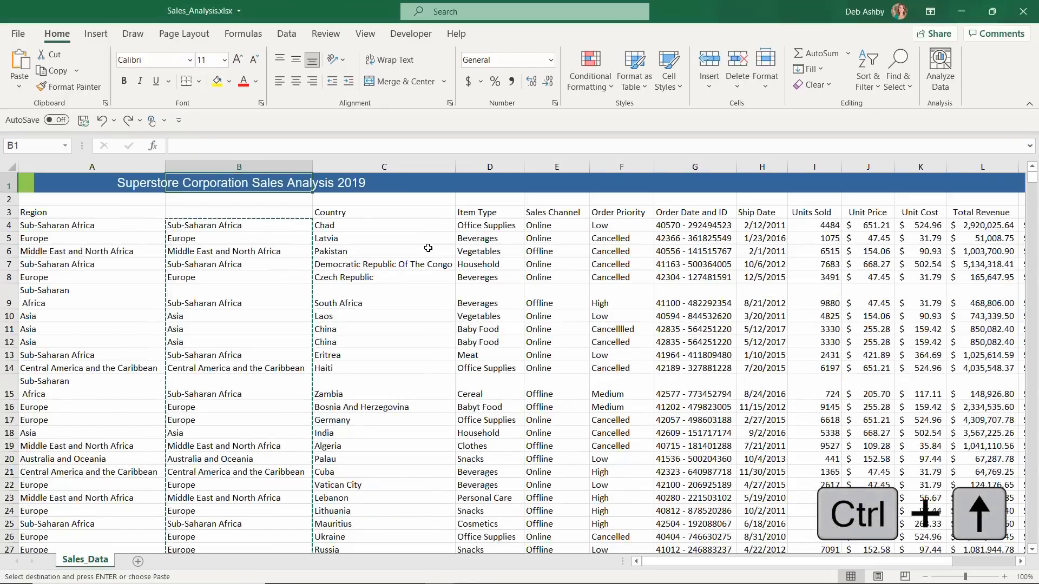
{"action": "left_click", "coordinate": [95, 226]}
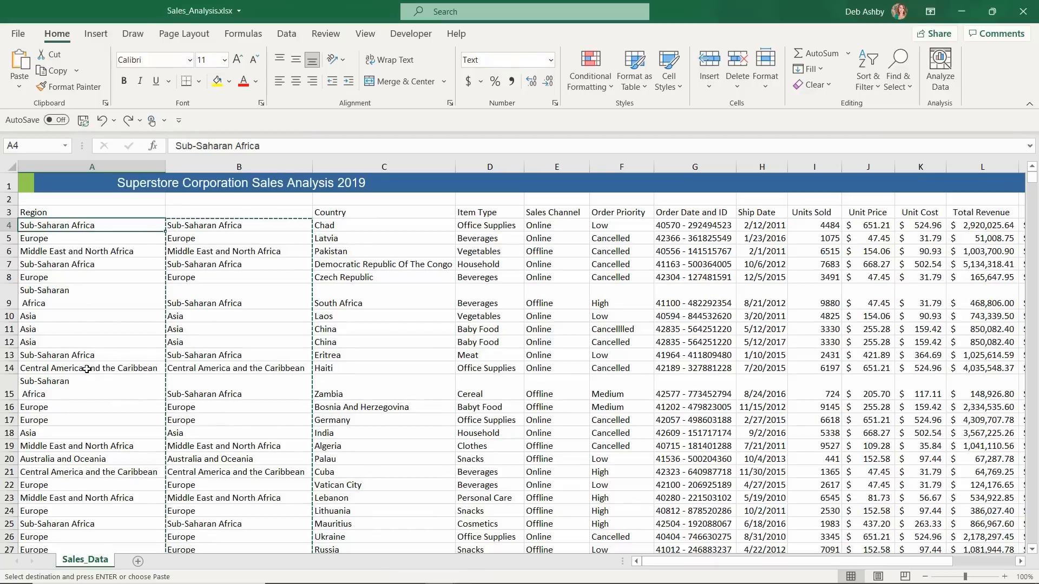
{"action": "left_click", "coordinate": [21, 88]}
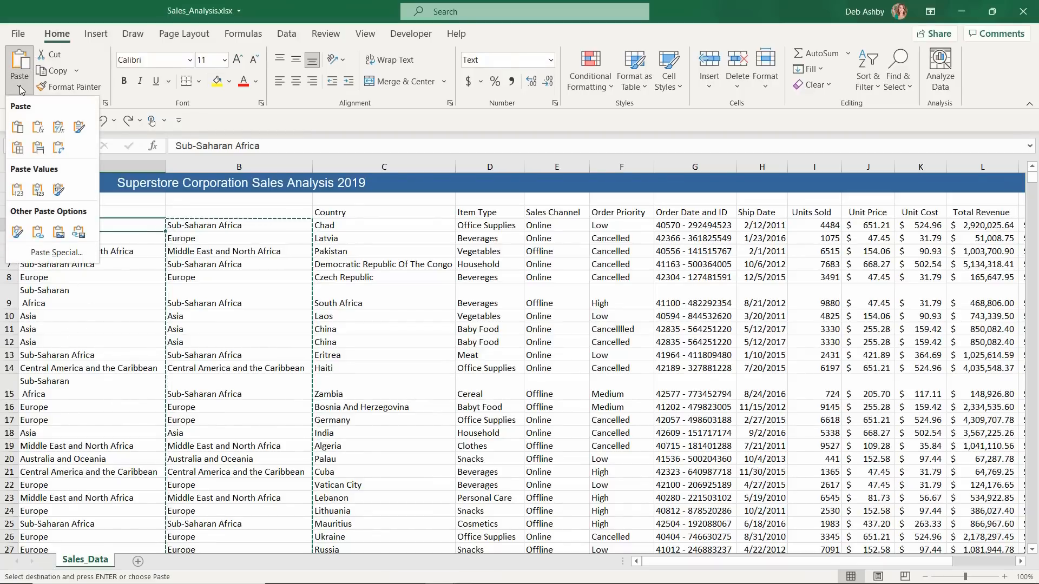
{"action": "left_click", "coordinate": [18, 192]}
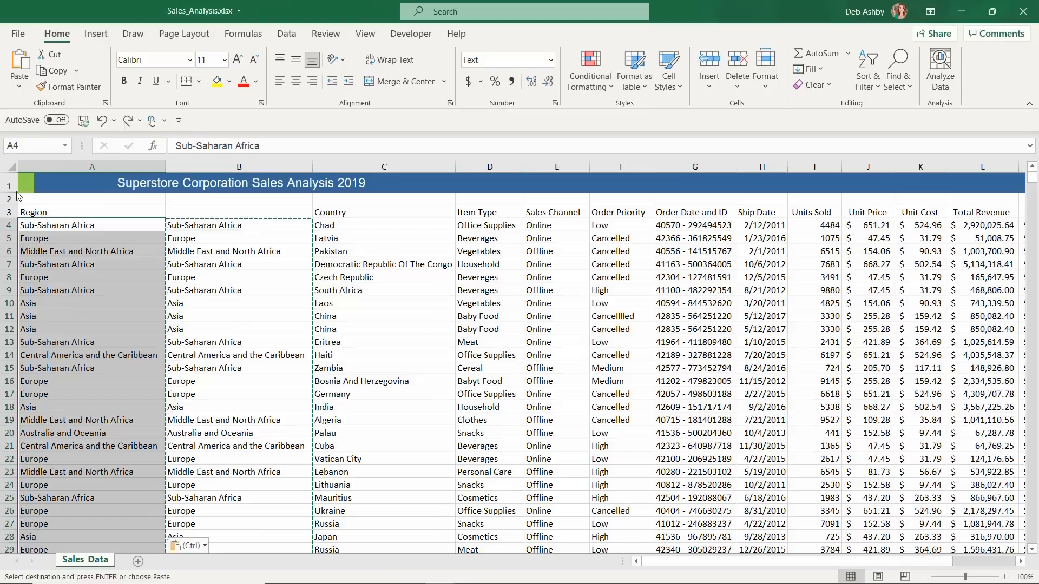
Delete the entire helper column B holding the CLEAN formulas
{"action": "left_click", "coordinate": [204, 168]}
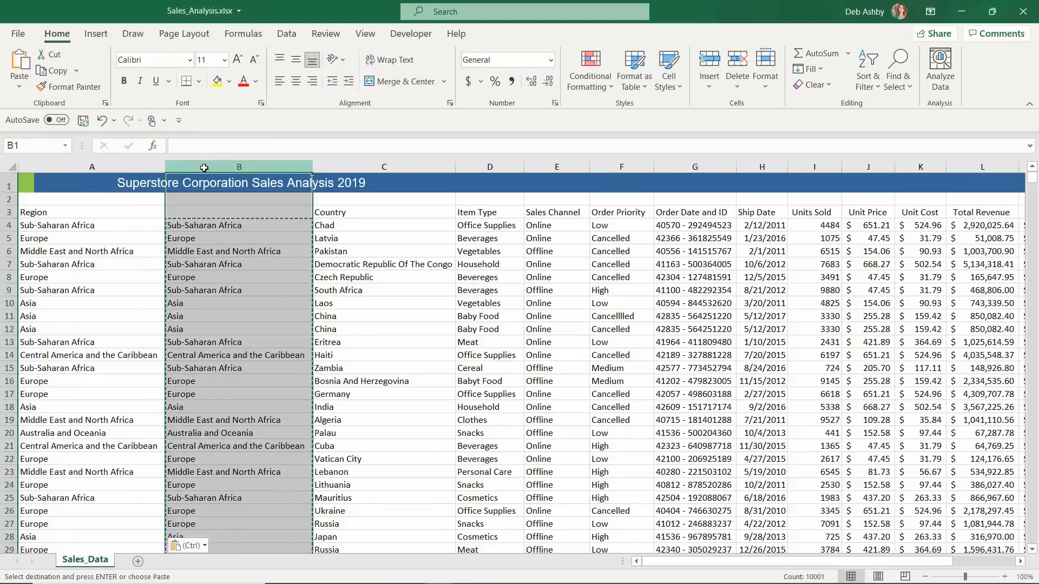
{"action": "right_click", "coordinate": [204, 168]}
{"action": "left_click", "coordinate": [271, 309]}
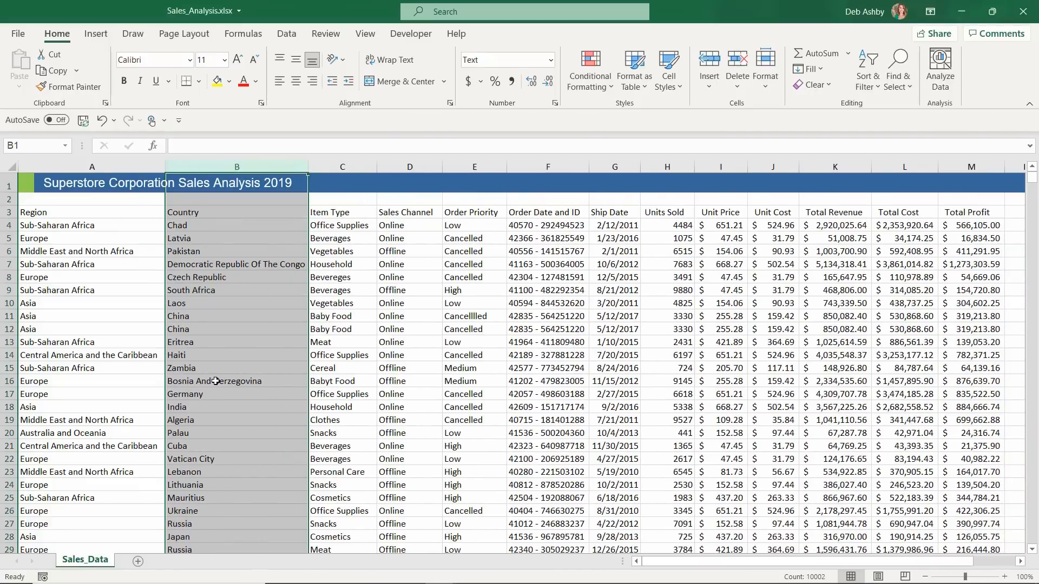
{"action": "left_click", "coordinate": [122, 304]}
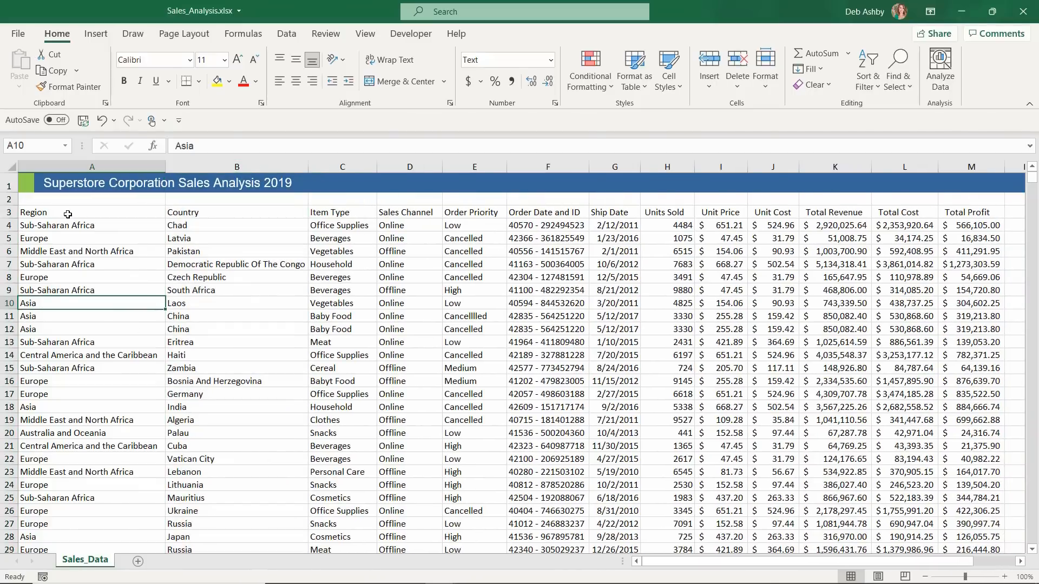
{"action": "left_click", "coordinate": [93, 342]}
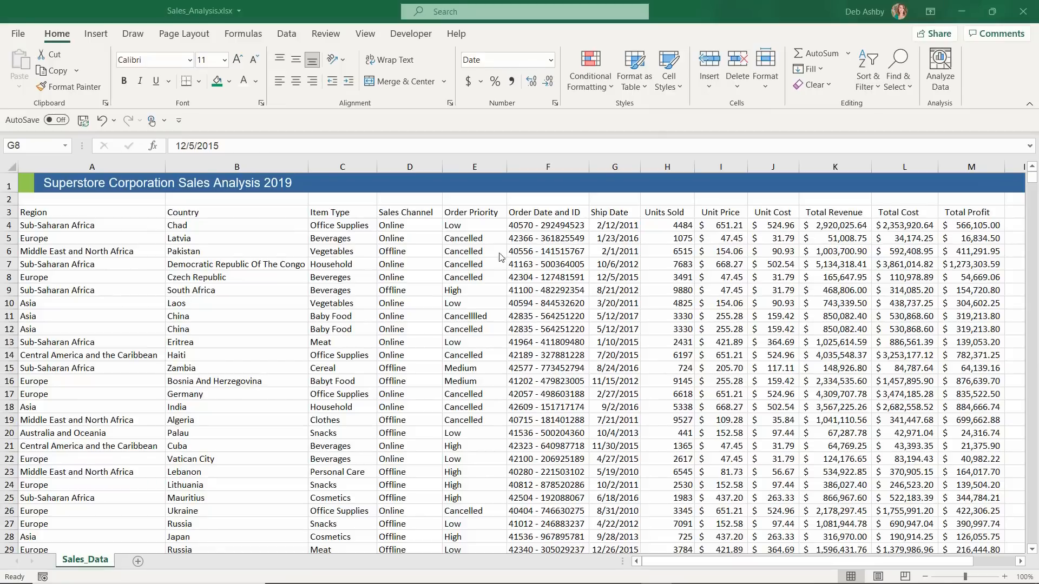
{"action": "left_click", "coordinate": [557, 167]}
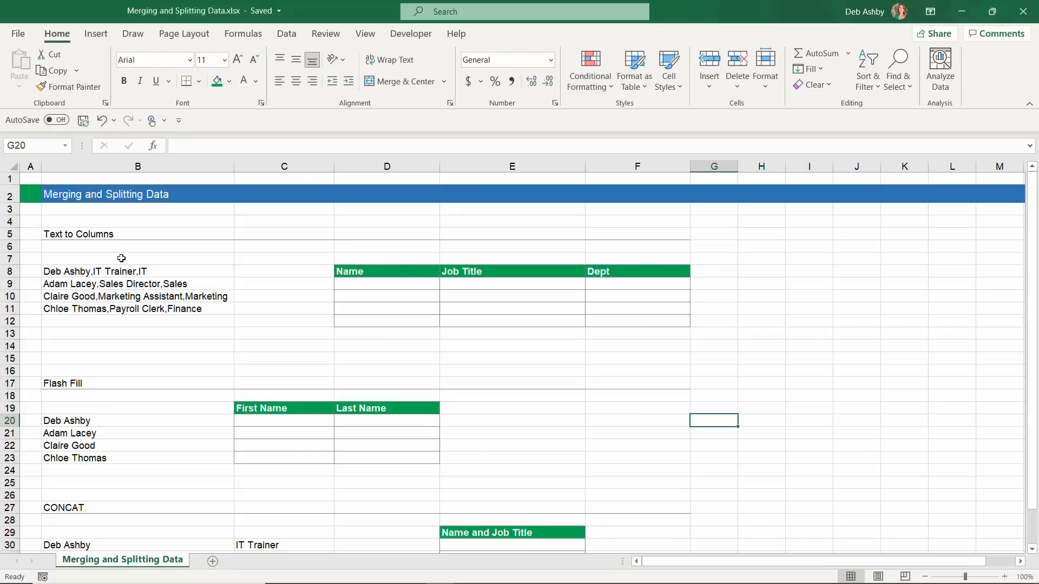
Examine the comma-separated entries in B8:B11 and the empty Name, Job Title and Dept columns of the target table
{"action": "left_click", "coordinate": [107, 236]}
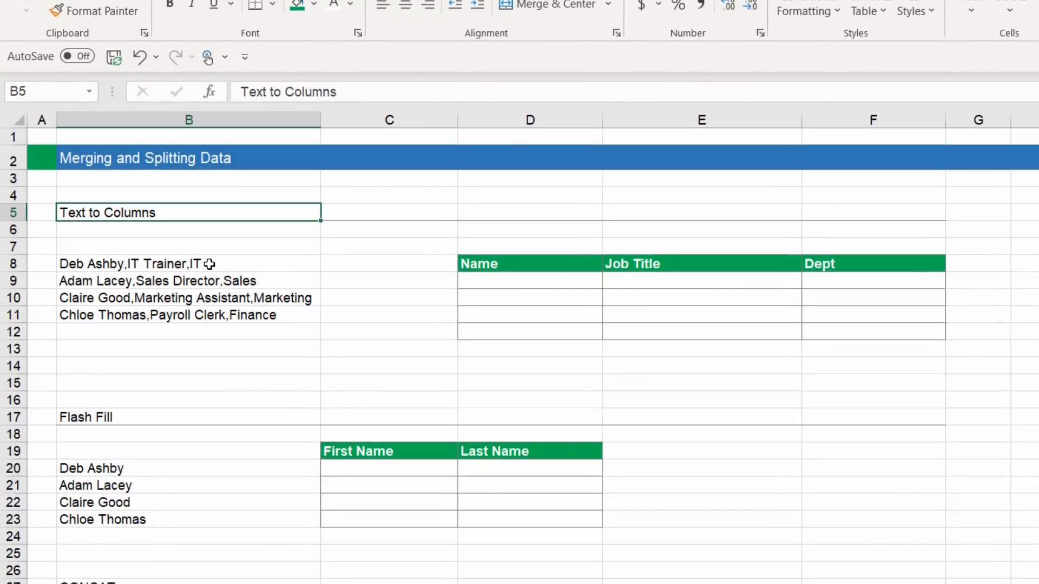
{"action": "left_click_drag", "start_coordinate": [209, 264], "coordinate": [205, 316]}
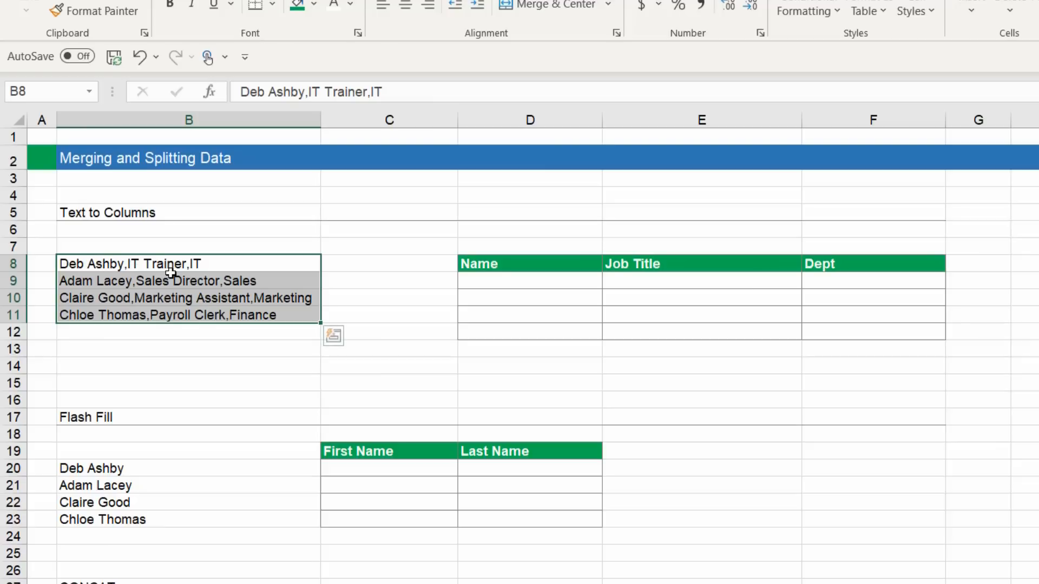
{"action": "left_click", "coordinate": [232, 262]}
{"action": "left_click_drag", "start_coordinate": [185, 263], "coordinate": [190, 315]}
{"action": "left_click", "coordinate": [488, 281]}
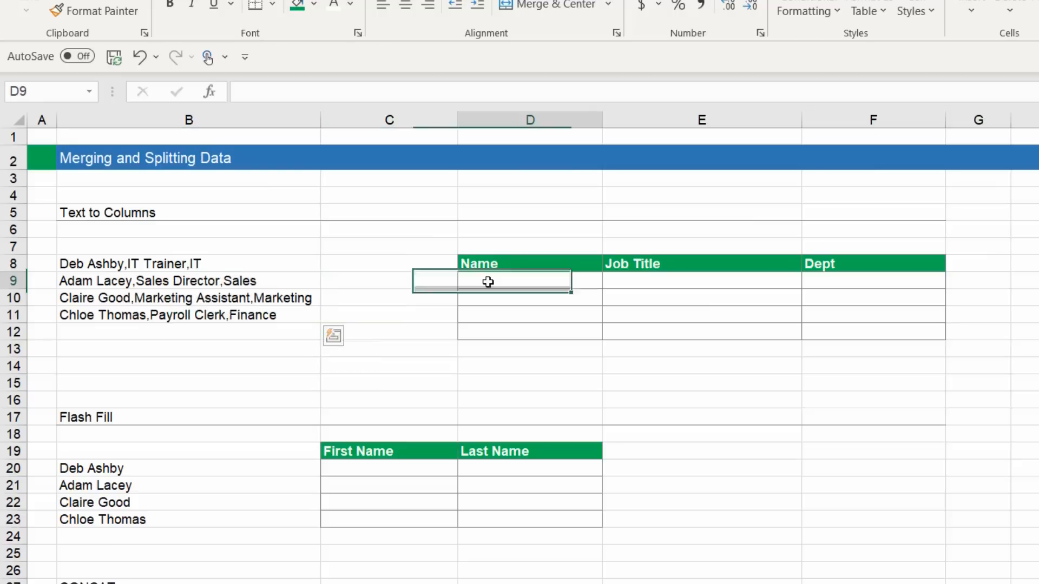
{"action": "left_click", "coordinate": [733, 283]}
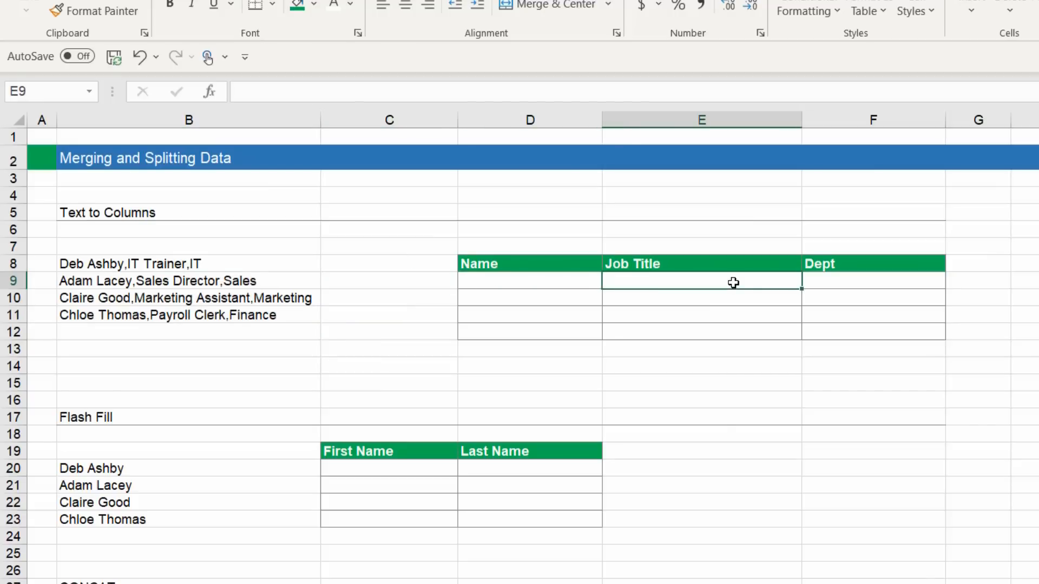
{"action": "left_click", "coordinate": [887, 284]}
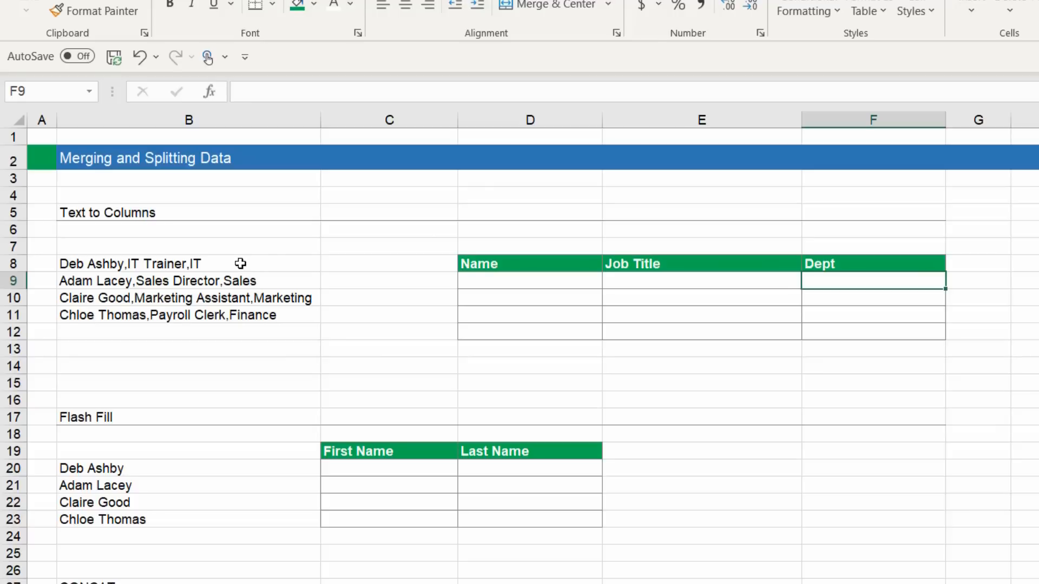
Start Text to Columns on B8:B11 and proceed with the Delimited data type
{"action": "left_click_drag", "start_coordinate": [241, 263], "coordinate": [242, 315]}
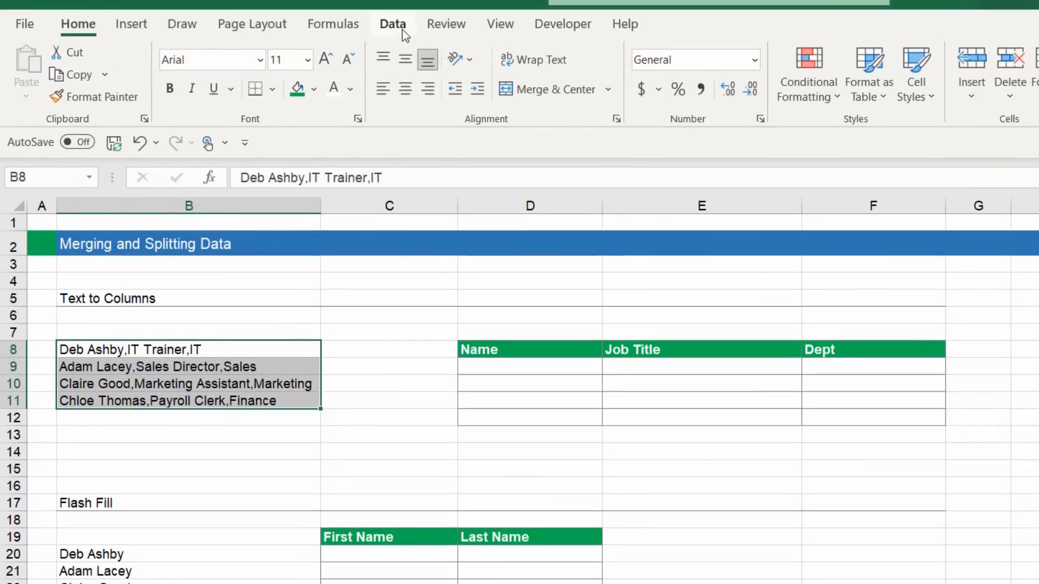
{"action": "left_click", "coordinate": [402, 28]}
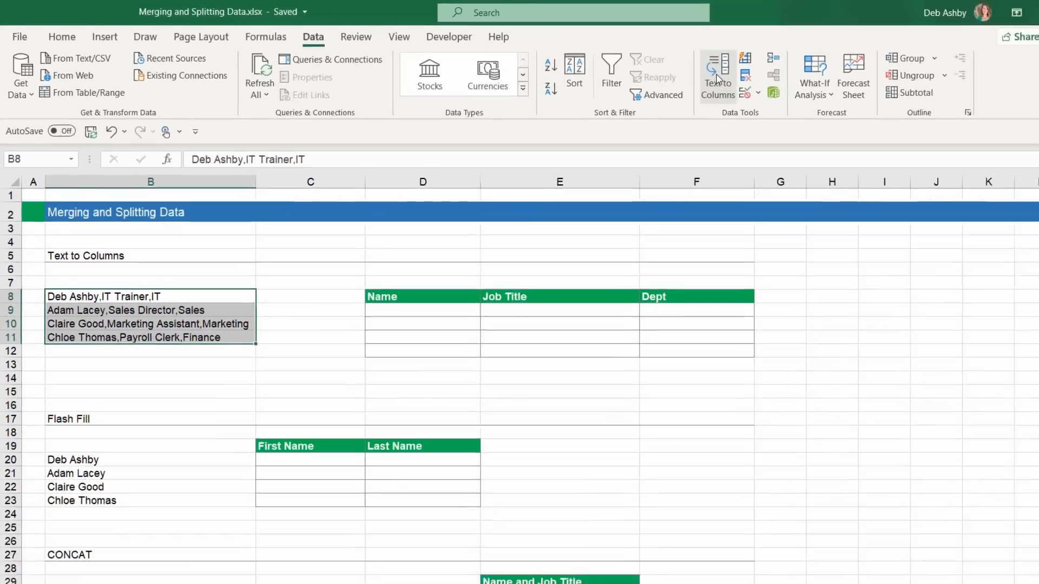
{"action": "left_click", "coordinate": [716, 75]}
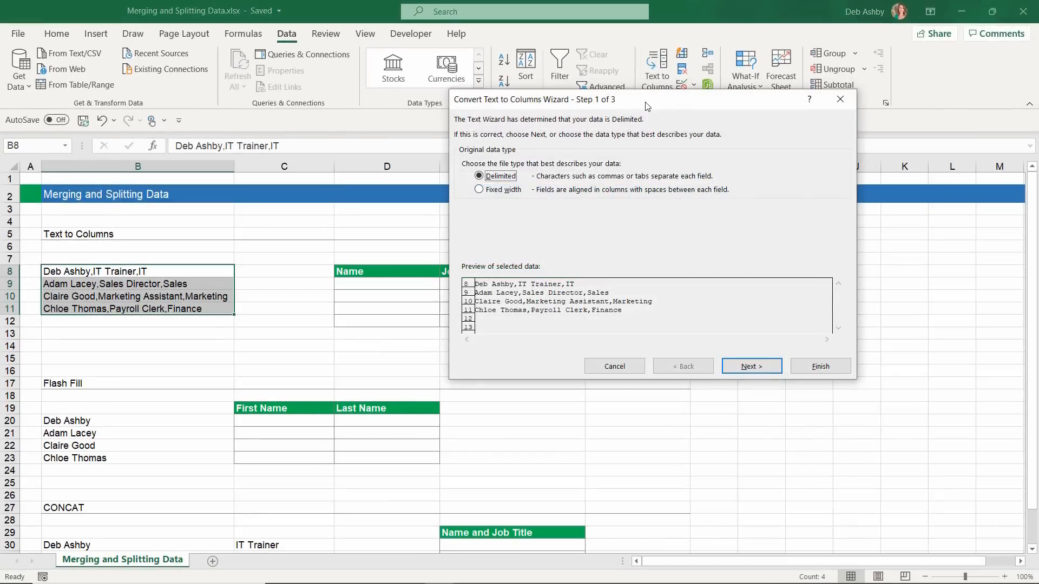
{"action": "left_click_drag", "start_coordinate": [647, 106], "coordinate": [572, 109]}
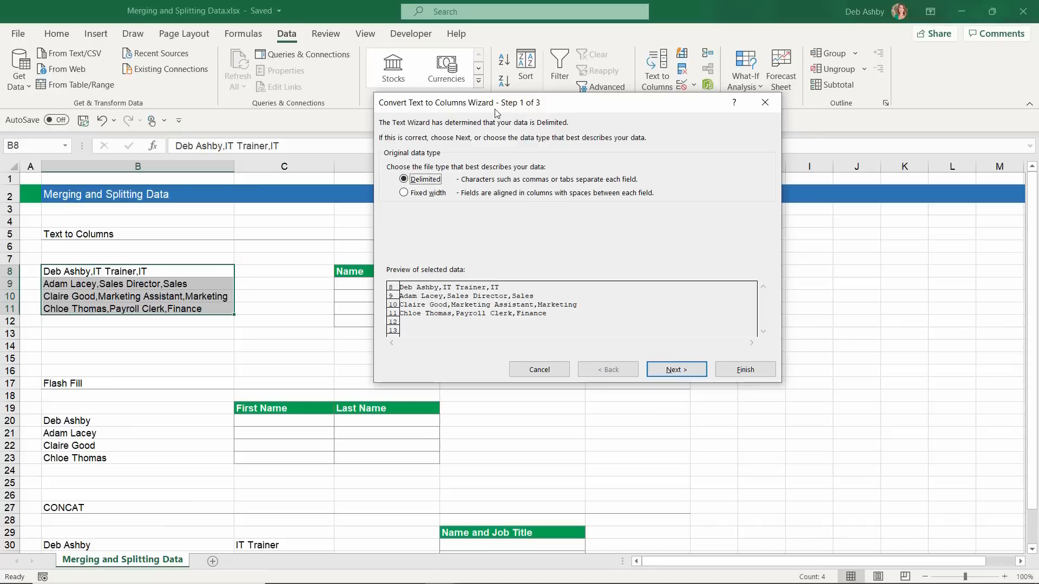
{"action": "left_click_drag", "start_coordinate": [569, 110], "coordinate": [765, 101]}
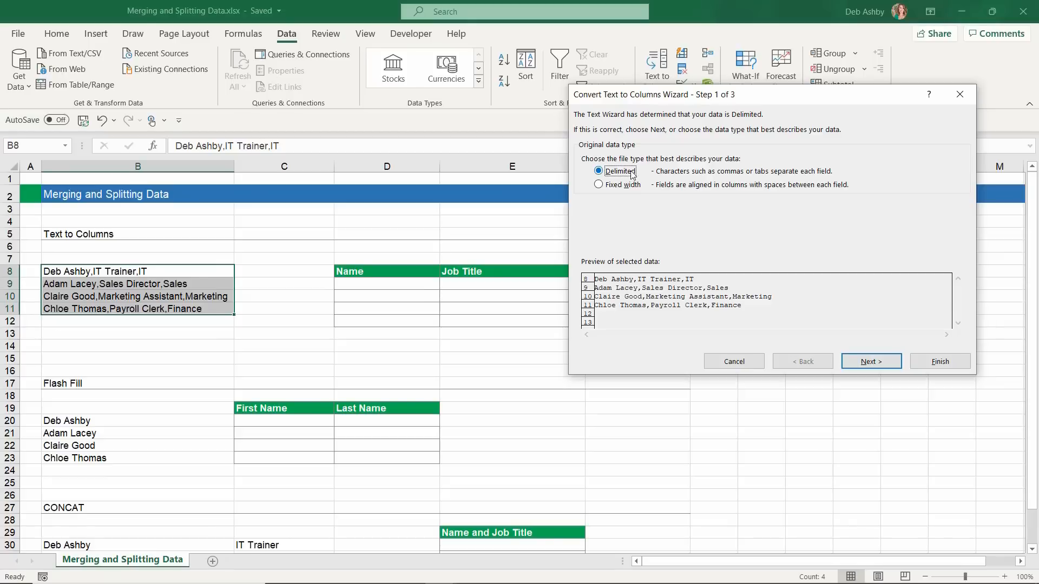
{"action": "left_click", "coordinate": [871, 362]}
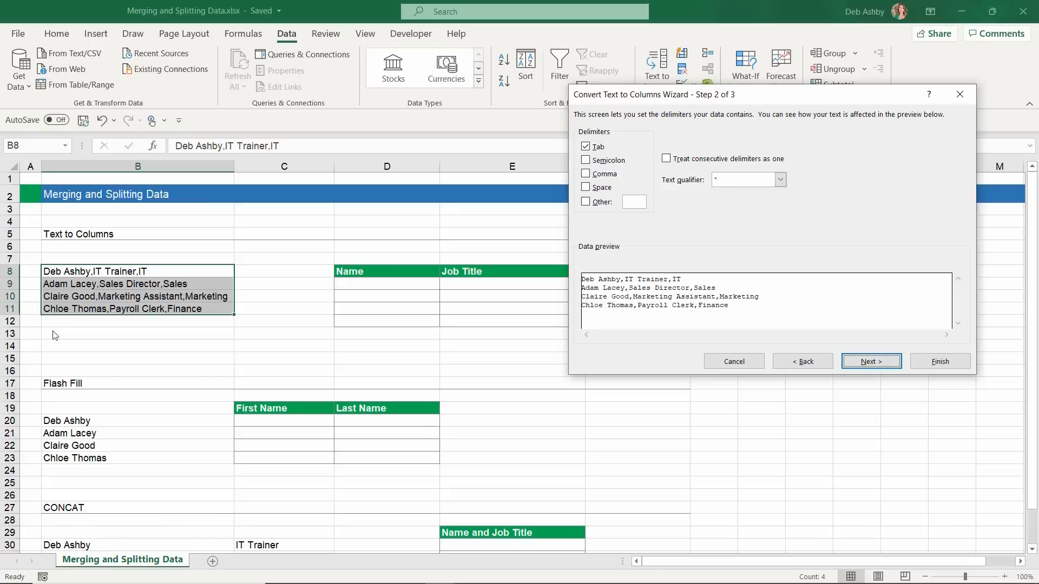
Set Comma as the only delimiter, with Tab off, and continue to the column data format stage
{"action": "left_click", "coordinate": [585, 202]}
{"action": "left_click", "coordinate": [590, 203]}
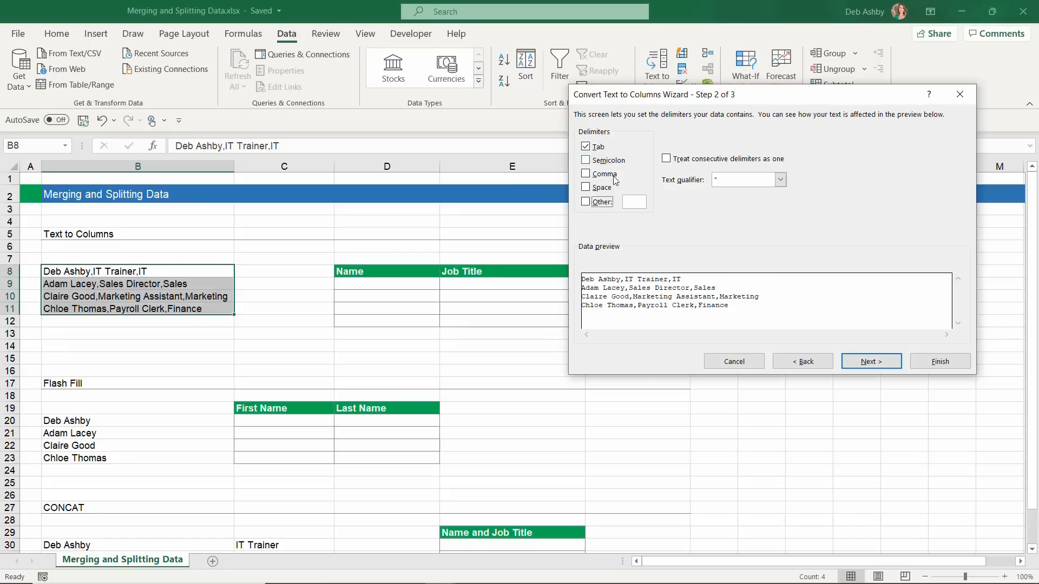
{"action": "left_click", "coordinate": [586, 147]}
{"action": "left_click", "coordinate": [587, 174]}
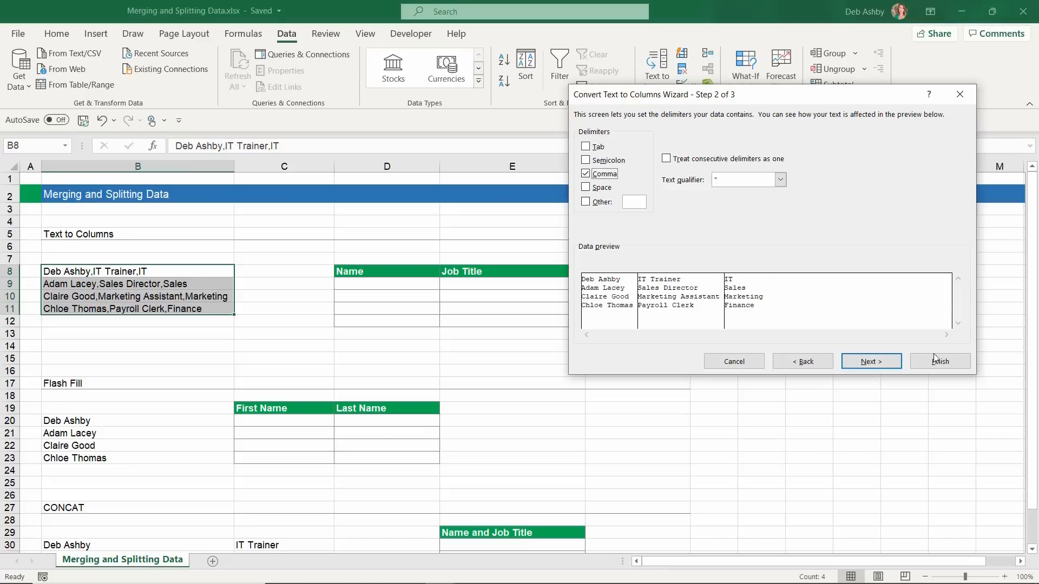
{"action": "left_click", "coordinate": [888, 366]}
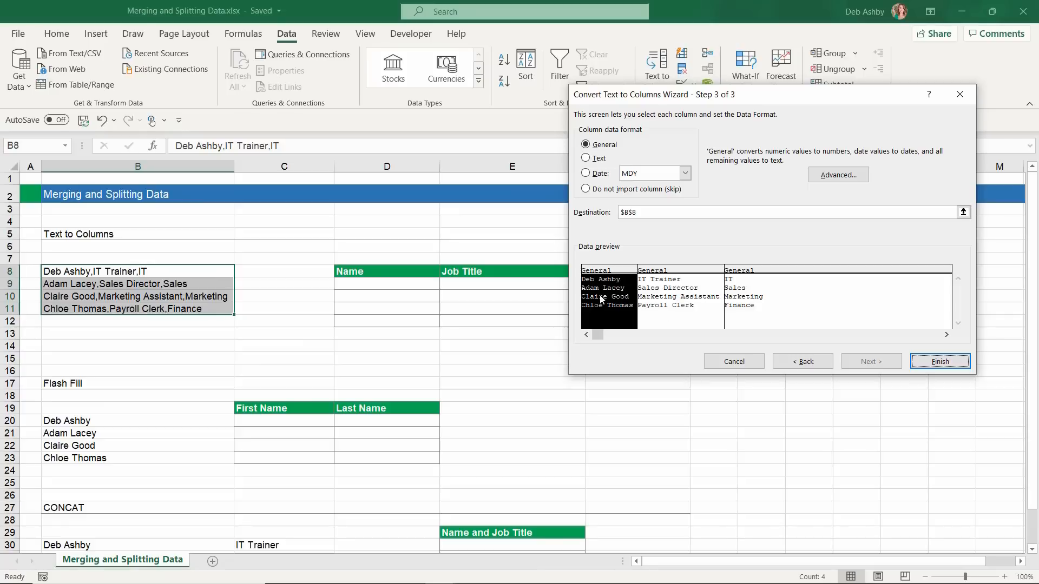
Try the Text data format on the first preview column, and return it to General
{"action": "left_click", "coordinate": [672, 298]}
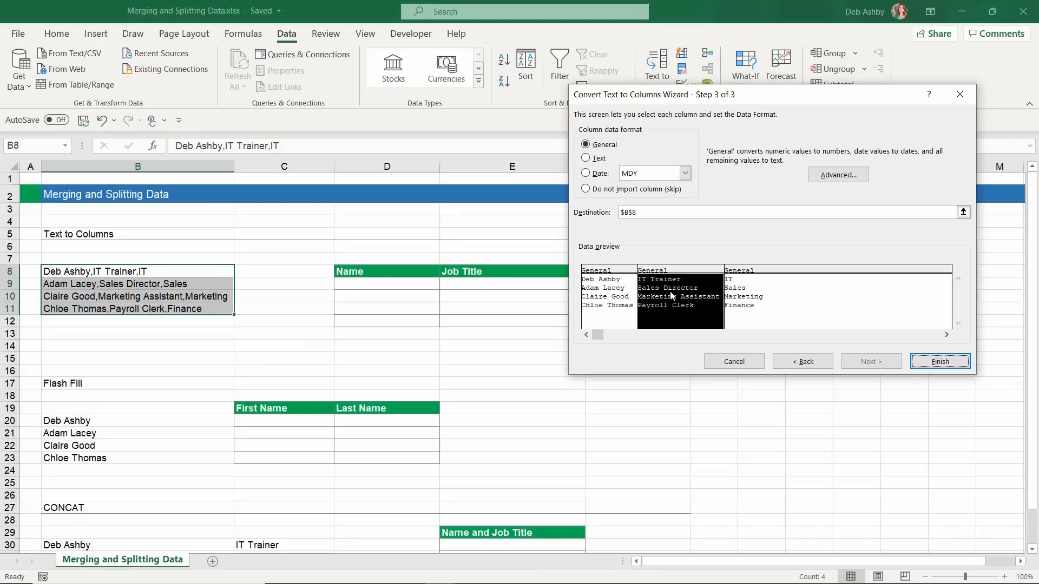
{"action": "left_click", "coordinate": [603, 292]}
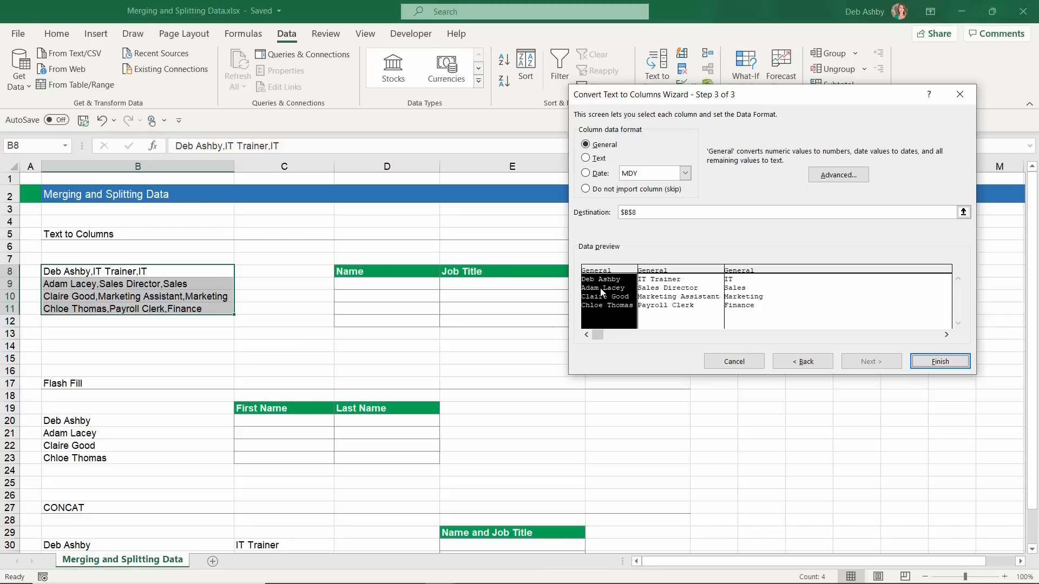
{"action": "left_click", "coordinate": [586, 159]}
{"action": "left_click", "coordinate": [586, 145]}
Set the split's destination to cell D9 and complete the conversion, accepting replacement of the existing data
{"action": "left_click", "coordinate": [639, 215]}
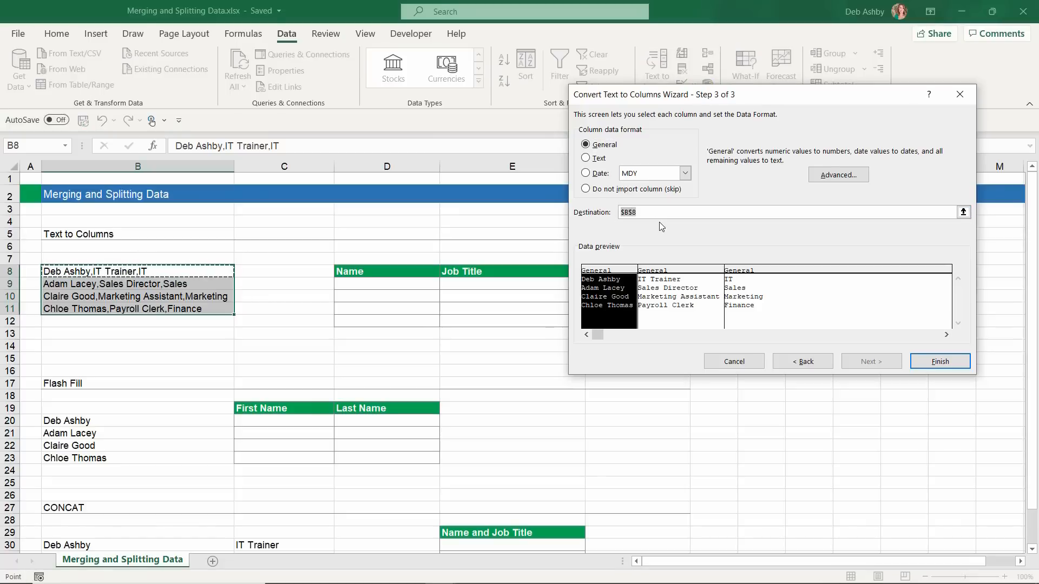
{"action": "key", "text": "BackSpace"}
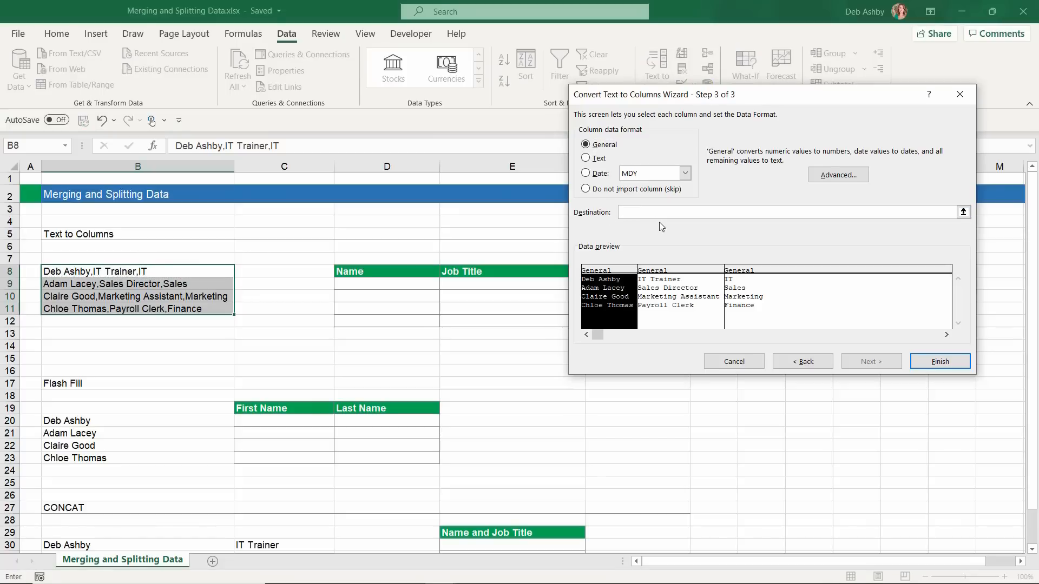
{"action": "left_click", "coordinate": [370, 285]}
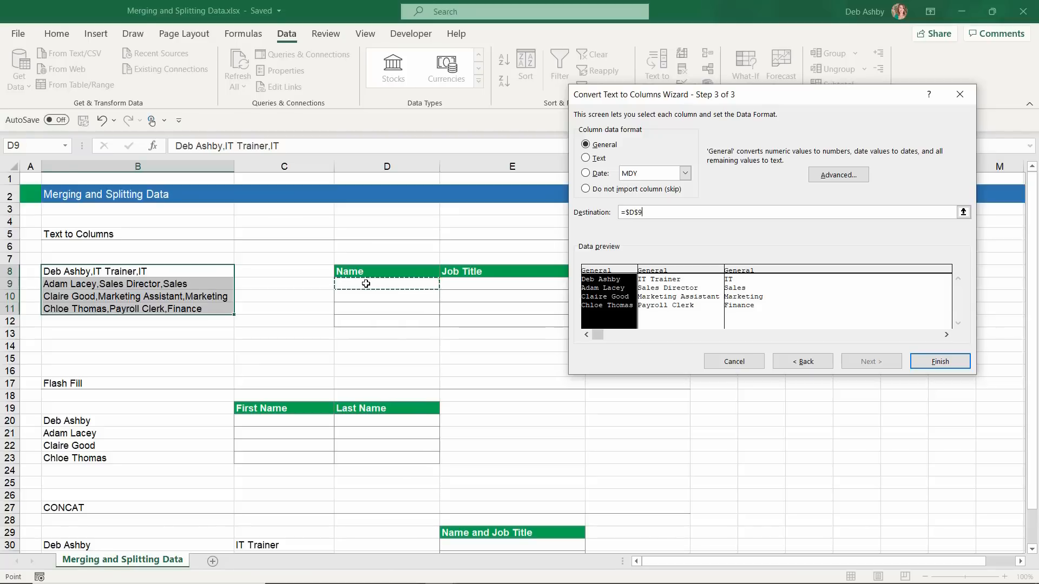
{"action": "left_click", "coordinate": [939, 362]}
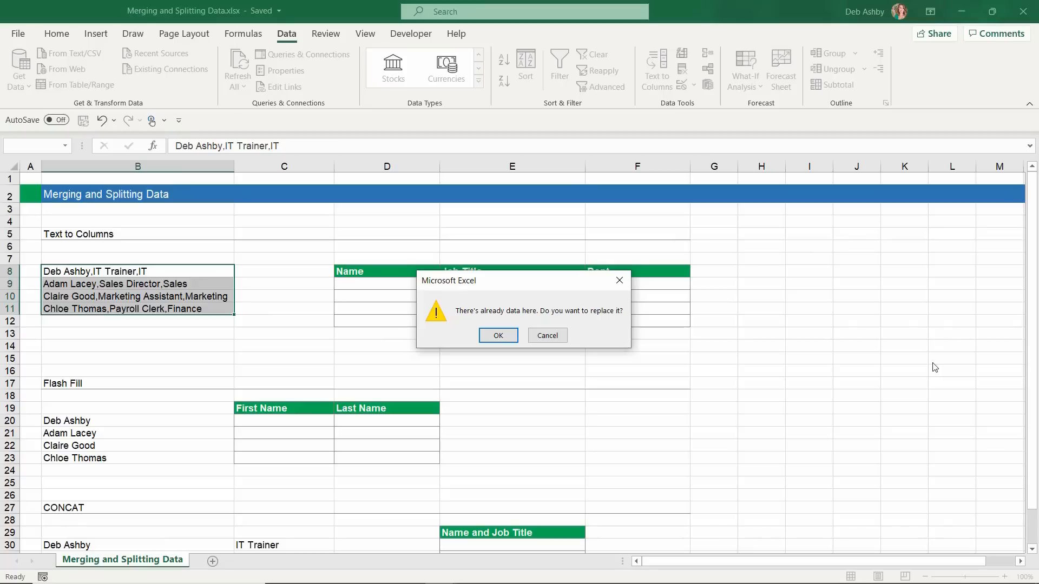
{"action": "left_click", "coordinate": [498, 336]}
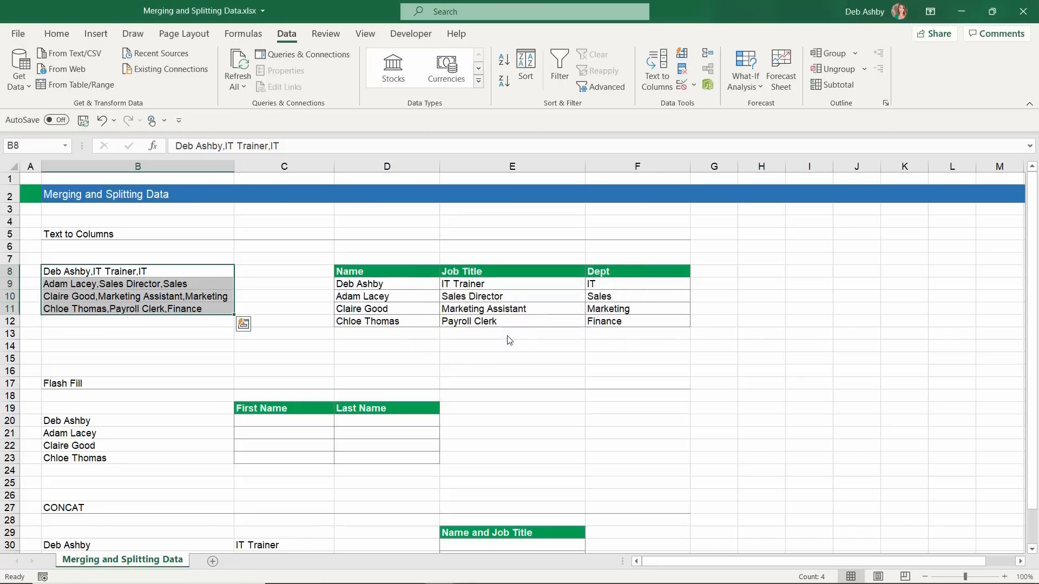
Review the split data in D9:F12, and examine the Flash Fill section's full names and its First Name and Last Name columns
{"action": "left_click", "coordinate": [815, 311]}
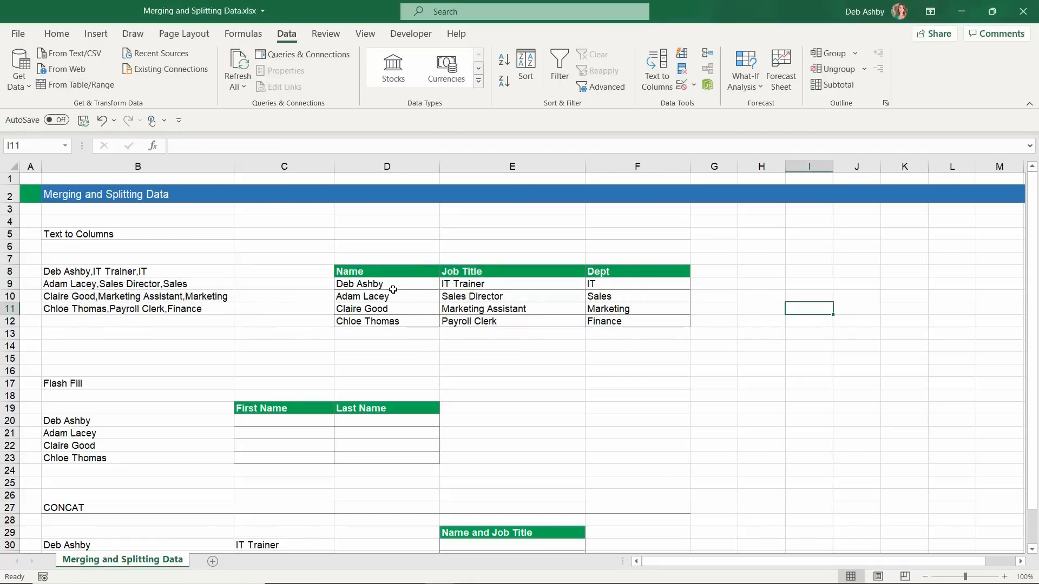
{"action": "left_click_drag", "start_coordinate": [384, 287], "coordinate": [609, 324]}
{"action": "left_click", "coordinate": [799, 309]}
{"action": "scroll", "coordinate": [845, 368], "scroll_direction": "down", "scroll_amount": 4}
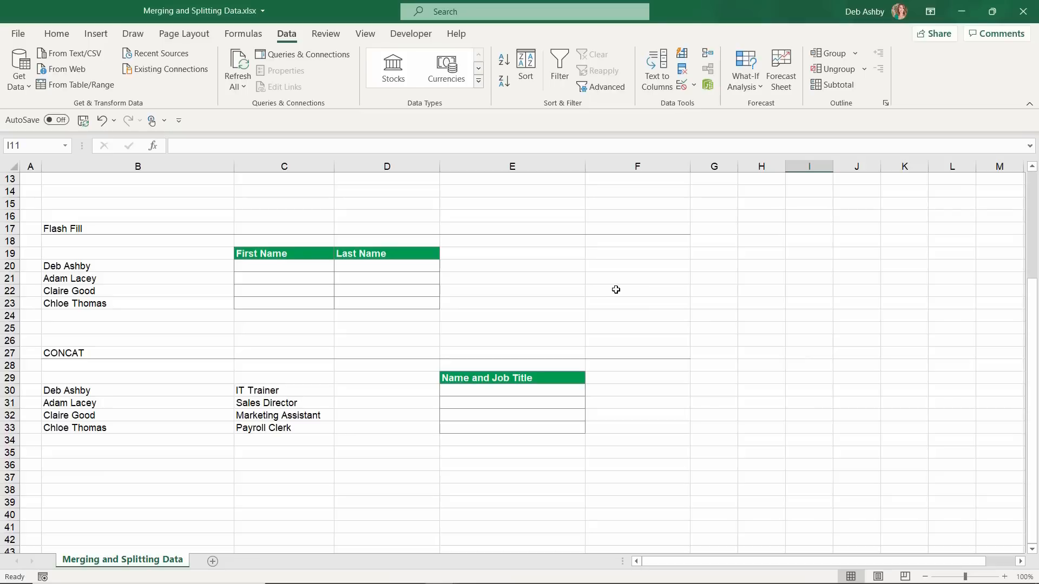
{"action": "left_click", "coordinate": [94, 232]}
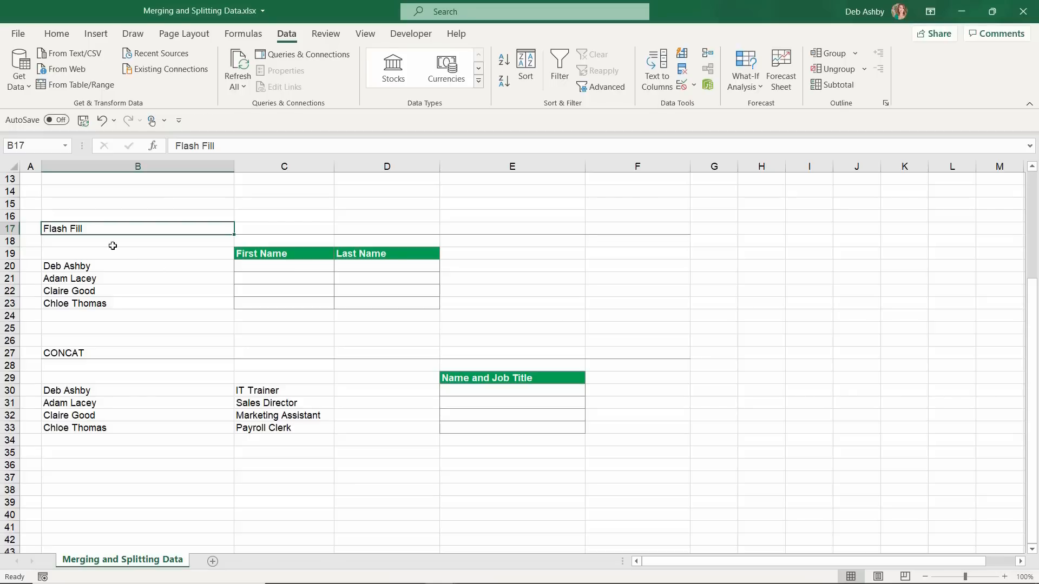
{"action": "scroll", "coordinate": [142, 255], "scroll_direction": "up", "scroll_amount": 4}
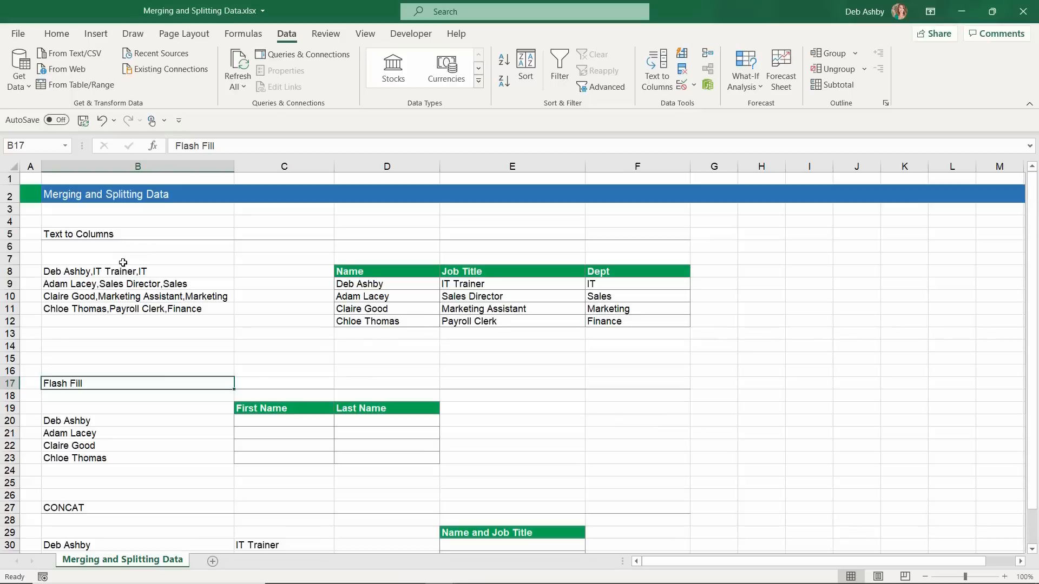
{"action": "scroll", "coordinate": [654, 309], "scroll_direction": "down", "scroll_amount": 5}
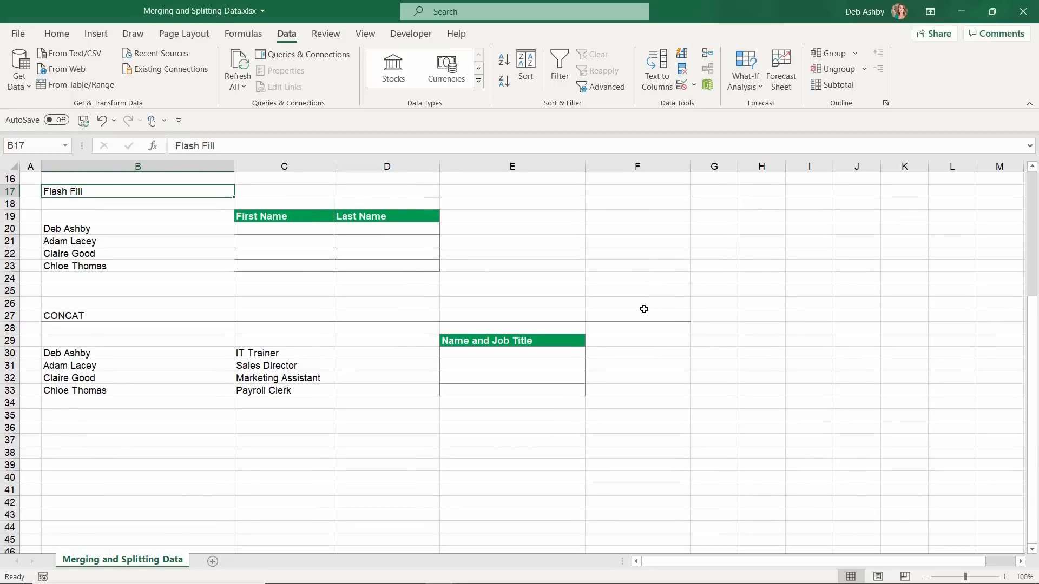
{"action": "left_click_drag", "start_coordinate": [105, 233], "coordinate": [116, 270]}
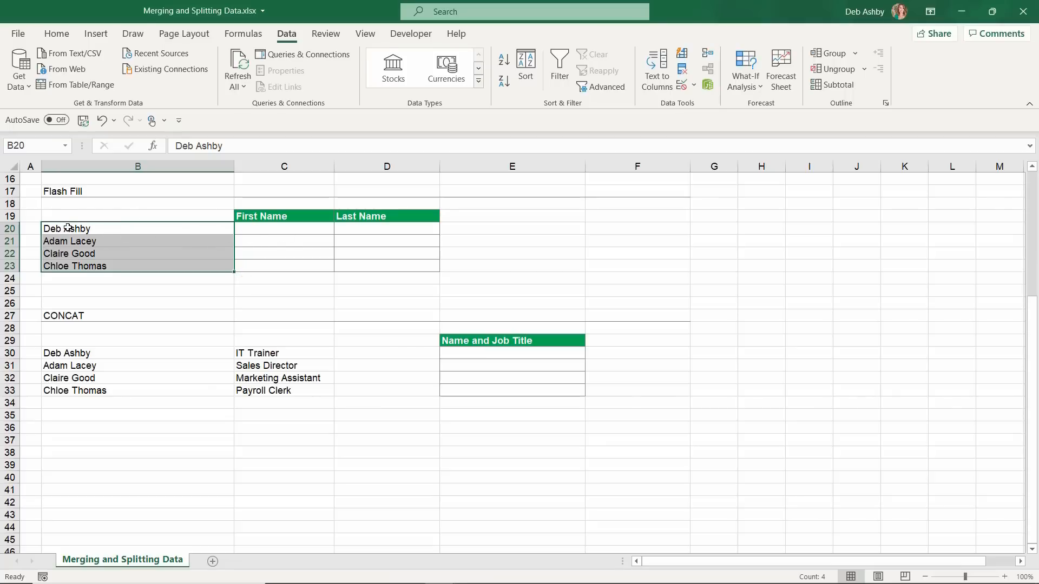
{"action": "left_click", "coordinate": [267, 230]}
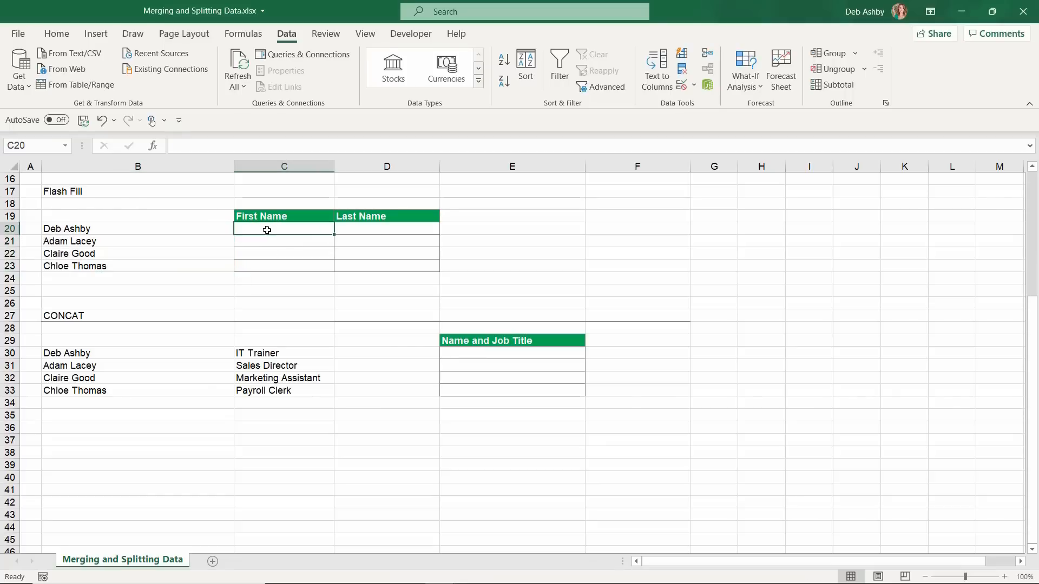
{"action": "left_click", "coordinate": [379, 231]}
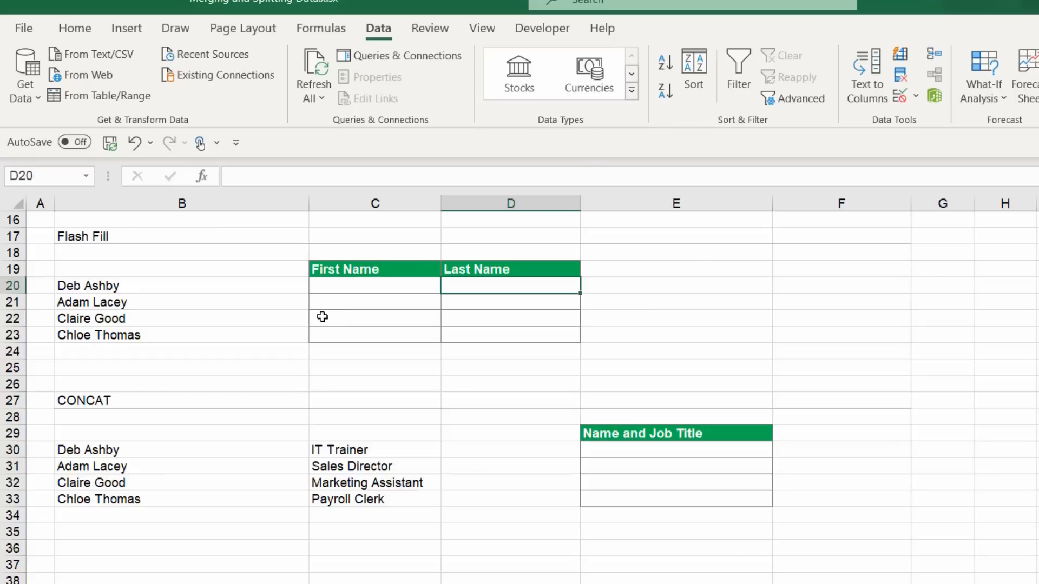
Enter the first name from B20 in C20 and Flash Fill the rest of the First Name column
{"action": "left_click", "coordinate": [343, 284]}
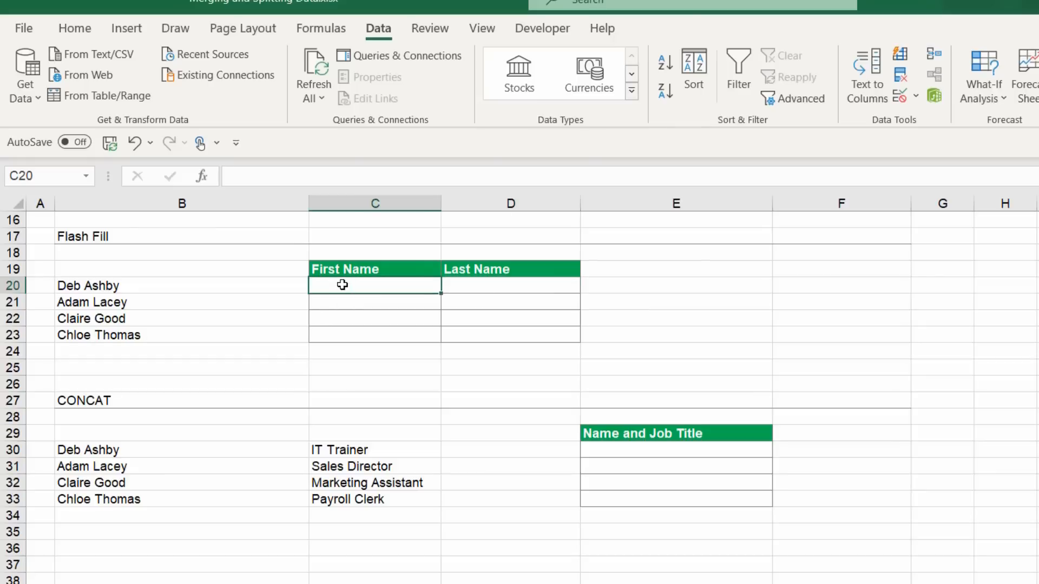
{"action": "type", "text": "Deb"}
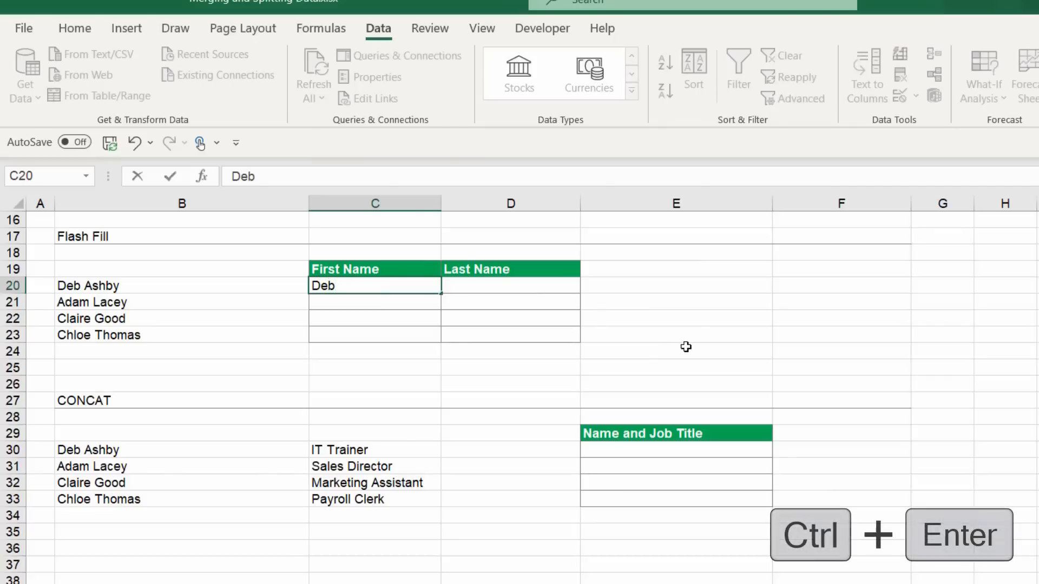
{"action": "key", "text": "ctrl+Return"}
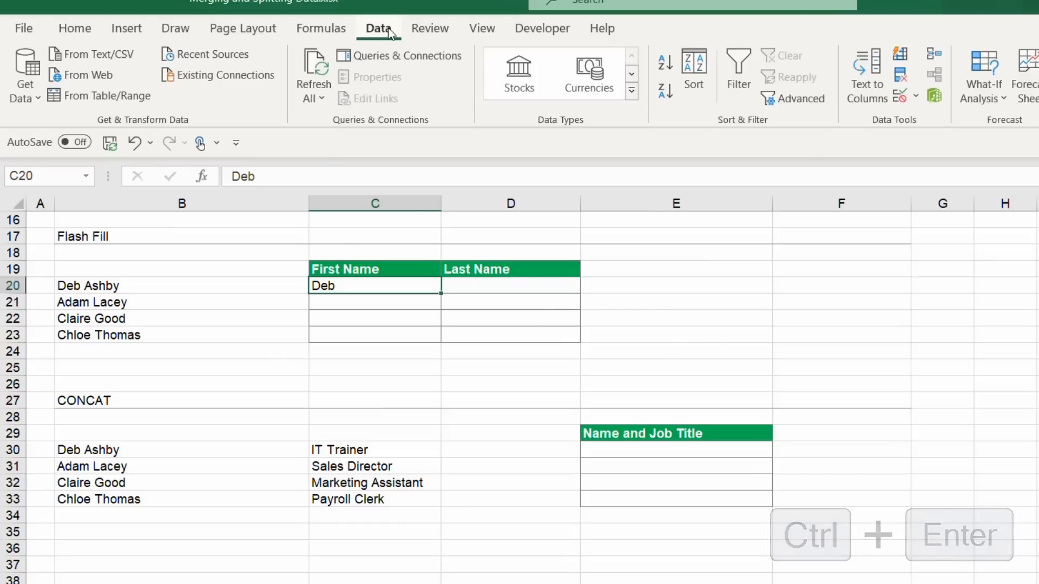
{"action": "left_click", "coordinate": [900, 55]}
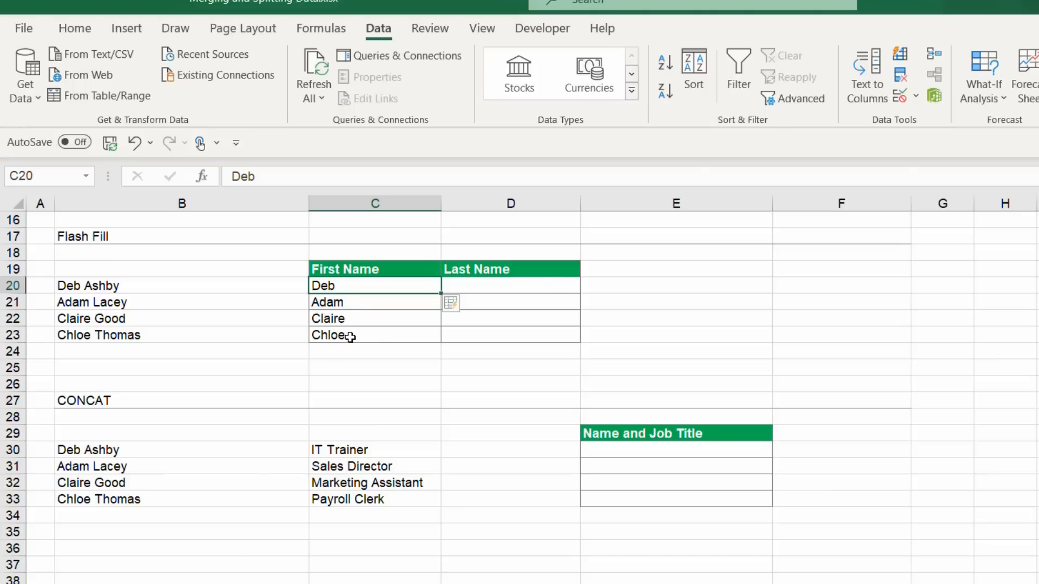
Enter the matching last names in D20 and D21, accepting the Flash Fill suggestion for the rest of the Last Name column
{"action": "left_click", "coordinate": [535, 290]}
{"action": "type", "text": "Ashb"}
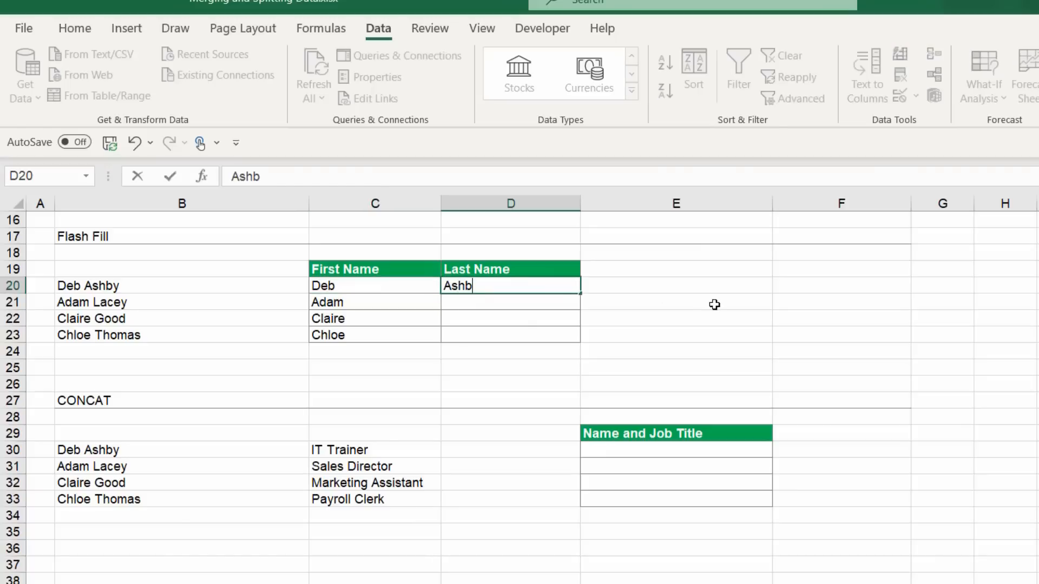
{"action": "type", "text": "y"}
{"action": "key", "text": "Return"}
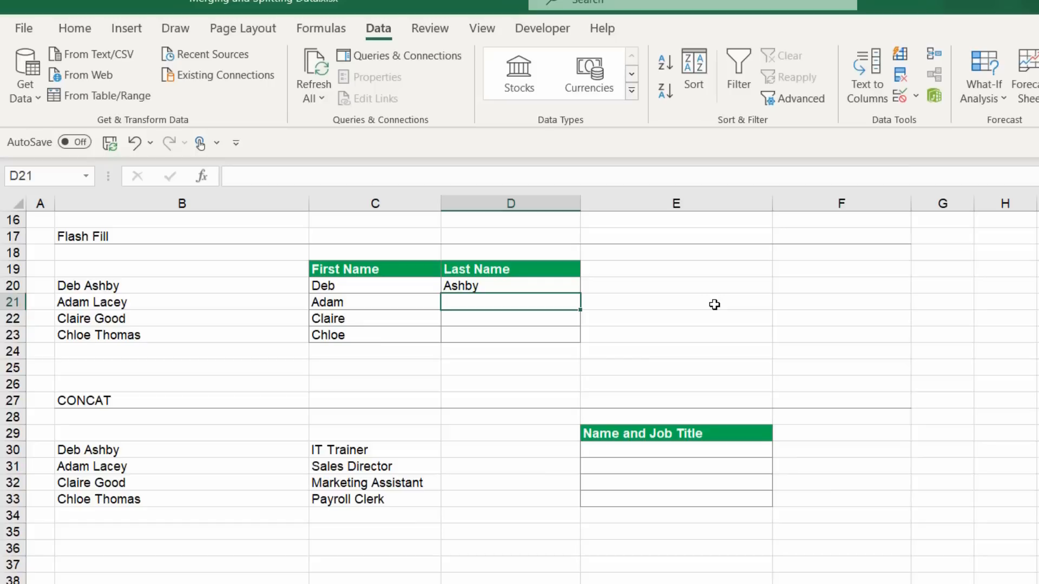
{"action": "type", "text": "Lacey"}
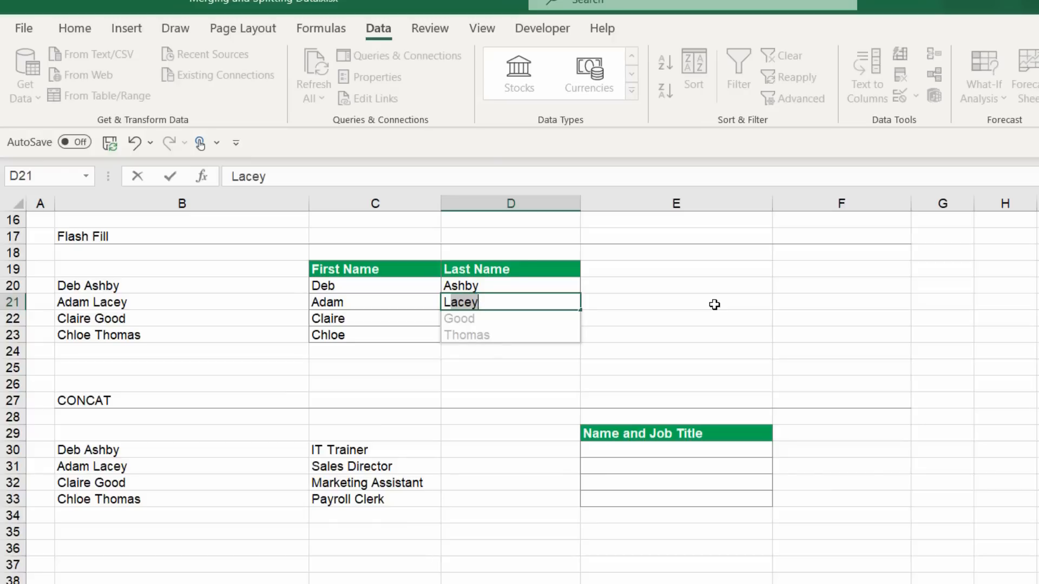
{"action": "key", "text": "Return"}
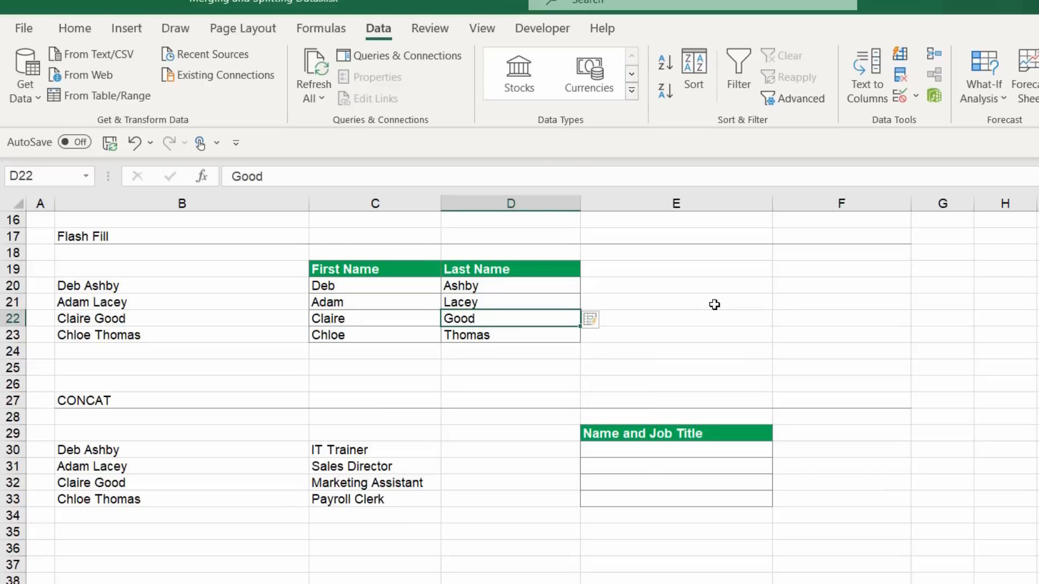
Add a Full Name heading in E19 and copy the Last Name heading's formatting onto it with Format Painter
{"action": "left_click", "coordinate": [662, 273]}
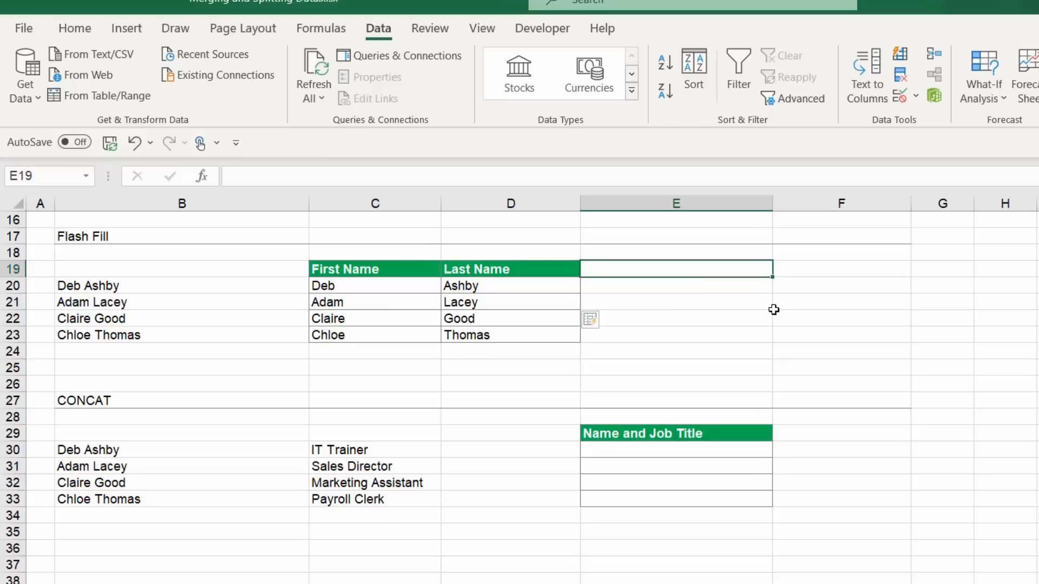
{"action": "type", "text": "Full Name"}
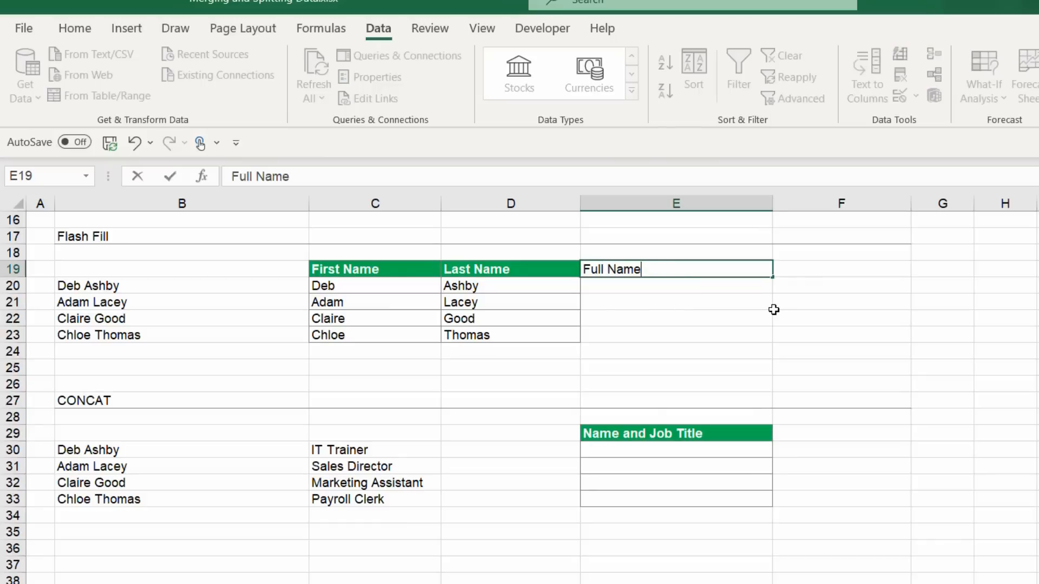
{"action": "key", "text": "Left"}
{"action": "left_click", "coordinate": [76, 29]}
{"action": "left_click", "coordinate": [93, 98]}
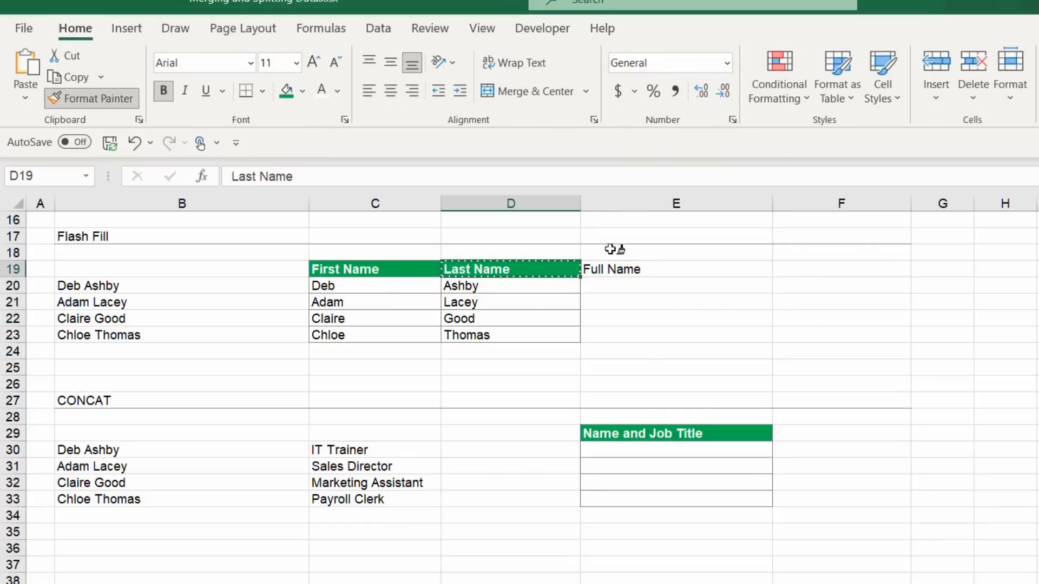
{"action": "left_click", "coordinate": [650, 268]}
{"action": "left_click", "coordinate": [897, 328]}
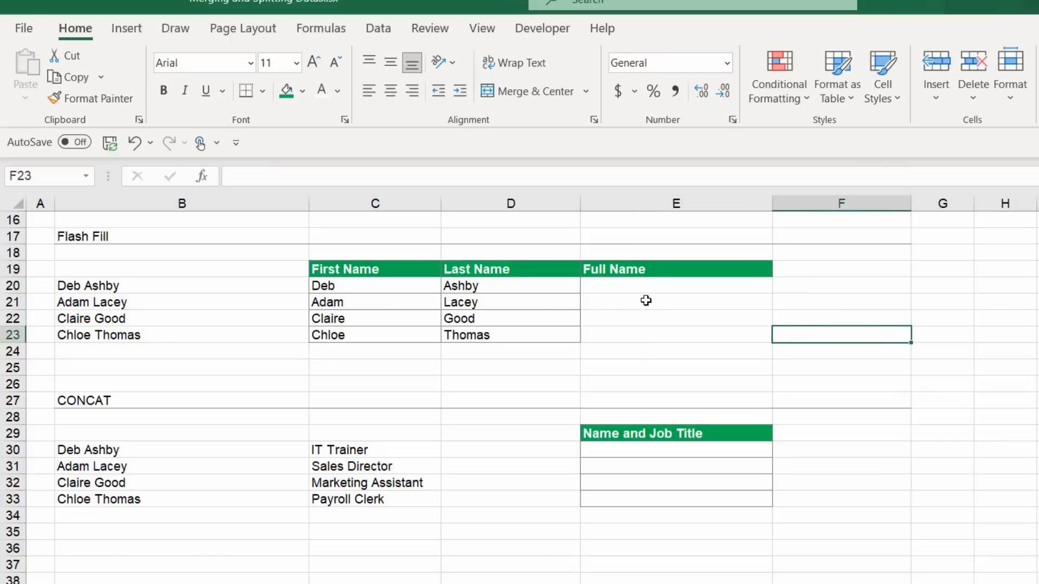
Enter the combined first and last name from row 20 in E20 as the Full Name column's example
{"action": "left_click", "coordinate": [628, 284]}
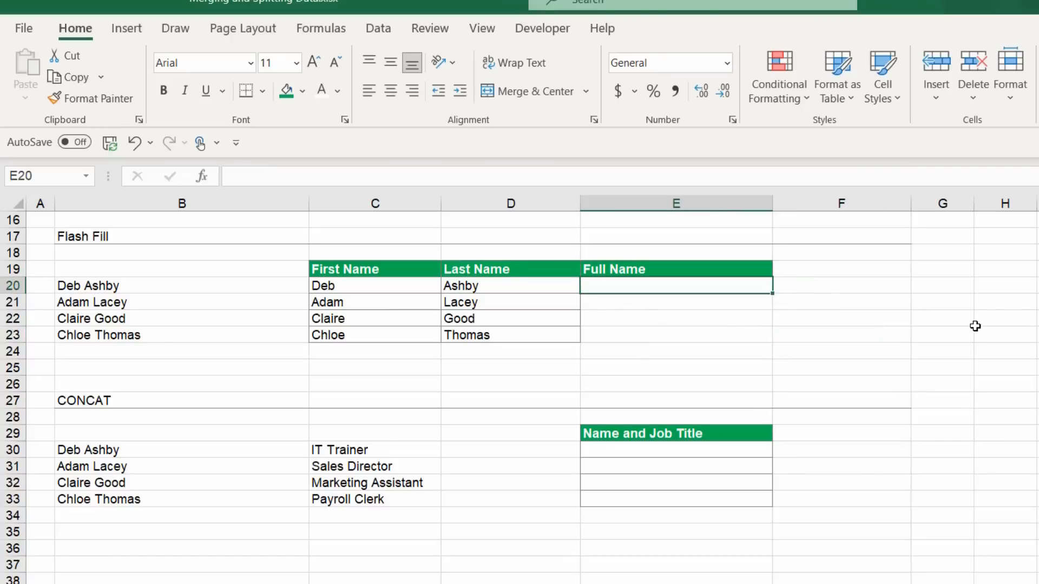
{"action": "type", "text": "Deb Ashby"}
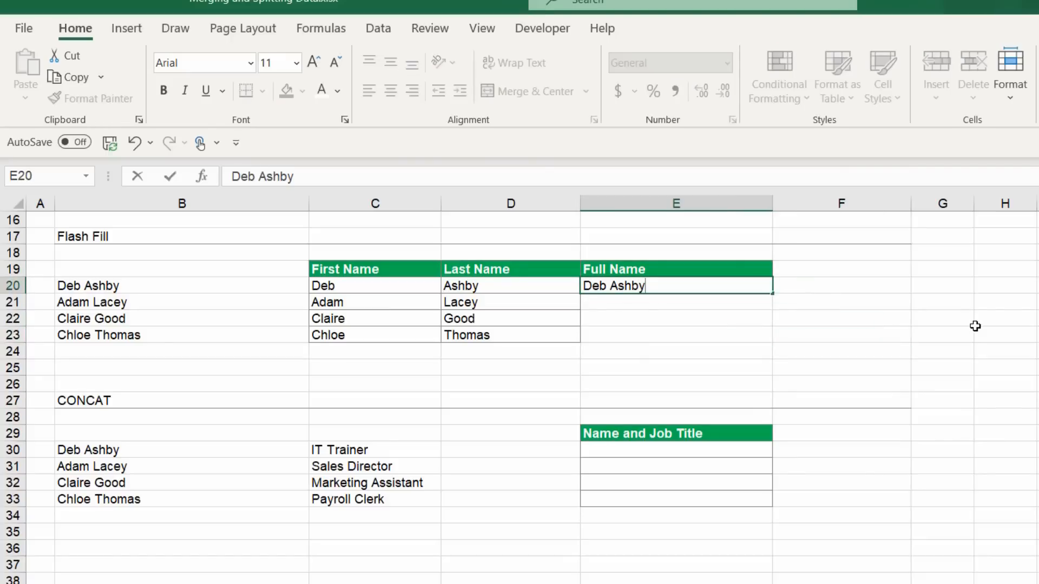
Commit the full name in E20 and Flash Fill the rest of the Full Name column down to row 23
{"action": "key", "text": "ctrl+Return"}
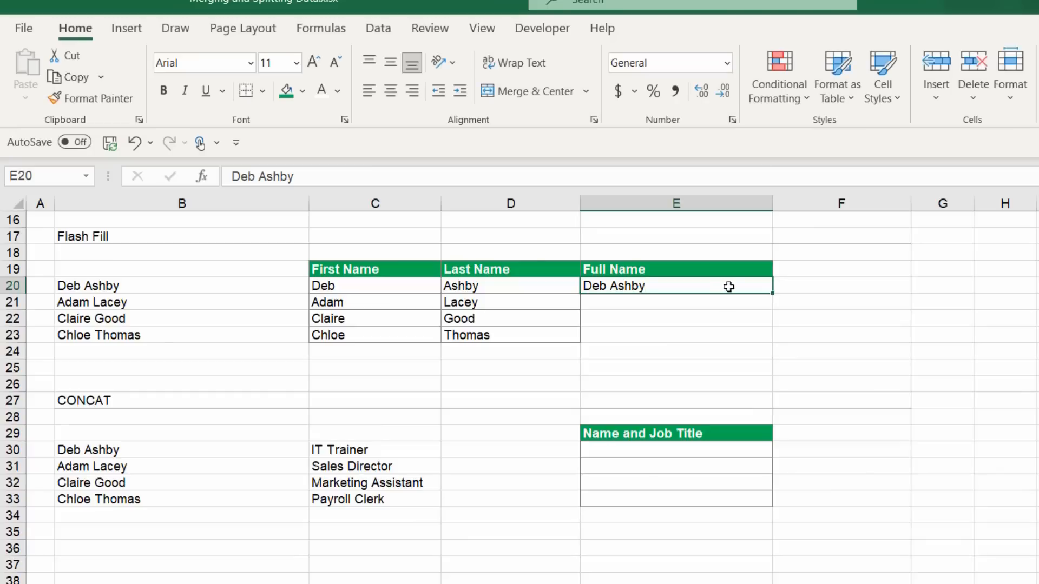
{"action": "key", "text": "ctrl+e"}
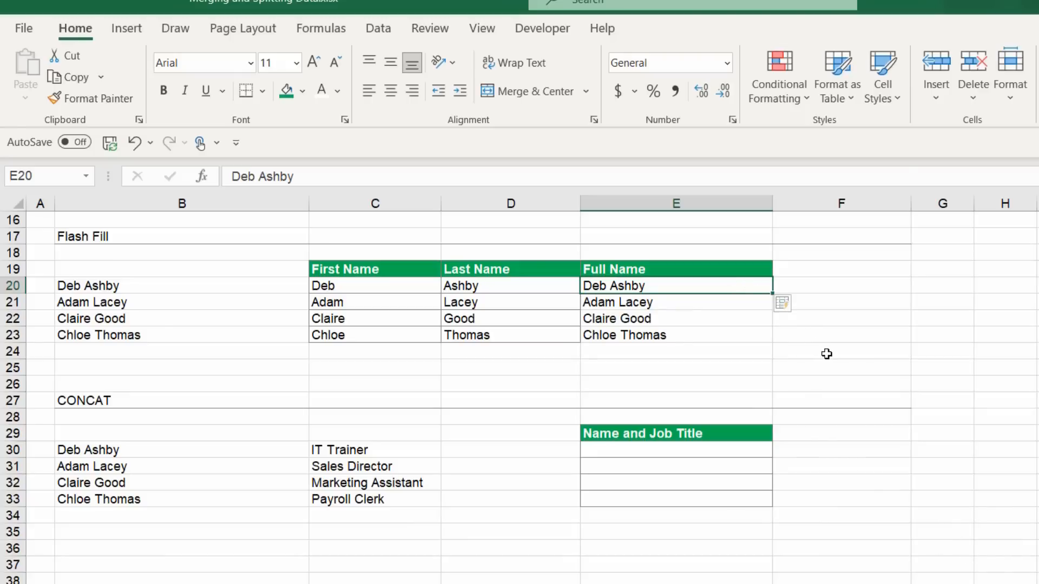
{"action": "left_click", "coordinate": [906, 351]}
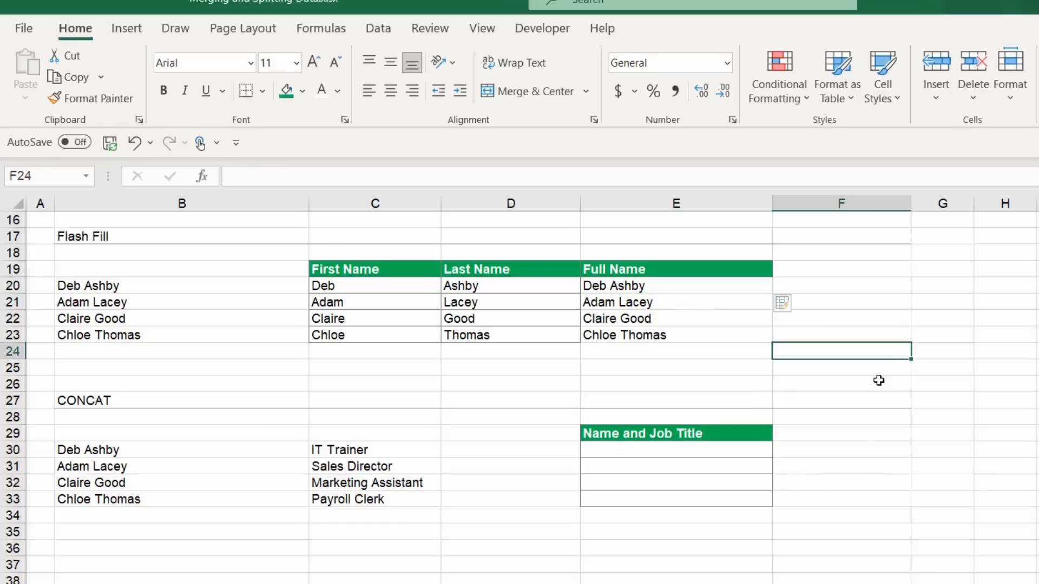
Review the names in B30:B33 and the job titles in C30:C33 of the CONCAT section
{"action": "scroll", "coordinate": [886, 371], "scroll_direction": "down", "scroll_amount": 2}
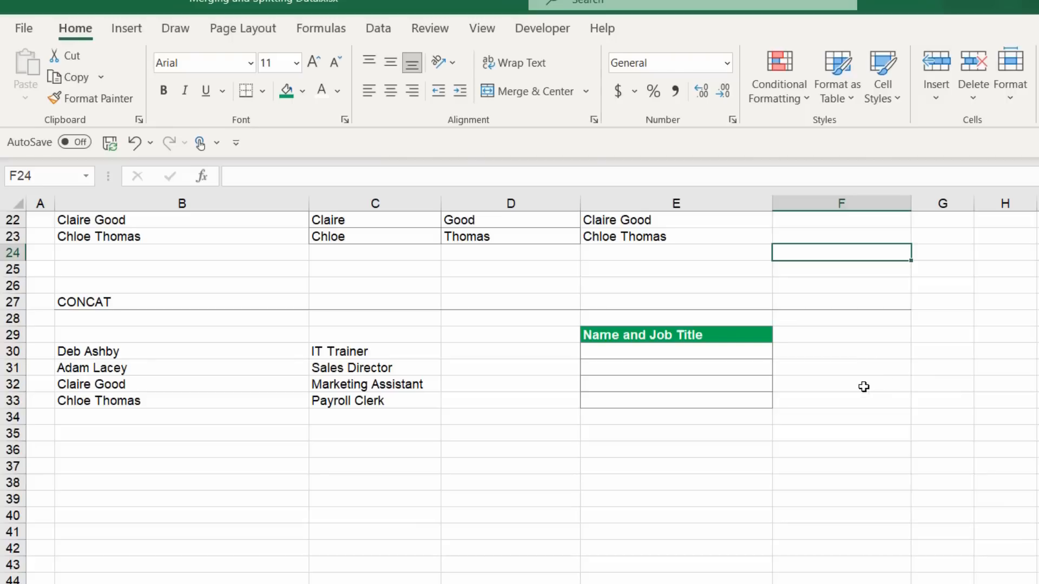
{"action": "left_click", "coordinate": [393, 532]}
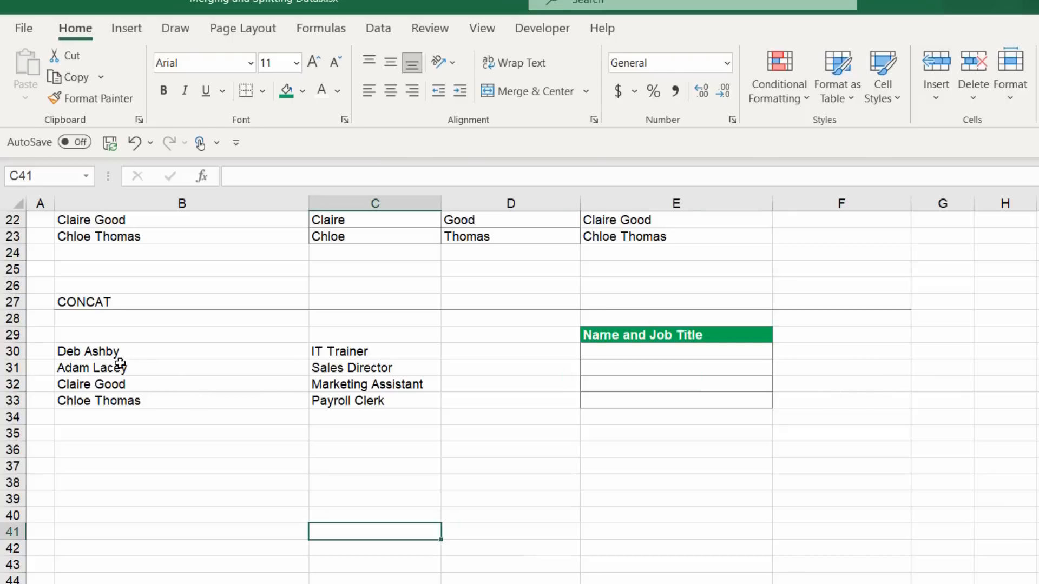
{"action": "left_click_drag", "start_coordinate": [126, 350], "coordinate": [154, 399]}
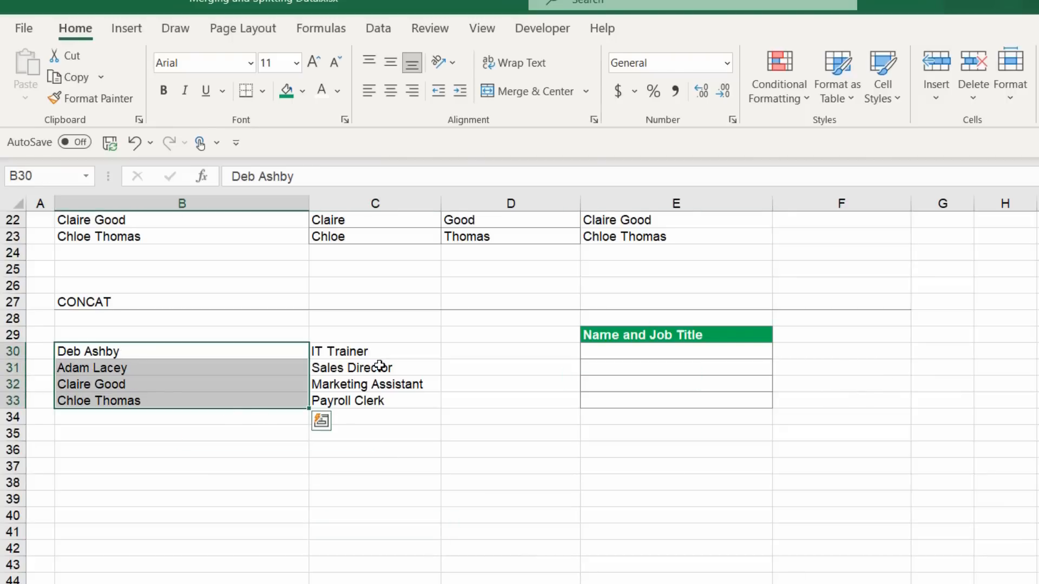
{"action": "left_click_drag", "start_coordinate": [379, 352], "coordinate": [390, 401]}
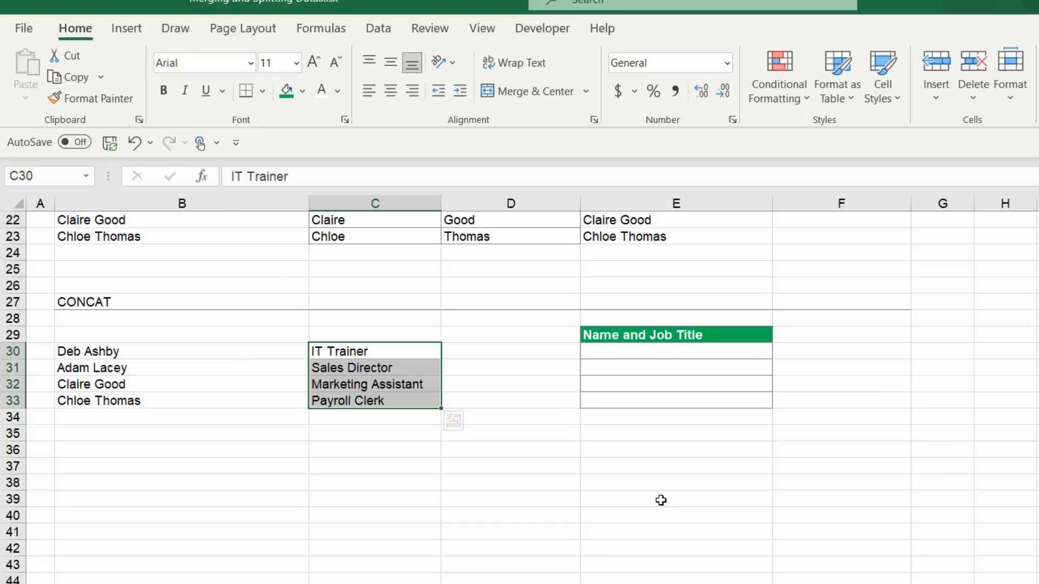
{"action": "left_click", "coordinate": [615, 354]}
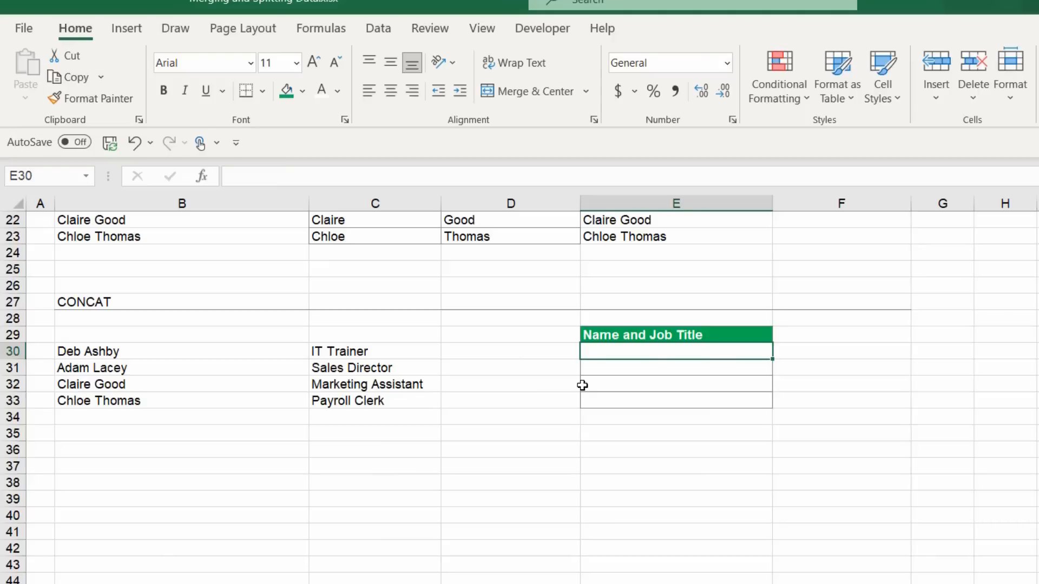
Enter a sample in B38 combining the first person's name and "IT Trainer" with a spaced hyphen, and clear the cell again
{"action": "left_click", "coordinate": [130, 480]}
{"action": "type", "text": "Deb S"}
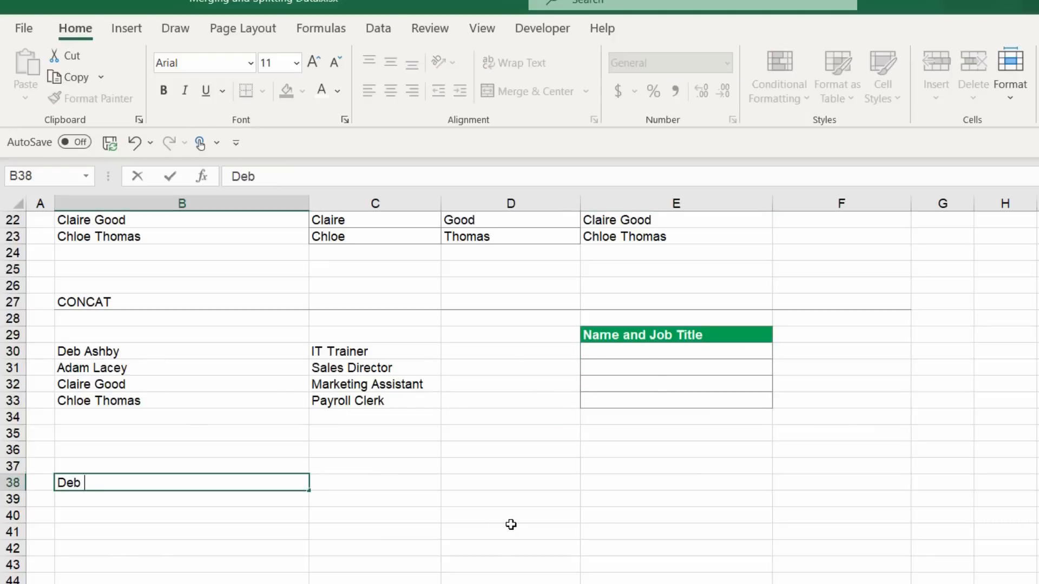
{"action": "key", "text": "BackSpace"}
{"action": "type", "text": "a"}
{"action": "key", "text": "BackSpace"}
{"action": "type", "text": "Adshby"}
{"action": "key", "text": "BackSpace"}
{"action": "key", "text": "BackSpace"}
{"action": "key", "text": "BackSpace"}
{"action": "key", "text": "BackSpace"}
{"action": "key", "text": "BackSpace"}
{"action": "type", "text": "shby -"}
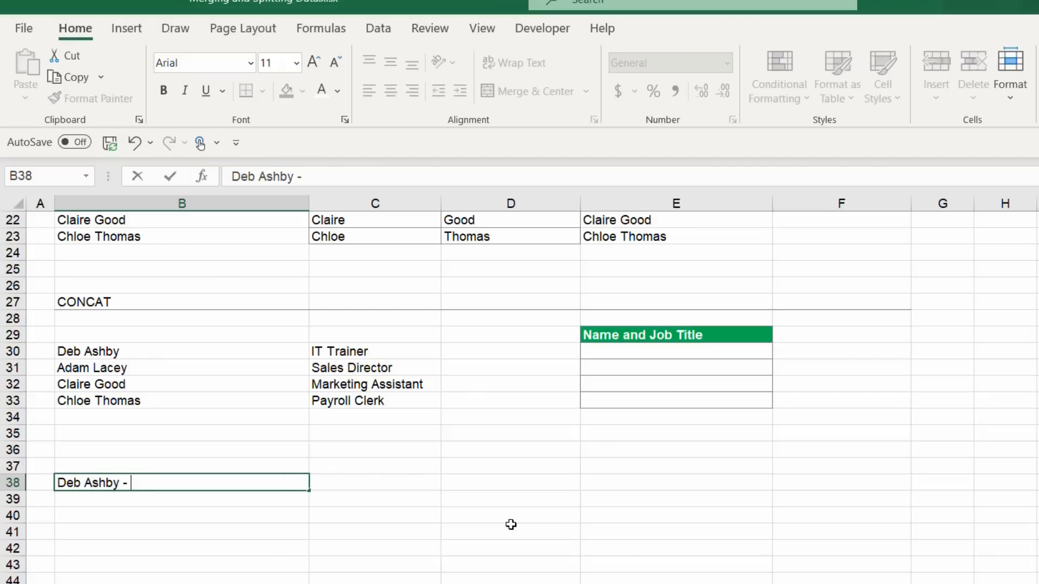
{"action": "type", "text": " IT Trainer"}
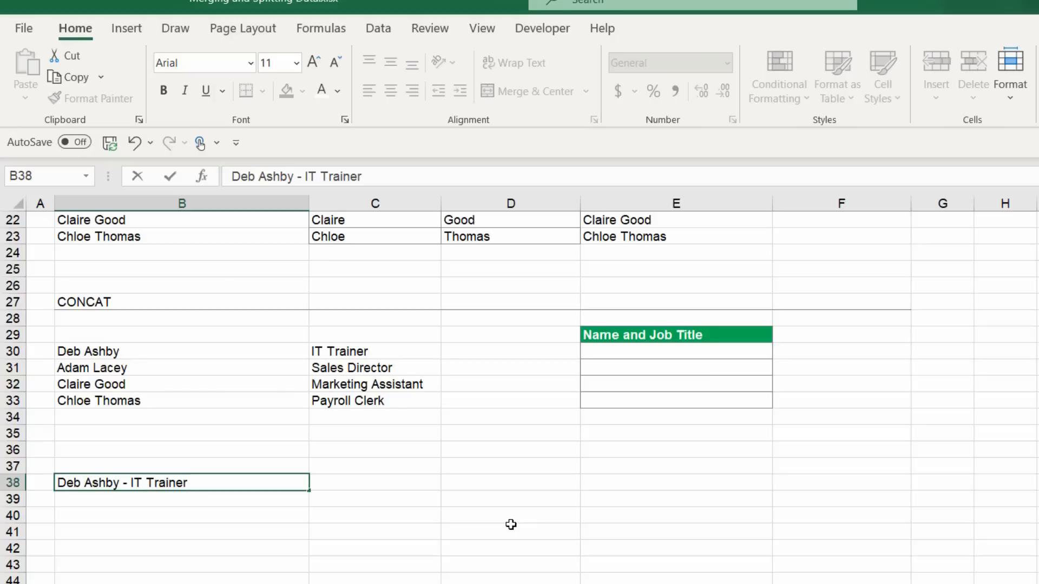
{"action": "left_click", "coordinate": [511, 525]}
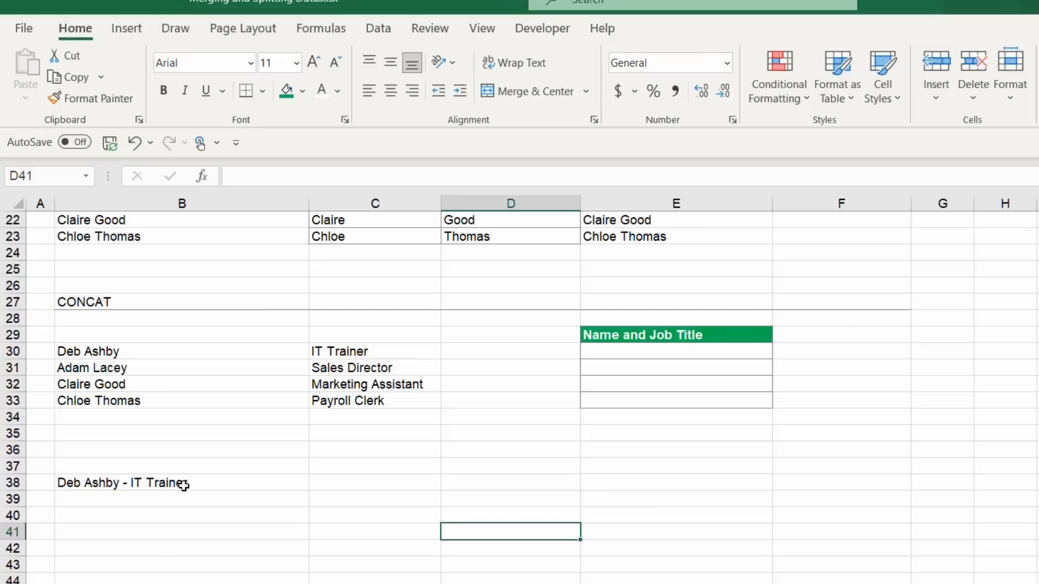
{"action": "left_click", "coordinate": [184, 485]}
{"action": "key", "text": "Delete"}
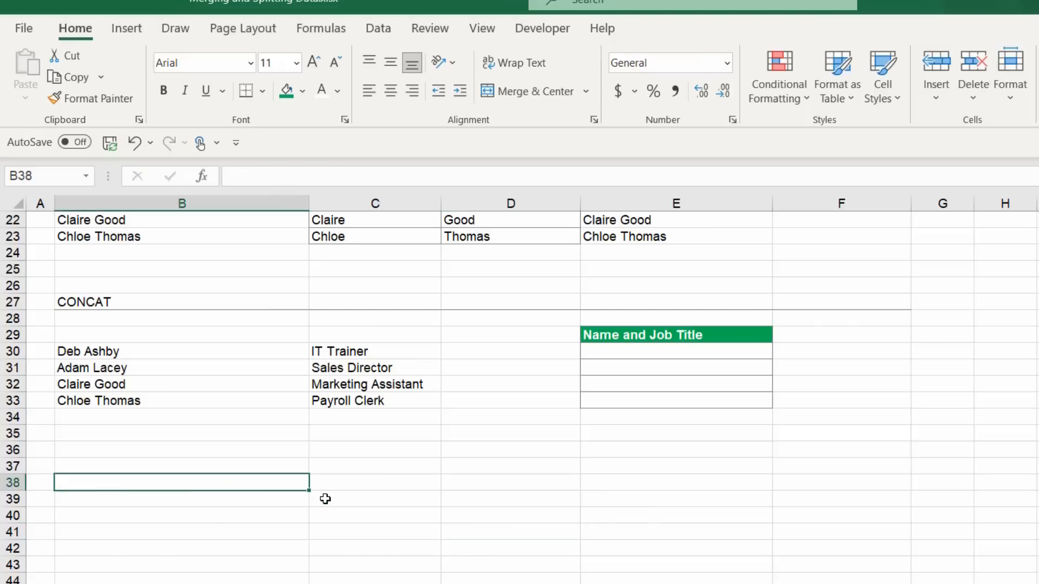
Enter the formula =CONCAT(B30,C30) in E30 to join the first name entry with its job title
{"action": "left_click", "coordinate": [627, 354]}
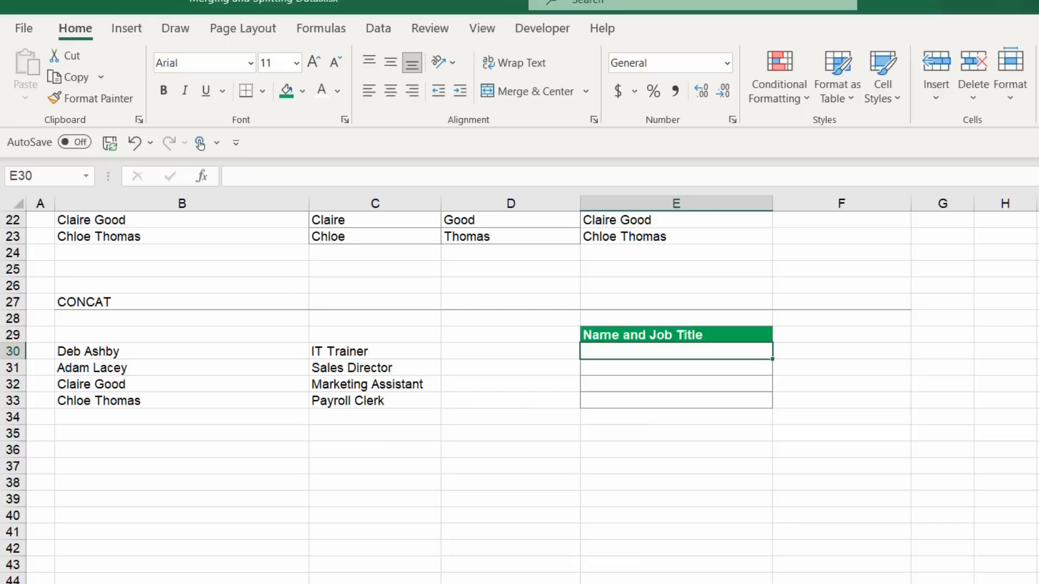
{"action": "type", "text": "=C"}
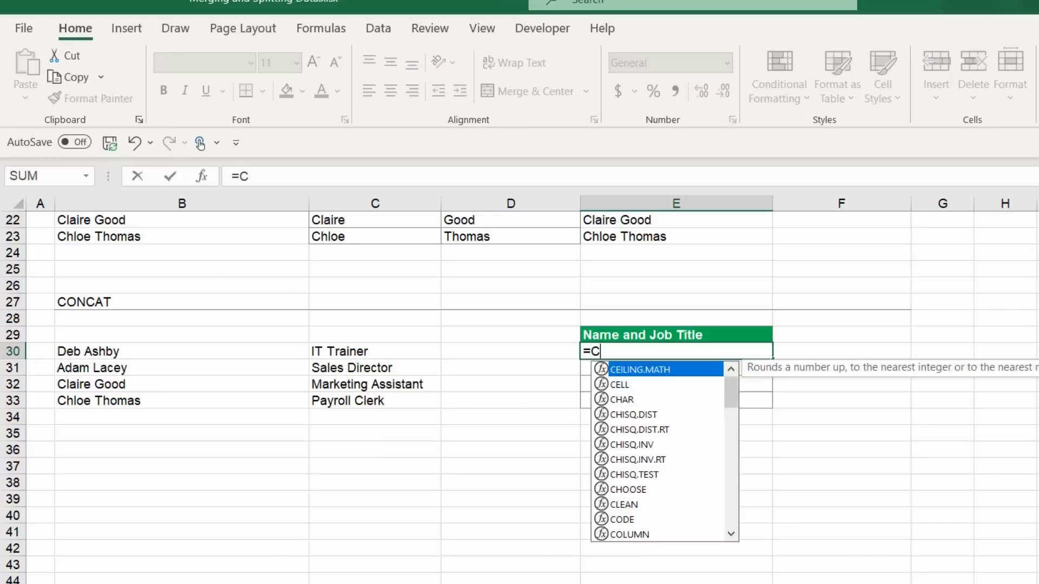
{"action": "type", "text": "ON"}
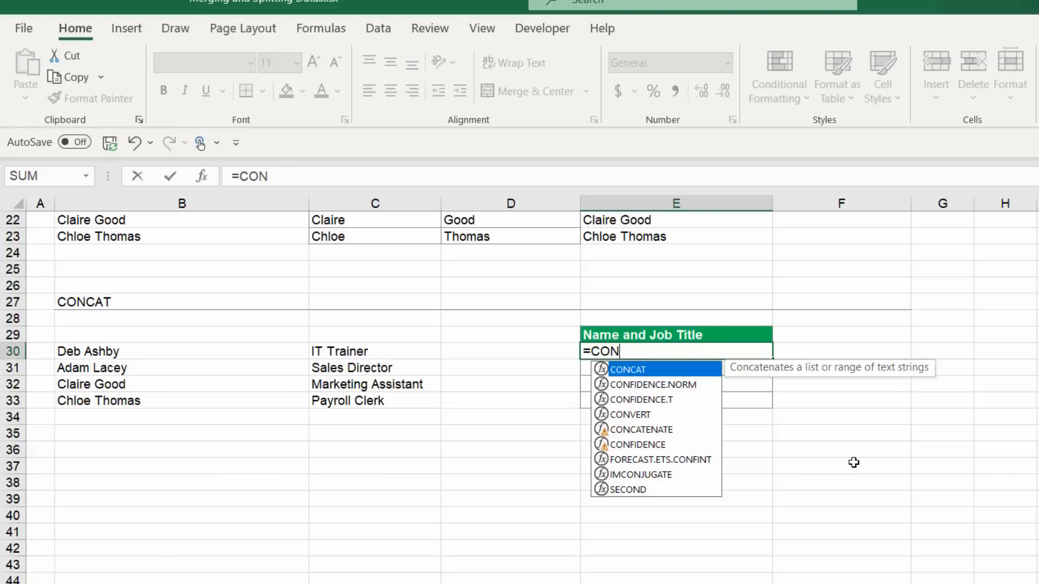
{"action": "key", "text": "Tab"}
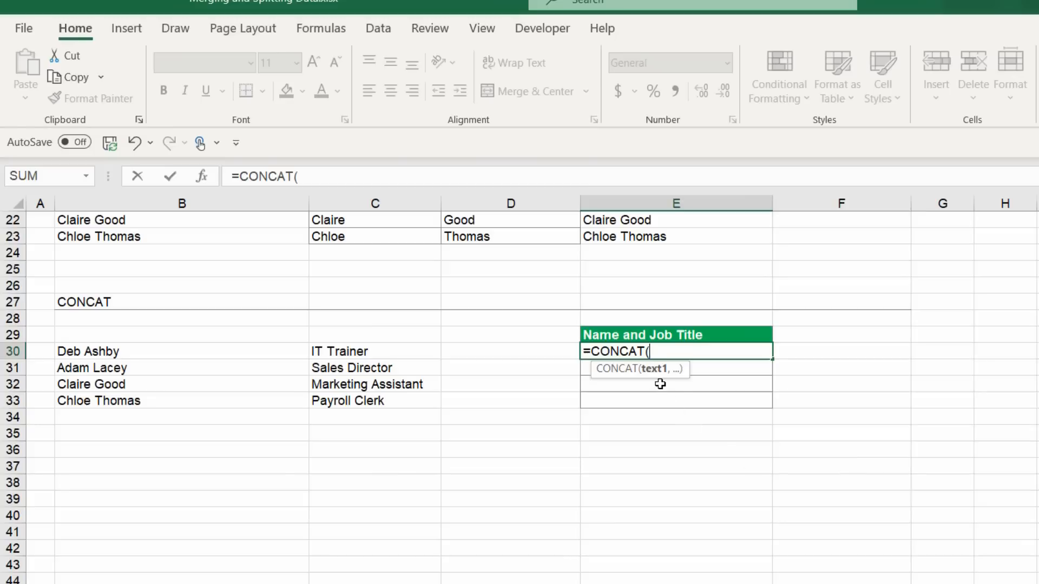
{"action": "left_click", "coordinate": [199, 351]}
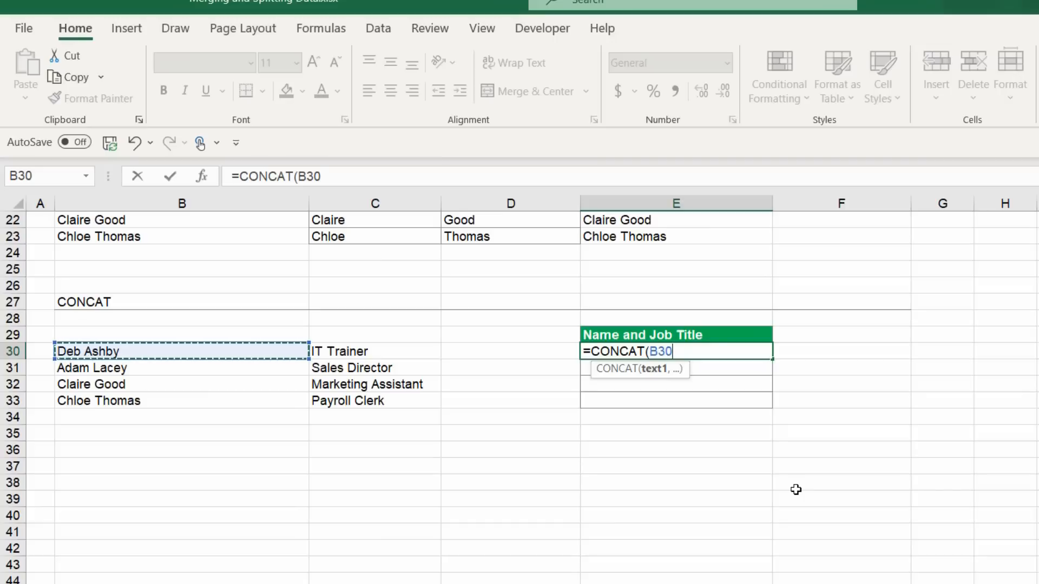
{"action": "type", "text": ","}
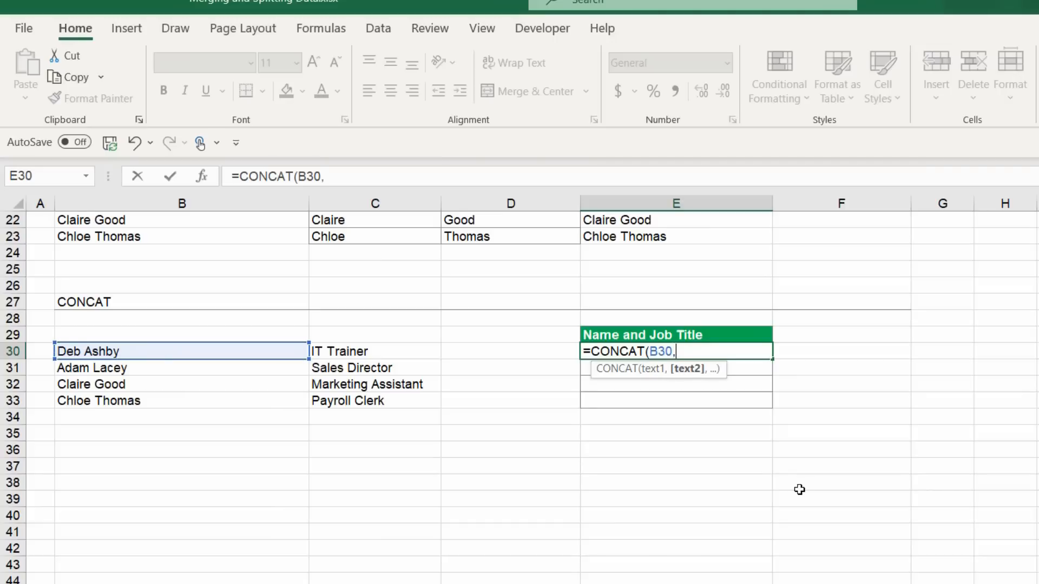
{"action": "left_click", "coordinate": [383, 351]}
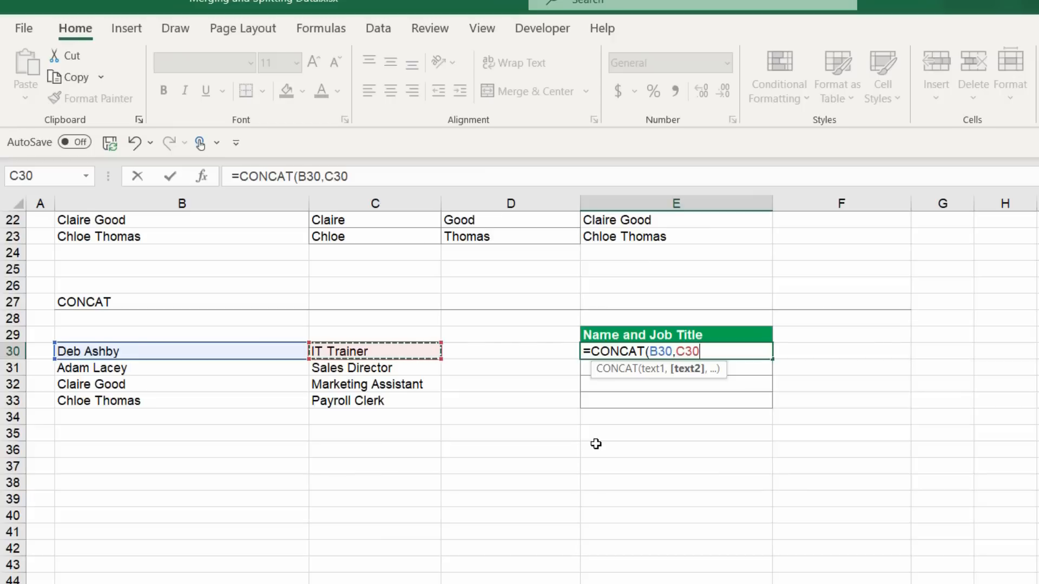
{"action": "type", "text": ")"}
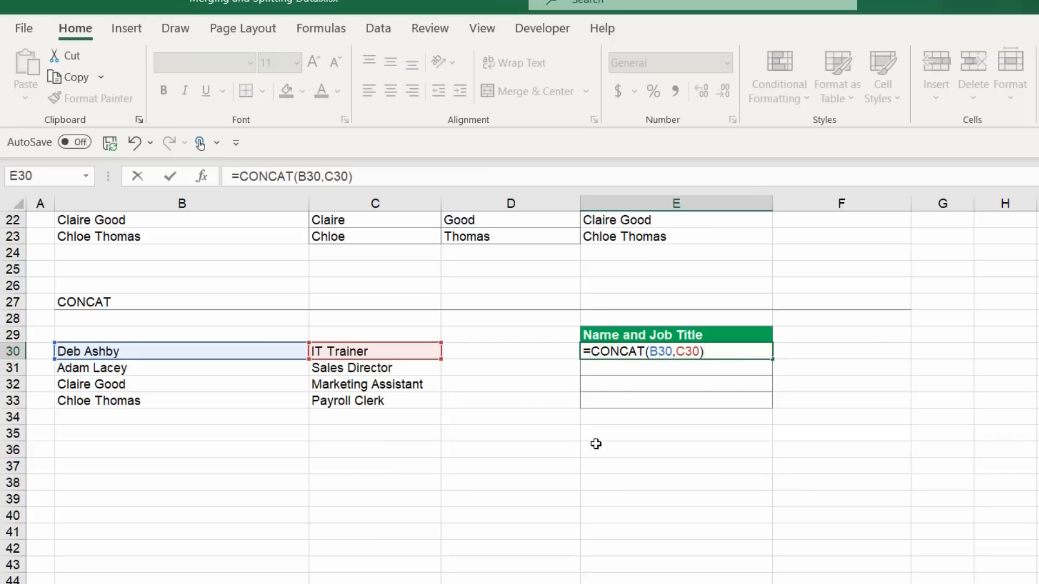
{"action": "key", "text": "ctrl+Return"}
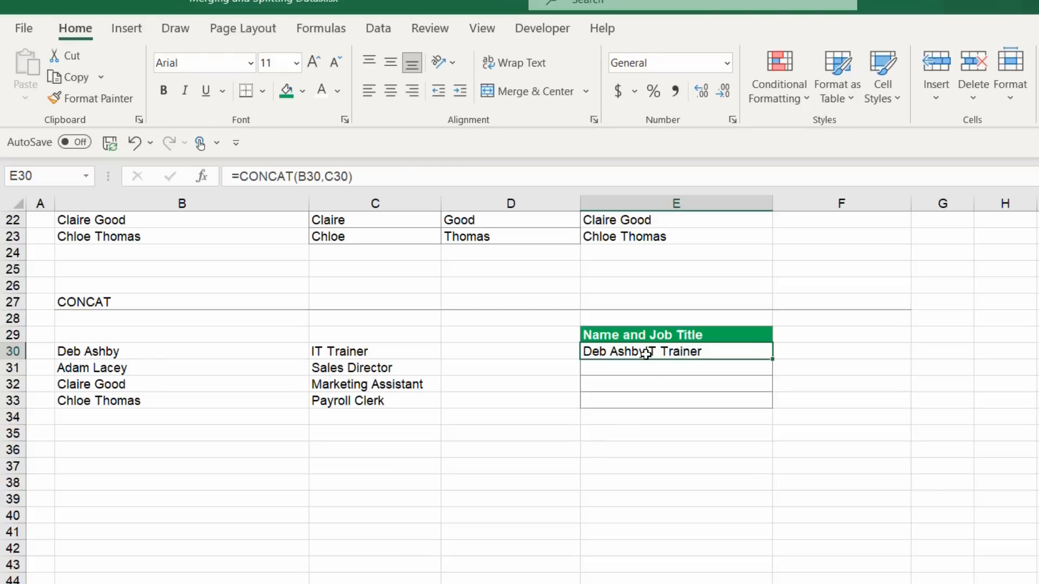
Edit the E30 formula to =CONCAT(B30," - ",C30), adding a spaced hyphen between name and job title
{"action": "double_click", "coordinate": [696, 351]}
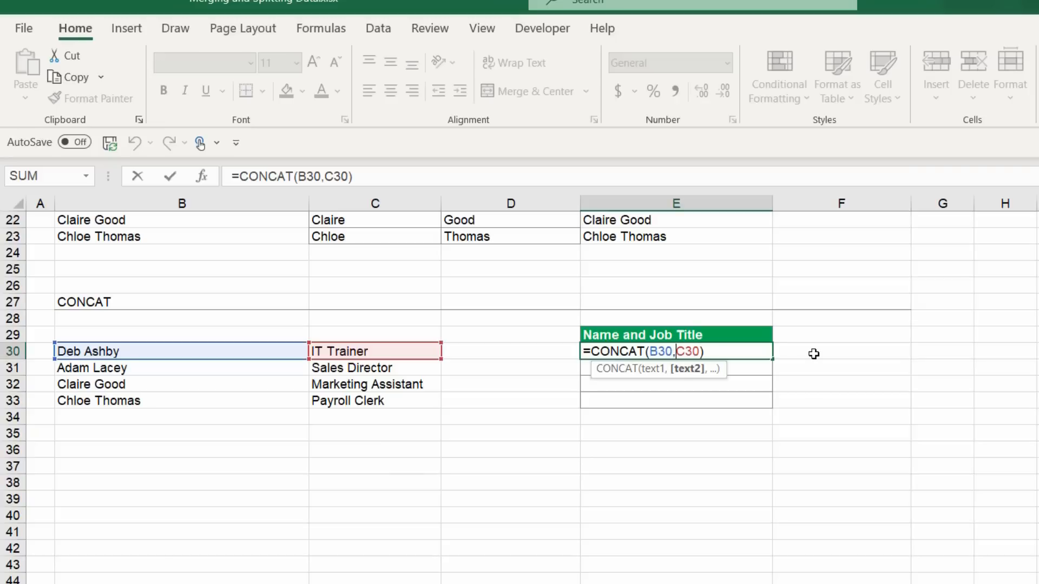
{"action": "left_click", "coordinate": [673, 351]}
{"action": "type", "text": "\""}
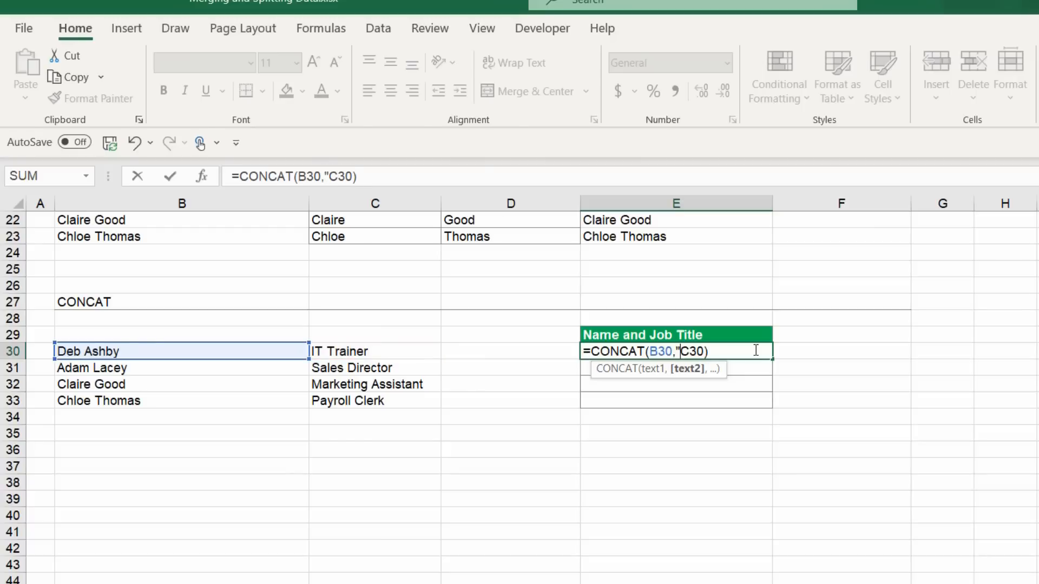
{"action": "type", "text": " - "}
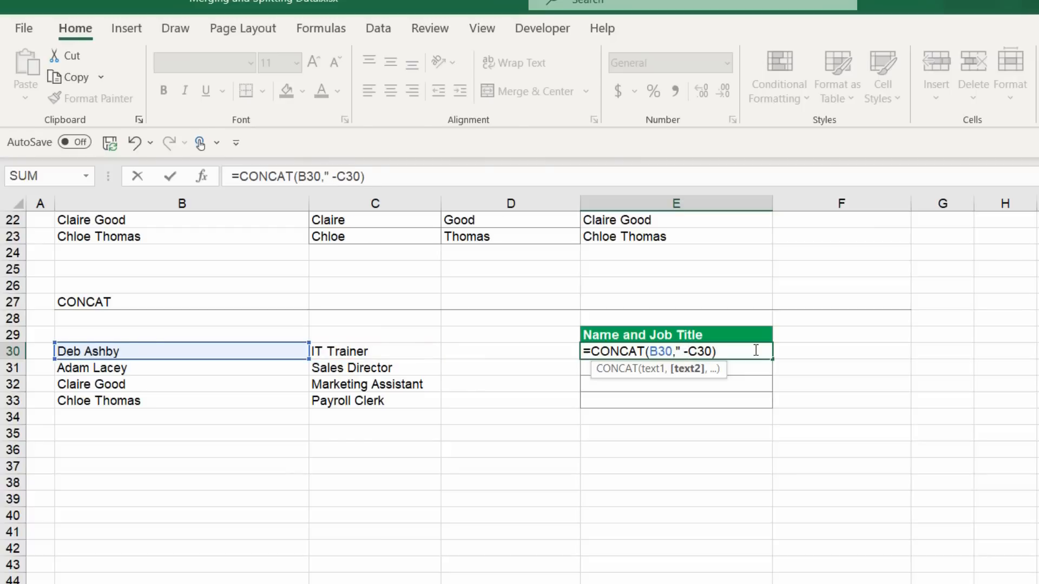
{"action": "type", "text": "\""}
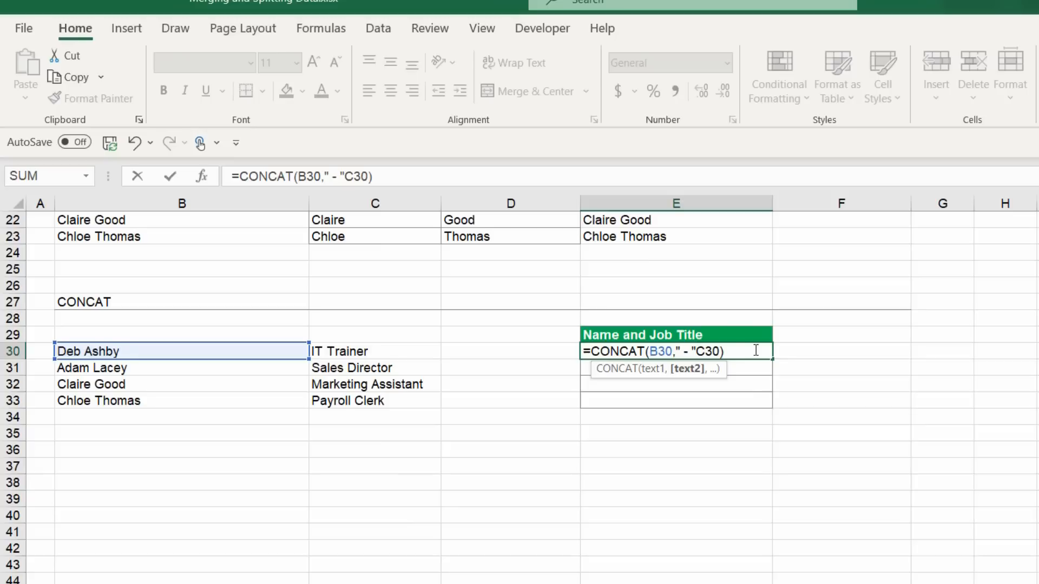
{"action": "type", "text": ","}
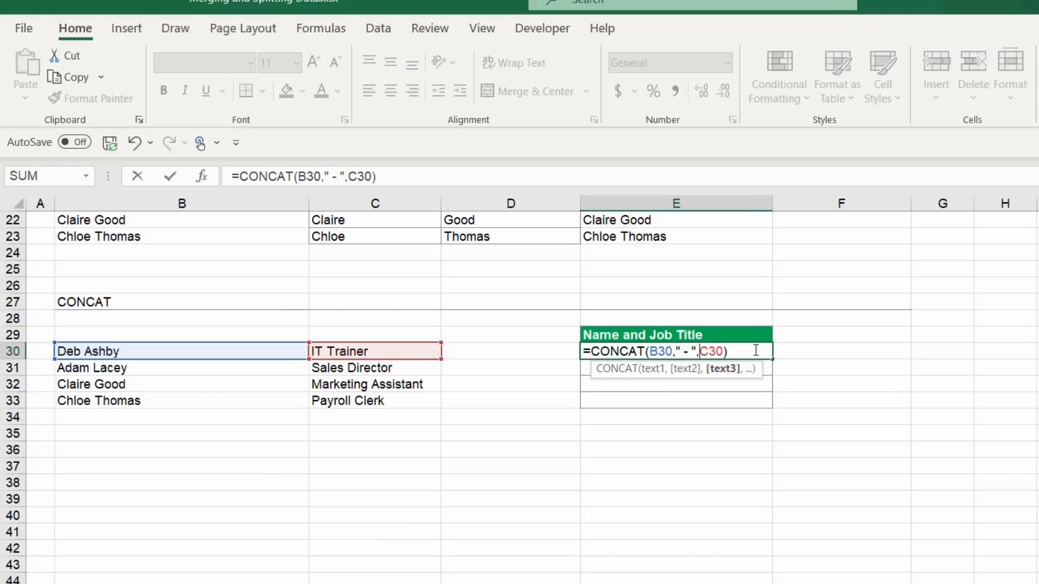
{"action": "key", "text": "Return"}
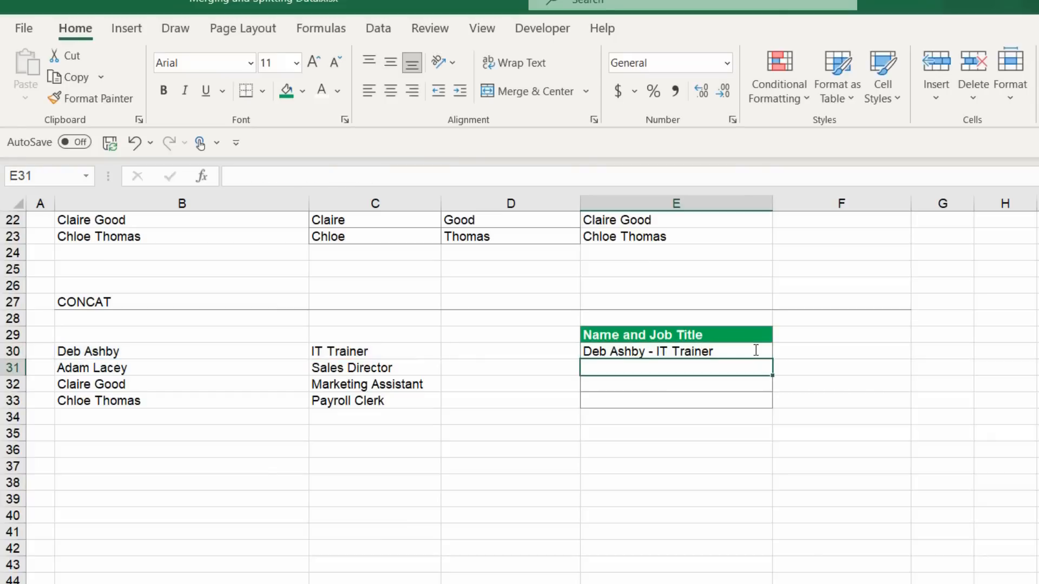
Copy the CONCAT formula from E30 down the Name and Job Title column to E33
{"action": "left_click", "coordinate": [756, 350]}
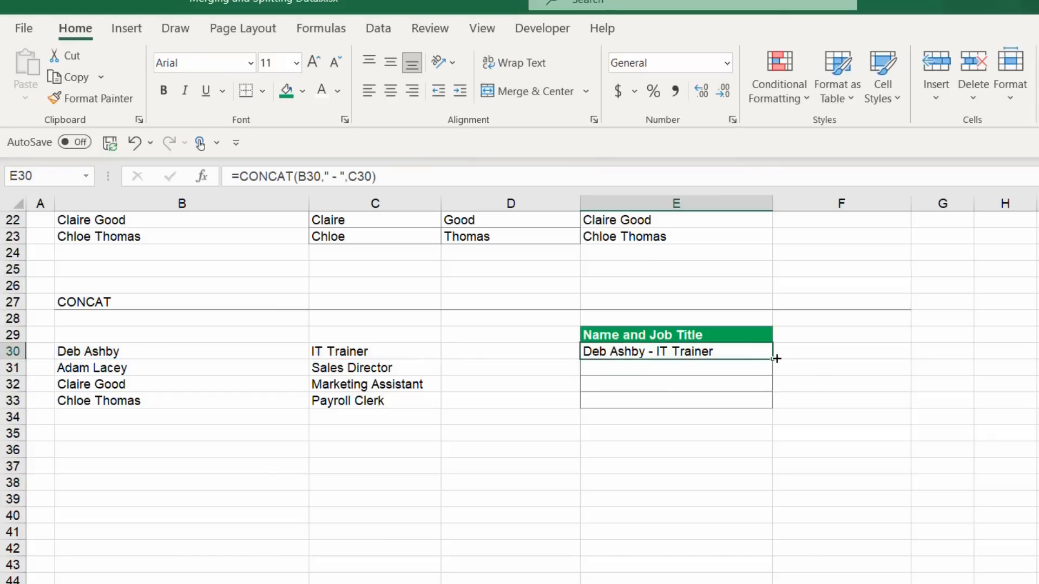
{"action": "left_click_drag", "start_coordinate": [772, 358], "coordinate": [772, 408]}
{"action": "left_click", "coordinate": [797, 384]}
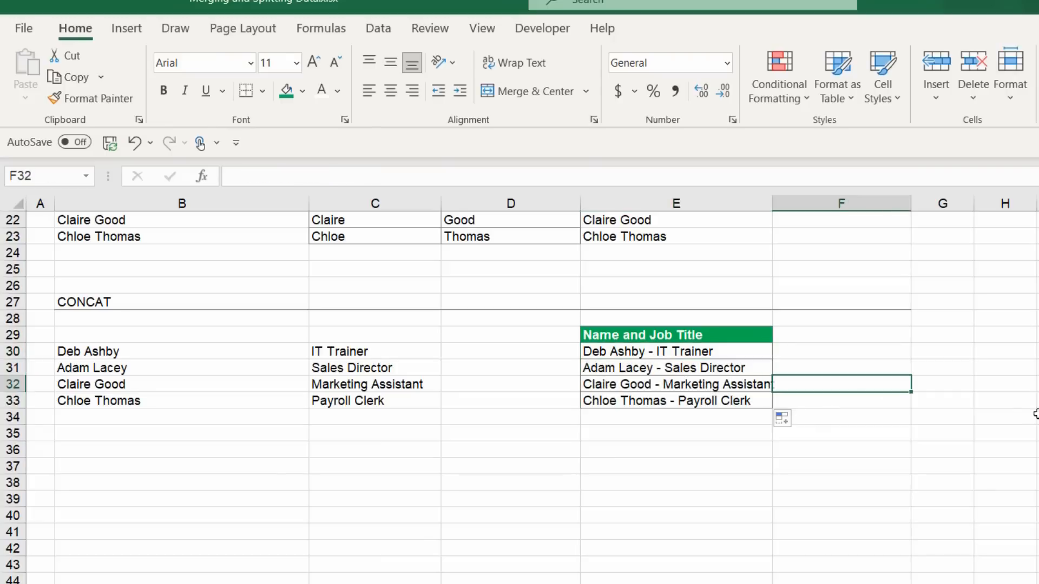
{"action": "left_click", "coordinate": [1022, 405]}
{"action": "scroll", "coordinate": [1024, 420], "scroll_direction": "up", "scroll_amount": 2}
{"action": "scroll", "coordinate": [1024, 420], "scroll_direction": "up", "scroll_amount": 4}
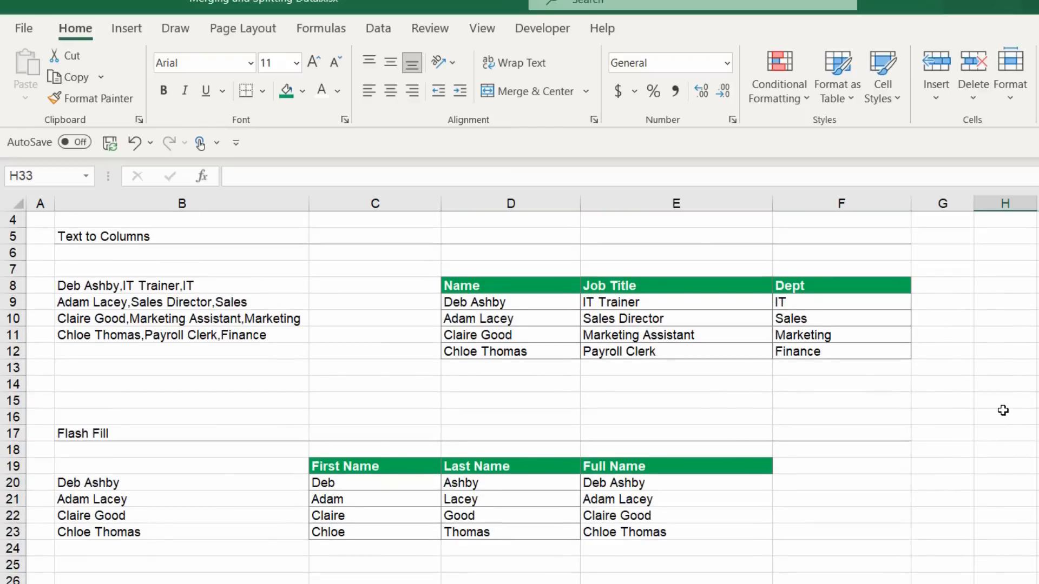
{"action": "left_click", "coordinate": [1002, 416]}
{"action": "scroll", "coordinate": [1002, 411], "scroll_direction": "up", "scroll_amount": 1}
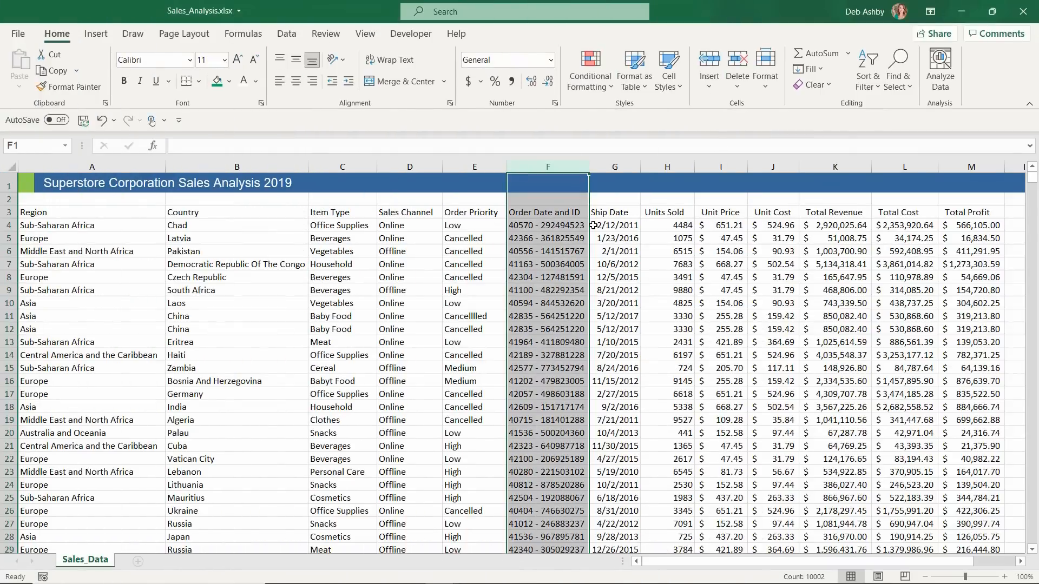
Insert two blank columns before the Ship Date column on the Sales_Data sheet of Sales_Analysis.xlsx
{"action": "left_click", "coordinate": [602, 226]}
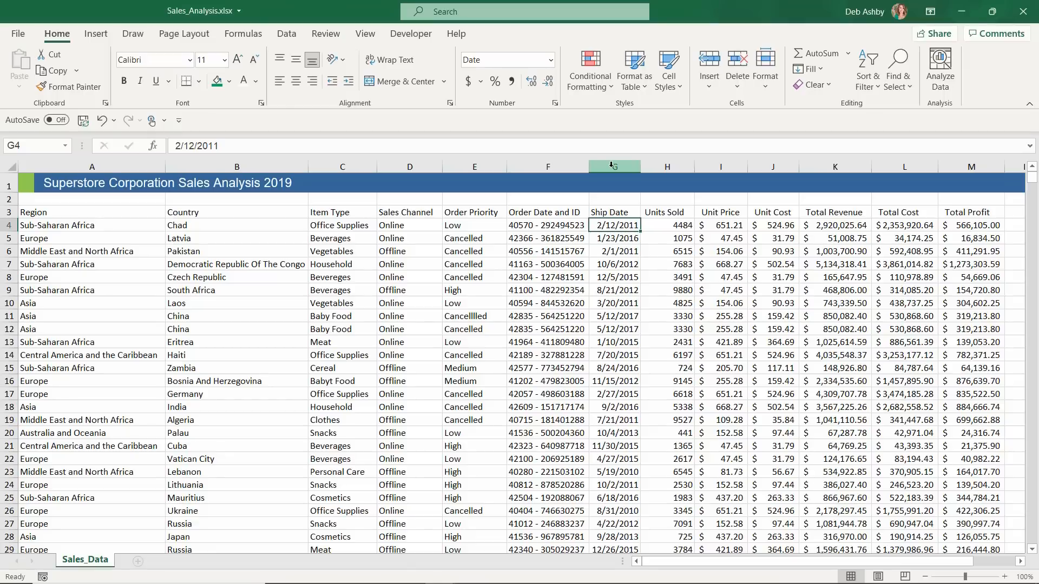
{"action": "left_click_drag", "start_coordinate": [611, 165], "coordinate": [669, 166]}
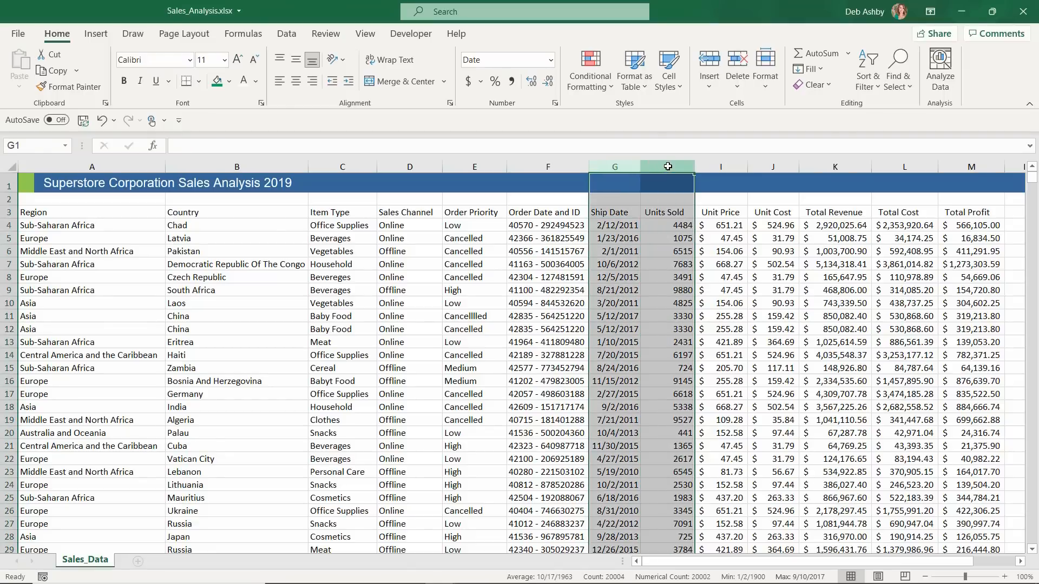
{"action": "right_click", "coordinate": [667, 167]}
{"action": "left_click", "coordinate": [697, 285]}
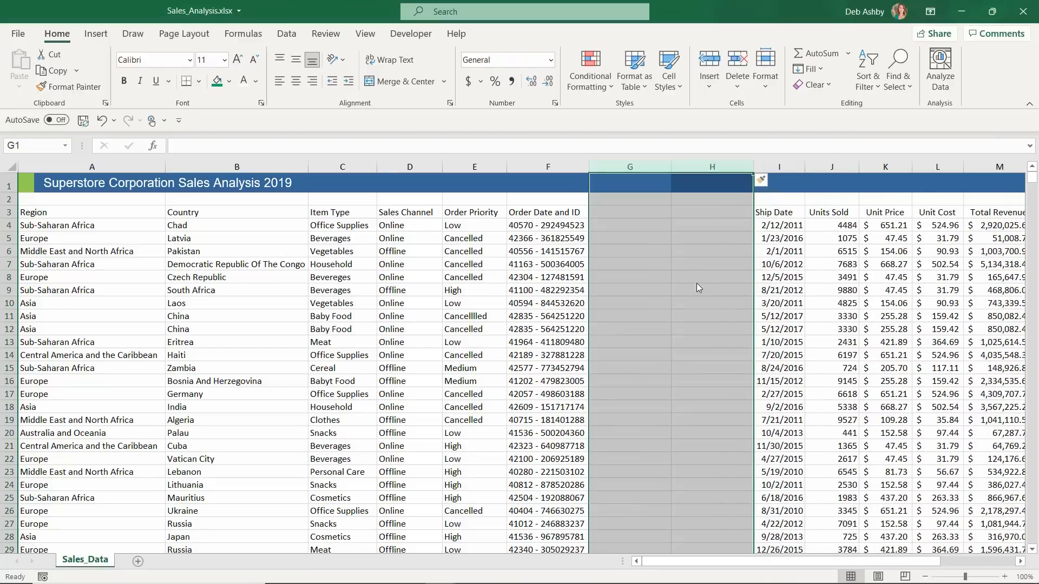
Enter the headers Order Date in G3 and Order ID in H3 for the two blank columns
{"action": "left_click", "coordinate": [700, 280]}
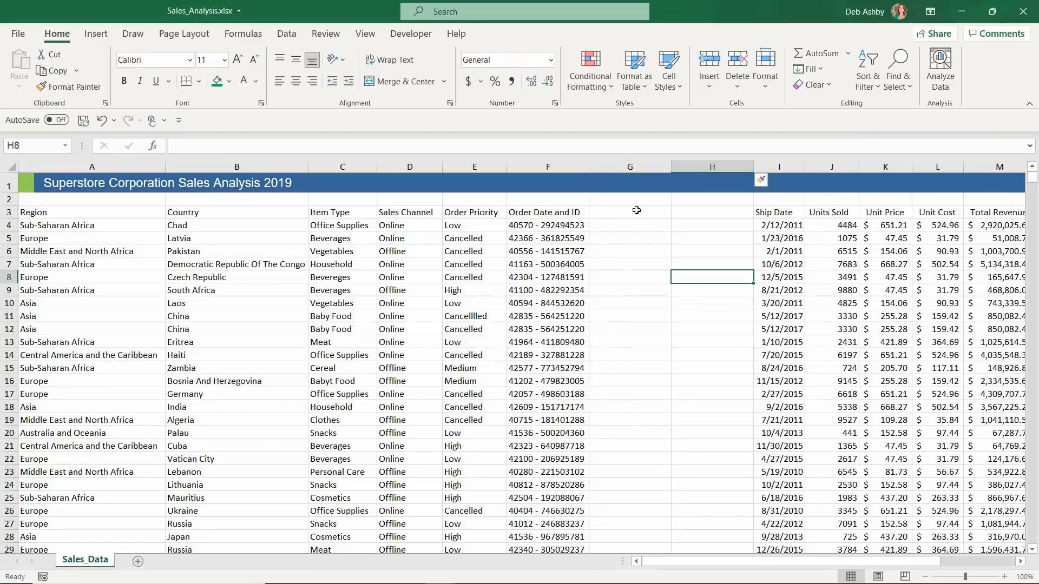
{"action": "left_click", "coordinate": [634, 212]}
{"action": "left_click", "coordinate": [710, 212]}
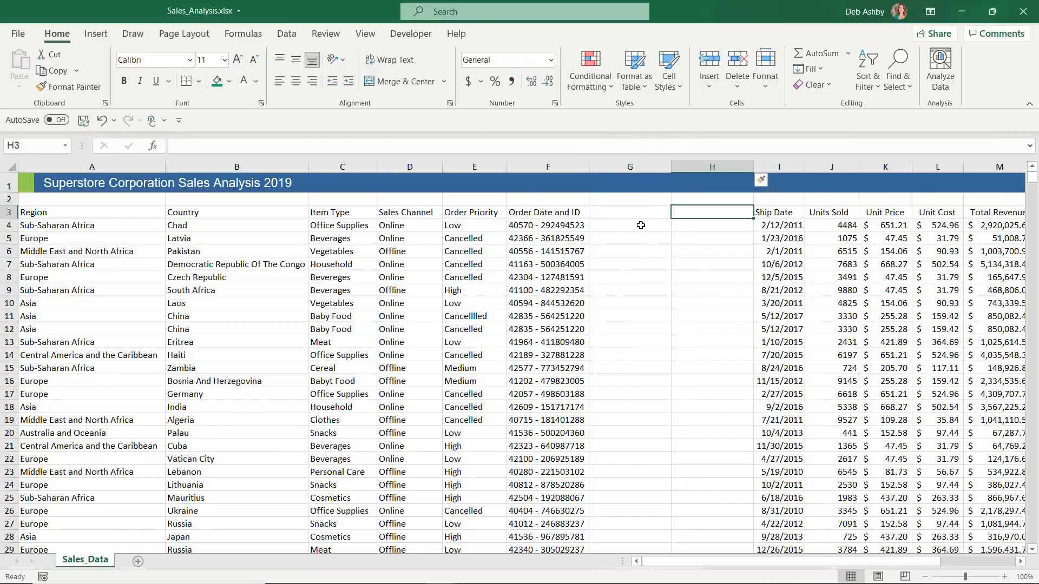
{"action": "left_click", "coordinate": [614, 213]}
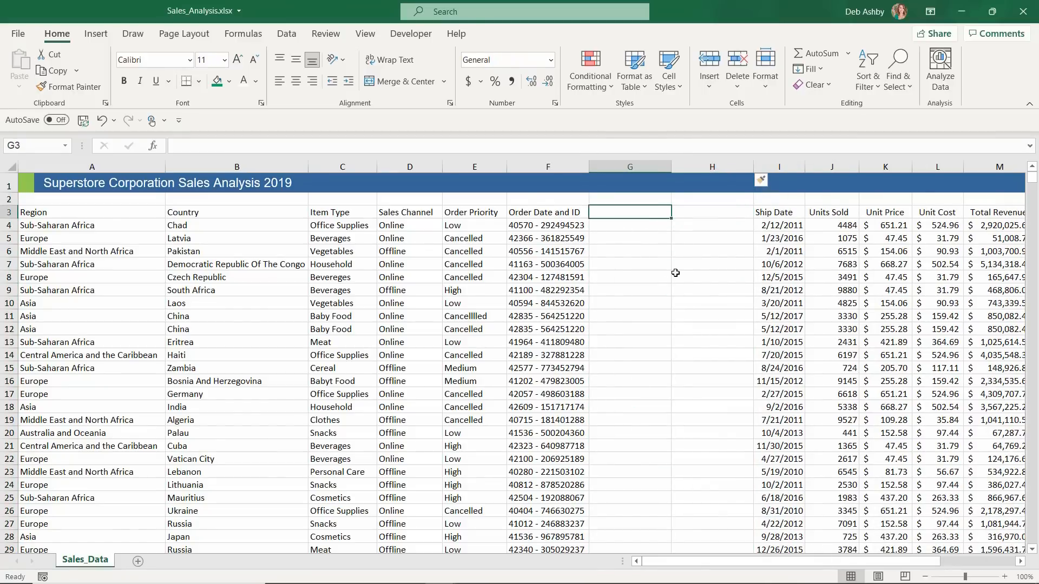
{"action": "type", "text": "Order Date"}
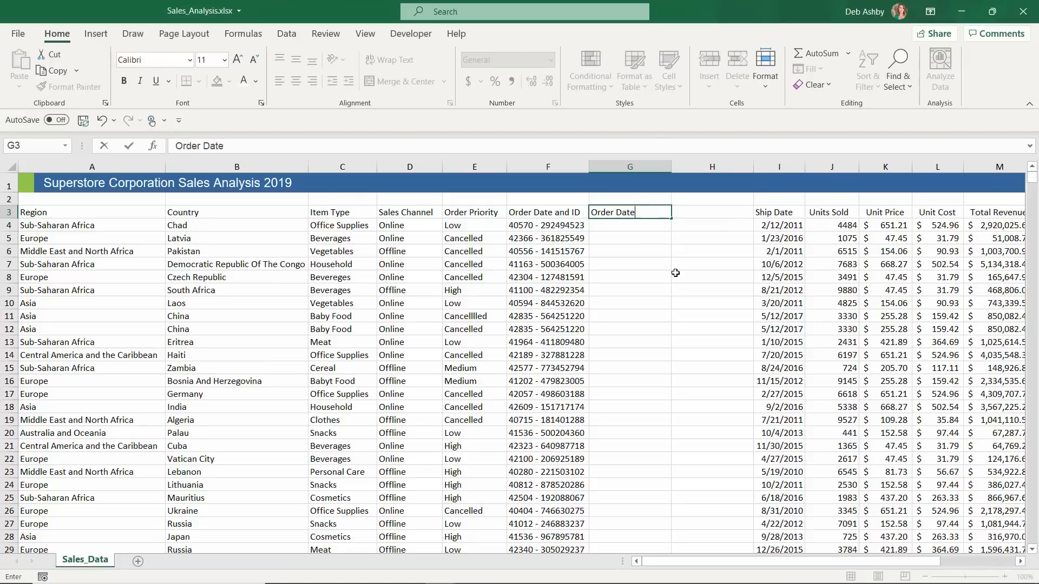
{"action": "key", "text": "Tab"}
{"action": "type", "text": "Order "}
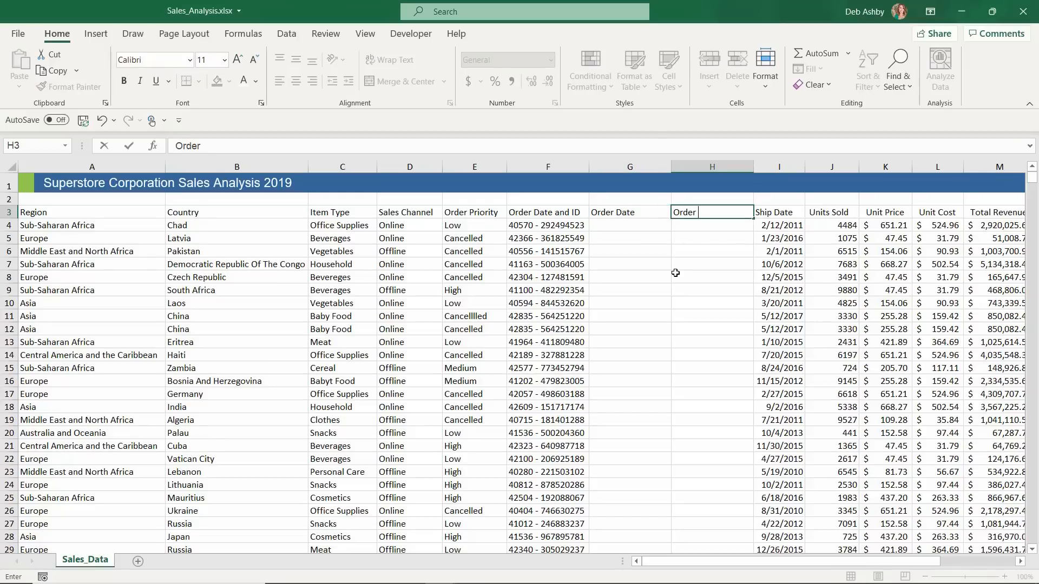
{"action": "type", "text": "ID"}
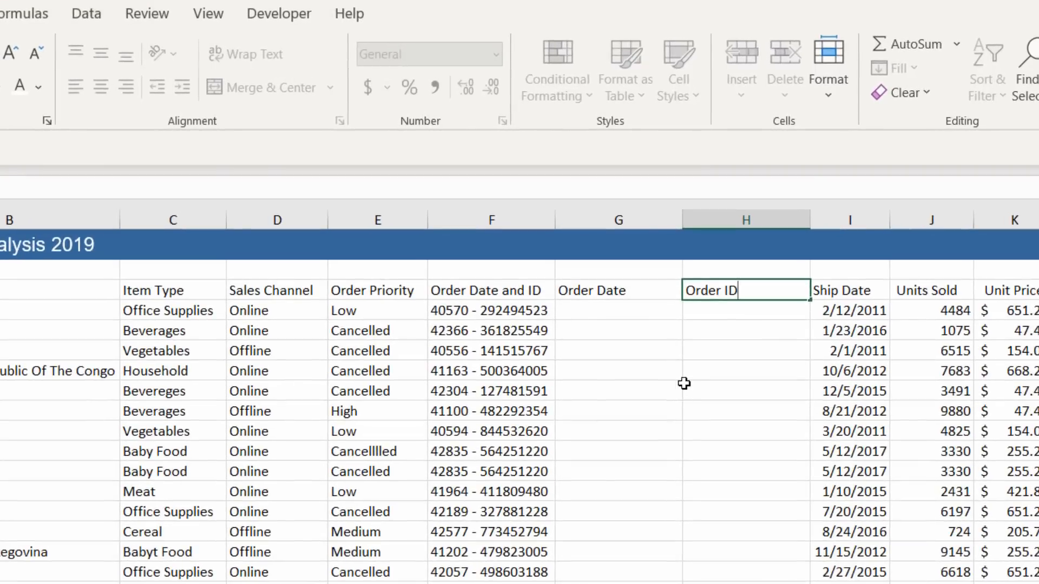
{"action": "left_click", "coordinate": [684, 383]}
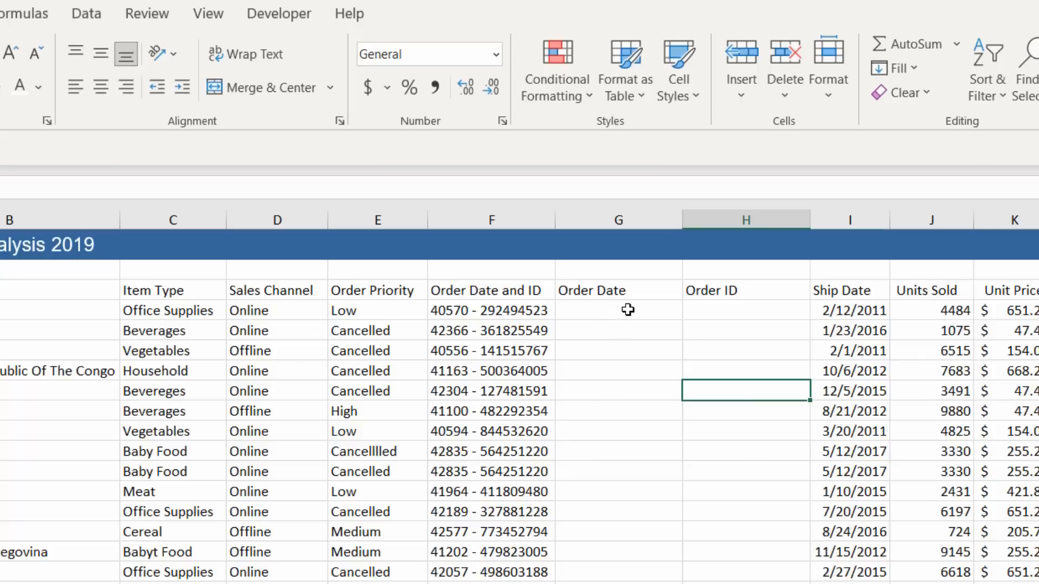
Enter 40570 in G4 as the sample and Flash Fill the rest of the Order Date column
{"action": "left_click", "coordinate": [603, 310]}
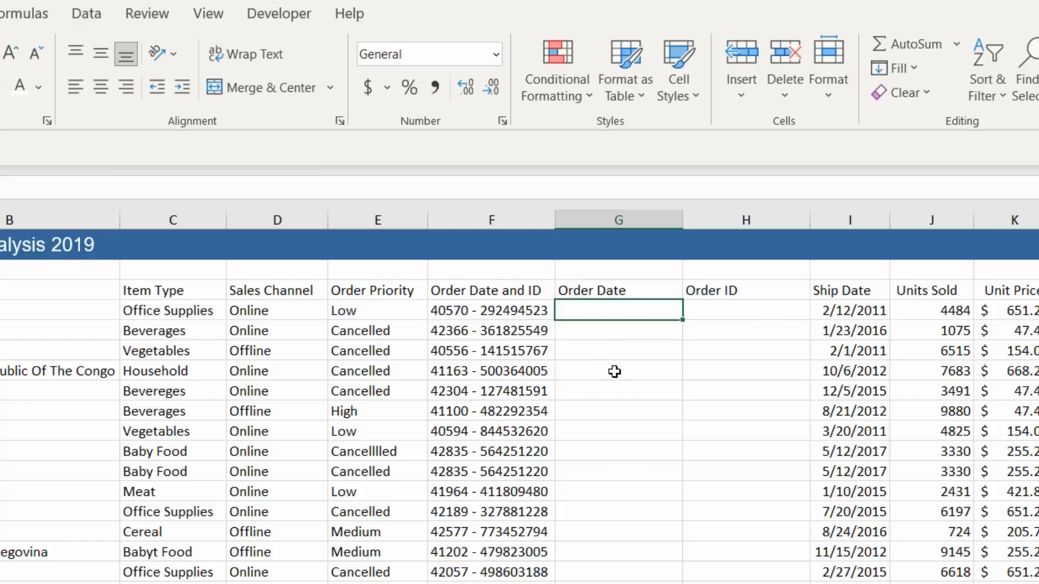
{"action": "type", "text": "4"}
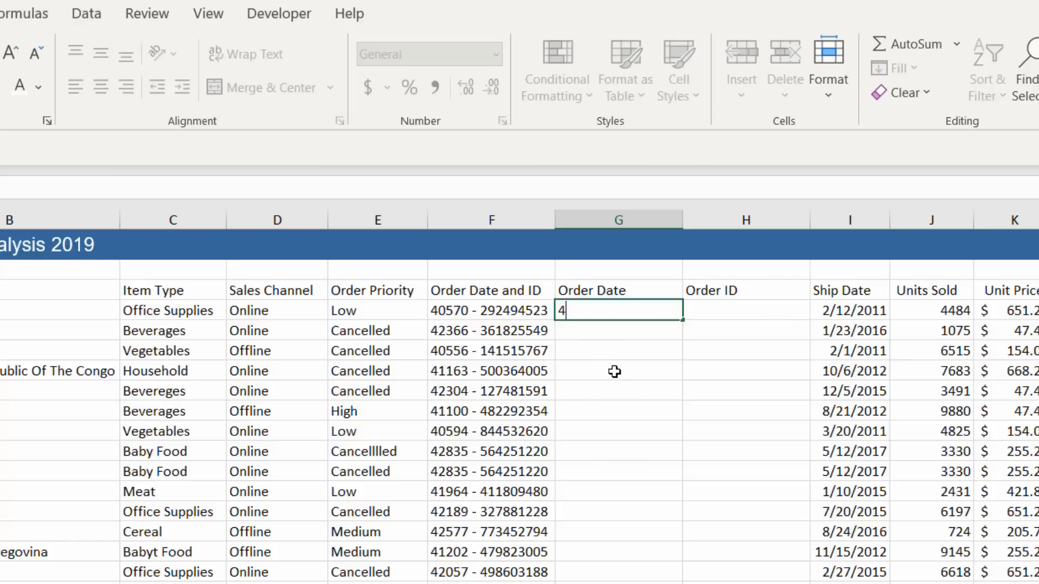
{"action": "type", "text": "0570"}
{"action": "key", "text": "ctrl+Return"}
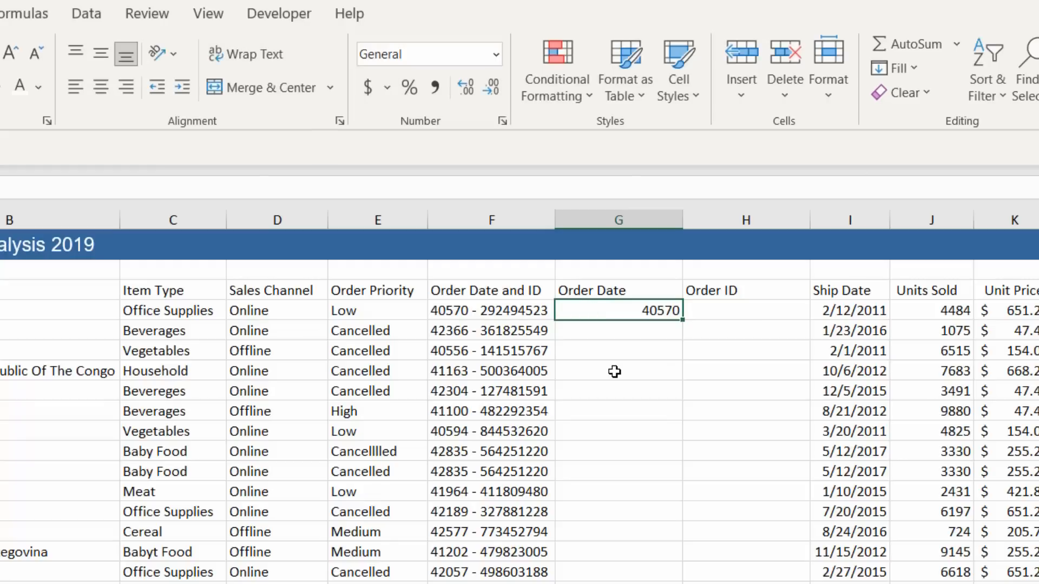
{"action": "left_click", "coordinate": [85, 18]}
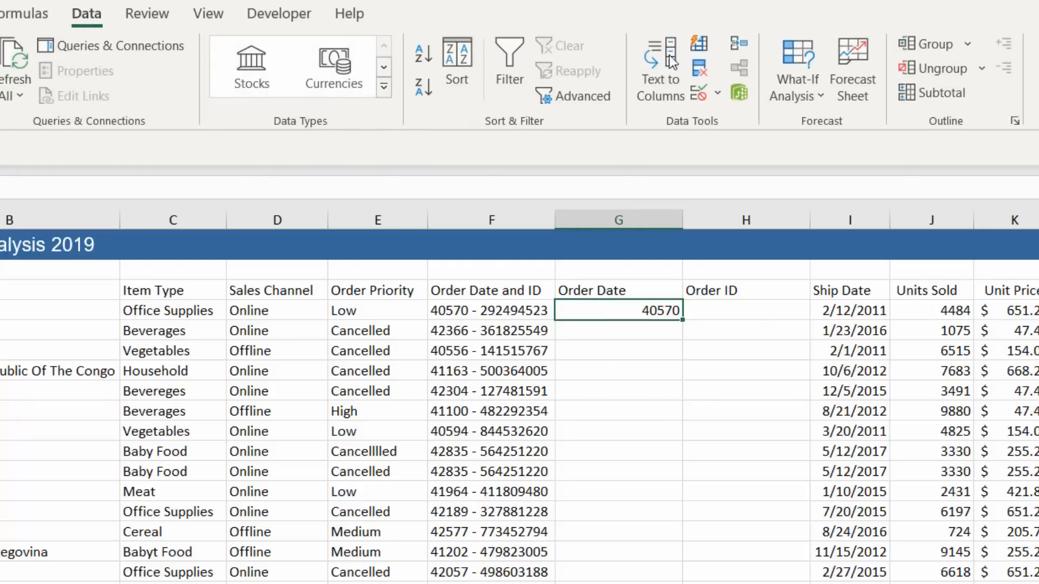
{"action": "left_click", "coordinate": [699, 46]}
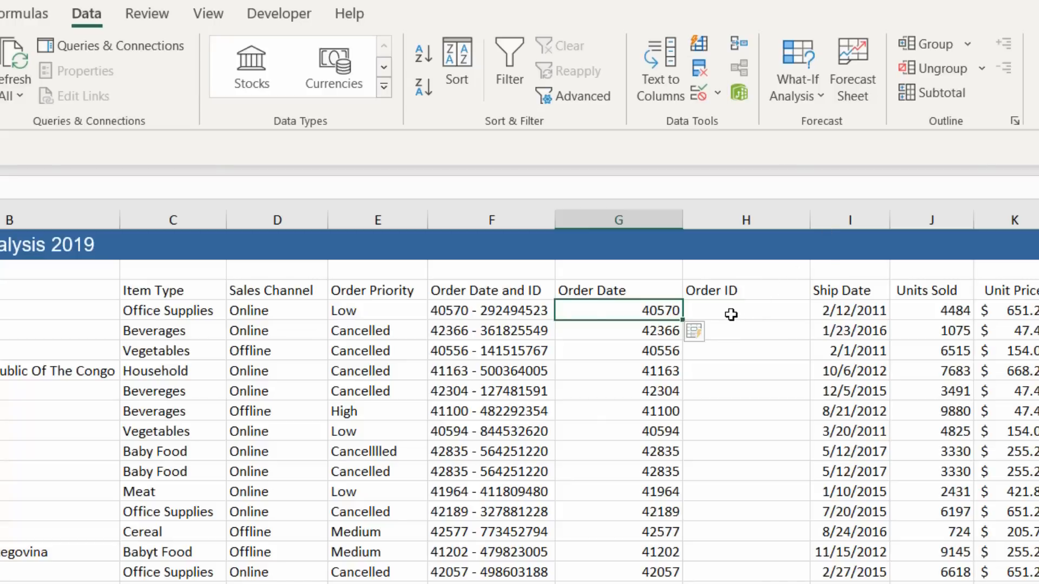
Copy the order ID part of F4 into H4 and Flash Fill the rest of the Order ID column
{"action": "double_click", "coordinate": [512, 310]}
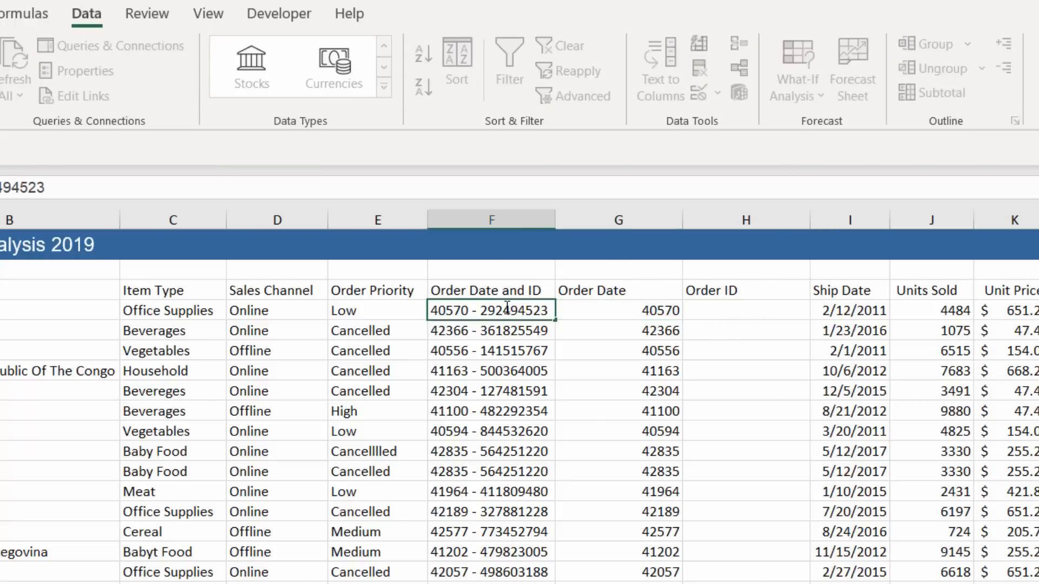
{"action": "double_click", "coordinate": [507, 310]}
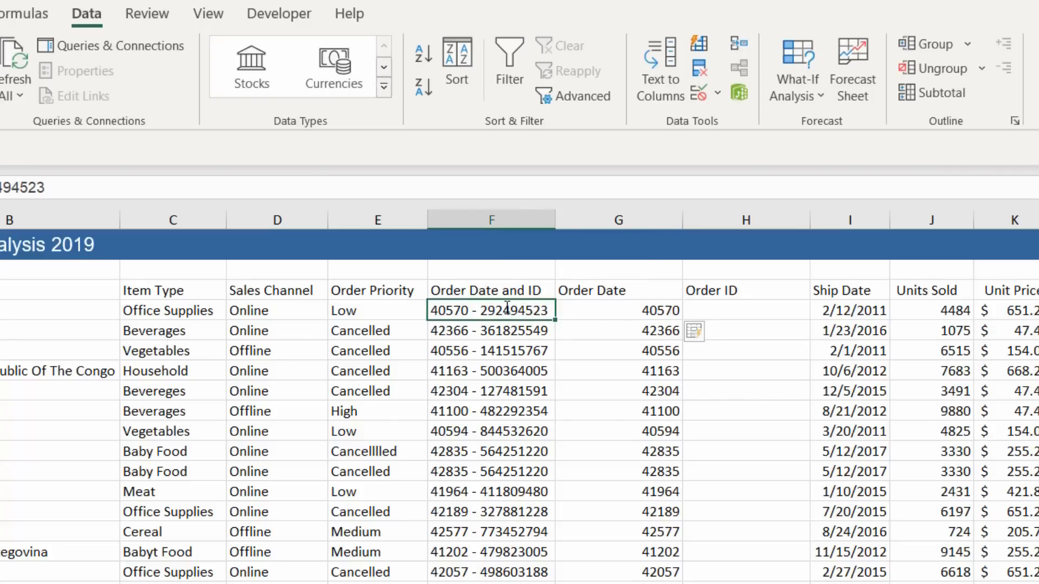
{"action": "key", "text": "Escape"}
{"action": "left_click", "coordinate": [770, 316]}
{"action": "key", "text": "ctrl+v"}
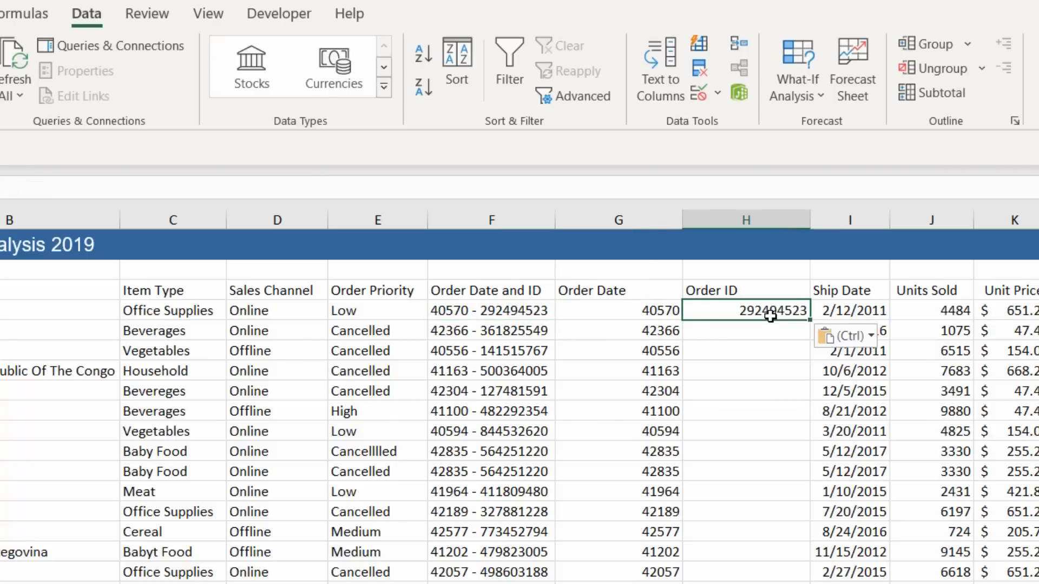
{"action": "key", "text": "ctrl+e"}
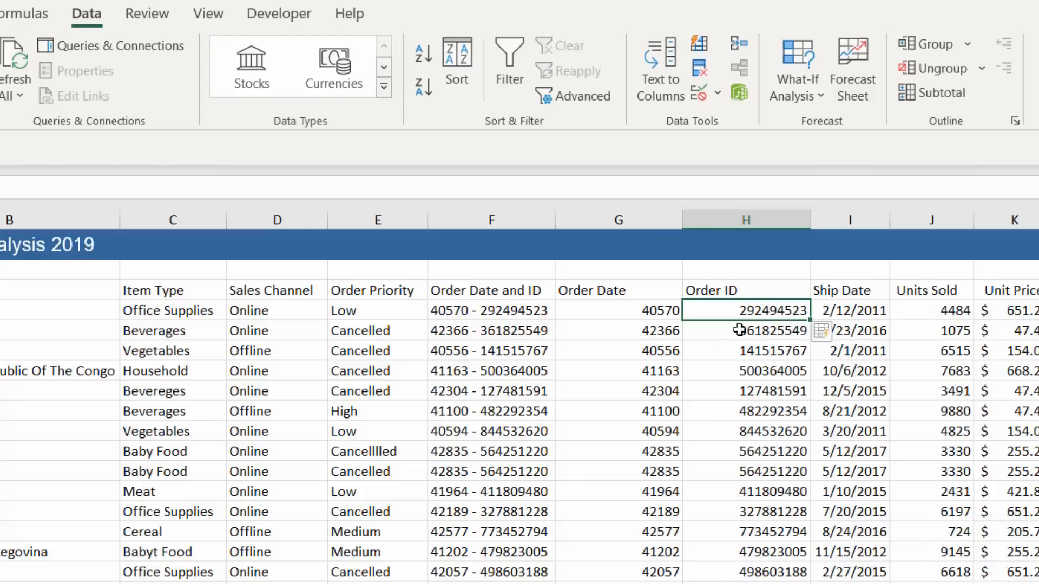
Delete the combined Order Date and ID column F from the sheet
{"action": "left_click", "coordinate": [633, 306]}
{"action": "left_click", "coordinate": [732, 307]}
{"action": "left_click", "coordinate": [765, 346]}
{"action": "left_click", "coordinate": [481, 217]}
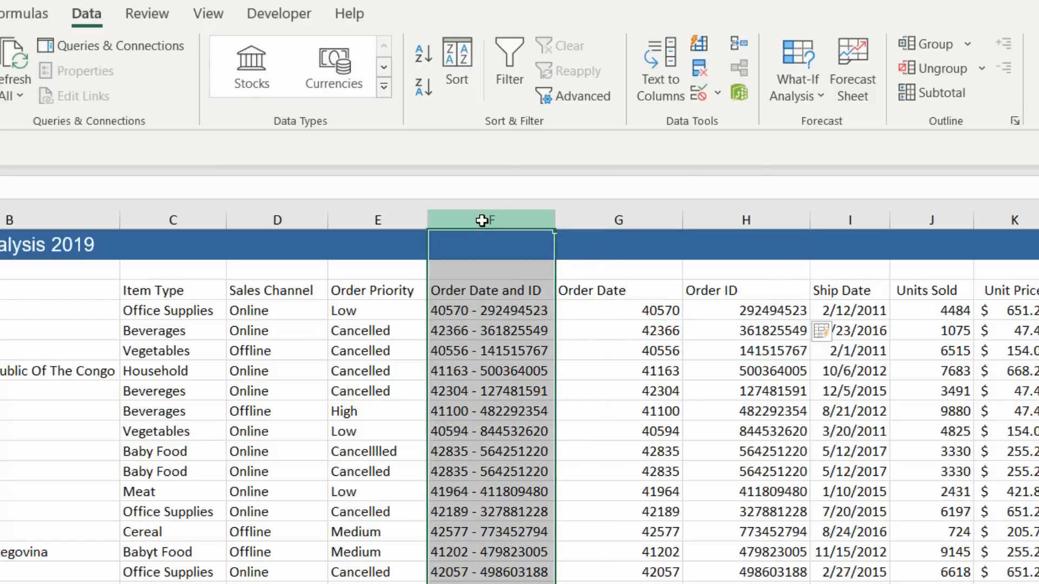
{"action": "right_click", "coordinate": [482, 218]}
{"action": "left_click", "coordinate": [568, 428]}
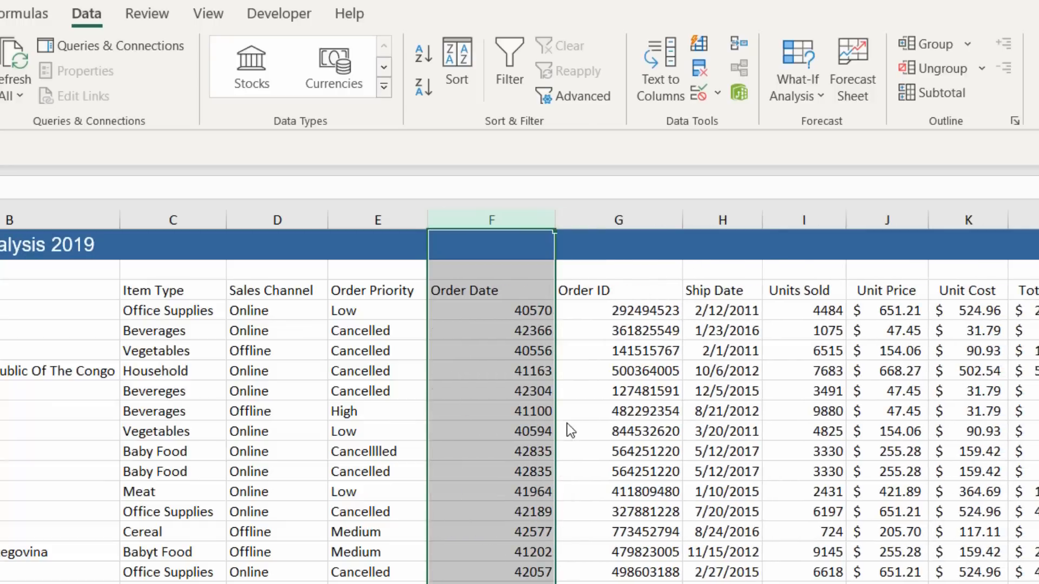
{"action": "left_click", "coordinate": [674, 406]}
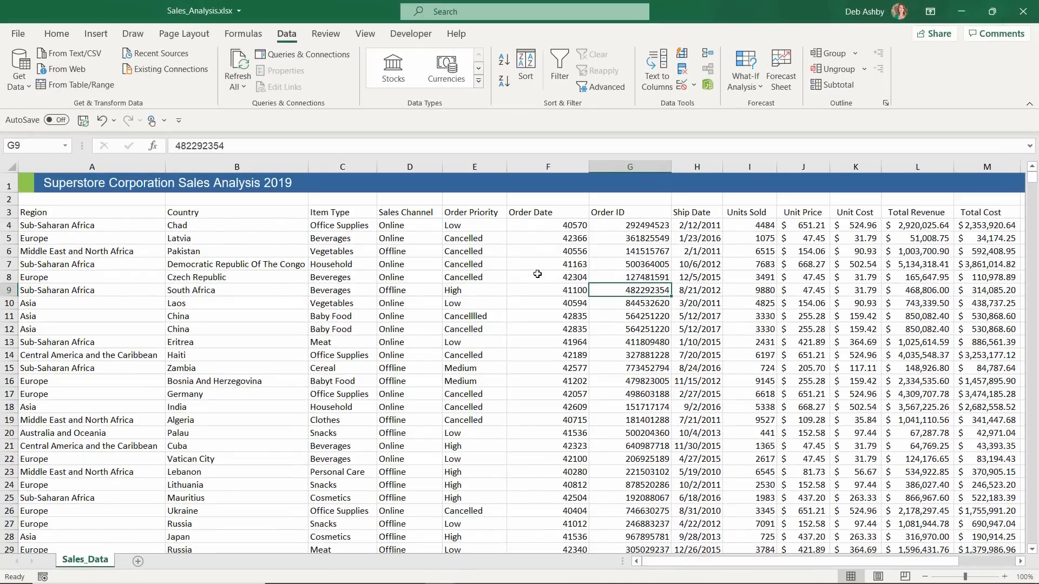
Format the whole Order Date column F as Short Date
{"action": "left_click", "coordinate": [554, 222]}
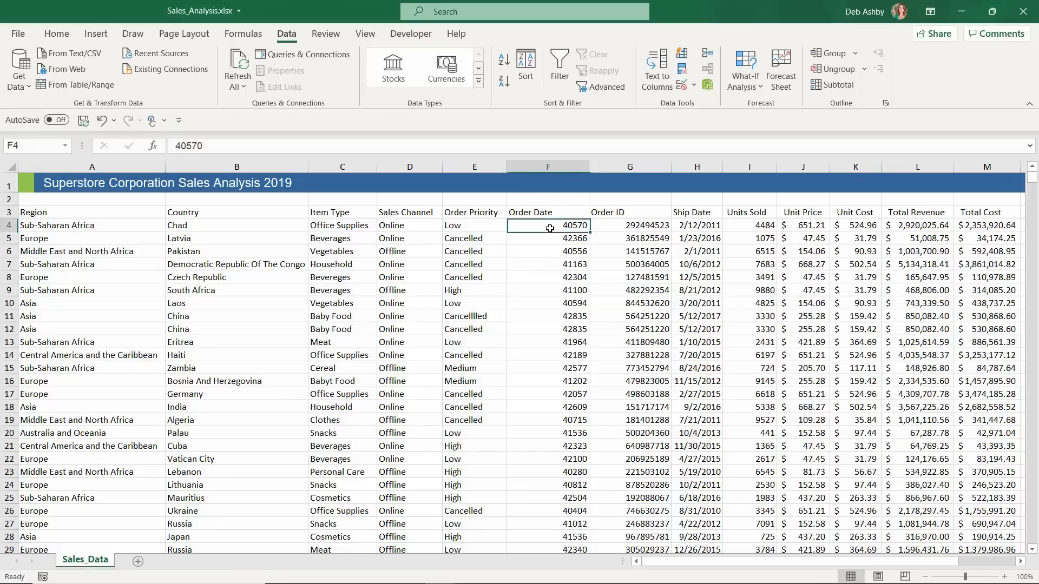
{"action": "left_click", "coordinate": [68, 38]}
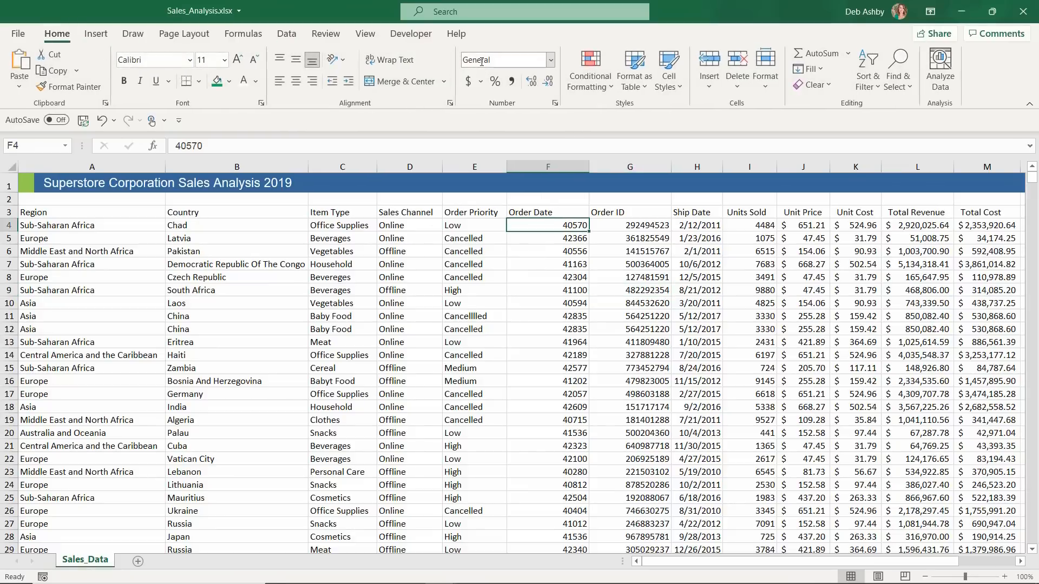
{"action": "left_click", "coordinate": [539, 165]}
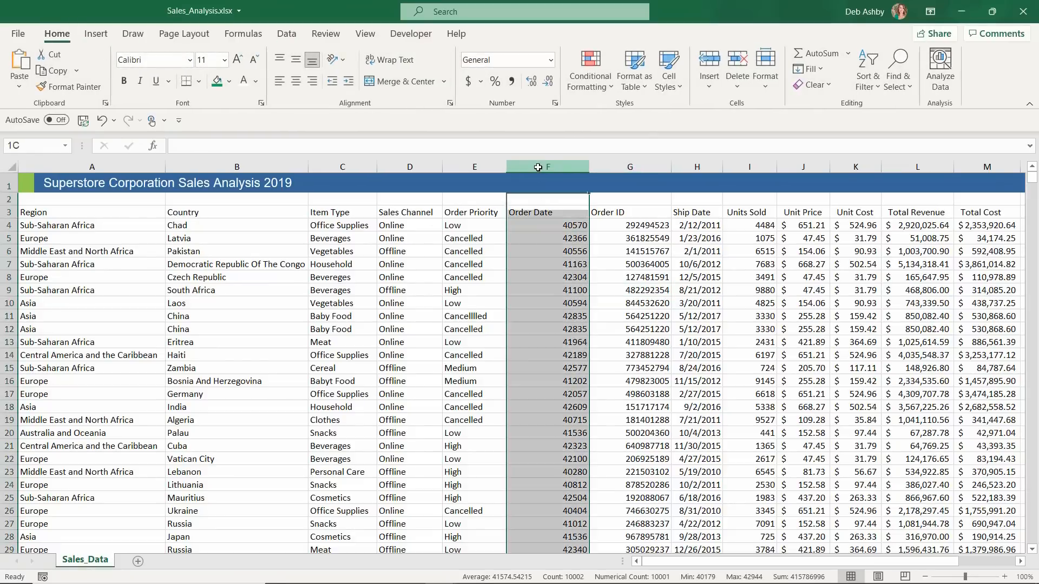
{"action": "left_click", "coordinate": [551, 61]}
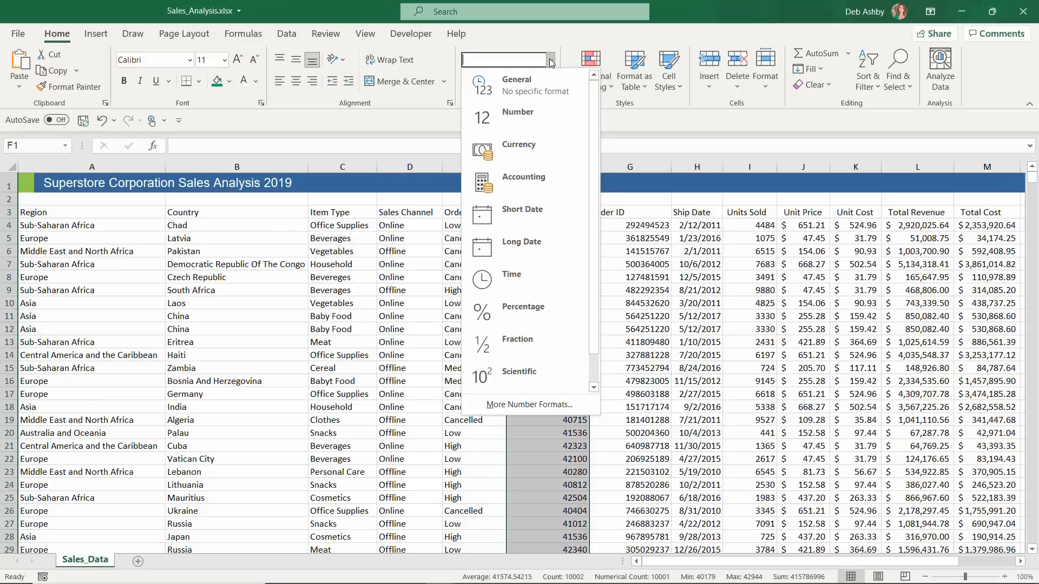
{"action": "left_click", "coordinate": [527, 213]}
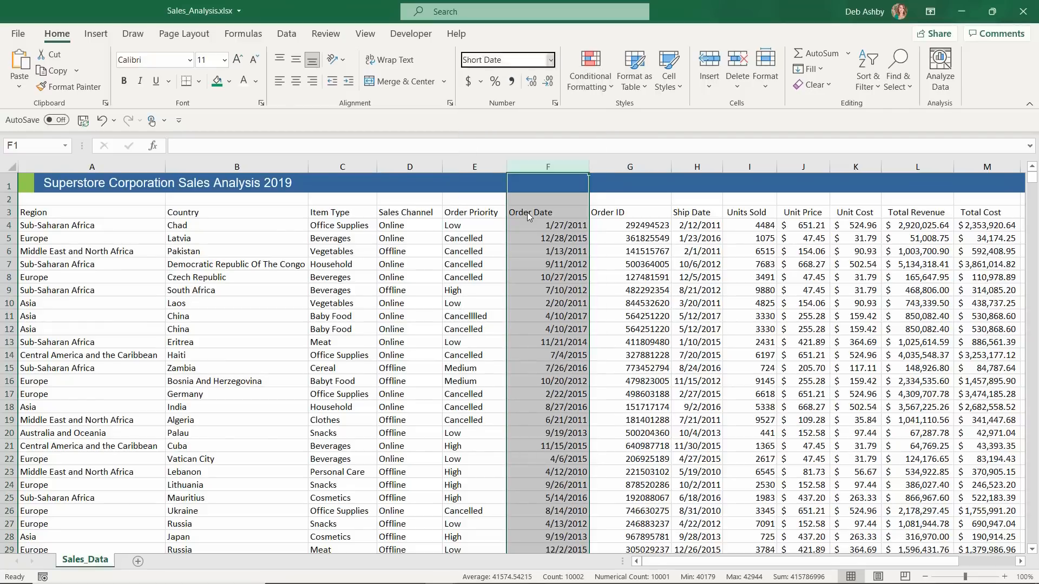
{"action": "left_click", "coordinate": [536, 368]}
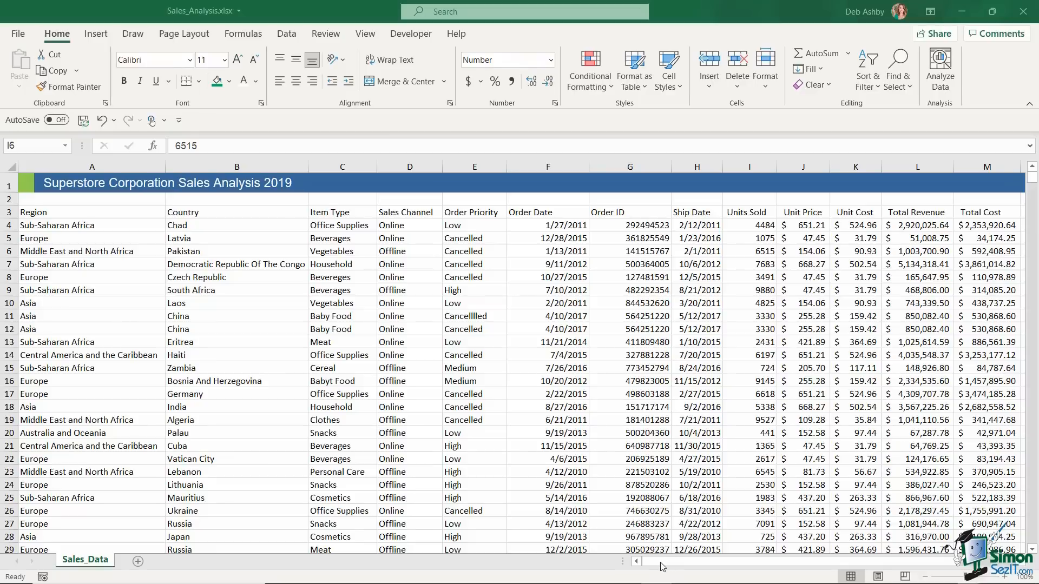
Enter 12345 in cell P4 of the text-formatted column P and fill the series down to P16
{"action": "left_click_drag", "start_coordinate": [795, 569], "coordinate": [957, 572]}
{"action": "left_click", "coordinate": [820, 291]}
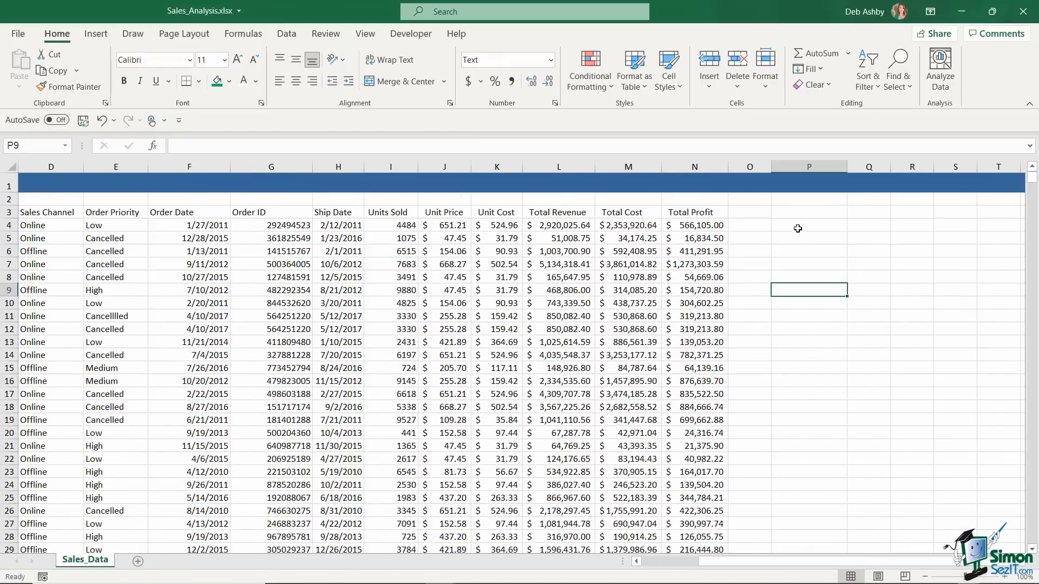
{"action": "left_click", "coordinate": [798, 228]}
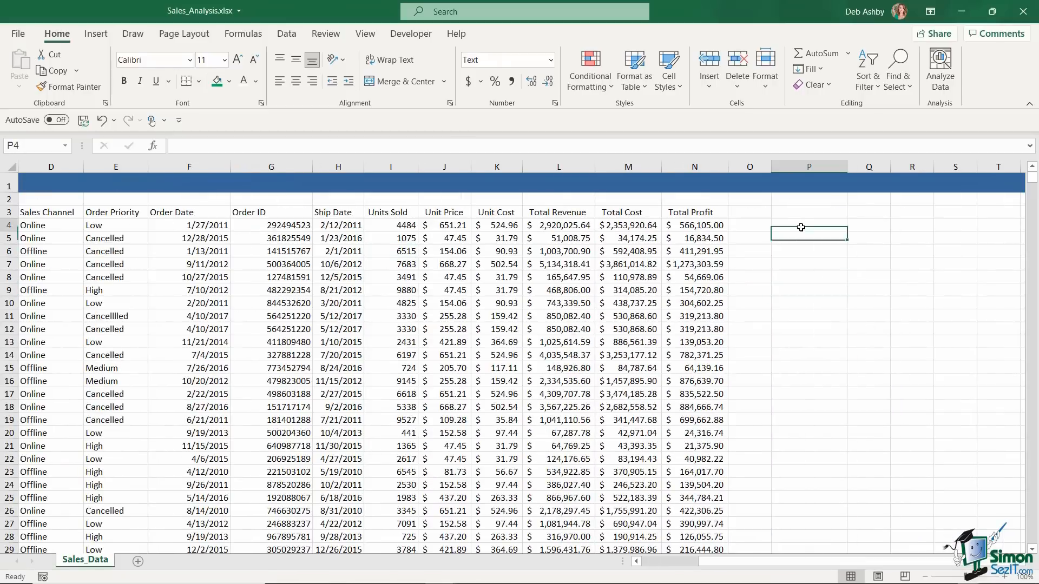
{"action": "left_click", "coordinate": [800, 166]}
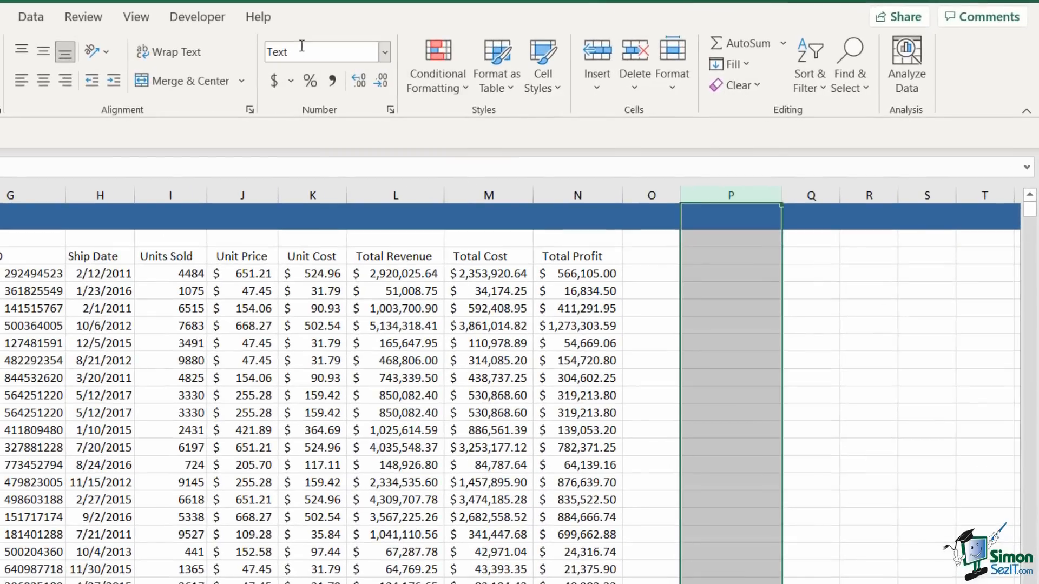
{"action": "left_click", "coordinate": [703, 272]}
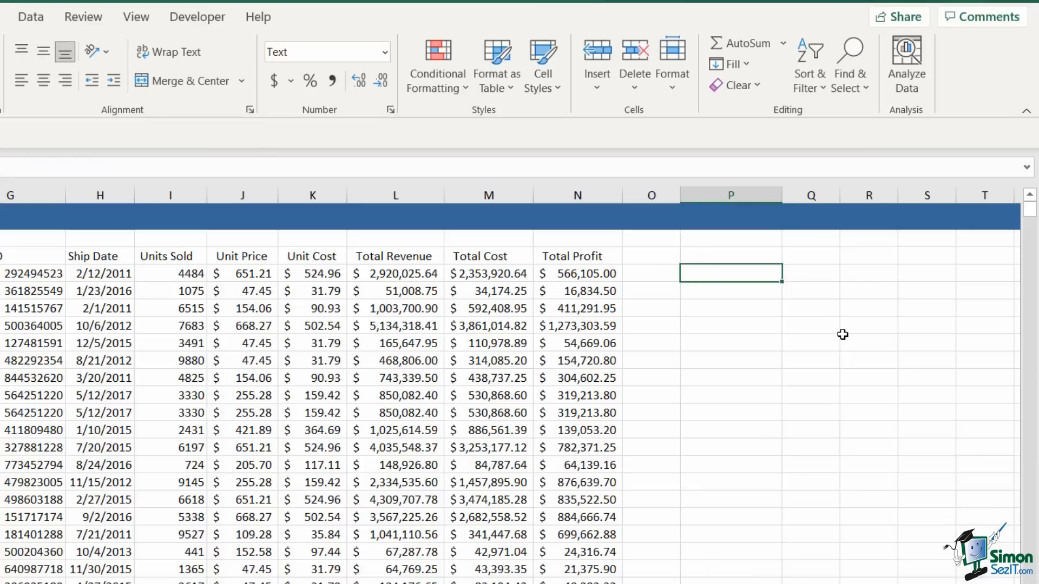
{"action": "type", "text": "12345"}
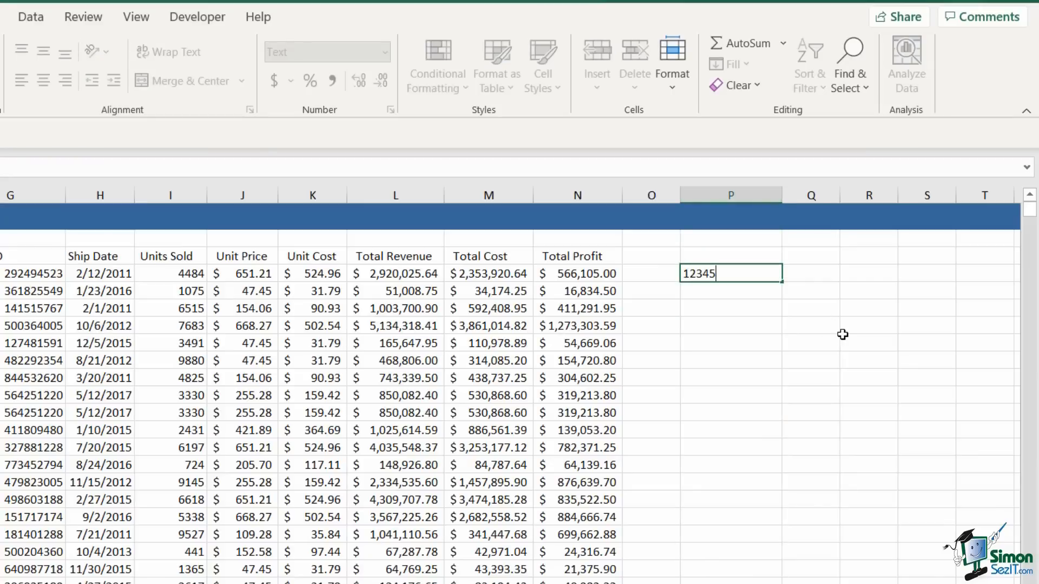
{"action": "key", "text": "Return"}
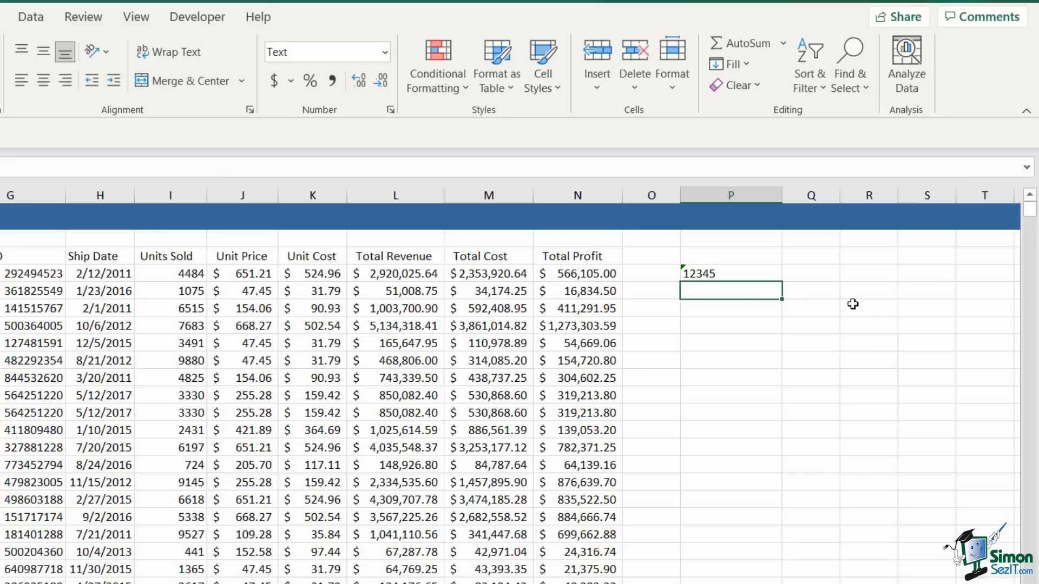
{"action": "left_click", "coordinate": [734, 277]}
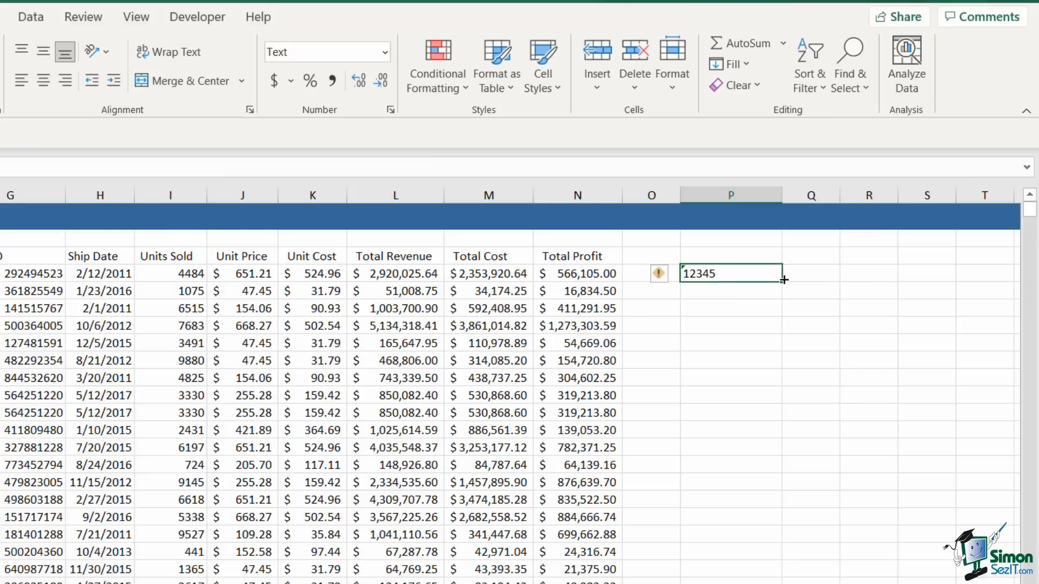
{"action": "left_click_drag", "start_coordinate": [783, 281], "coordinate": [774, 487]}
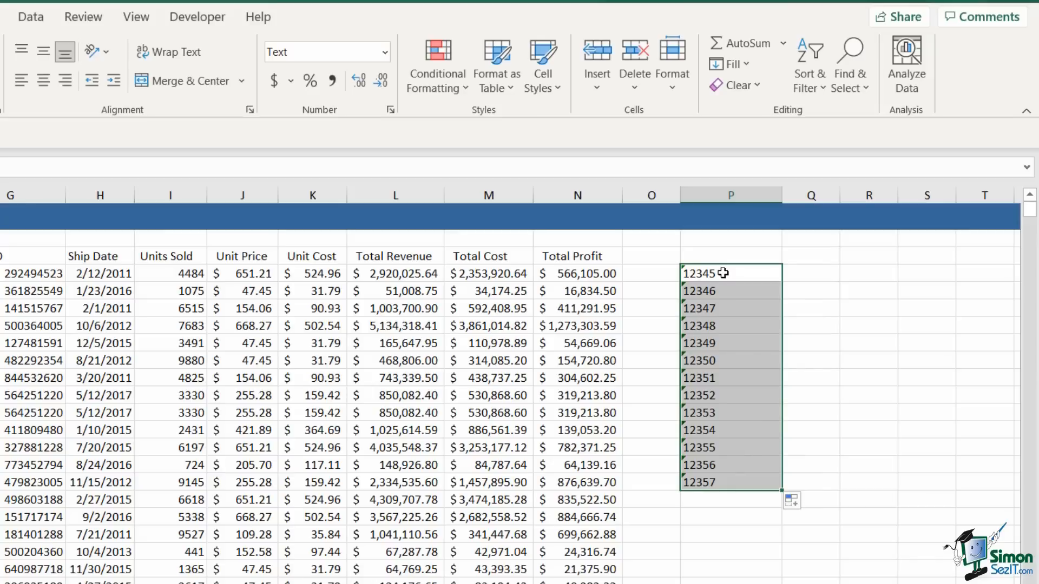
Try converting the numbers stored as text in P4:P16 to real numbers with the error-checking option, and undo the conversion
{"action": "left_click_drag", "start_coordinate": [723, 273], "coordinate": [738, 476]}
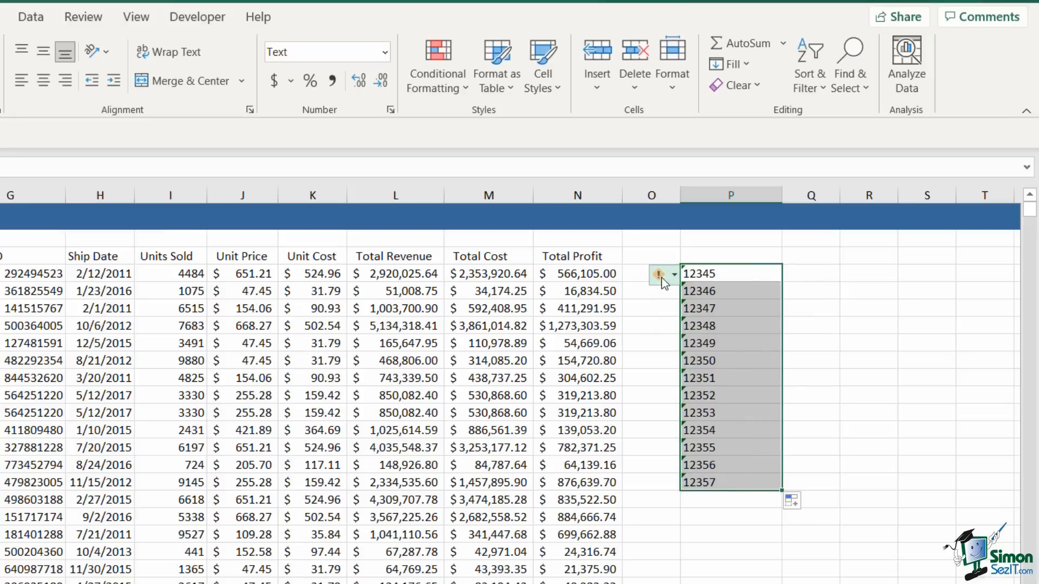
{"action": "left_click", "coordinate": [672, 275]}
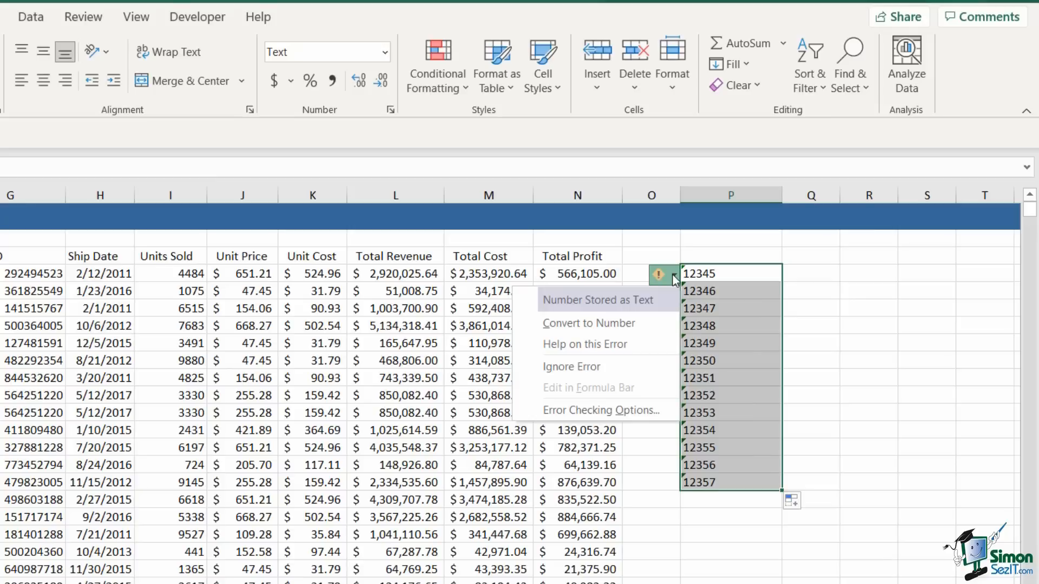
{"action": "left_click", "coordinate": [650, 319]}
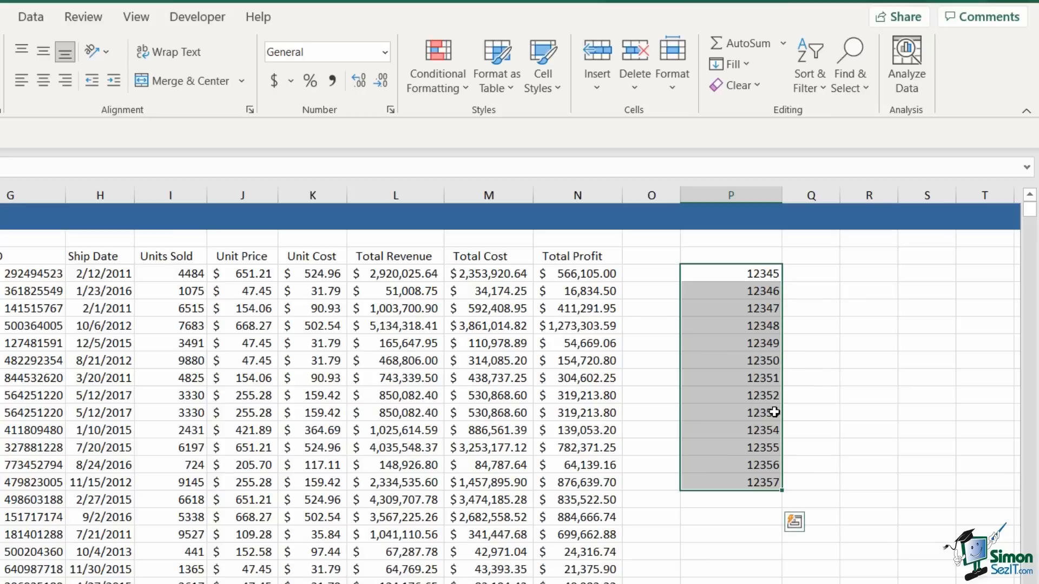
{"action": "key", "text": "ctrl+z"}
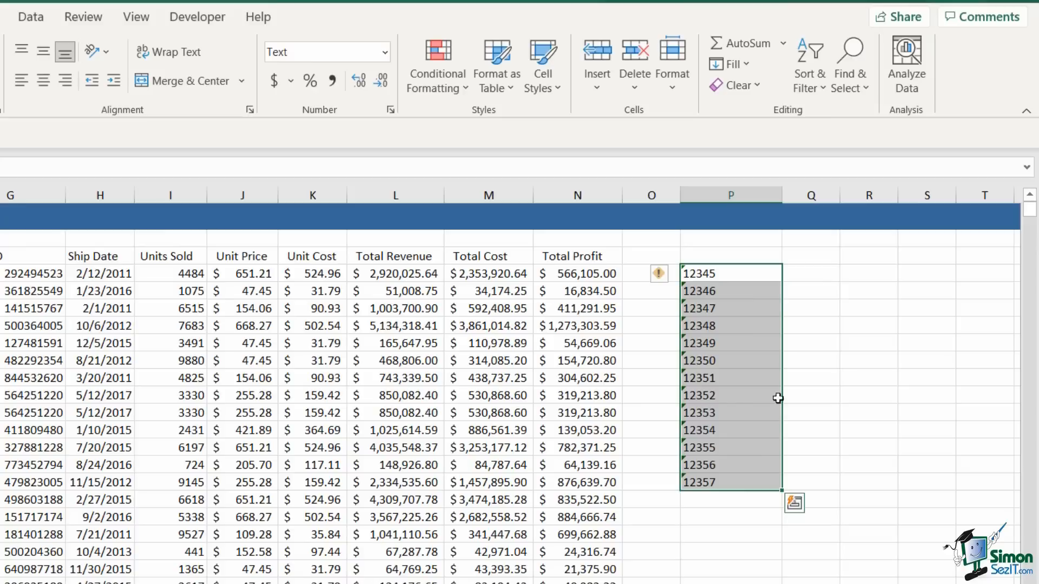
Widen column Q and enter the formula =VALUE(P4) in cell Q4
{"action": "left_click", "coordinate": [820, 276]}
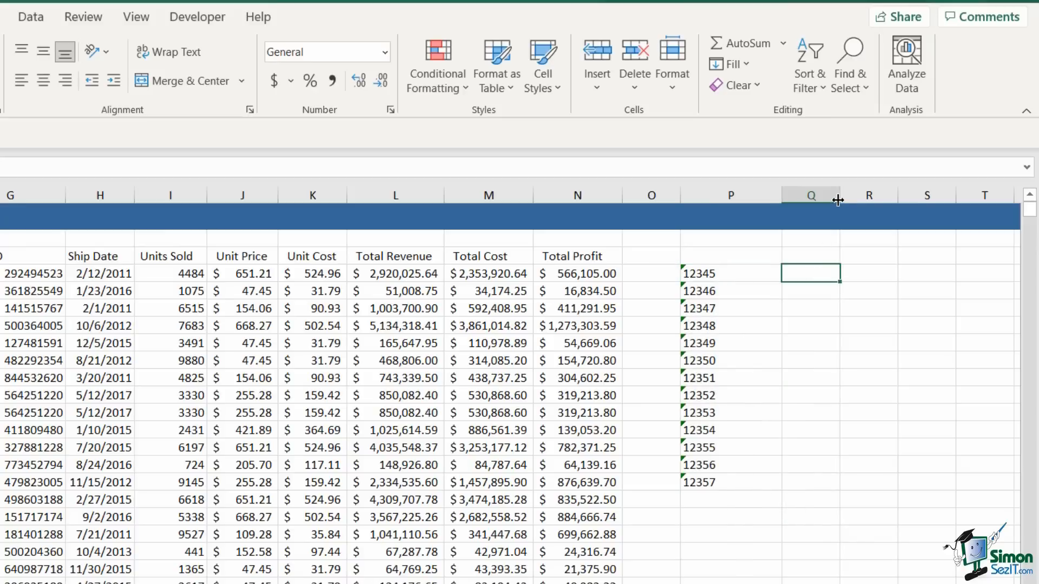
{"action": "left_click_drag", "start_coordinate": [840, 195], "coordinate": [905, 196]}
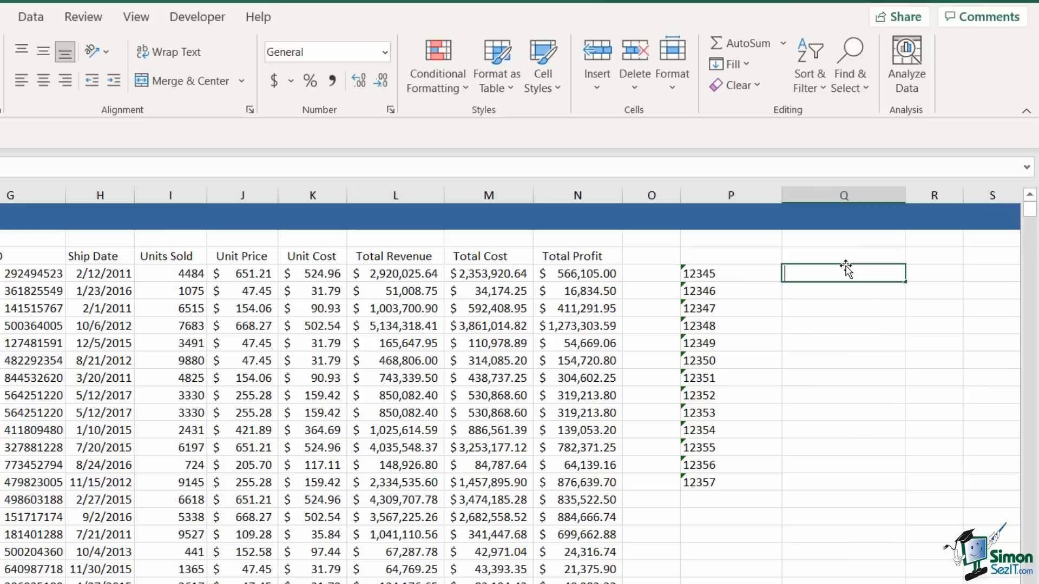
{"action": "type", "text": "=VALUE"}
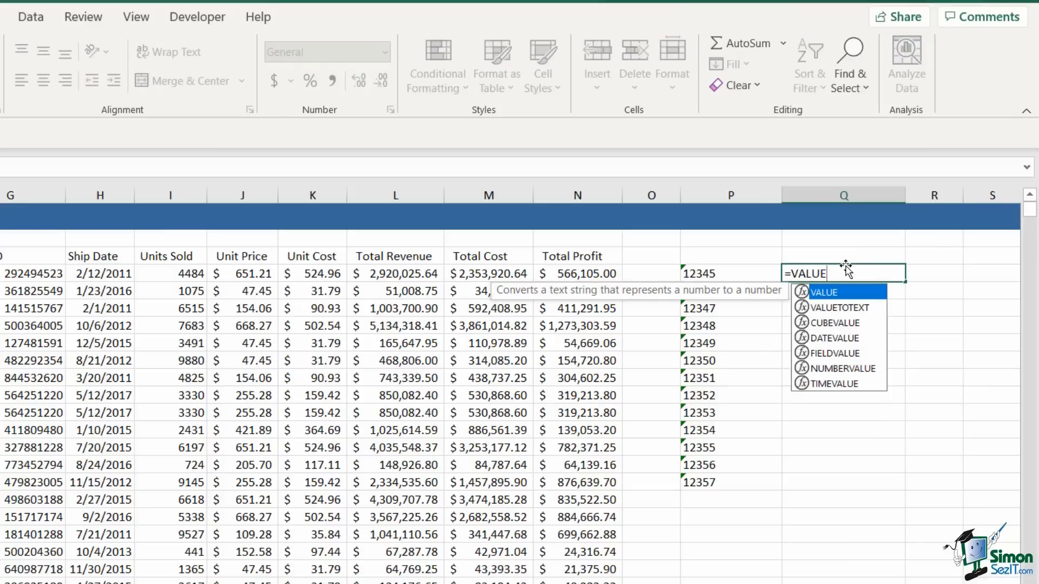
{"action": "type", "text": "("}
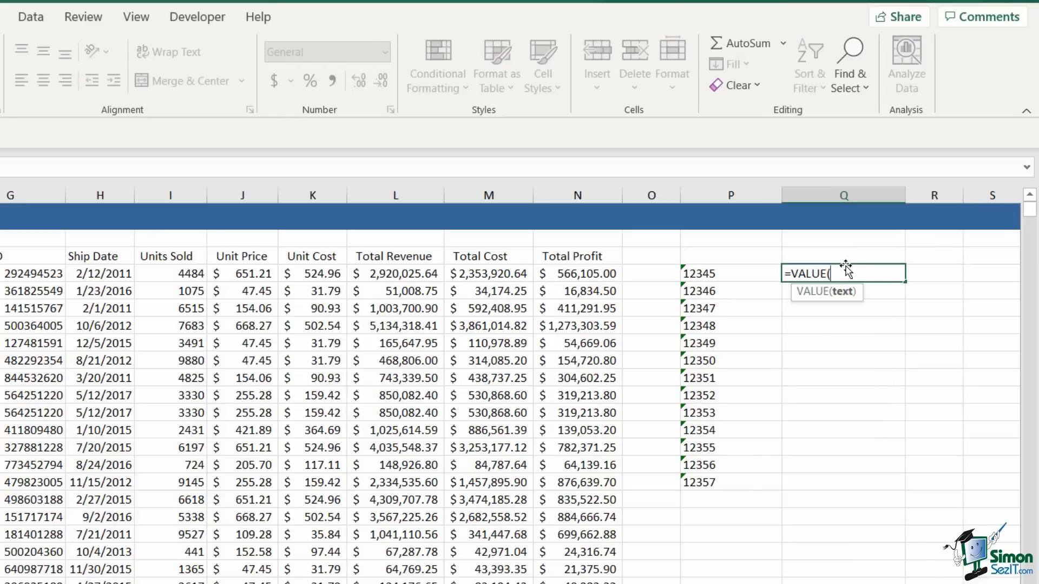
{"action": "left_click", "coordinate": [715, 276]}
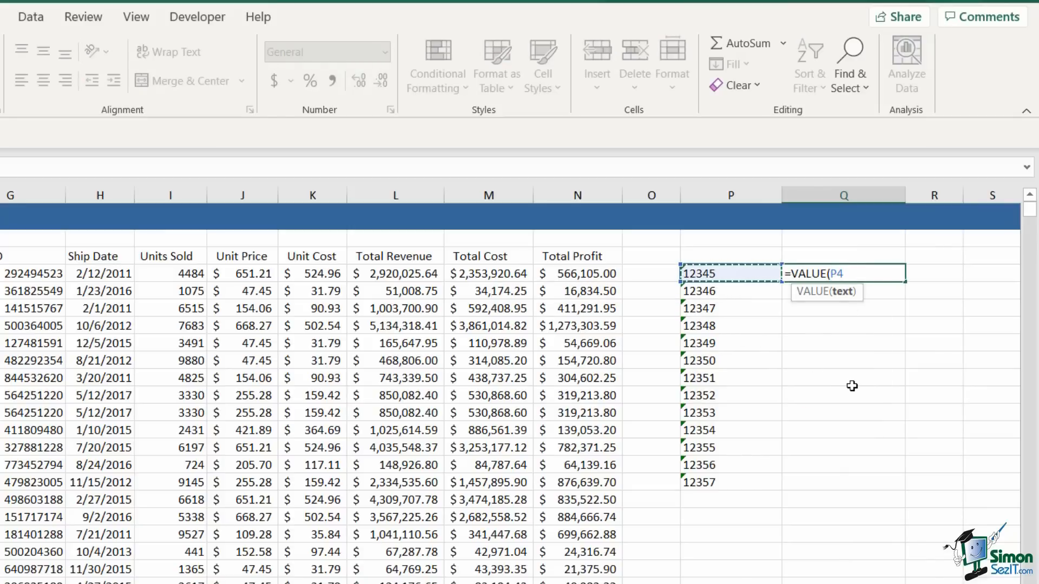
{"action": "type", "text": ")"}
{"action": "key", "text": "Return"}
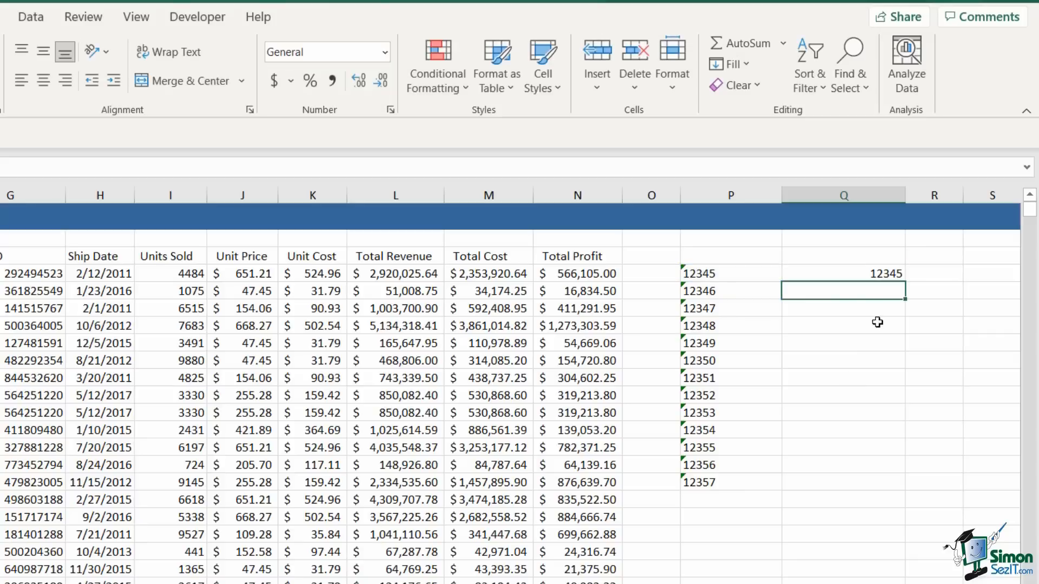
Fill the VALUE formula from Q4 down to Q16, alongside the text numbers in column P
{"action": "left_click", "coordinate": [863, 272]}
{"action": "double_click", "coordinate": [904, 282]}
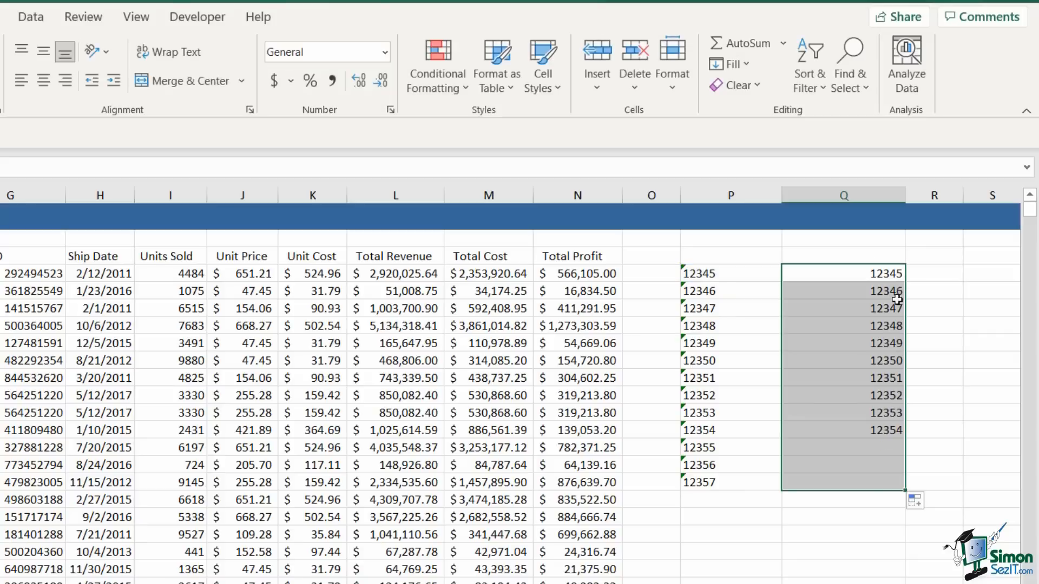
{"action": "left_click", "coordinate": [955, 416]}
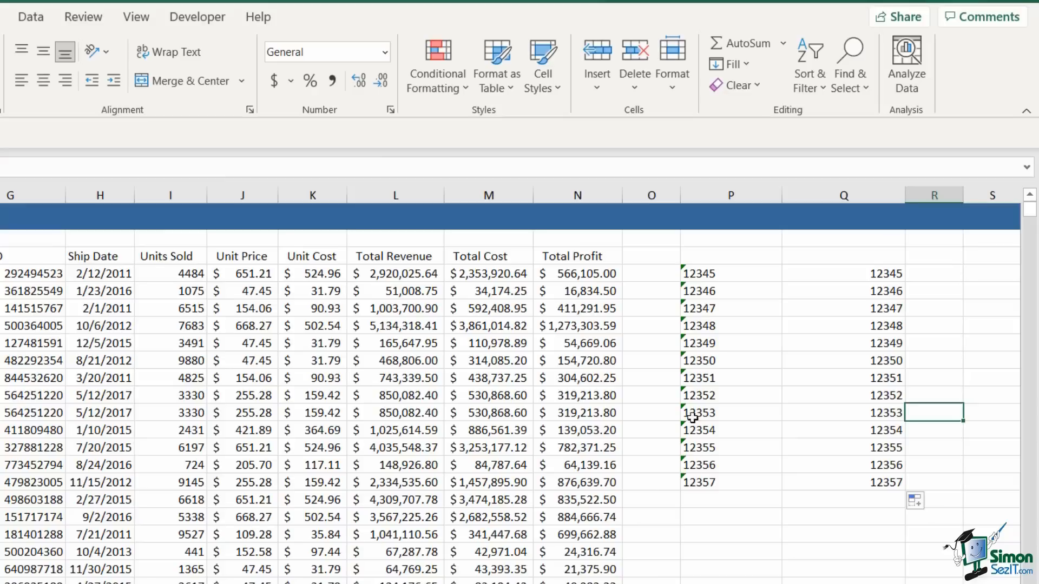
Delete the contents of the sample number range P4:Q16
{"action": "left_click_drag", "start_coordinate": [696, 273], "coordinate": [838, 469]}
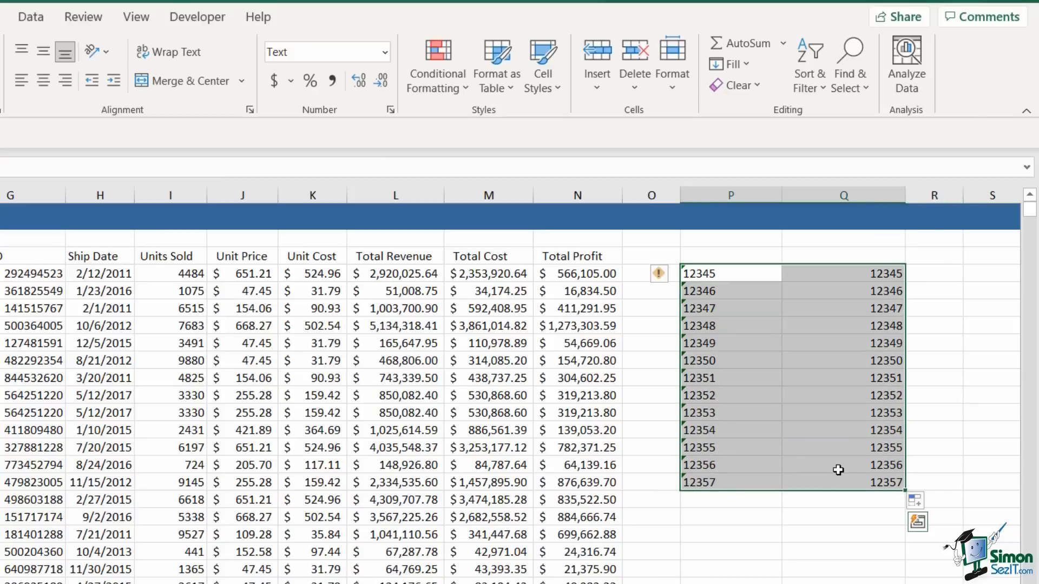
{"action": "key", "text": "Delete"}
{"action": "left_click", "coordinate": [791, 580]}
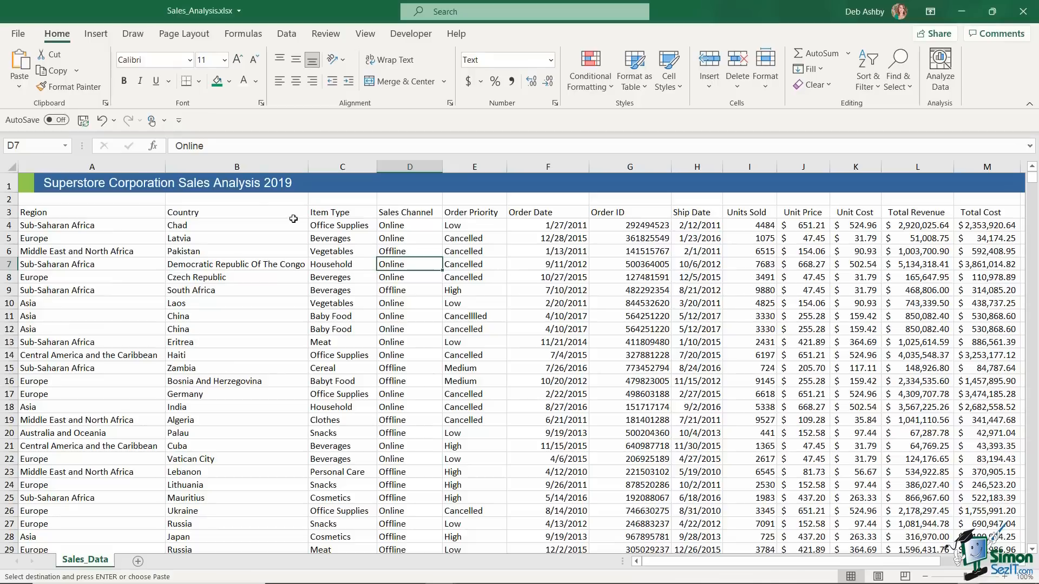
{"action": "left_click", "coordinate": [254, 166]}
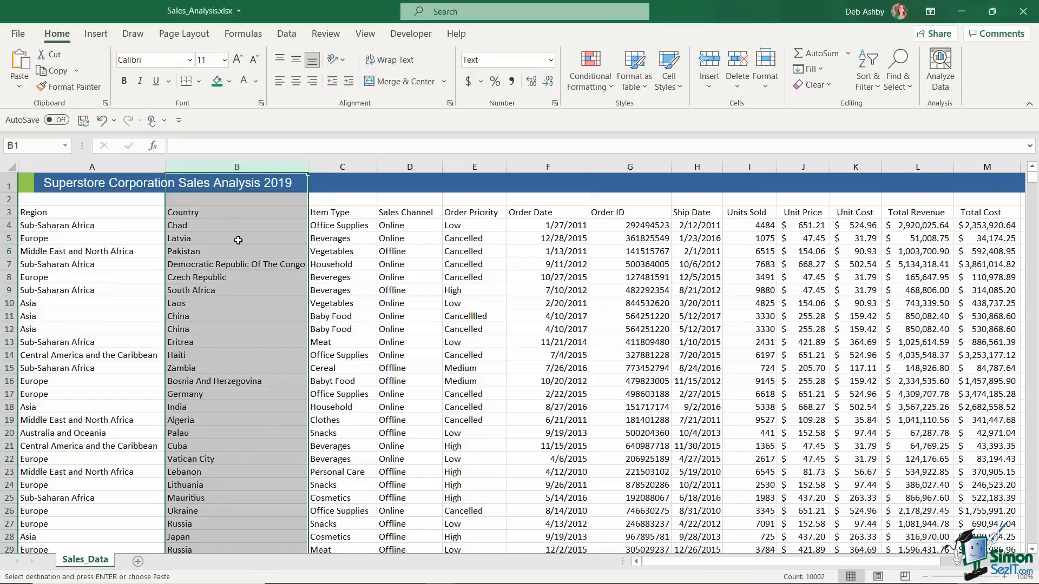
{"action": "left_click", "coordinate": [267, 265]}
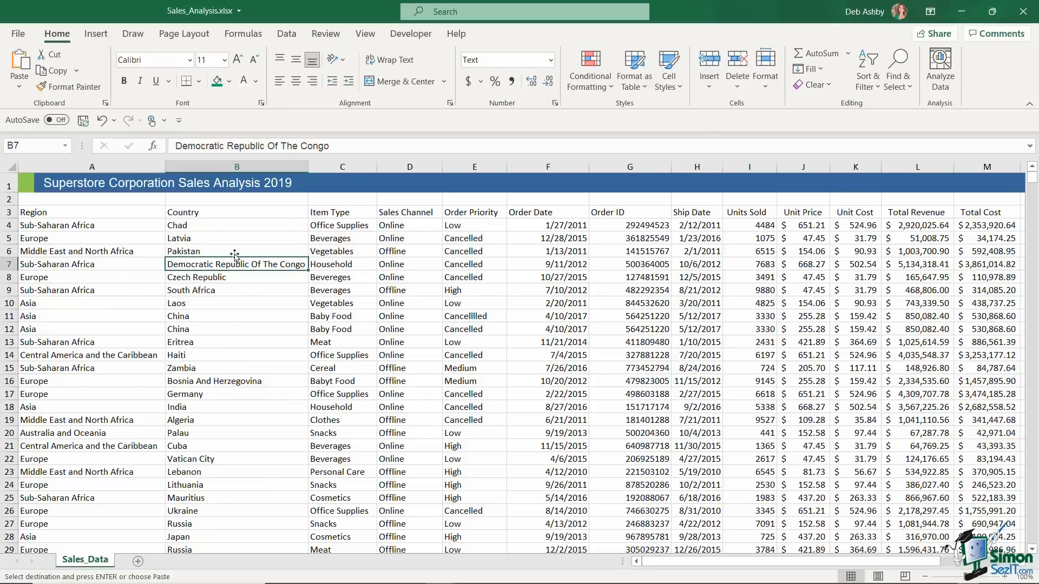
{"action": "left_click", "coordinate": [233, 164]}
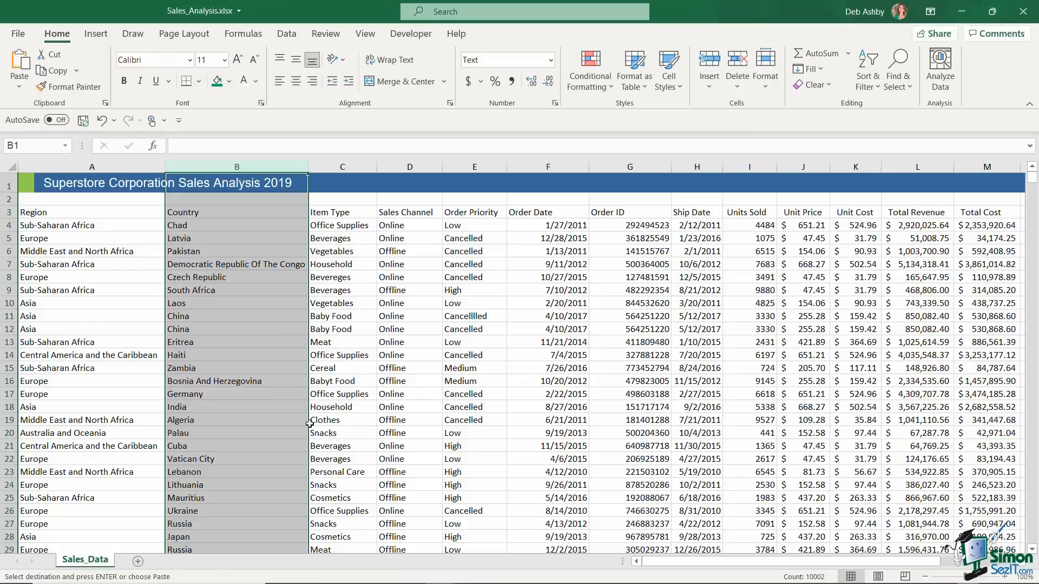
{"action": "left_click", "coordinate": [472, 291]}
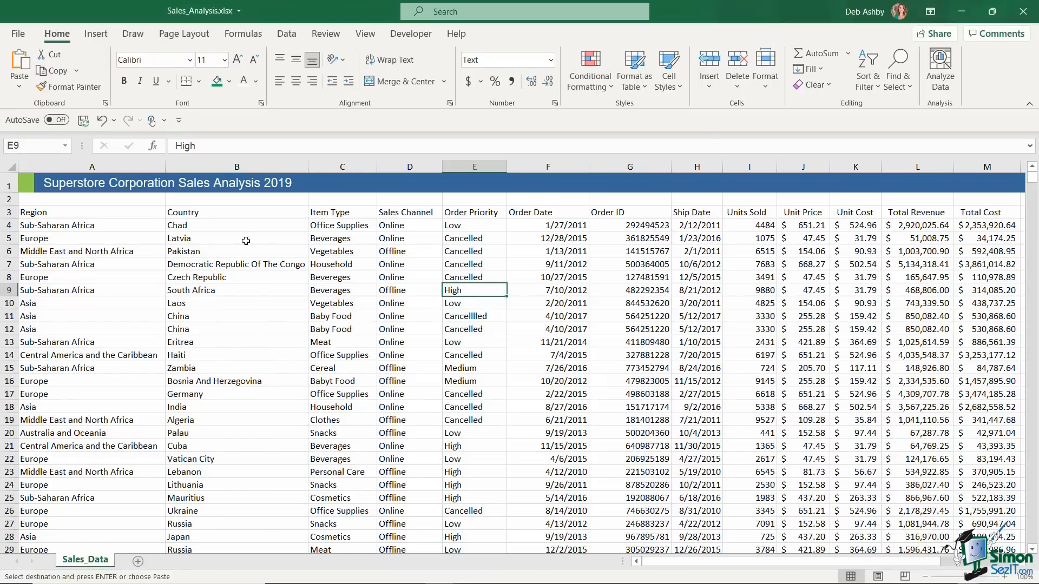
Select the whole Country column B and open the replace function of Find and Replace
{"action": "left_click", "coordinate": [242, 165]}
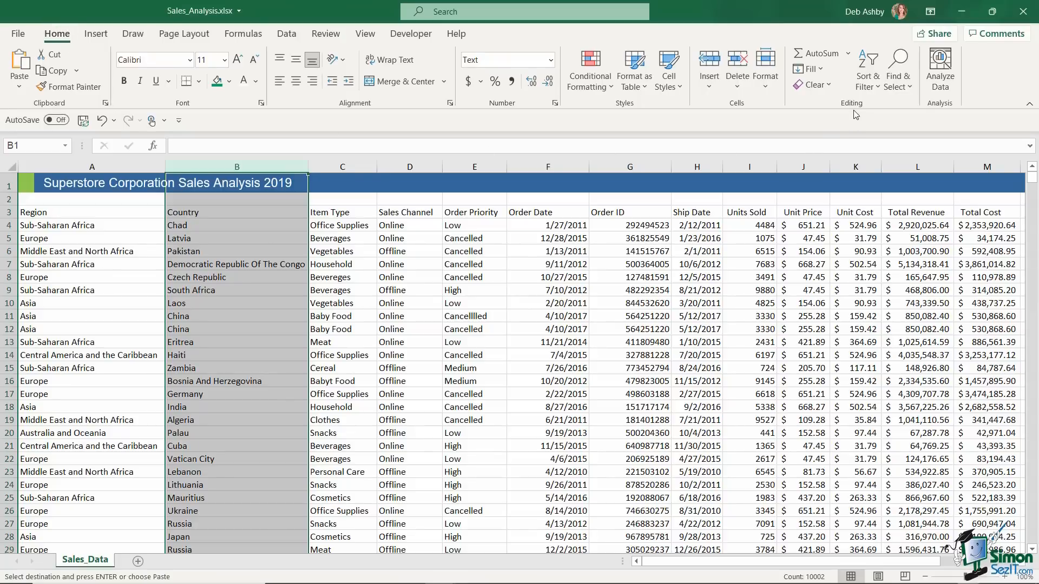
{"action": "left_click", "coordinate": [905, 84]}
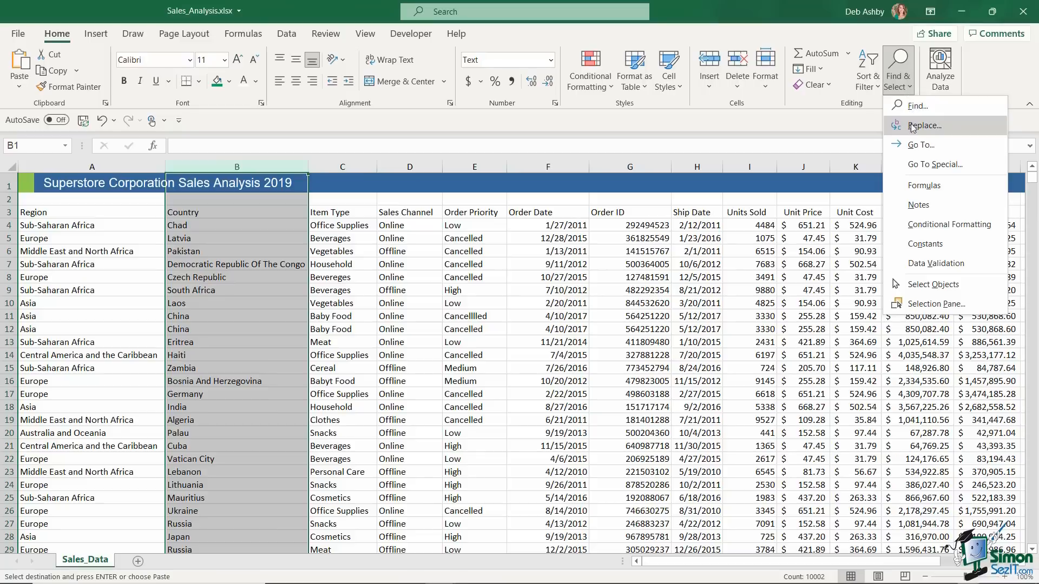
{"action": "left_click", "coordinate": [676, 124]}
{"action": "key", "text": "ctrl+f"}
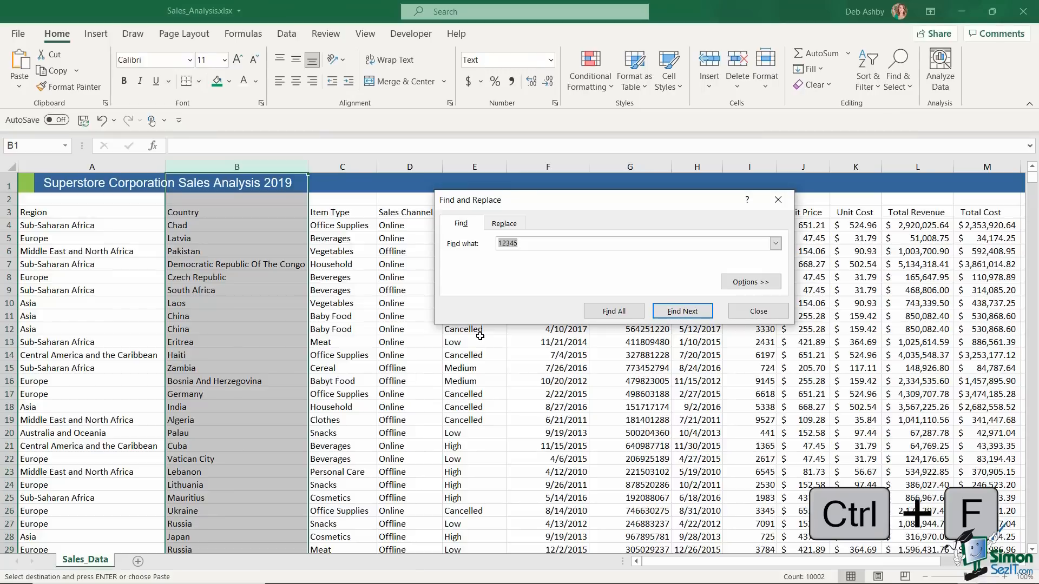
{"action": "left_click", "coordinate": [505, 223]}
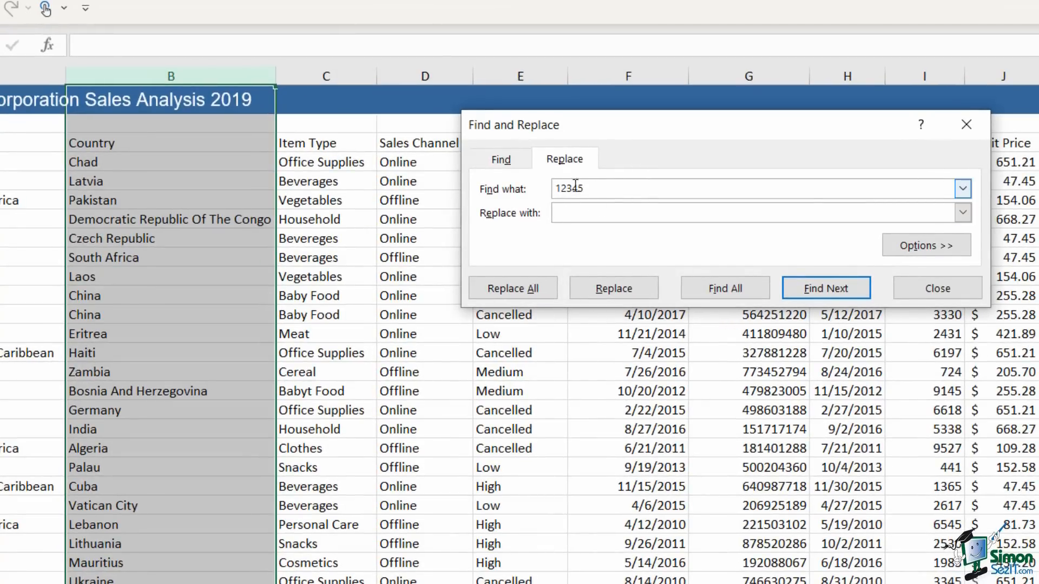
Set the search text to "Democratic Republic Of The Congo" and the replacement text to "DRC"
{"action": "key", "text": "Tab"}
{"action": "double_click", "coordinate": [566, 185]}
{"action": "key", "text": "BackSpace"}
{"action": "type", "text": "Democrat"}
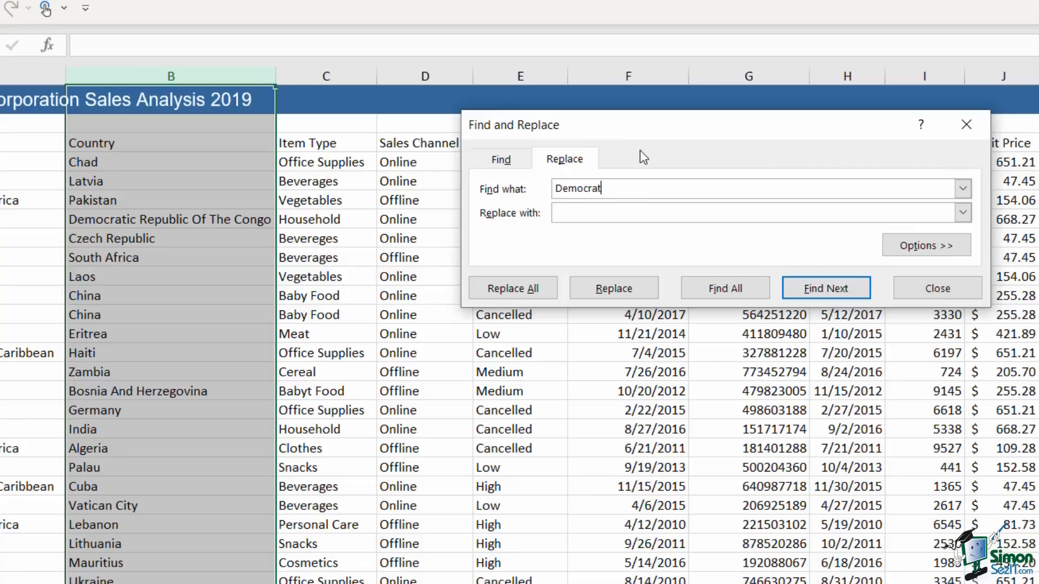
{"action": "type", "text": "ic Republic Of The Con"}
{"action": "type", "text": "go"}
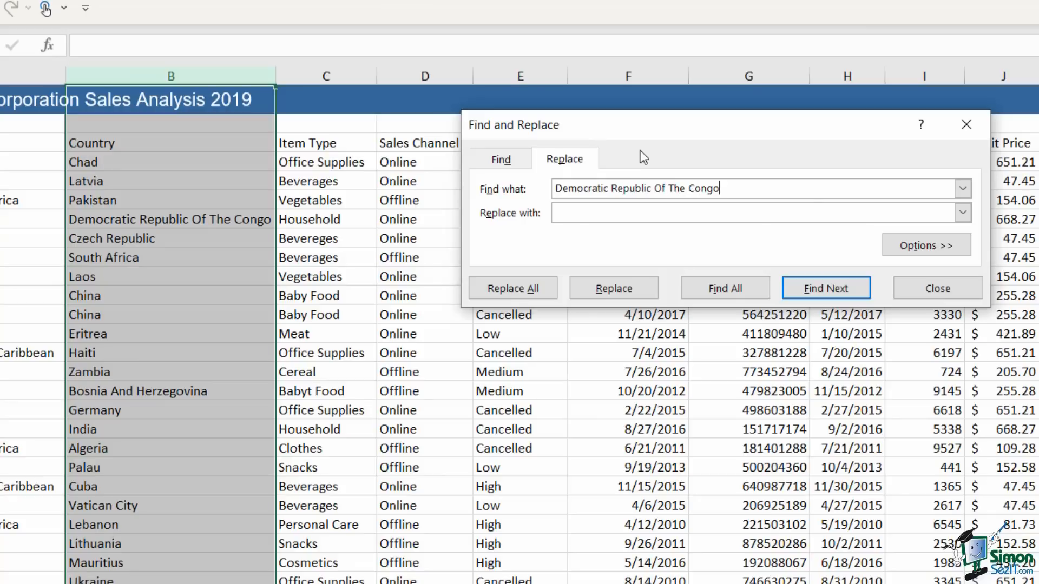
{"action": "left_click", "coordinate": [559, 216]}
{"action": "type", "text": "DRC"}
Change the search text to "Democratic Republic of The Congo" and replace all occurrences in the Country column with "DRC"
{"action": "left_click", "coordinate": [921, 243]}
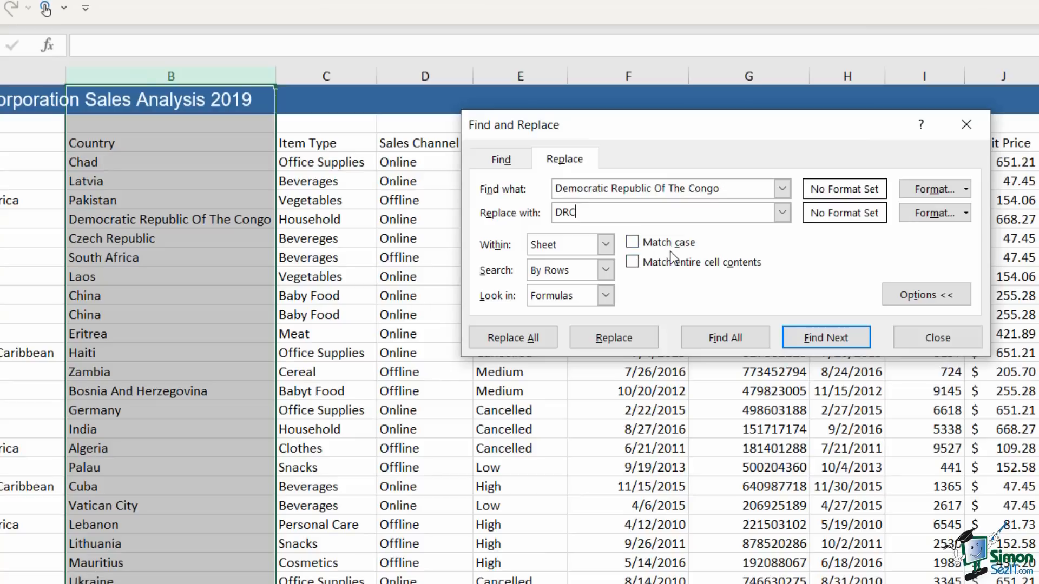
{"action": "double_click", "coordinate": [660, 188]}
{"action": "type", "text": "of"}
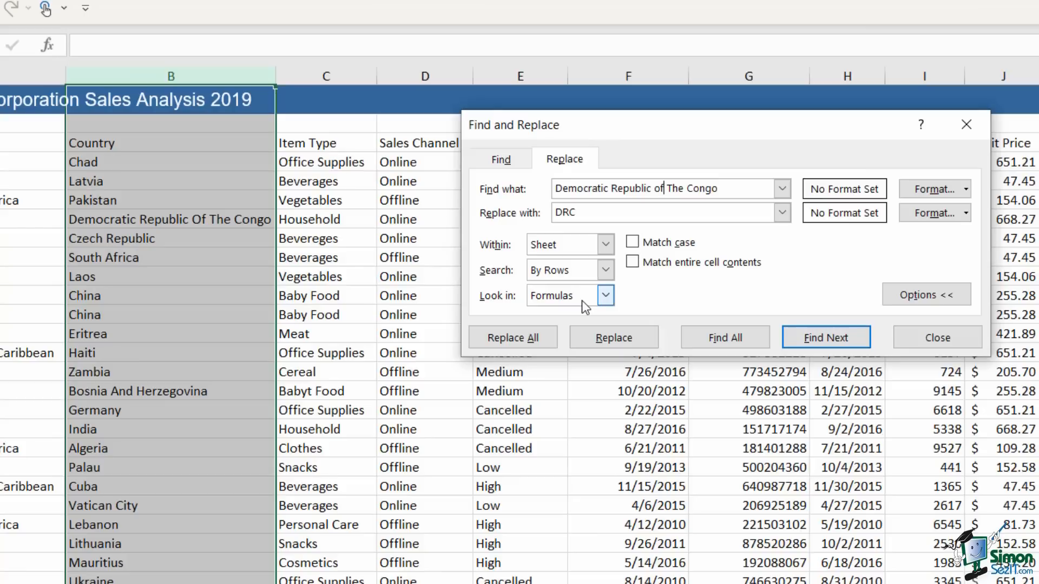
{"action": "left_click", "coordinate": [511, 342]}
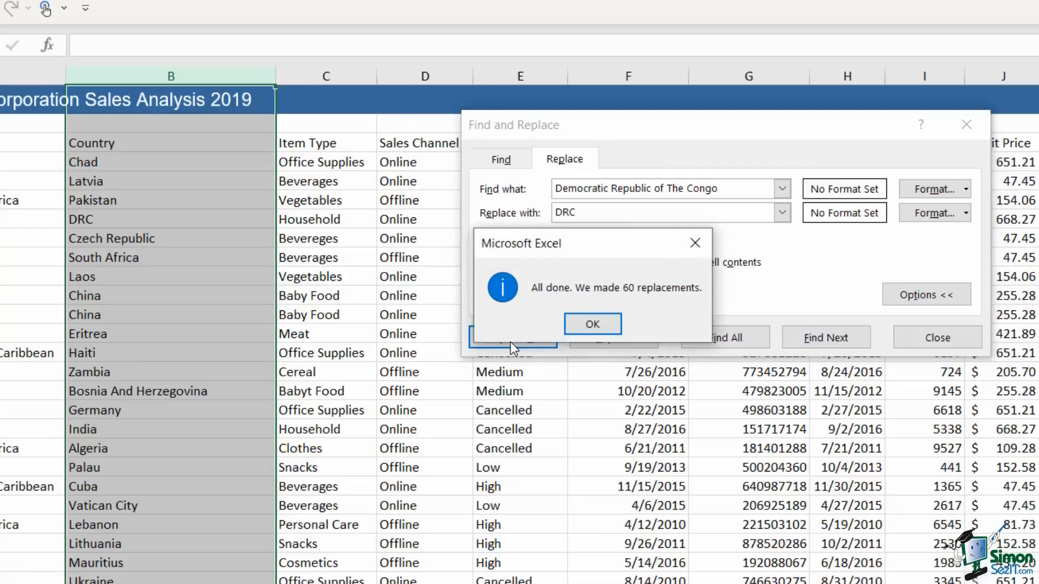
{"action": "left_click", "coordinate": [574, 325]}
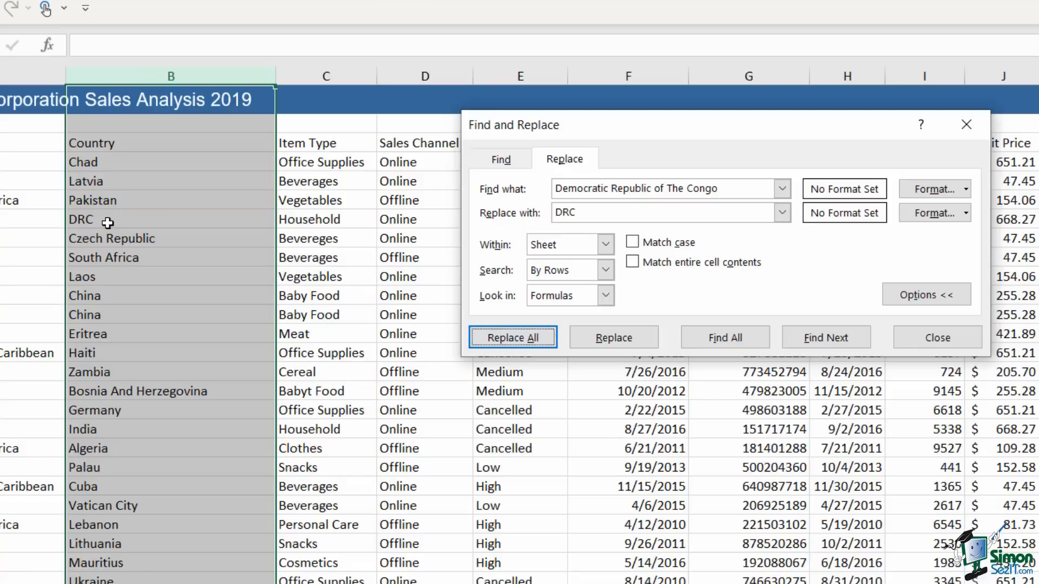
Replace all occurrences of "United States of America" in the Country column with "USA"
{"action": "left_click_drag", "start_coordinate": [726, 188], "coordinate": [535, 177]}
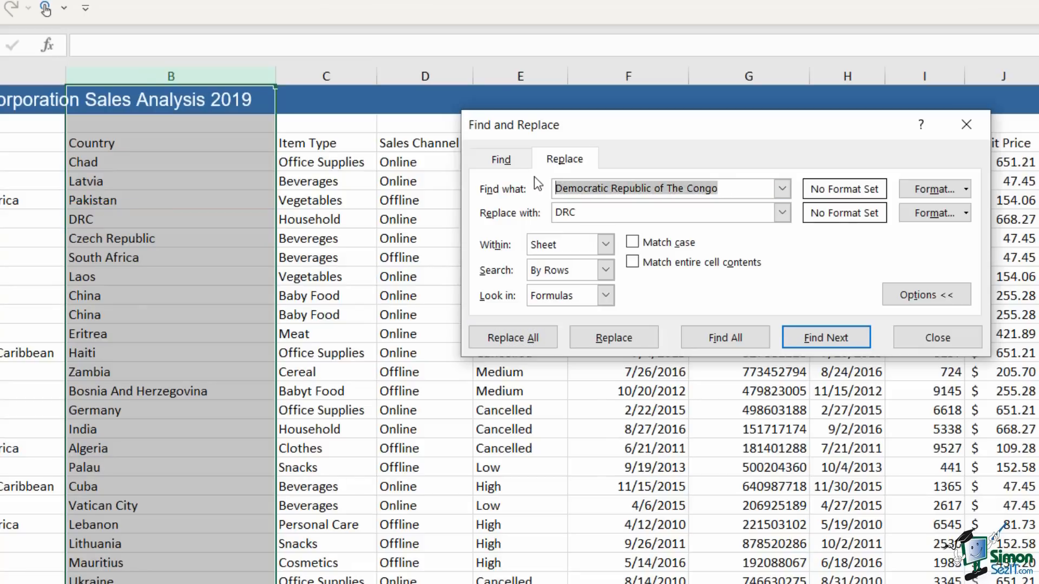
{"action": "type", "text": "United Stat"}
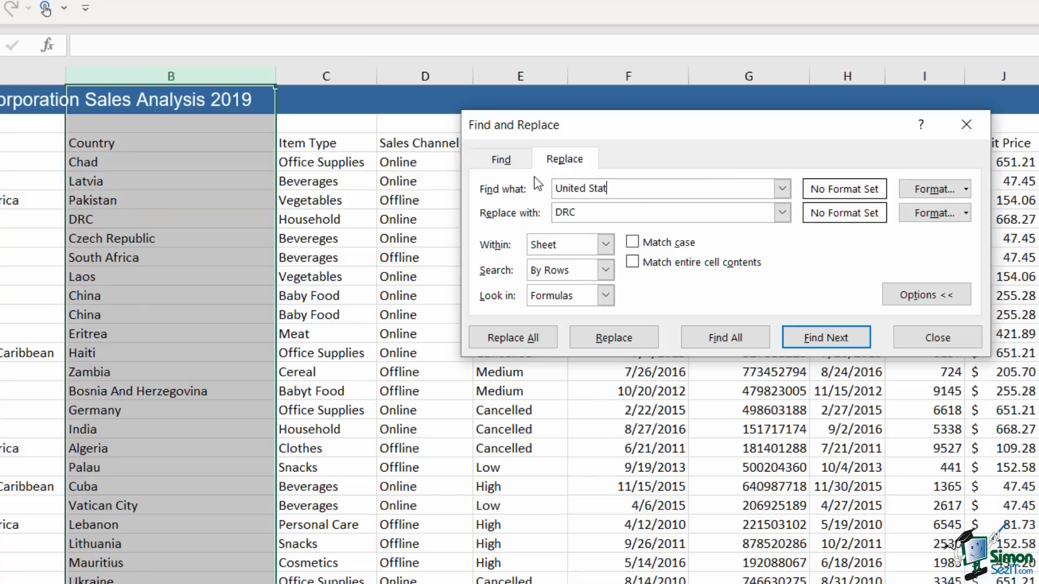
{"action": "type", "text": "es of America"}
{"action": "key", "text": "Tab"}
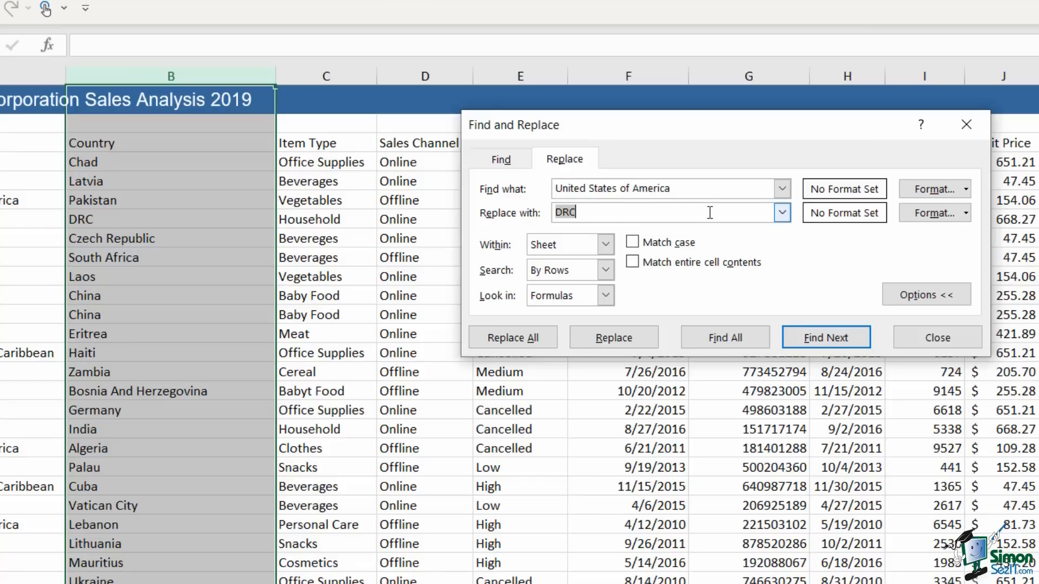
{"action": "type", "text": "USA"}
{"action": "left_click", "coordinate": [522, 340]}
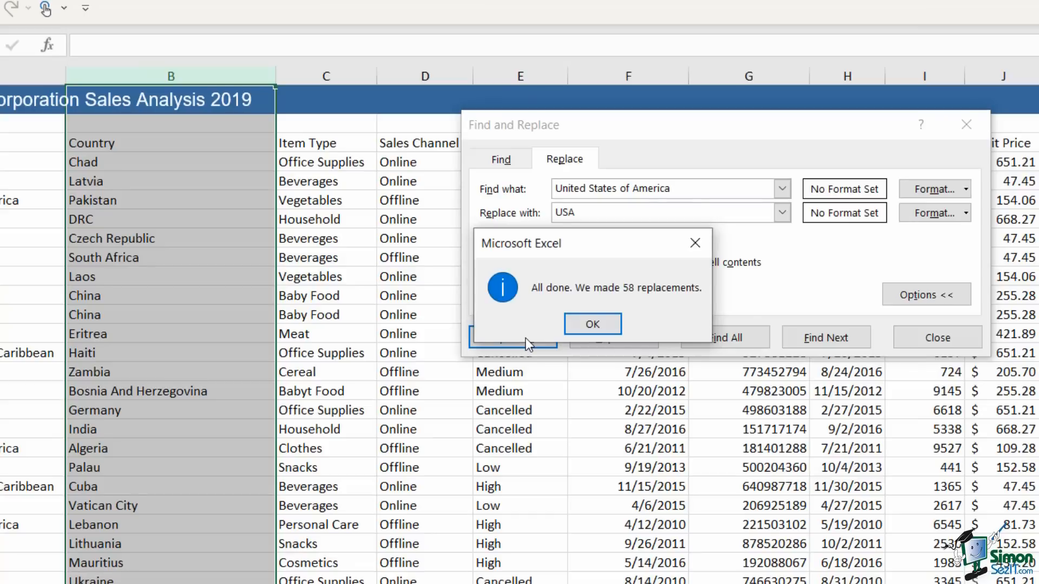
{"action": "left_click", "coordinate": [598, 324]}
Replace all occurrences of "UNITED KINGDOM" in the Country column with "UK" and close Find and Replace
{"action": "left_click_drag", "start_coordinate": [679, 188], "coordinate": [512, 183]}
{"action": "key", "text": "BackSpace"}
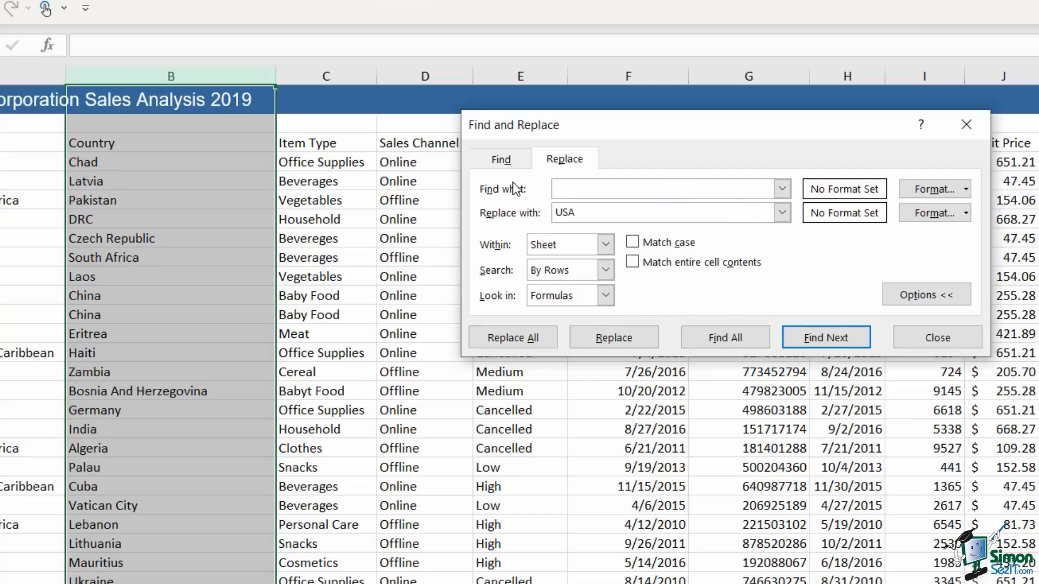
{"action": "type", "text": "UNITED KINGDOM"}
{"action": "key", "text": "BackSpace"}
{"action": "key", "text": "BackSpace"}
{"action": "type", "text": "OM"}
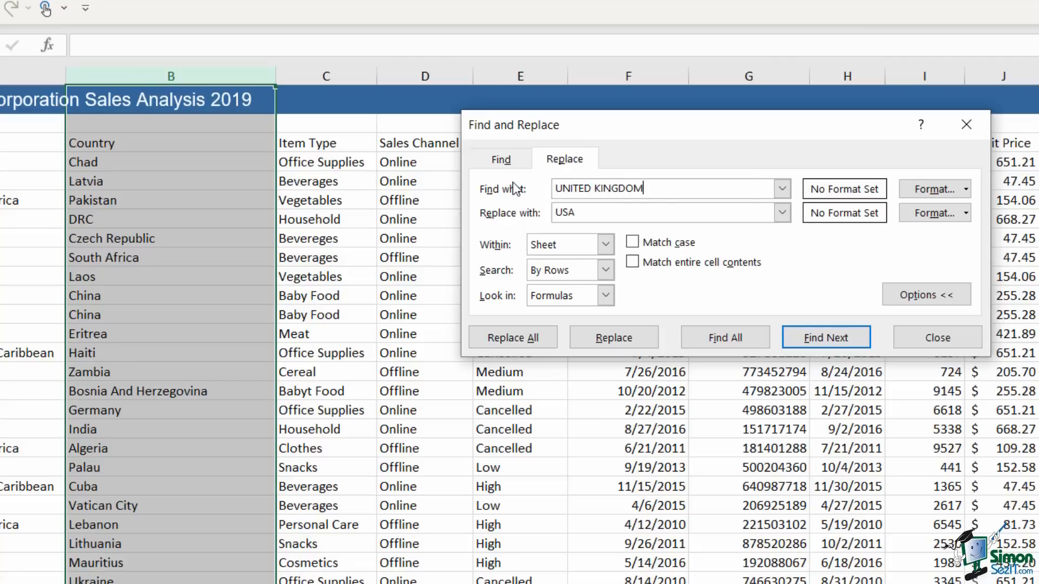
{"action": "double_click", "coordinate": [563, 212]}
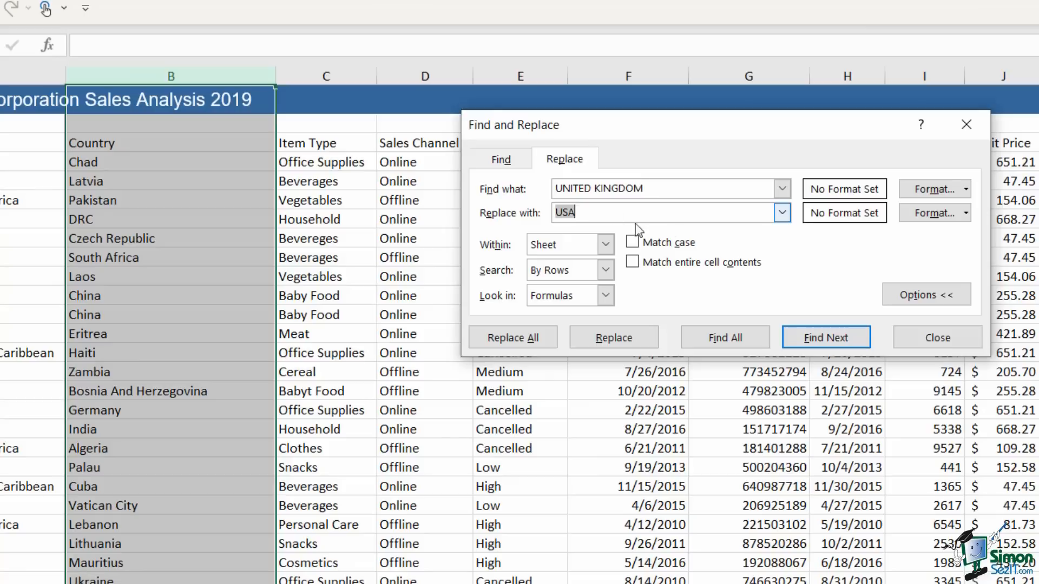
{"action": "type", "text": "UK"}
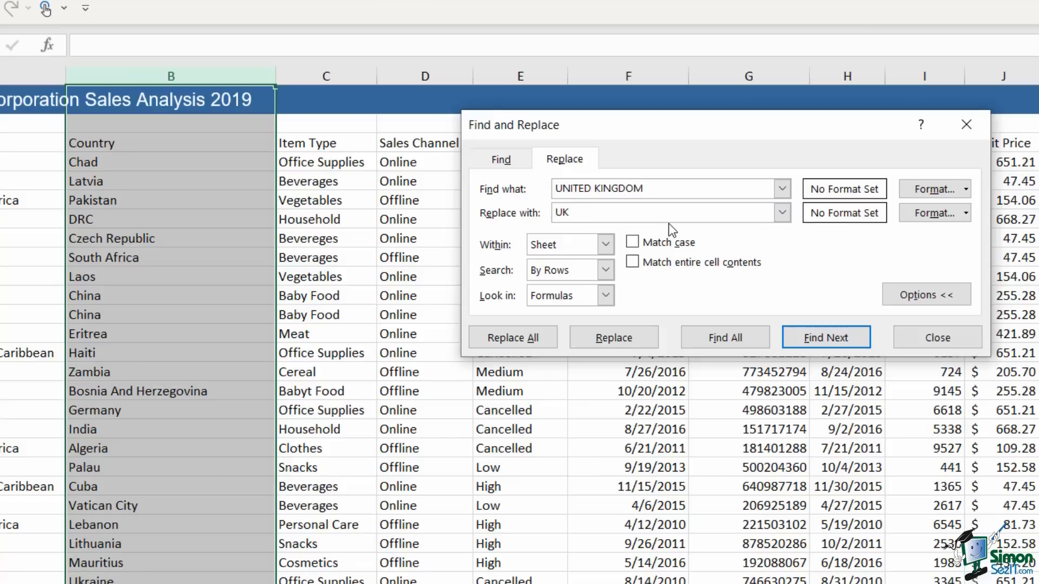
{"action": "left_click", "coordinate": [505, 336]}
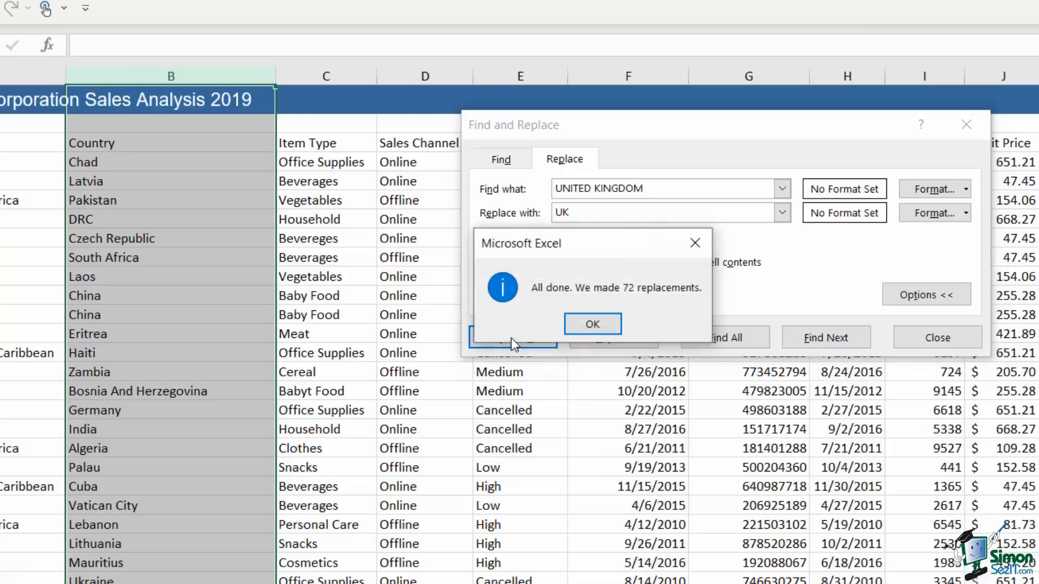
{"action": "left_click", "coordinate": [604, 325]}
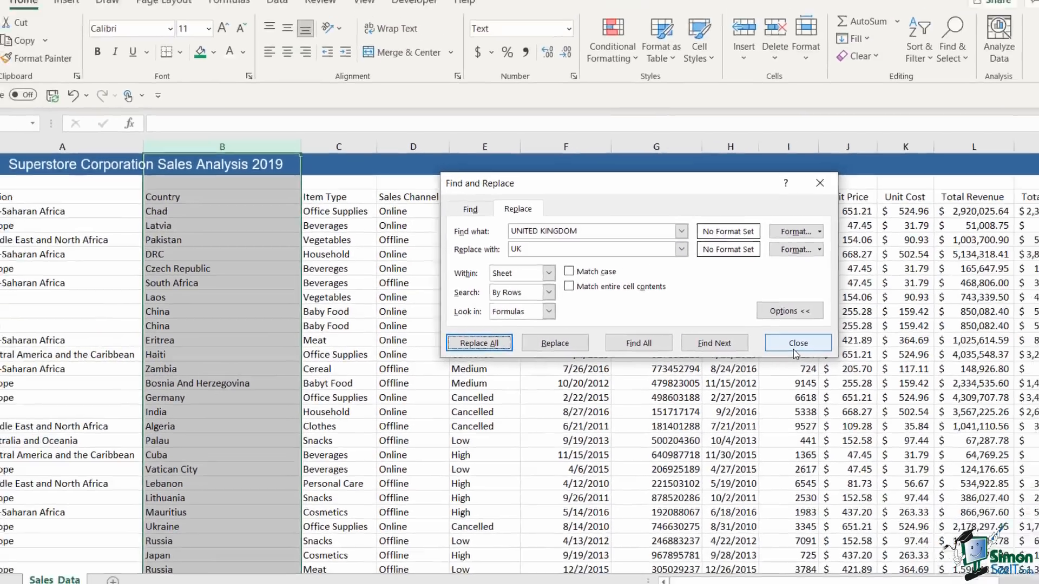
{"action": "left_click", "coordinate": [920, 346]}
{"action": "left_click", "coordinate": [233, 343]}
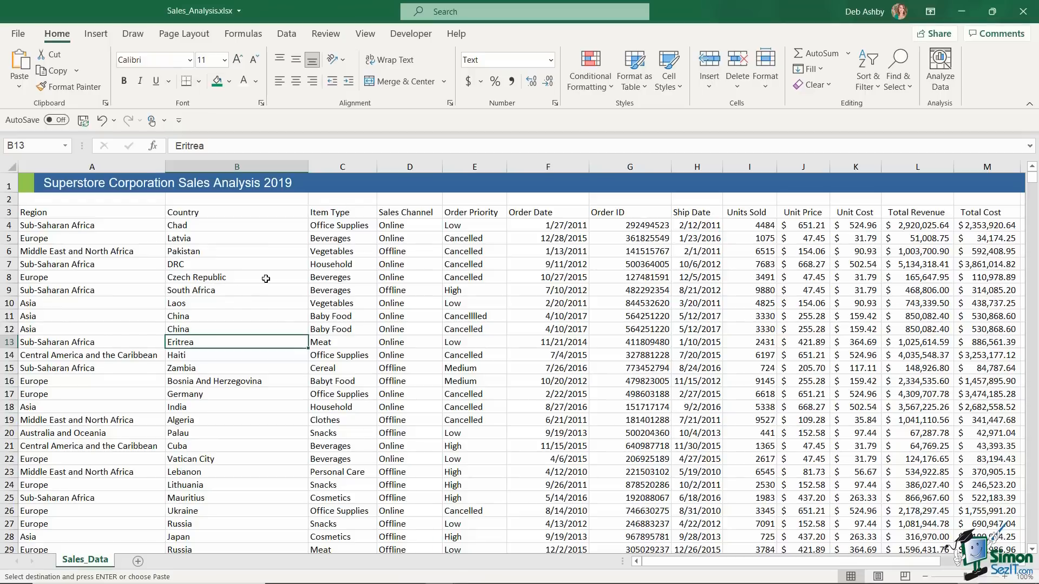
Insert a blank column between the Country and Item Type columns
{"action": "key", "text": "Escape"}
{"action": "left_click", "coordinate": [319, 264]}
{"action": "right_click", "coordinate": [342, 166]}
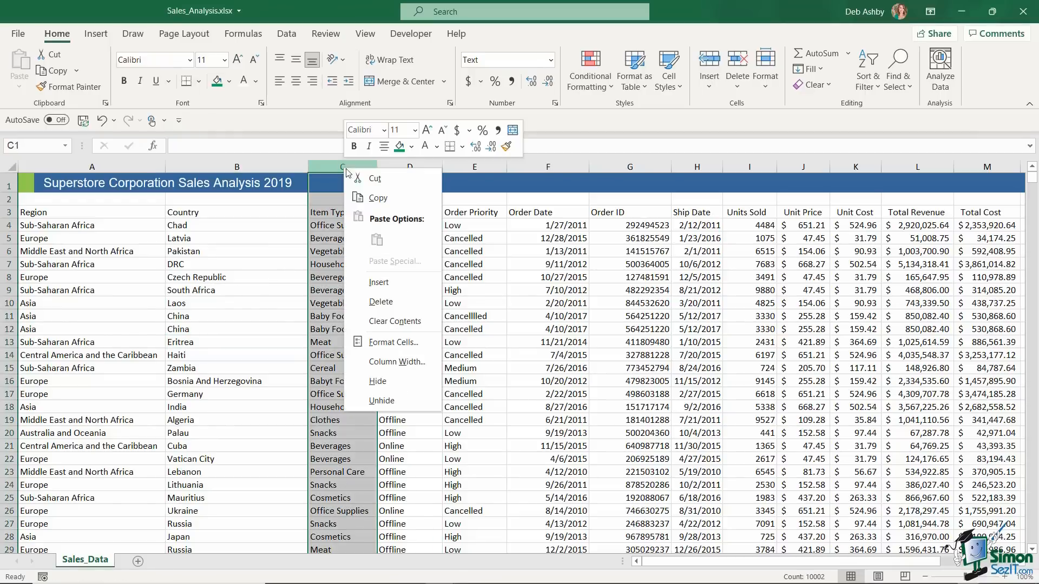
{"action": "left_click", "coordinate": [403, 282]}
{"action": "left_click", "coordinate": [590, 324]}
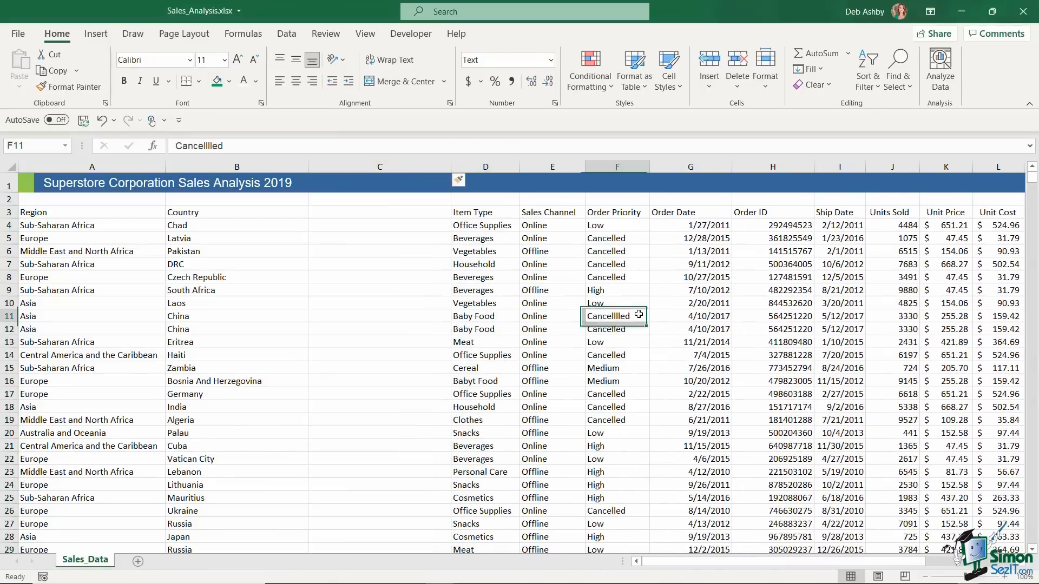
Set the number format of the blank column C to General
{"action": "left_click", "coordinate": [360, 251]}
{"action": "left_click", "coordinate": [413, 167]}
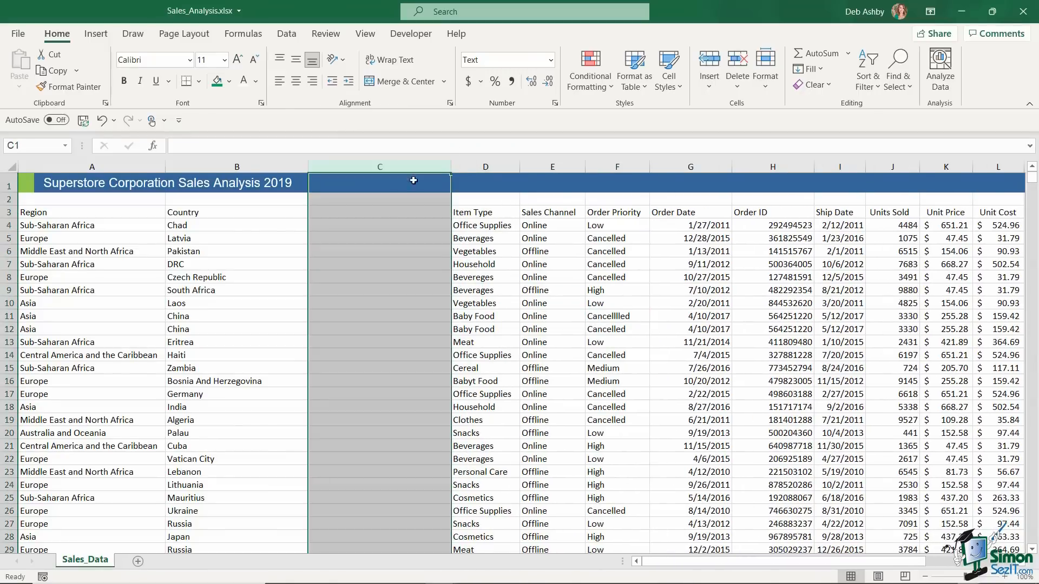
{"action": "left_click", "coordinate": [551, 60]}
{"action": "left_click", "coordinate": [514, 93]}
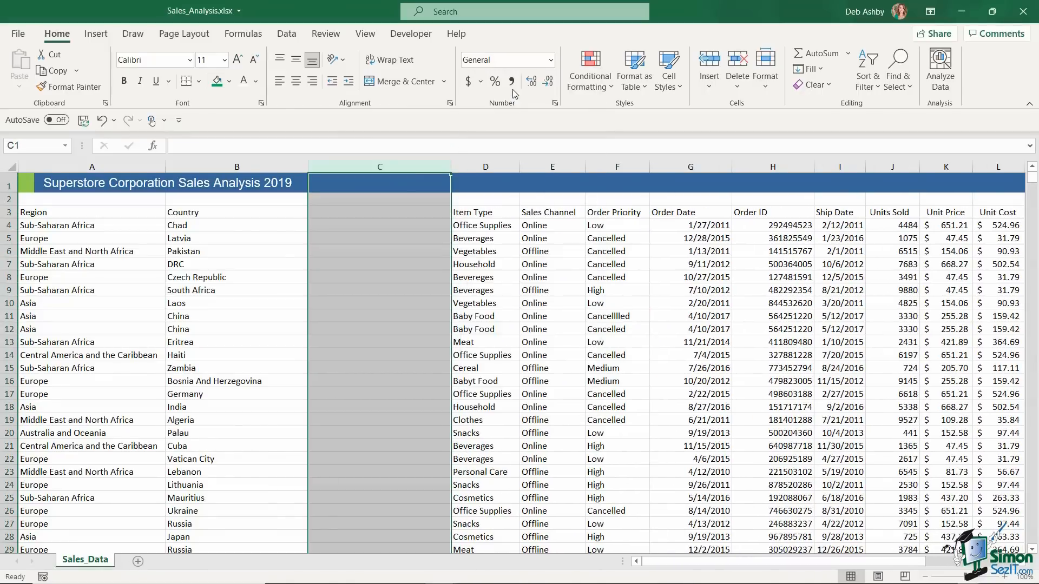
{"action": "left_click", "coordinate": [533, 303]}
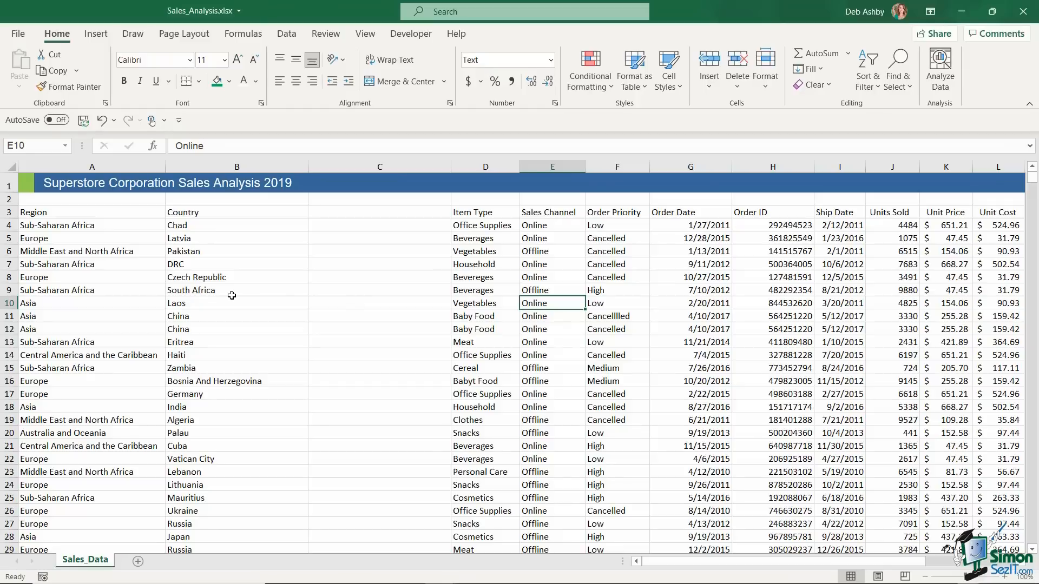
Begin a SUBSTITUTE formula in cell C4 with B4 as the text and "UK" as the old text
{"action": "left_click", "coordinate": [323, 227]}
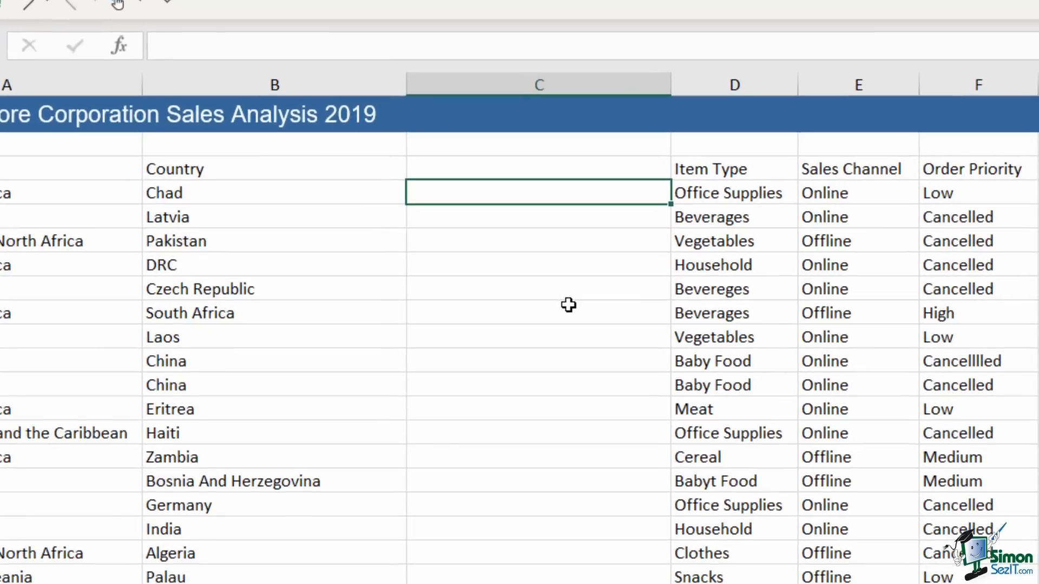
{"action": "type", "text": "=SU"}
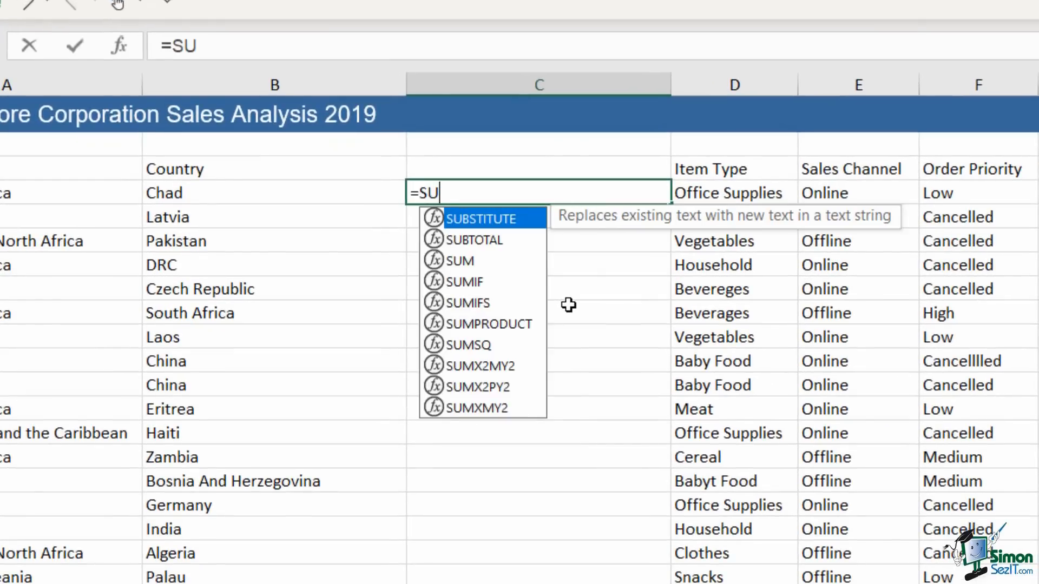
{"action": "type", "text": "B"}
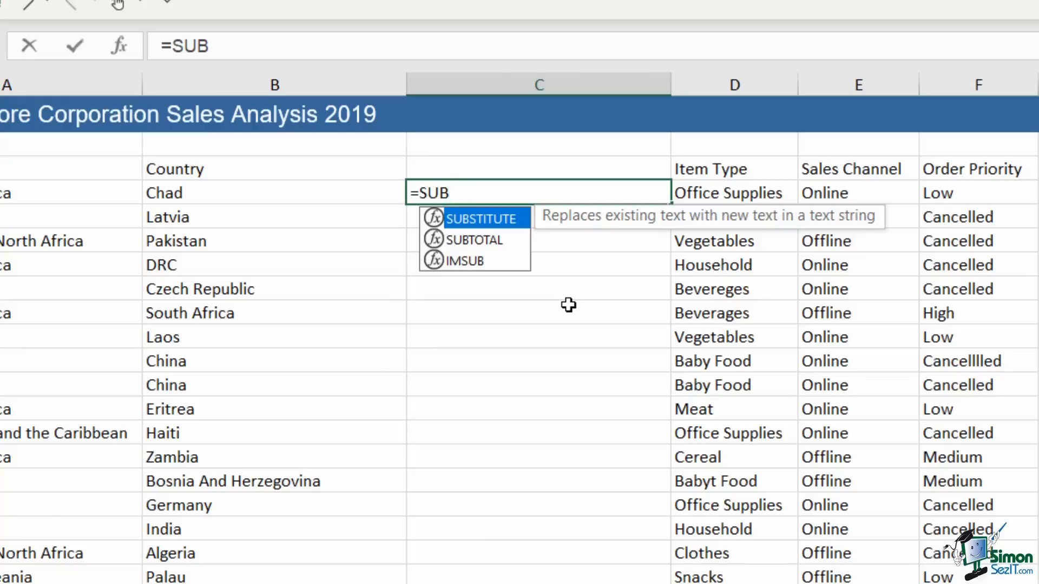
{"action": "key", "text": "Tab"}
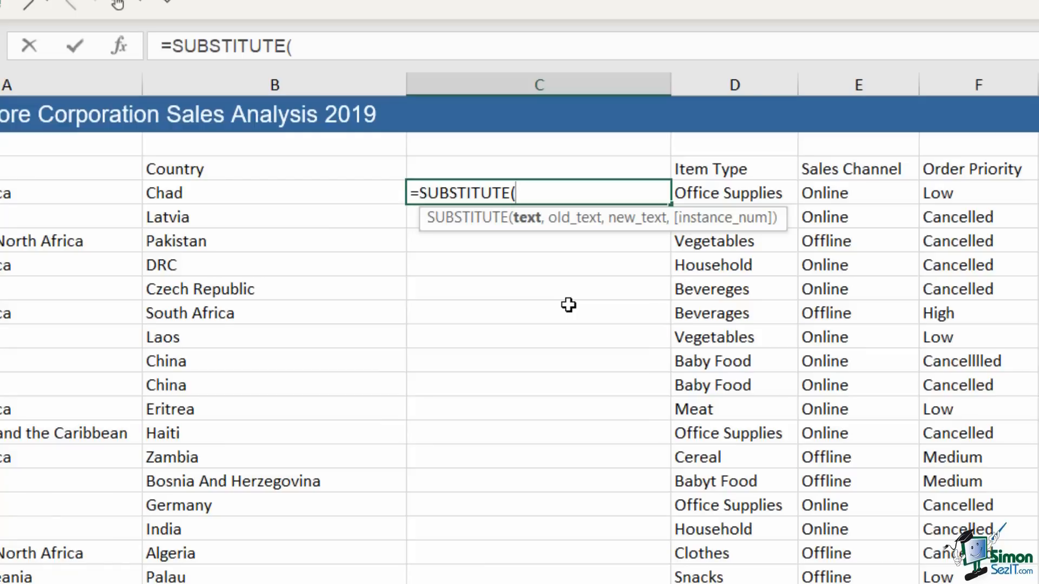
{"action": "left_click", "coordinate": [292, 195]}
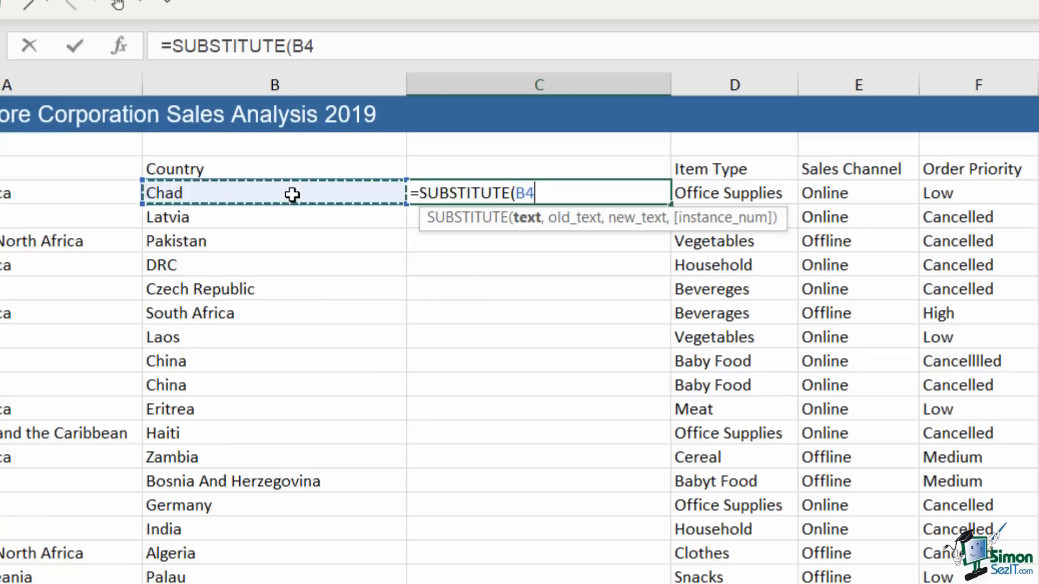
{"action": "type", "text": ","}
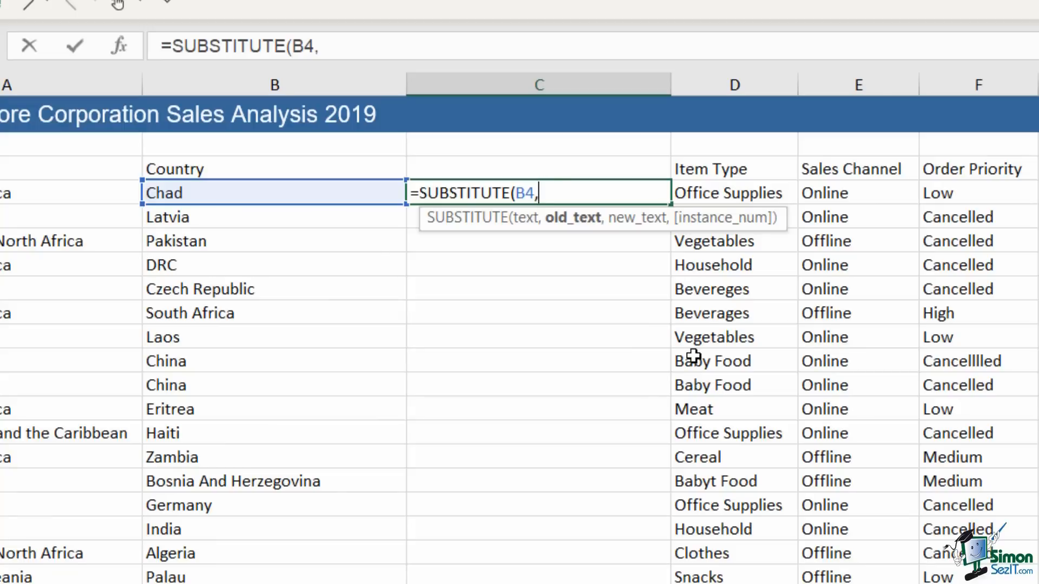
{"action": "type", "text": "\"UK"}
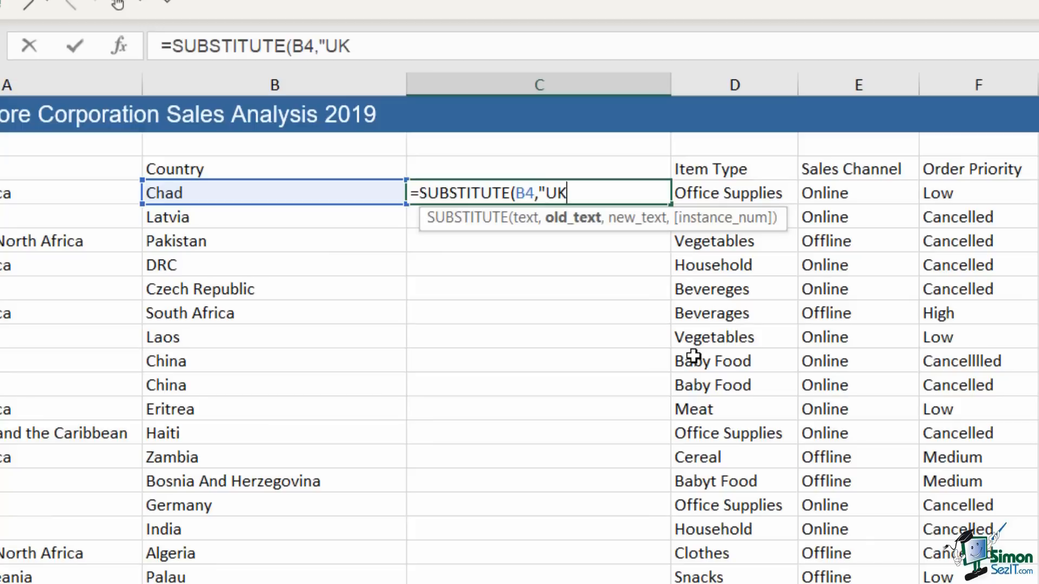
{"action": "type", "text": "\","}
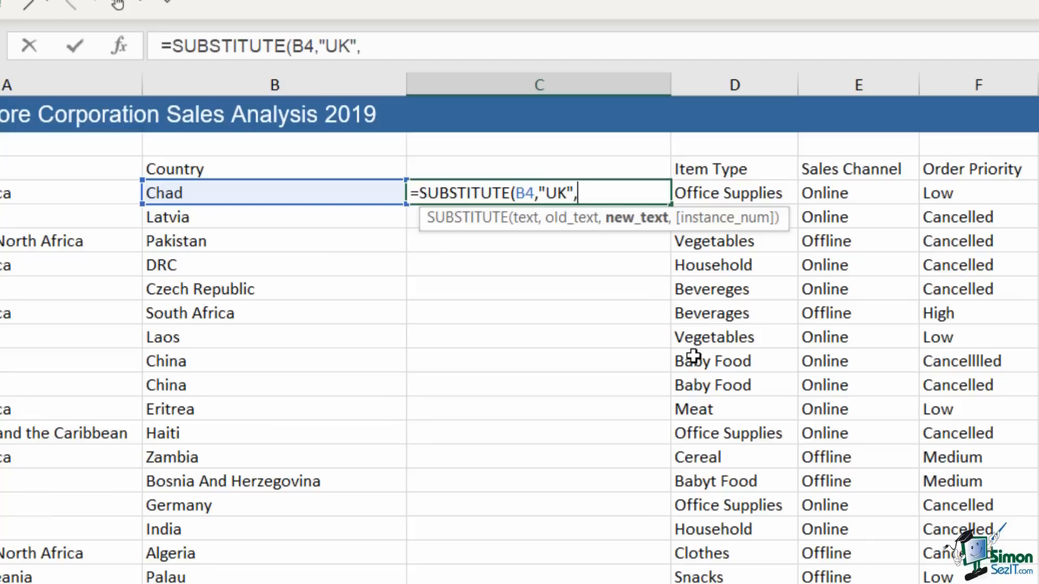
Complete the SUBSTITUTE formula with "United Kingdom" as the new text and fill it down column C
{"action": "type", "text": "\"United Lo"}
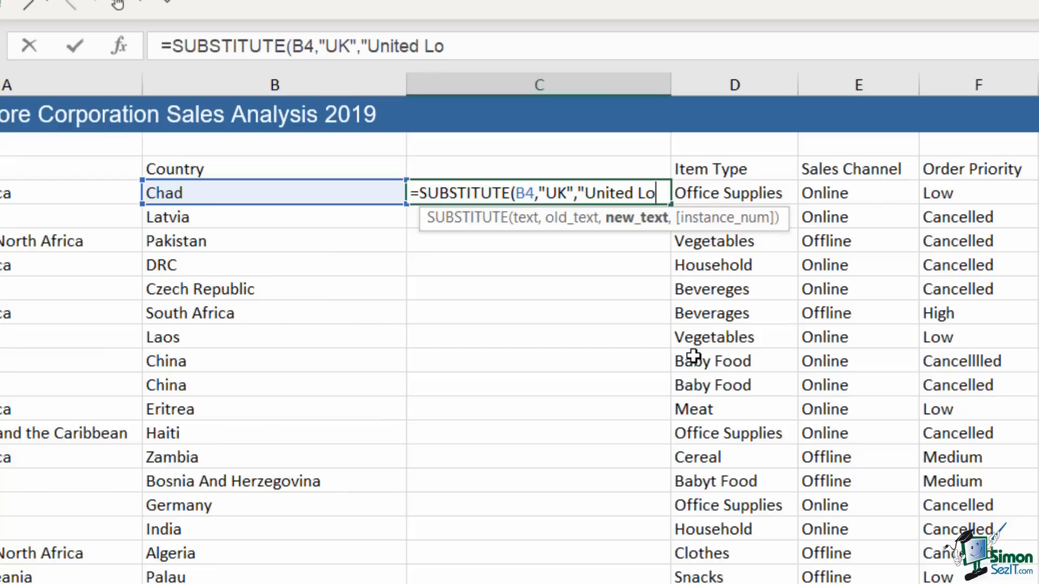
{"action": "key", "text": "BackSpace"}
{"action": "key", "text": "BackSpace"}
{"action": "type", "text": "Kind"}
{"action": "key", "text": "BackSpace"}
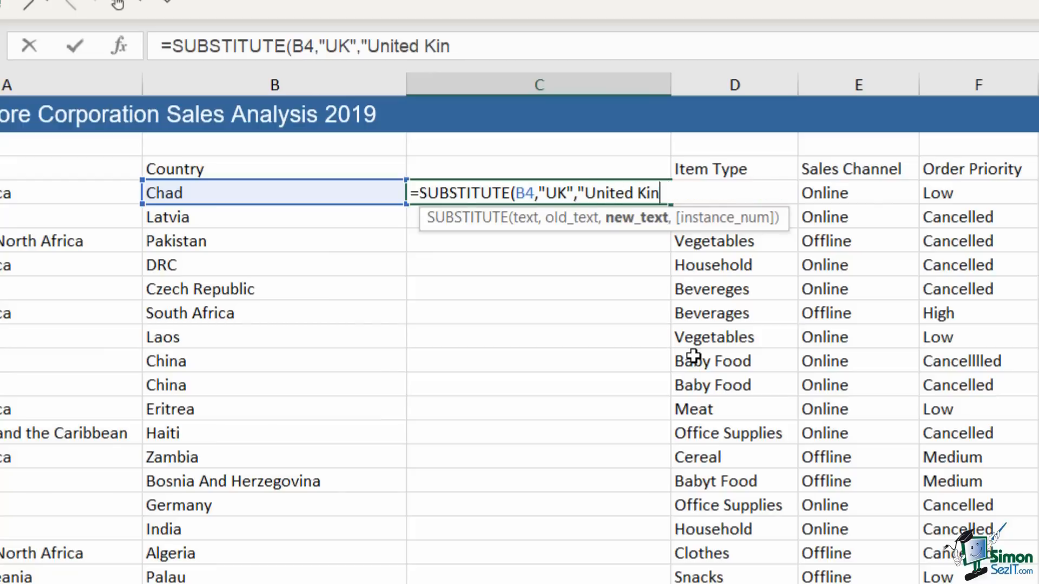
{"action": "type", "text": "gdom\""}
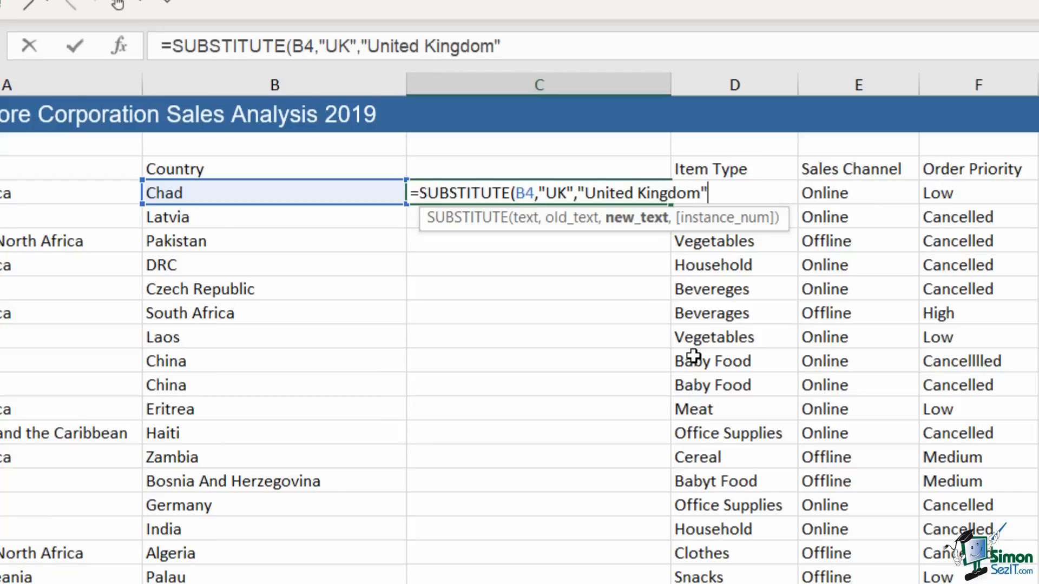
{"action": "type", "text": ")"}
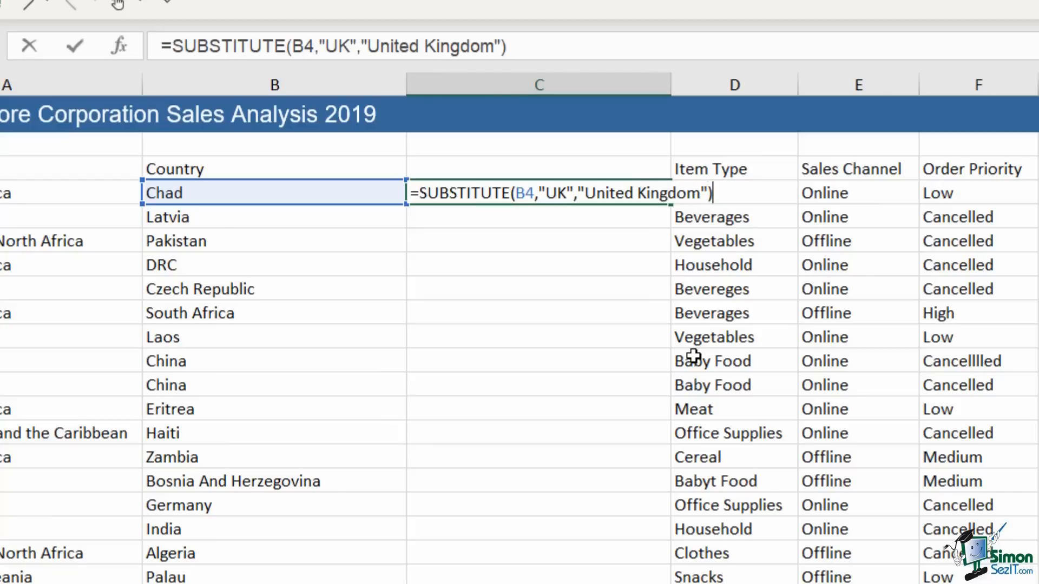
{"action": "key", "text": "Return"}
{"action": "left_click", "coordinate": [663, 194]}
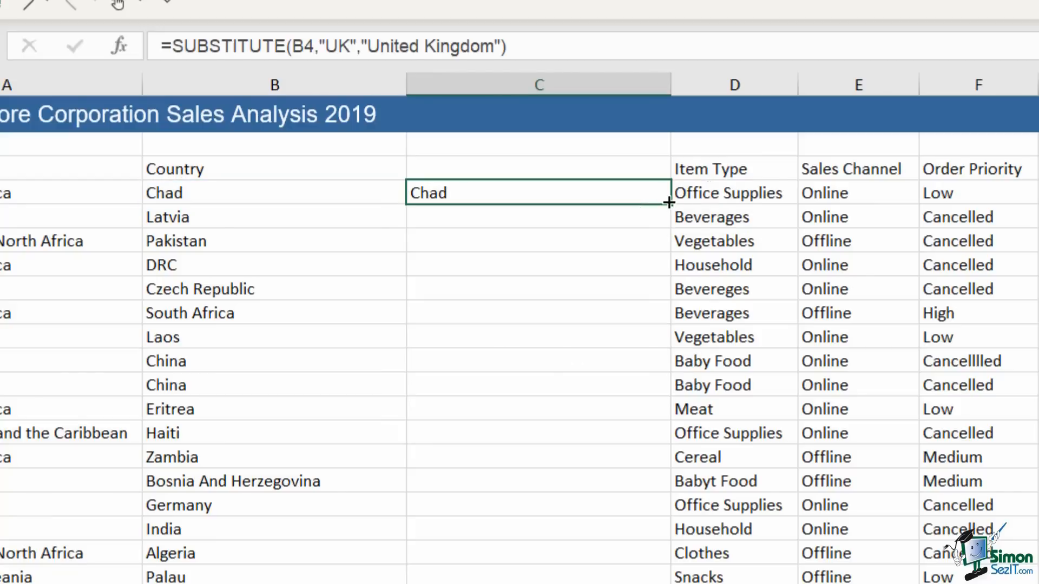
{"action": "double_click", "coordinate": [671, 205]}
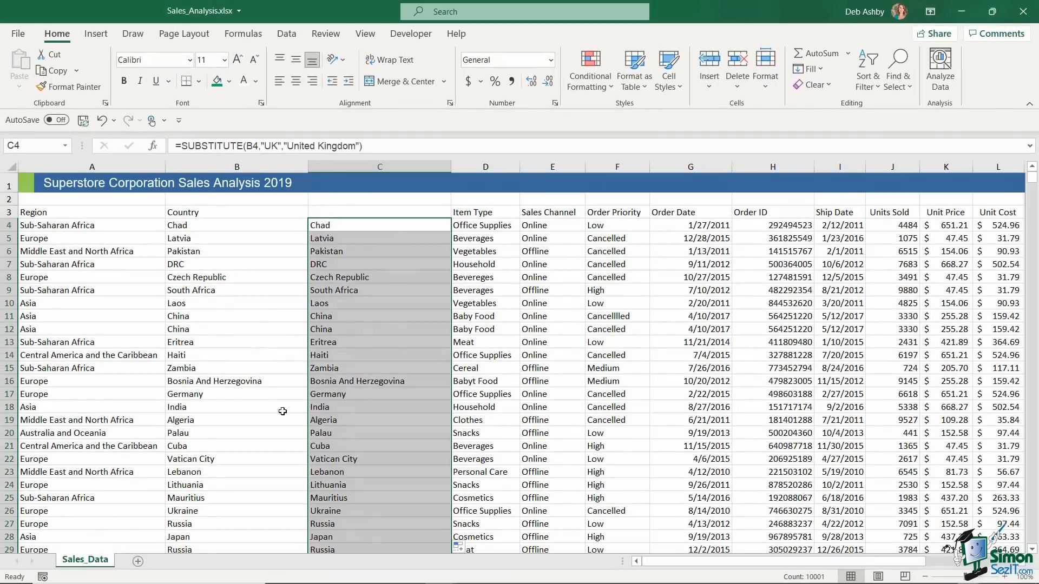
Compare the UK entries in the Country column, such as row 147, with the formula results in column C
{"action": "left_click", "coordinate": [231, 264]}
{"action": "scroll", "coordinate": [231, 315], "scroll_direction": "down", "scroll_amount": 20}
{"action": "scroll", "coordinate": [226, 308], "scroll_direction": "down", "scroll_amount": 5}
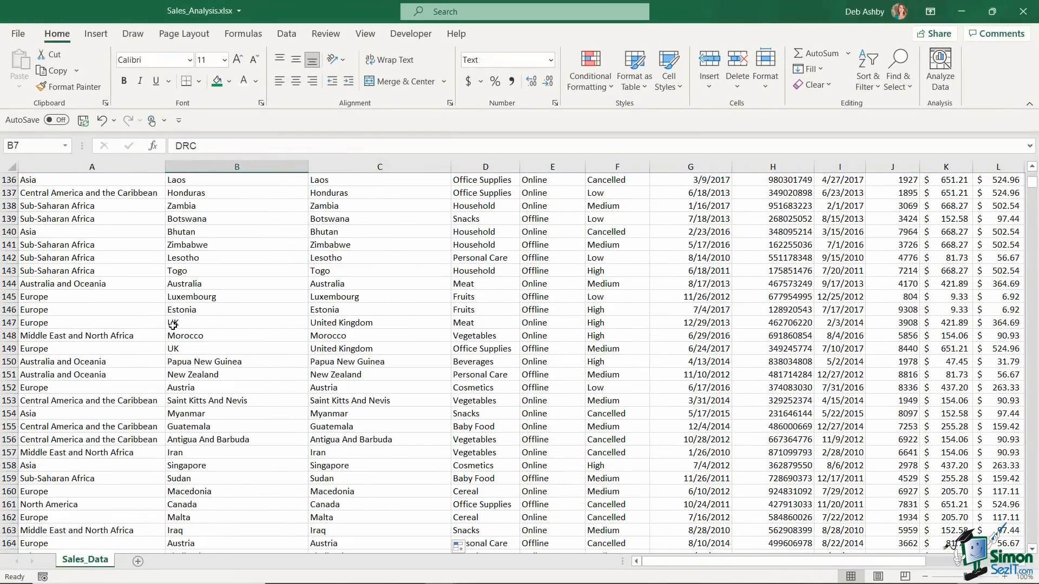
{"action": "left_click", "coordinate": [4, 323]}
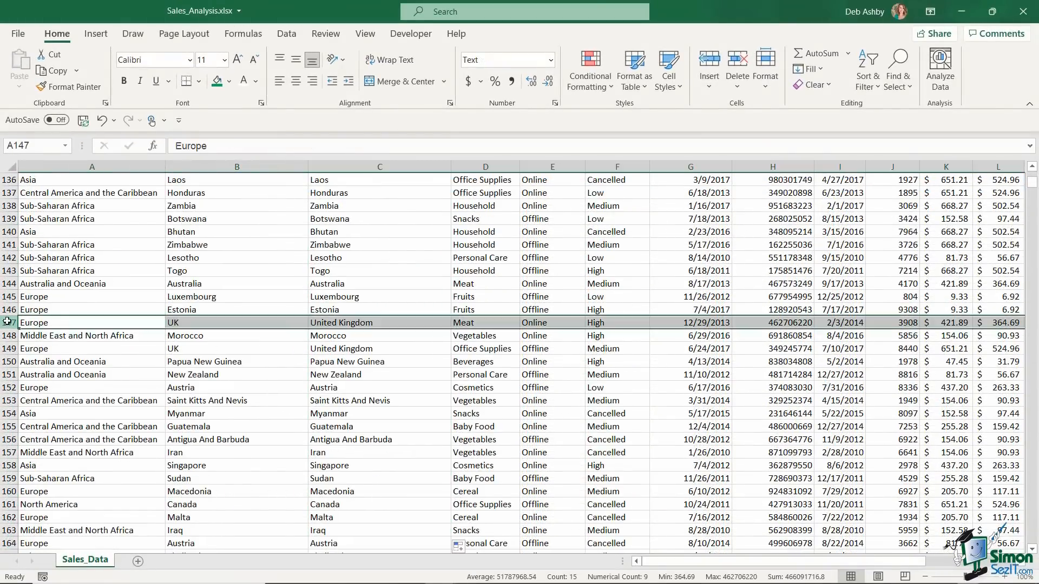
{"action": "left_click", "coordinate": [382, 324]}
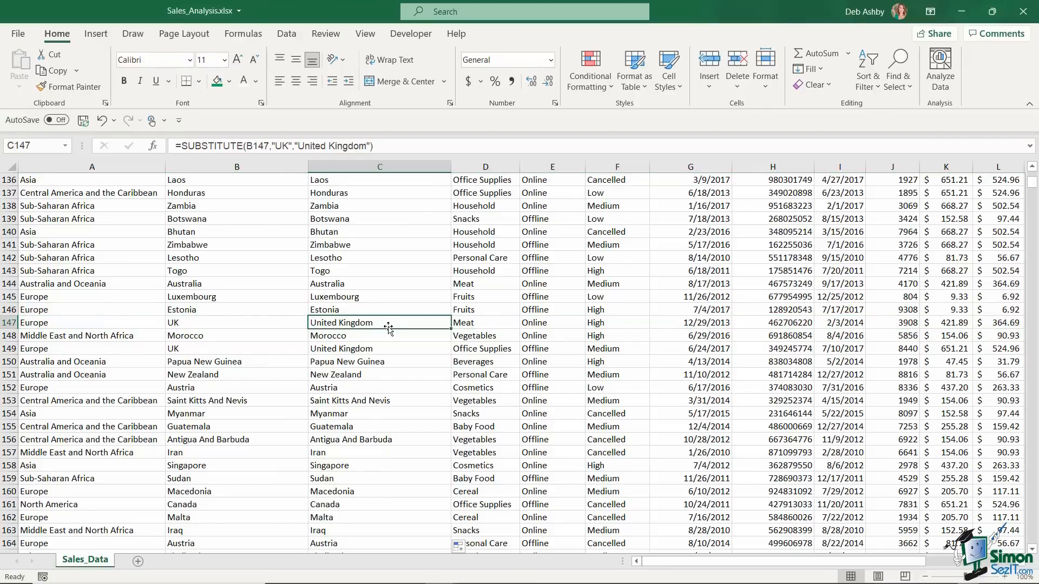
{"action": "key", "text": "ctrl+Up"}
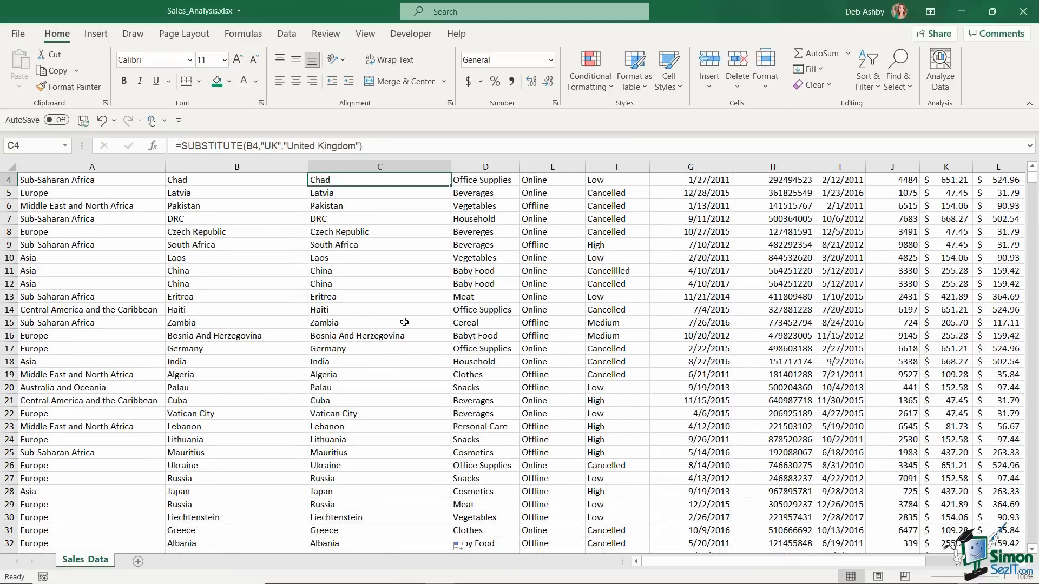
{"action": "left_click", "coordinate": [414, 275]}
{"action": "scroll", "coordinate": [416, 278], "scroll_direction": "up", "scroll_amount": 1}
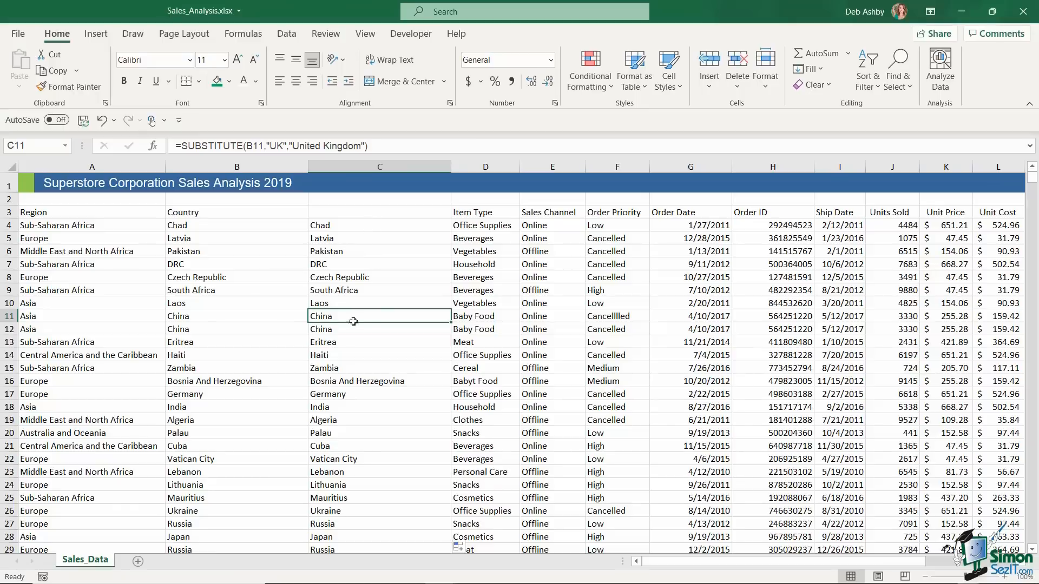
Delete column C containing the SUBSTITUTE formulas
{"action": "left_click", "coordinate": [398, 166]}
{"action": "right_click", "coordinate": [399, 167]}
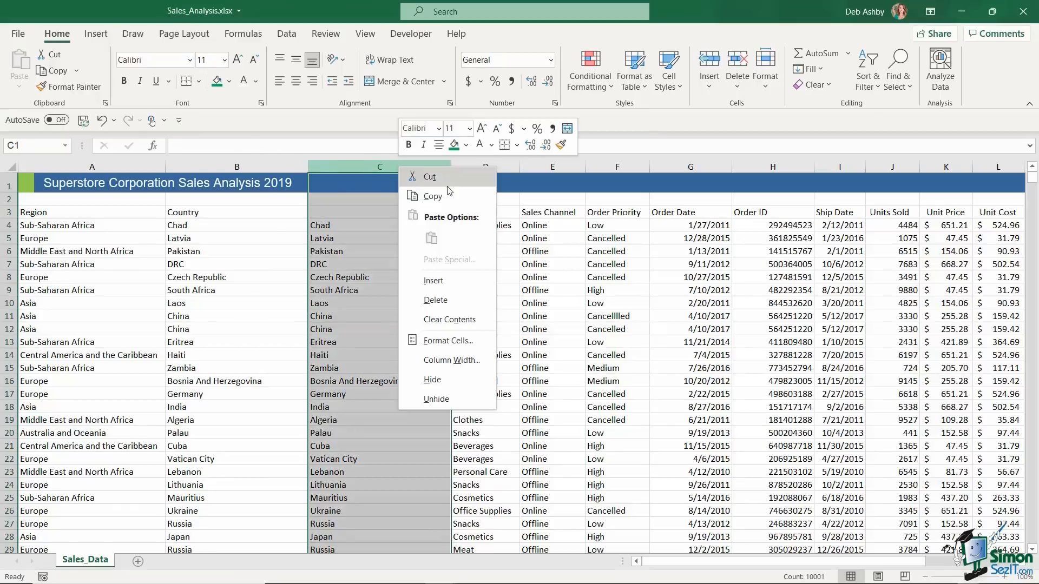
{"action": "left_click", "coordinate": [435, 300]}
{"action": "left_click", "coordinate": [241, 302]}
{"action": "scroll", "coordinate": [252, 324], "scroll_direction": "down", "scroll_amount": 5}
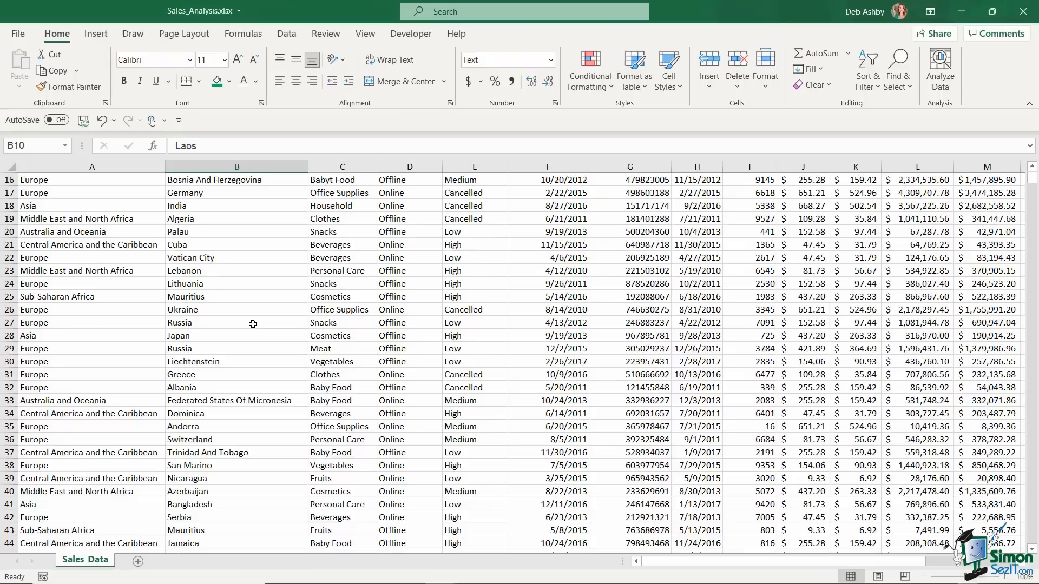
{"action": "scroll", "coordinate": [249, 327], "scroll_direction": "up", "scroll_amount": 5}
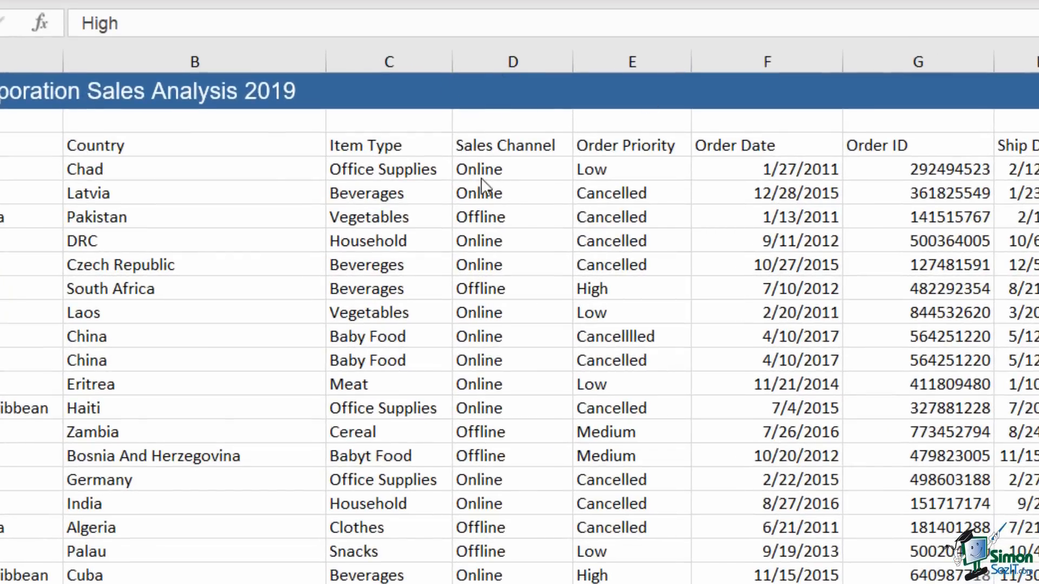
Misspell the Sales Channel entry in cell D4 as "Onlinee"
{"action": "left_click", "coordinate": [508, 170]}
{"action": "double_click", "coordinate": [509, 169]}
{"action": "type", "text": "e"}
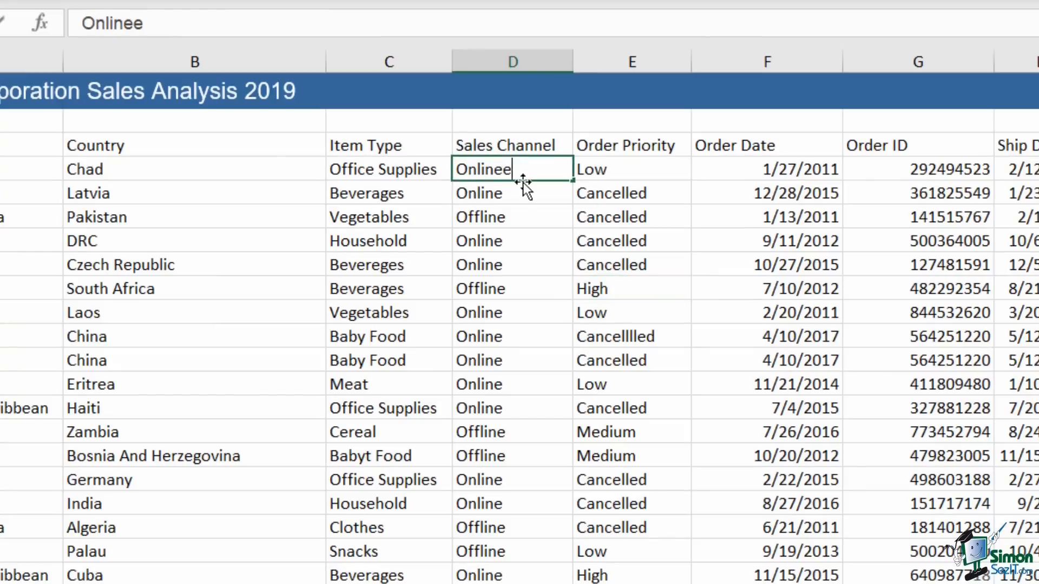
{"action": "key", "text": "Return"}
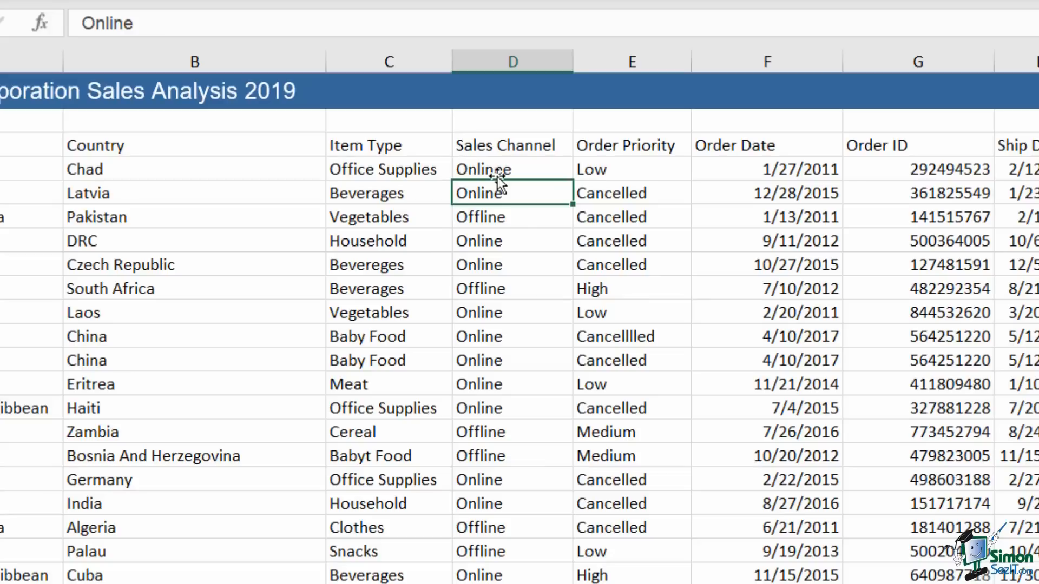
{"action": "left_click", "coordinate": [475, 172]}
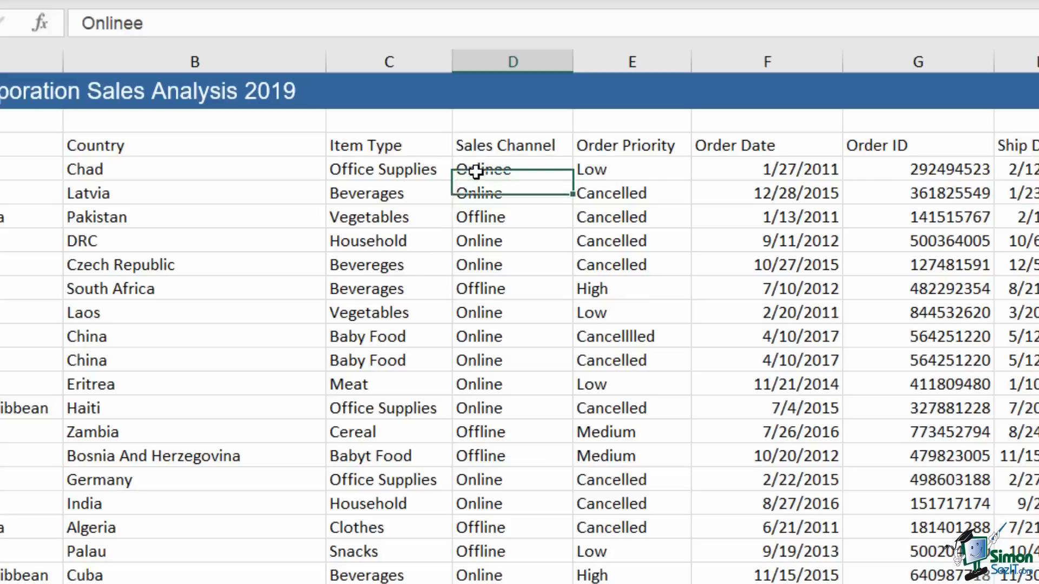
{"action": "left_click", "coordinate": [510, 194]}
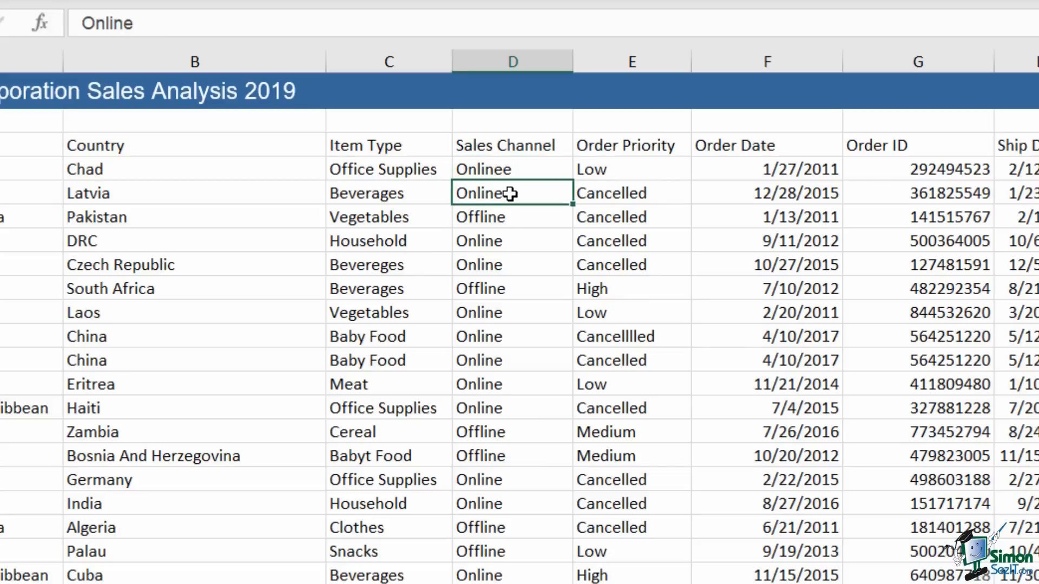
Correct the Sales Channel entry in cell D4 to "Online"
{"action": "double_click", "coordinate": [523, 169]}
{"action": "key", "text": "BackSpace"}
{"action": "key", "text": "Return"}
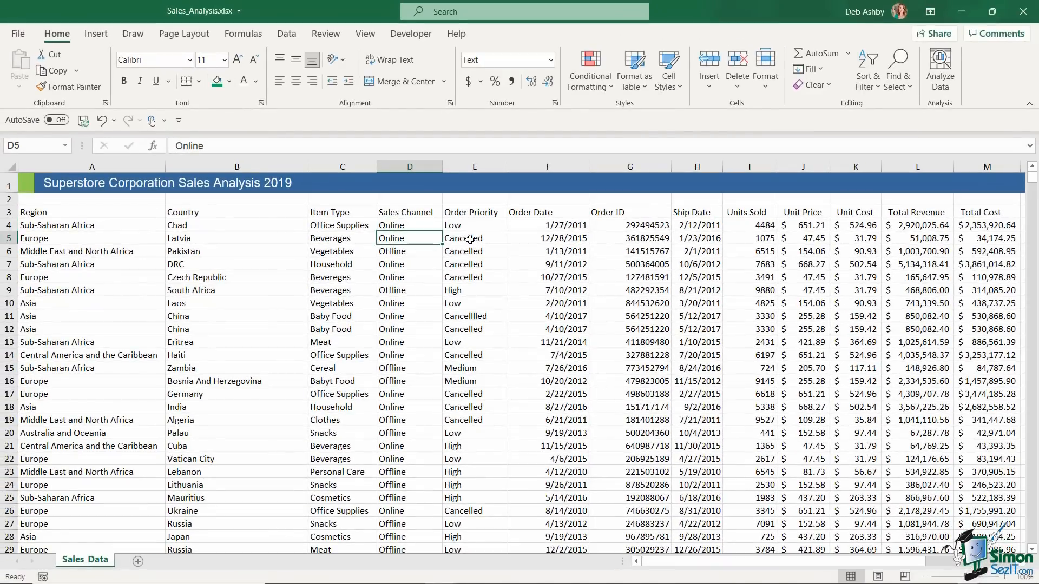
Start a spell check on the sheet and view the available dictionary languages, keeping English (United States)
{"action": "left_click", "coordinate": [470, 240]}
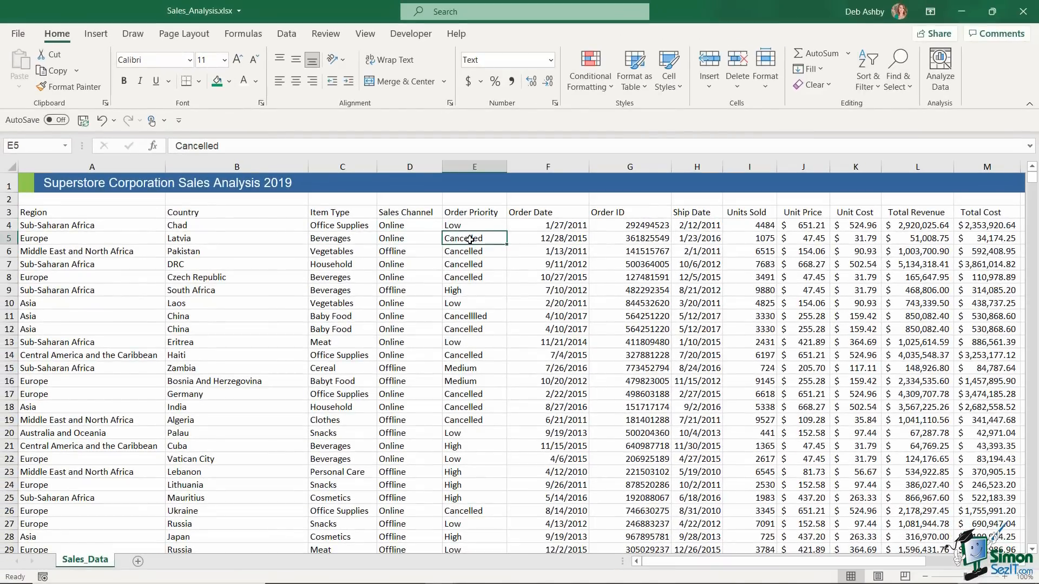
{"action": "left_click", "coordinate": [325, 34]}
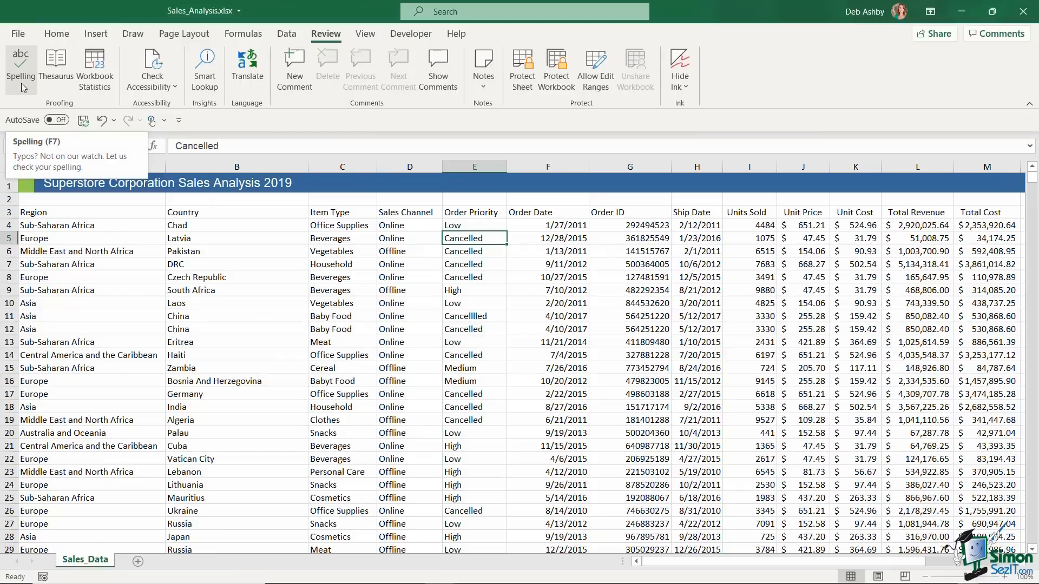
{"action": "key", "text": "F7"}
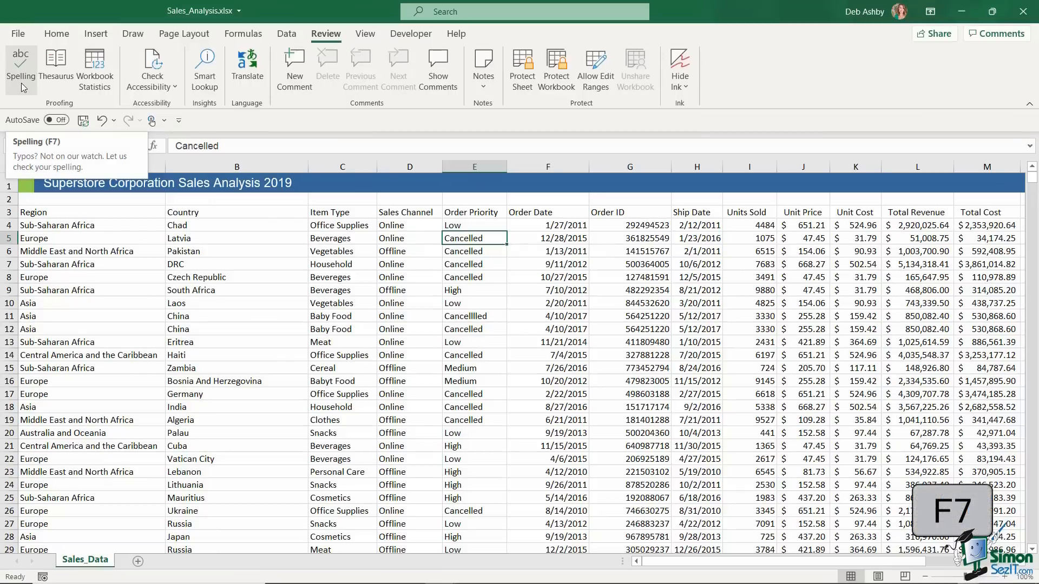
{"action": "left_click", "coordinate": [466, 286]}
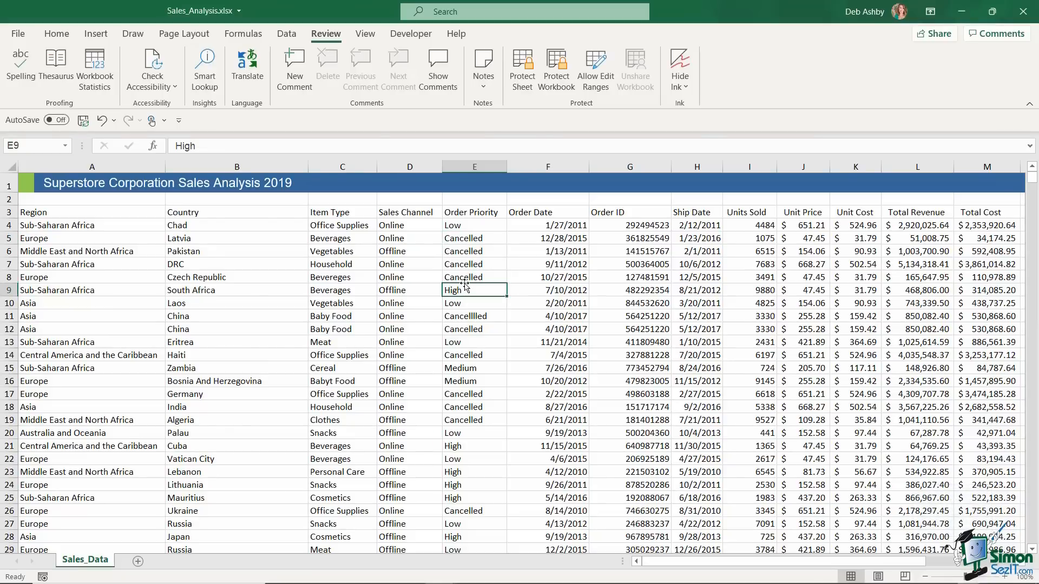
{"action": "key", "text": "F7"}
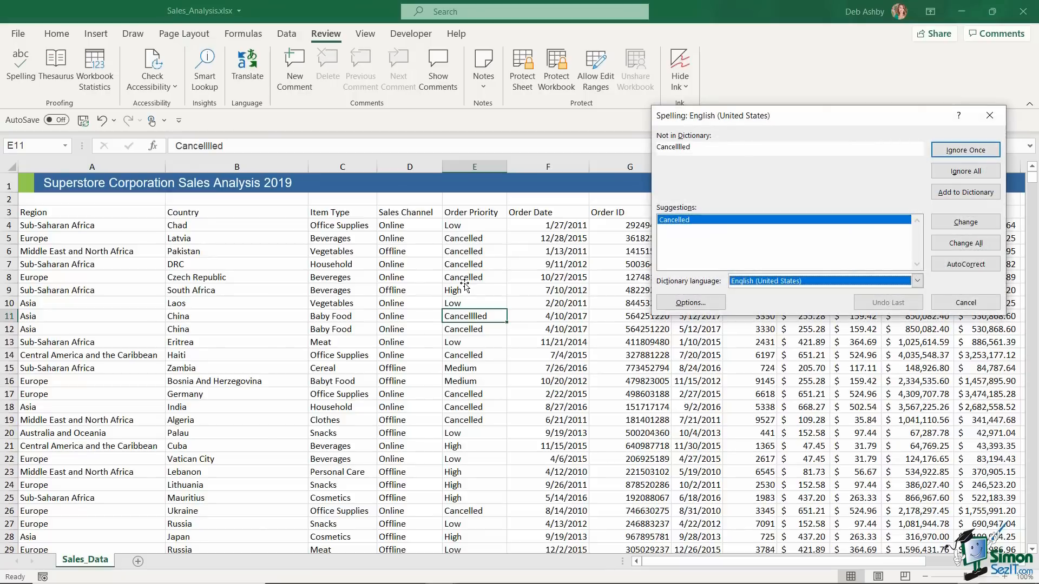
{"action": "left_click_drag", "start_coordinate": [802, 122], "coordinate": [735, 103]}
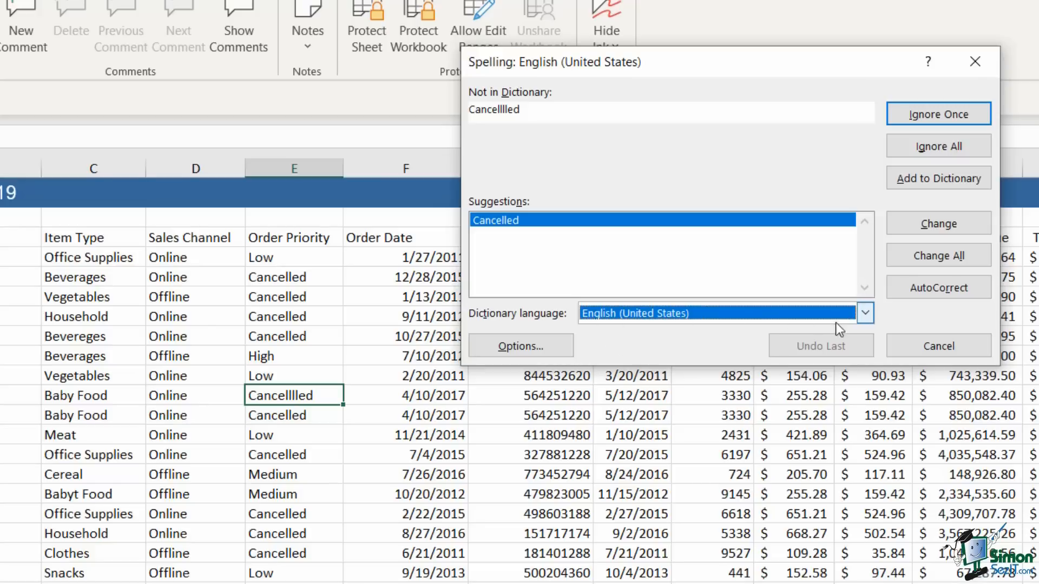
{"action": "left_click", "coordinate": [868, 312]}
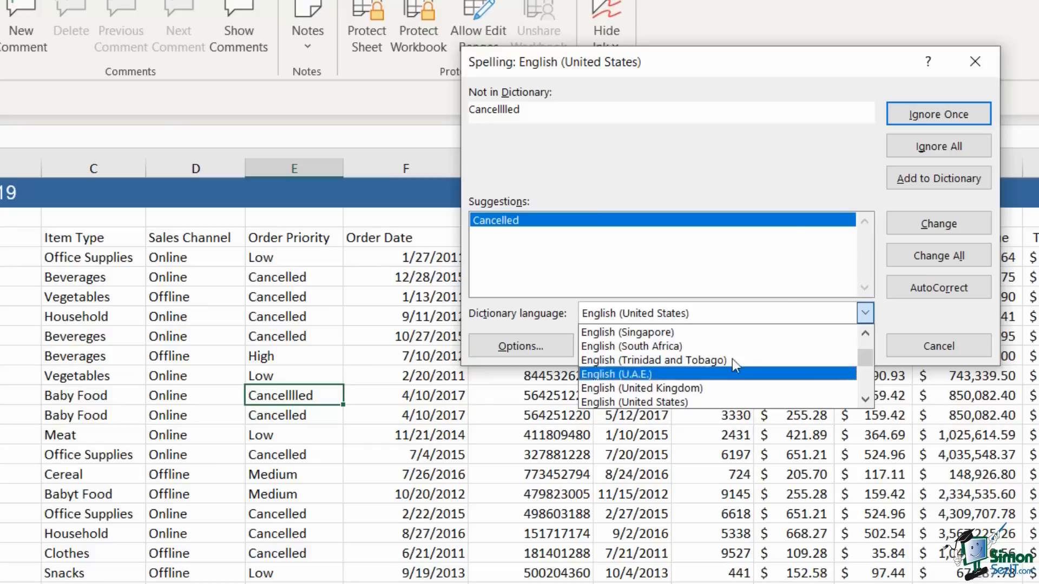
{"action": "left_click", "coordinate": [762, 124]}
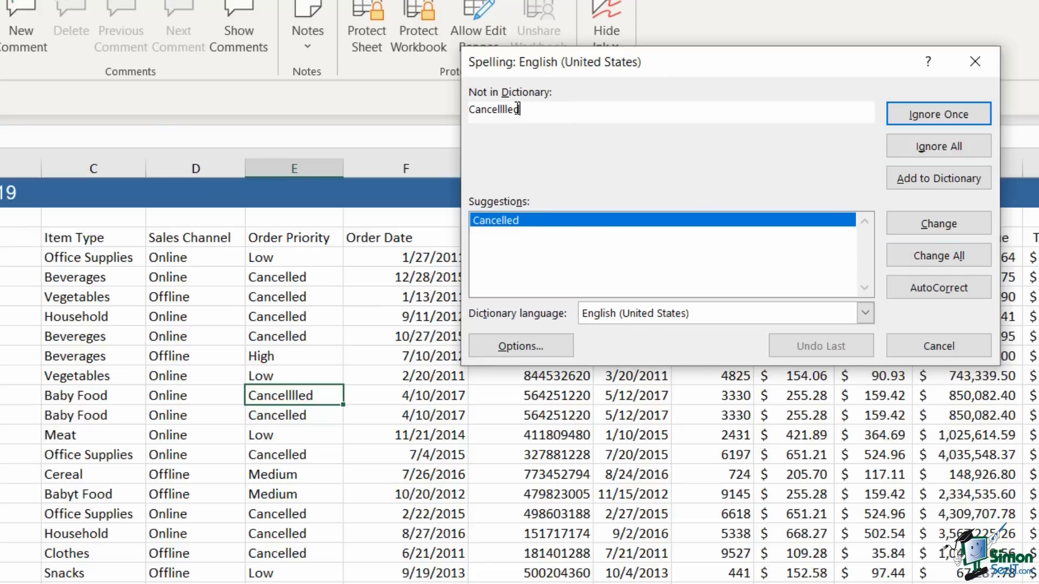
Change all misspellings to the suggestions Cancelled, Baby and Beverages, continuing the check from the beginning of the sheet
{"action": "left_click", "coordinate": [935, 254]}
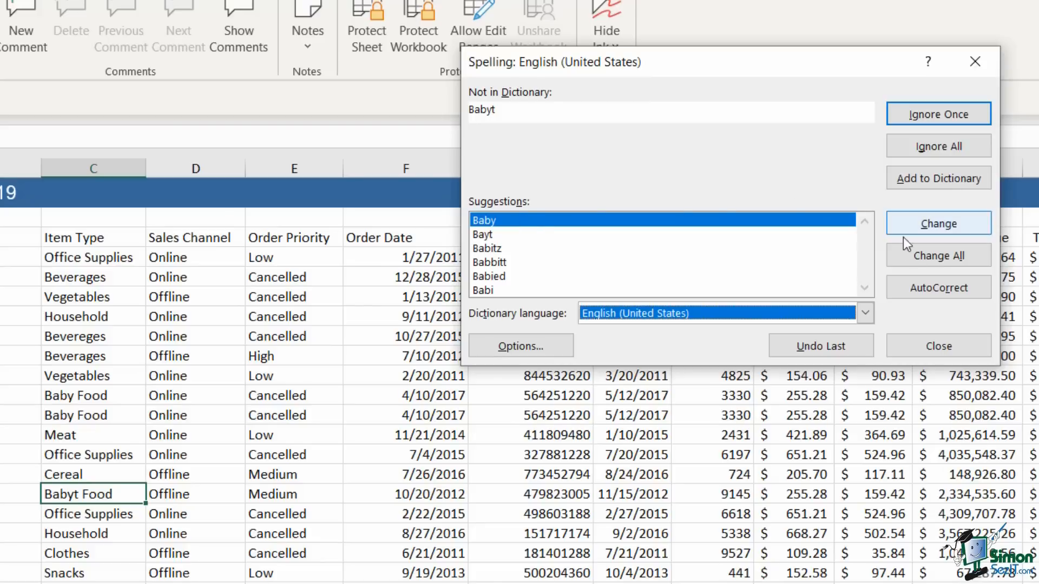
{"action": "left_click", "coordinate": [935, 258]}
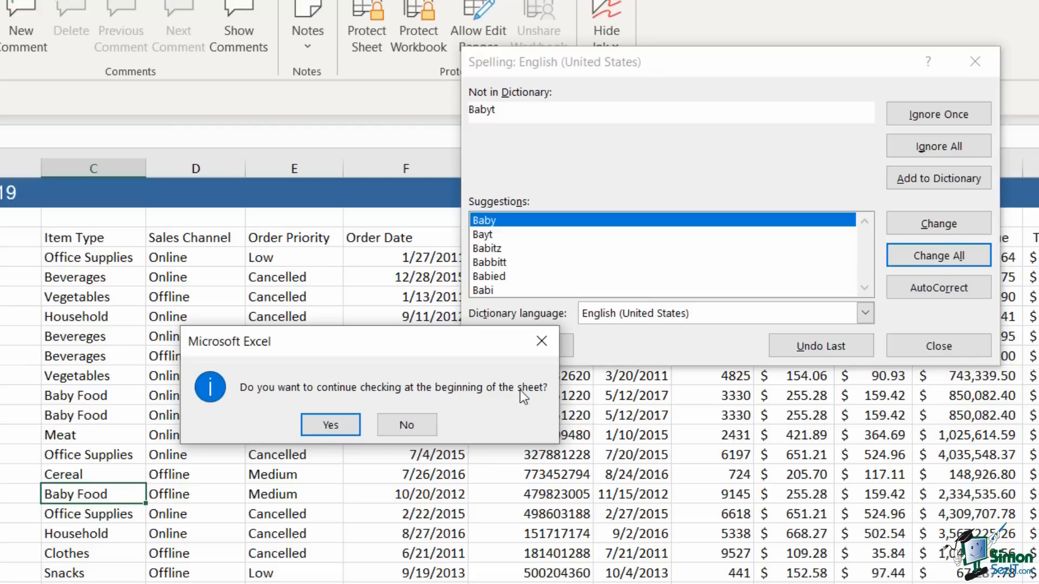
{"action": "left_click", "coordinate": [339, 427]}
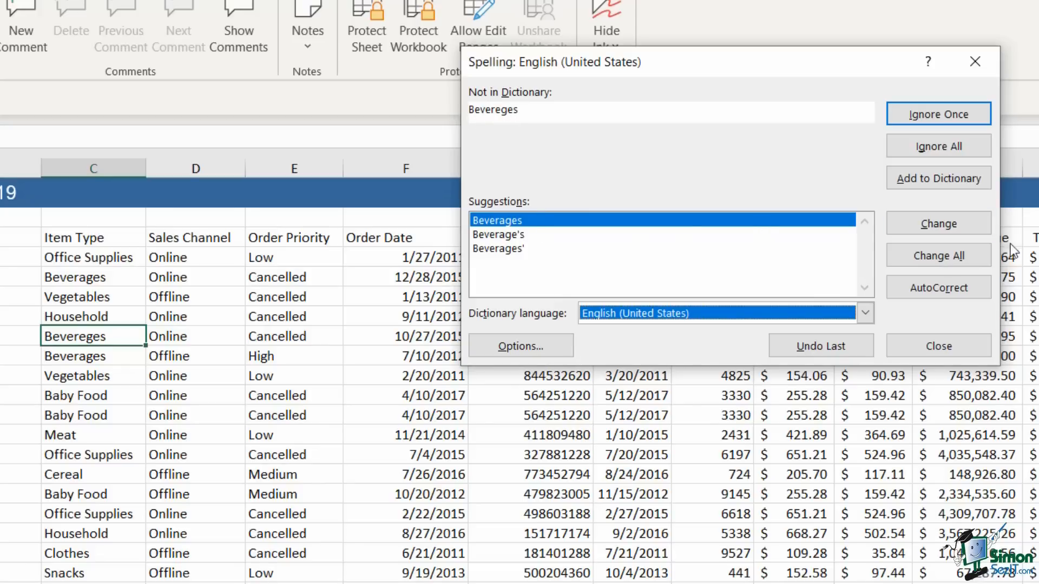
{"action": "left_click", "coordinate": [944, 260]}
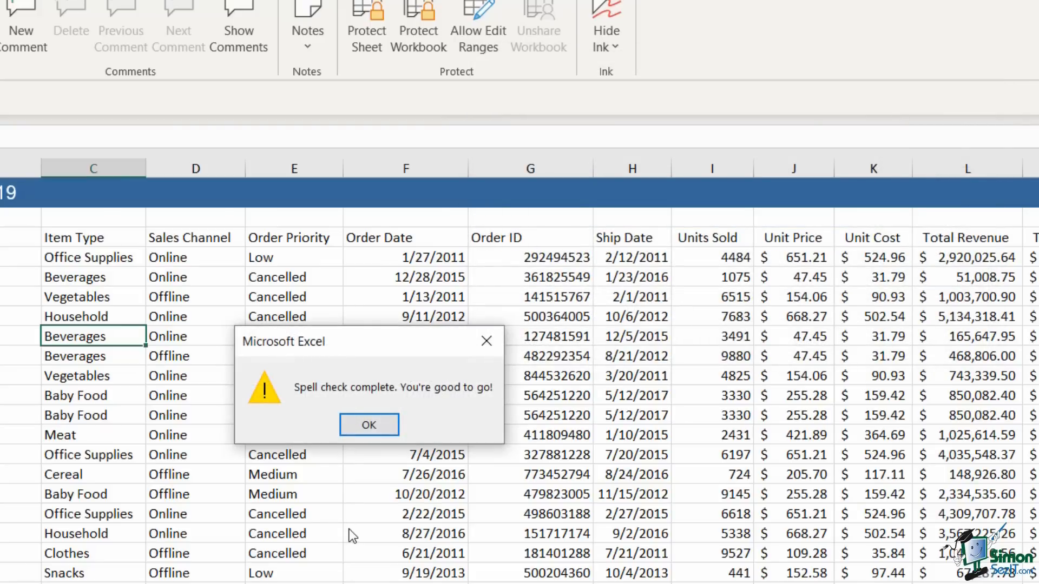
{"action": "left_click", "coordinate": [369, 425]}
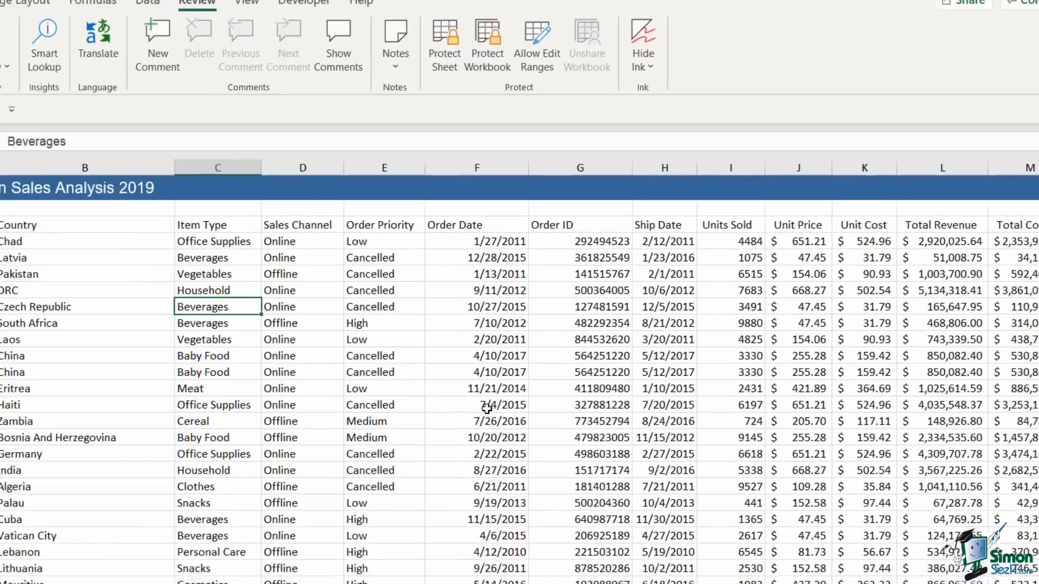
In the Sales_Analysis_Excel_Tables_vs_Pivot_Tables workbook, switch to the Excel_Table sheet
{"action": "left_click", "coordinate": [432, 317]}
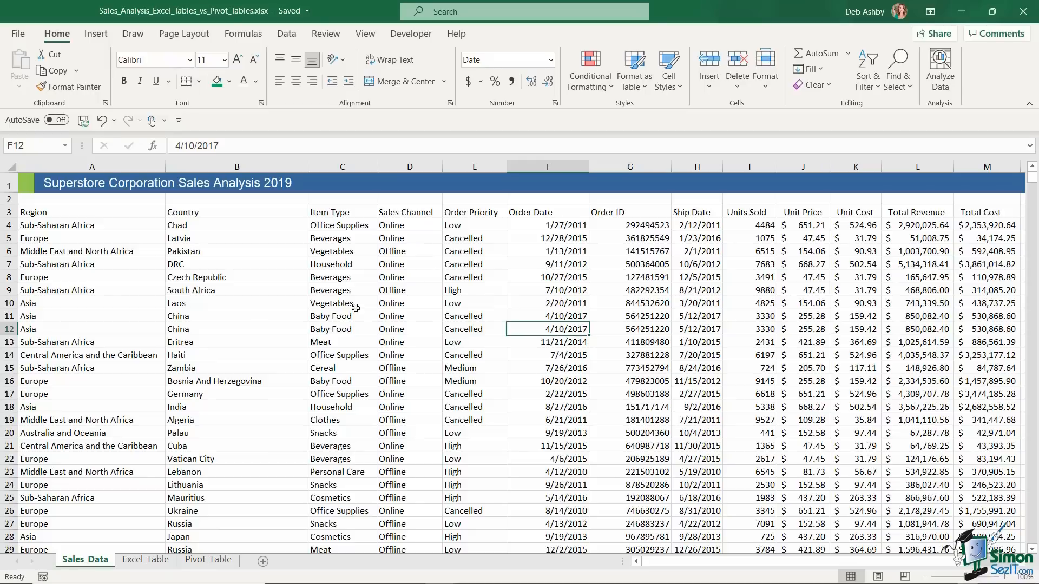
{"action": "left_click", "coordinate": [402, 265]}
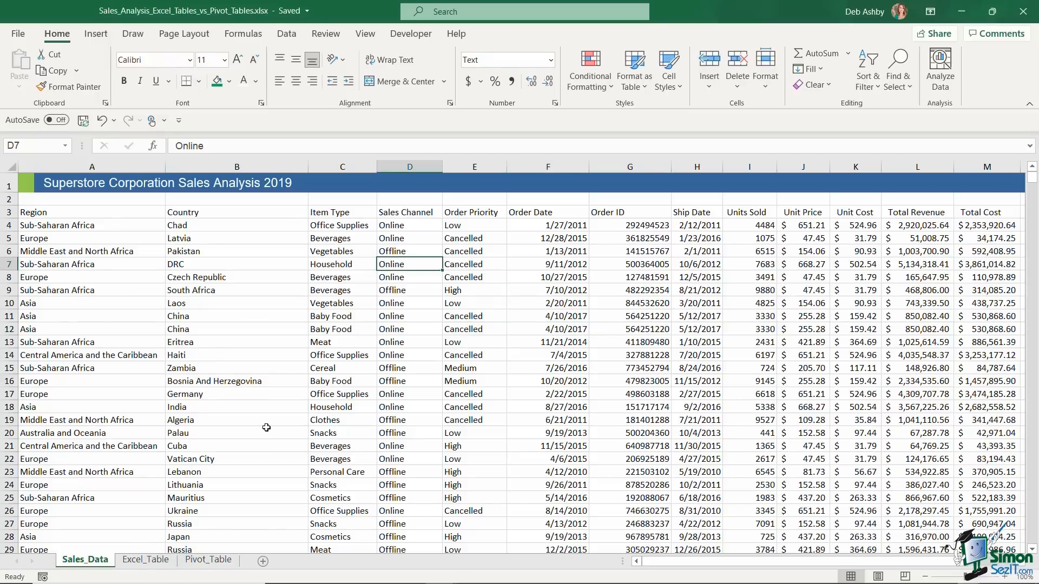
{"action": "left_click", "coordinate": [148, 561]}
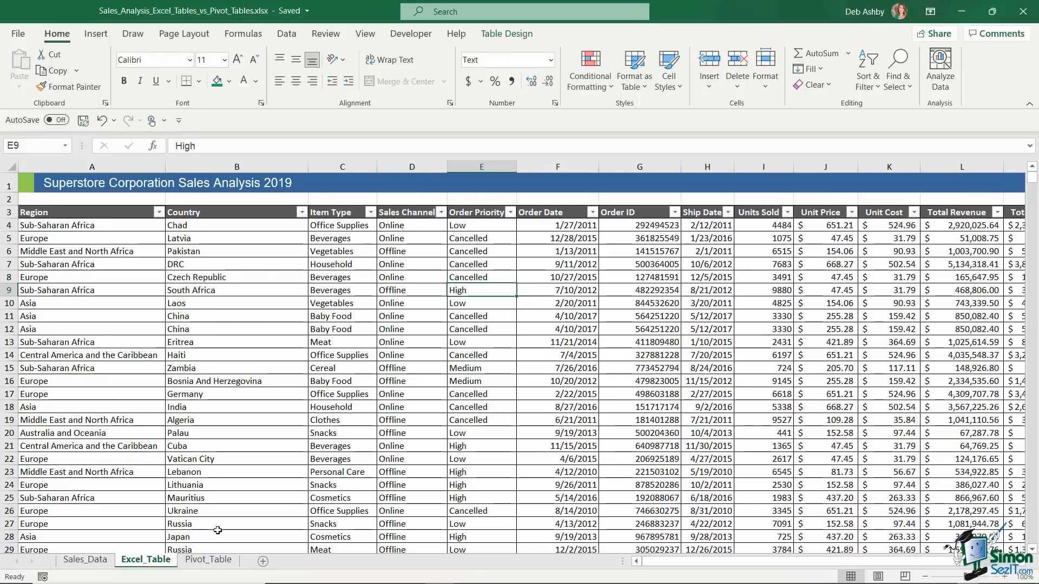
{"action": "left_click", "coordinate": [386, 291]}
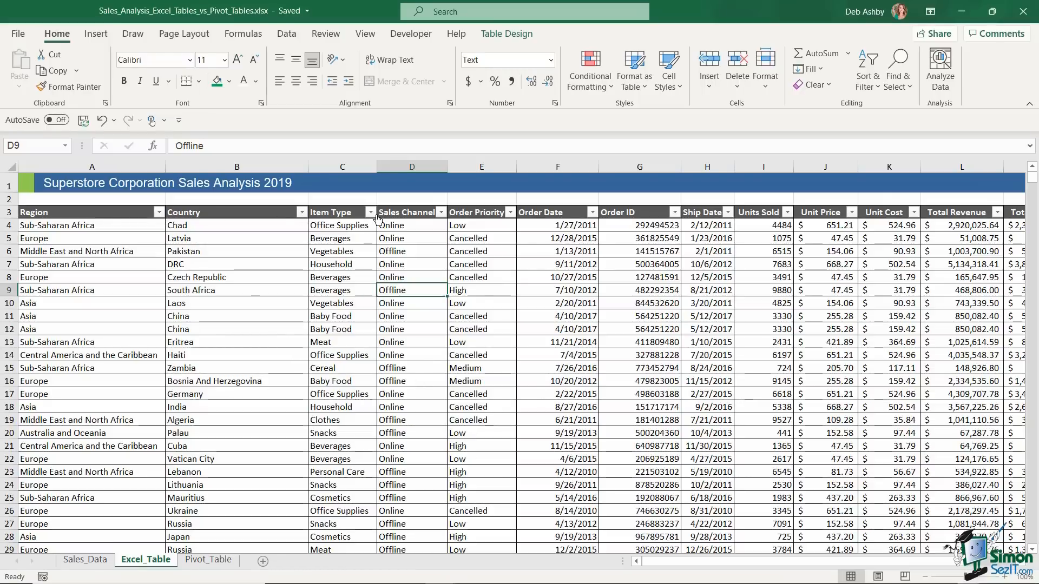
View the sort and filter options for the Country column without applying any
{"action": "left_click", "coordinate": [301, 213]}
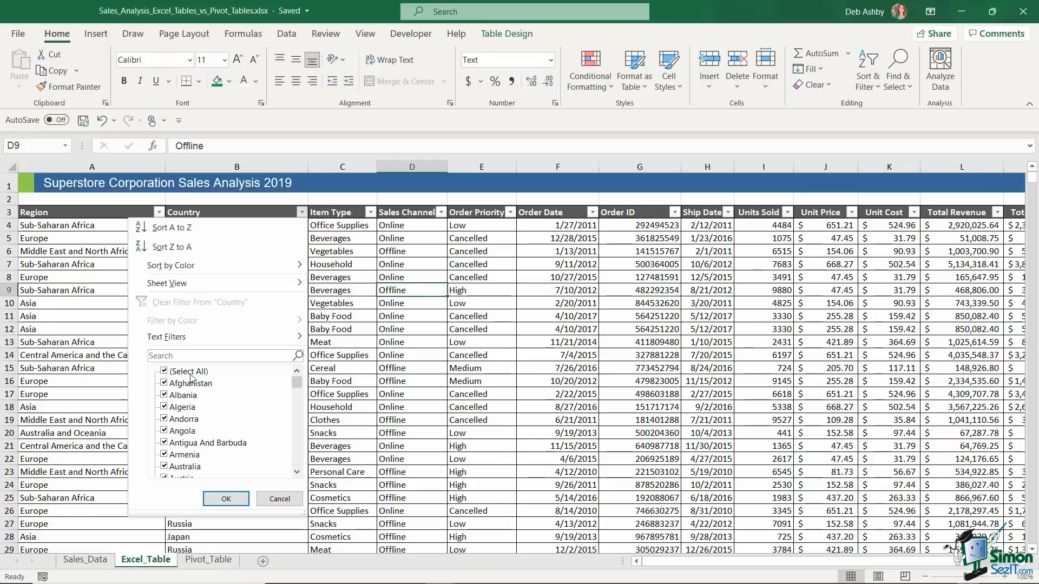
{"action": "mouse_move", "coordinate": [301, 383]}
{"action": "left_mouse_down"}
{"action": "mouse_move", "coordinate": [301, 406]}
{"action": "mouse_move", "coordinate": [301, 378]}
{"action": "left_mouse_up"}
{"action": "left_click", "coordinate": [290, 502]}
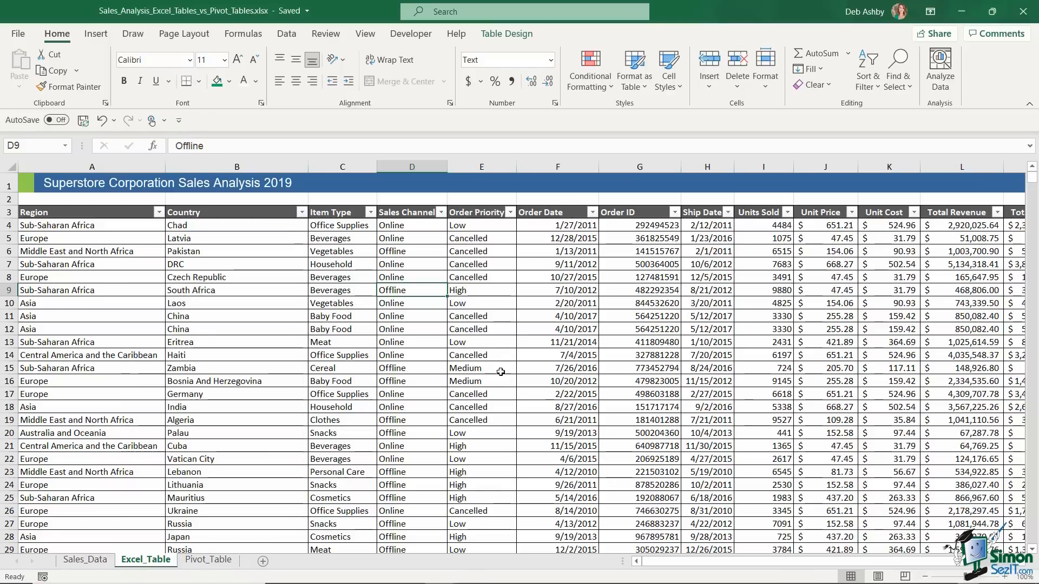
{"action": "left_click", "coordinate": [493, 344]}
{"action": "left_click", "coordinate": [650, 355]}
{"action": "left_click", "coordinate": [725, 344]}
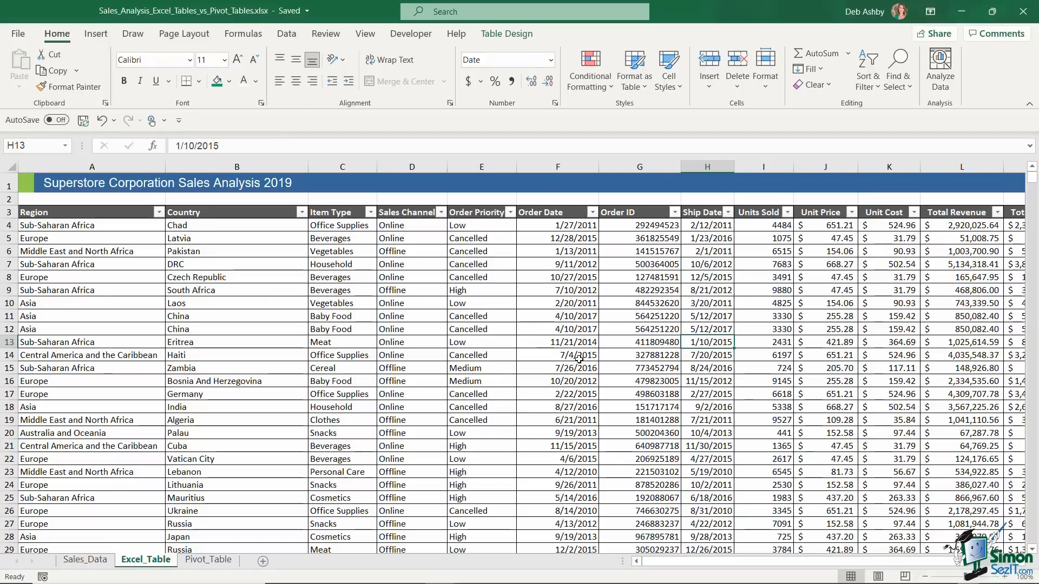
Copy the Region entry "Asia" from the table's last row into cell A10005 directly below it to extend the table
{"action": "left_click", "coordinate": [349, 291]}
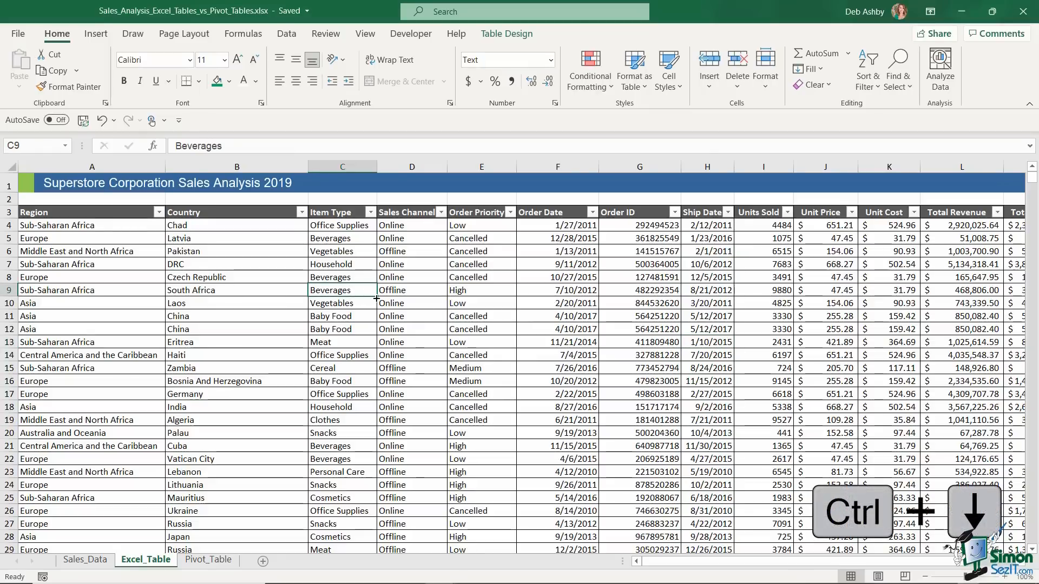
{"action": "key", "text": "ctrl+Down"}
{"action": "scroll", "coordinate": [376, 298], "scroll_direction": "down", "scroll_amount": 4}
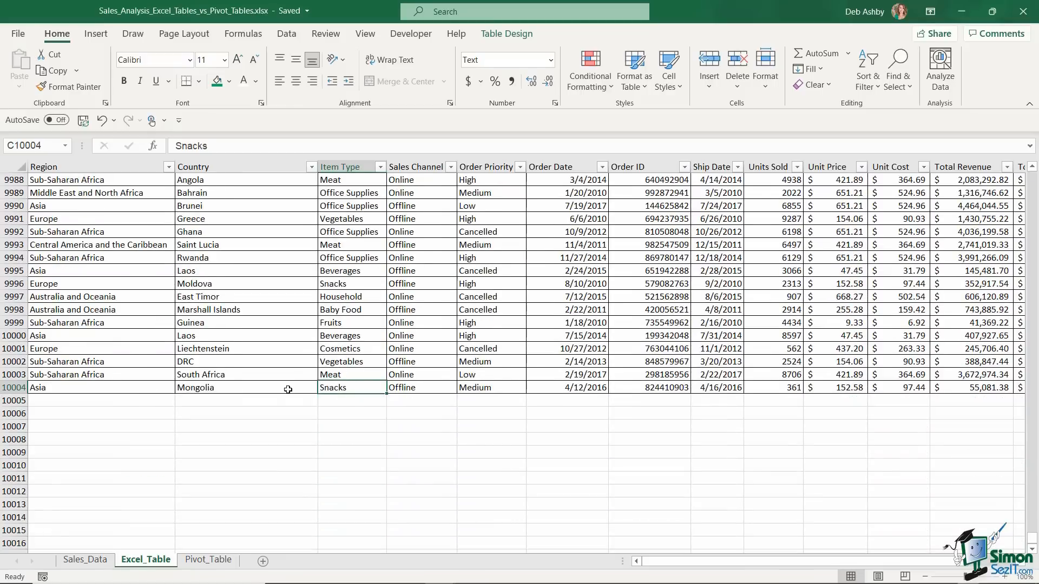
{"action": "left_click", "coordinate": [102, 404]}
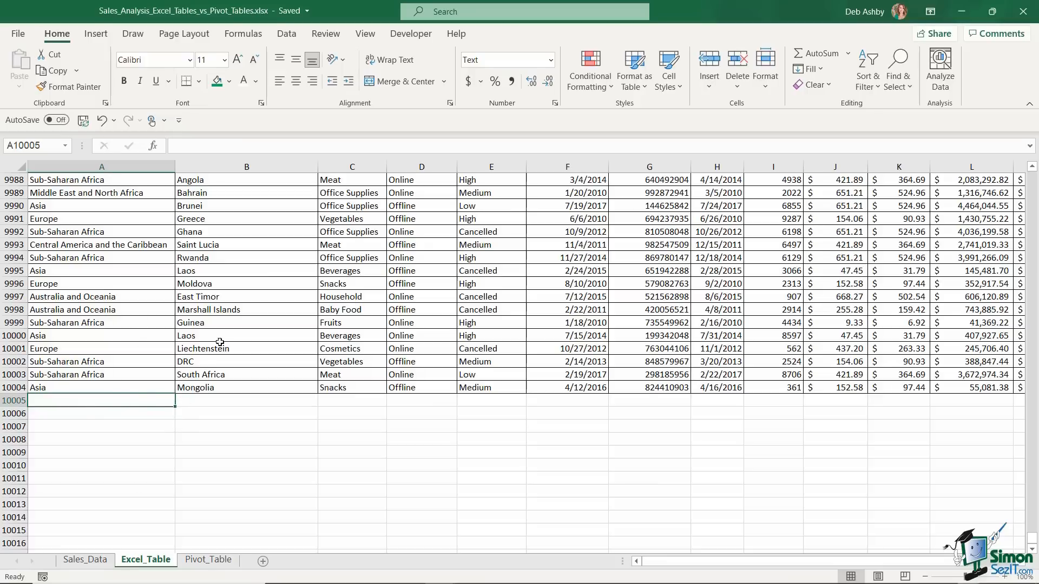
{"action": "left_click", "coordinate": [70, 388]}
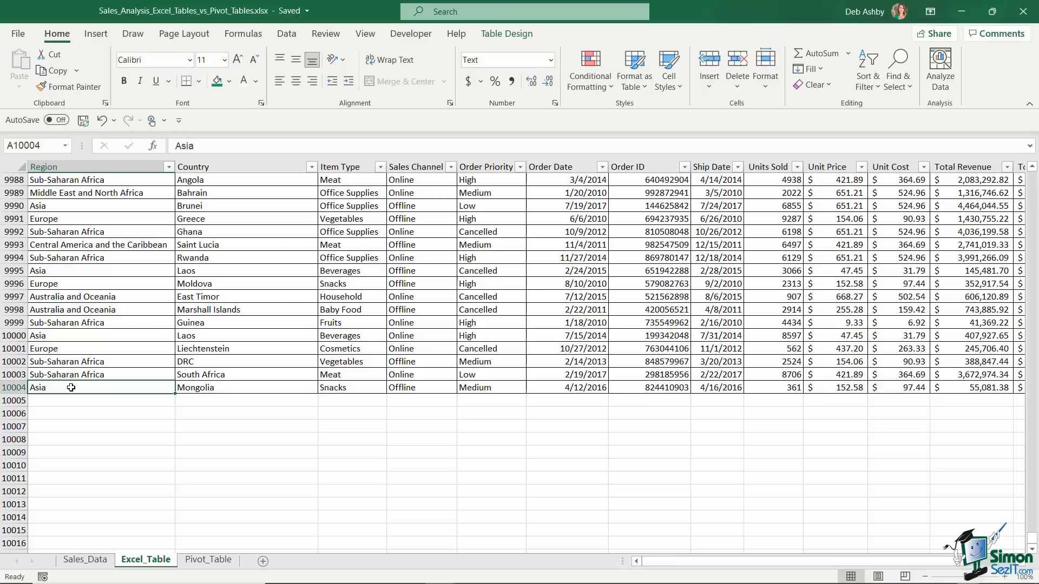
{"action": "key", "text": "ctrl+c"}
{"action": "left_click", "coordinate": [70, 400]}
{"action": "key", "text": "ctrl+v"}
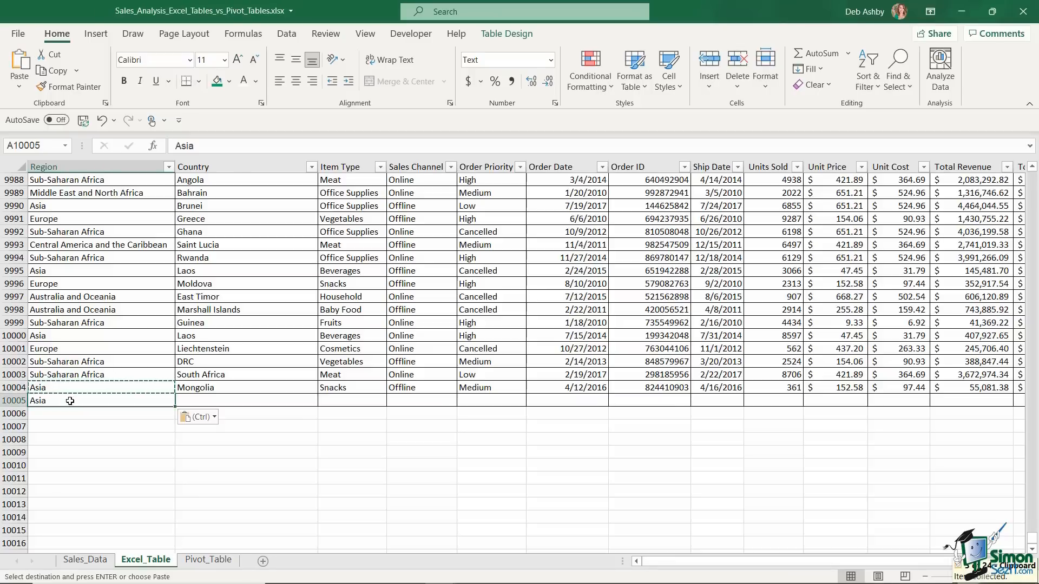
{"action": "left_click", "coordinate": [427, 491]}
{"action": "key", "text": "Escape"}
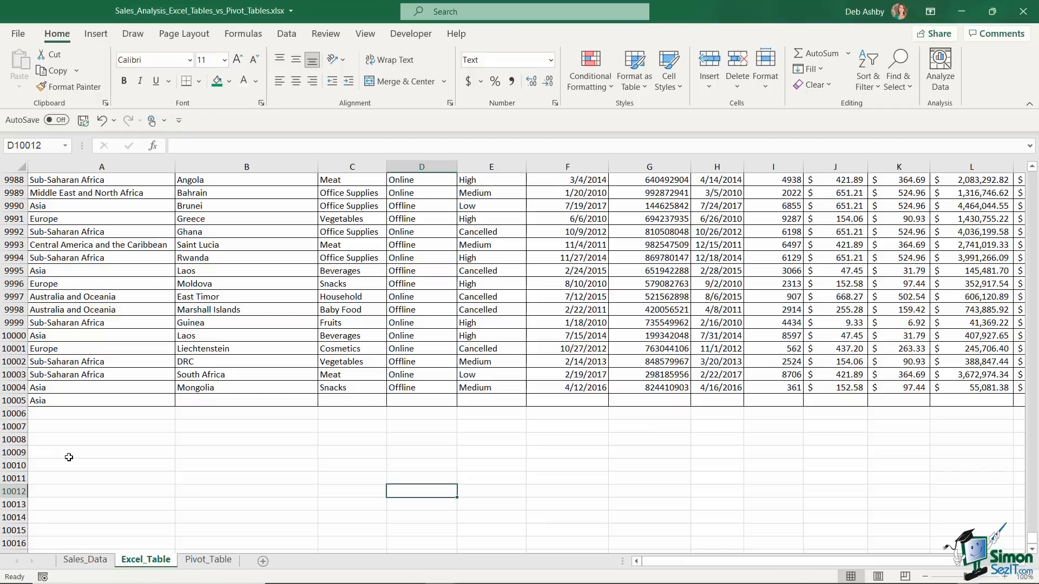
Delete row 10005 from the end of the table
{"action": "right_click", "coordinate": [13, 400]}
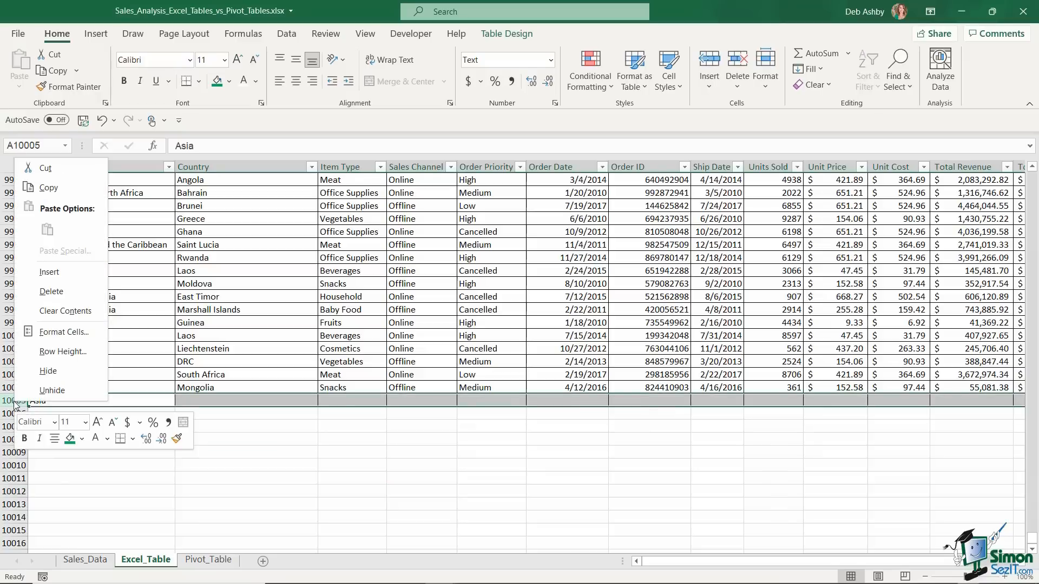
{"action": "left_click", "coordinate": [55, 292]}
{"action": "left_click", "coordinate": [274, 321]}
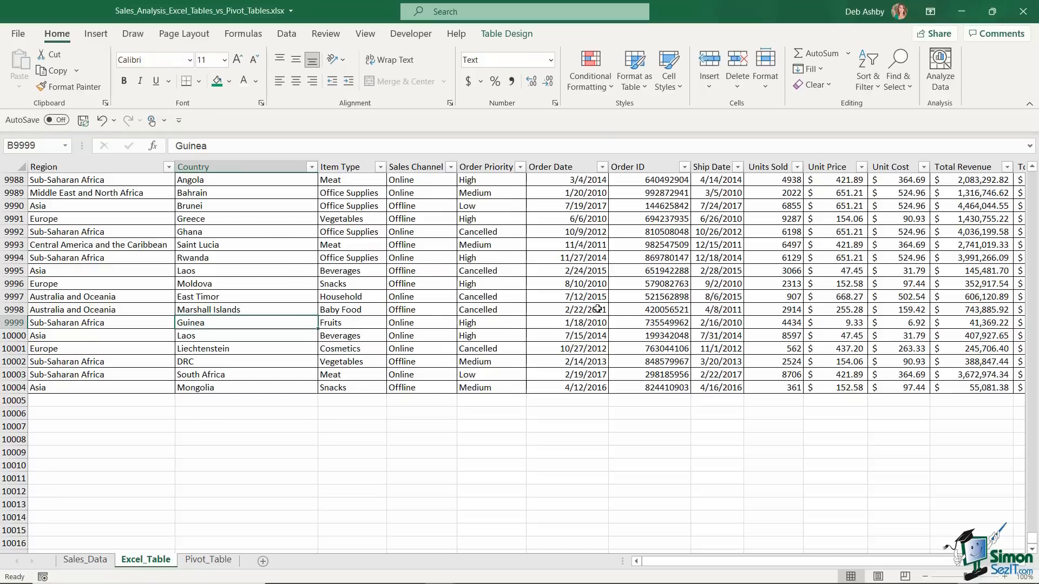
{"action": "left_click", "coordinate": [424, 295]}
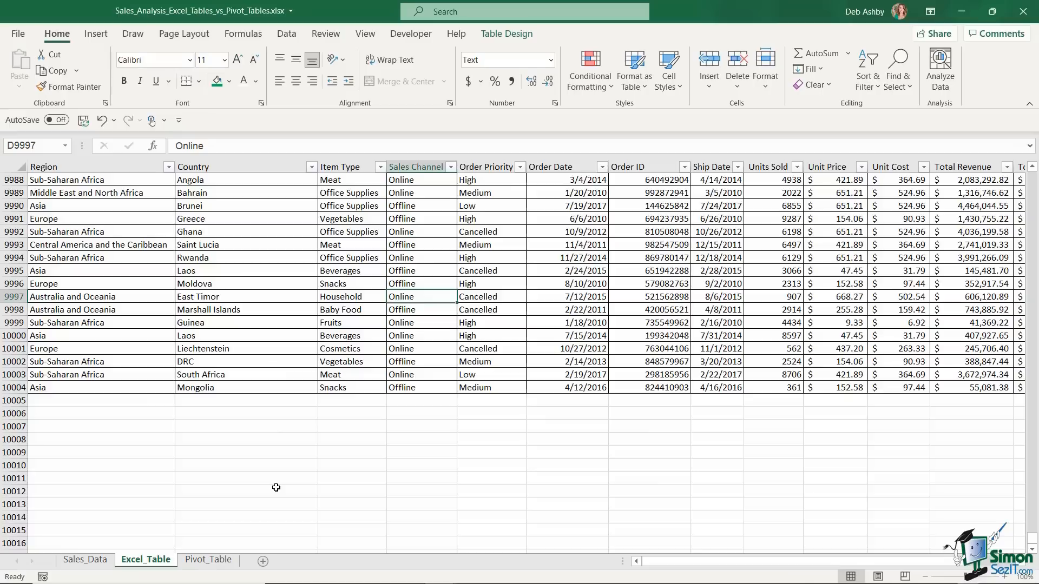
{"action": "left_click", "coordinate": [416, 269]}
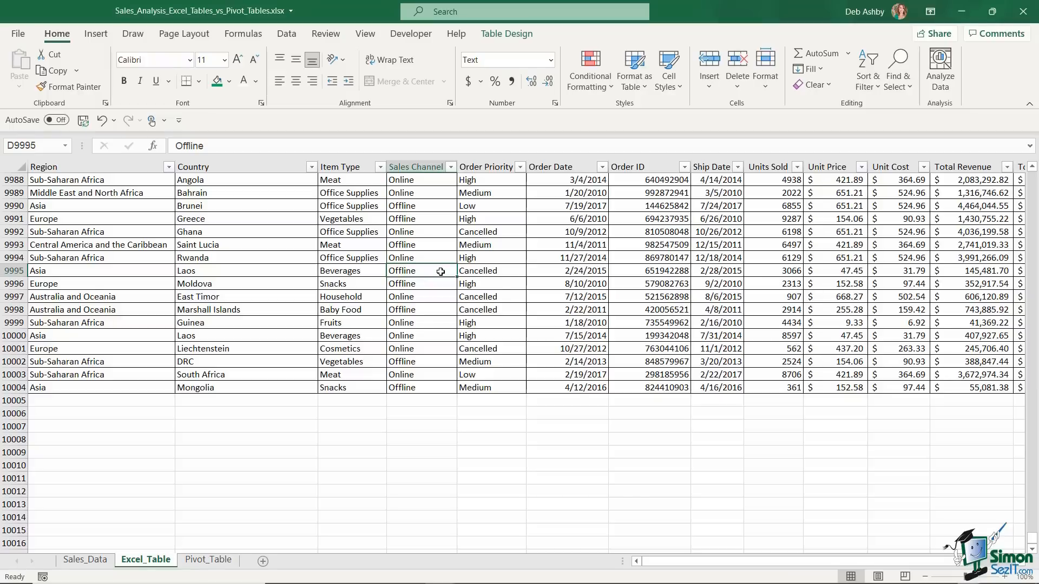
Return to the start of the sales table, select a cell in it, and view the available table design options
{"action": "key", "text": "ctrl+Up"}
{"action": "left_click", "coordinate": [457, 272]}
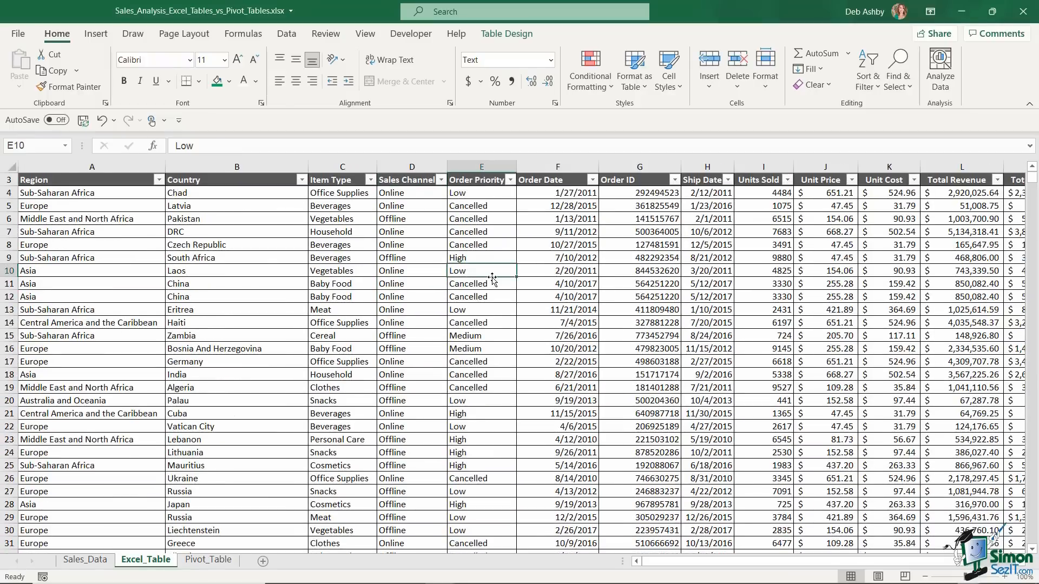
{"action": "scroll", "coordinate": [456, 292], "scroll_direction": "up", "scroll_amount": 1}
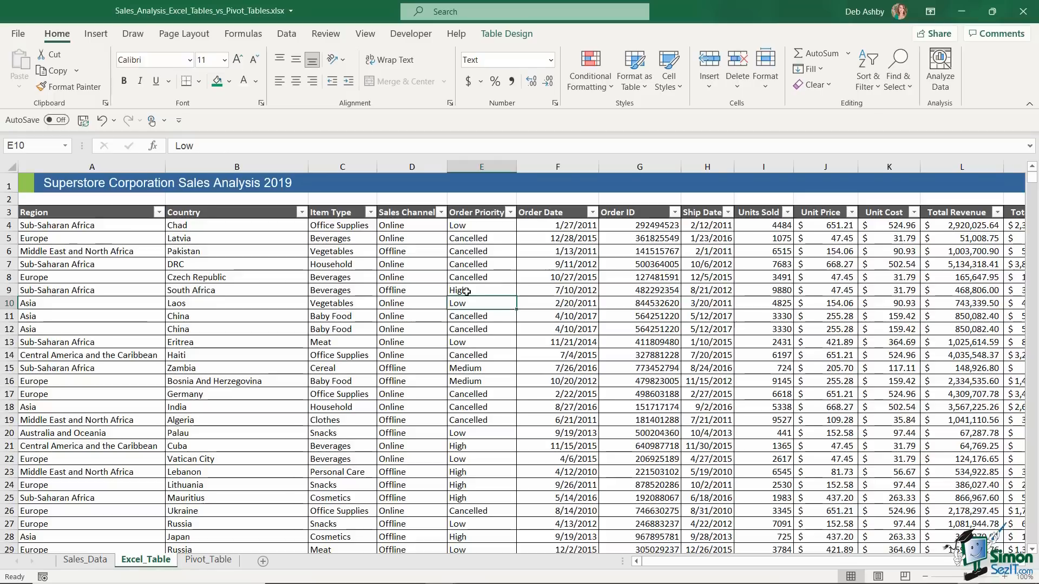
{"action": "left_click", "coordinate": [466, 291]}
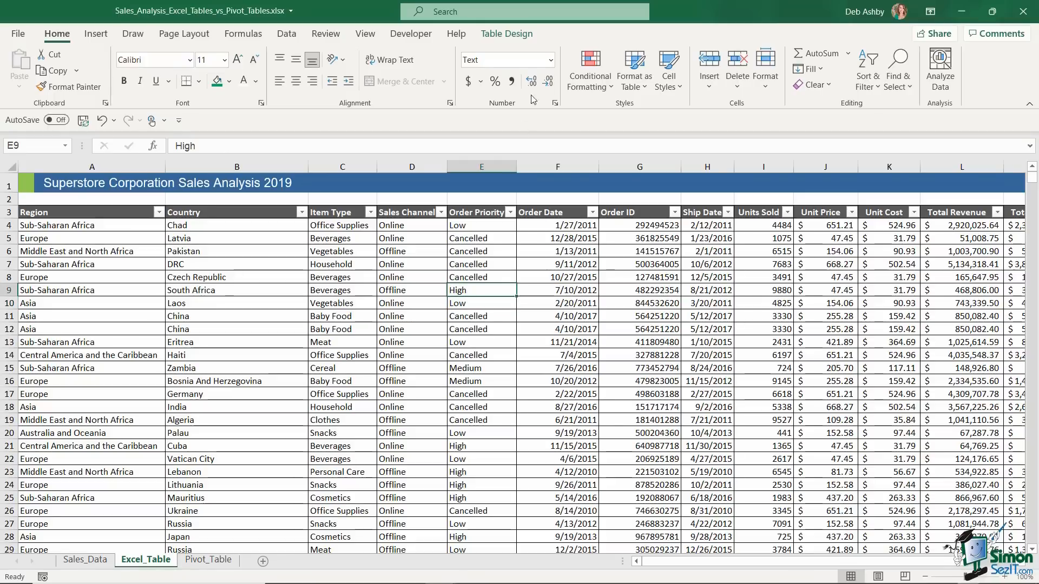
{"action": "left_click", "coordinate": [506, 33]}
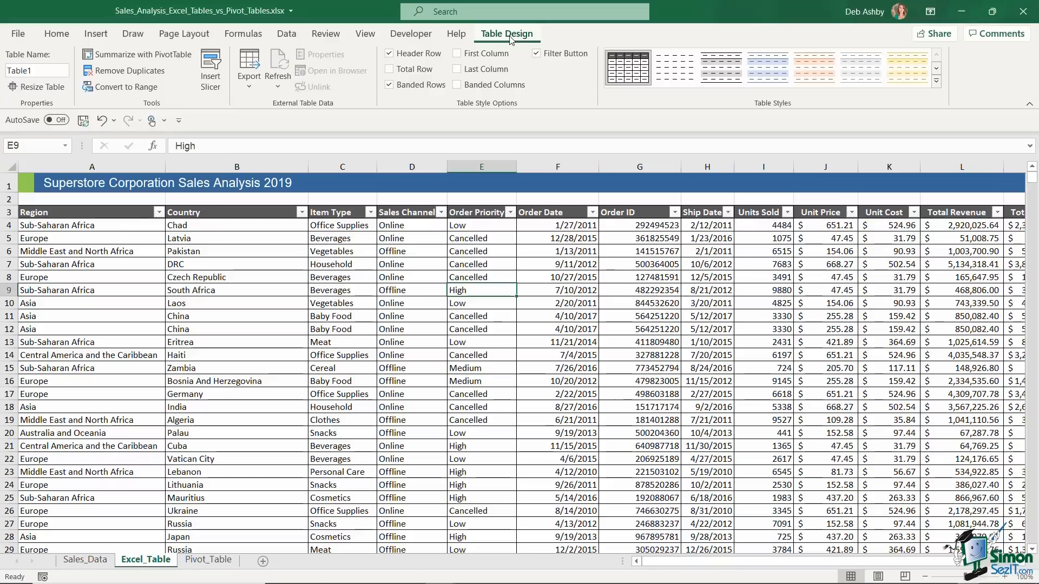
Compare the table design options' availability by selecting empty cell P8 outside the table and then cells inside it
{"action": "left_click_drag", "start_coordinate": [767, 564], "coordinate": [895, 564]}
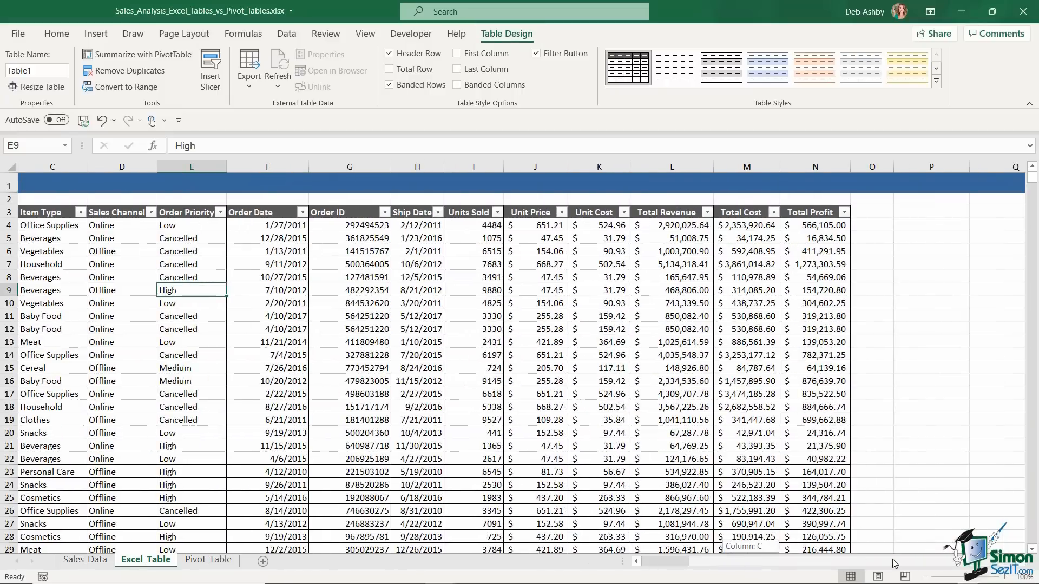
{"action": "left_click", "coordinate": [925, 278]}
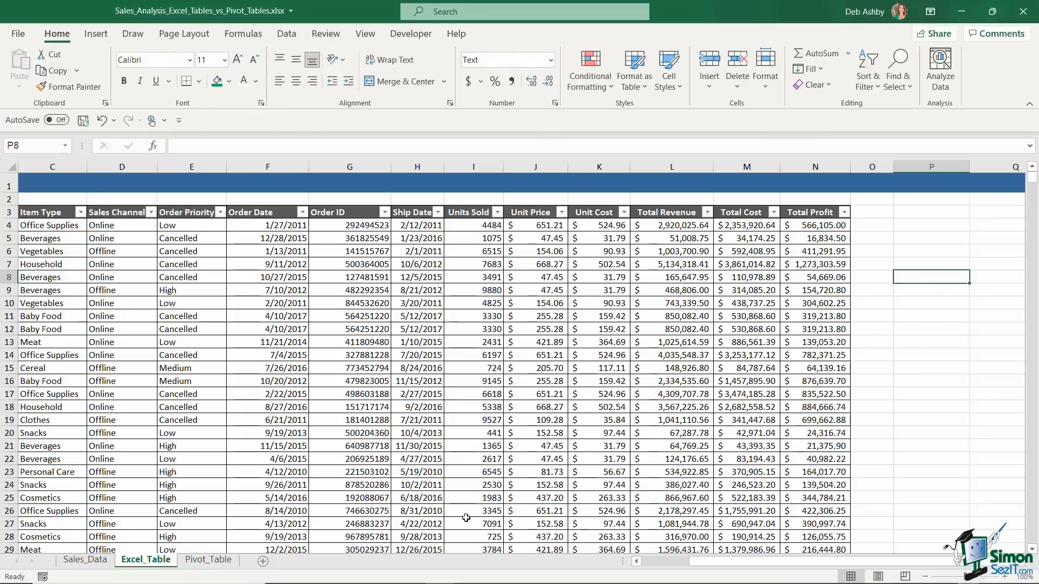
{"action": "left_click", "coordinate": [336, 292]}
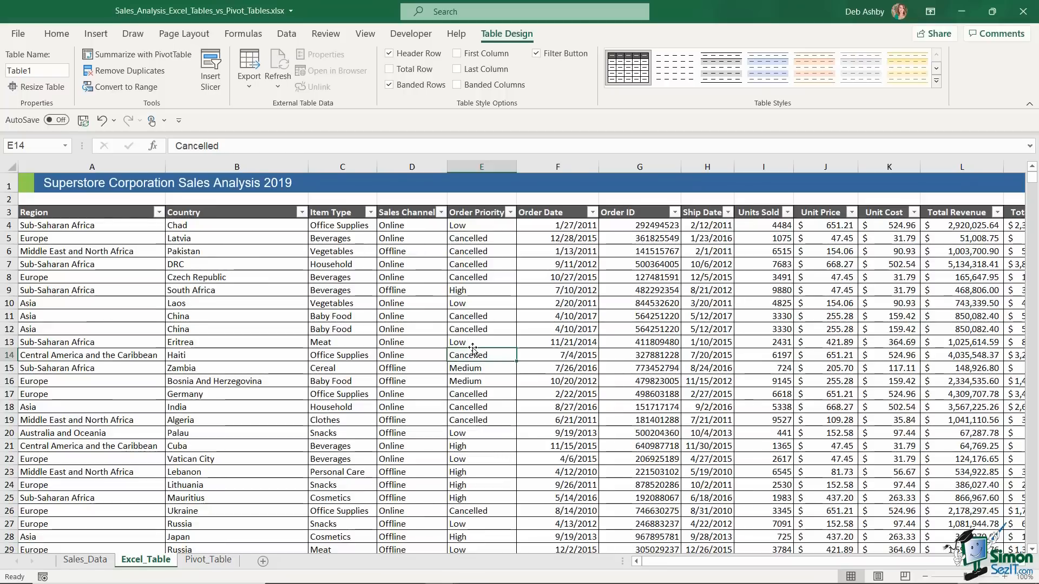
{"action": "left_click", "coordinate": [482, 305]}
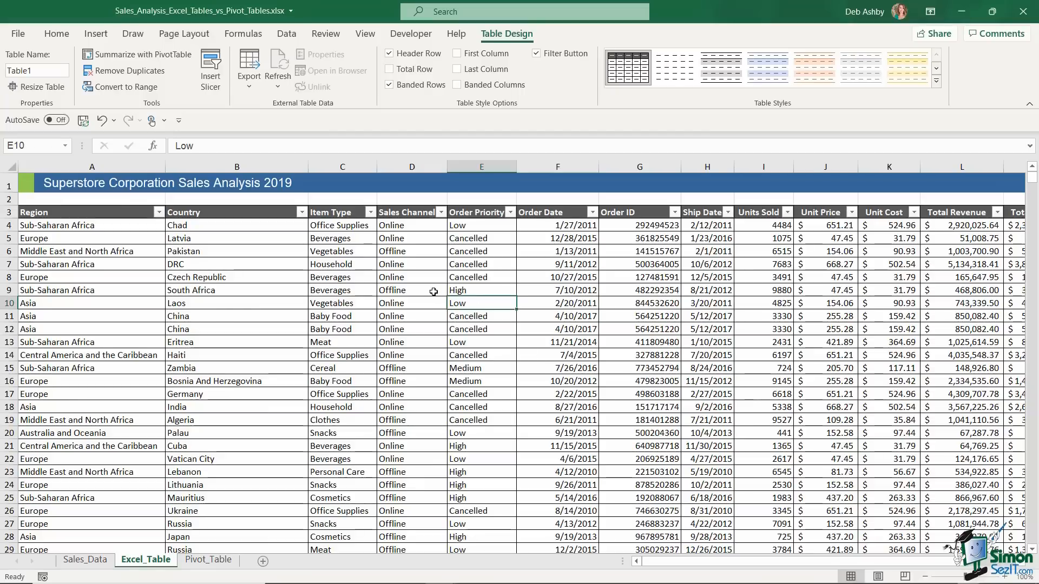
{"action": "left_click", "coordinate": [405, 292]}
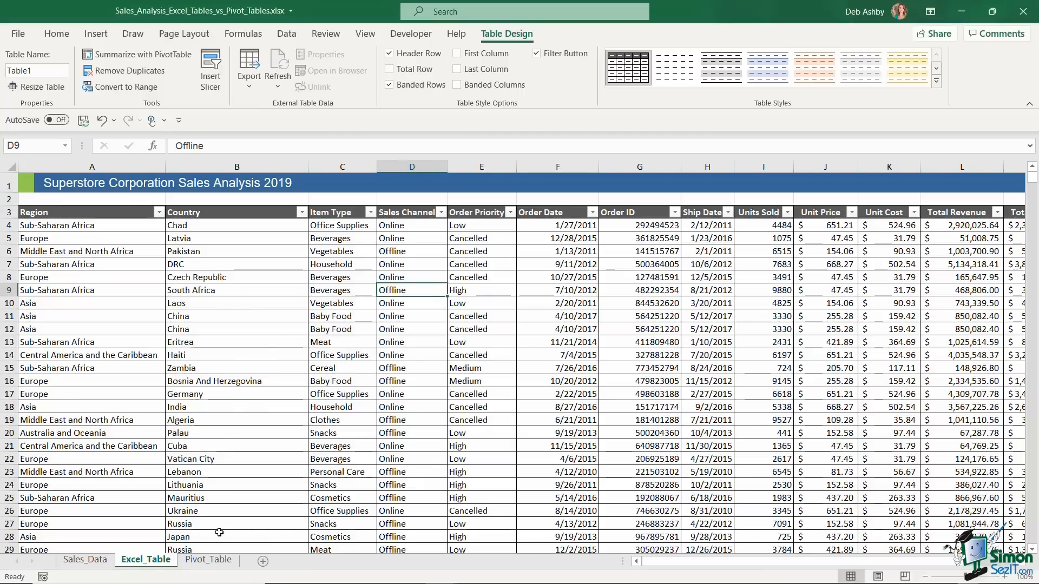
Compare the Pivot_Table sheet with the Excel_Table sheet and view the Country column's sort and filter options without applying any
{"action": "left_click", "coordinate": [208, 559]}
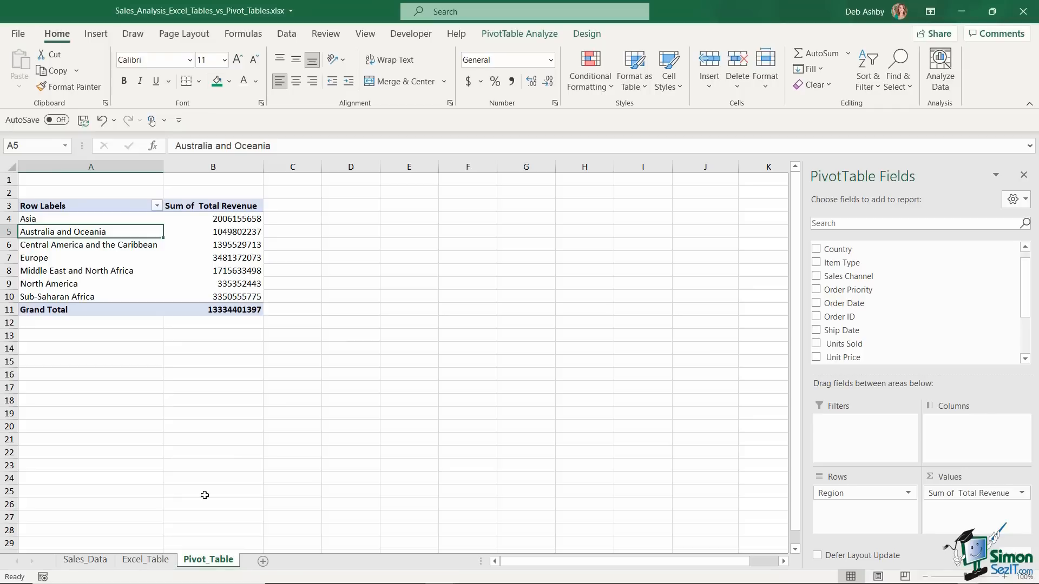
{"action": "left_click", "coordinate": [146, 559]}
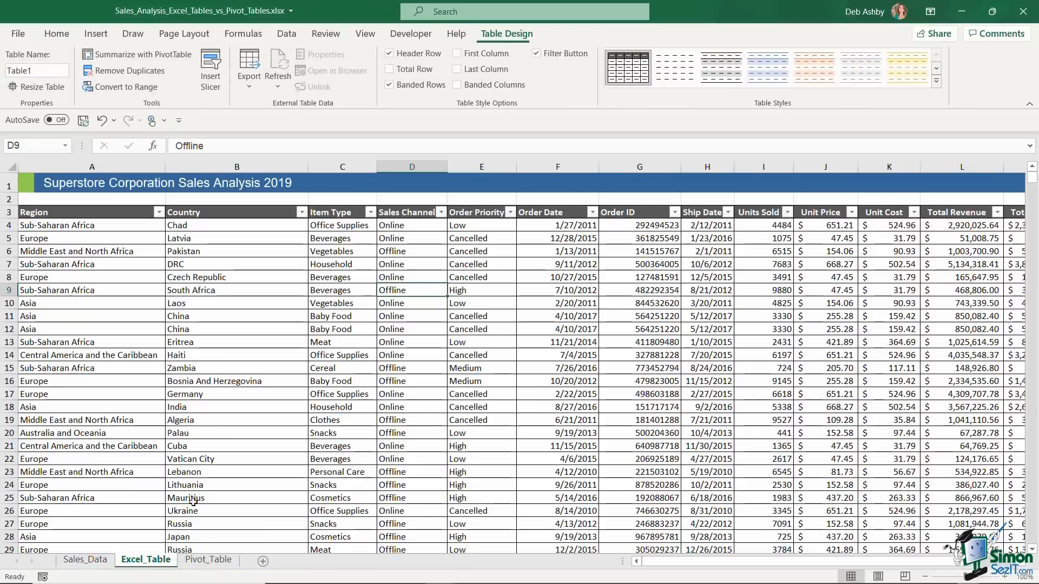
{"action": "left_click", "coordinate": [343, 265]}
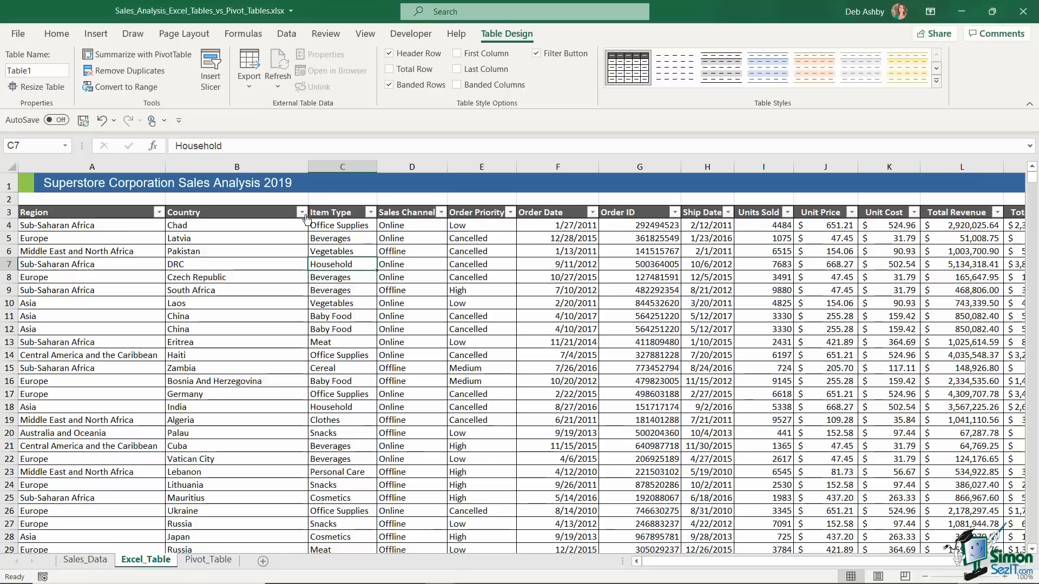
{"action": "left_click", "coordinate": [301, 212]}
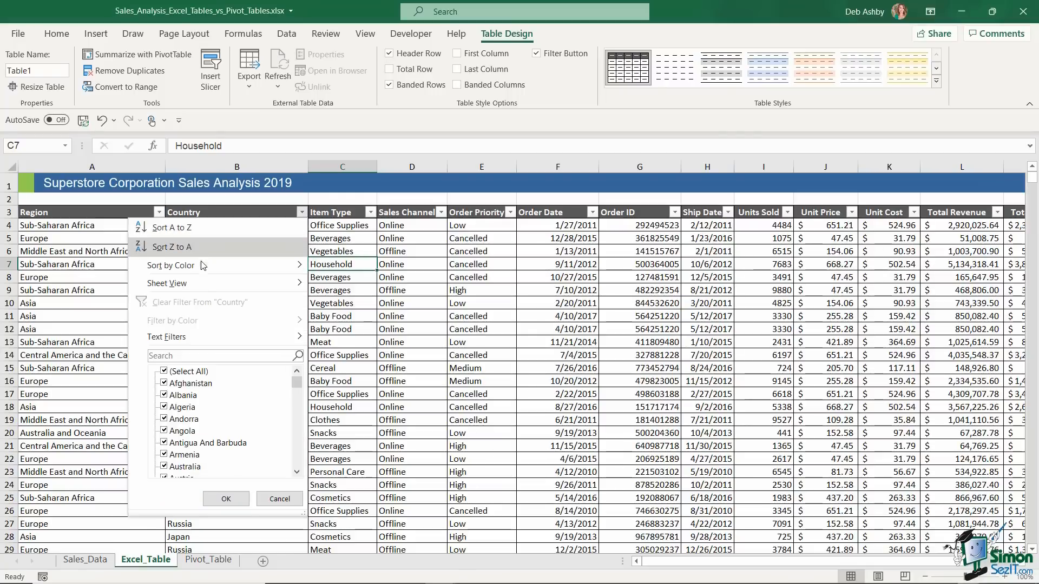
{"action": "left_click", "coordinate": [622, 322]}
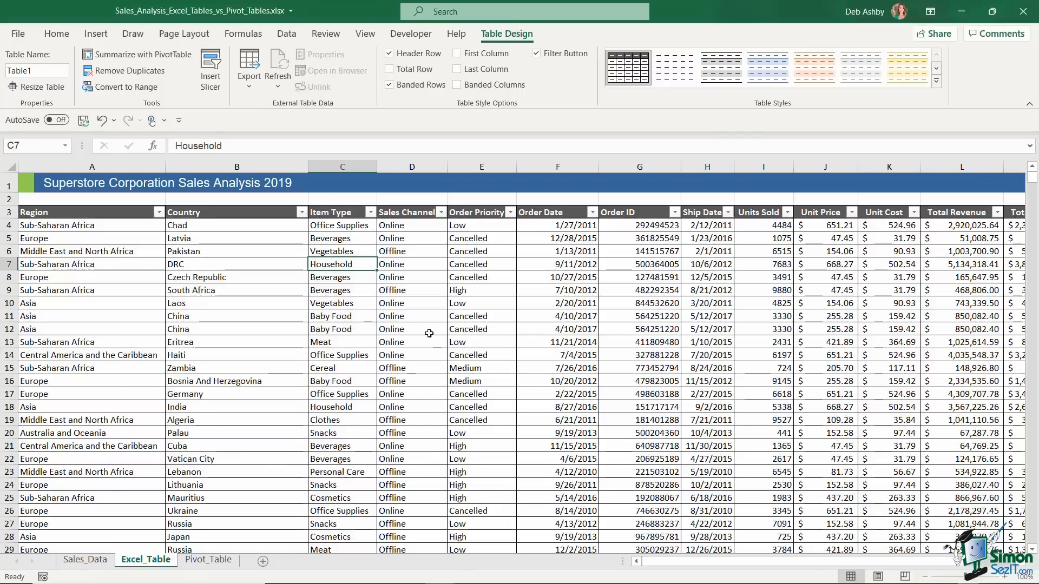
Add the Item Type field to the columns of the Region revenue PivotTable, and return to the Excel_Table sheet
{"action": "left_click", "coordinate": [219, 563]}
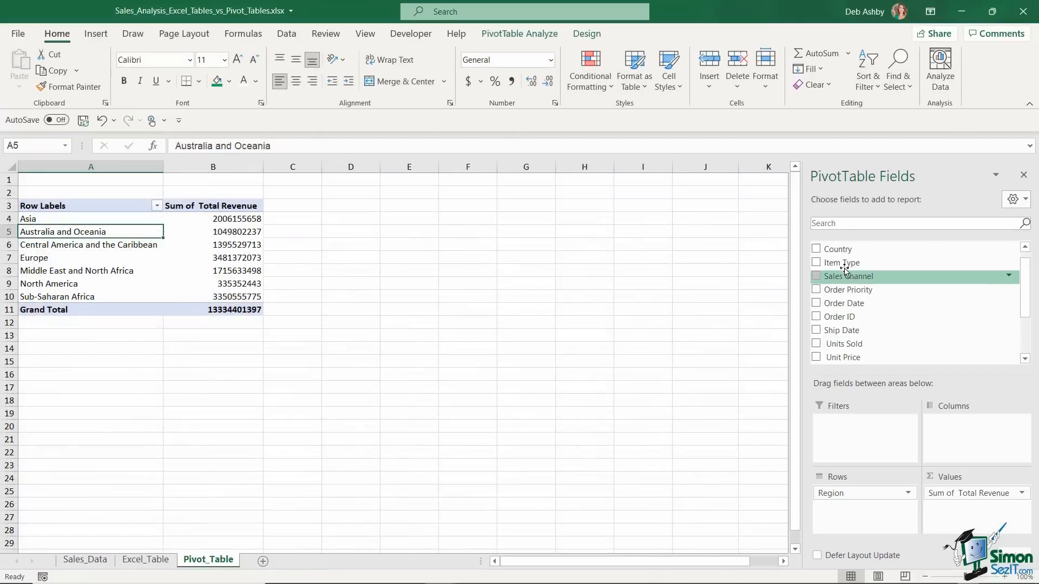
{"action": "left_click_drag", "start_coordinate": [838, 264], "coordinate": [967, 441]}
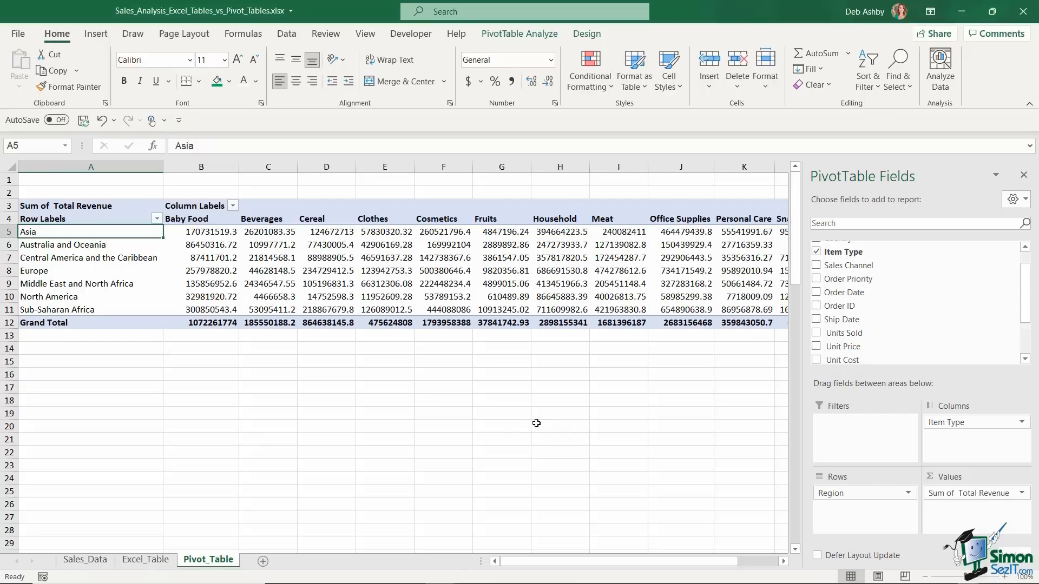
{"action": "left_click", "coordinate": [145, 560]}
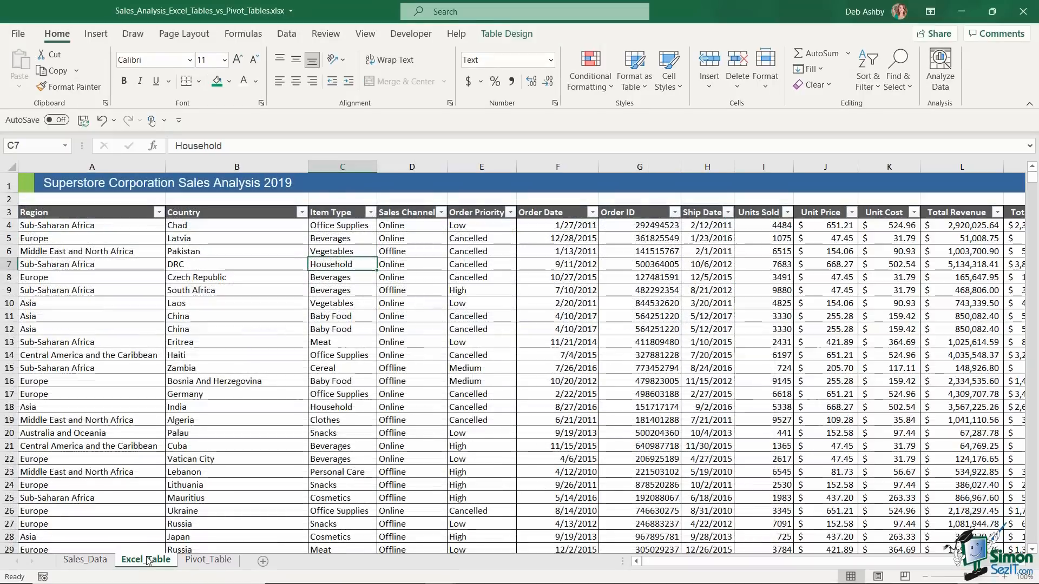
In the Sales_Analysis_Clean workbook, turn off AutoSave
{"action": "left_click", "coordinate": [342, 370]}
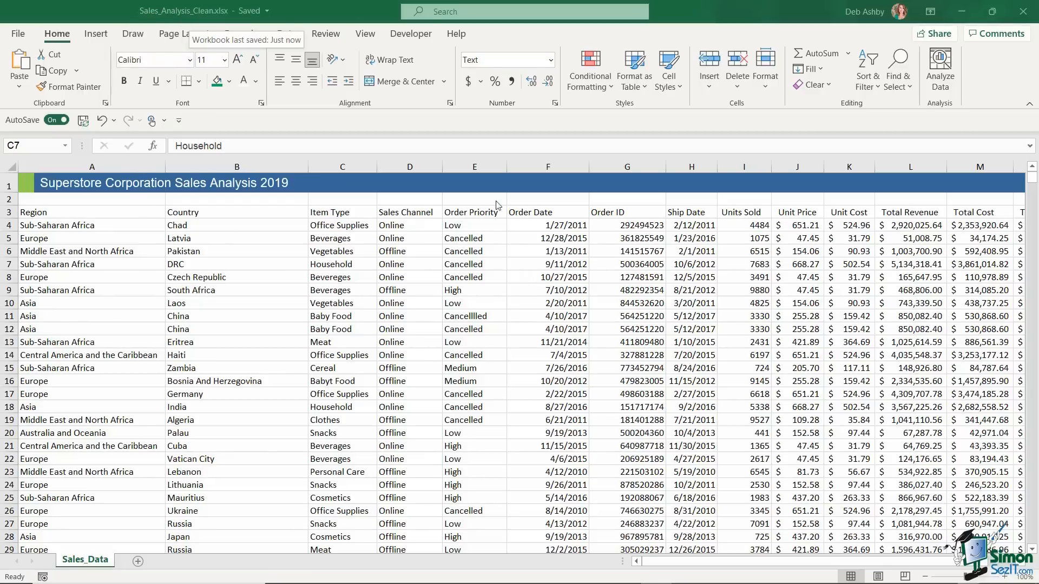
{"action": "left_click", "coordinate": [398, 264]}
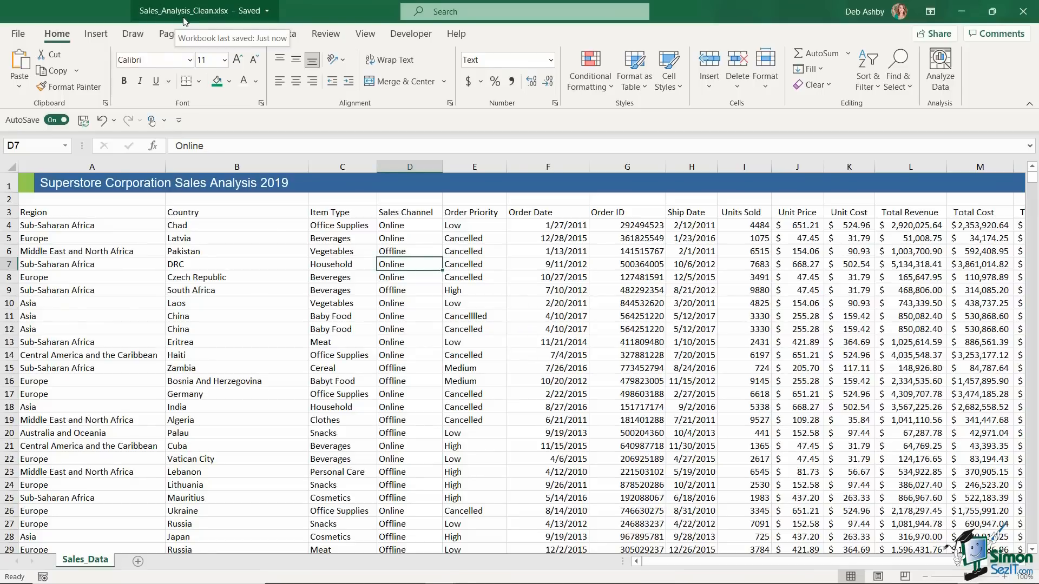
{"action": "left_click", "coordinate": [336, 265]}
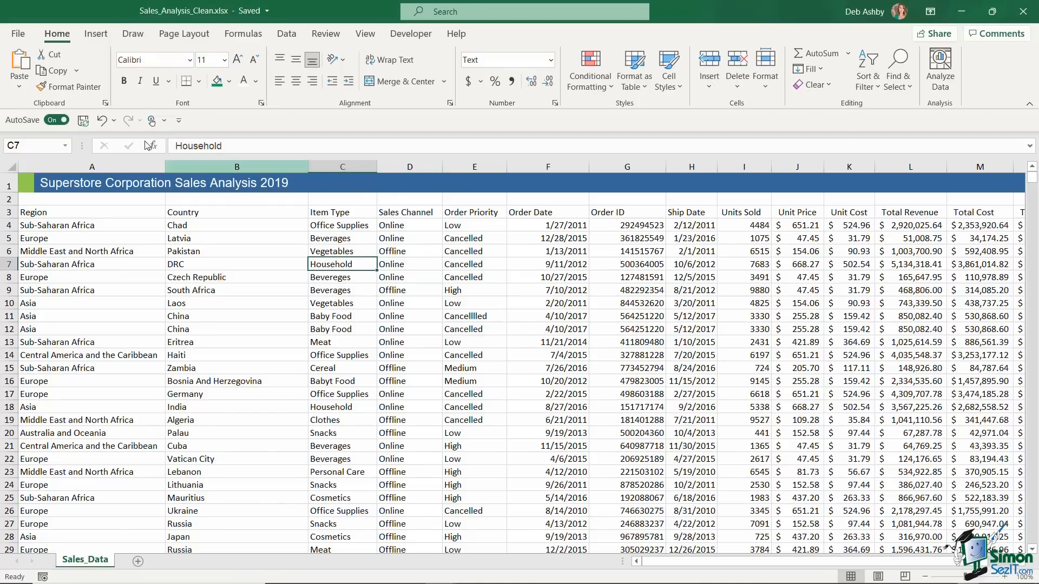
{"action": "left_click", "coordinate": [57, 120]}
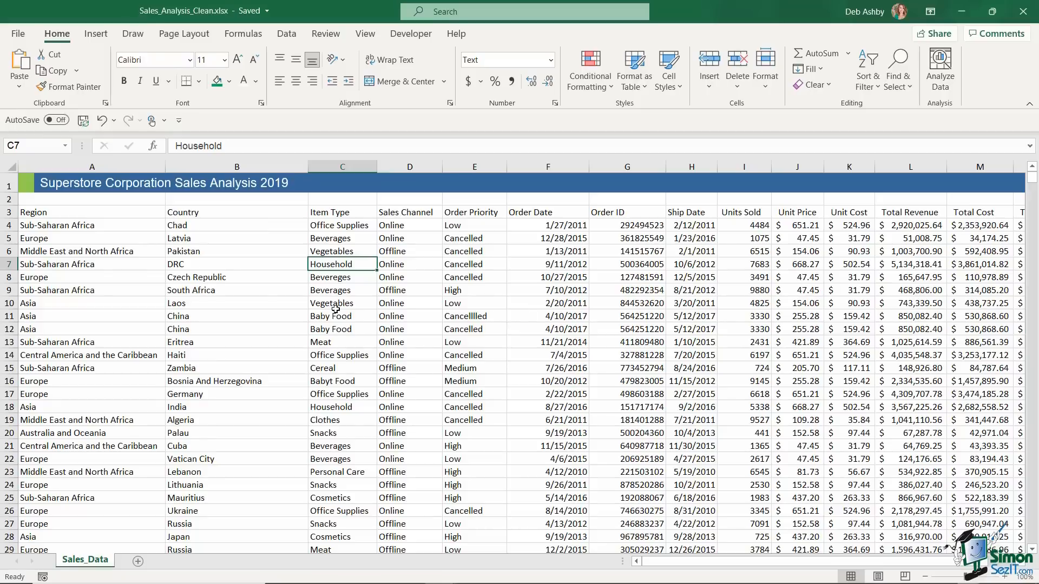
{"action": "left_click", "coordinate": [250, 289]}
{"action": "key", "text": "Right"}
{"action": "key", "text": "Right"}
{"action": "key", "text": "Down"}
{"action": "key", "text": "Down"}
{"action": "key", "text": "Down"}
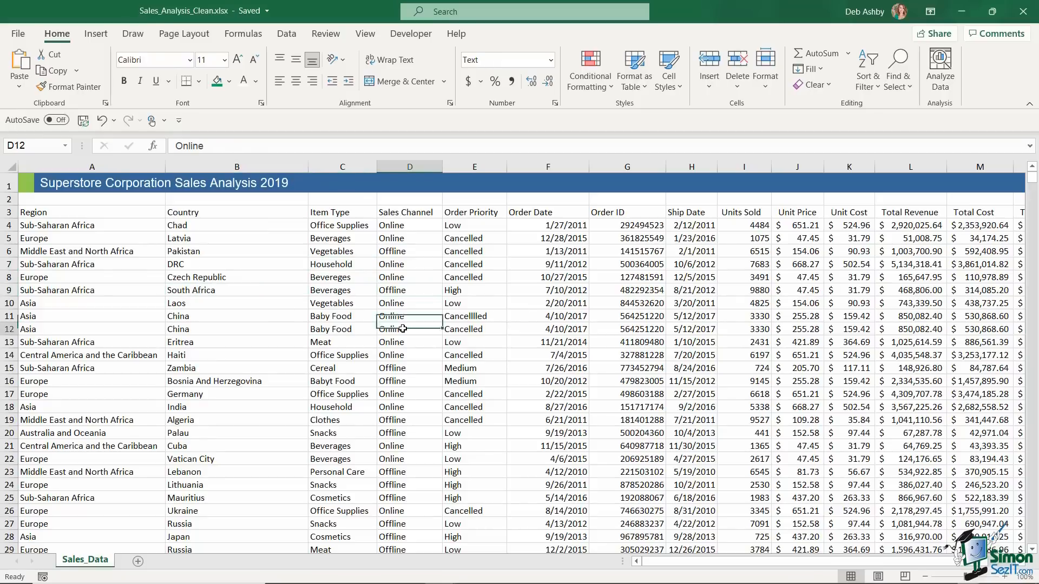
{"action": "key", "text": "Left"}
{"action": "left_click", "coordinate": [392, 345]}
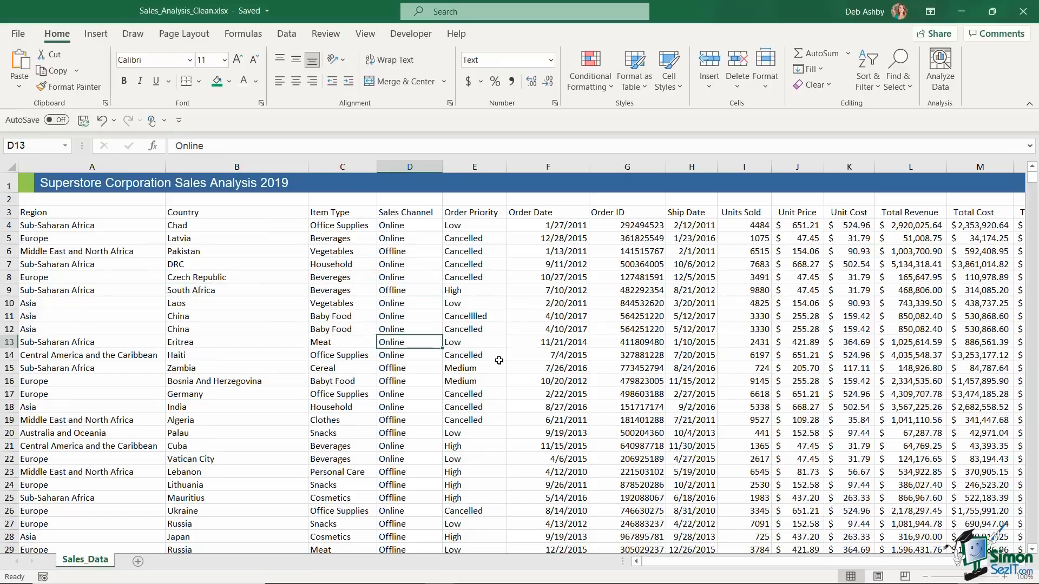
With a cell in the sales data selected, browse the light, medium and dark Format as Table styles without applying one
{"action": "left_click", "coordinate": [473, 277]}
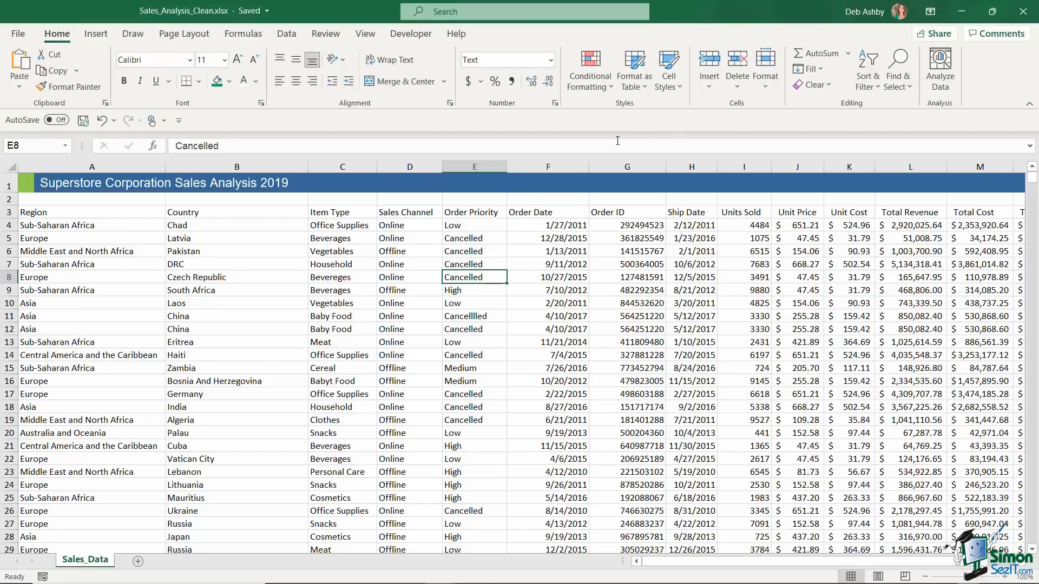
{"action": "left_click", "coordinate": [644, 86]}
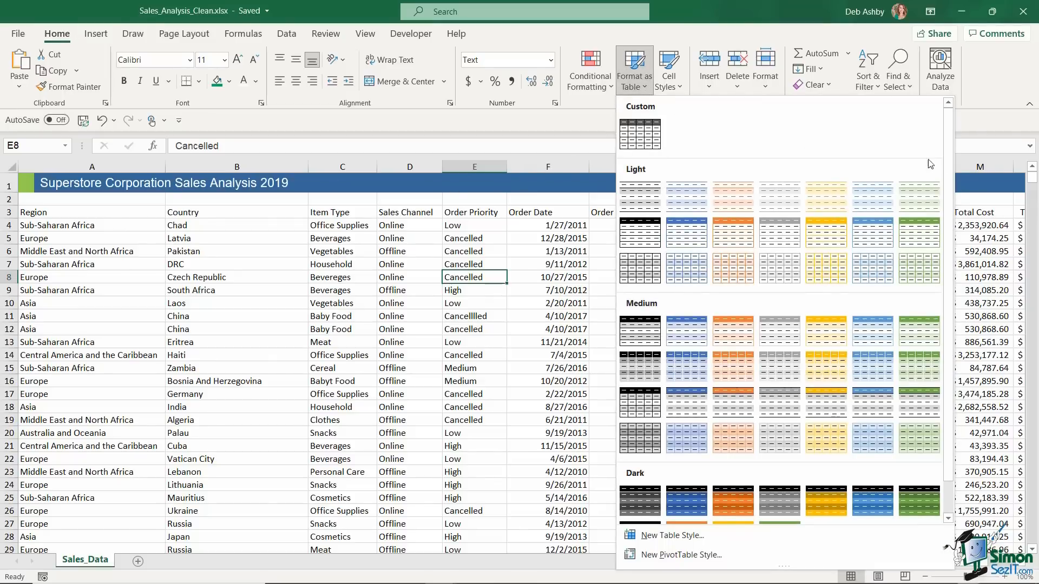
{"action": "left_click_drag", "start_coordinate": [949, 126], "coordinate": [957, 165]}
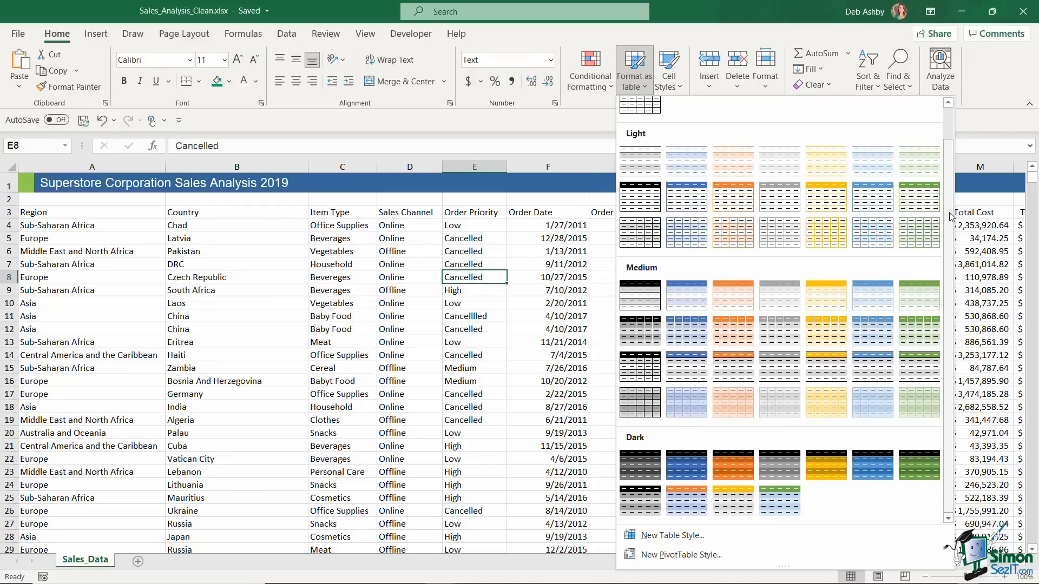
{"action": "left_click_drag", "start_coordinate": [950, 213], "coordinate": [951, 166]}
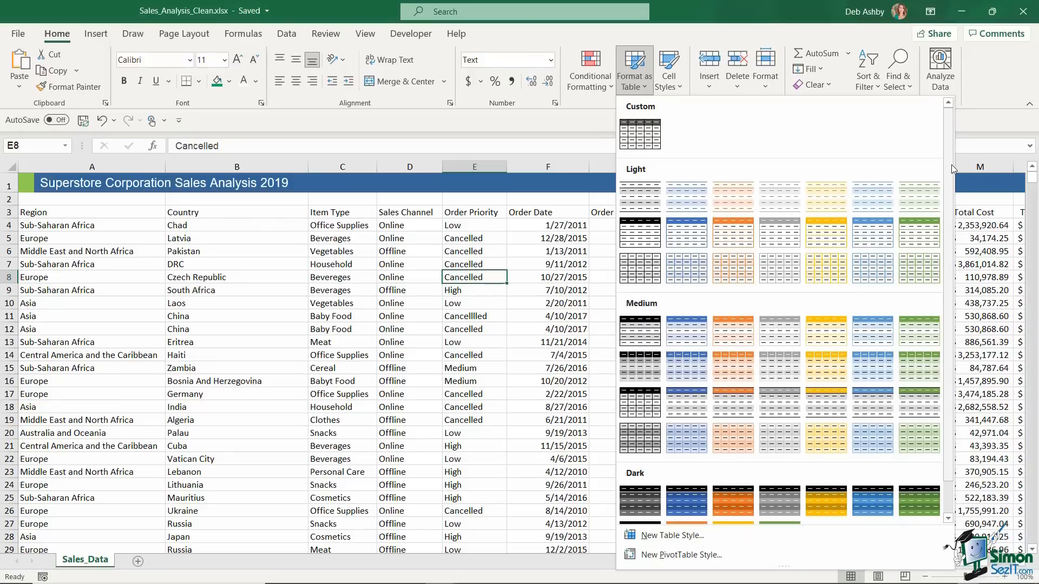
{"action": "left_click", "coordinate": [757, 8]}
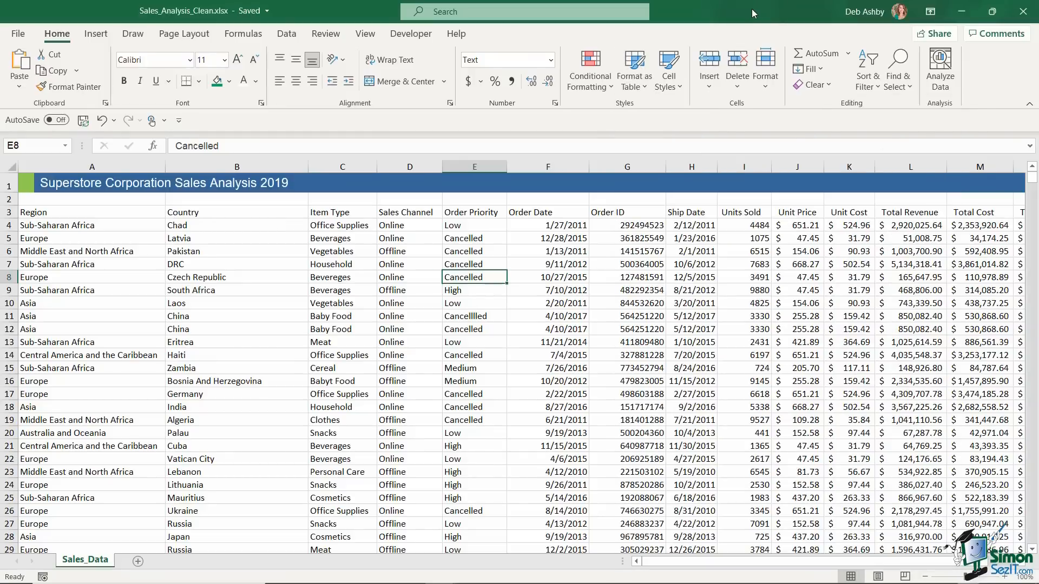
Apply the Gallery theme to the workbook and view the Format as Table styles in that theme's colours
{"action": "left_click", "coordinate": [177, 38]}
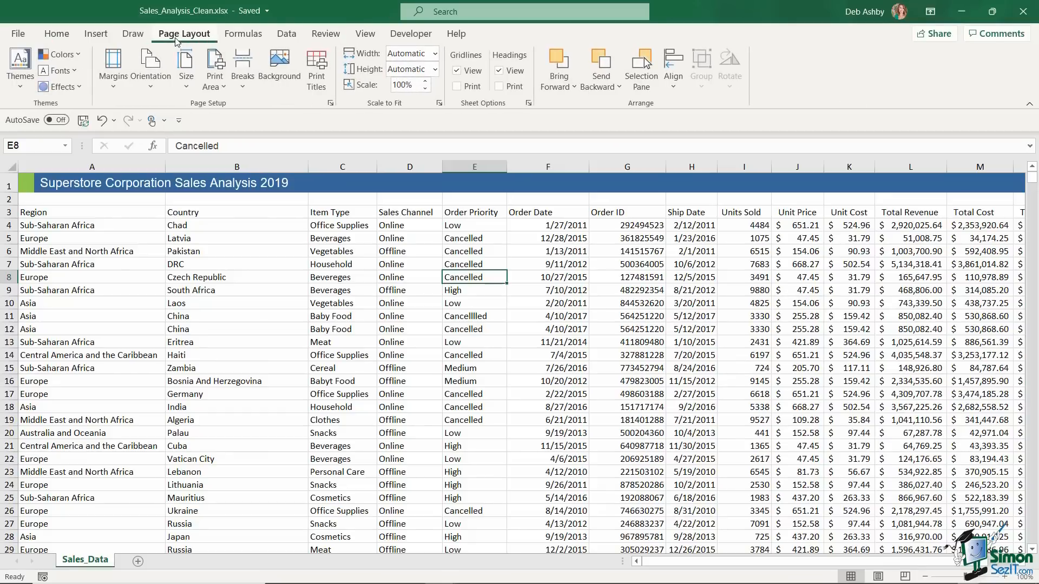
{"action": "left_click", "coordinate": [24, 91]}
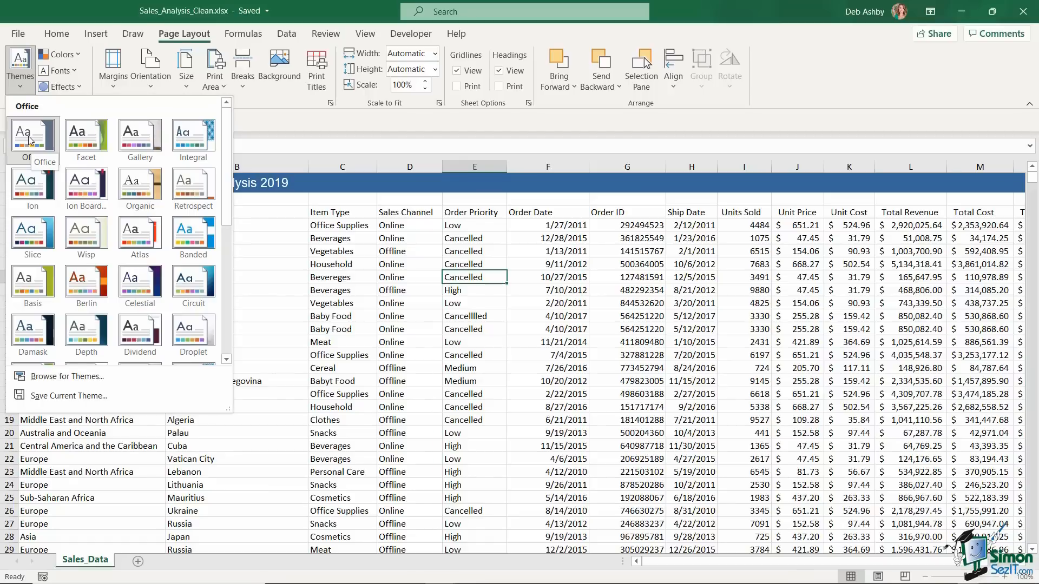
{"action": "left_click", "coordinate": [141, 141]}
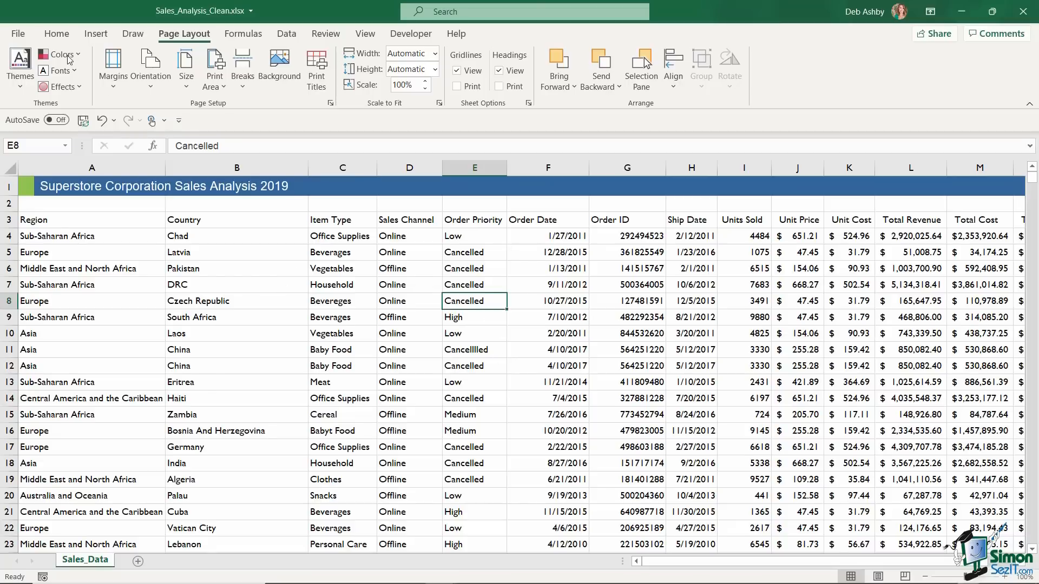
{"action": "left_click", "coordinate": [57, 34]}
{"action": "left_click", "coordinate": [642, 81]}
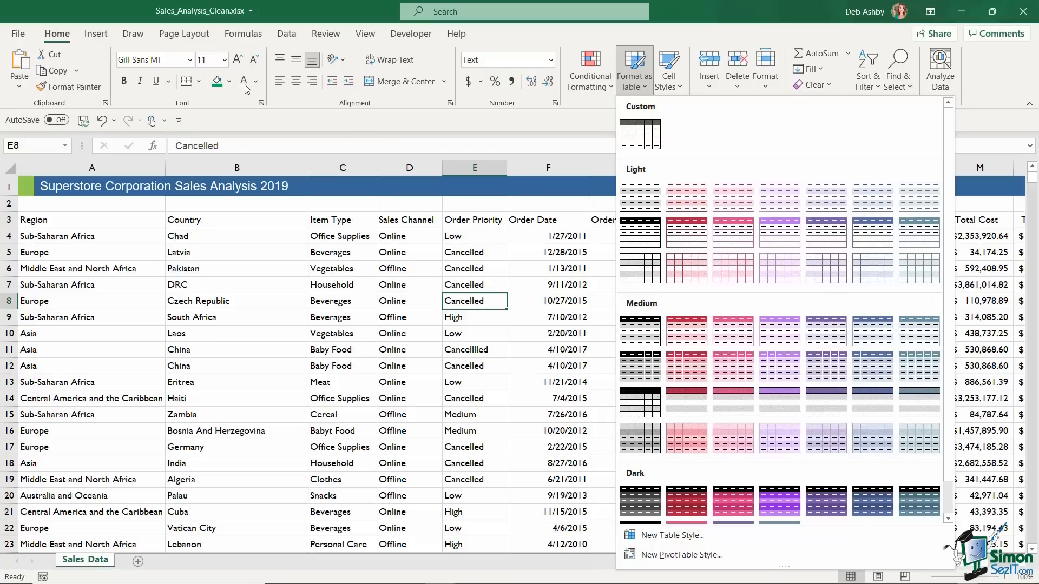
Switch the workbook theme back to Office
{"action": "left_click", "coordinate": [200, 40]}
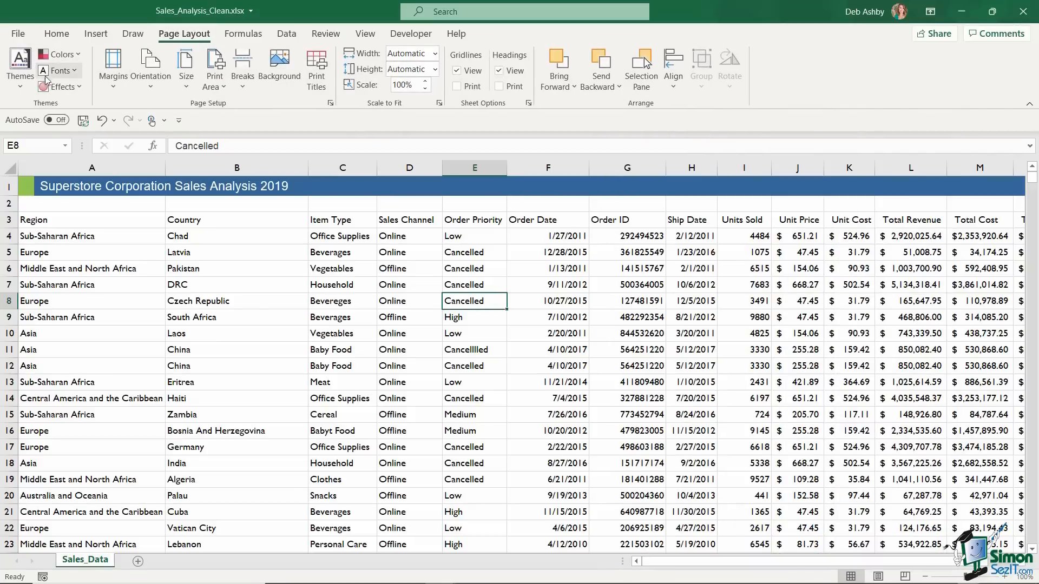
{"action": "left_click", "coordinate": [20, 68]}
{"action": "left_click", "coordinate": [23, 126]}
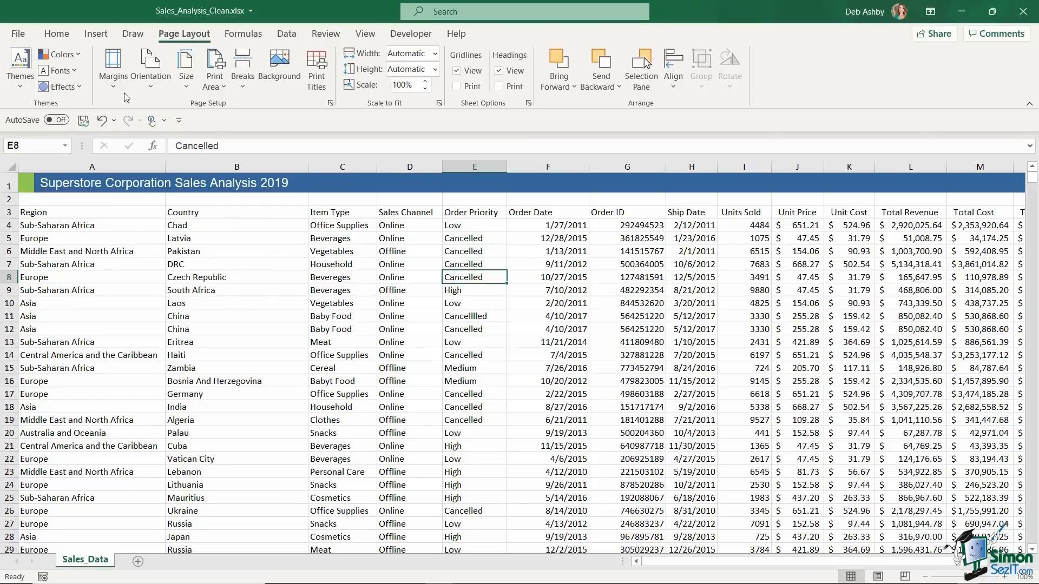
{"action": "left_click", "coordinate": [57, 34]}
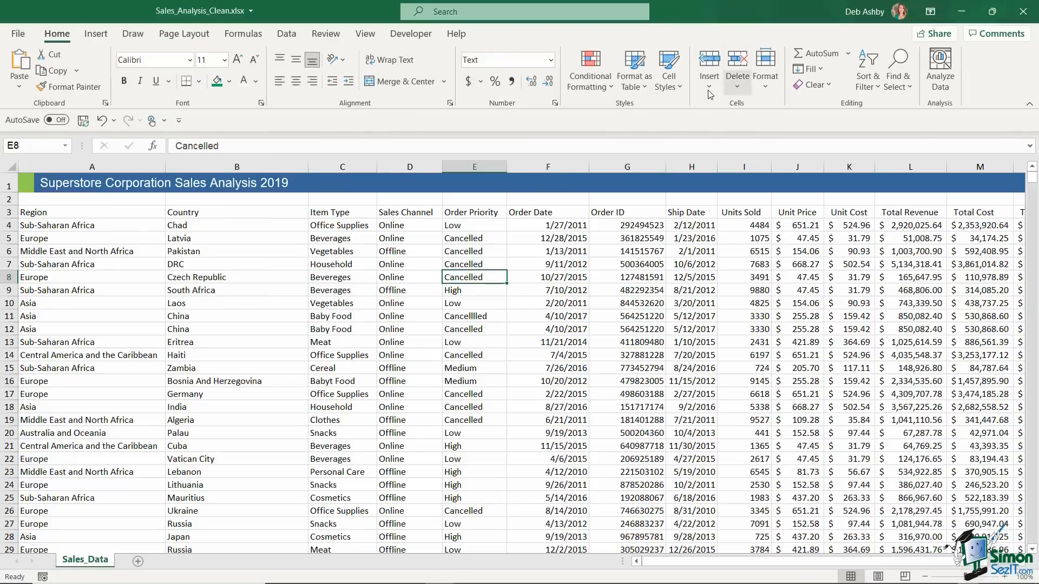
Format the sales data in A3:N10004 as a table with headers, using the black banded, gridded Medium style
{"action": "left_click", "coordinate": [644, 86]}
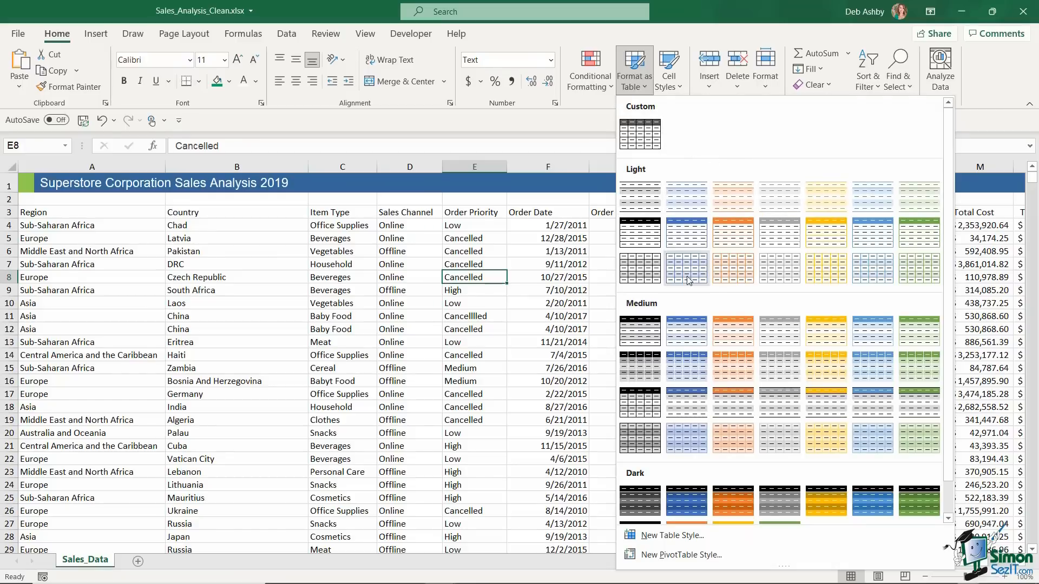
{"action": "left_click_drag", "start_coordinate": [952, 200], "coordinate": [954, 269]}
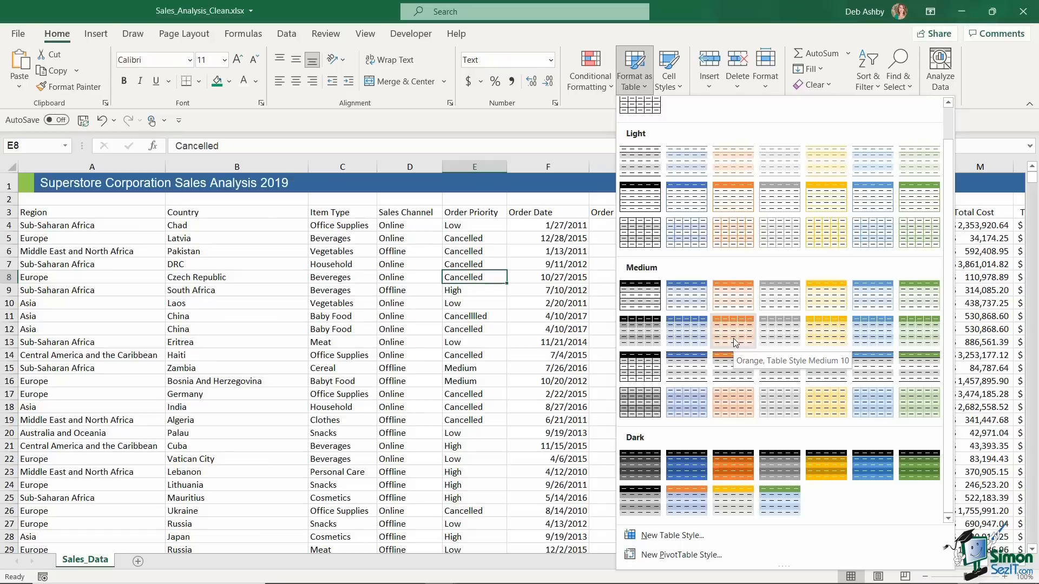
{"action": "left_click", "coordinate": [640, 339]}
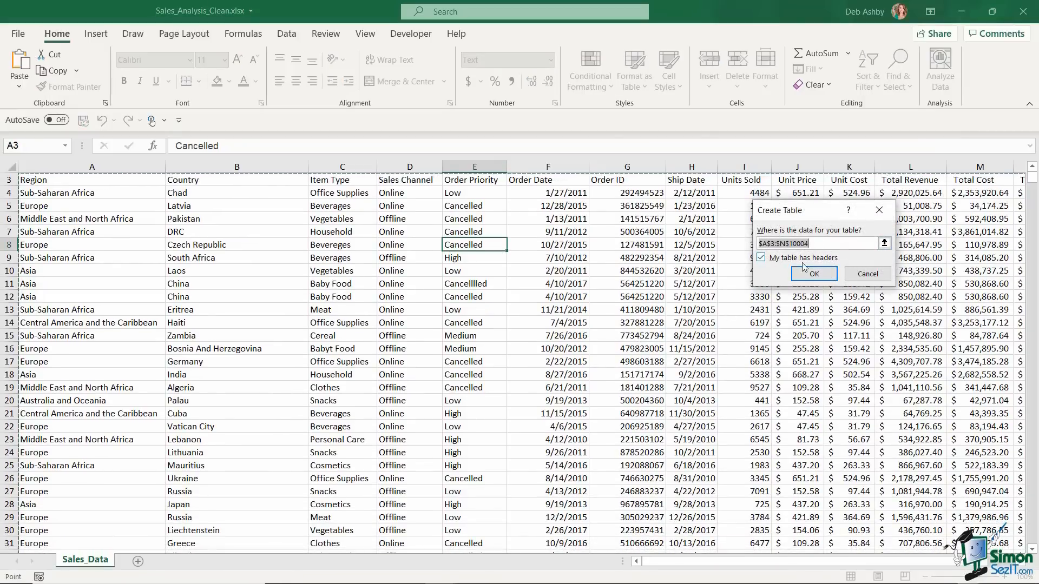
{"action": "left_click", "coordinate": [815, 274]}
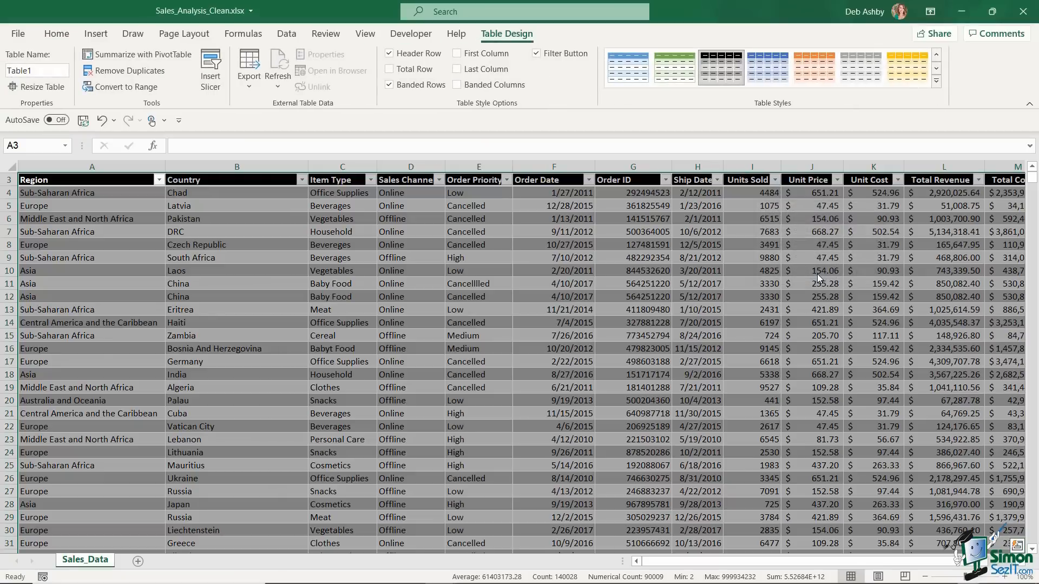
{"action": "left_click", "coordinate": [587, 296]}
{"action": "scroll", "coordinate": [584, 252], "scroll_direction": "up", "scroll_amount": 1}
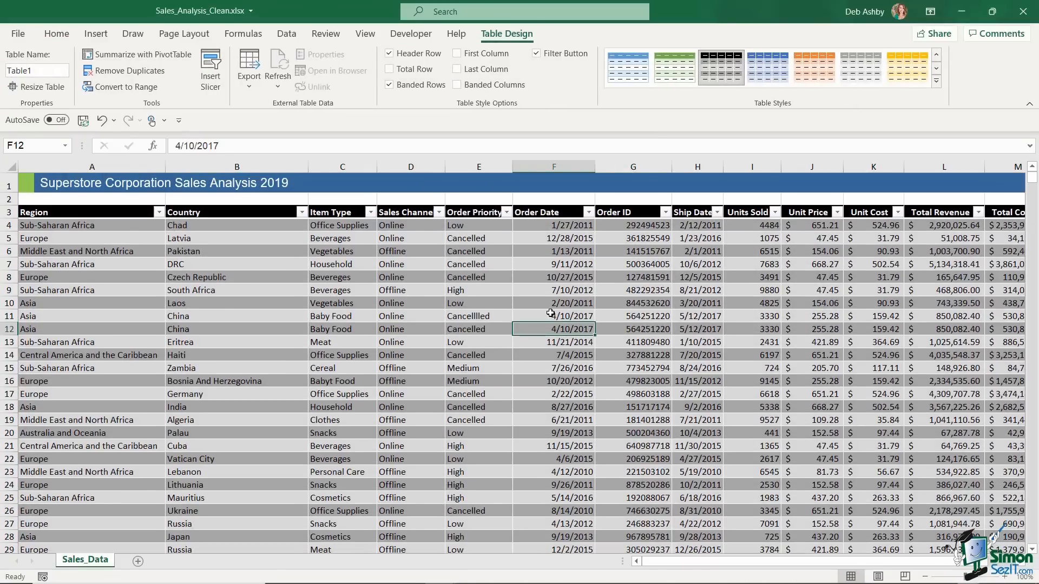
Change the sales table's style to the light blue banded style in the first row of Medium styles
{"action": "left_click", "coordinate": [549, 315]}
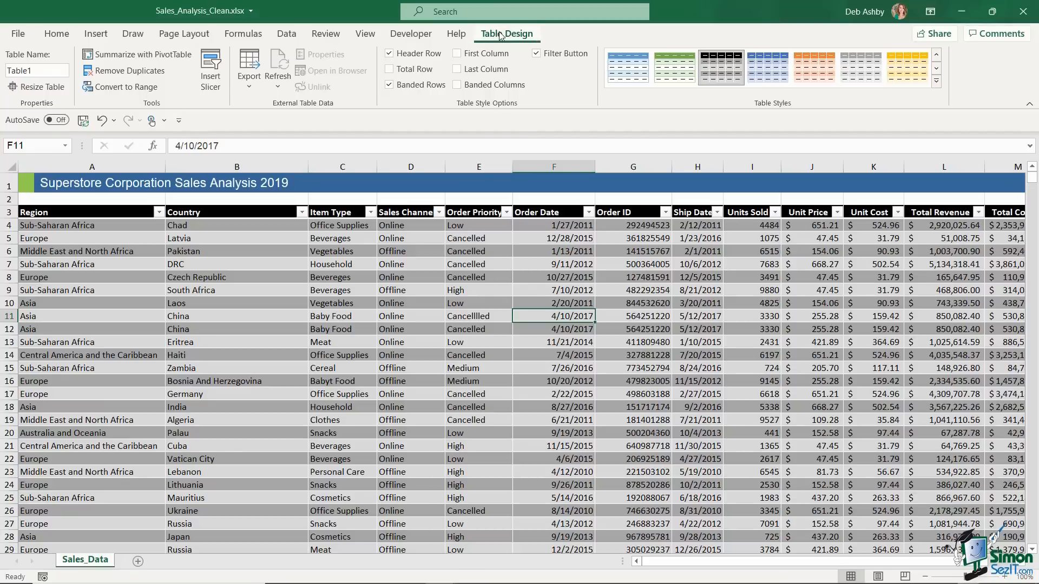
{"action": "left_click", "coordinate": [937, 82]}
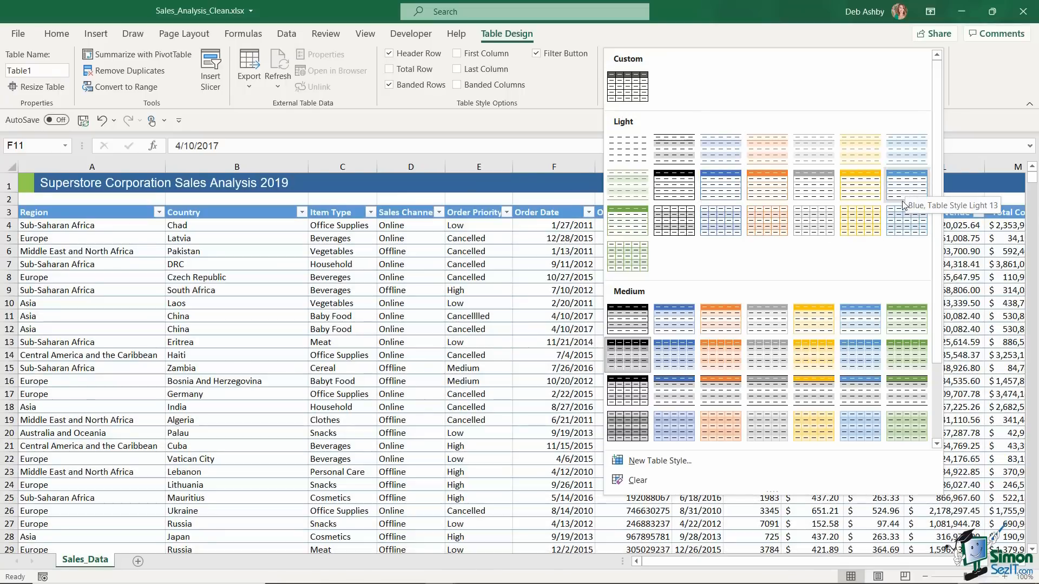
{"action": "left_click", "coordinate": [865, 323]}
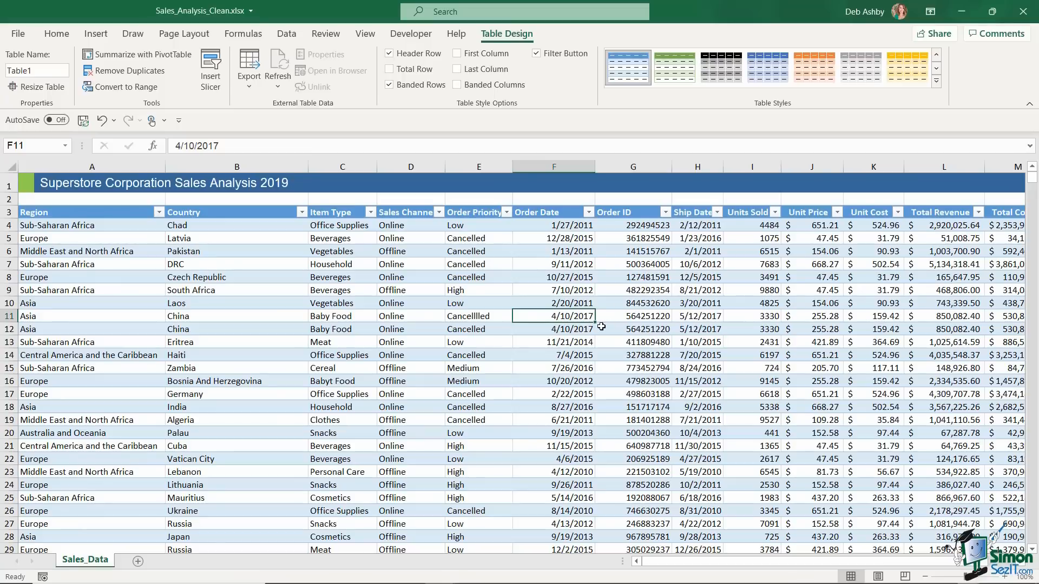
Undo the table style change and the table creation to restore the plain sales data range
{"action": "left_click", "coordinate": [58, 35]}
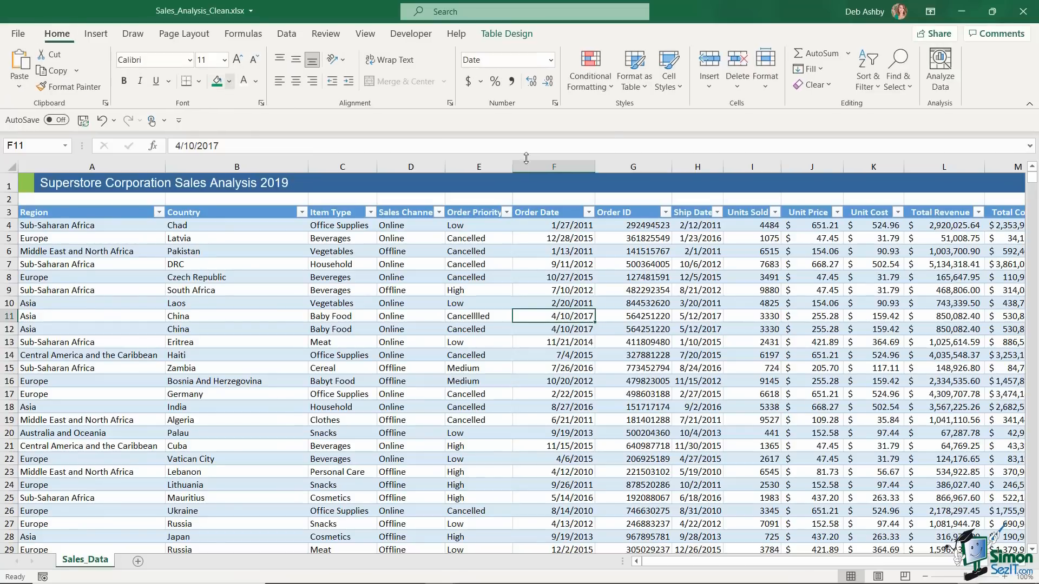
{"action": "left_click", "coordinate": [641, 87]}
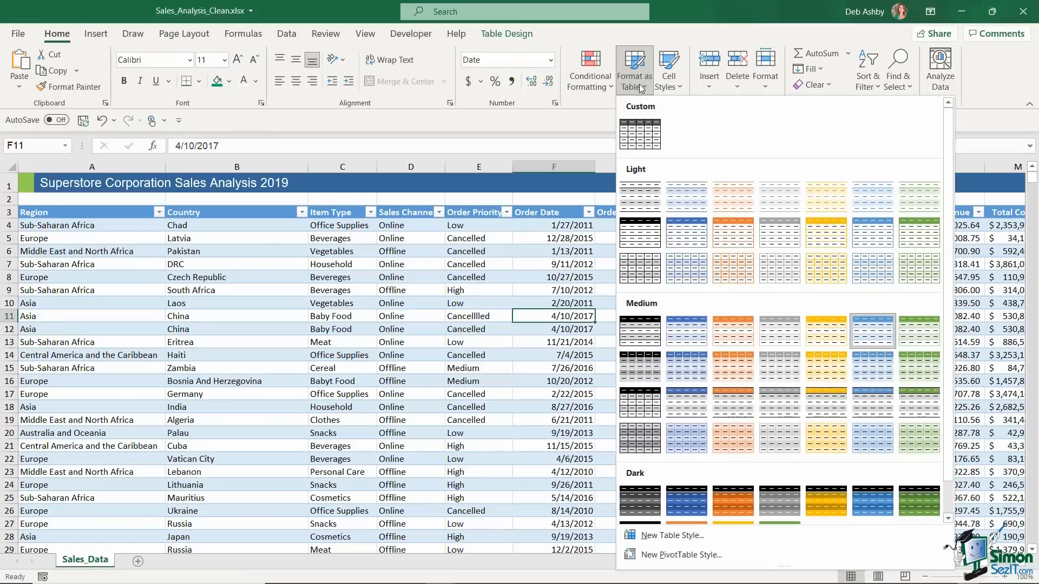
{"action": "key", "text": "ctrl+z"}
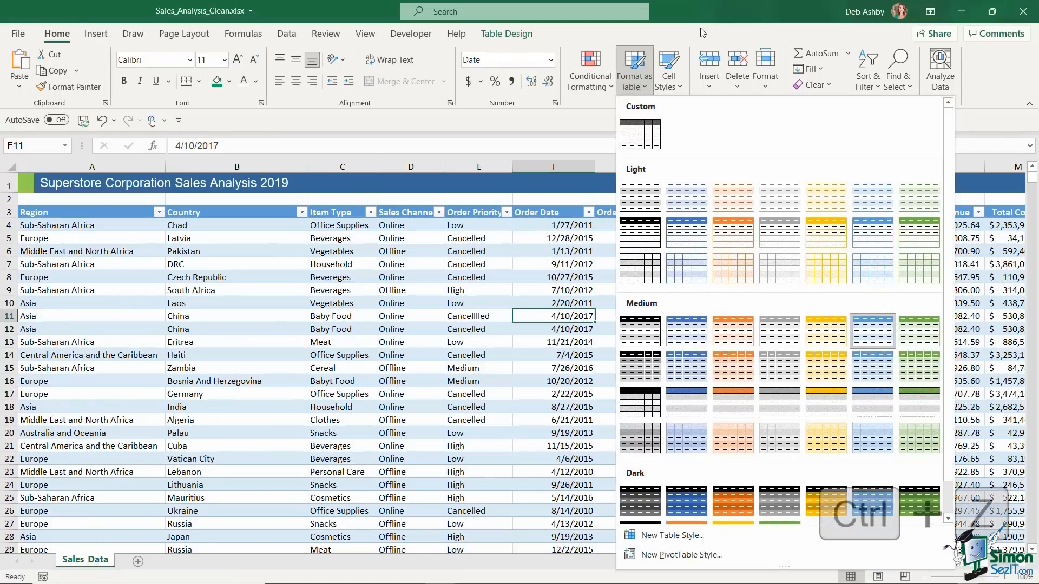
{"action": "key", "text": "ctrl+z"}
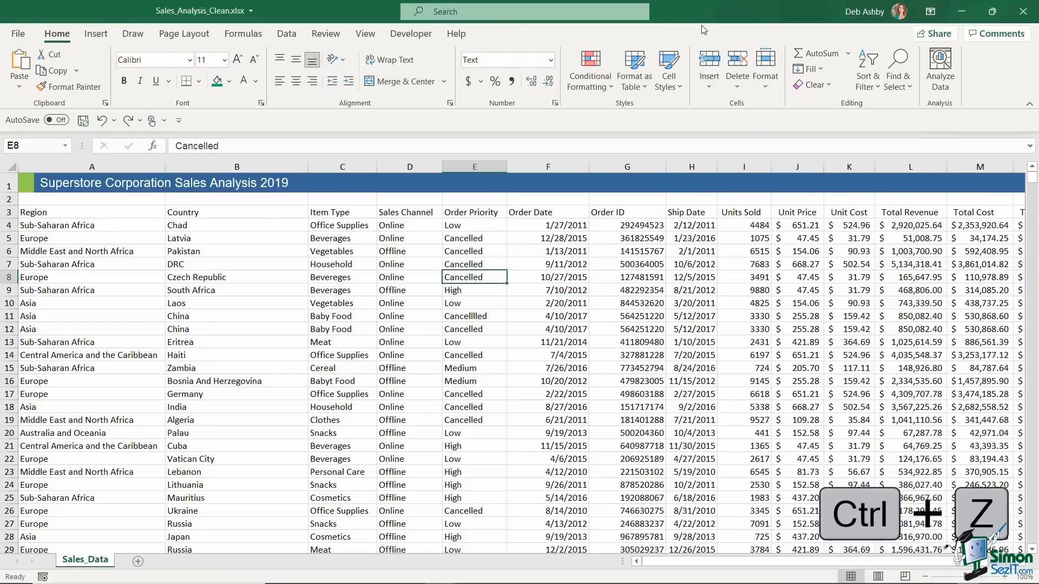
With a cell in the sales data selected, create a table from A3:N10004 with headers, without choosing a style first
{"action": "left_click", "coordinate": [473, 252]}
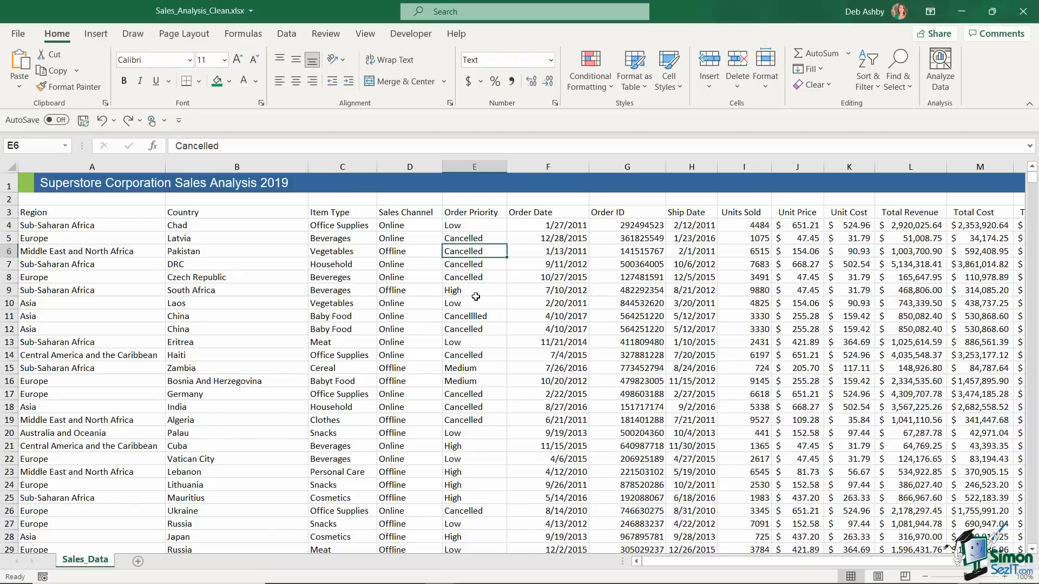
{"action": "left_click", "coordinate": [431, 280]}
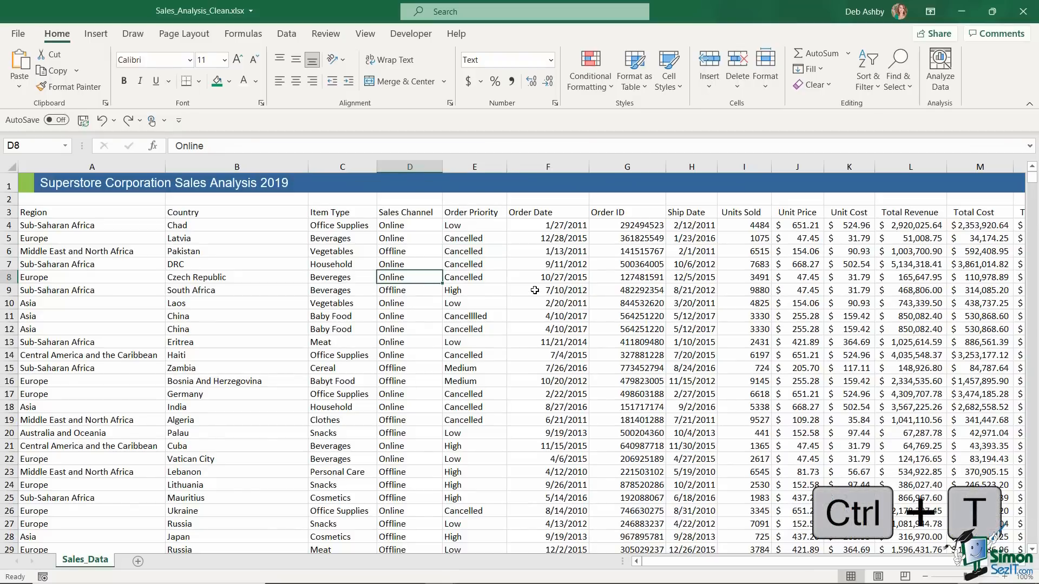
{"action": "key", "text": "ctrl+t"}
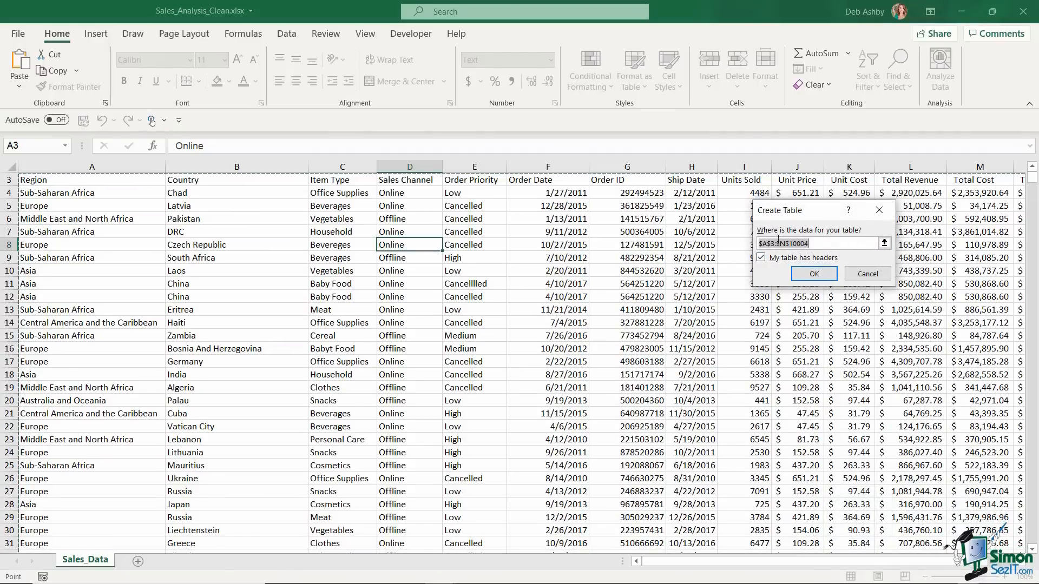
{"action": "left_click", "coordinate": [815, 274]}
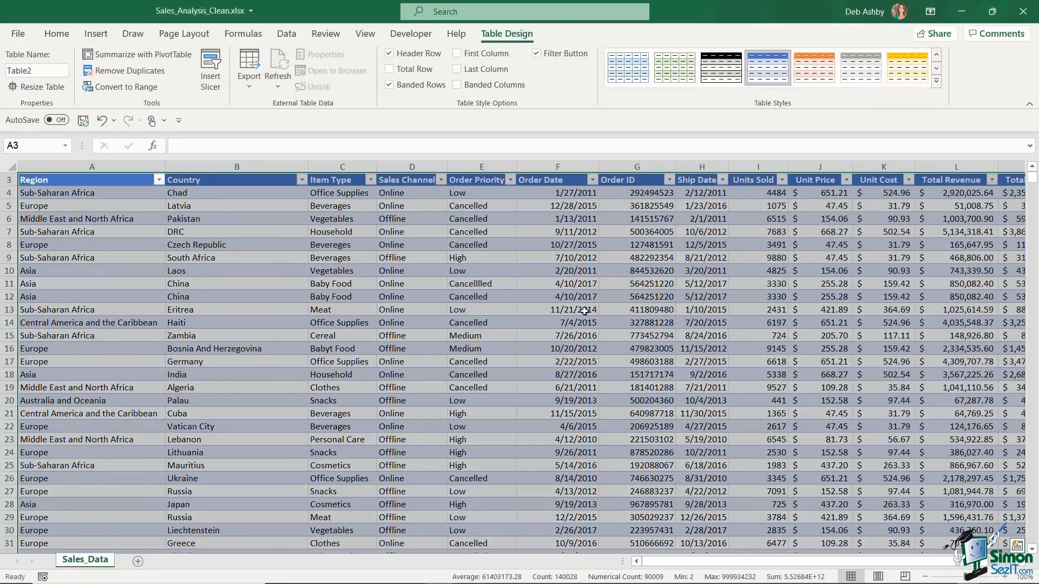
{"action": "scroll", "coordinate": [653, 281], "scroll_direction": "up", "scroll_amount": 1}
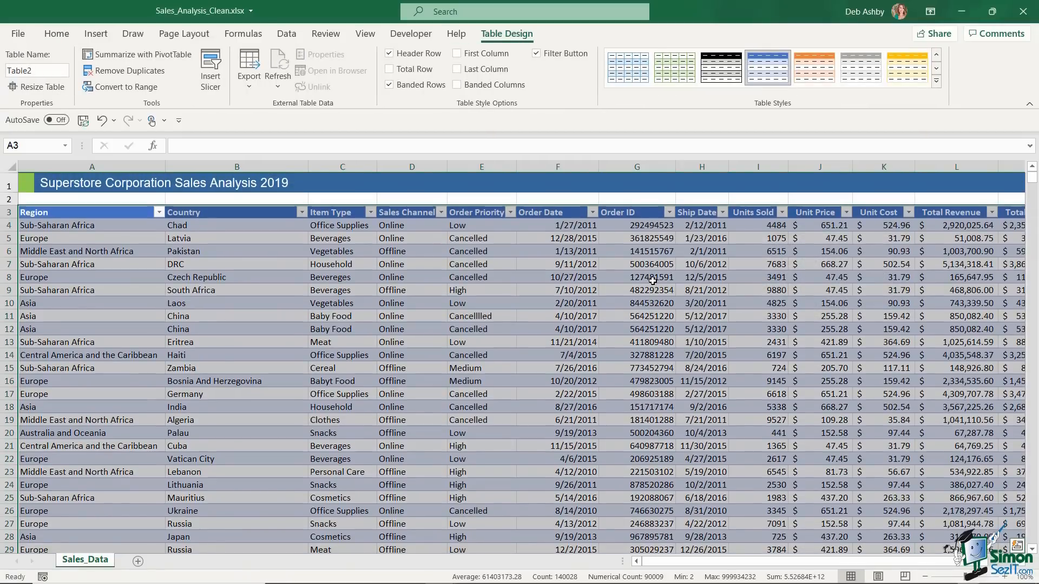
Apply the light blue banded style from the first row of Medium styles to the new sales table
{"action": "left_click", "coordinate": [936, 80]}
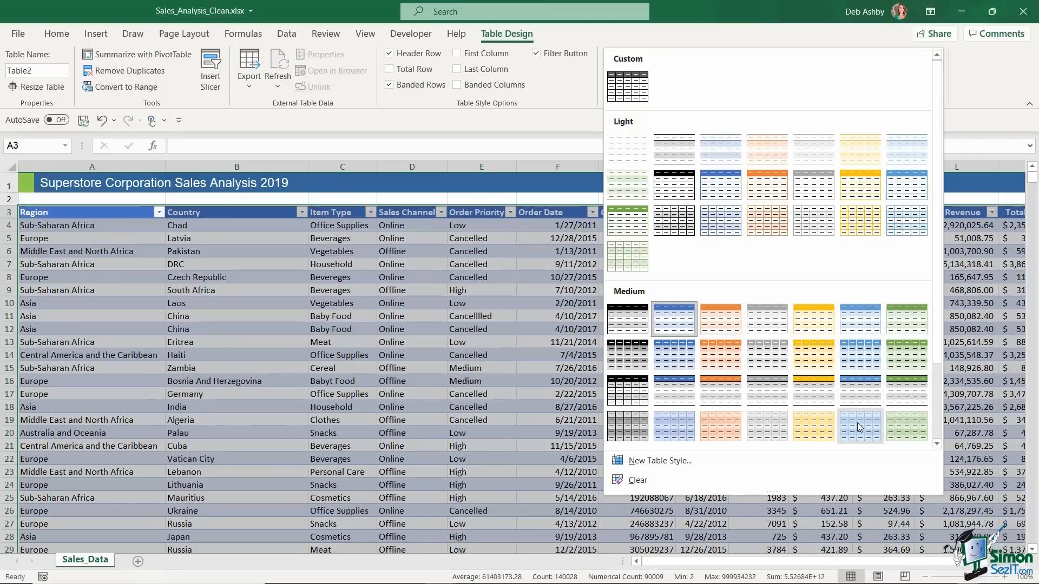
{"action": "left_click", "coordinate": [860, 320]}
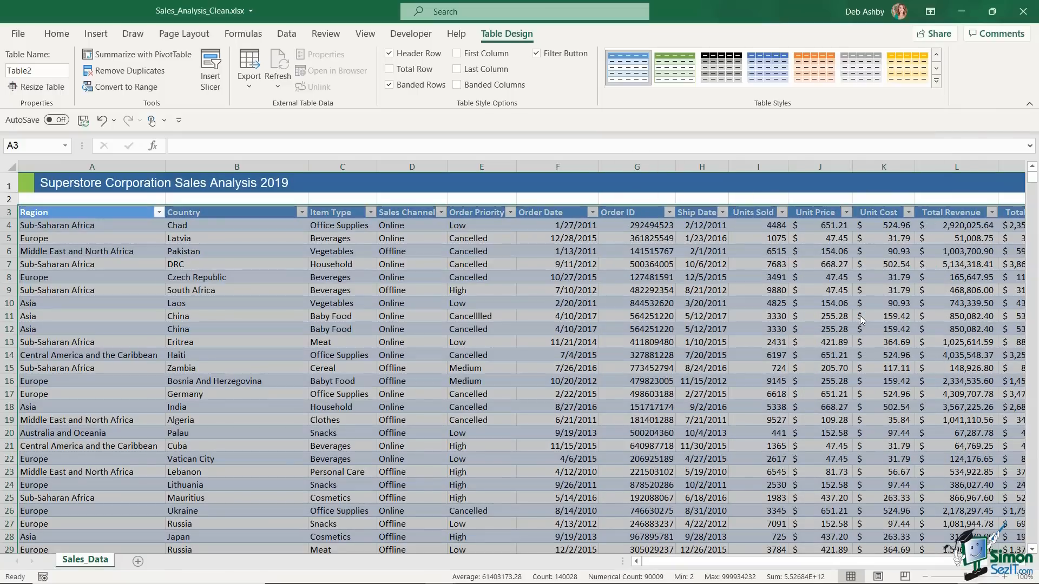
{"action": "left_click", "coordinate": [581, 313]}
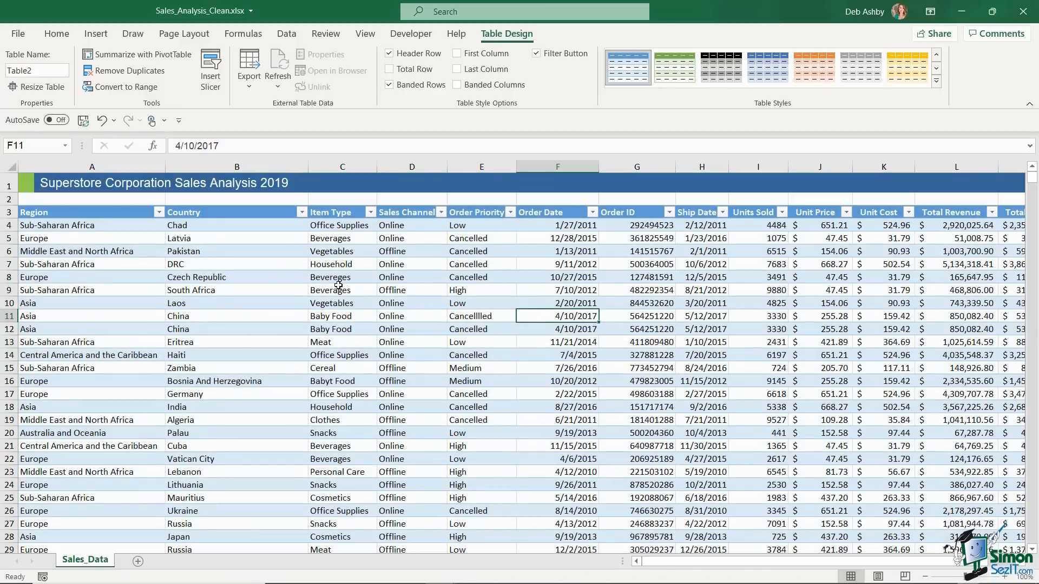
Turn the sales table's header row off and back on
{"action": "left_click", "coordinate": [411, 279]}
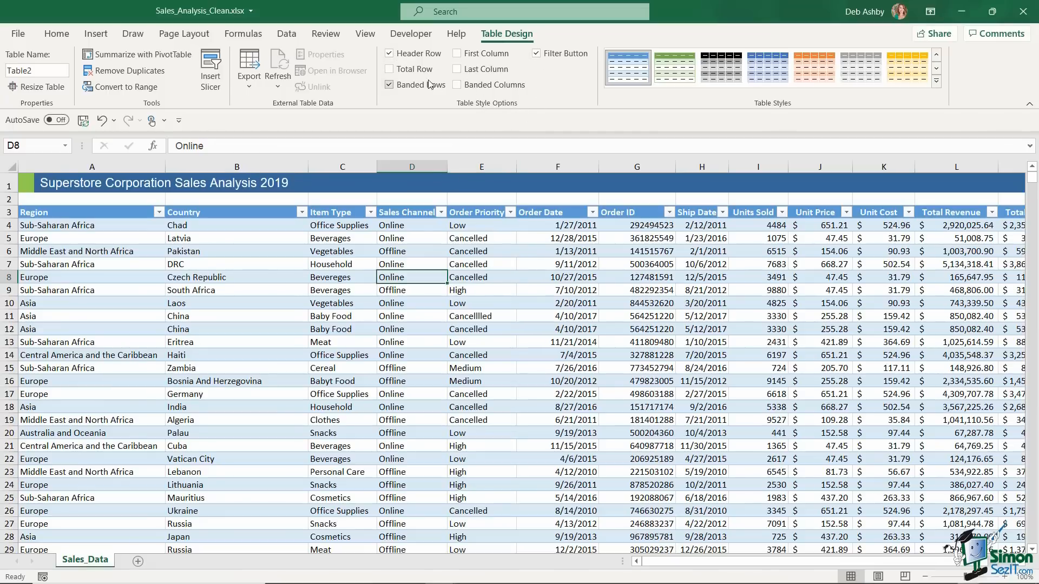
{"action": "left_click", "coordinate": [389, 53]}
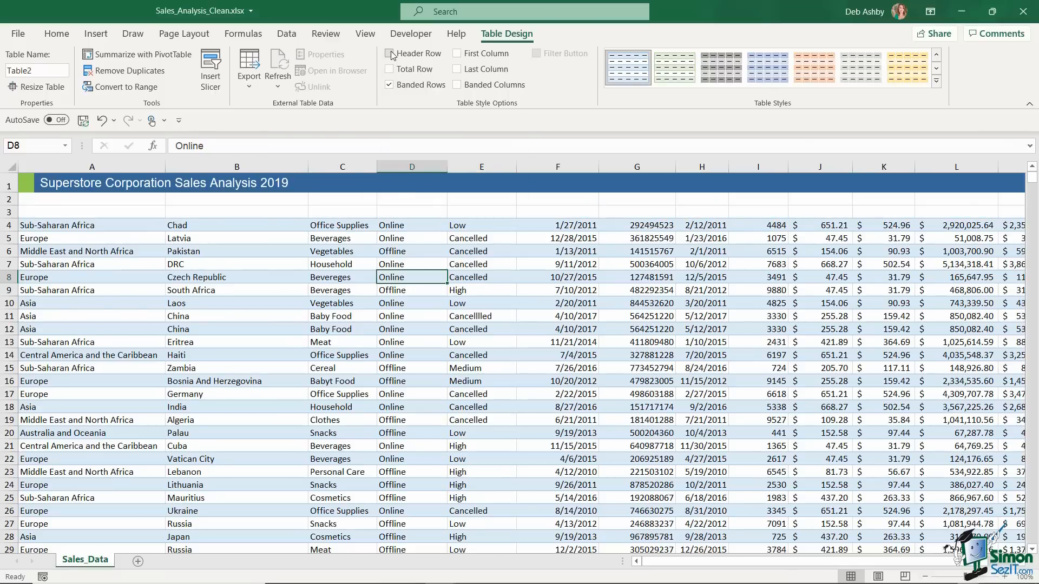
{"action": "left_click", "coordinate": [389, 54]}
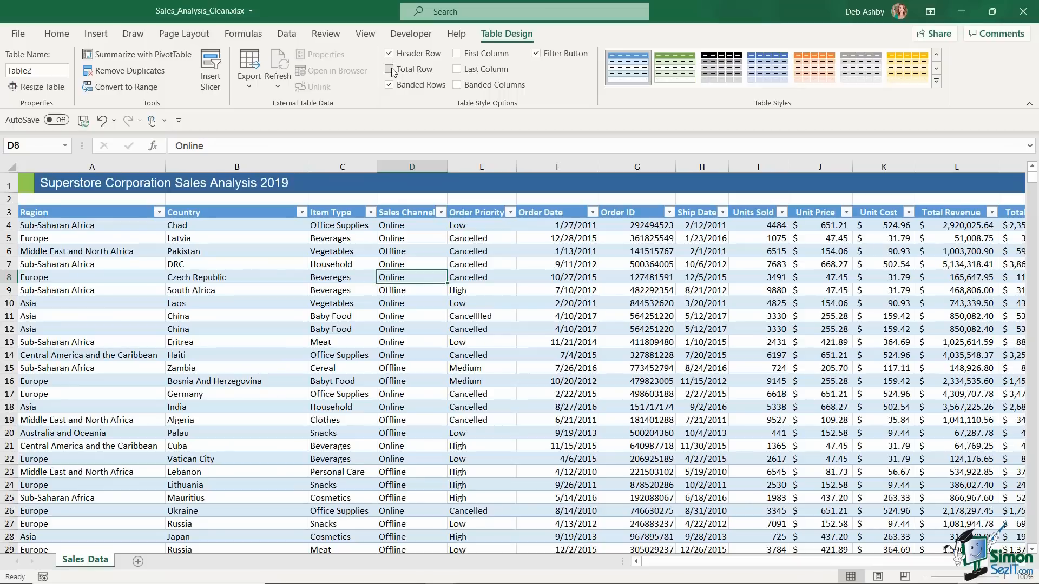
Add a total row to the sales table and autofit the Total Profit column so its total fits
{"action": "left_click", "coordinate": [392, 71]}
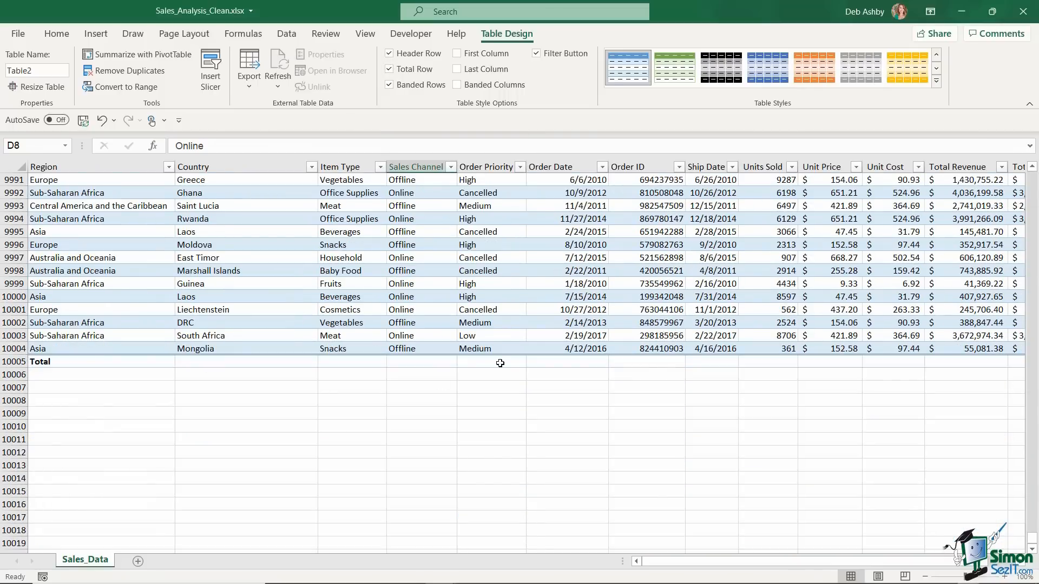
{"action": "left_click_drag", "start_coordinate": [755, 561], "coordinate": [873, 555]}
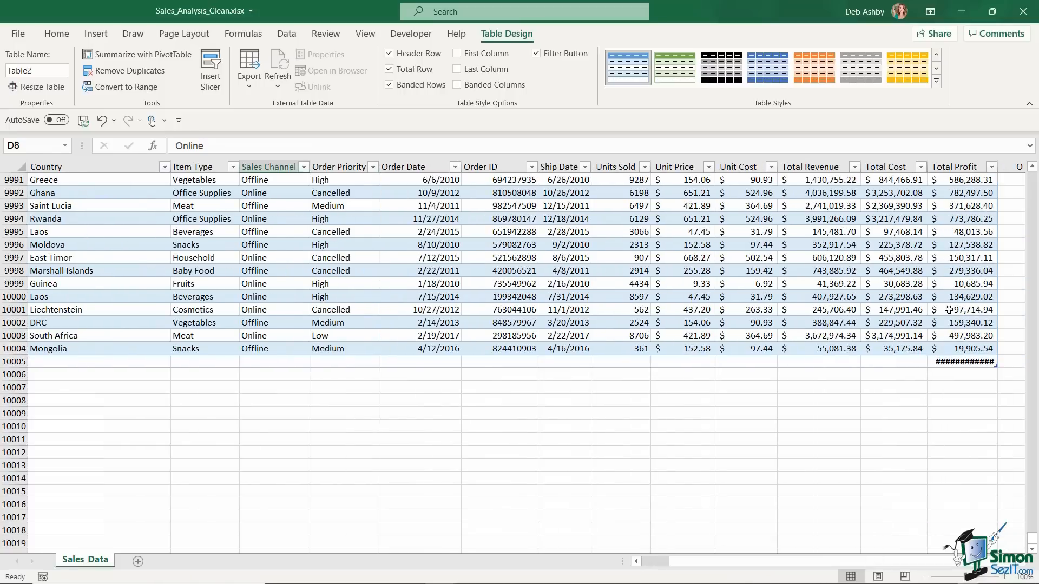
{"action": "double_click", "coordinate": [997, 168]}
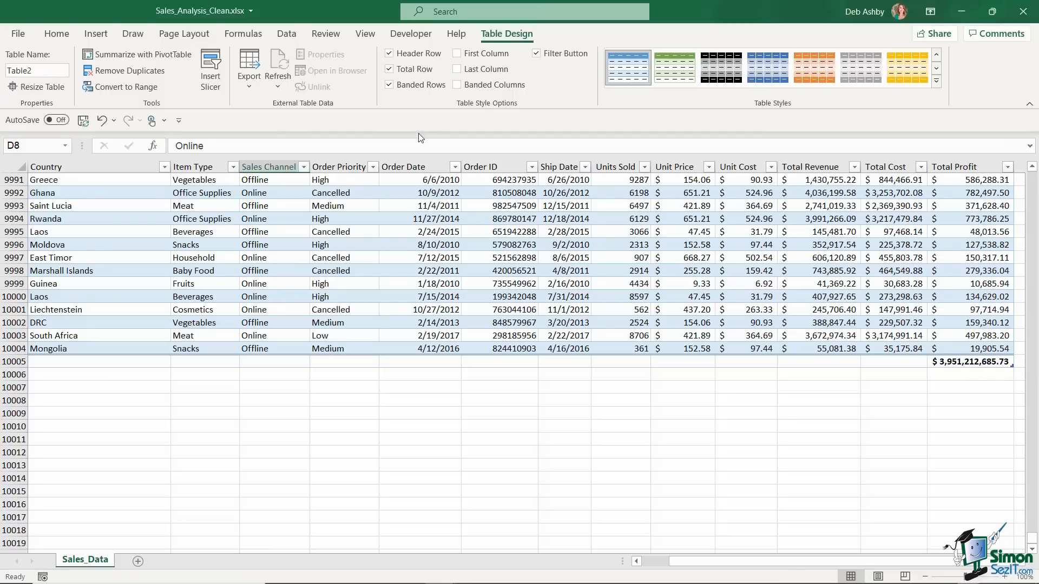
Remove the total row from the sales table and turn off its banded rows
{"action": "left_click", "coordinate": [389, 69]}
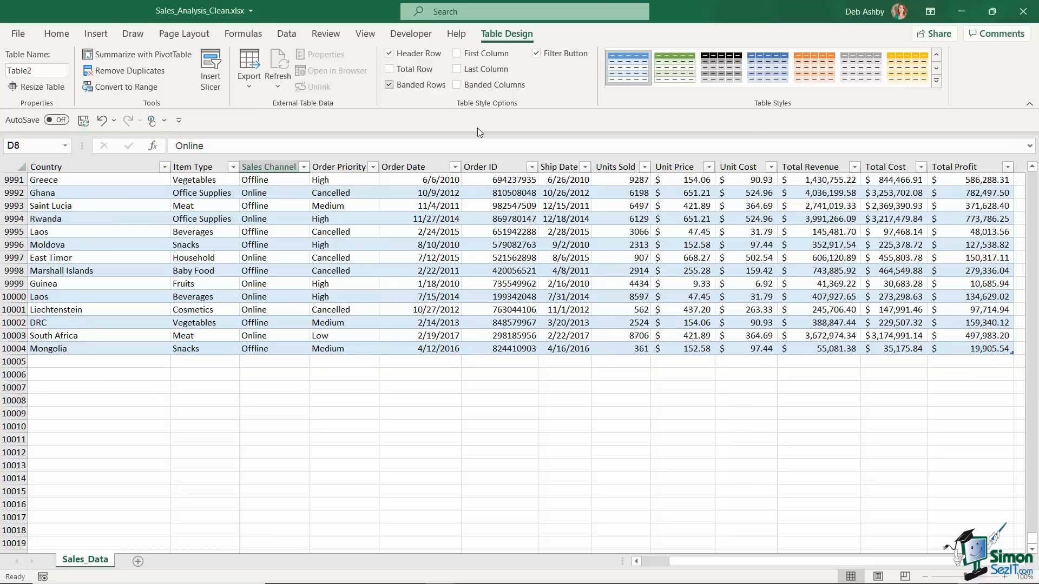
{"action": "left_click", "coordinate": [653, 334]}
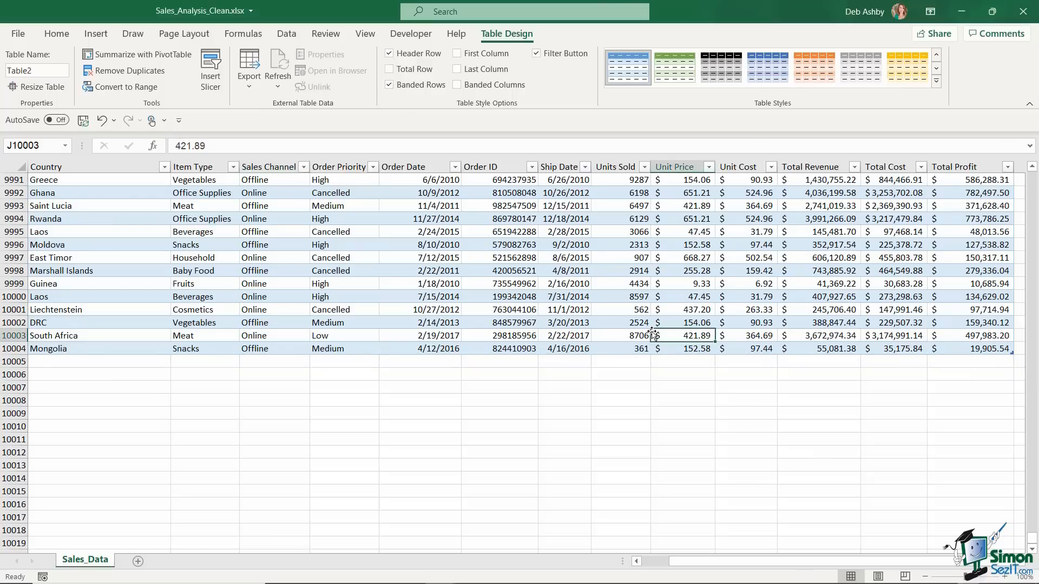
{"action": "key", "text": "ctrl+Up"}
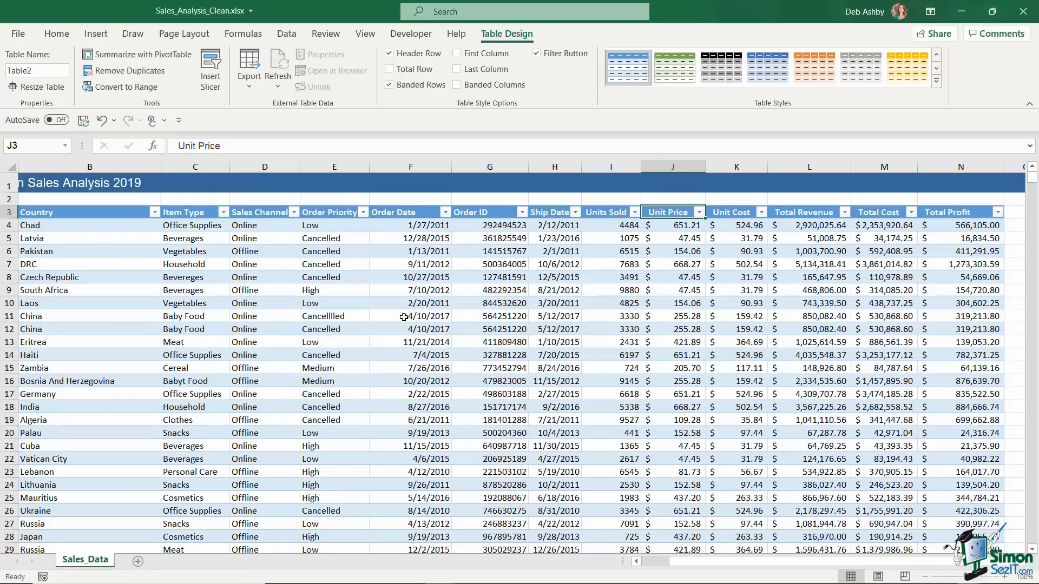
{"action": "left_click", "coordinate": [390, 85]}
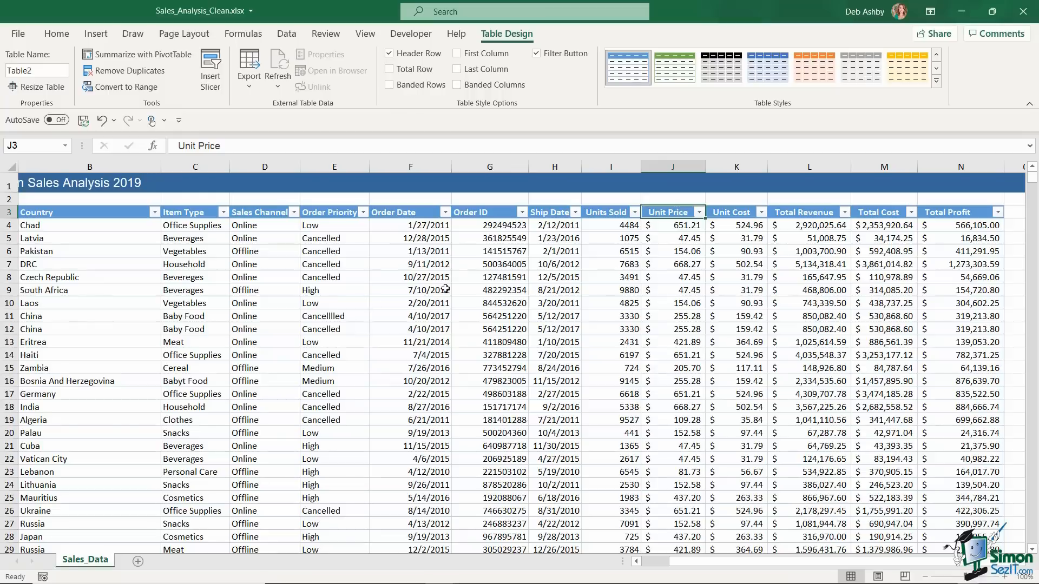
Turn on First Column emphasis for the sales table, check the Region column, and turn it off again
{"action": "left_click", "coordinate": [457, 54]}
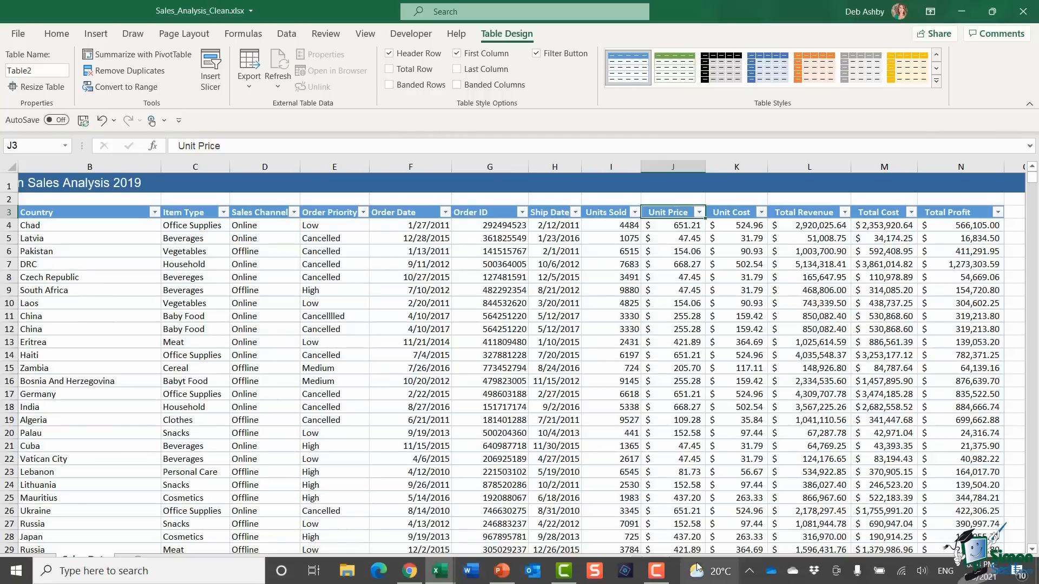
{"action": "scroll", "coordinate": [722, 563], "scroll_direction": "left", "scroll_amount": 3}
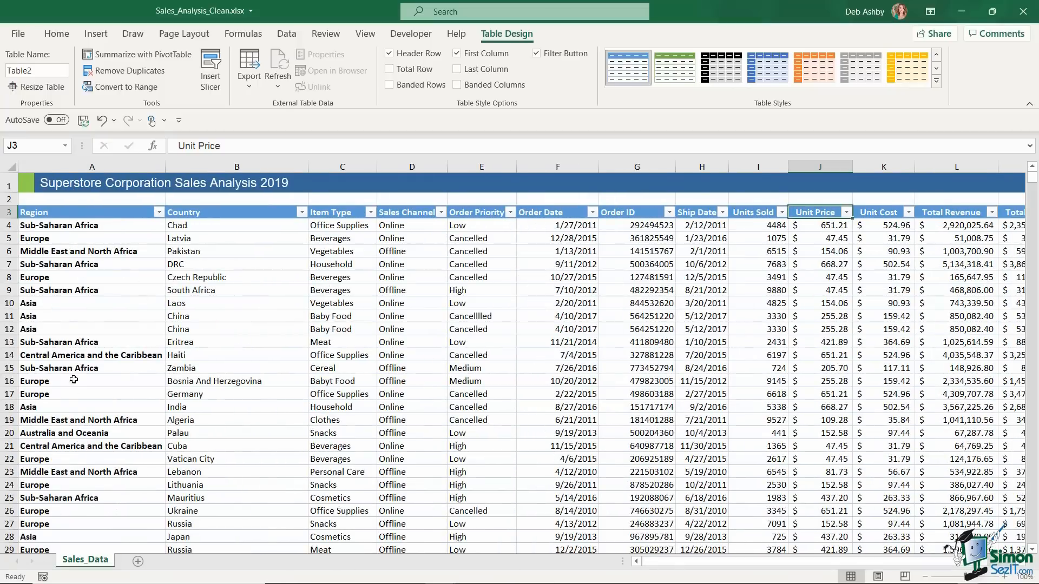
{"action": "left_click", "coordinate": [457, 53]}
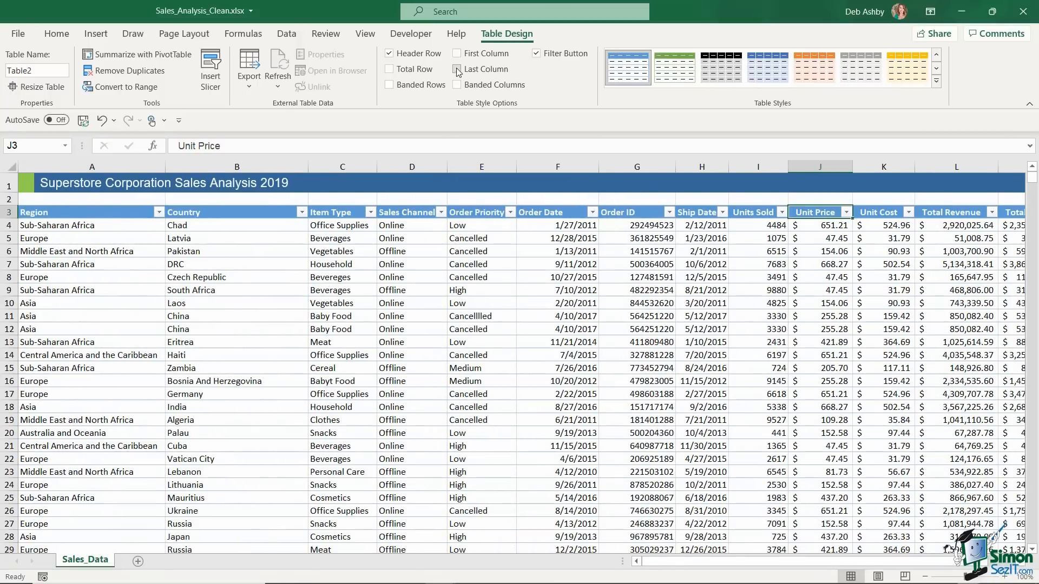
Turn on Last Column emphasis for the sales table and check the Total Profit column
{"action": "left_click", "coordinate": [457, 69]}
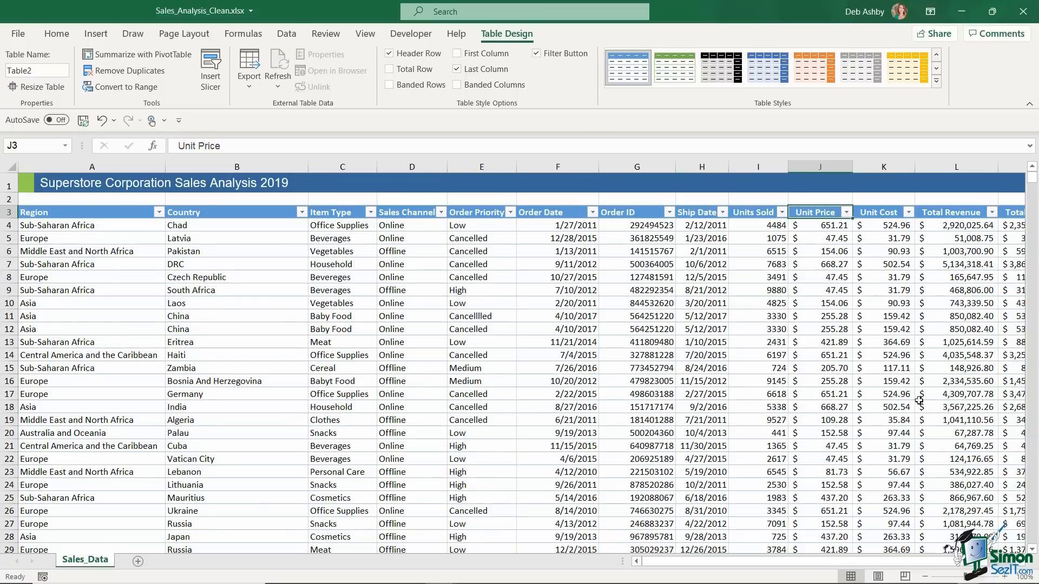
{"action": "left_click_drag", "start_coordinate": [896, 562], "coordinate": [922, 563]}
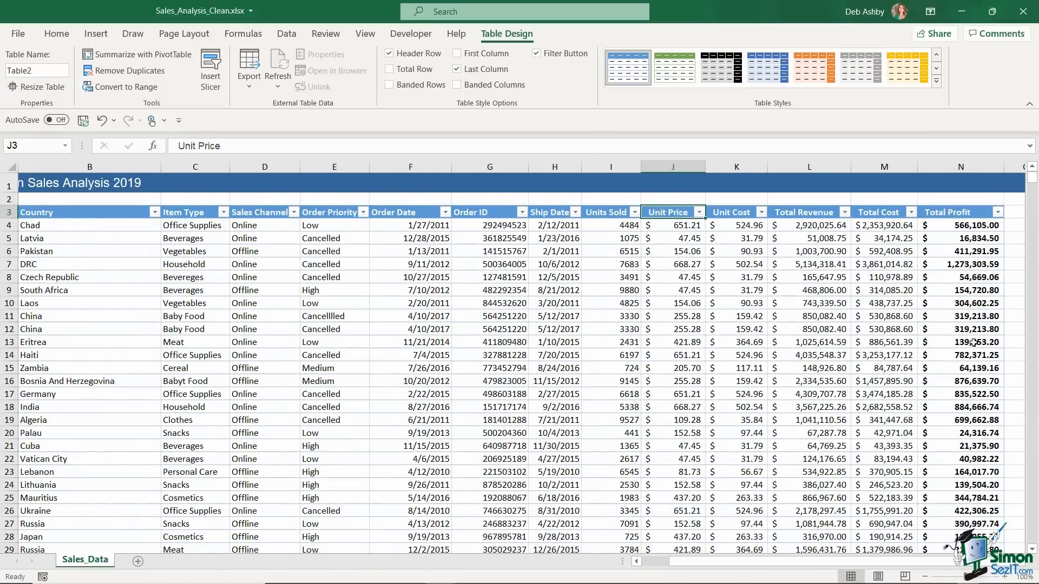
Turn off Last Column emphasis for the sales table, and try banded columns before switching them off again
{"action": "left_click", "coordinate": [457, 69]}
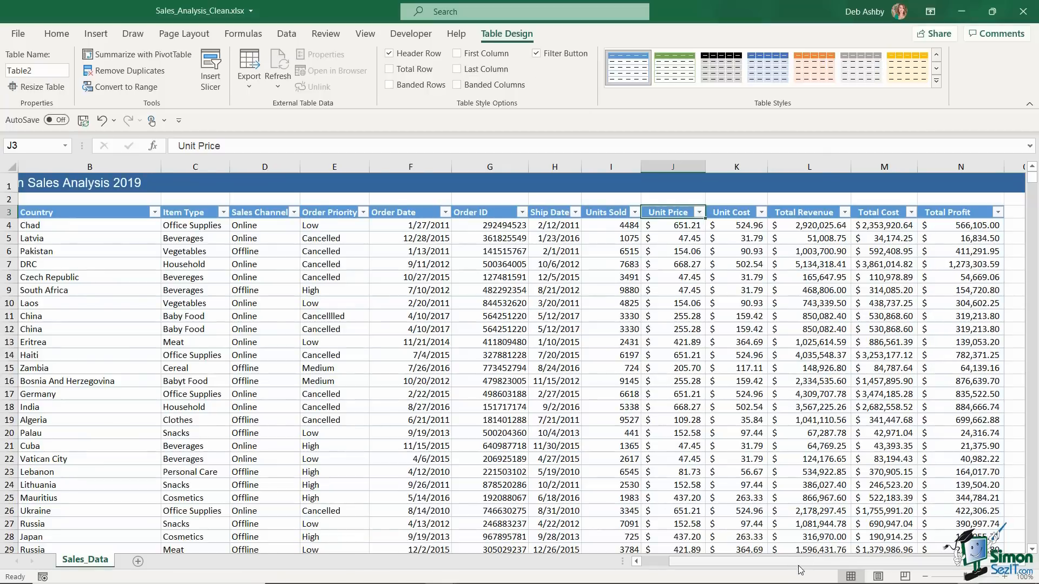
{"action": "scroll", "coordinate": [790, 568], "scroll_direction": "left", "scroll_amount": 2}
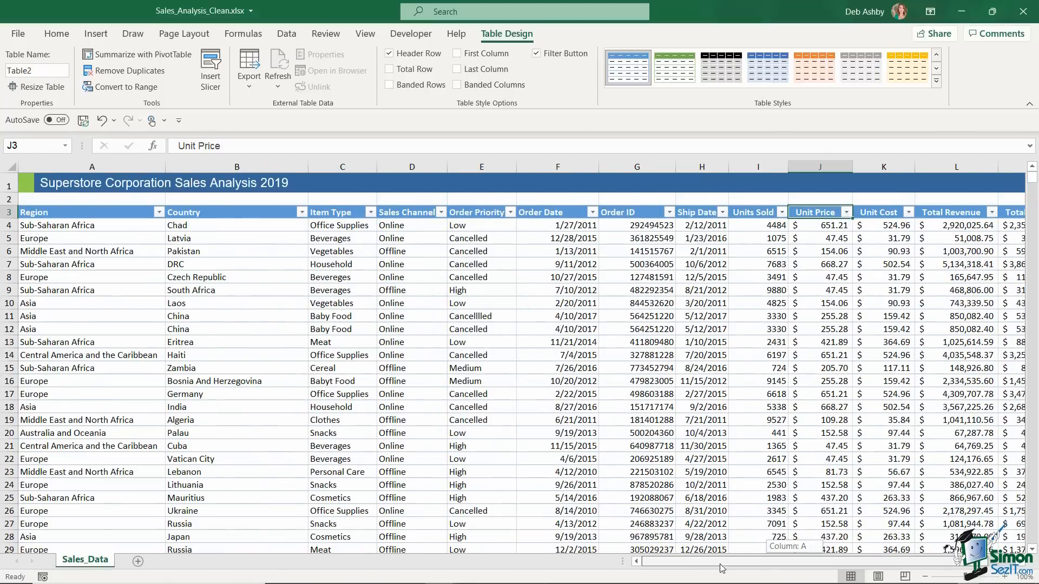
{"action": "left_click", "coordinate": [457, 86]}
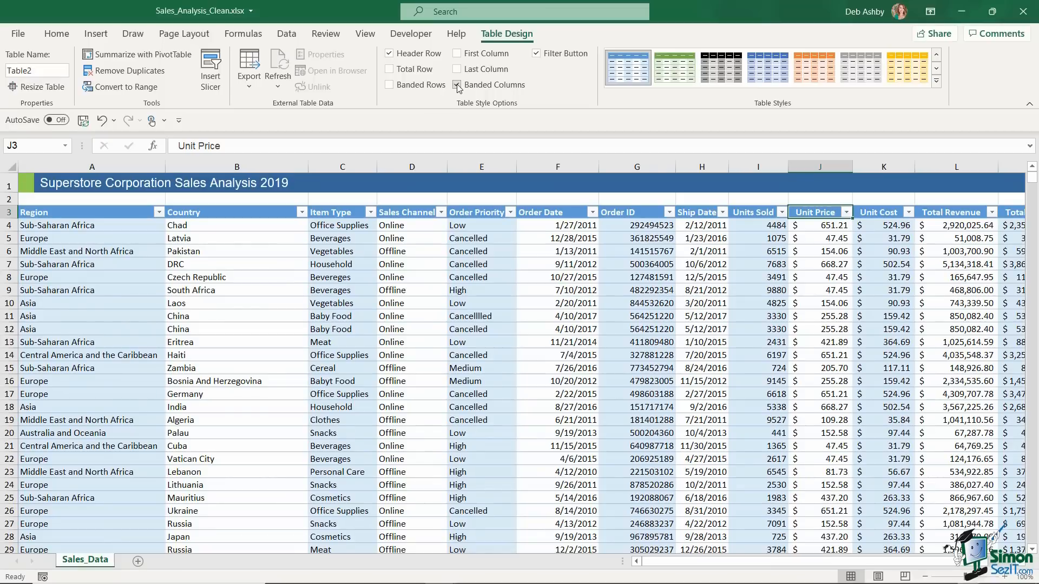
{"action": "left_click", "coordinate": [457, 86]}
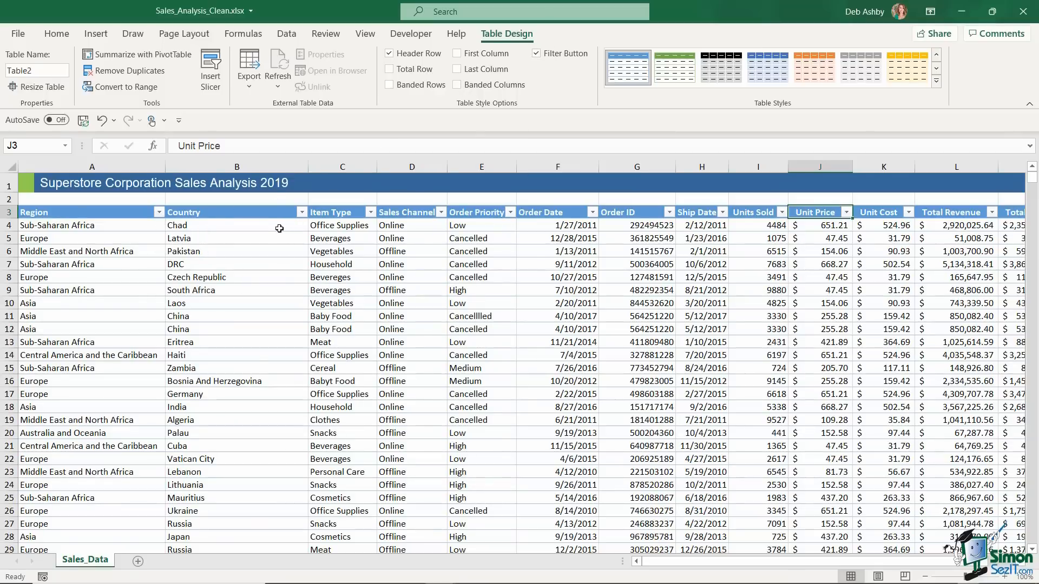
Check the Country column's sort and filter options, and switch the table's filter buttons off and back on
{"action": "left_click", "coordinate": [302, 212]}
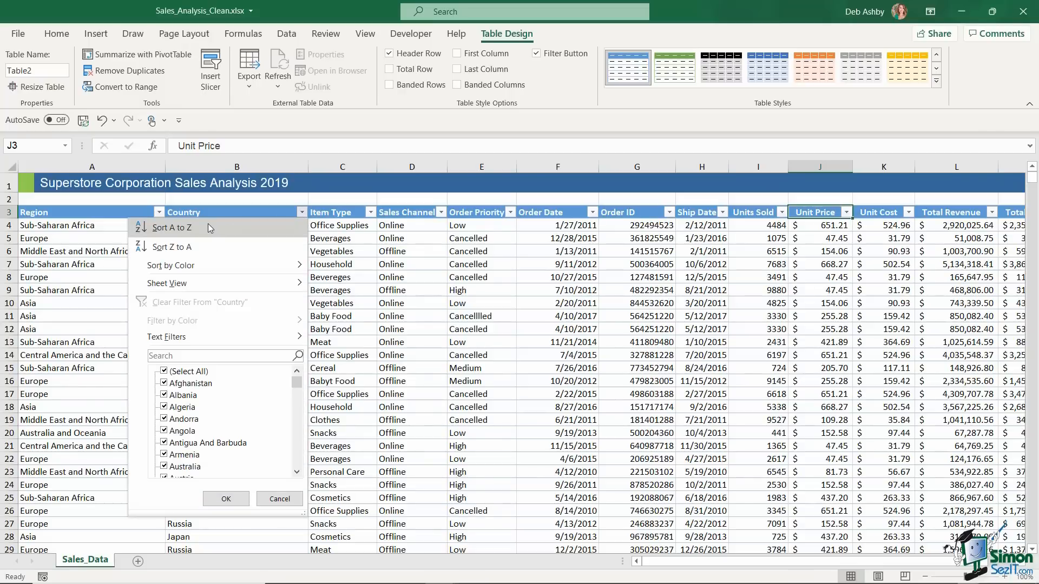
{"action": "mouse_move", "coordinate": [173, 338]}
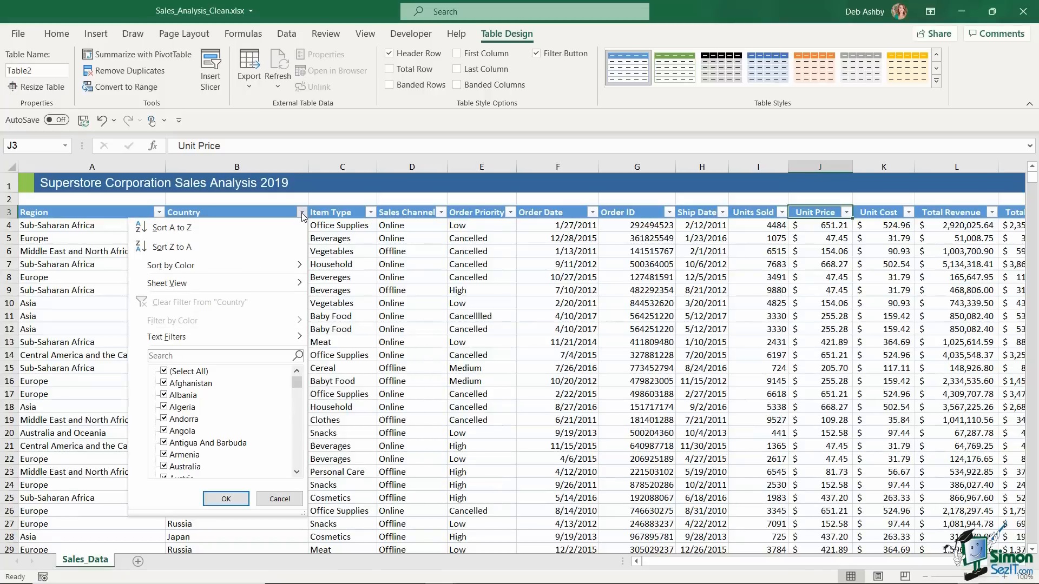
{"action": "left_click", "coordinate": [331, 231]}
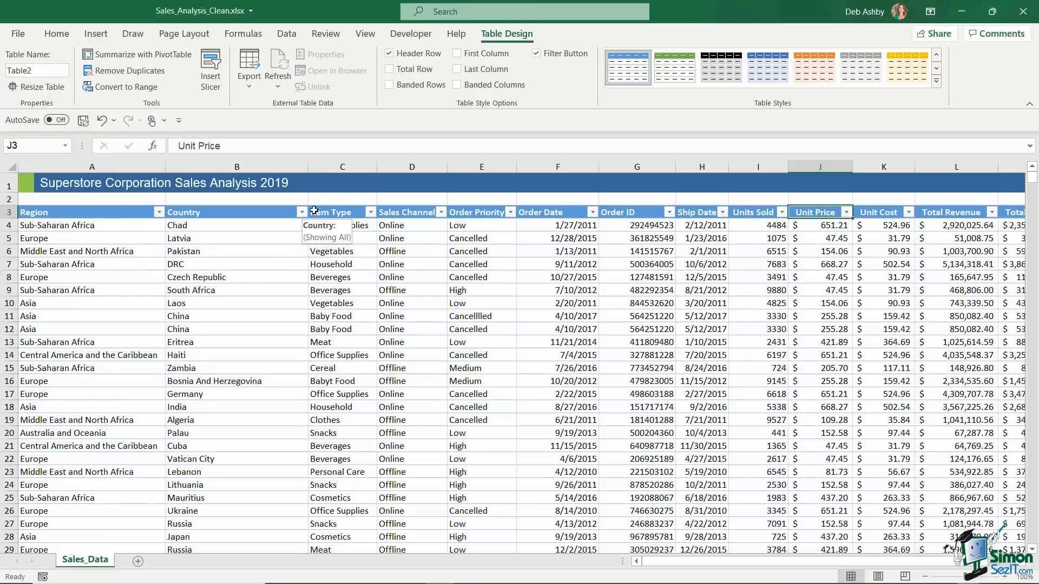
{"action": "left_click", "coordinate": [536, 53]}
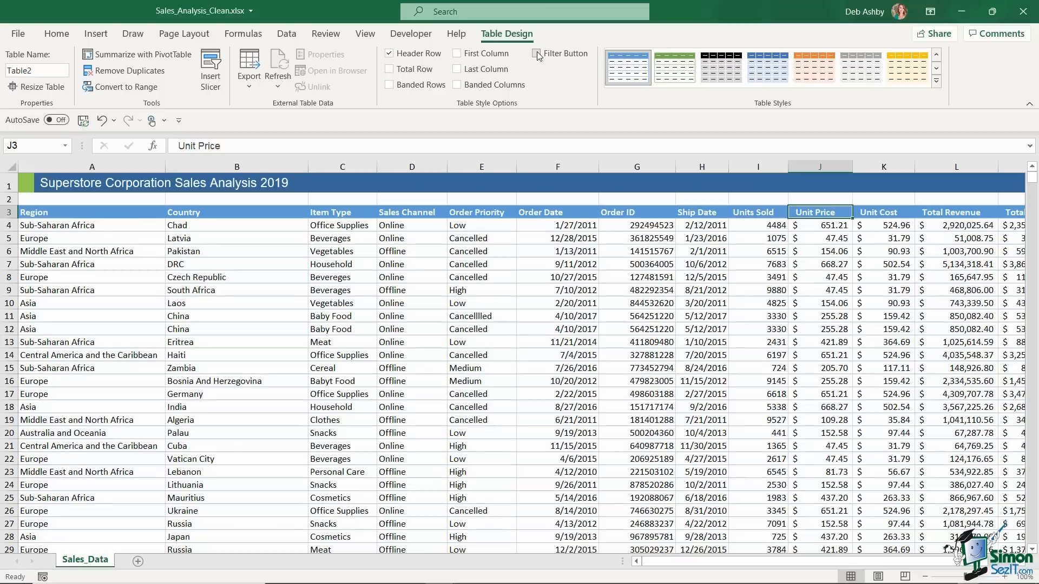
{"action": "left_click", "coordinate": [537, 54]}
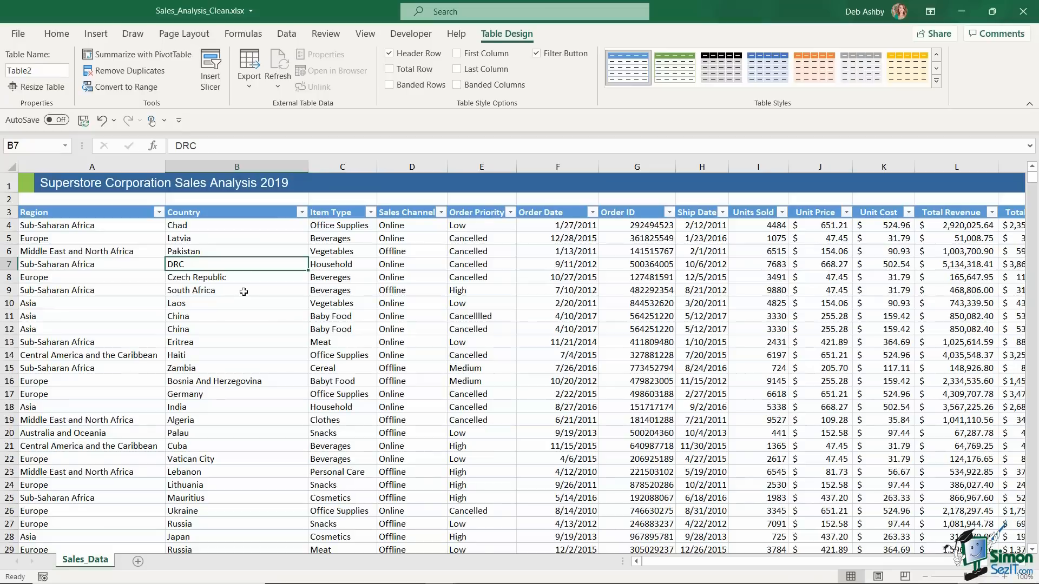
Rename the table as Sales_Data
{"action": "left_click", "coordinate": [42, 72]}
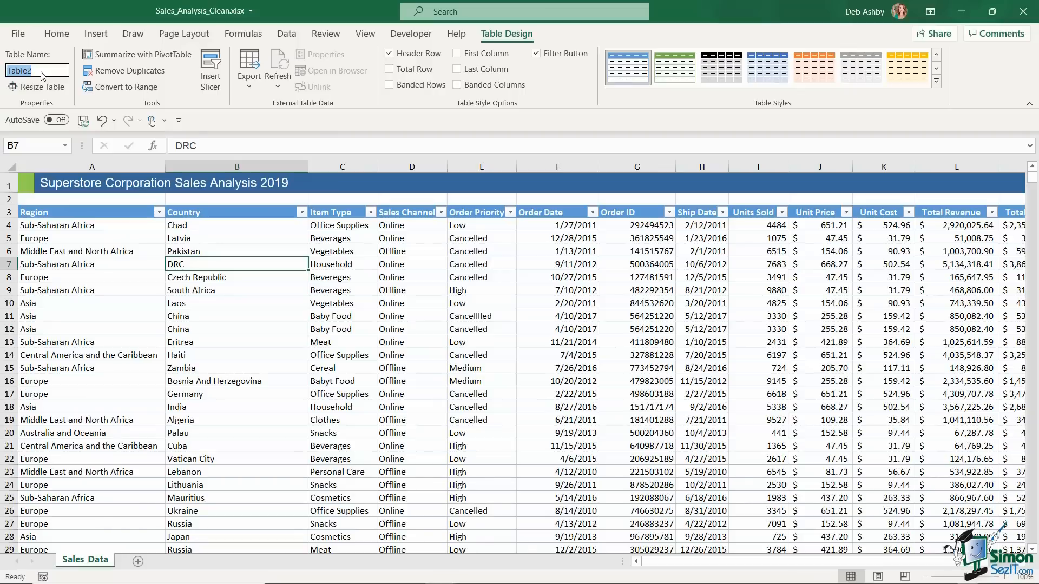
{"action": "type", "text": "Sales_Data"}
{"action": "key", "text": "Return"}
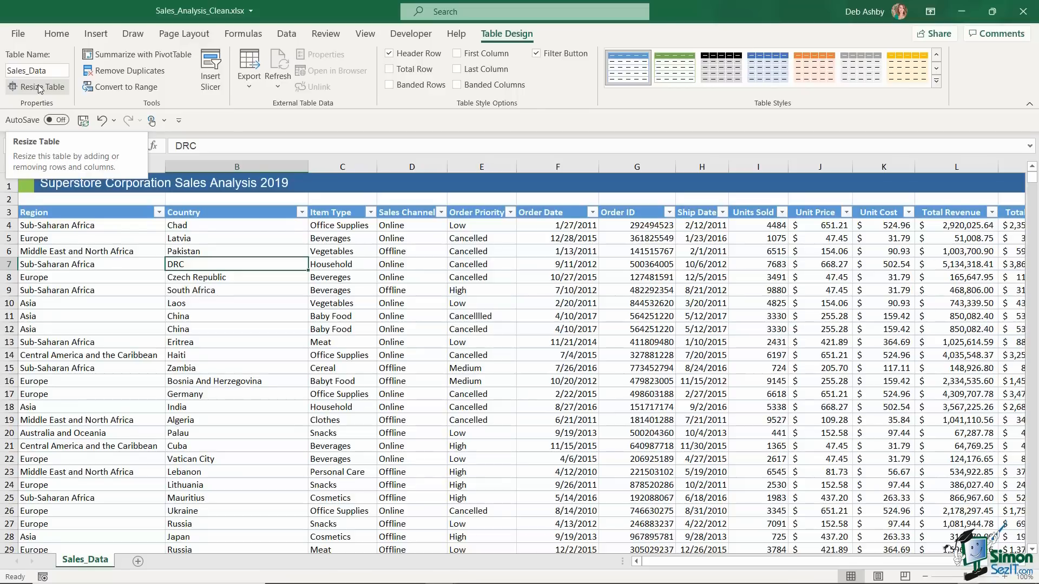
{"action": "left_click", "coordinate": [474, 288]}
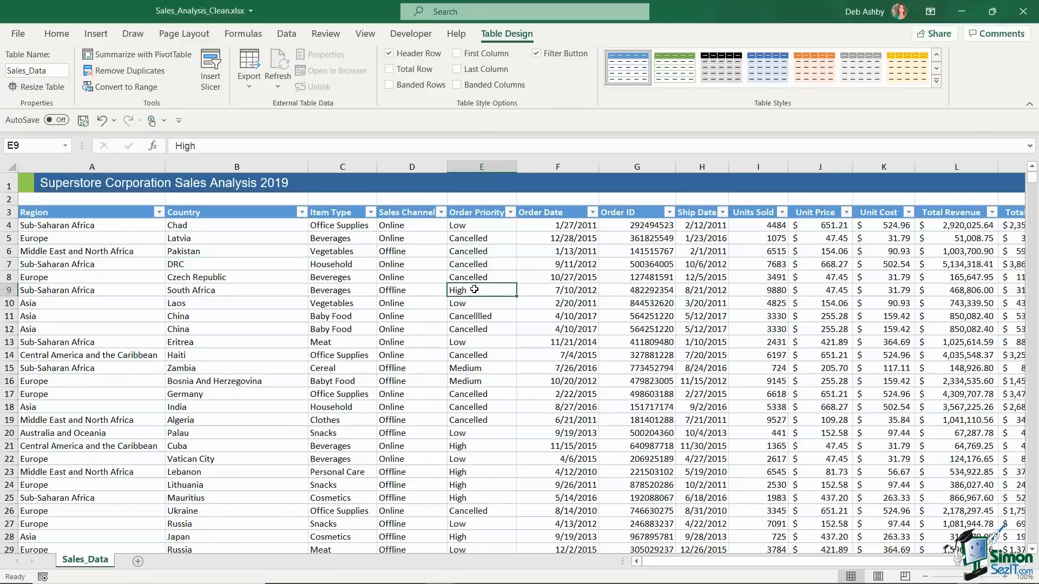
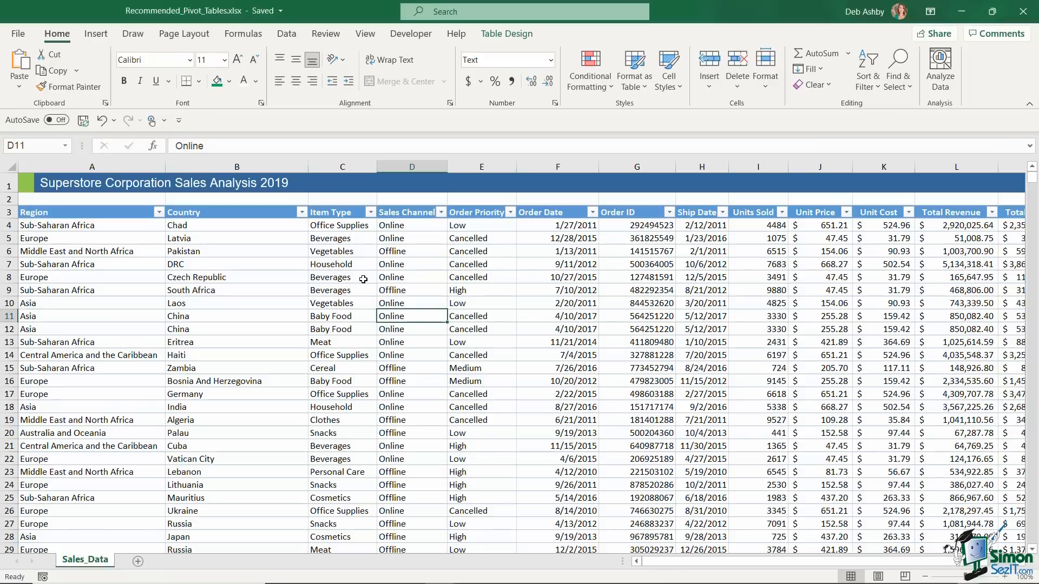
Open the recommended PivotTables for the sales table in Recommended_Pivot_Tables.xlsx and widen the dialog to show the full preview
{"action": "left_click", "coordinate": [361, 280]}
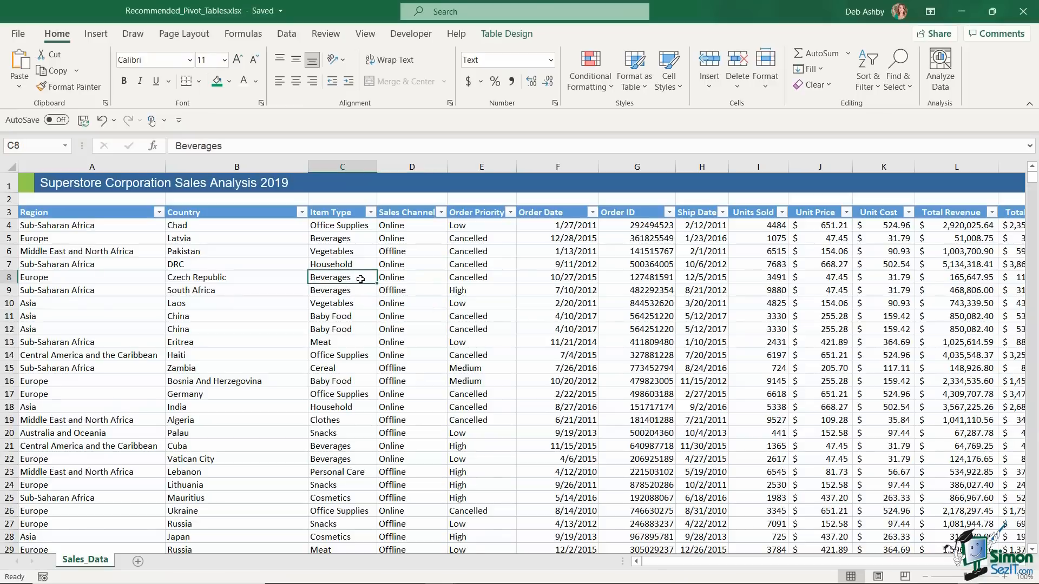
{"action": "left_click", "coordinate": [101, 38]}
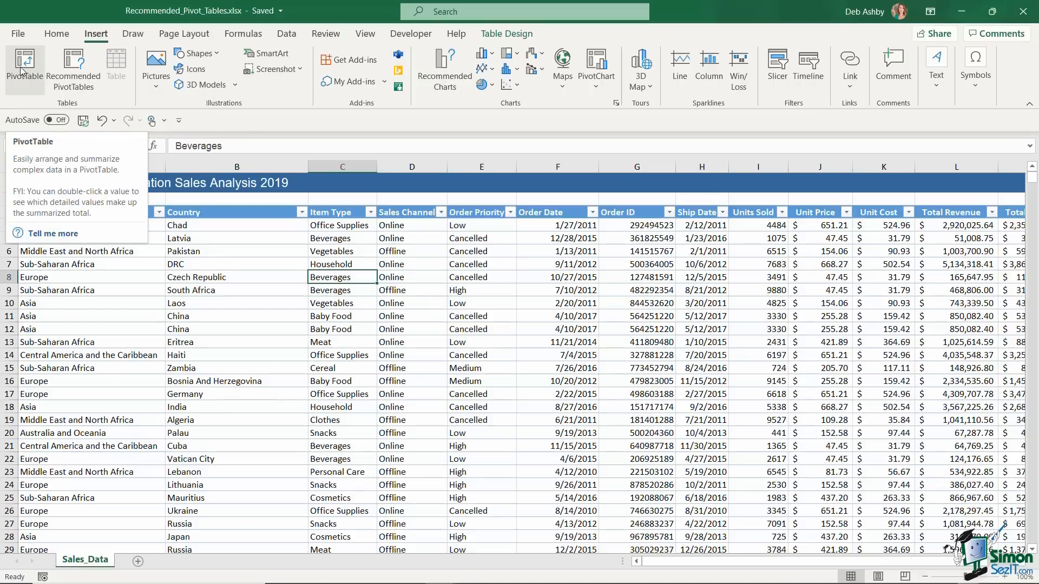
{"action": "left_click", "coordinate": [74, 71]}
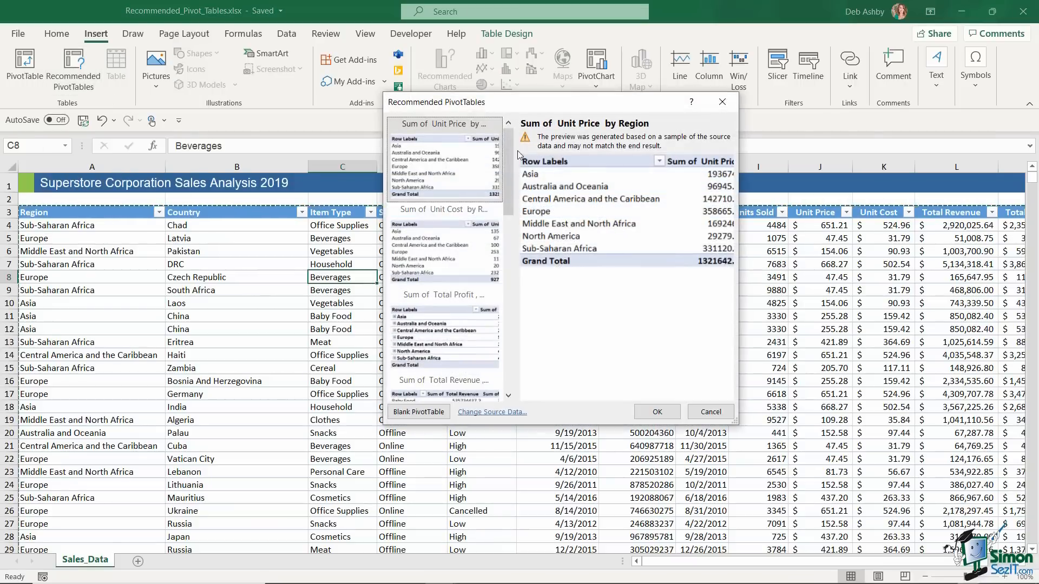
{"action": "left_click_drag", "start_coordinate": [561, 106], "coordinate": [426, 107]}
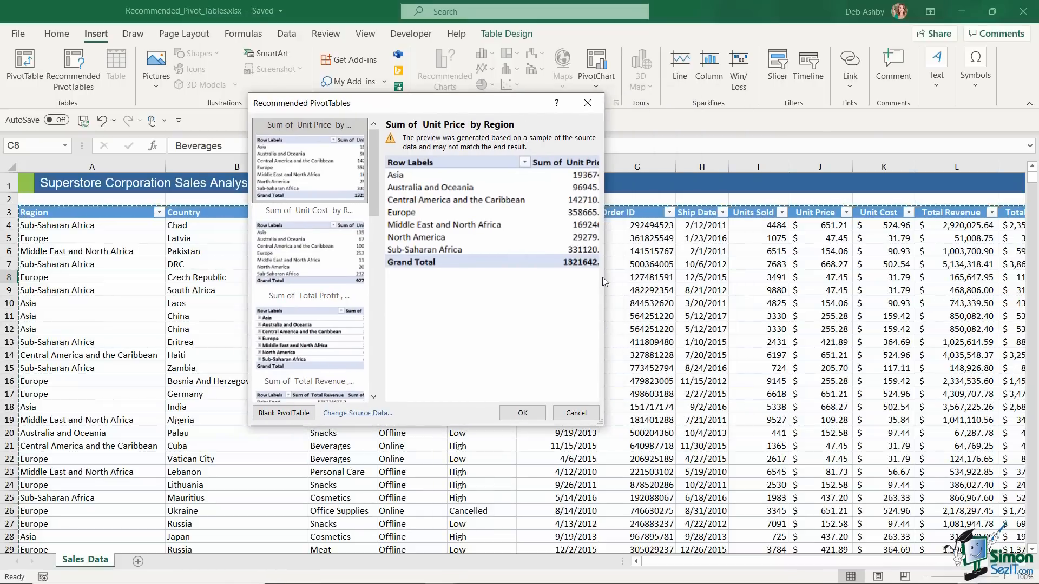
{"action": "left_click_drag", "start_coordinate": [605, 280], "coordinate": [783, 276]}
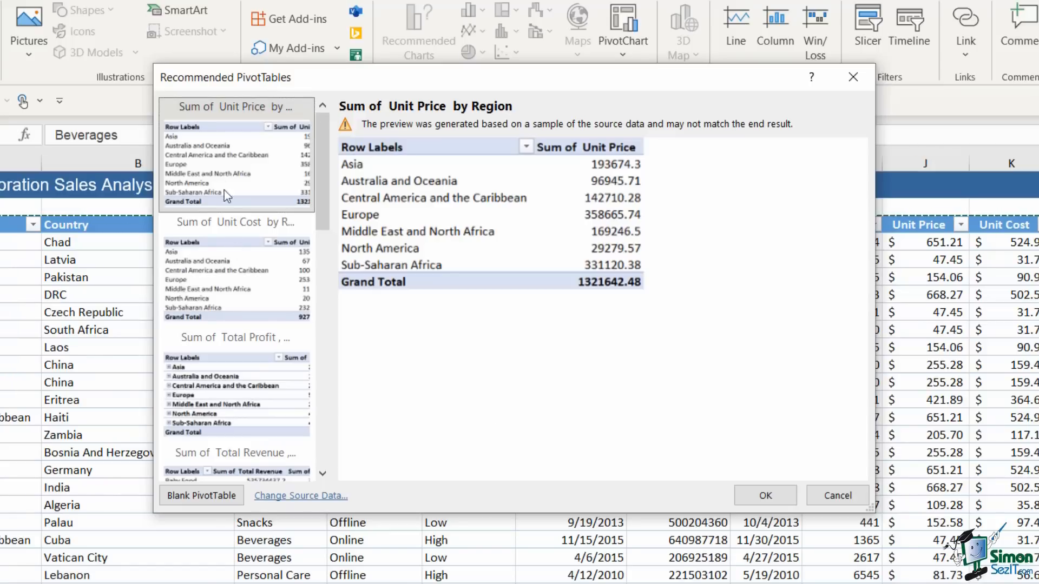
Browse the recommended PivotTables and preview the region layouts for Unit Price, Unit Cost and Total Profit
{"action": "scroll", "coordinate": [323, 162], "scroll_direction": "down", "scroll_amount": 3}
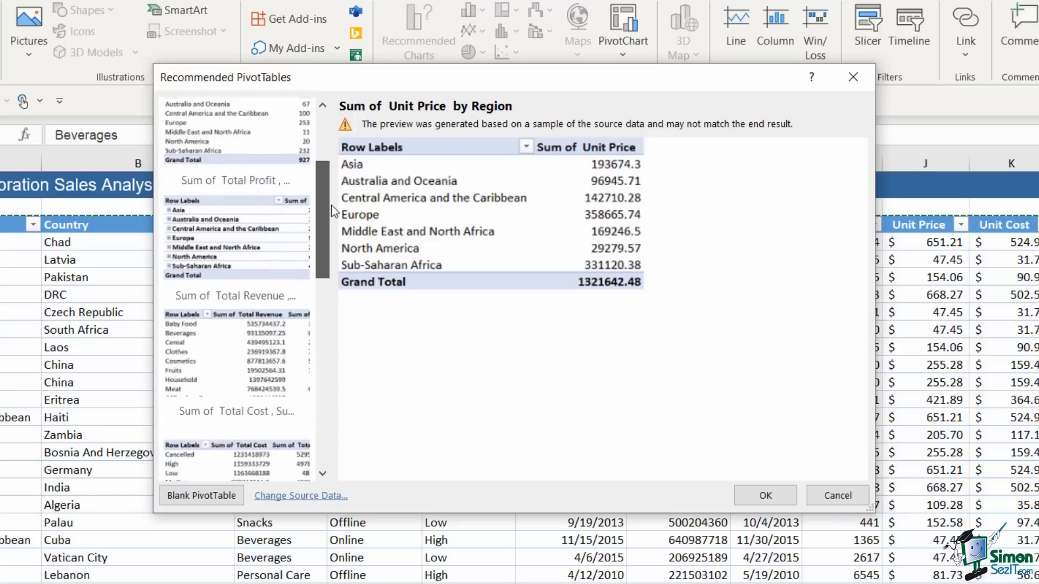
{"action": "scroll", "coordinate": [322, 162], "scroll_direction": "up", "scroll_amount": 3}
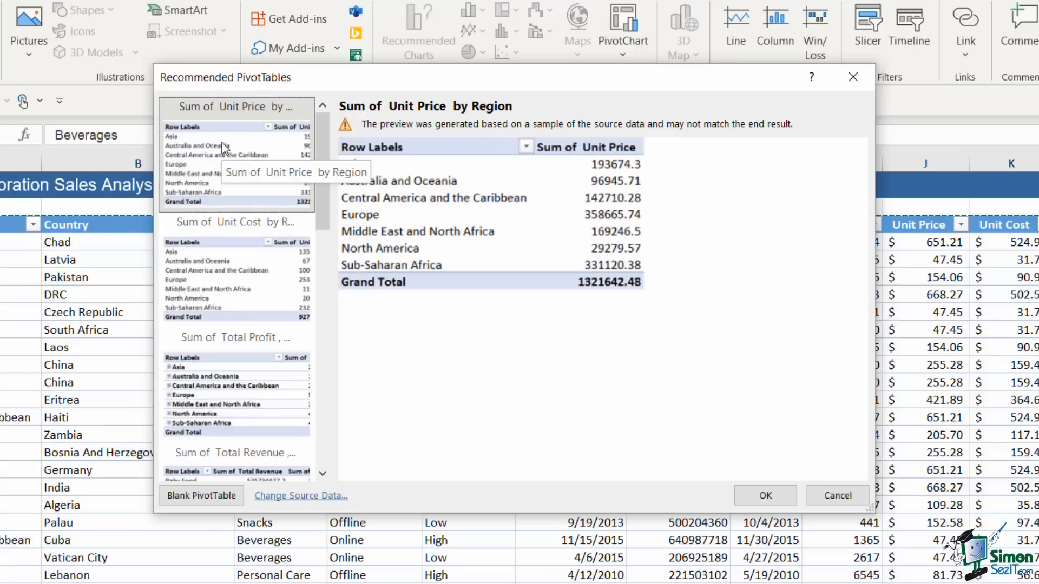
{"action": "mouse_move", "coordinate": [323, 131]}
{"action": "left_mouse_down"}
{"action": "mouse_move", "coordinate": [329, 331]}
{"action": "mouse_move", "coordinate": [339, 123]}
{"action": "left_mouse_up"}
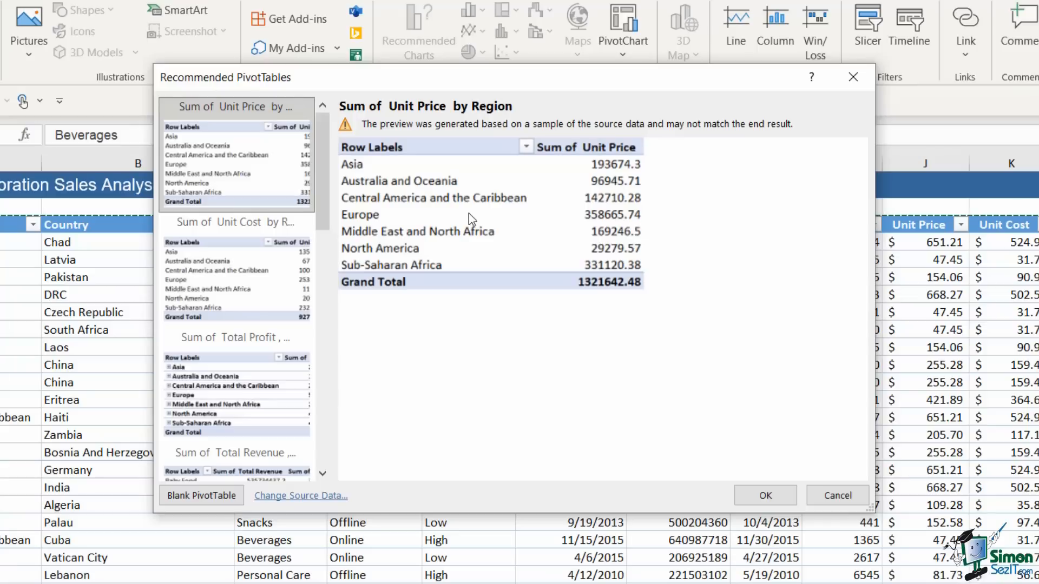
{"action": "left_click", "coordinate": [228, 277]}
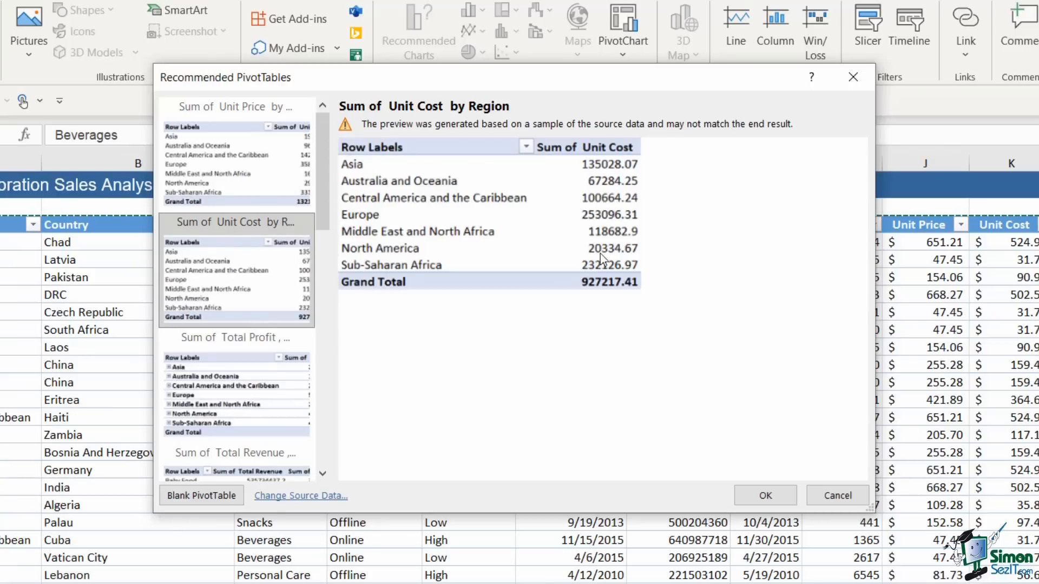
{"action": "left_click", "coordinate": [219, 392]}
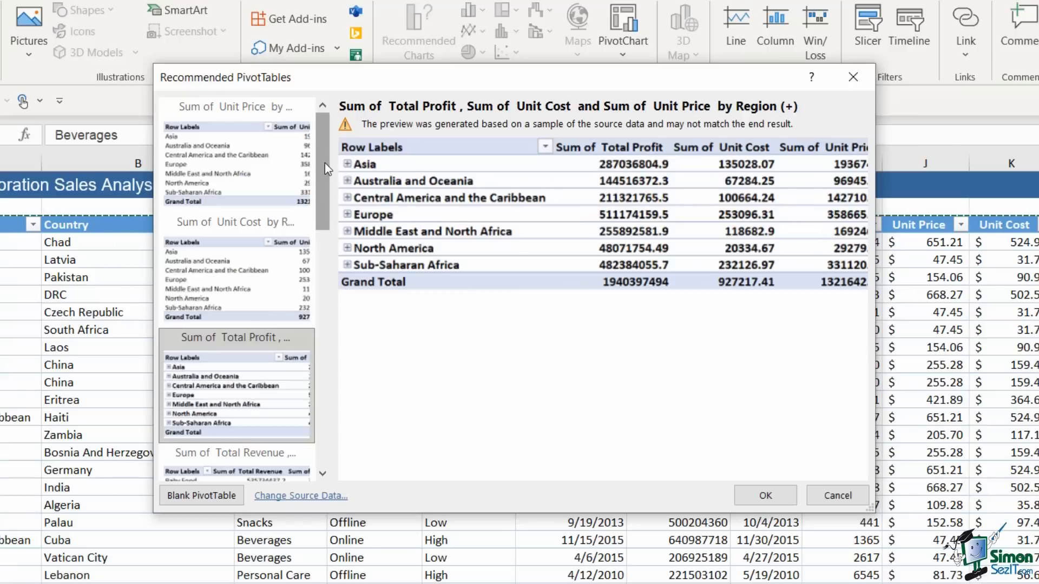
Preview the recommended PivotTables for Total Revenue by Item Type, and for Total Cost and Unit Cost by Order Priority
{"action": "left_click_drag", "start_coordinate": [324, 163], "coordinate": [315, 246]}
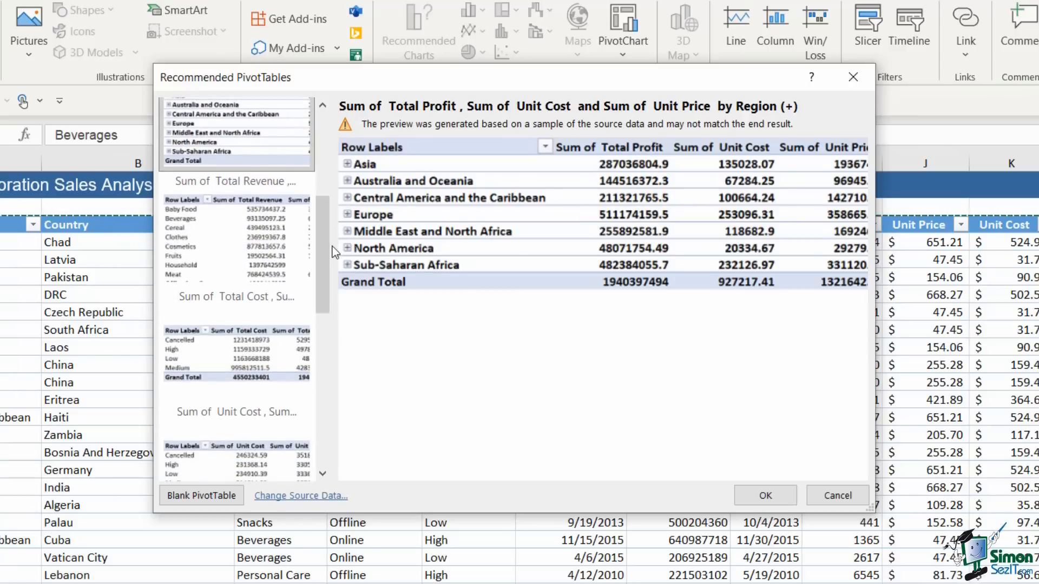
{"action": "left_click", "coordinate": [195, 248]}
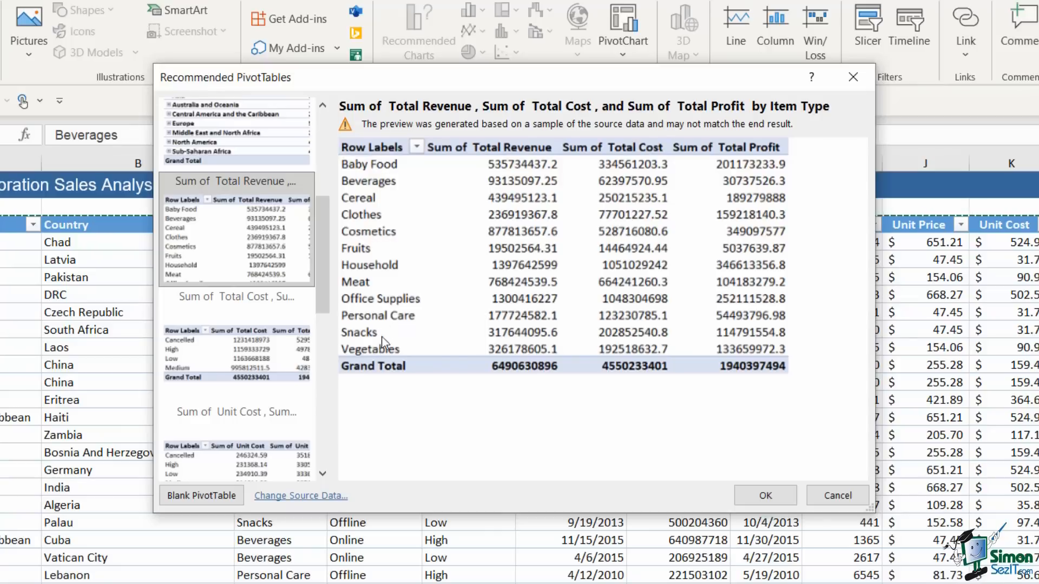
{"action": "left_click_drag", "start_coordinate": [405, 82], "coordinate": [598, 120]}
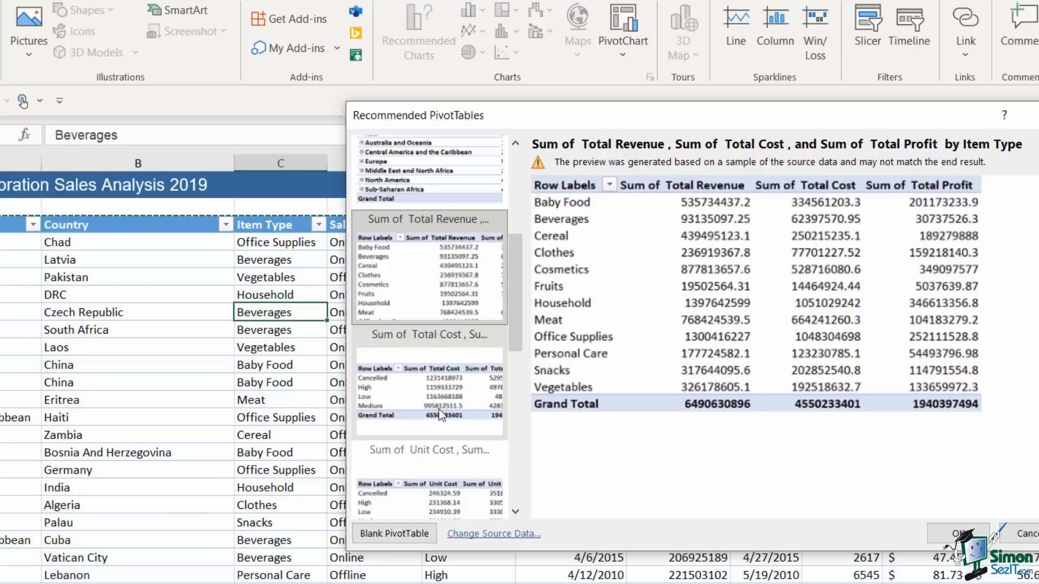
{"action": "left_click", "coordinate": [429, 395]}
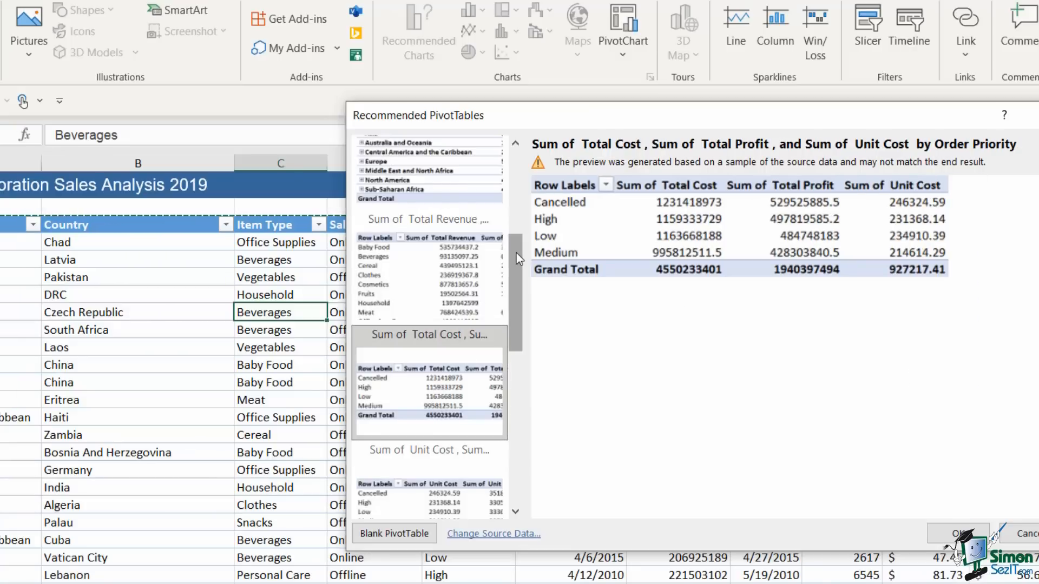
{"action": "left_click_drag", "start_coordinate": [516, 253], "coordinate": [523, 306]}
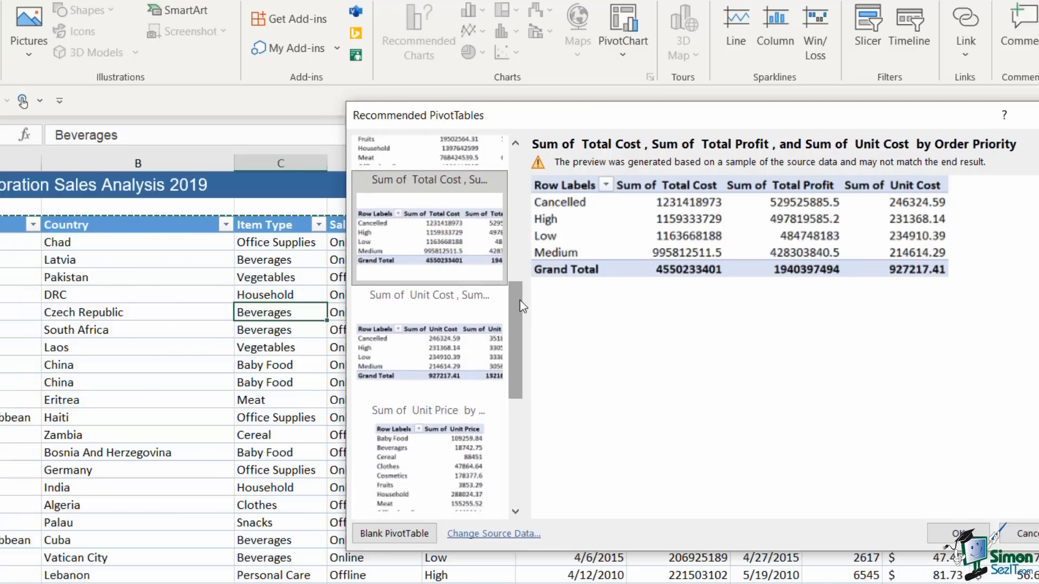
{"action": "left_click", "coordinate": [420, 351]}
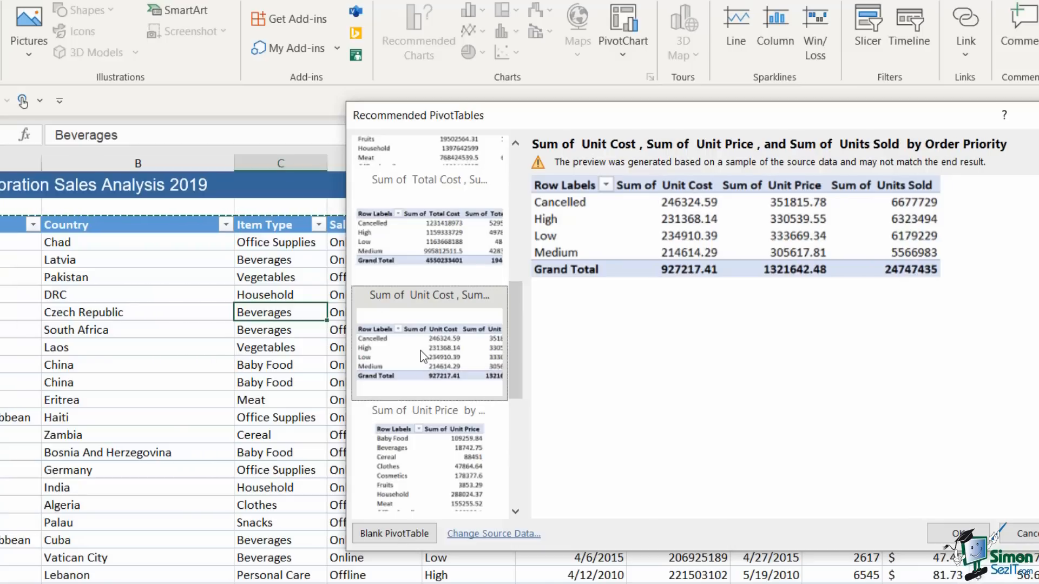
Insert the recommended PivotTable Sum of Unit Price by Item Type
{"action": "left_click", "coordinate": [410, 458]}
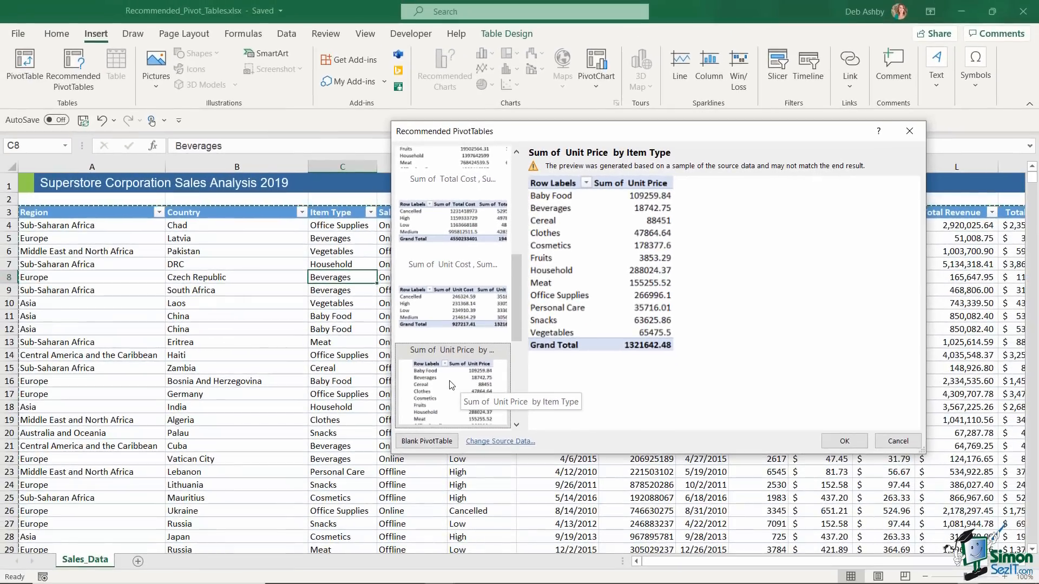
{"action": "left_click", "coordinate": [846, 441]}
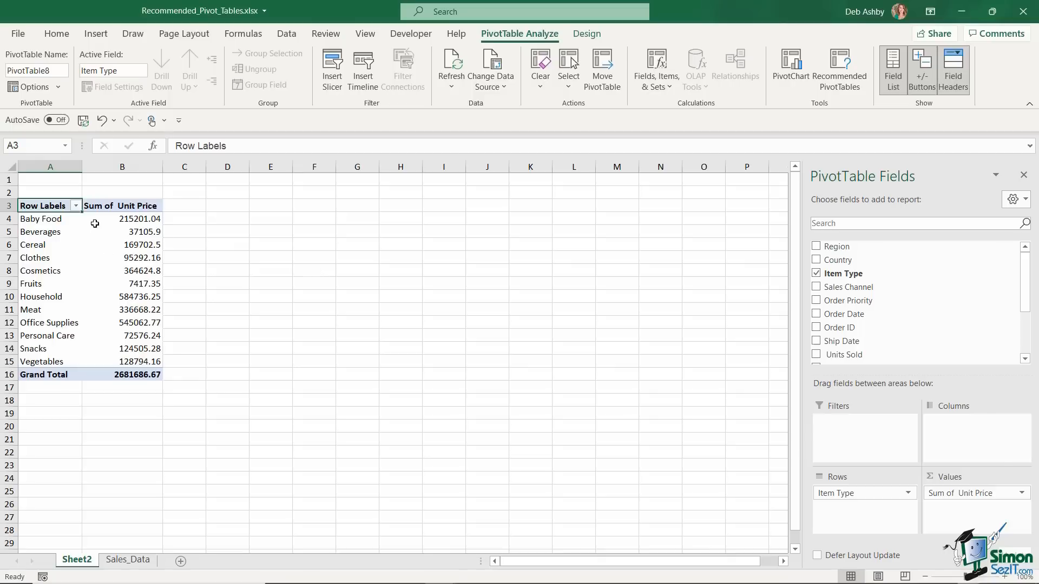
{"action": "mouse_move", "coordinate": [125, 258]}
Delete the new worksheet containing the Unit Price by Item Type PivotTable
{"action": "right_click", "coordinate": [79, 560]}
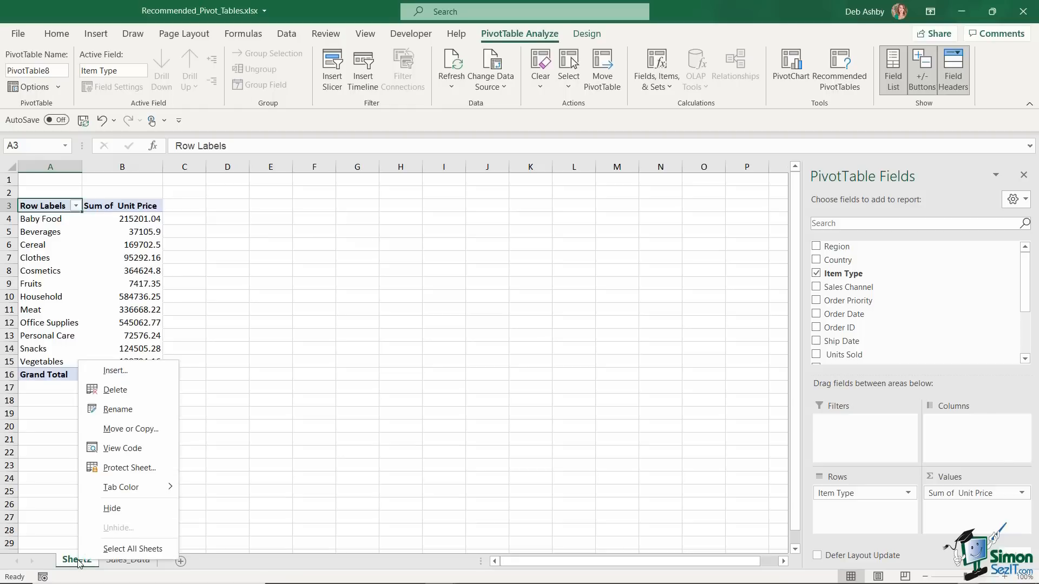
{"action": "left_click", "coordinate": [133, 390]}
{"action": "left_click", "coordinate": [497, 335]}
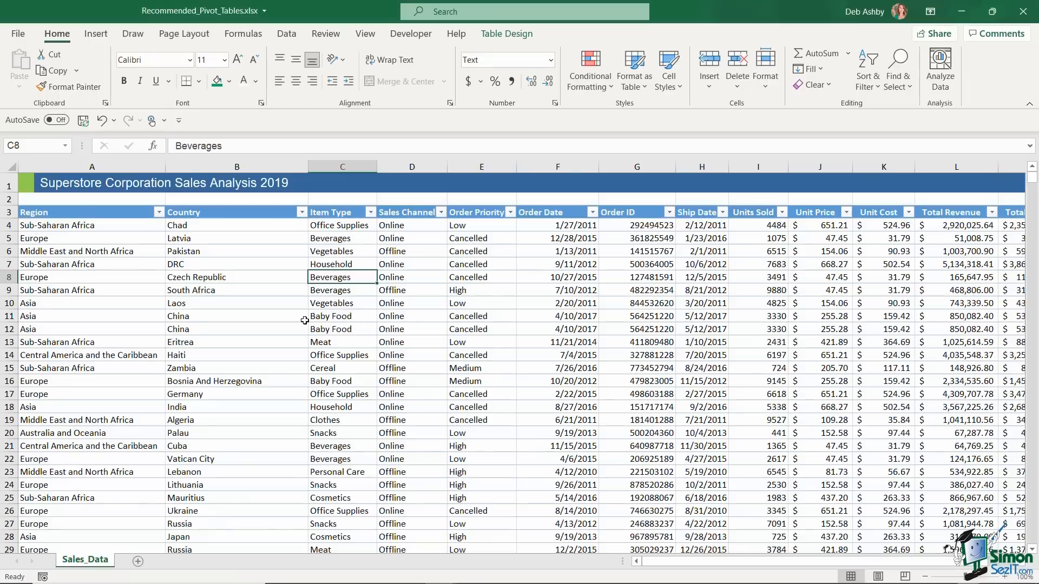
Widen the Recommended PivotTables dialog for the sales table and choose a blank PivotTable instead of a suggested layout
{"action": "left_click", "coordinate": [93, 34]}
{"action": "left_click", "coordinate": [73, 69]}
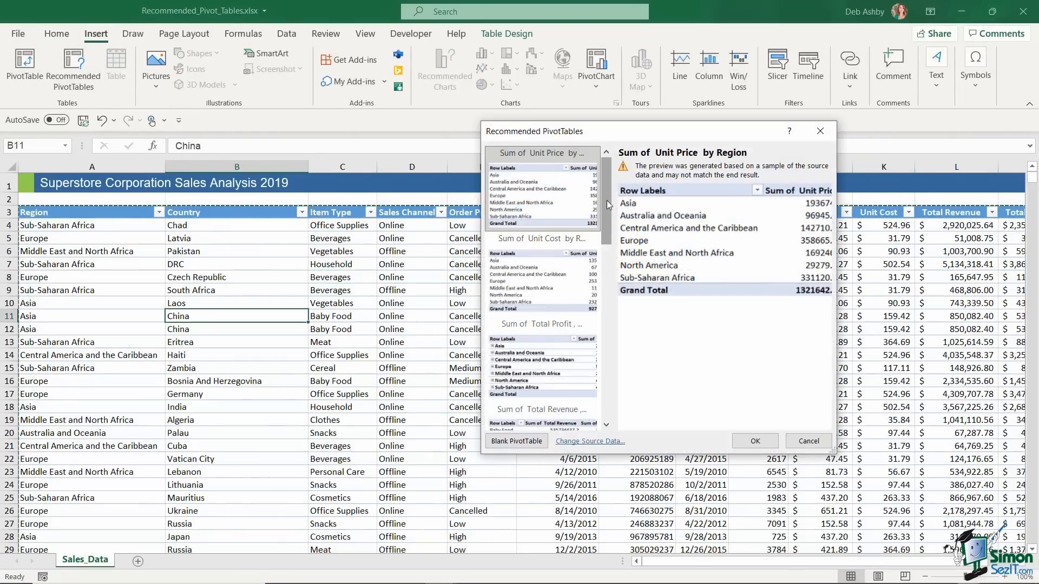
{"action": "left_click_drag", "start_coordinate": [587, 132], "coordinate": [411, 113]}
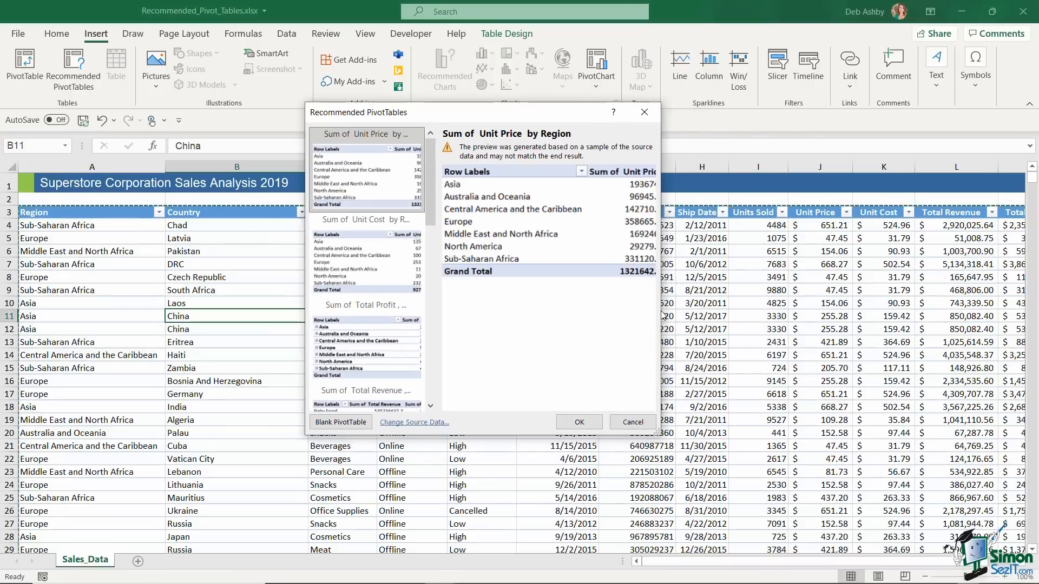
{"action": "left_click_drag", "start_coordinate": [661, 315], "coordinate": [882, 315]}
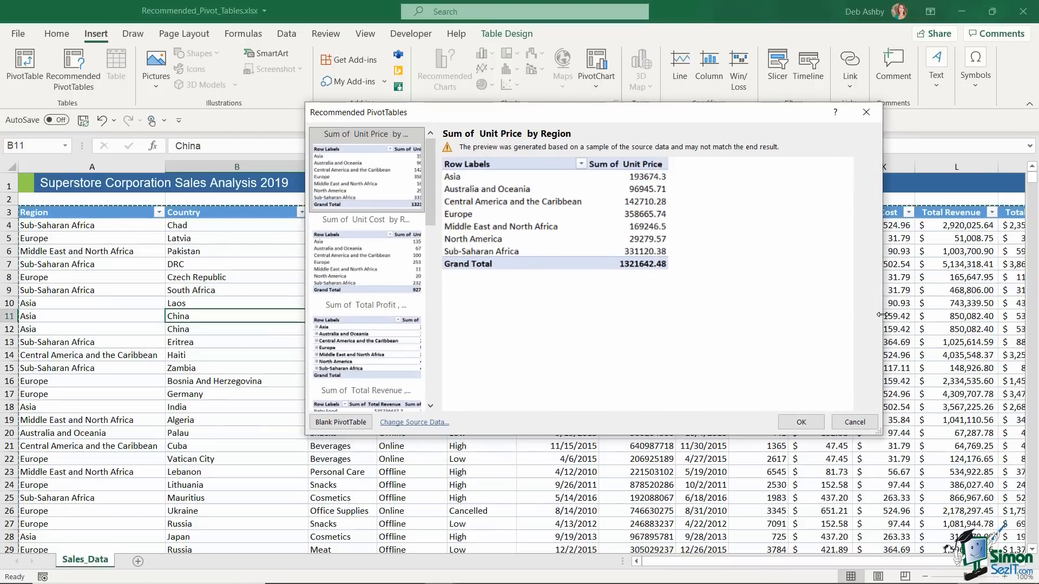
{"action": "left_click", "coordinate": [346, 424]}
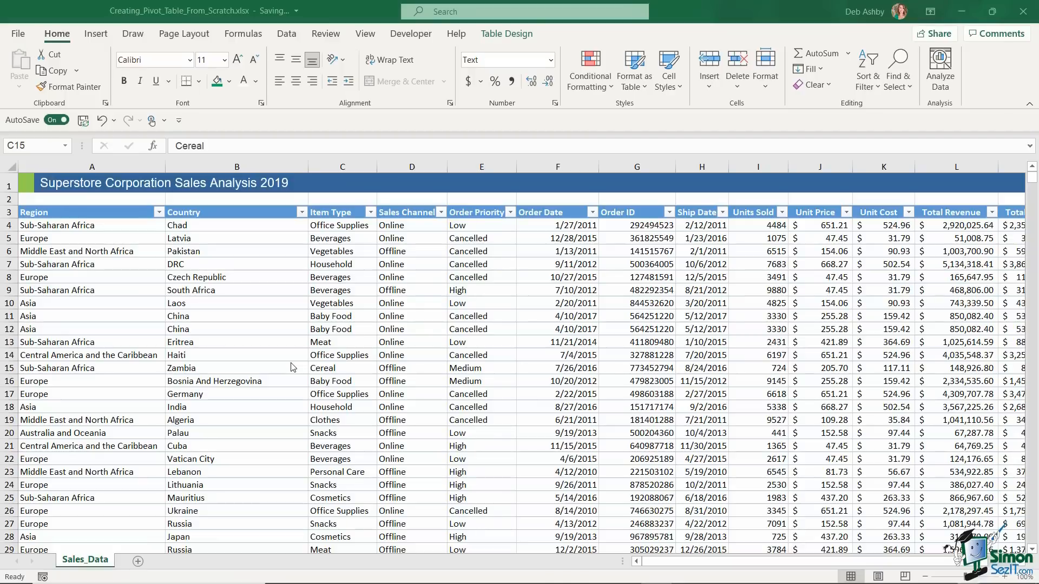
Start creating a PivotTable from scratch with the Sales_Data table as its source
{"action": "left_click", "coordinate": [332, 290]}
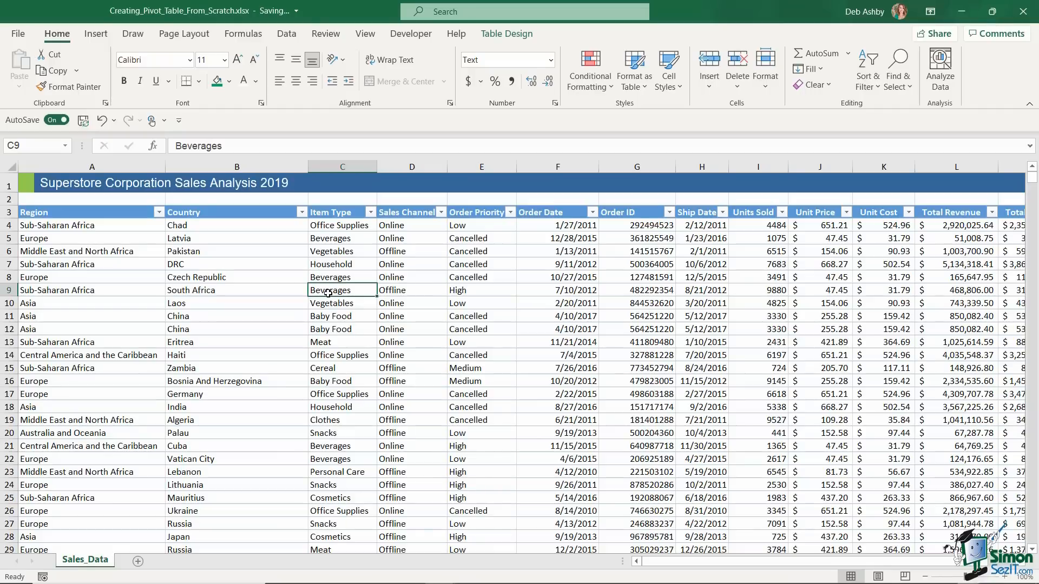
{"action": "left_click", "coordinate": [92, 37]}
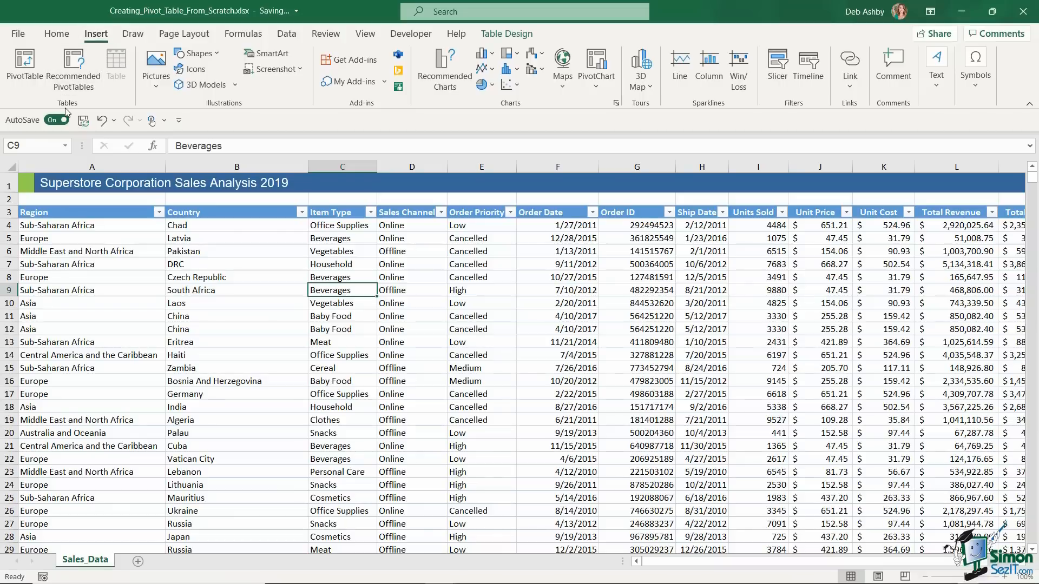
{"action": "left_click", "coordinate": [23, 79]}
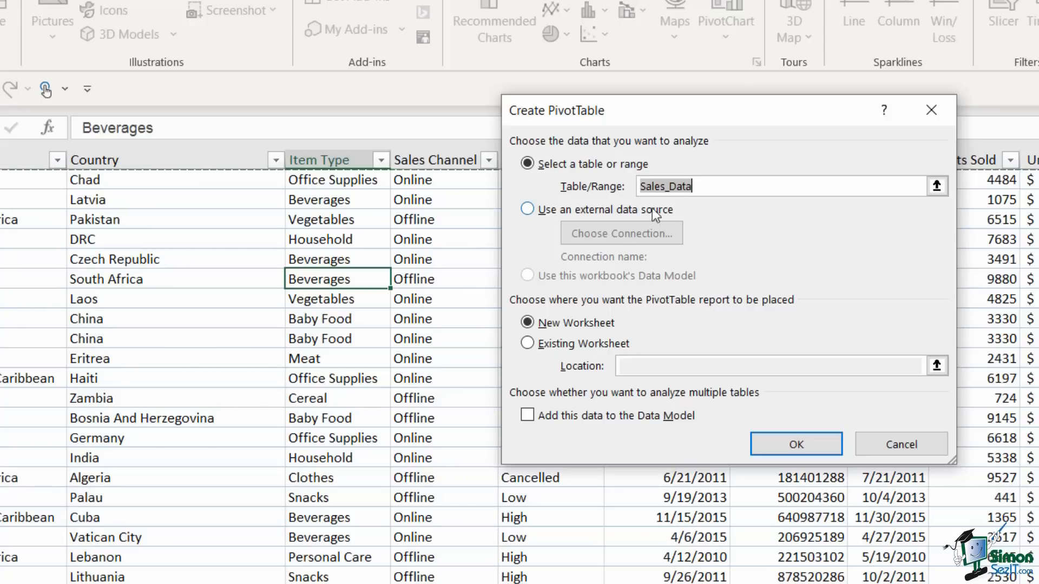
{"action": "left_click", "coordinate": [700, 189]}
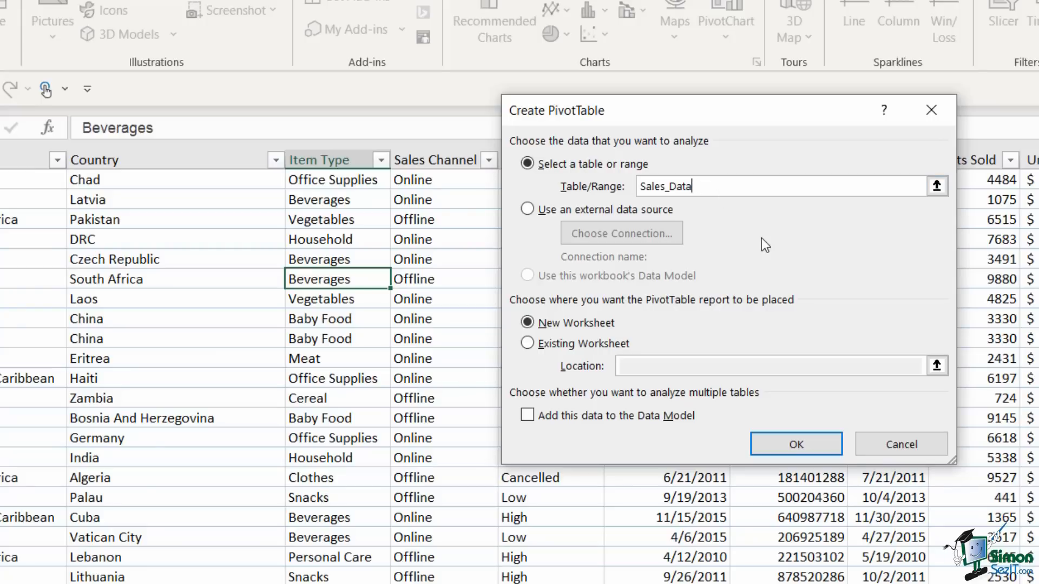
Check the existing connections and data source files for an external source, and return the PivotTable source to the Sales_Data table
{"action": "left_click", "coordinate": [530, 211]}
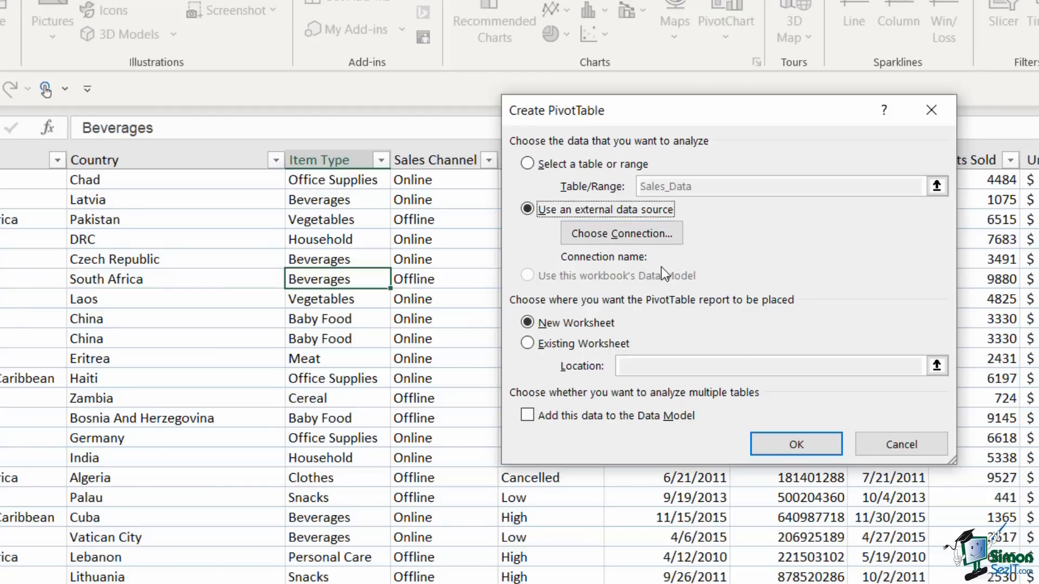
{"action": "left_click", "coordinate": [610, 235]}
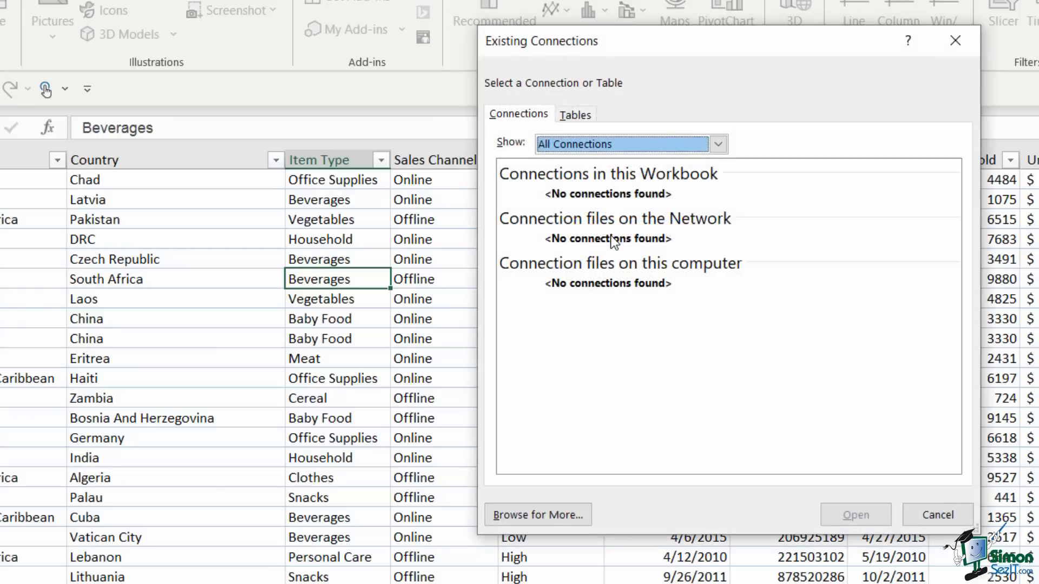
{"action": "left_click", "coordinate": [545, 514]}
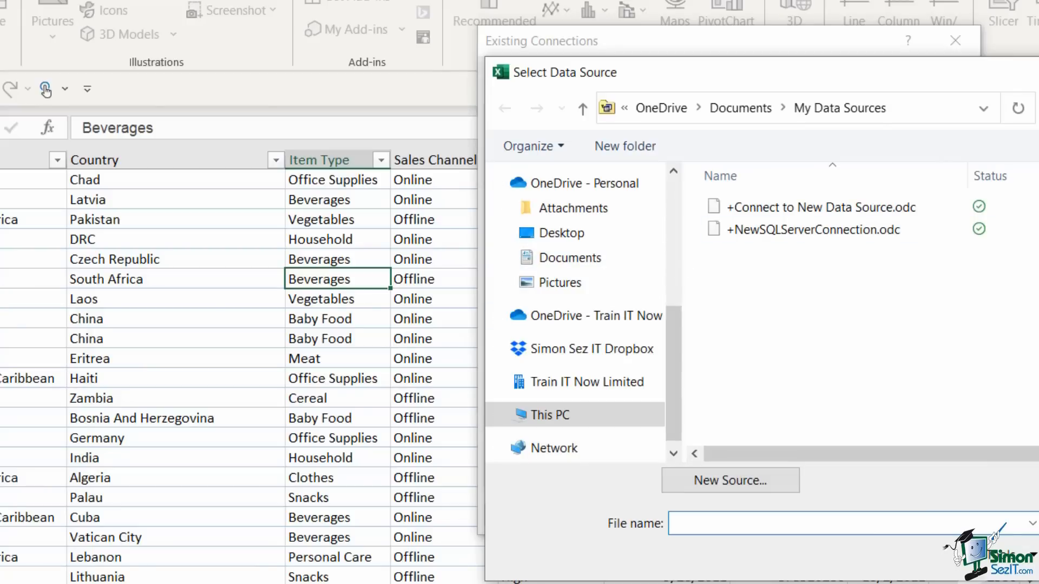
{"action": "key", "text": "Escape"}
{"action": "left_click", "coordinate": [936, 515]}
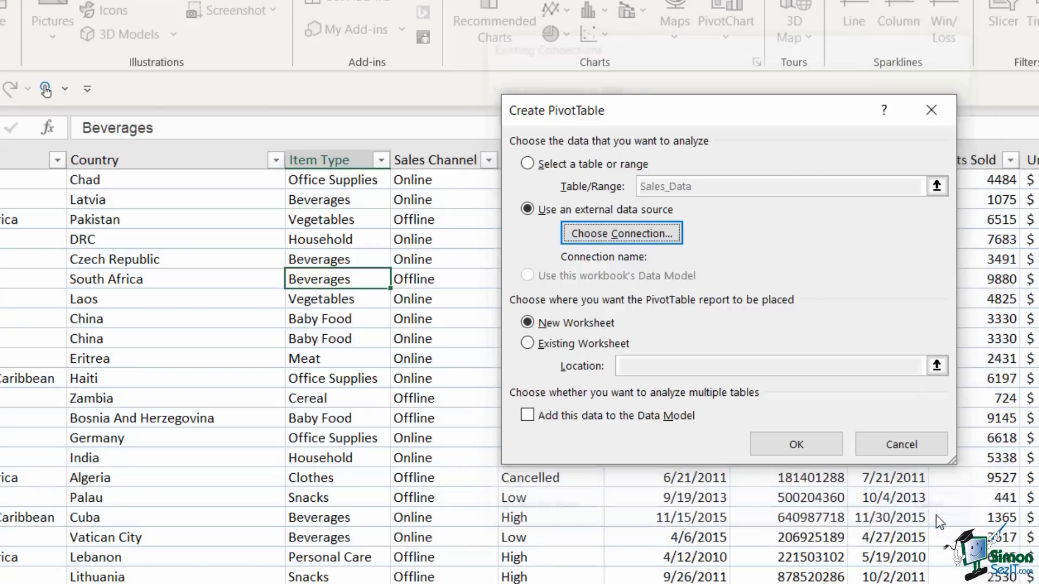
{"action": "left_click", "coordinate": [525, 164]}
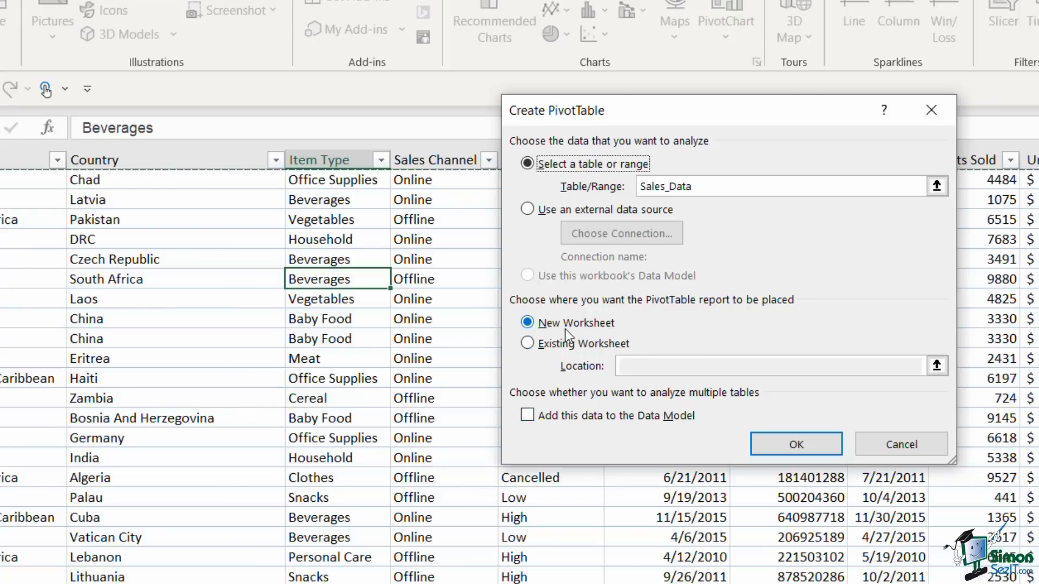
Try the existing-worksheet location Sales_Data, clear it, and create the PivotTable on a new worksheet instead
{"action": "left_click", "coordinate": [528, 343]}
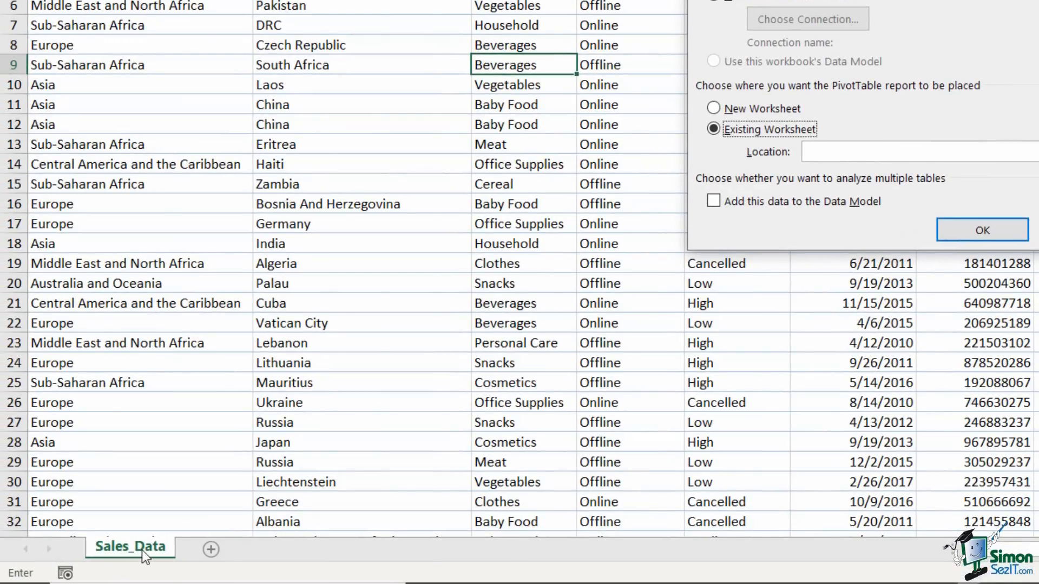
{"action": "key", "text": "Tab"}
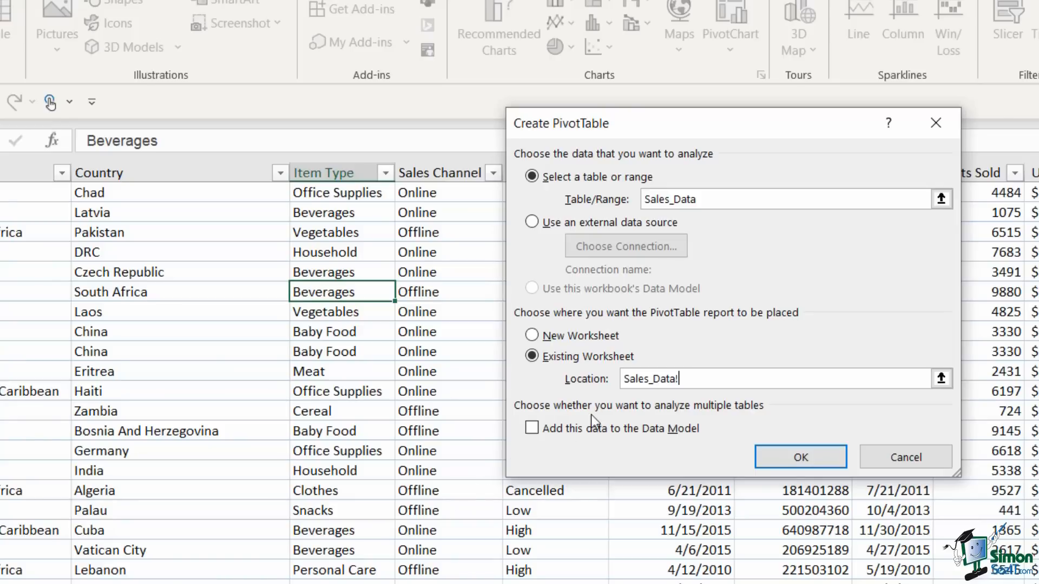
{"action": "left_click_drag", "start_coordinate": [684, 378], "coordinate": [593, 408]}
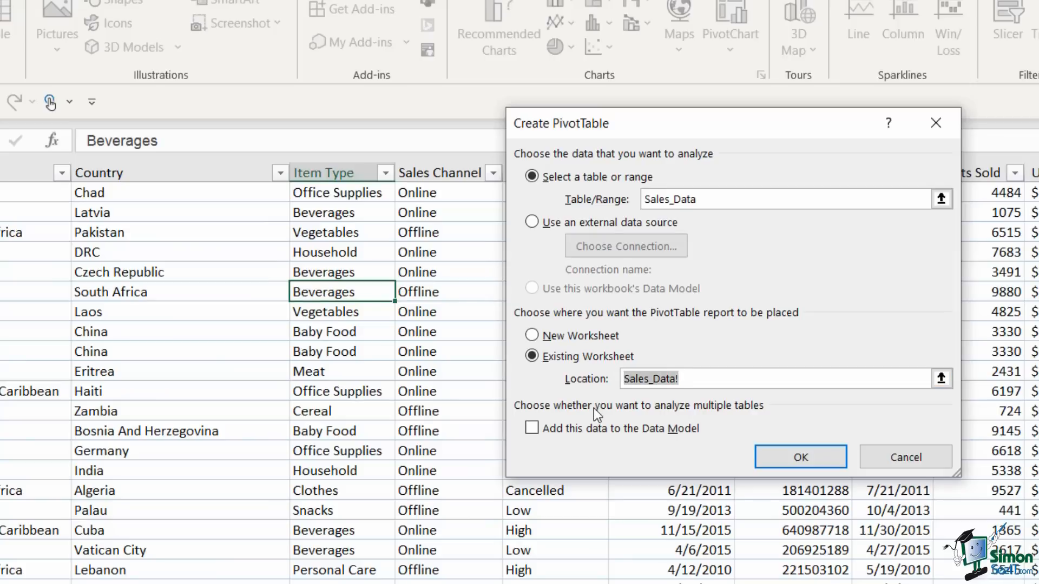
{"action": "key", "text": "Delete"}
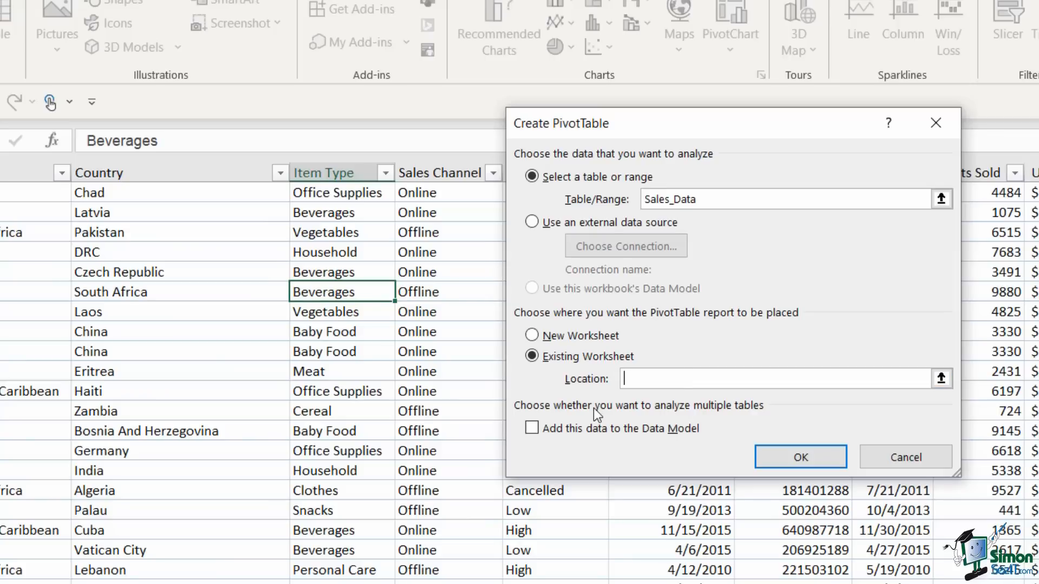
{"action": "left_click", "coordinate": [532, 334]}
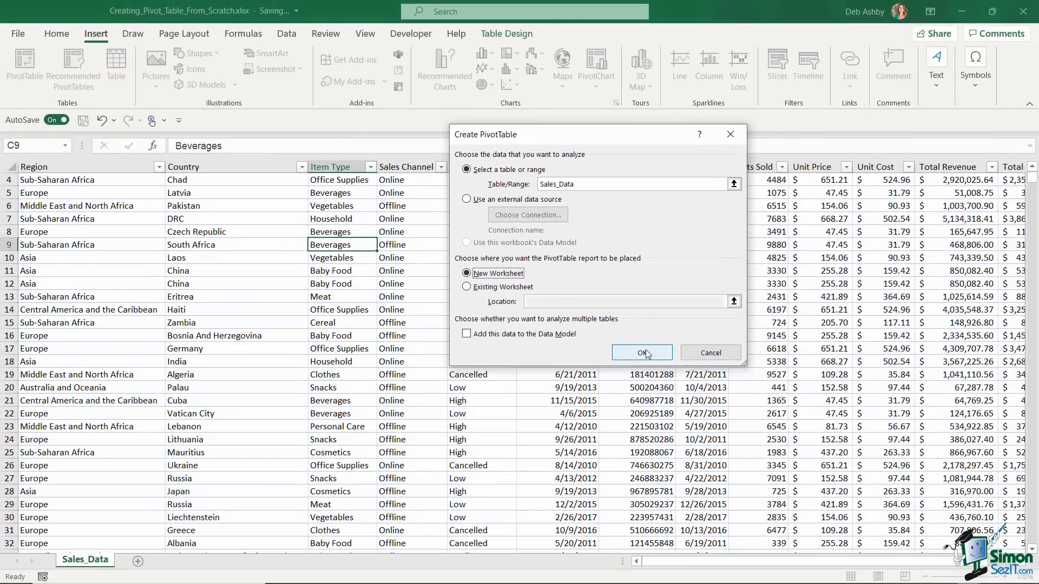
{"action": "left_click", "coordinate": [642, 352]}
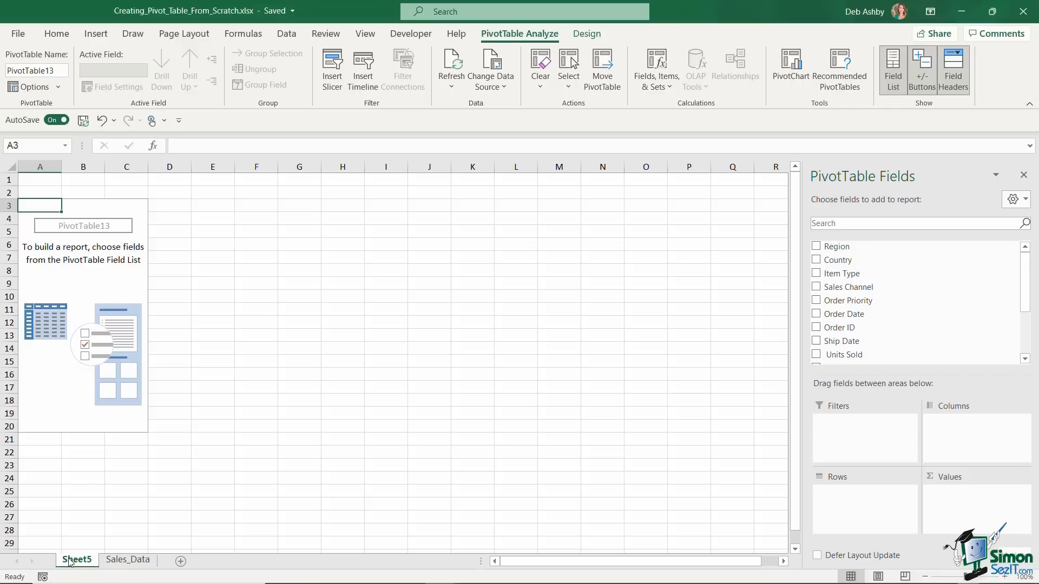
Move the new PivotTable sheet after Sales_Data and rename it Pivot_Table
{"action": "left_click_drag", "start_coordinate": [70, 563], "coordinate": [166, 565]}
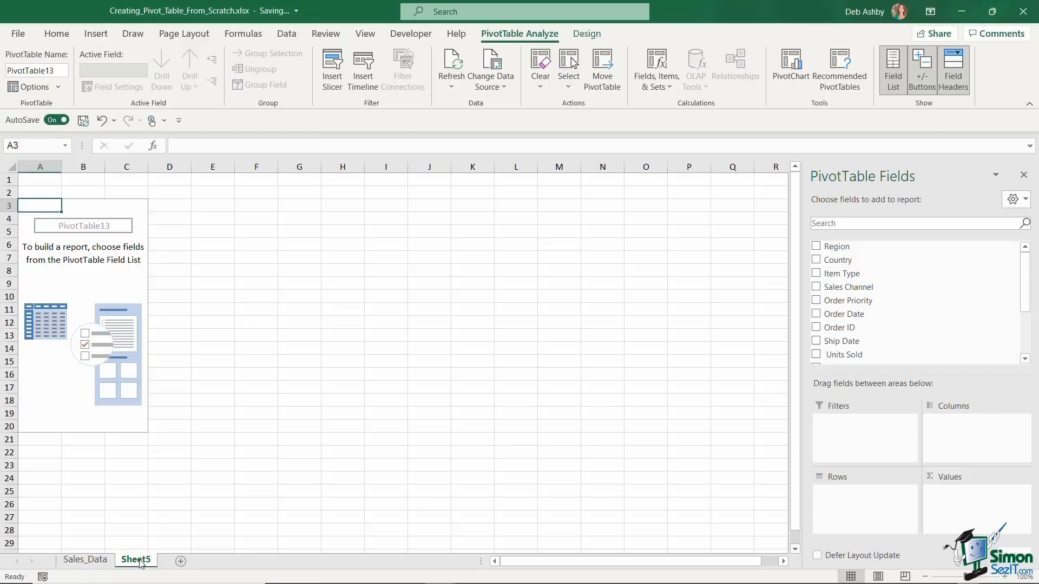
{"action": "right_click", "coordinate": [140, 563]}
{"action": "left_click", "coordinate": [170, 412]}
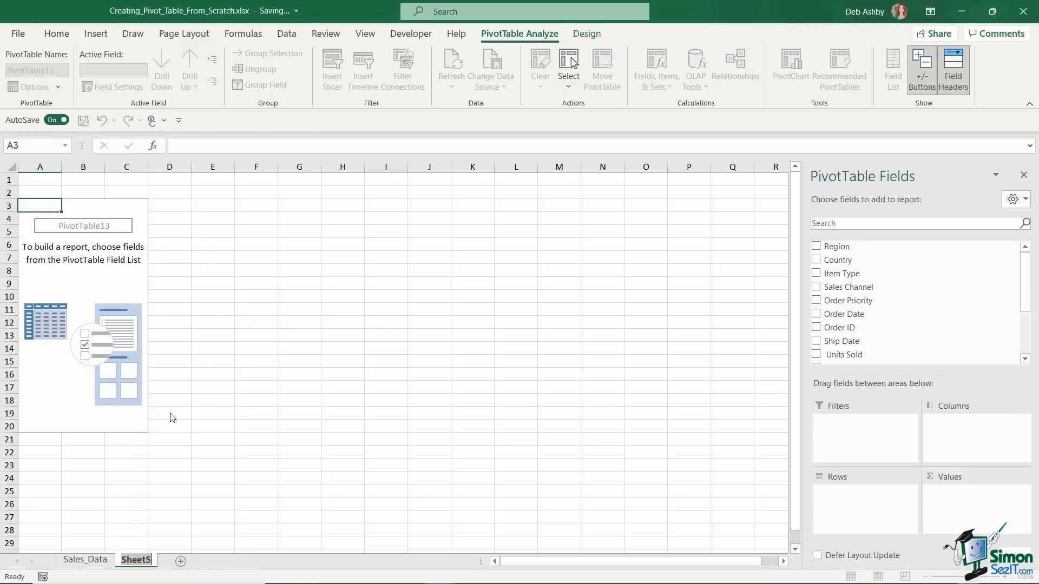
{"action": "type", "text": "Pivot"}
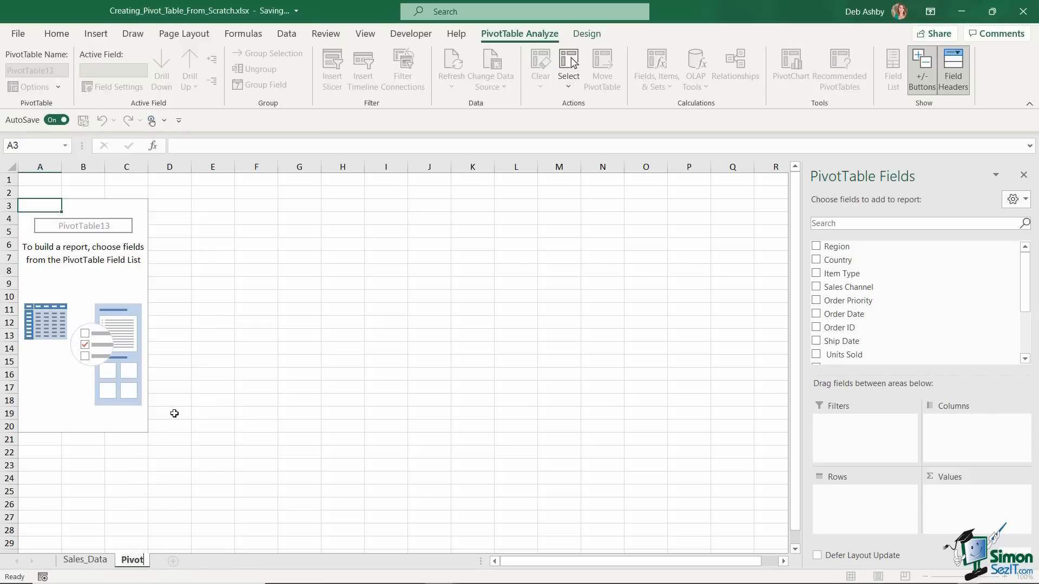
{"action": "type", "text": "_Table"}
{"action": "key", "text": "Return"}
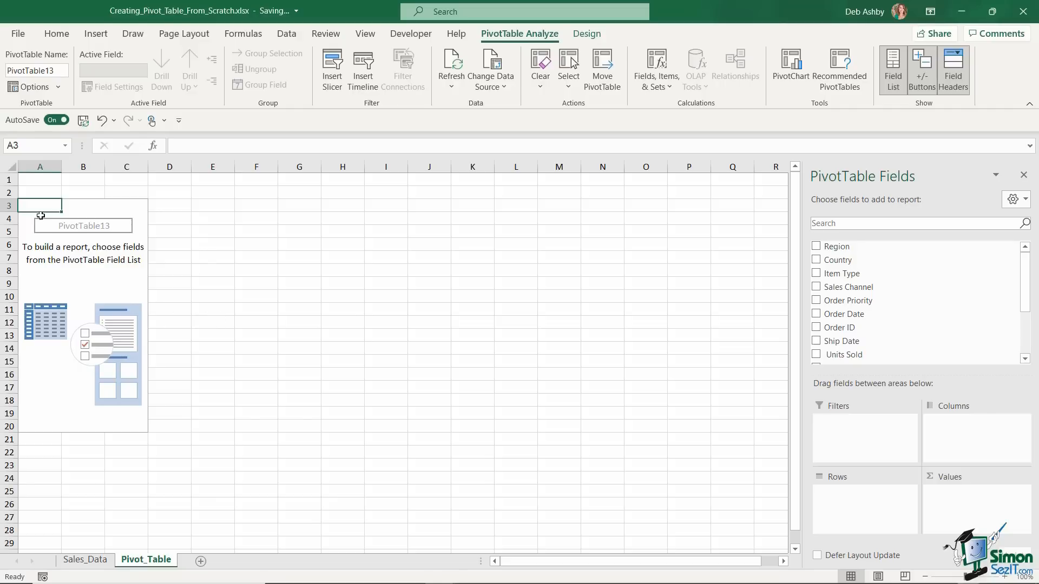
Examine the empty PivotTable report area and delete the Pivot_Table worksheet
{"action": "left_click_drag", "start_coordinate": [40, 206], "coordinate": [130, 429]}
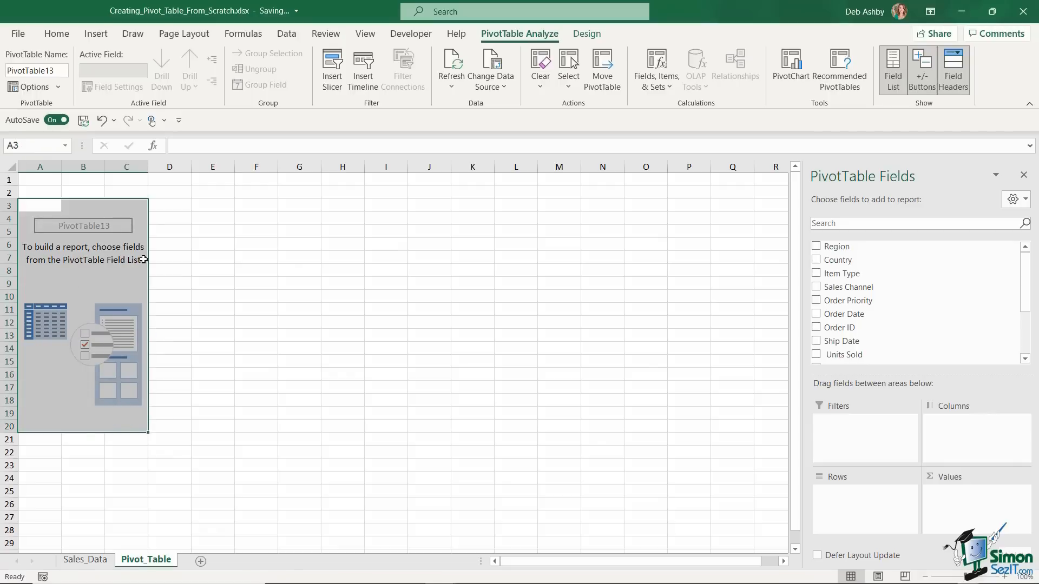
{"action": "left_click", "coordinate": [104, 272]}
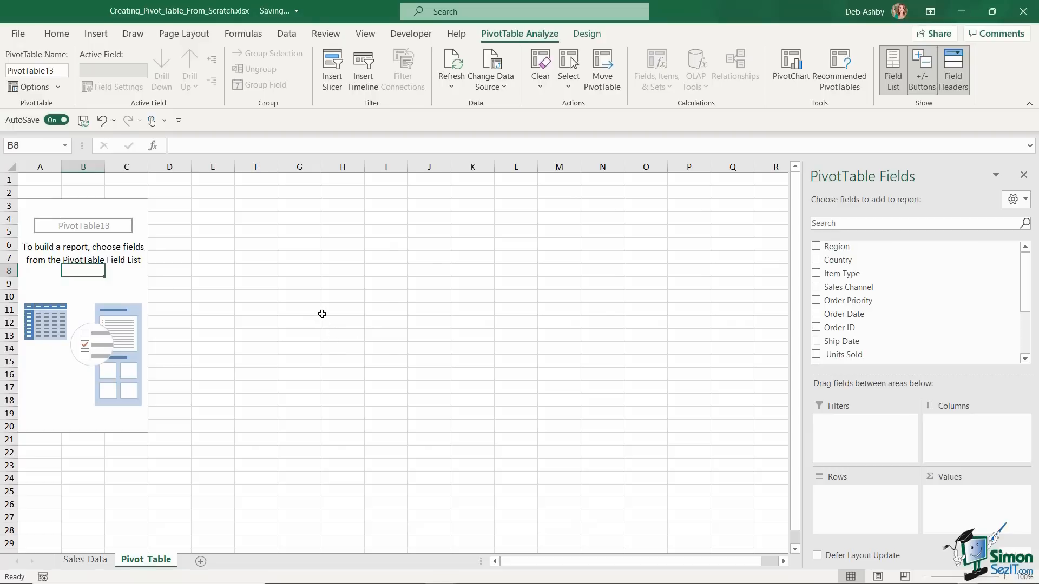
{"action": "right_click", "coordinate": [147, 564]}
{"action": "left_click", "coordinate": [165, 390]}
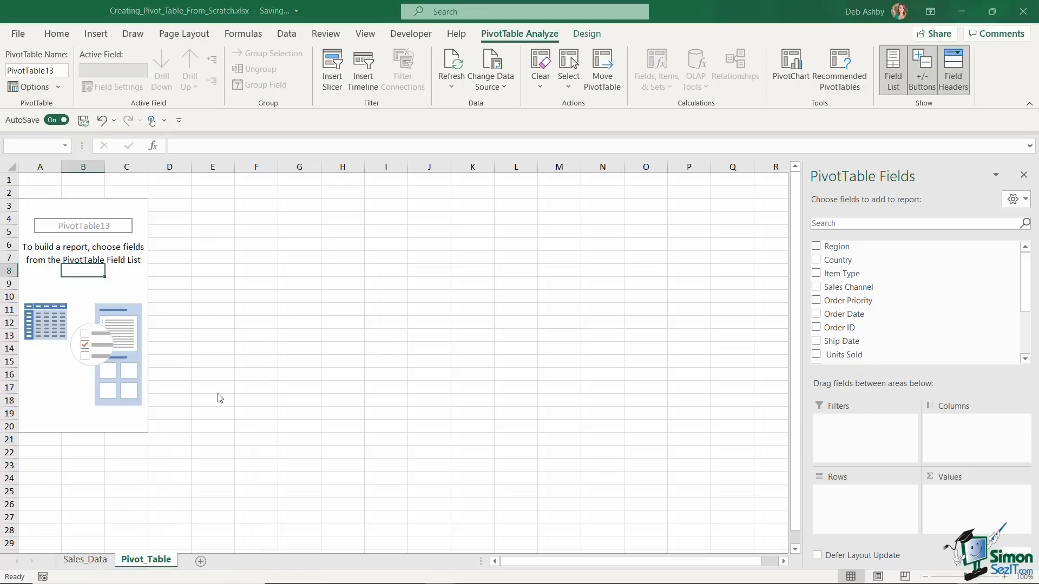
{"action": "left_click", "coordinate": [498, 335]}
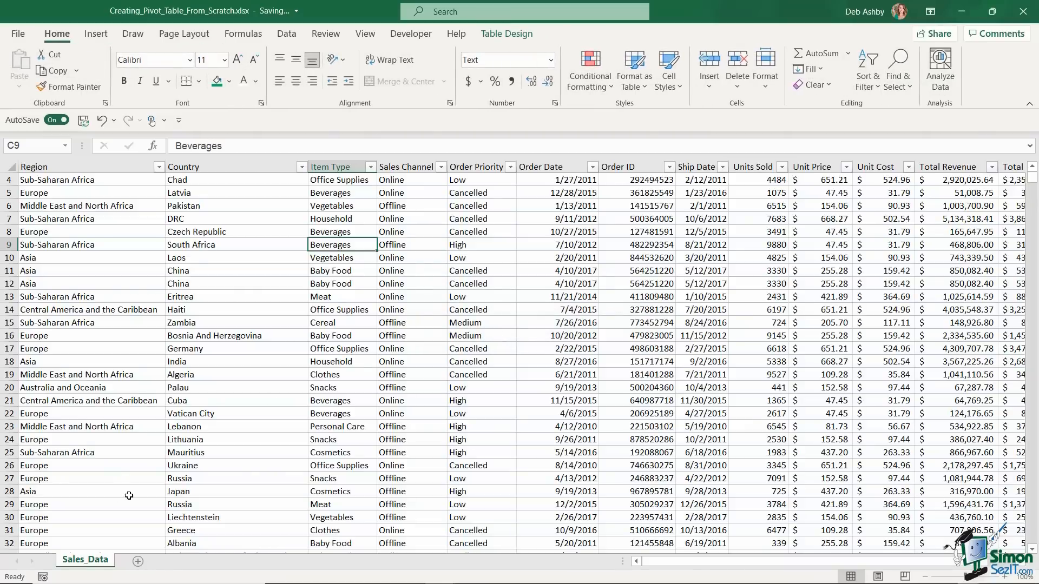
Summarize the Sales_Data table with a PivotTable placed on a new worksheet, using the table design tools
{"action": "left_click", "coordinate": [354, 309]}
{"action": "scroll", "coordinate": [355, 308], "scroll_direction": "up", "scroll_amount": 1}
{"action": "left_click", "coordinate": [359, 314]}
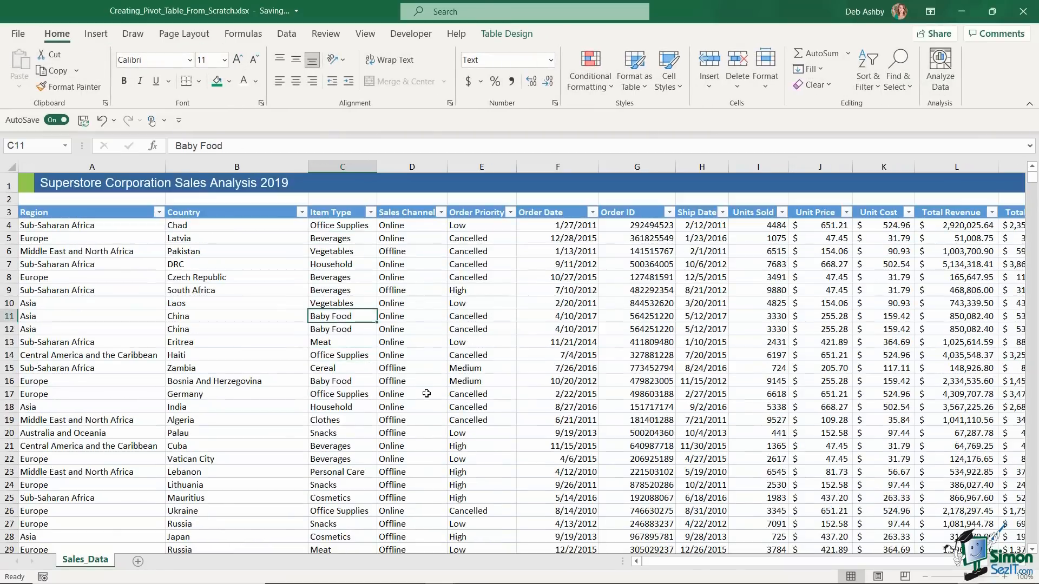
{"action": "left_click", "coordinate": [96, 34]}
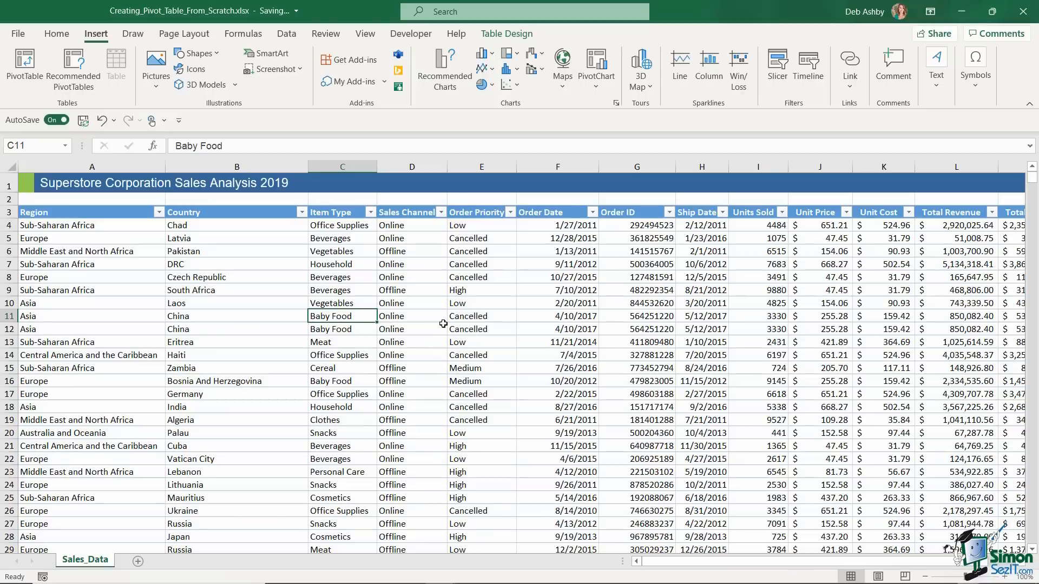
{"action": "left_click", "coordinate": [506, 34]}
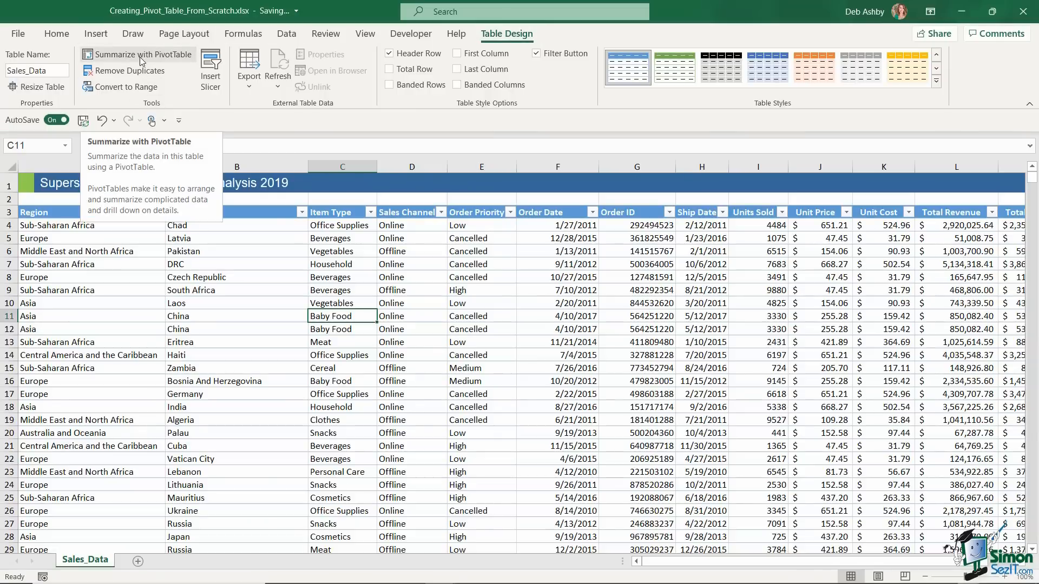
{"action": "left_click", "coordinate": [142, 56]}
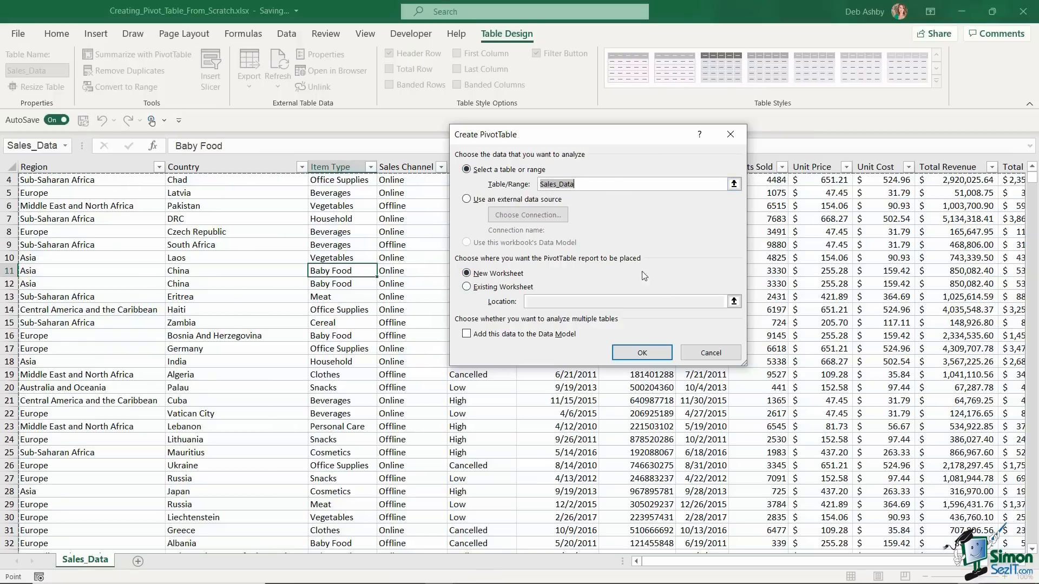
{"action": "left_click", "coordinate": [641, 353]}
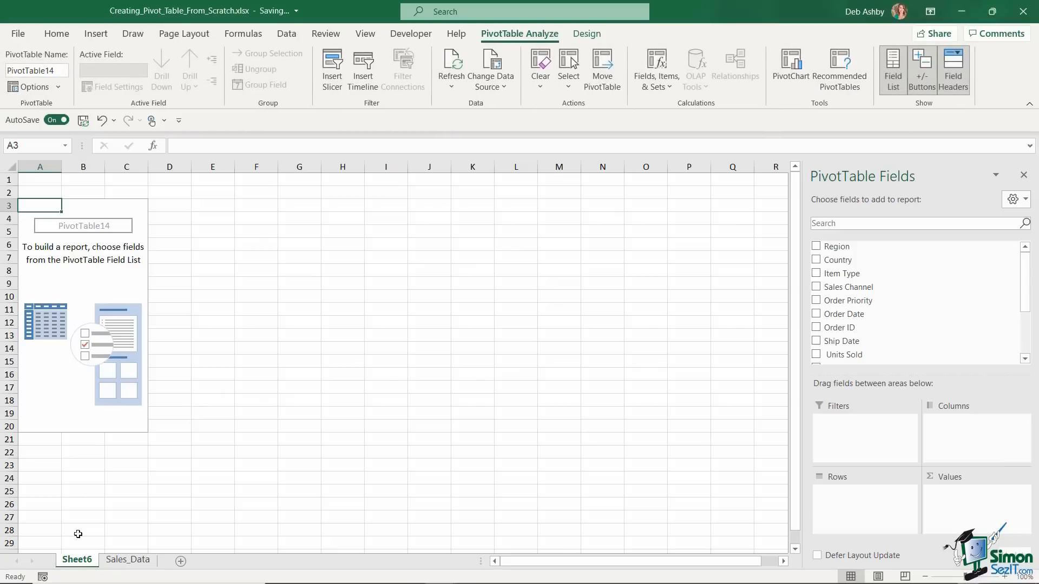
Place the new PivotTable sheet after the Sales_Data sheet and name it Pivot_Table
{"action": "left_click_drag", "start_coordinate": [160, 566], "coordinate": [158, 565]}
{"action": "right_click", "coordinate": [145, 561]}
{"action": "left_click", "coordinate": [214, 416]}
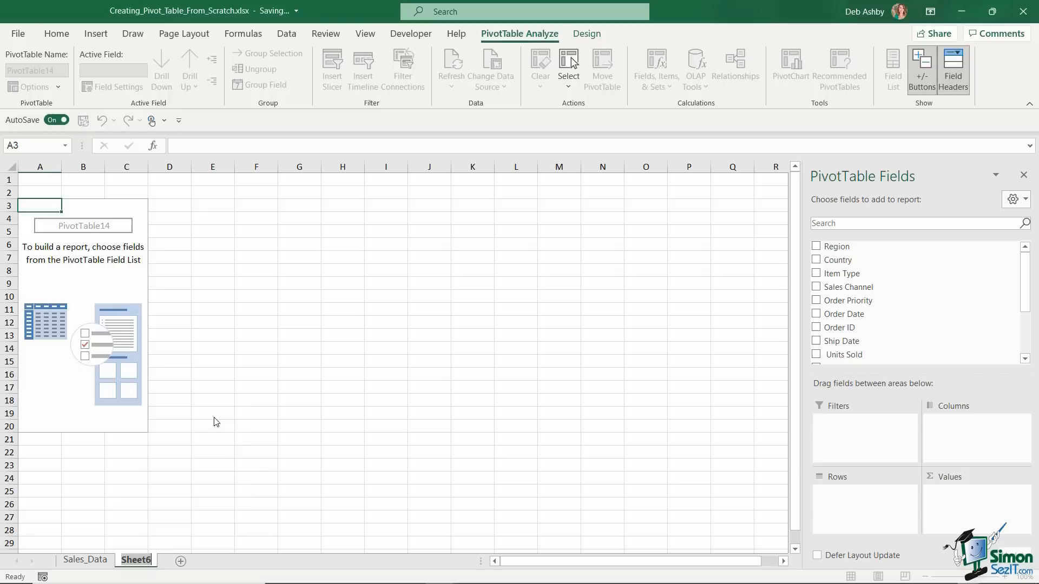
{"action": "type", "text": "Pivot_Table"}
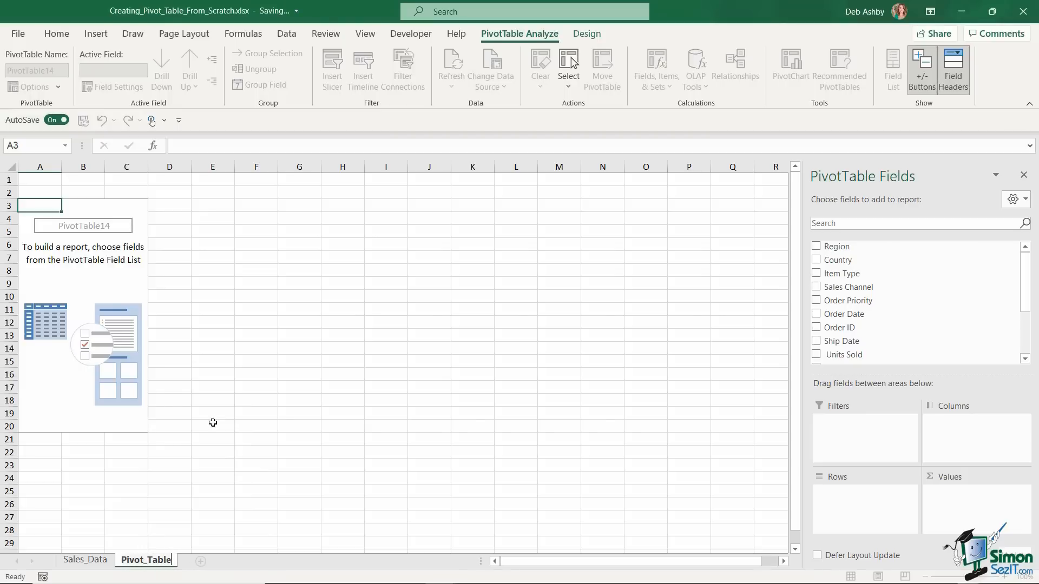
{"action": "key", "text": "Return"}
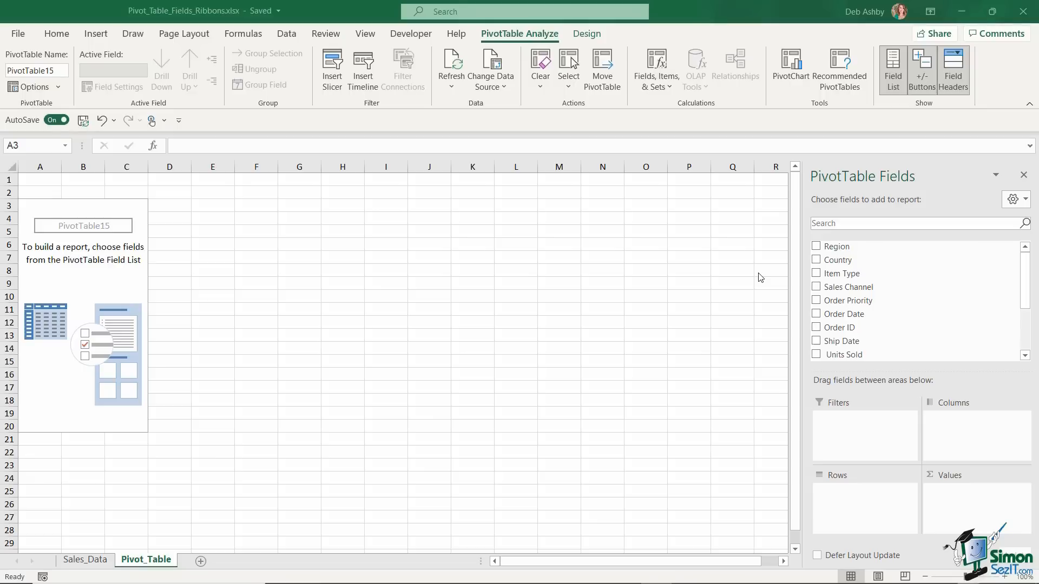
Examine the empty PivotTable report area and compare the PivotTable analysis and design tools available with cells inside and outside it selected
{"action": "left_click", "coordinate": [28, 207]}
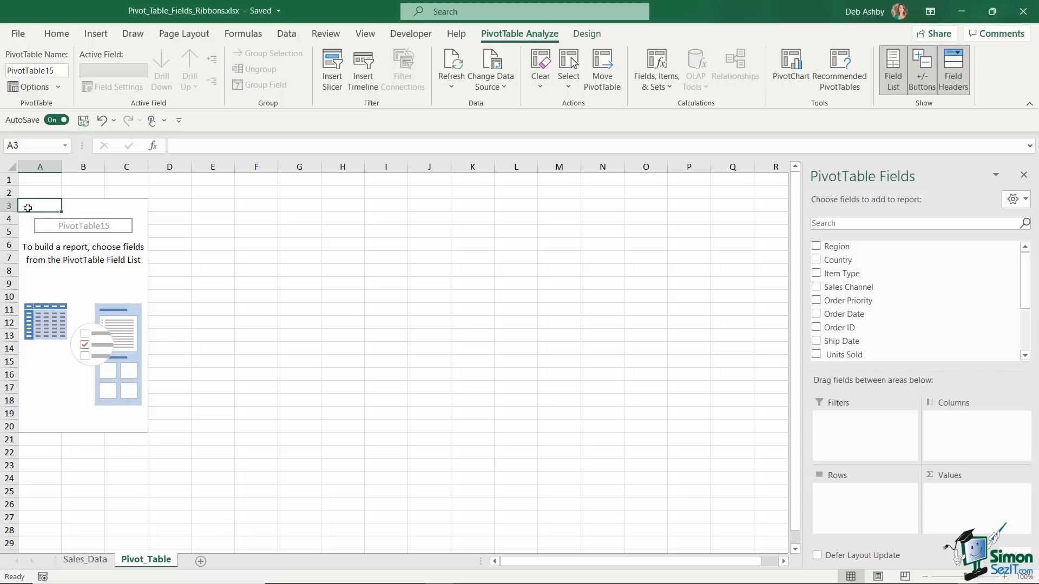
{"action": "mouse_move", "coordinate": [28, 207]}
{"action": "left_mouse_down"}
{"action": "mouse_move", "coordinate": [135, 209]}
{"action": "mouse_move", "coordinate": [135, 428]}
{"action": "left_mouse_up"}
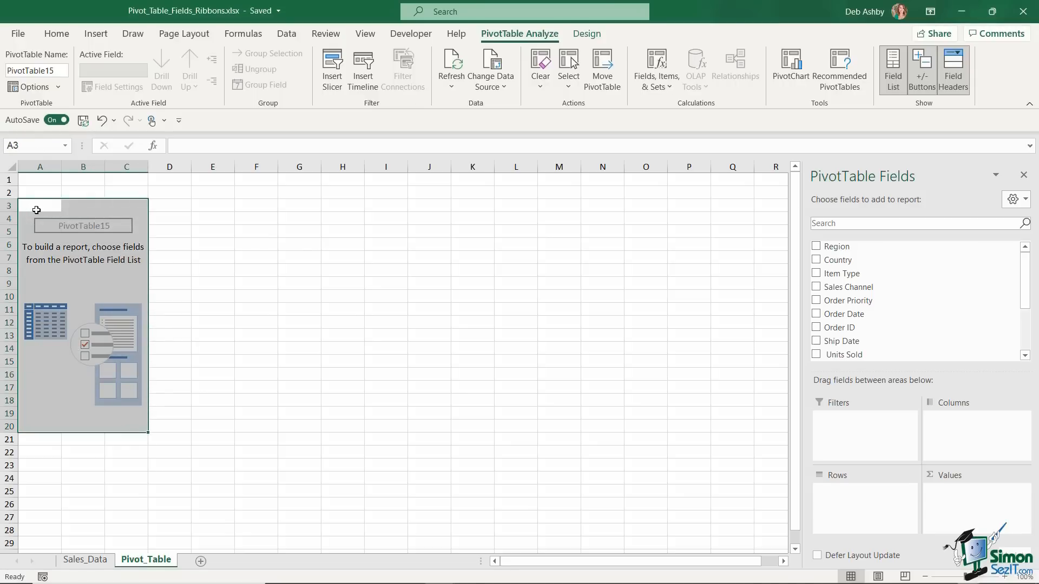
{"action": "left_click", "coordinate": [78, 249]}
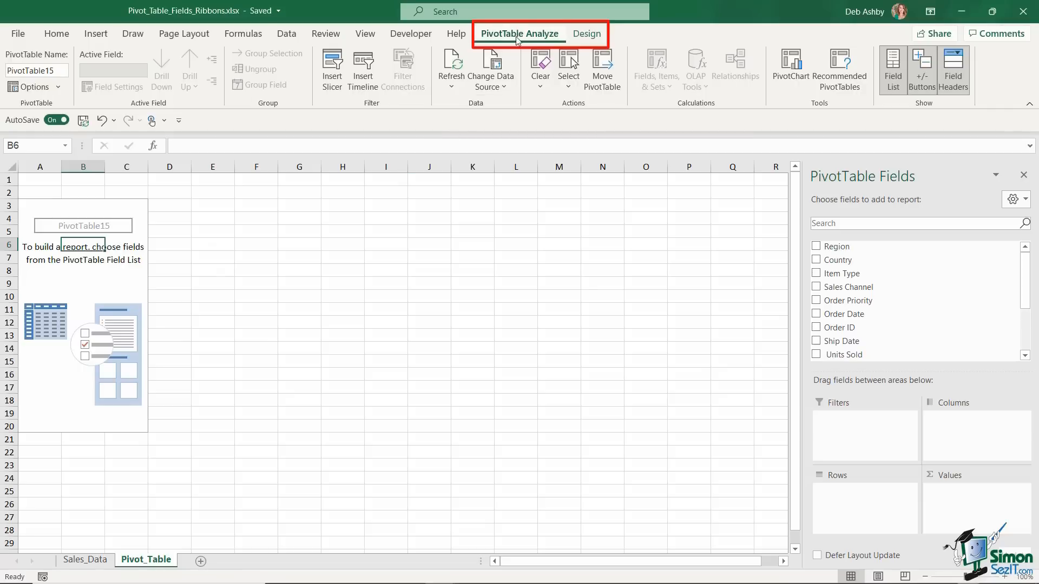
{"action": "left_click", "coordinate": [587, 35]}
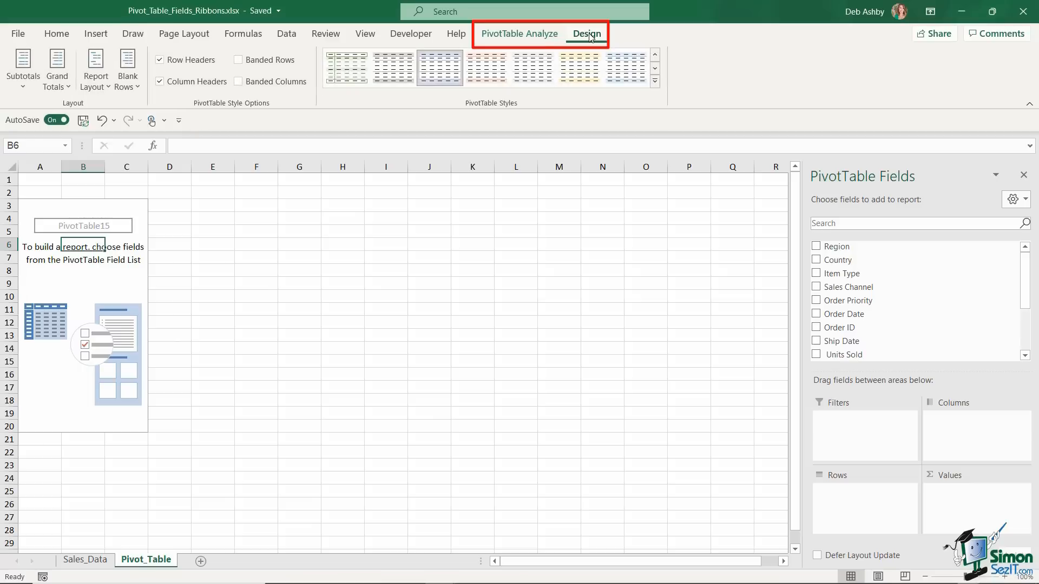
{"action": "left_click", "coordinate": [532, 37]}
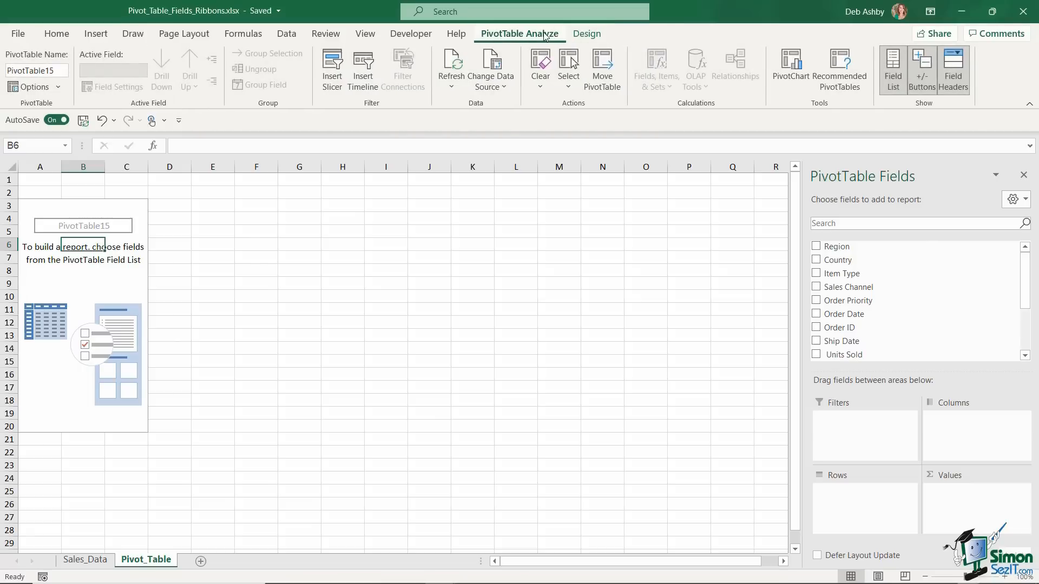
{"action": "left_click", "coordinate": [591, 36]}
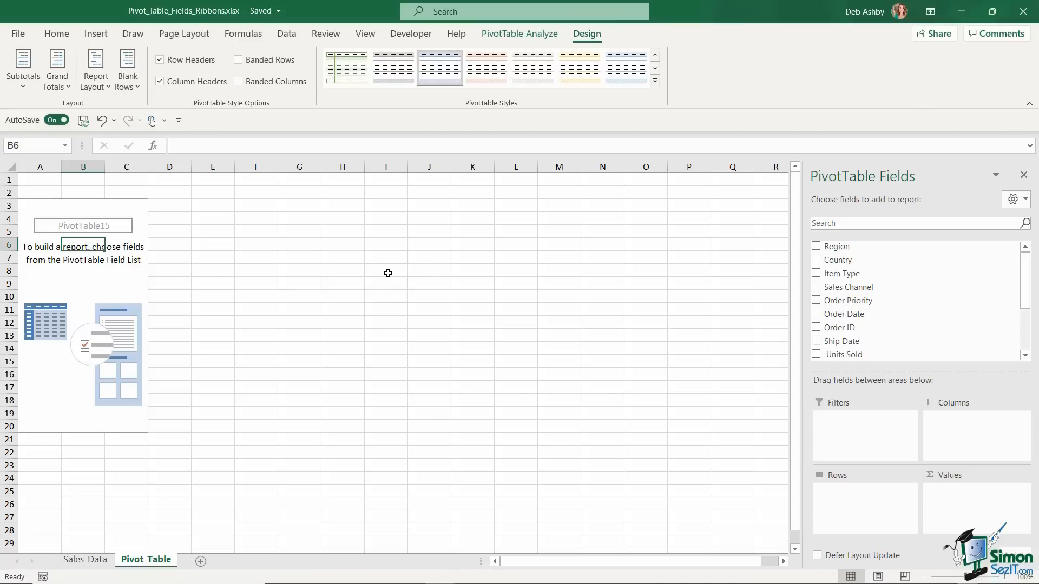
{"action": "left_click", "coordinate": [387, 273]}
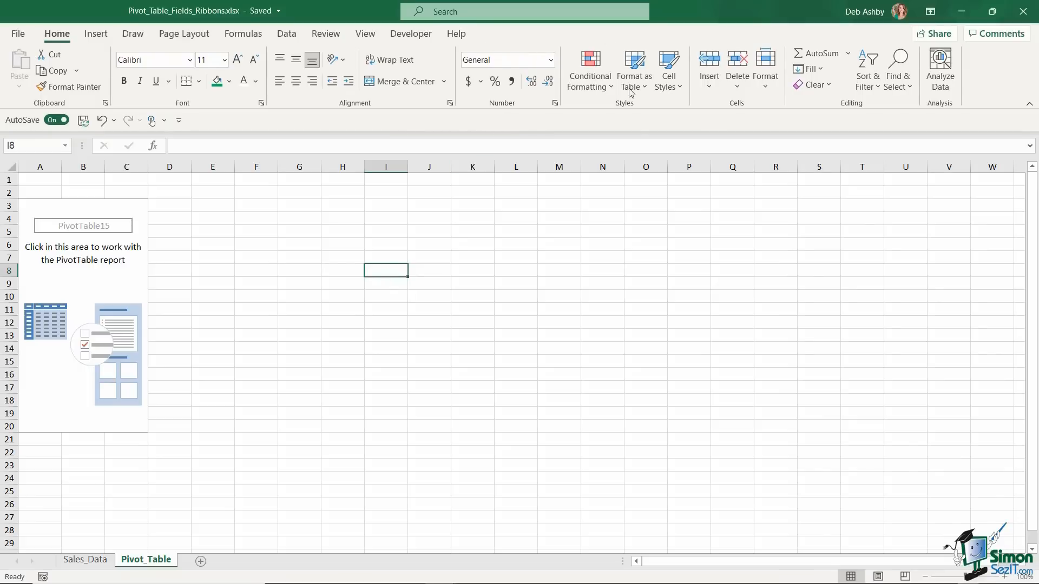
{"action": "left_click", "coordinate": [41, 273]}
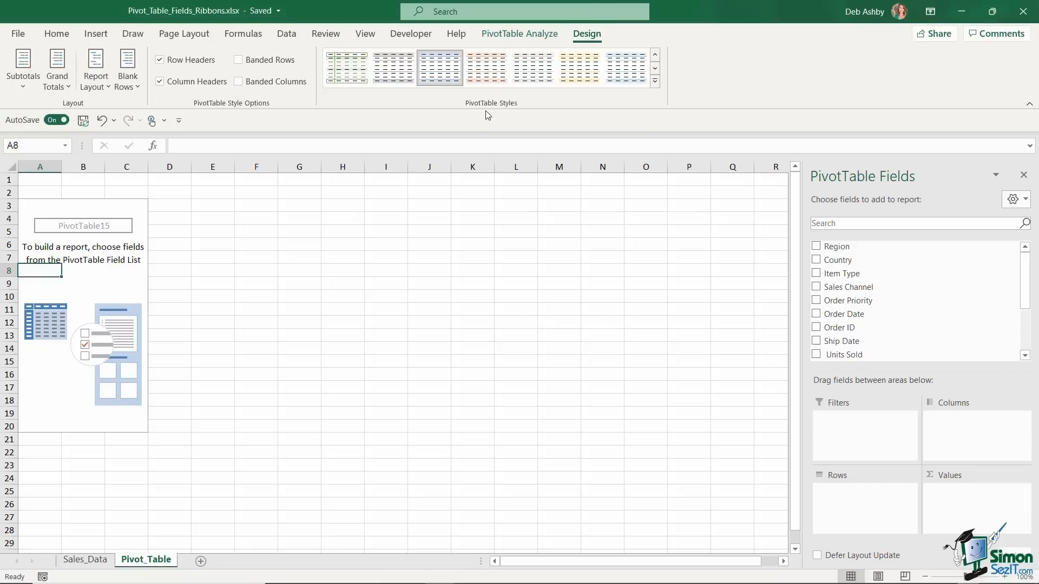
Browse the available PivotTable styles, then look over the report layout and blank row options
{"action": "left_click", "coordinate": [656, 81]}
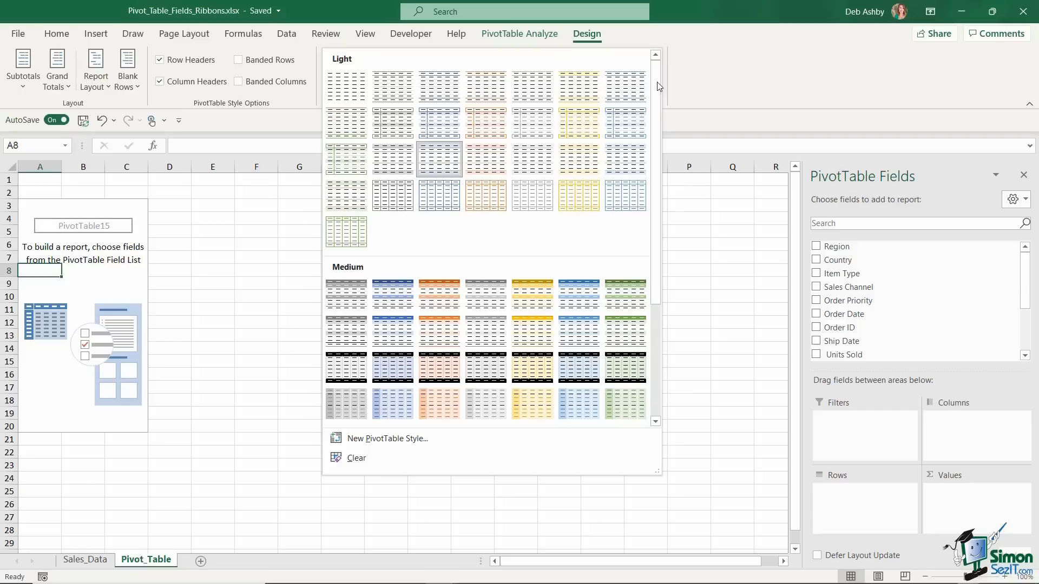
{"action": "left_click_drag", "start_coordinate": [659, 86], "coordinate": [657, 204]}
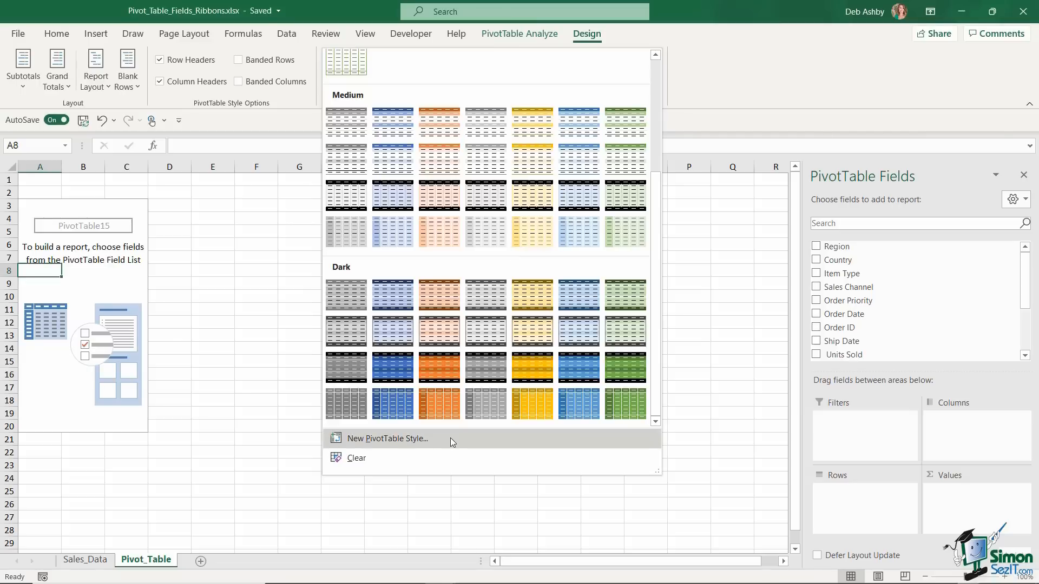
{"action": "key", "text": "Escape"}
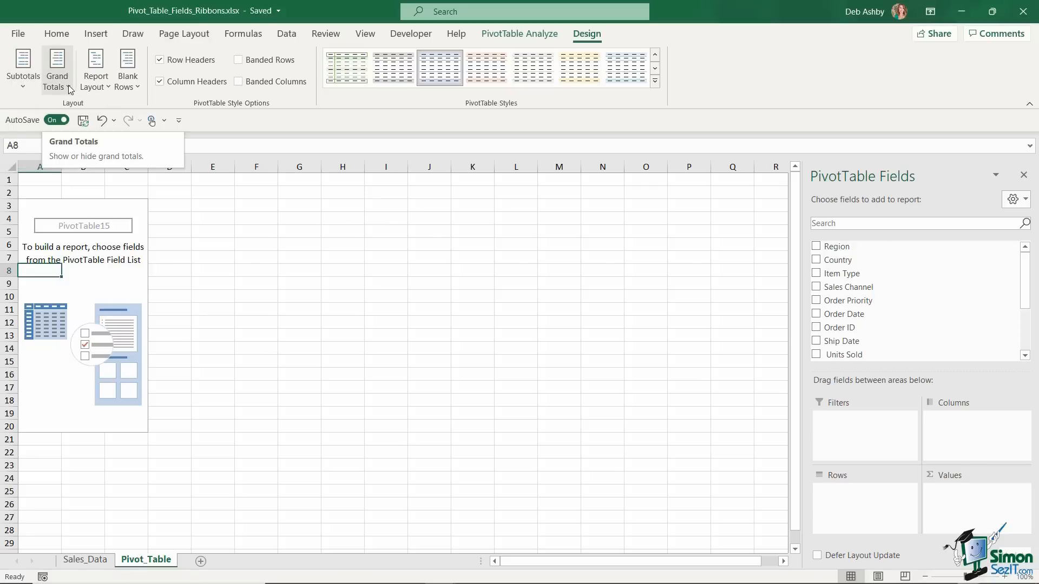
{"action": "left_click", "coordinate": [106, 88]}
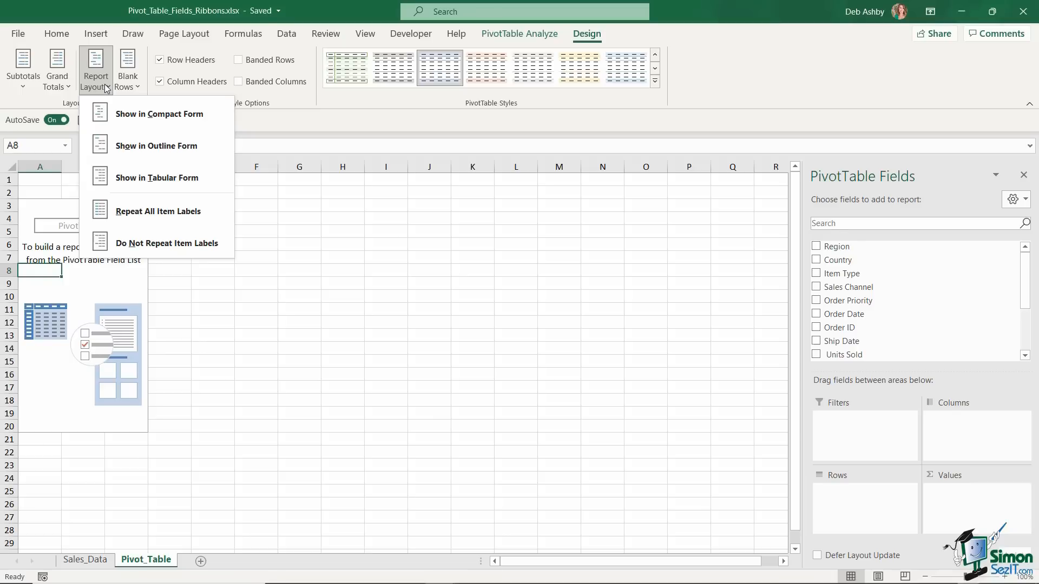
{"action": "left_click", "coordinate": [133, 82]}
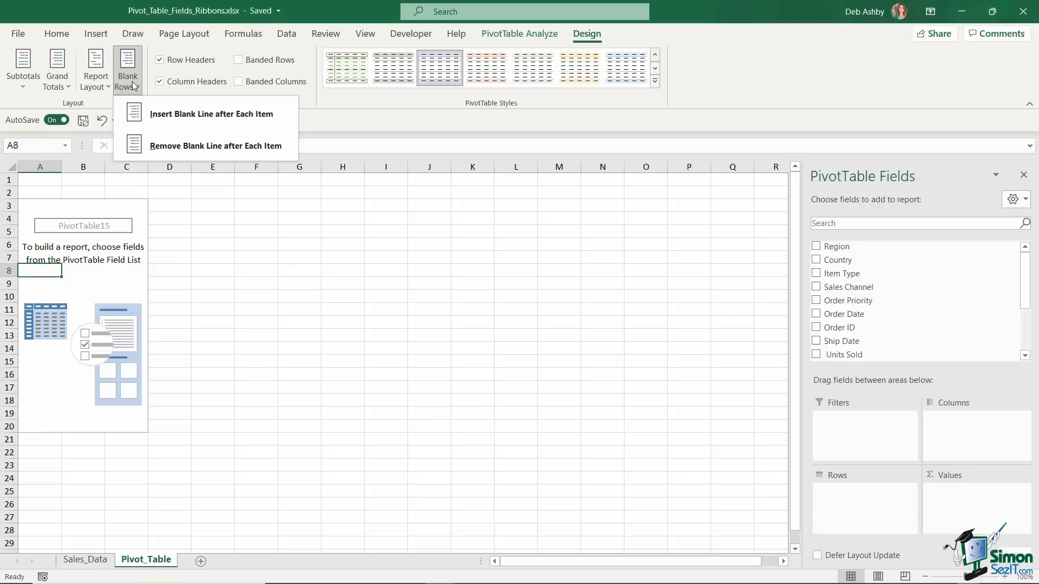
{"action": "left_click", "coordinate": [339, 125]}
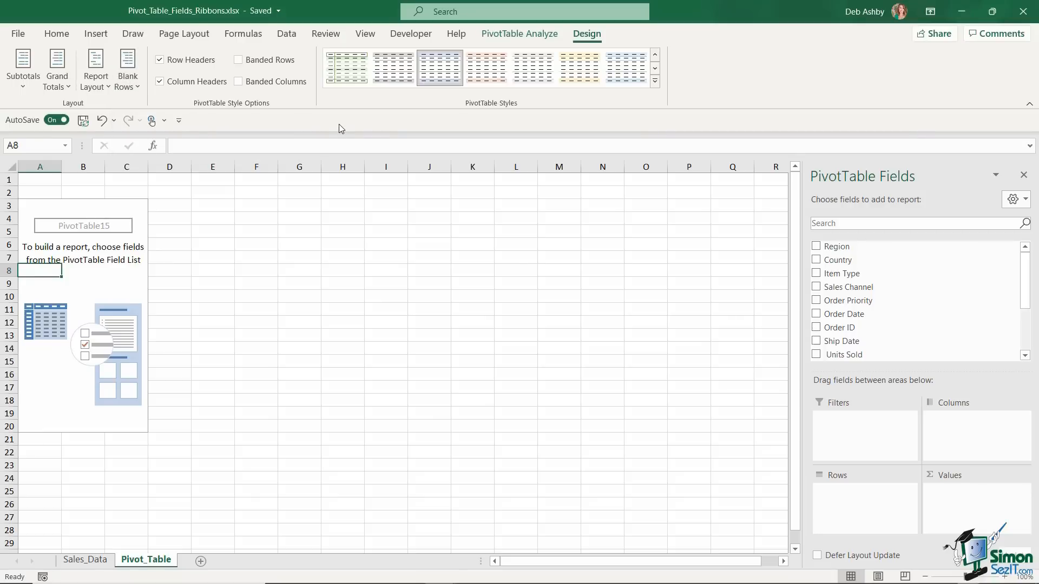
Look over the PivotTable analysis tools, including the PivotTable options and the choices for selecting parts of the report
{"action": "left_click", "coordinate": [508, 38]}
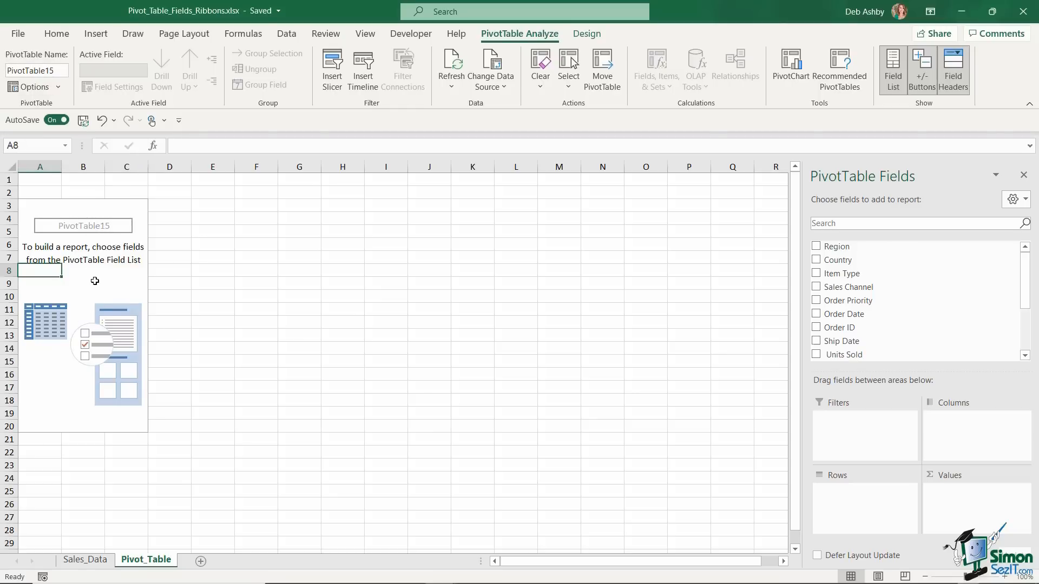
{"action": "left_click", "coordinate": [59, 88]}
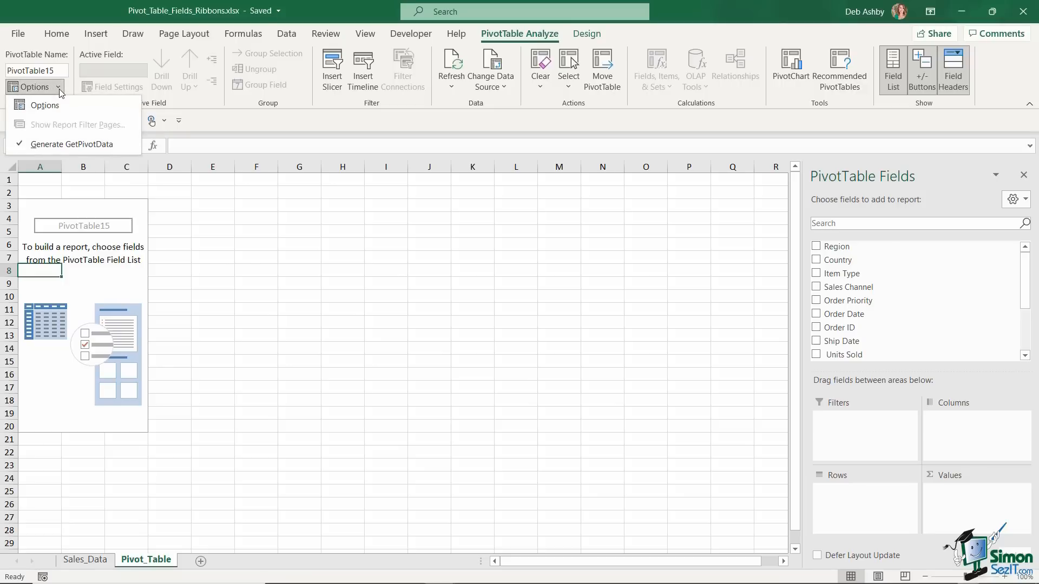
{"action": "left_click", "coordinate": [222, 119]}
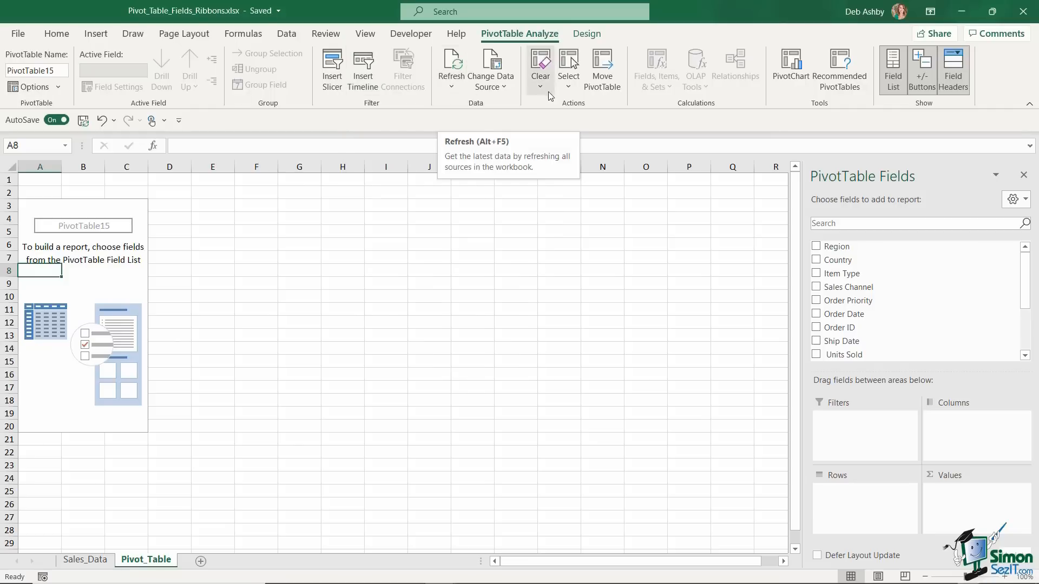
{"action": "left_click", "coordinate": [575, 86]}
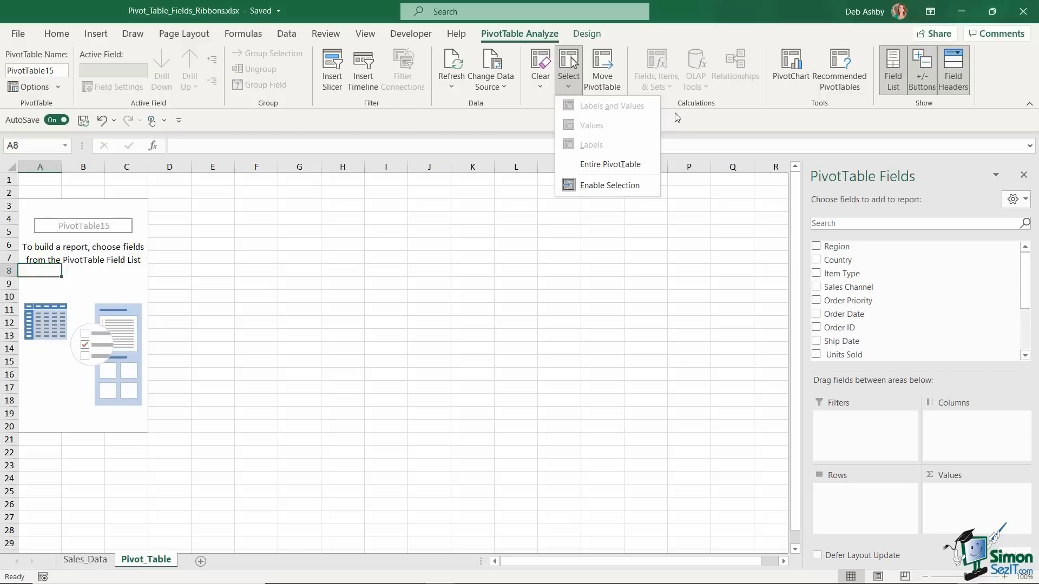
{"action": "left_click", "coordinate": [690, 122]}
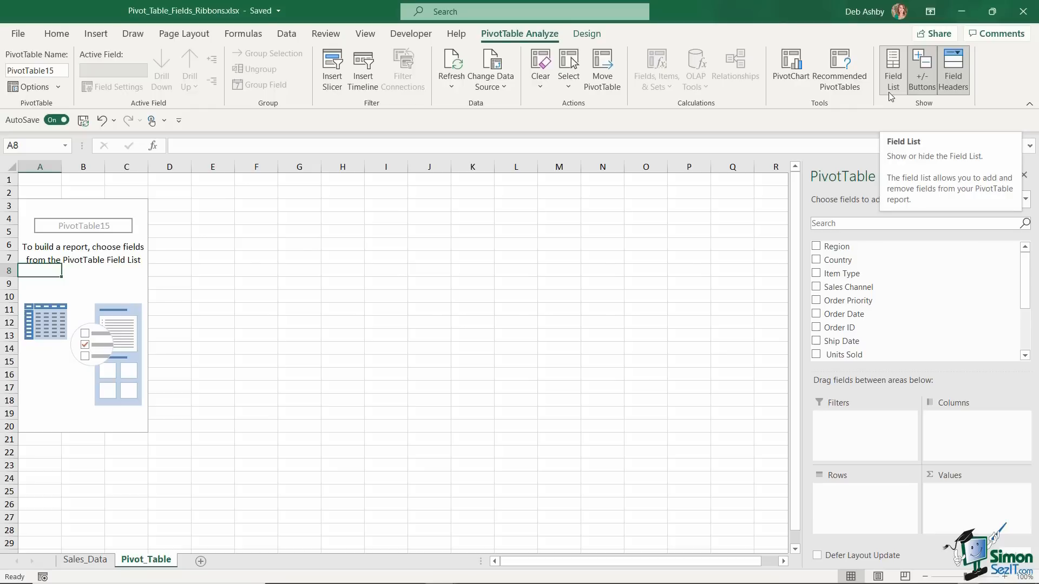
Hide the PivotTable field list, check the report area without it, and show the field list again
{"action": "left_click", "coordinate": [425, 258]}
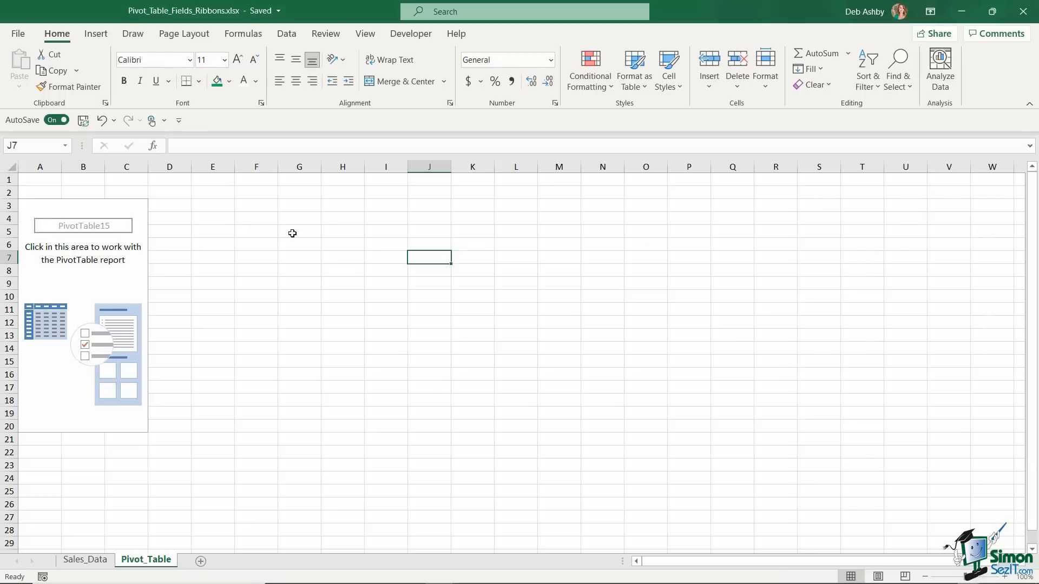
{"action": "left_click", "coordinate": [54, 276]}
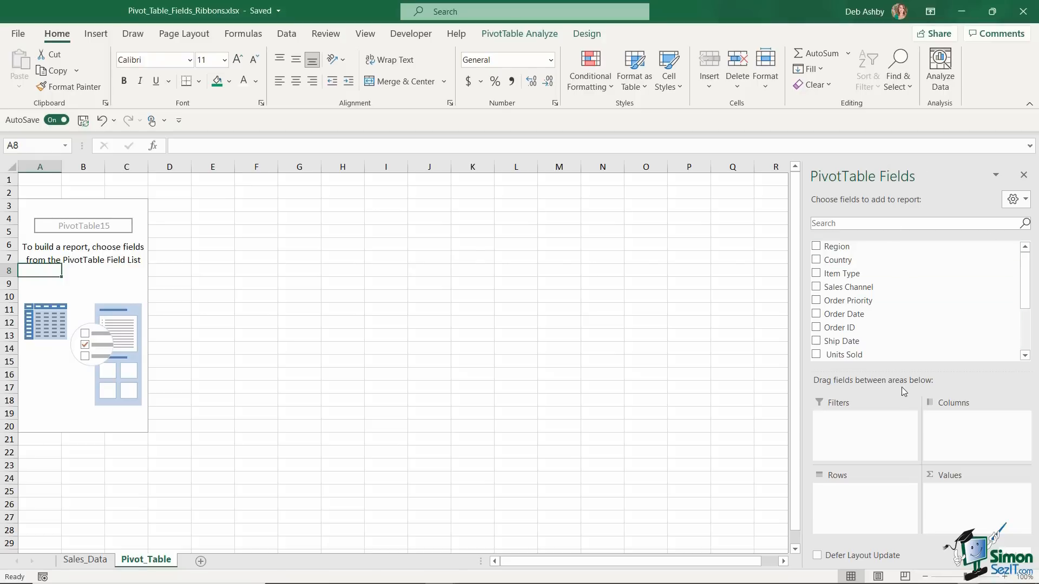
{"action": "left_click", "coordinate": [519, 34]}
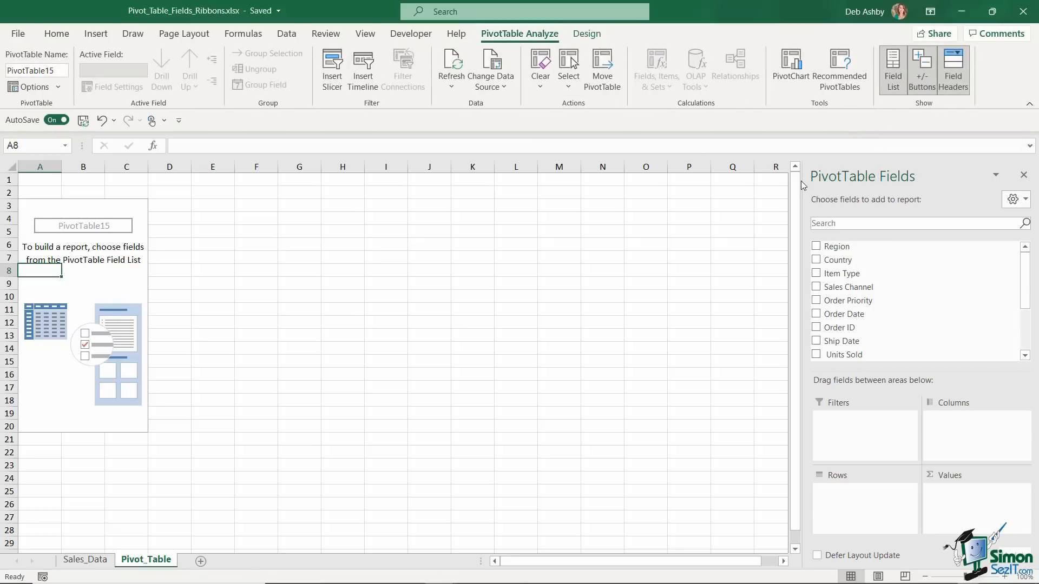
{"action": "left_click", "coordinate": [889, 84]}
{"action": "left_click", "coordinate": [522, 304]}
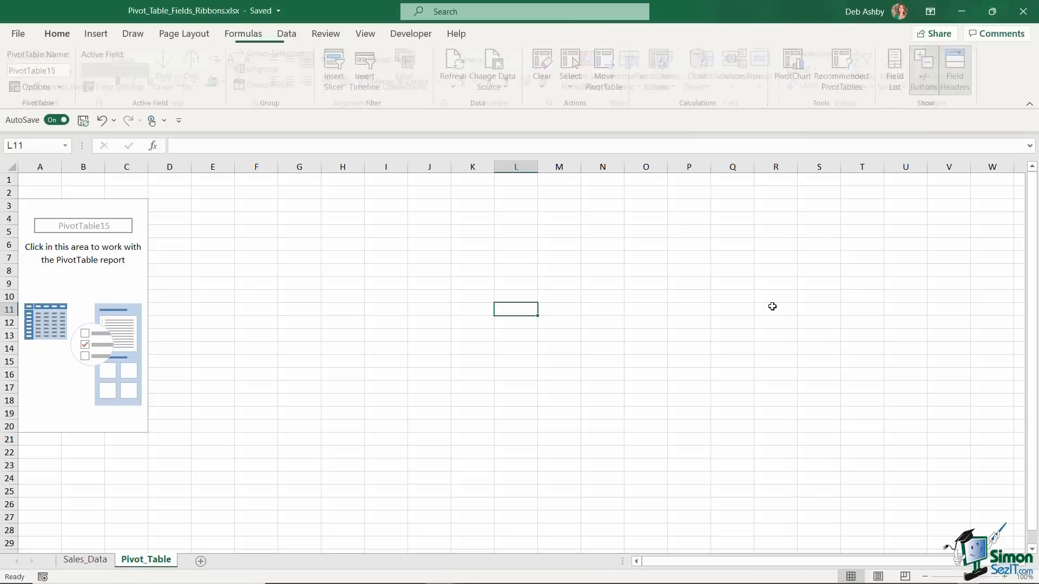
{"action": "left_click", "coordinate": [104, 276]}
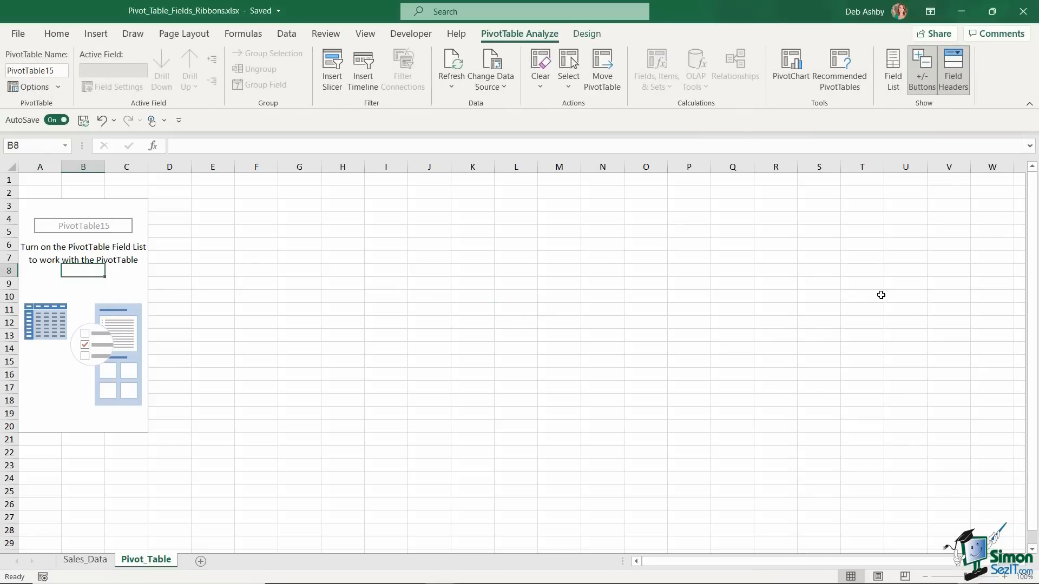
{"action": "left_click", "coordinate": [893, 70]}
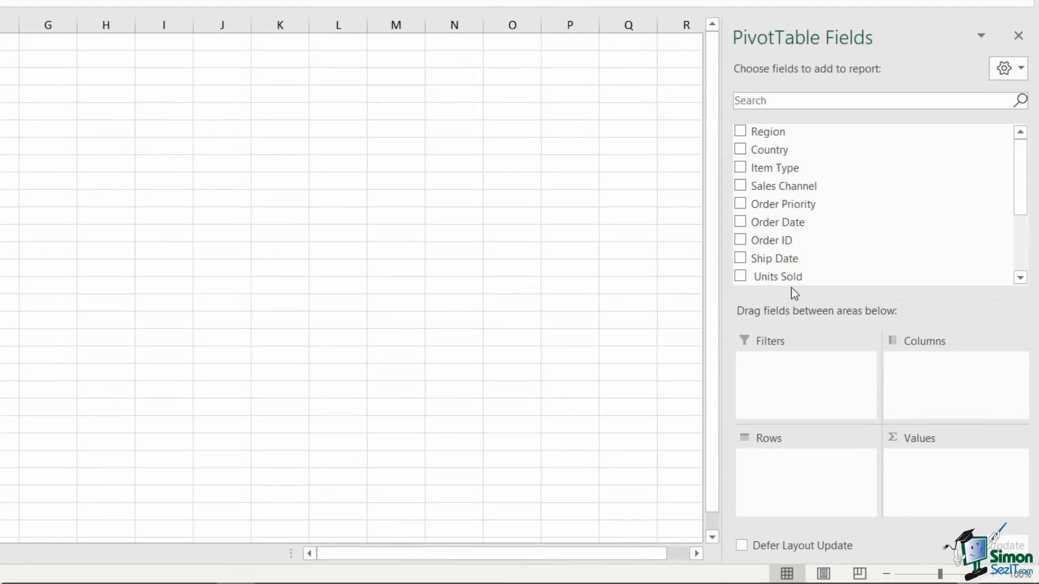
Review all the fields available to the PivotTable, from Region down to Total Profit, and the four layout areas
{"action": "mouse_move", "coordinate": [1021, 157]}
{"action": "left_mouse_down"}
{"action": "mouse_move", "coordinate": [1022, 216]}
{"action": "mouse_move", "coordinate": [1033, 161]}
{"action": "left_mouse_up"}
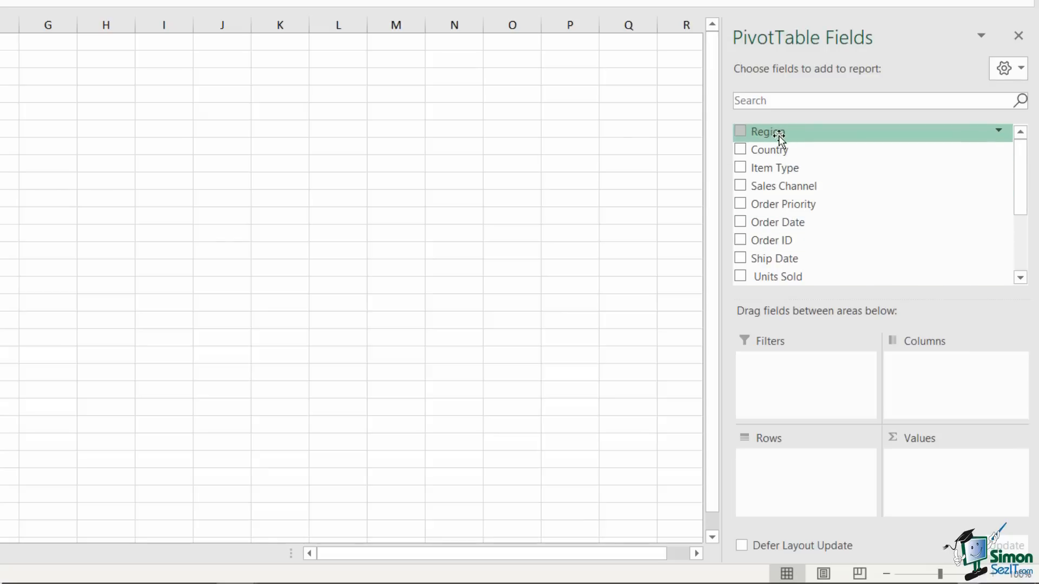
{"action": "scroll", "coordinate": [974, 265], "scroll_direction": "down", "scroll_amount": 1}
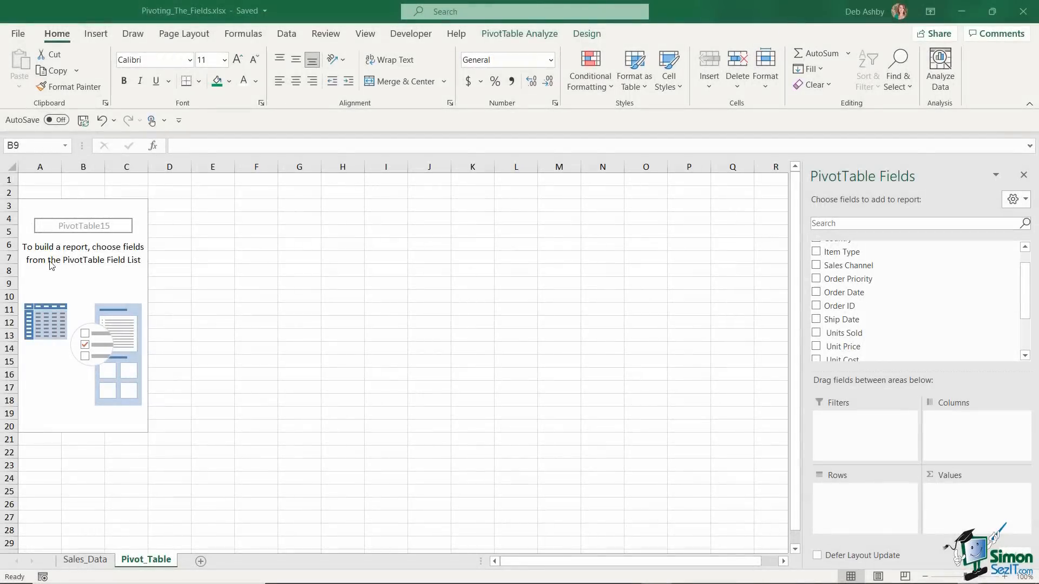
{"action": "left_click", "coordinate": [71, 275]}
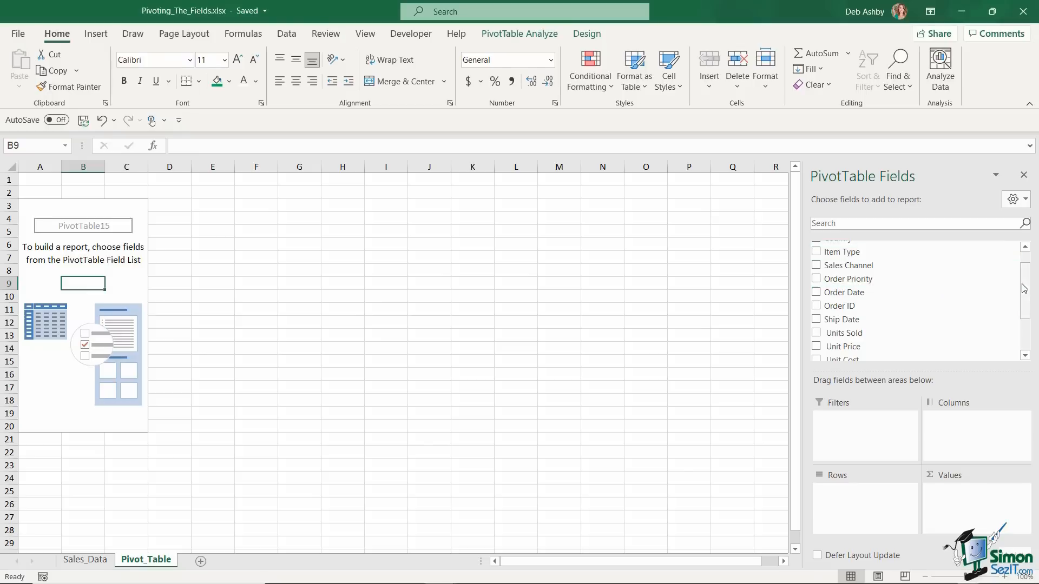
{"action": "left_click_drag", "start_coordinate": [1028, 289], "coordinate": [1032, 266]}
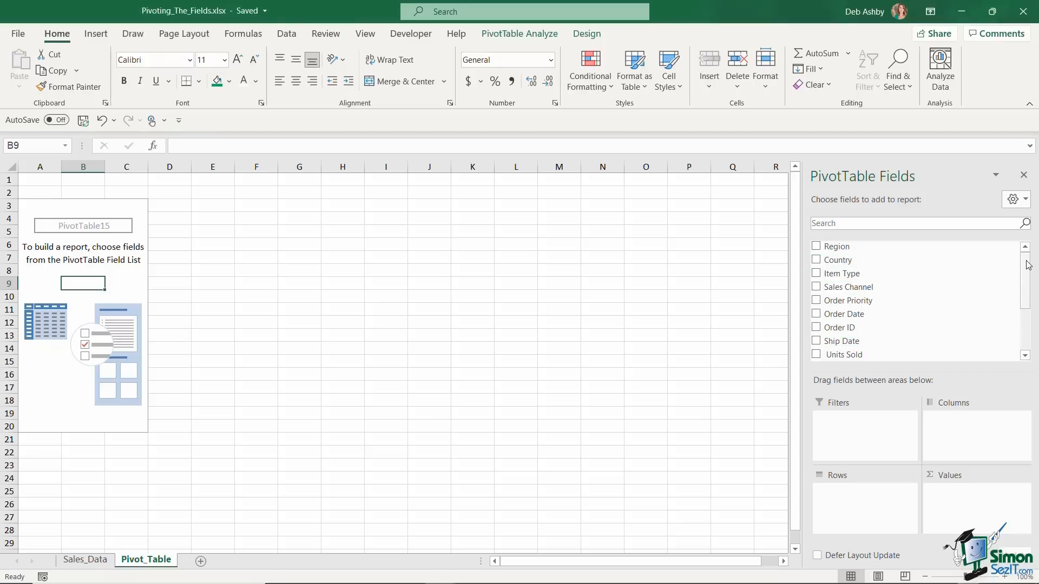
{"action": "left_click_drag", "start_coordinate": [1029, 271], "coordinate": [1030, 301]}
{"action": "left_click_drag", "start_coordinate": [1030, 309], "coordinate": [1027, 260]}
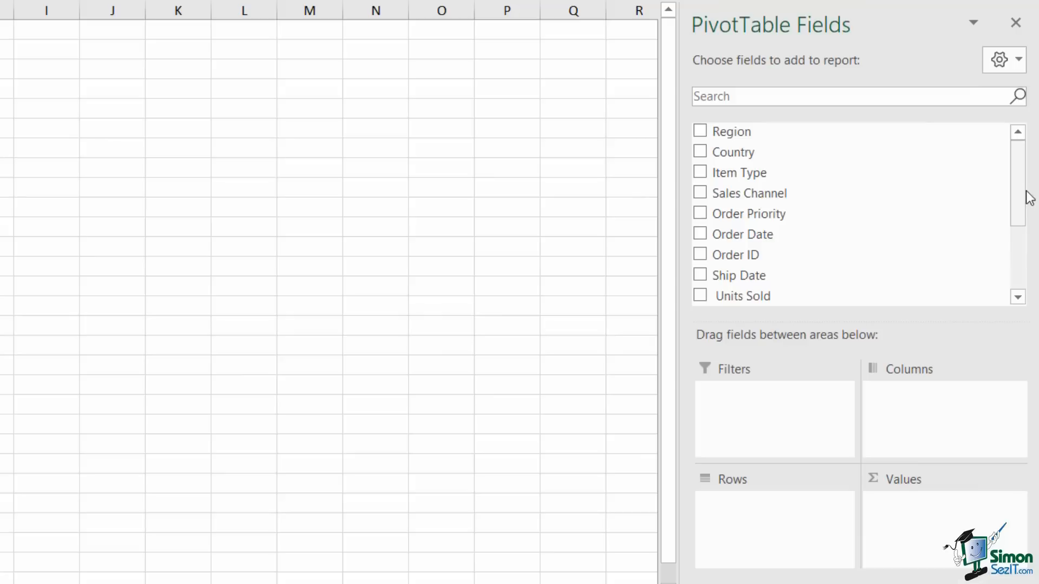
{"action": "left_click_drag", "start_coordinate": [1020, 167], "coordinate": [1021, 243]}
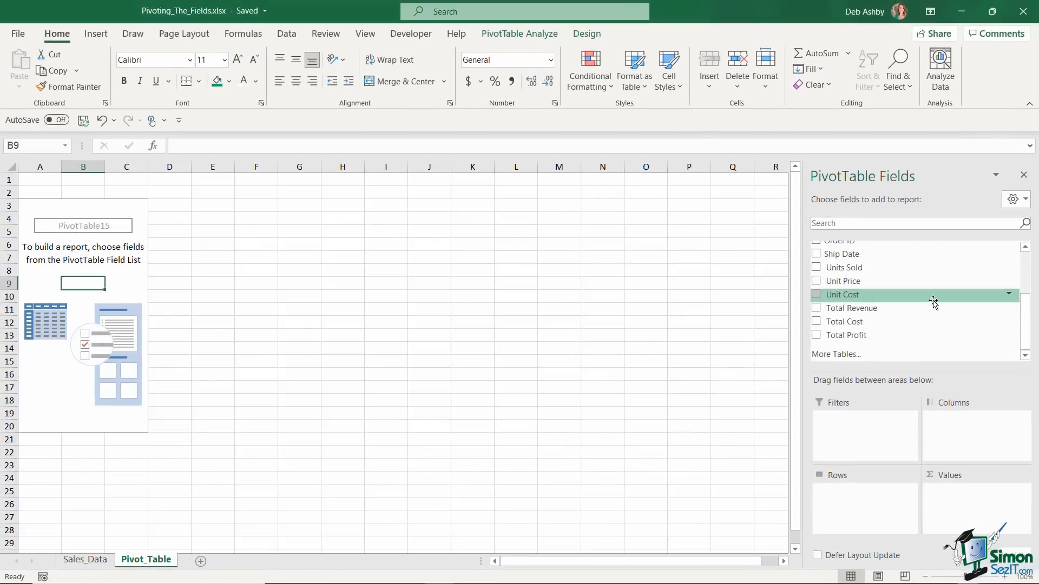
Build the PivotTable report with Region as the row field and the sum of Total Profit as the values
{"action": "scroll", "coordinate": [912, 277], "scroll_direction": "up", "scroll_amount": 3}
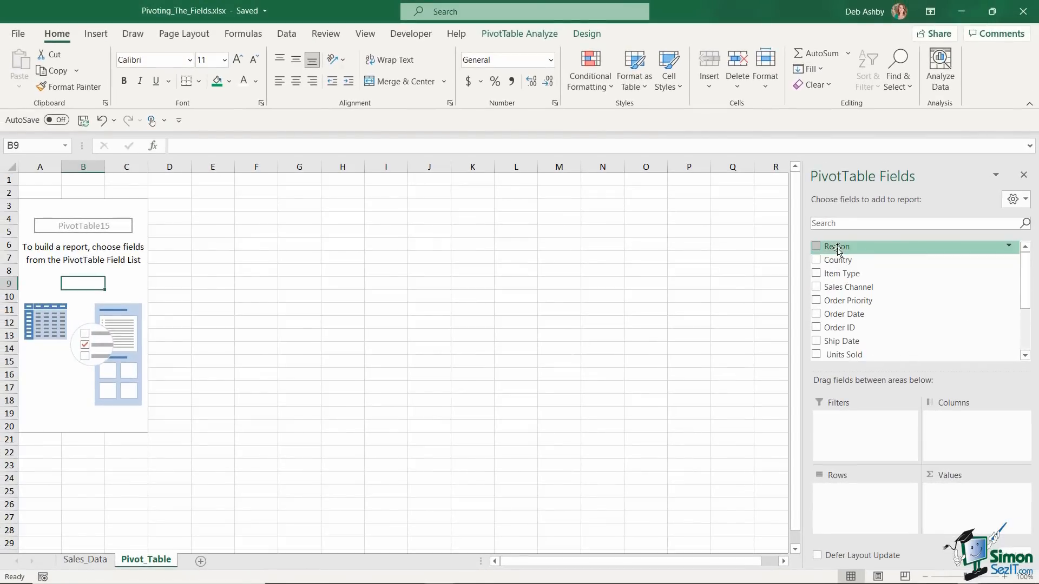
{"action": "left_click_drag", "start_coordinate": [837, 250], "coordinate": [854, 517]}
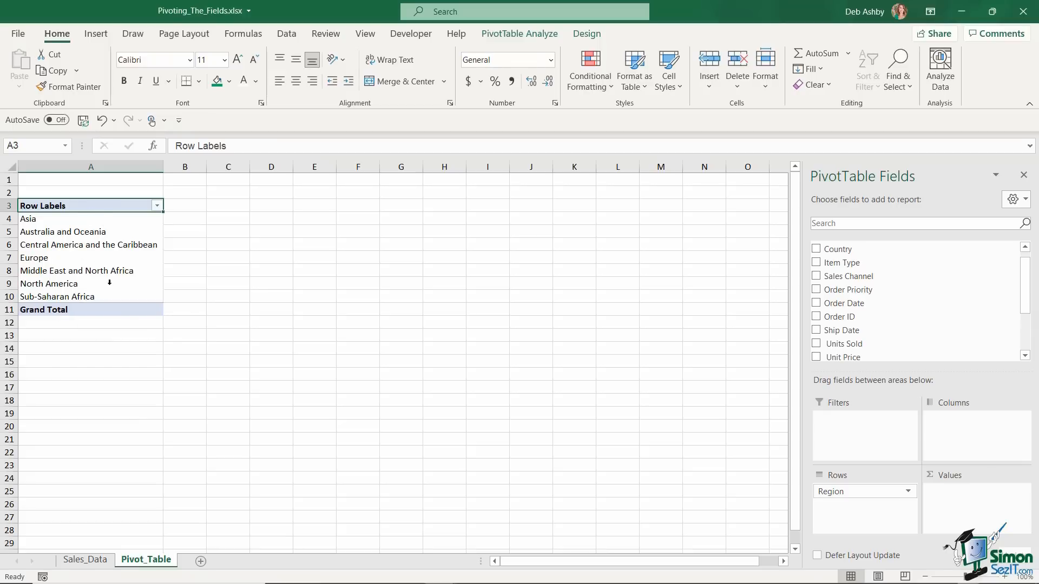
{"action": "left_click_drag", "start_coordinate": [1028, 275], "coordinate": [1027, 311]}
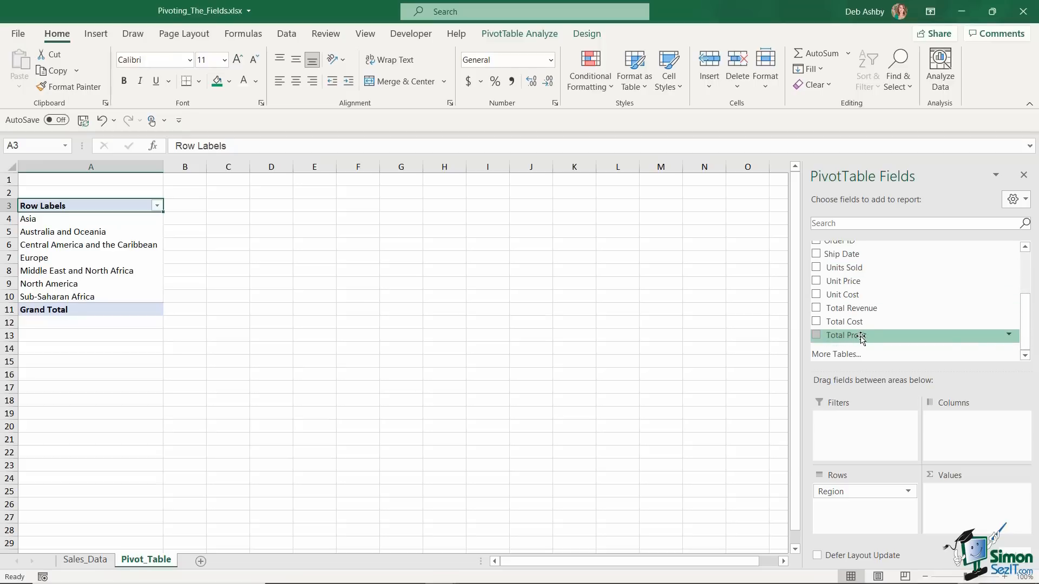
{"action": "left_click_drag", "start_coordinate": [834, 338], "coordinate": [961, 508]}
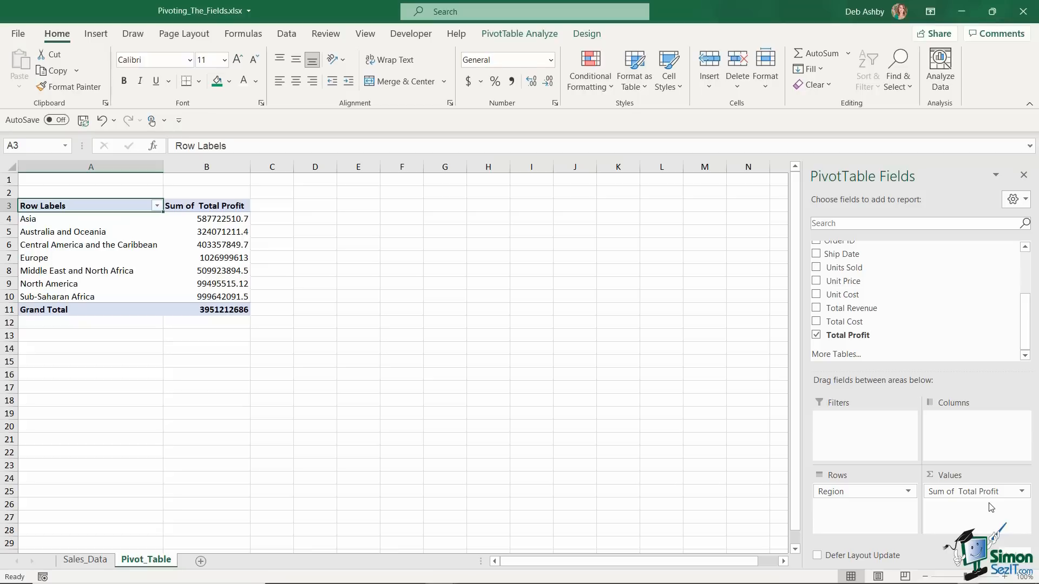
Examine the total profit of individual regions and the grand total in the PivotTable
{"action": "left_click", "coordinate": [198, 218]}
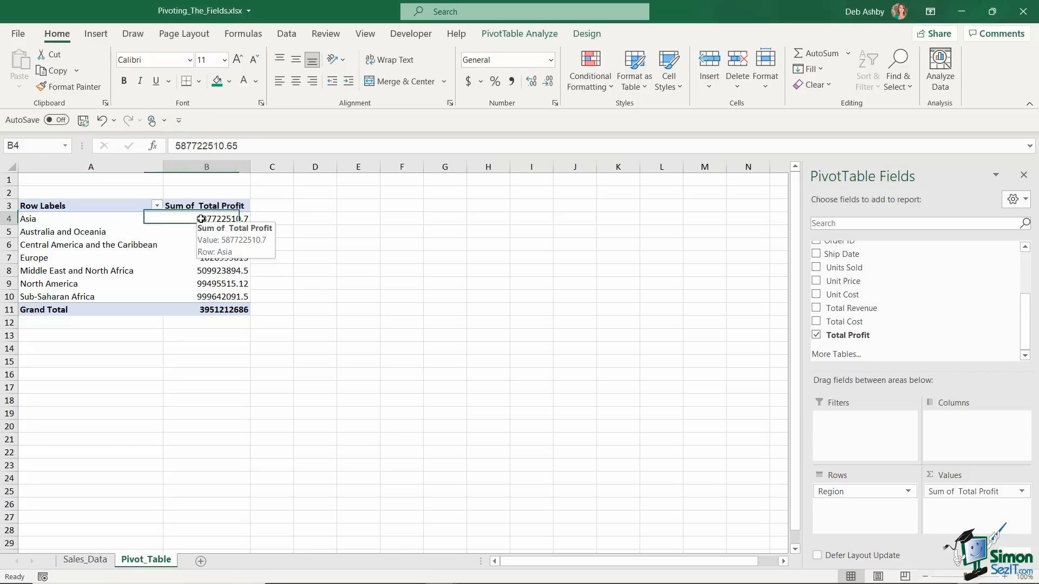
{"action": "left_click", "coordinate": [216, 232]}
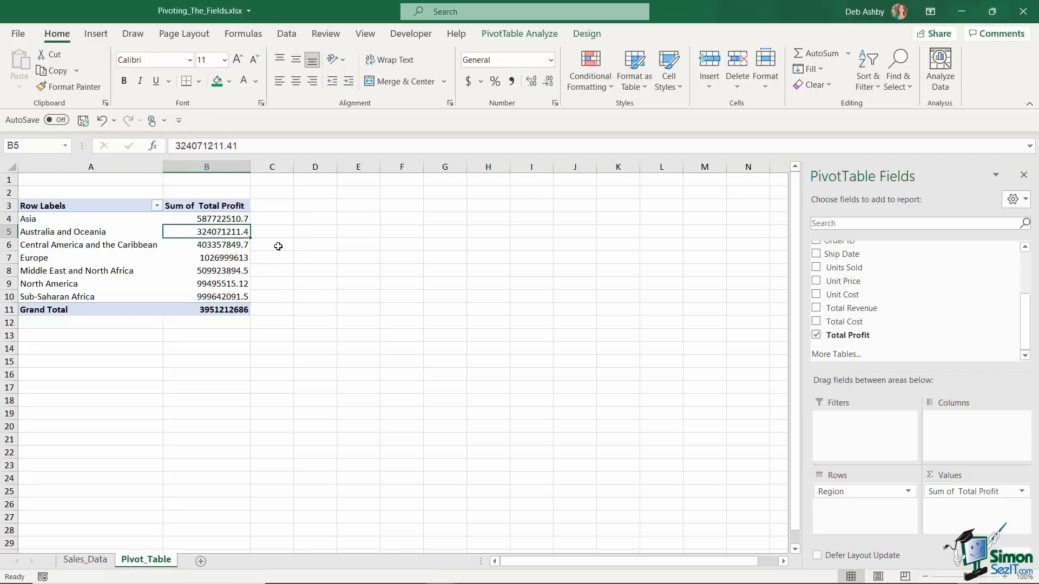
{"action": "left_click", "coordinate": [204, 251]}
{"action": "left_click", "coordinate": [204, 259]}
{"action": "left_click", "coordinate": [206, 270]}
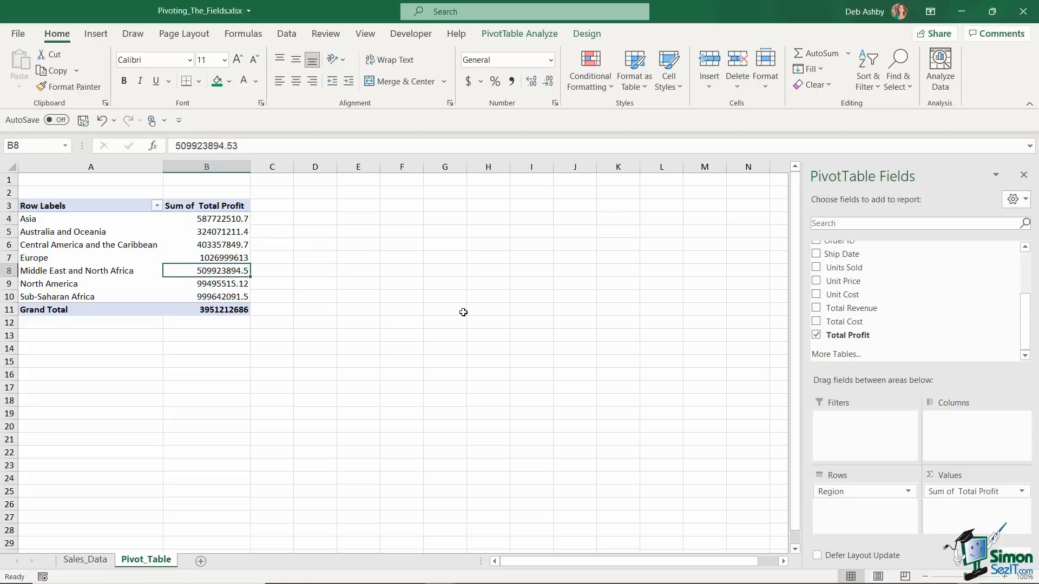
{"action": "left_click", "coordinate": [224, 310]}
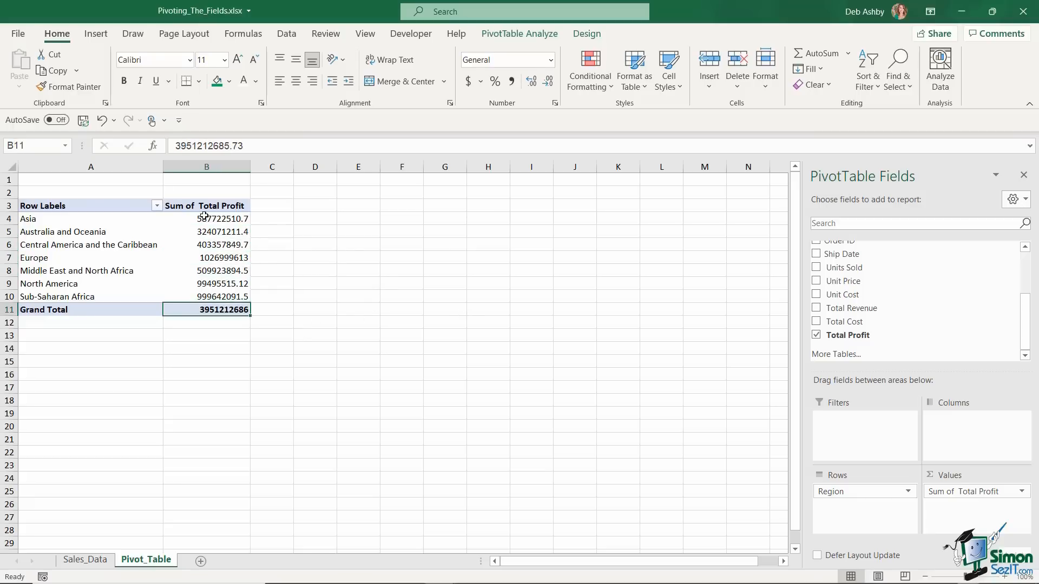
{"action": "left_click_drag", "start_coordinate": [206, 219], "coordinate": [206, 287]}
{"action": "left_click", "coordinate": [208, 285]}
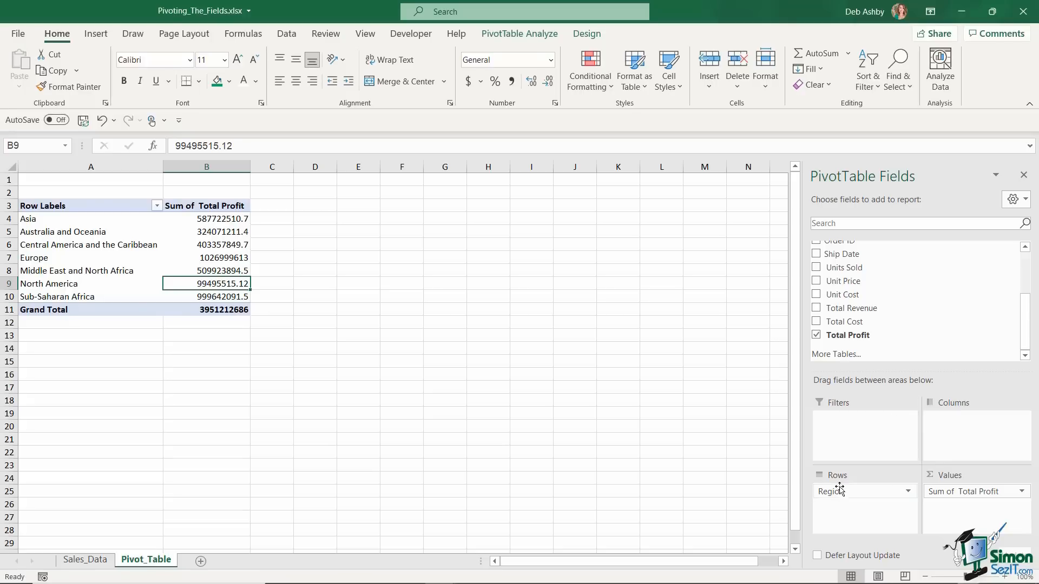
Try Region outside the row area and as the column field, and put it back as the row field
{"action": "left_click_drag", "start_coordinate": [833, 492], "coordinate": [666, 480]}
{"action": "left_click_drag", "start_coordinate": [236, 364], "coordinate": [832, 514]}
{"action": "left_click_drag", "start_coordinate": [829, 494], "coordinate": [955, 433]}
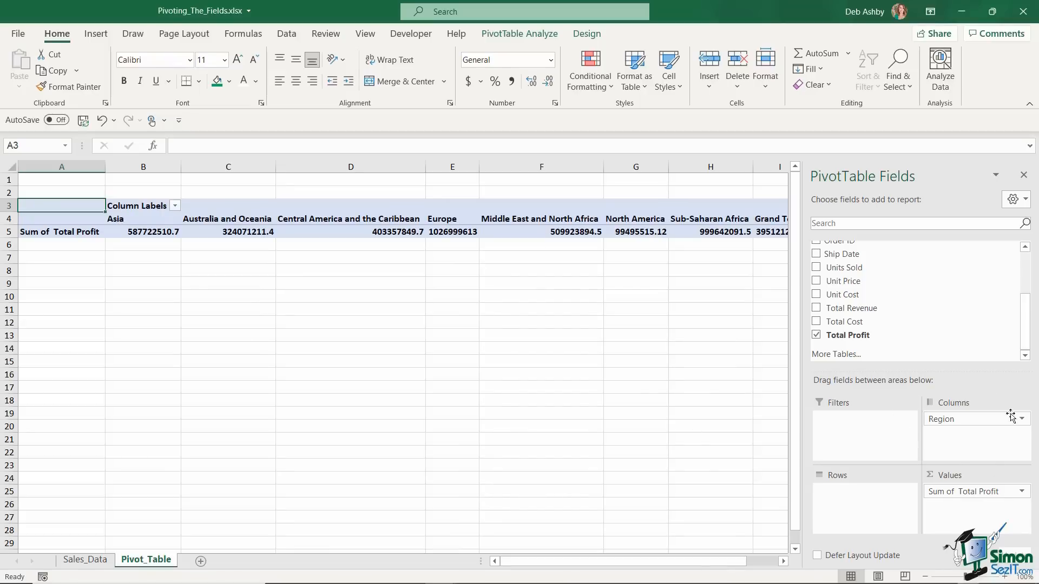
{"action": "left_click_drag", "start_coordinate": [955, 421], "coordinate": [842, 500]}
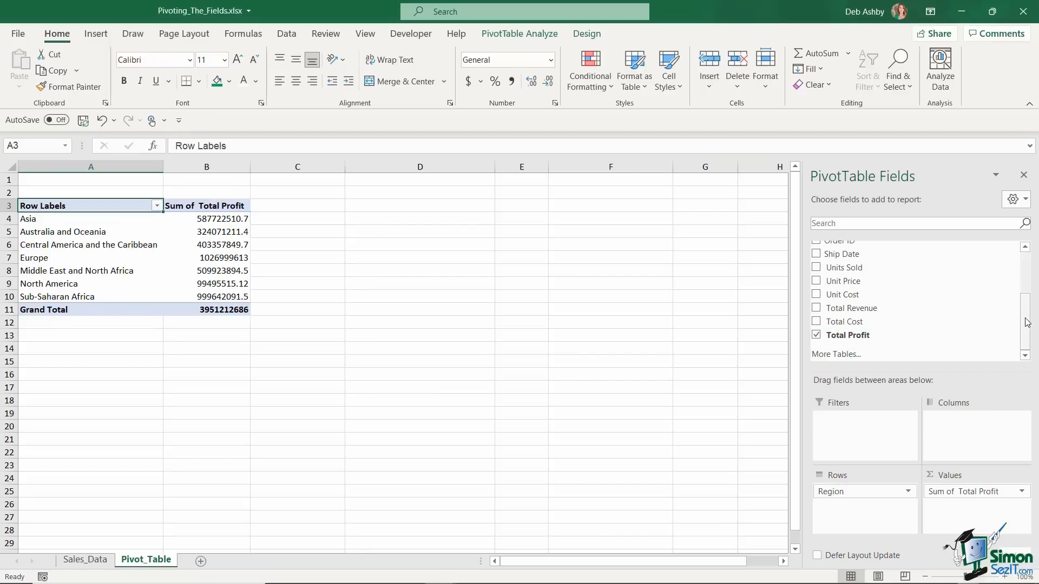
Add Item Type as a second row field beneath Region and review the item breakdown of every region down to the grand total
{"action": "left_click_drag", "start_coordinate": [1027, 323], "coordinate": [1027, 281]}
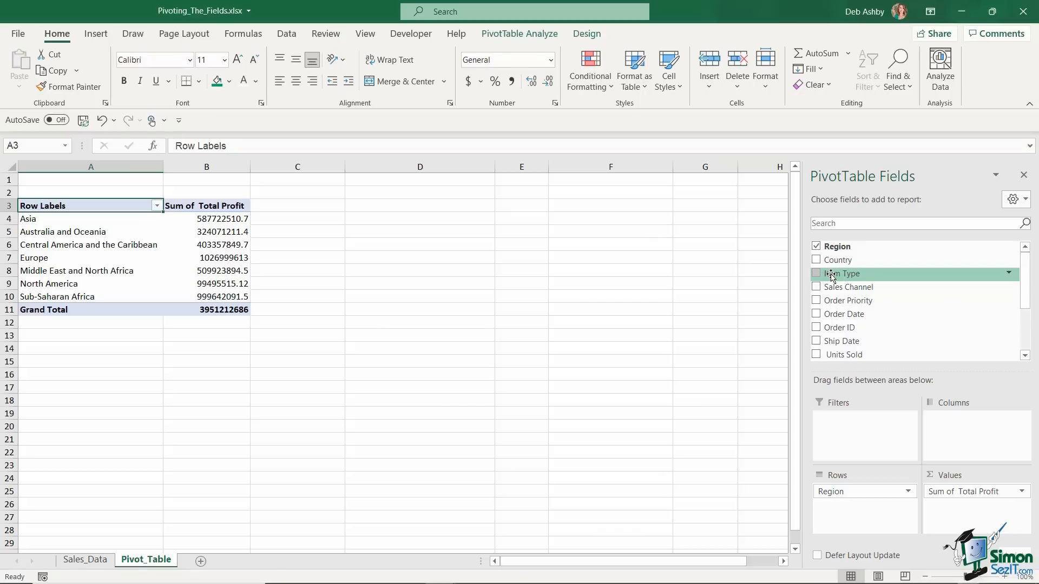
{"action": "mouse_move", "coordinate": [831, 276]}
{"action": "left_mouse_down"}
{"action": "mouse_move", "coordinate": [863, 327]}
{"action": "mouse_move", "coordinate": [882, 425]}
{"action": "mouse_move", "coordinate": [874, 522]}
{"action": "mouse_move", "coordinate": [855, 528]}
{"action": "left_mouse_up"}
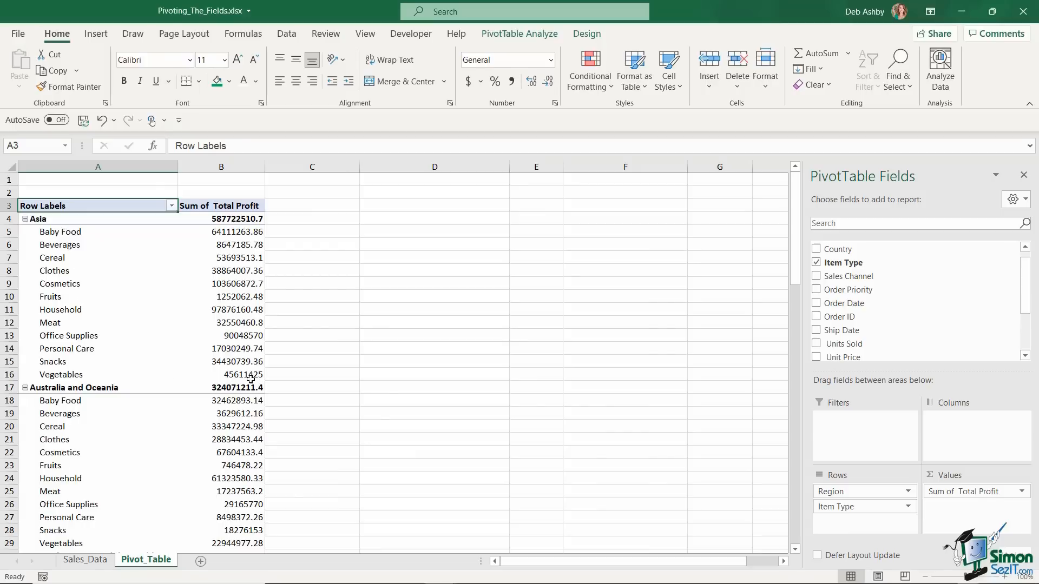
{"action": "left_click", "coordinate": [52, 219]}
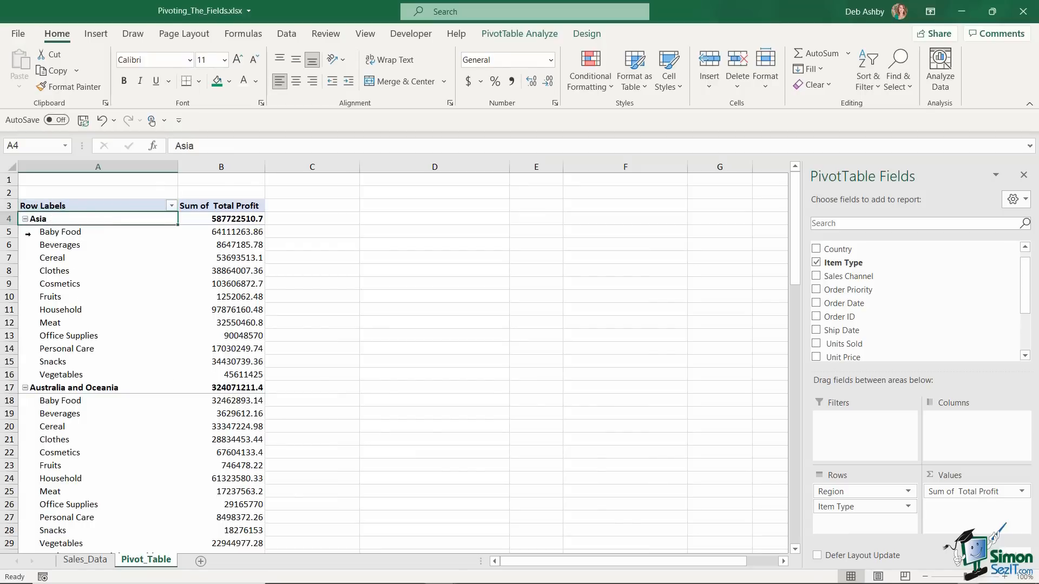
{"action": "left_click_drag", "start_coordinate": [57, 232], "coordinate": [65, 373]}
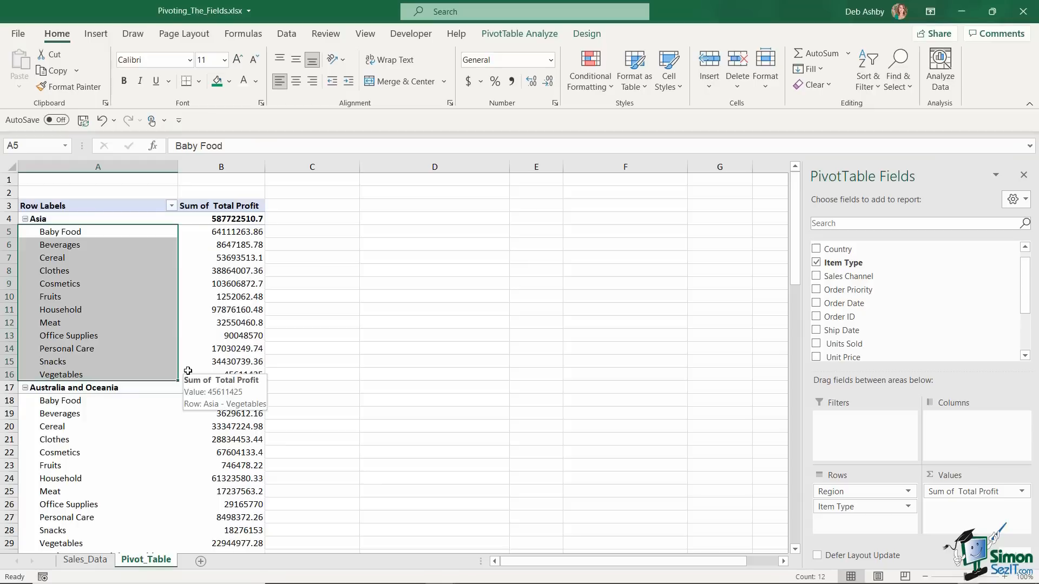
{"action": "scroll", "coordinate": [108, 327], "scroll_direction": "down", "scroll_amount": 2}
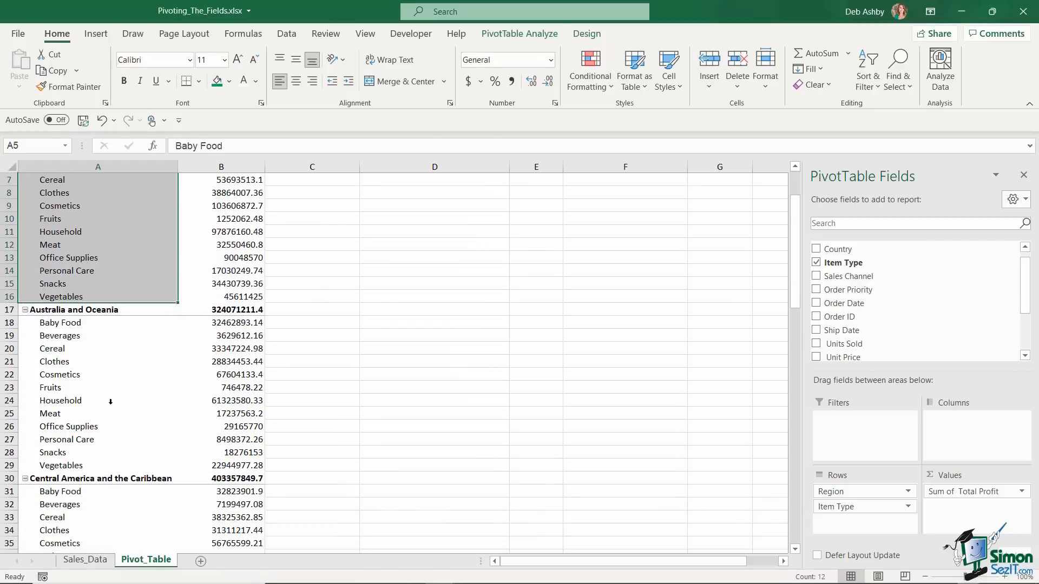
{"action": "scroll", "coordinate": [110, 393], "scroll_direction": "down", "scroll_amount": 8}
{"action": "scroll", "coordinate": [112, 395], "scroll_direction": "down", "scroll_amount": 15}
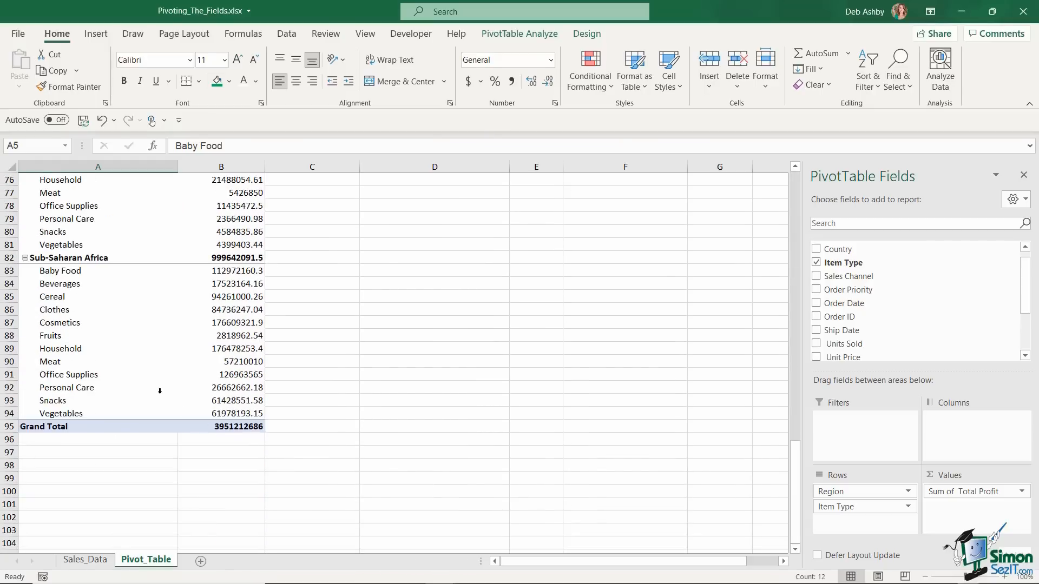
{"action": "scroll", "coordinate": [152, 360], "scroll_direction": "up", "scroll_amount": 20}
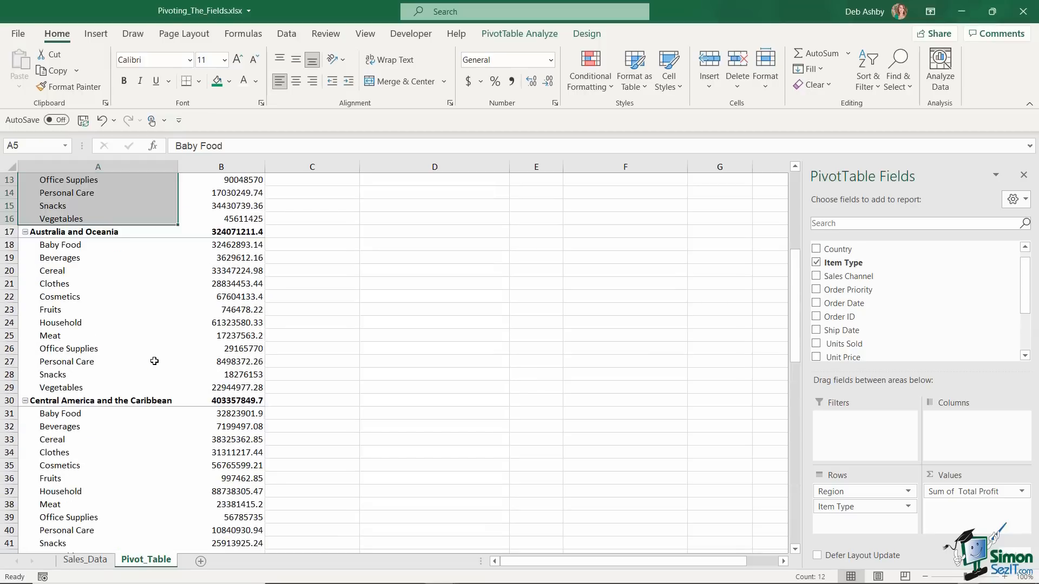
{"action": "scroll", "coordinate": [151, 360], "scroll_direction": "up", "scroll_amount": 1}
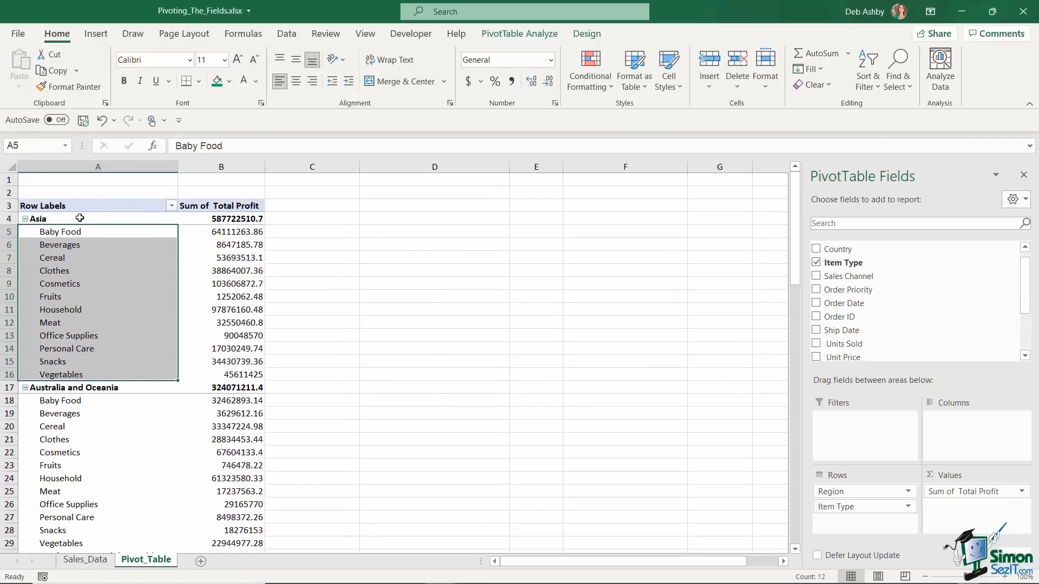
Collapse the item types under Asia, Central America and the Caribbean, and Europe, leaving Australia and Oceania expanded
{"action": "left_click", "coordinate": [29, 223]}
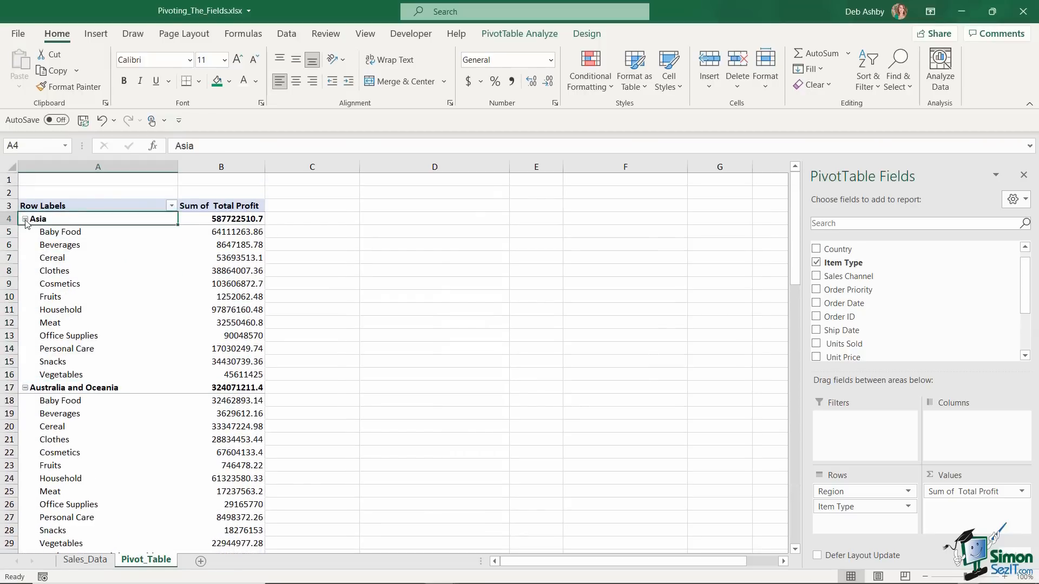
{"action": "left_click", "coordinate": [25, 220]}
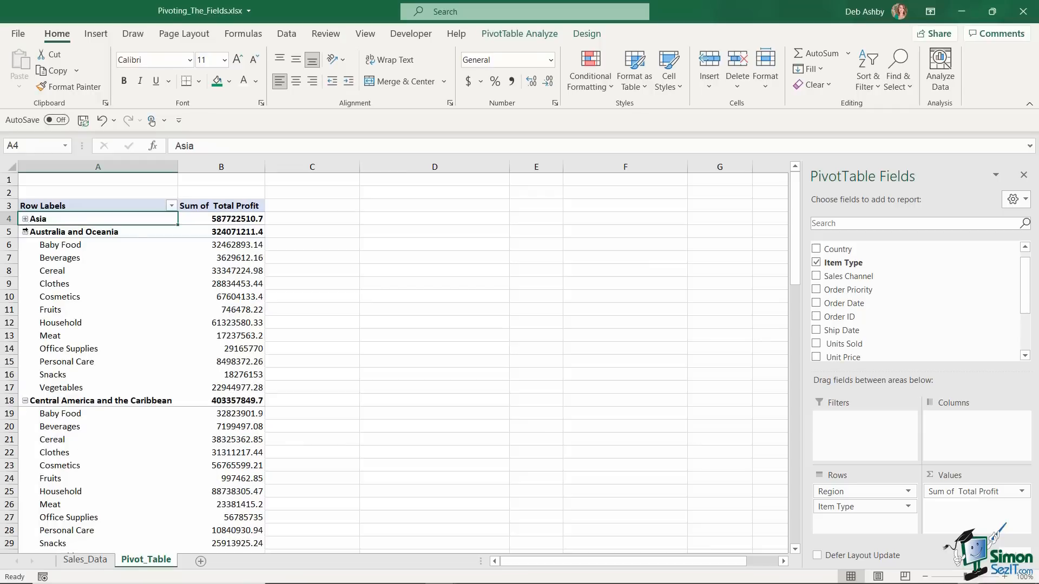
{"action": "left_click", "coordinate": [26, 401]}
{"action": "left_click", "coordinate": [25, 414]}
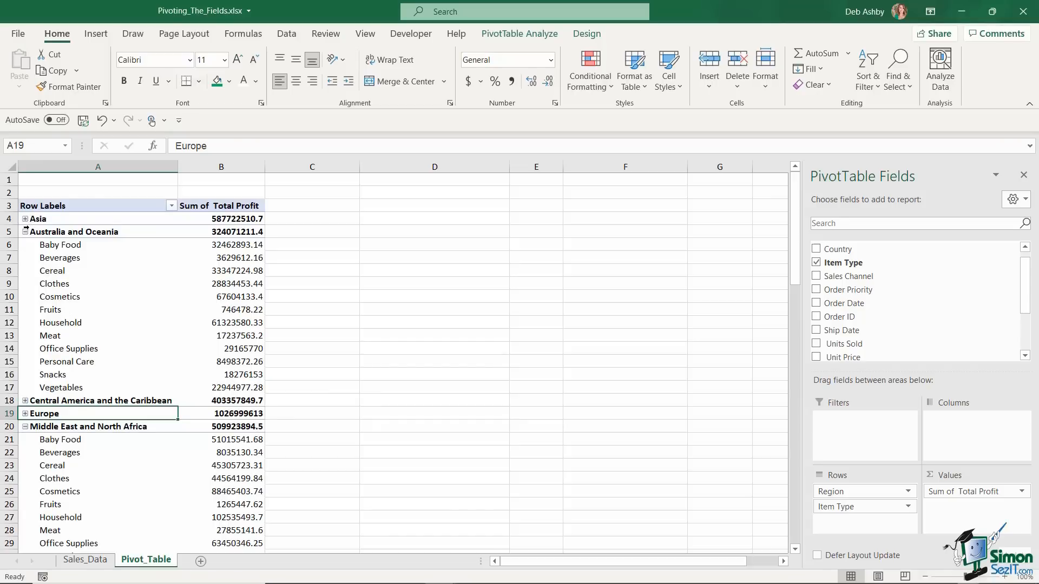
{"action": "left_click", "coordinate": [60, 272]}
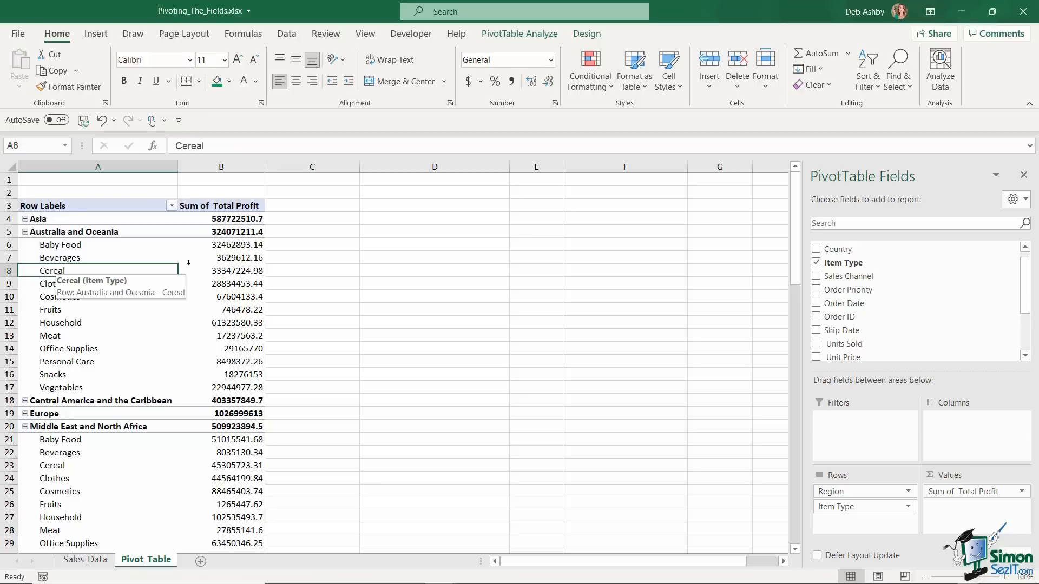
Hide the expand/collapse buttons in the PivotTable and show them again
{"action": "left_click", "coordinate": [511, 36]}
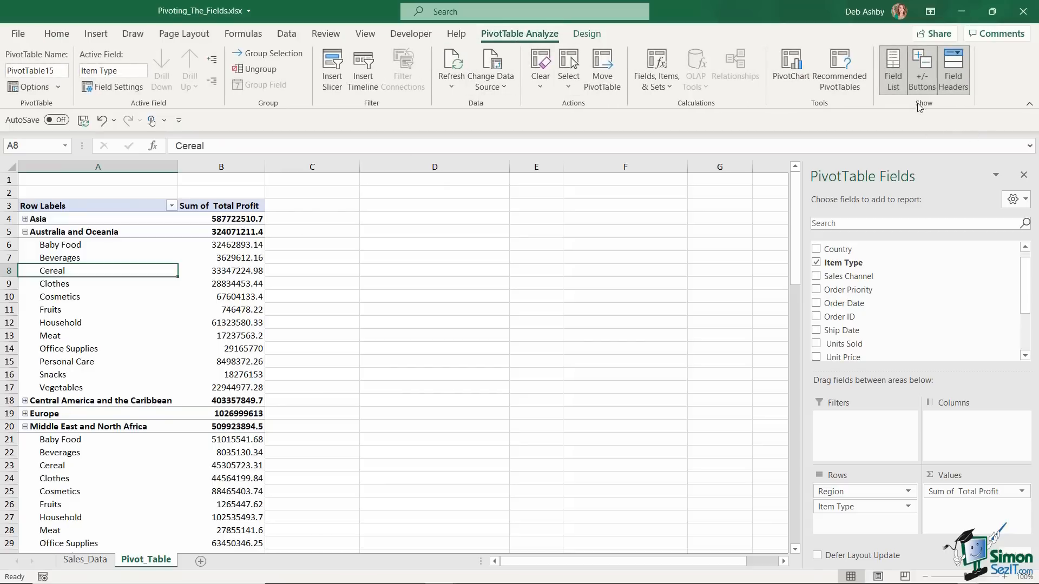
{"action": "left_click", "coordinate": [924, 72]}
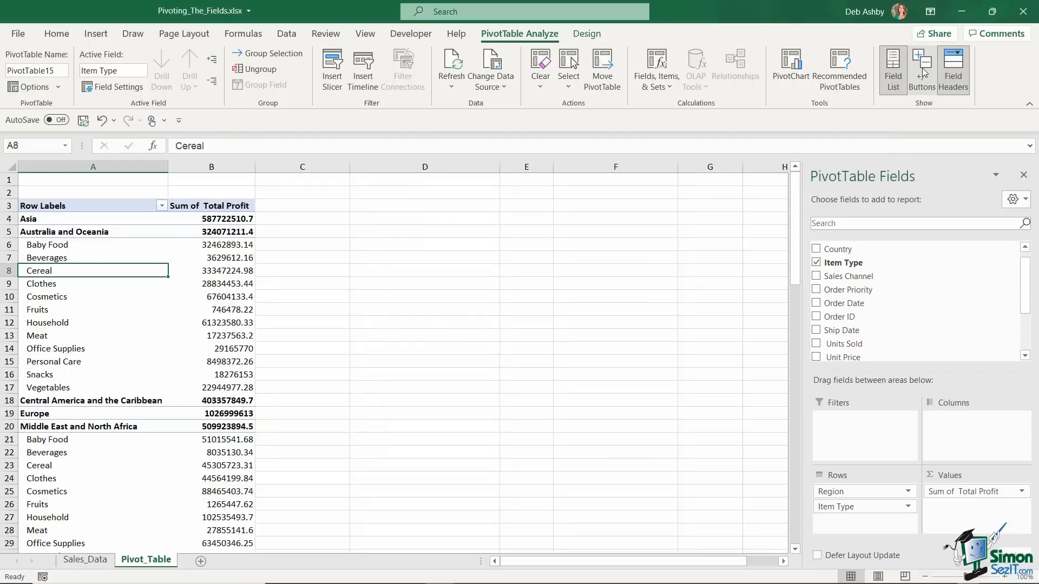
{"action": "left_click", "coordinate": [924, 72]}
{"action": "left_click", "coordinate": [924, 72]}
{"action": "left_click", "coordinate": [924, 72]}
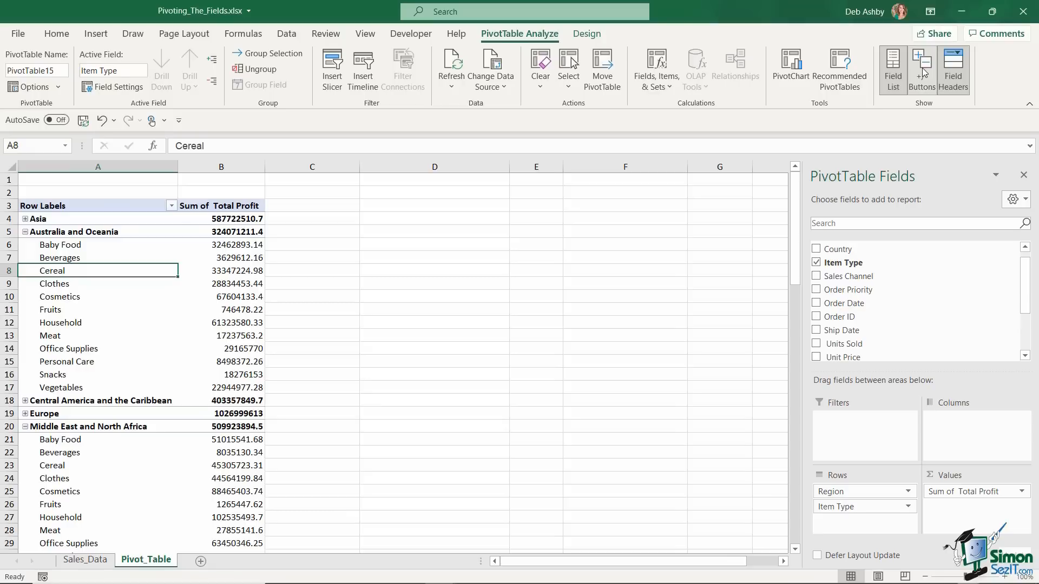
Expand the Asia region to list its item types
{"action": "left_click", "coordinate": [59, 223]}
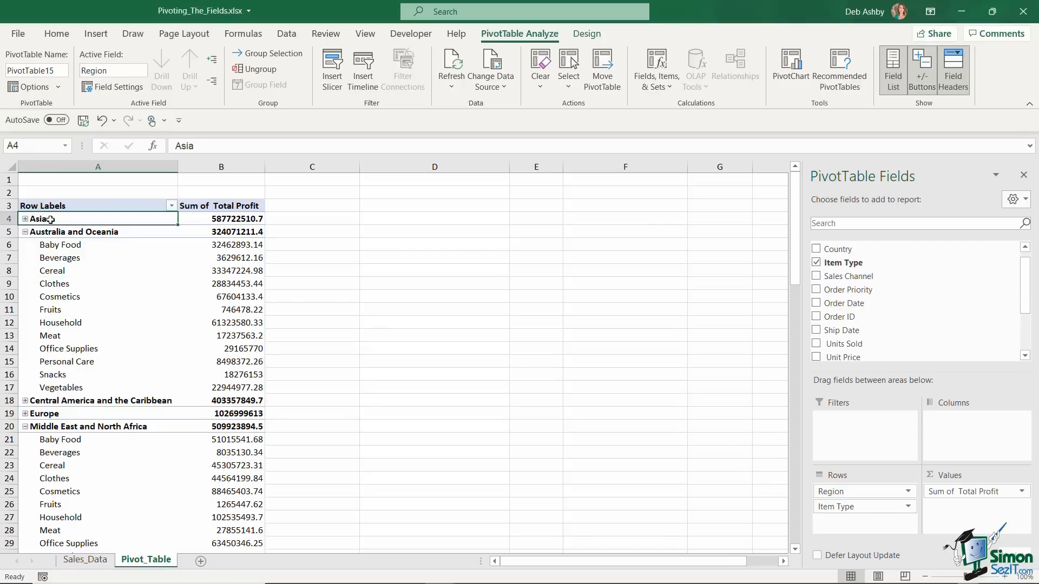
{"action": "right_click", "coordinate": [42, 222]}
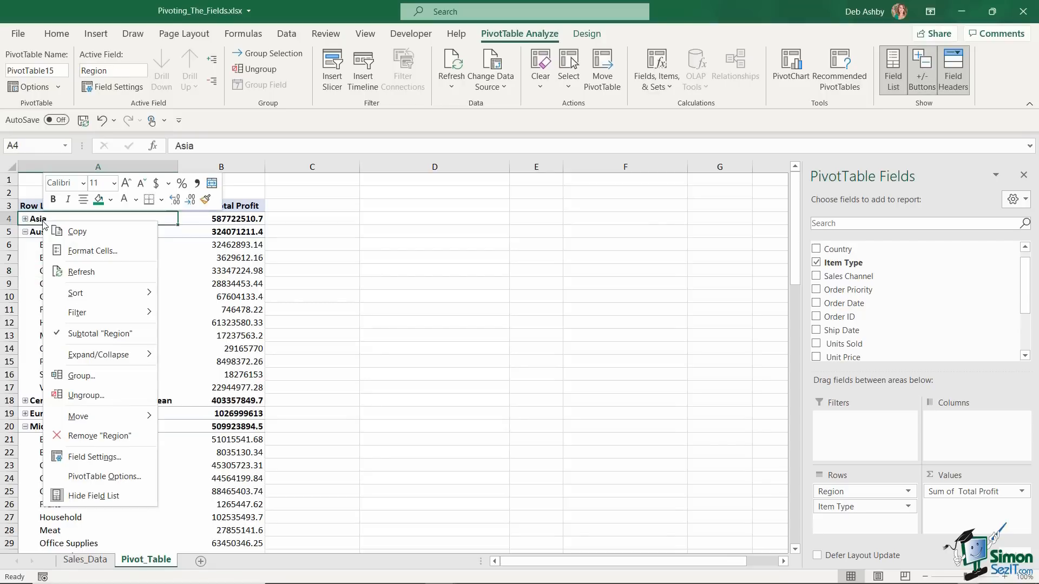
{"action": "mouse_move", "coordinate": [102, 355]}
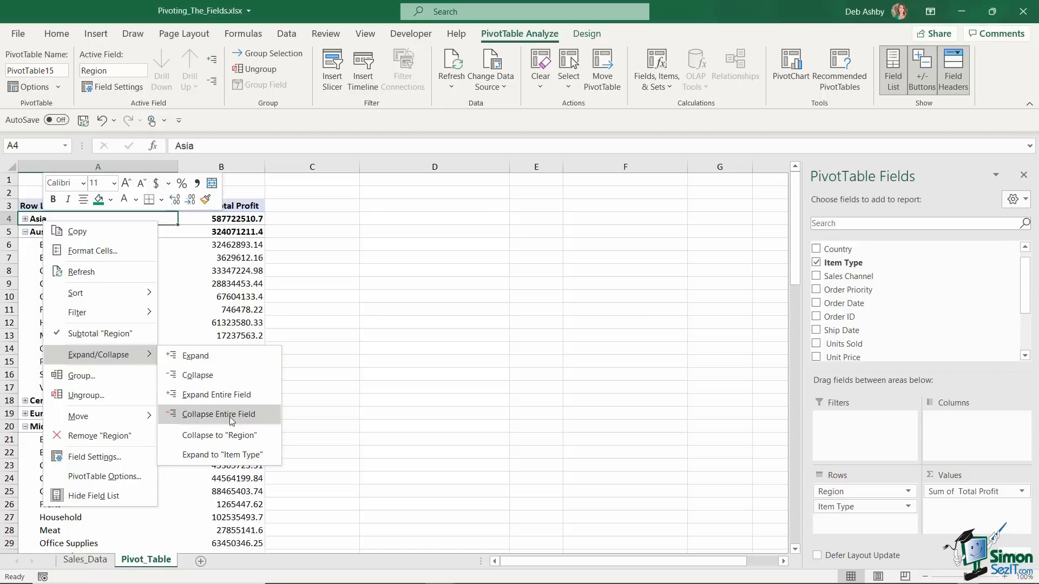
{"action": "left_click", "coordinate": [222, 356]}
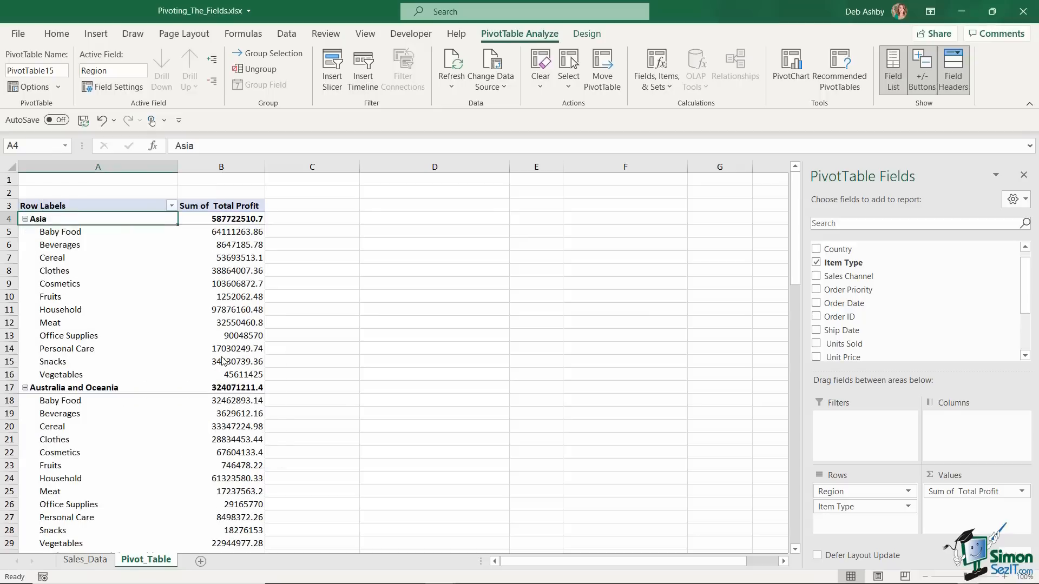
{"action": "left_click", "coordinate": [119, 348]}
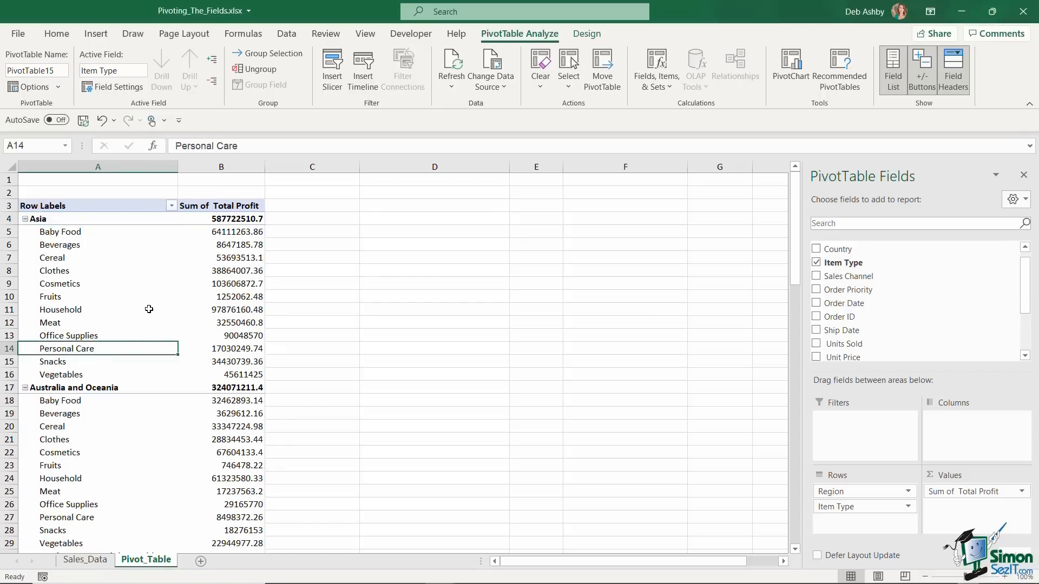
{"action": "left_click", "coordinate": [81, 271]}
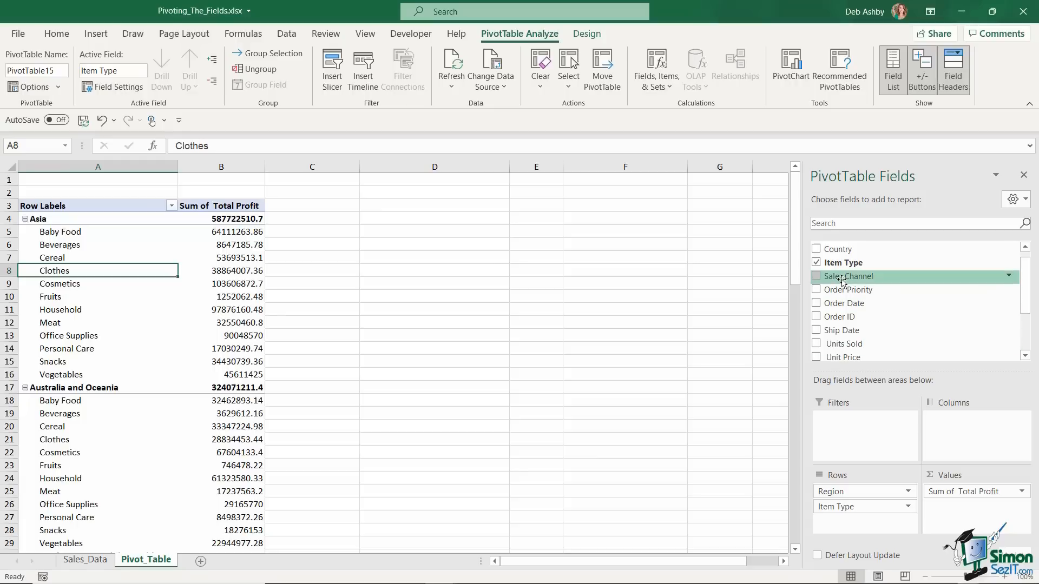
Add Sales Channel as a report filter and filter the PivotTable to Offline sales
{"action": "left_click_drag", "start_coordinate": [842, 282], "coordinate": [873, 452]}
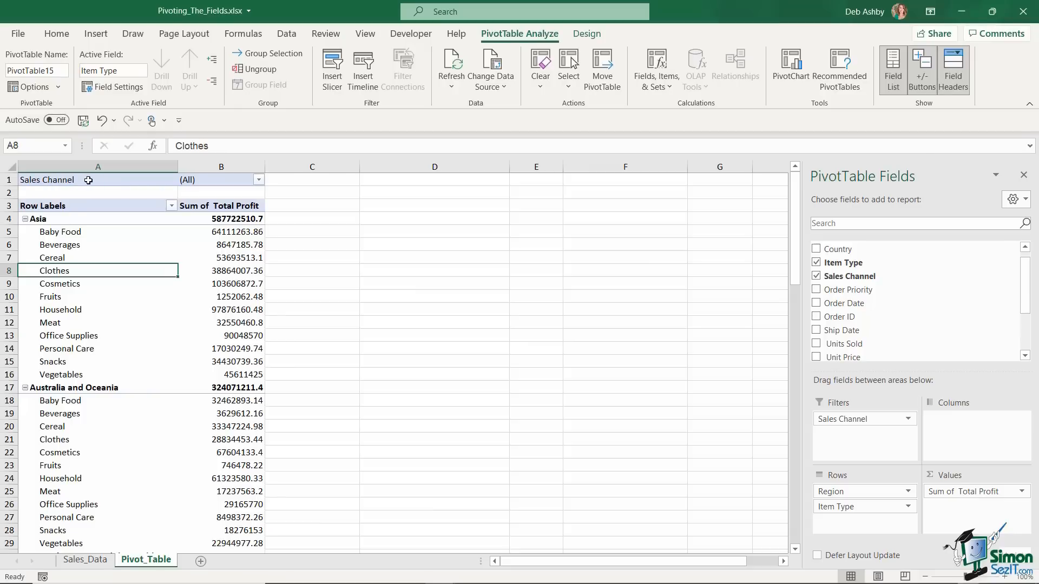
{"action": "left_click", "coordinate": [259, 180]}
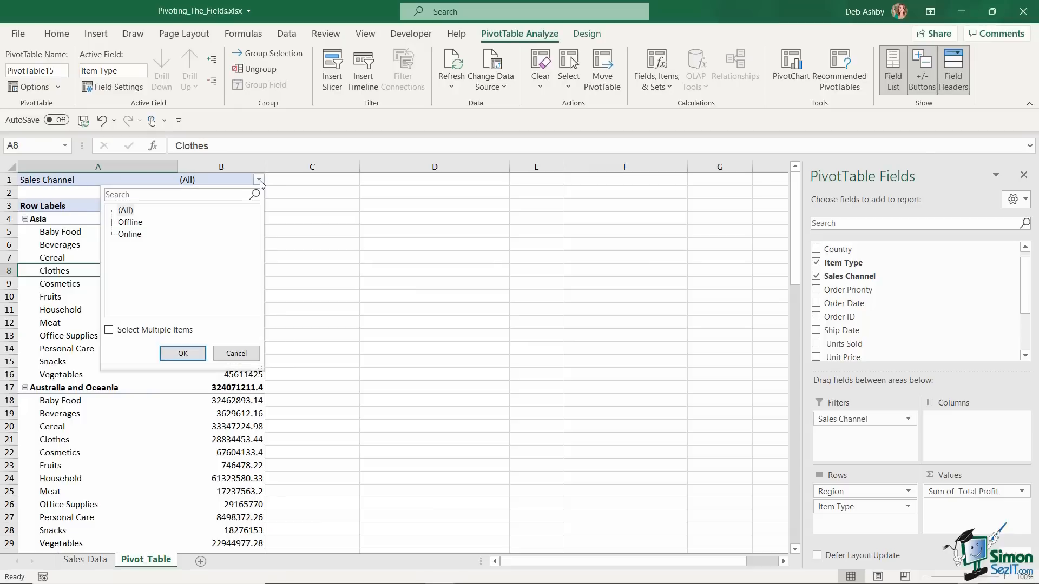
{"action": "left_click", "coordinate": [132, 223]}
{"action": "left_click", "coordinate": [183, 354]}
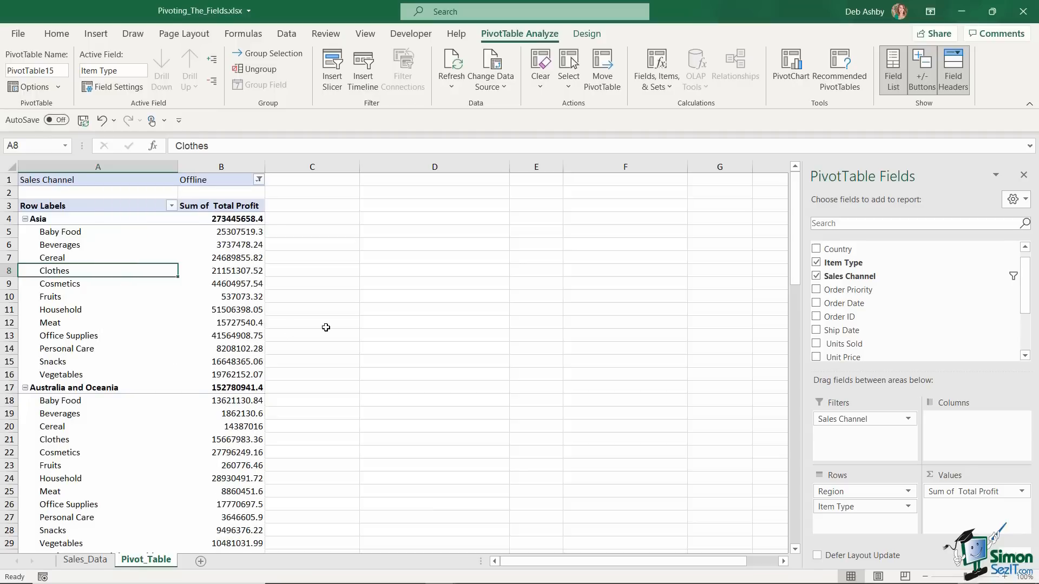
{"action": "left_click", "coordinate": [232, 242]}
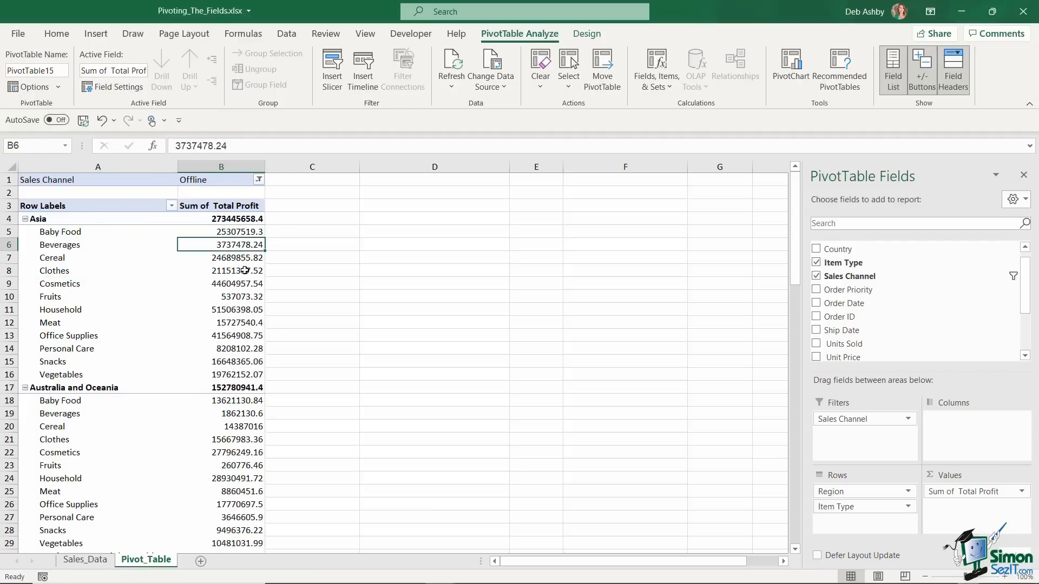
Switch the Sales Channel report filter to Online
{"action": "left_click", "coordinate": [259, 179]}
{"action": "left_click", "coordinate": [133, 234]}
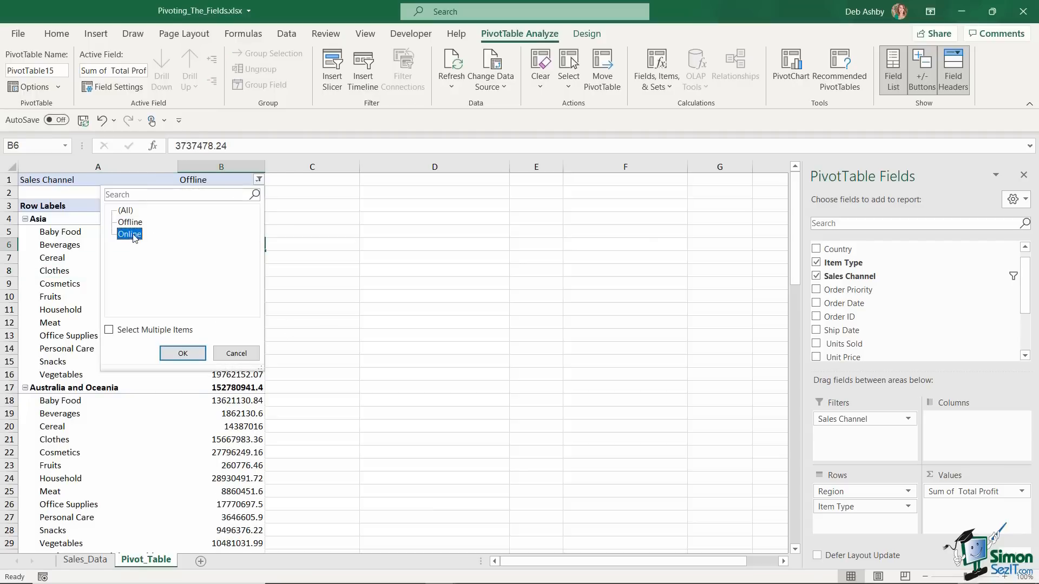
{"action": "left_click", "coordinate": [183, 354]}
Allow multiple items in the Sales Channel report filter and include Offline together with Online
{"action": "left_click", "coordinate": [260, 179]}
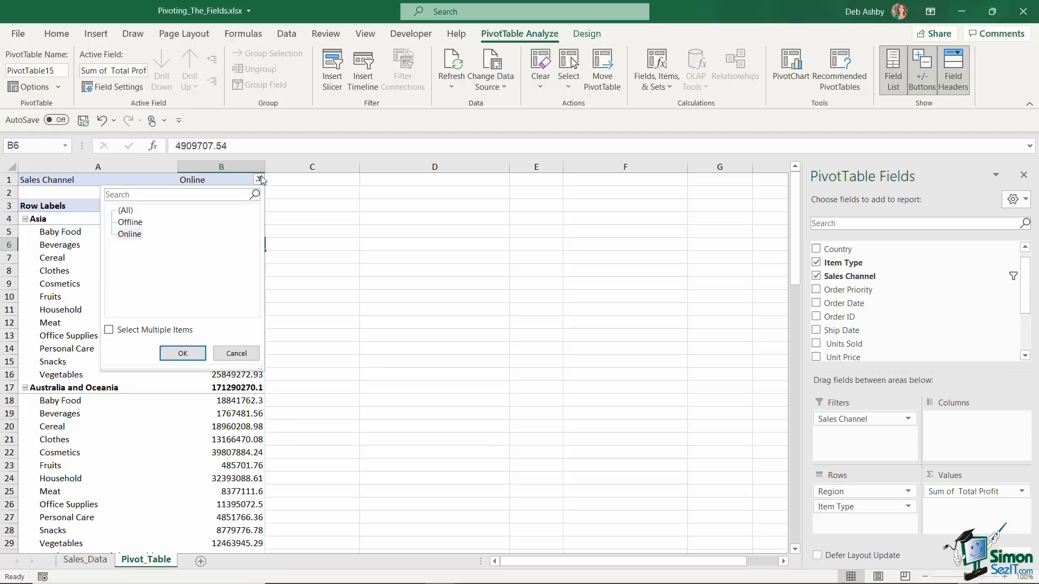
{"action": "left_click", "coordinate": [108, 330]}
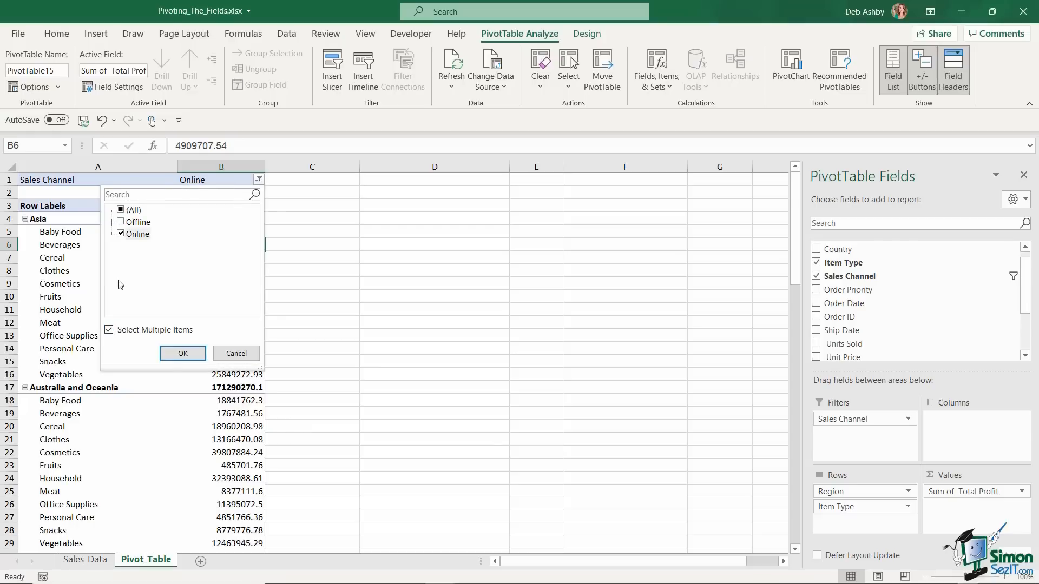
{"action": "left_click", "coordinate": [121, 221]}
{"action": "left_click", "coordinate": [180, 355]}
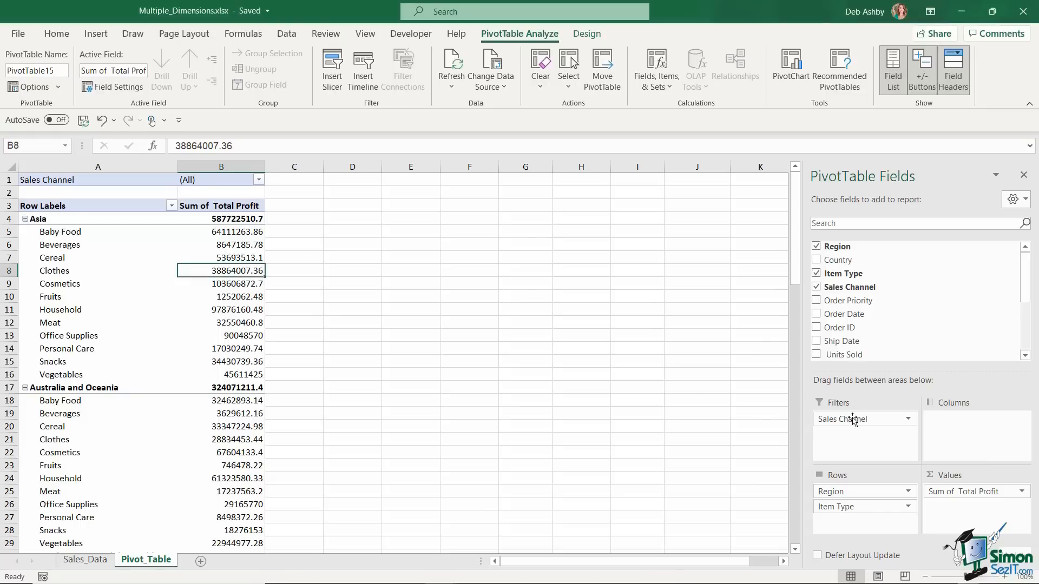
Remove Sales Channel from the report filters and Item Type from the rows of the PivotTable
{"action": "left_click_drag", "start_coordinate": [853, 420], "coordinate": [706, 424]}
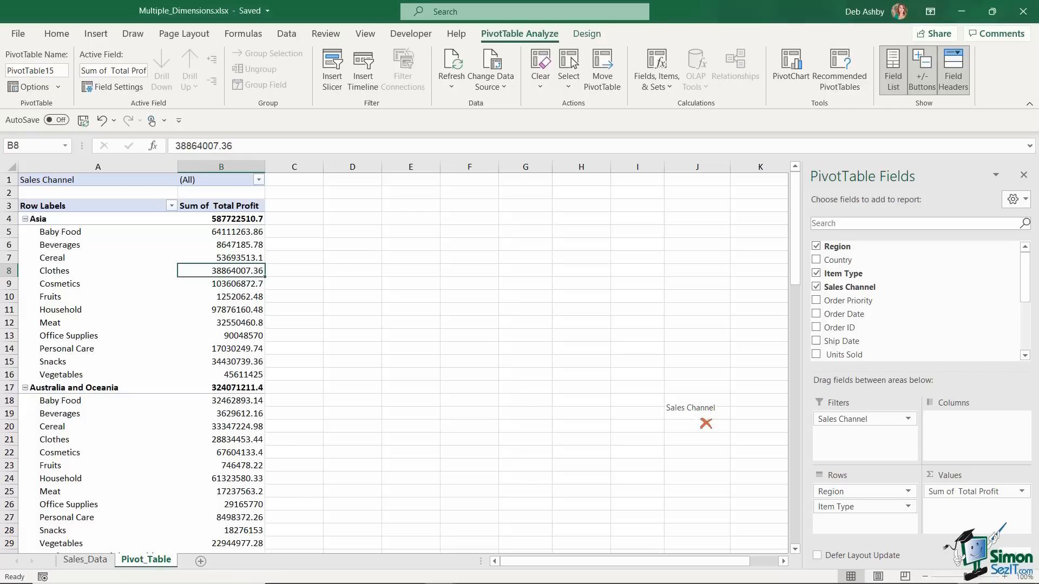
{"action": "left_click_drag", "start_coordinate": [706, 423], "coordinate": [701, 419]}
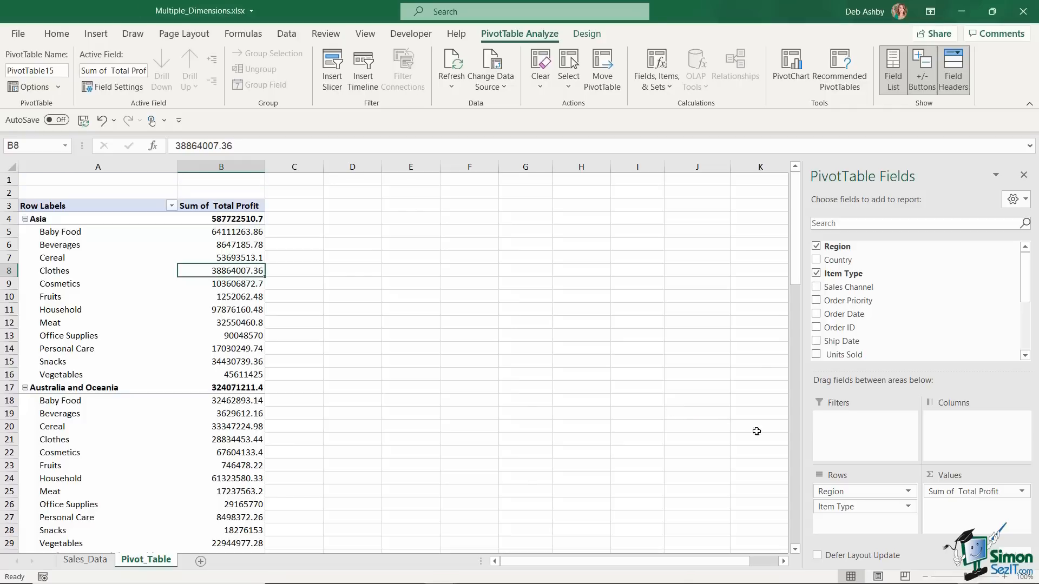
{"action": "left_click_drag", "start_coordinate": [852, 508], "coordinate": [701, 473]}
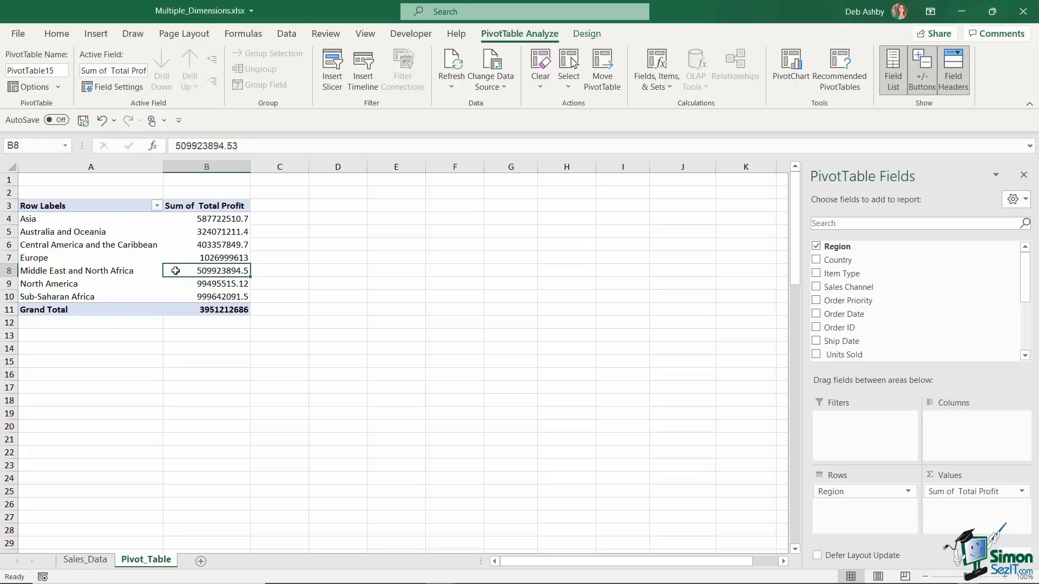
Add Item Type to the PivotTable rows beneath Region
{"action": "mouse_move", "coordinate": [209, 304]}
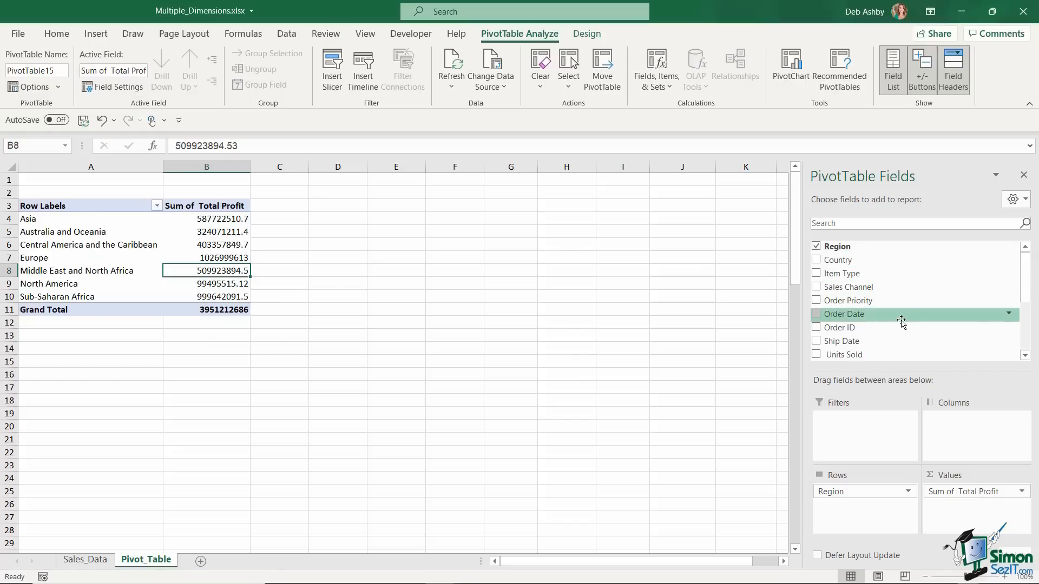
{"action": "left_click_drag", "start_coordinate": [830, 274], "coordinate": [864, 532]}
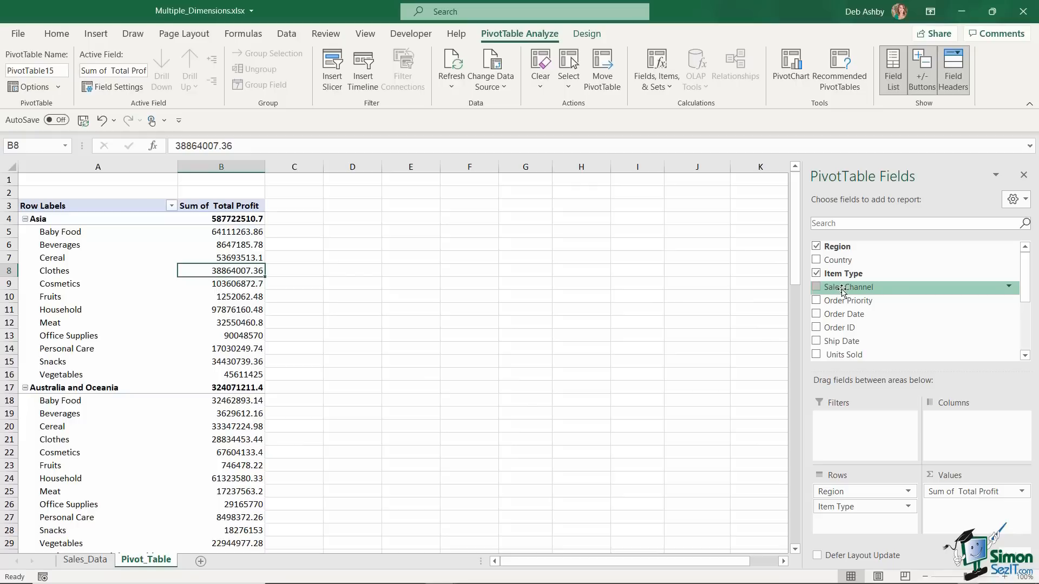
Add the Sales Channel field to the PivotTable's Columns area
{"action": "left_click_drag", "start_coordinate": [841, 292], "coordinate": [964, 436]}
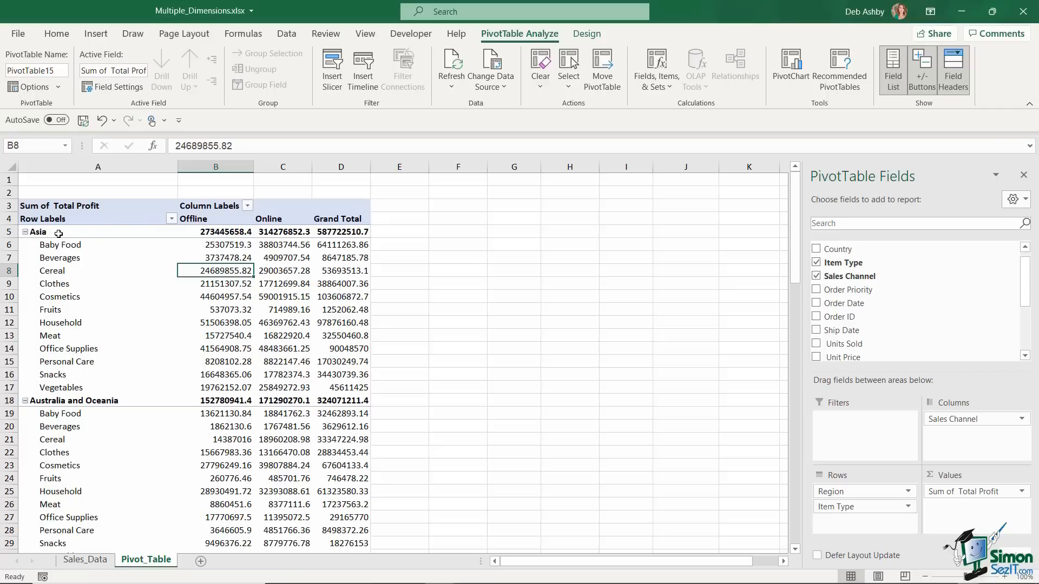
Examine the Offline, Online and Grand Total profits for Asia's item types and the table's final totals
{"action": "left_click", "coordinate": [58, 240]}
{"action": "left_click", "coordinate": [55, 246]}
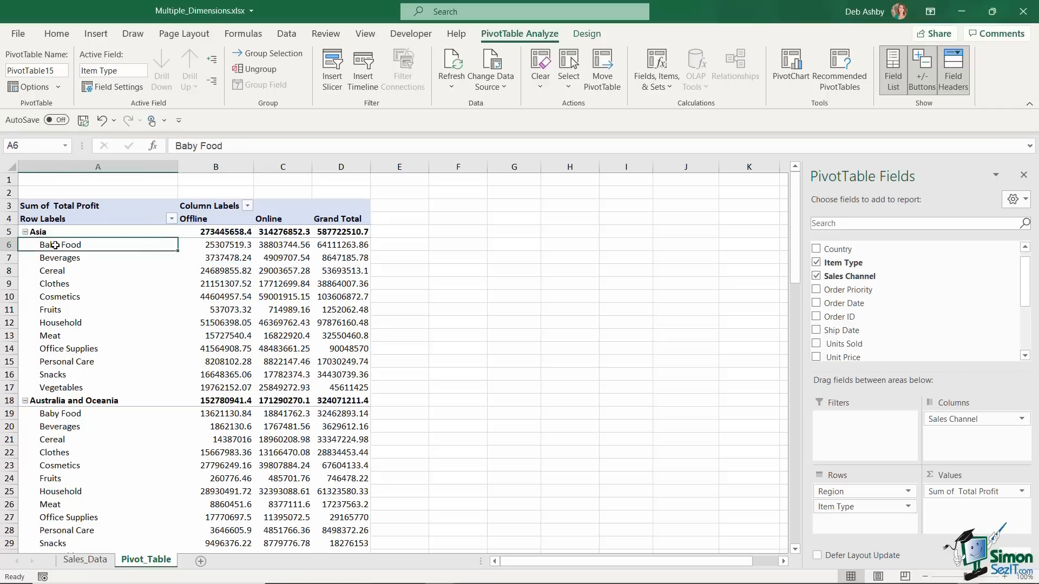
{"action": "left_click", "coordinate": [210, 233]}
{"action": "key", "text": "Right"}
{"action": "mouse_move", "coordinate": [209, 246]}
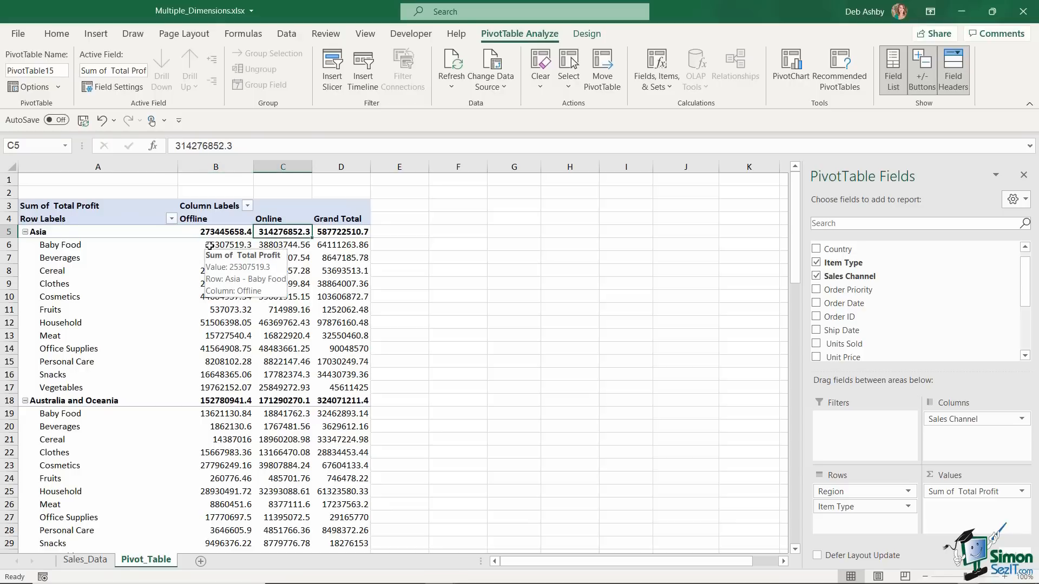
{"action": "left_click", "coordinate": [330, 233]}
{"action": "left_click_drag", "start_coordinate": [330, 234], "coordinate": [330, 386]}
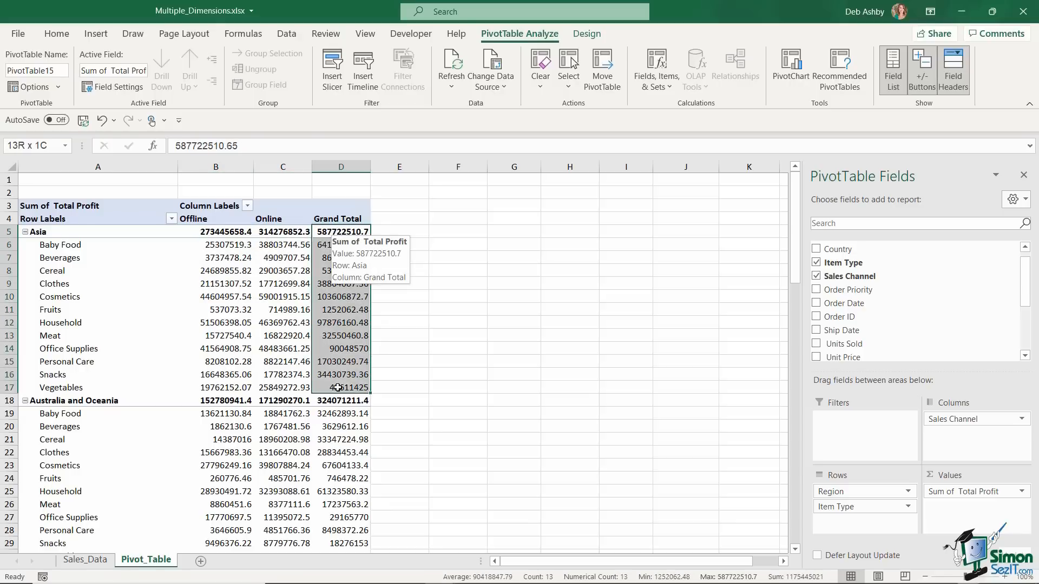
{"action": "scroll", "coordinate": [255, 282], "scroll_direction": "down", "scroll_amount": 20}
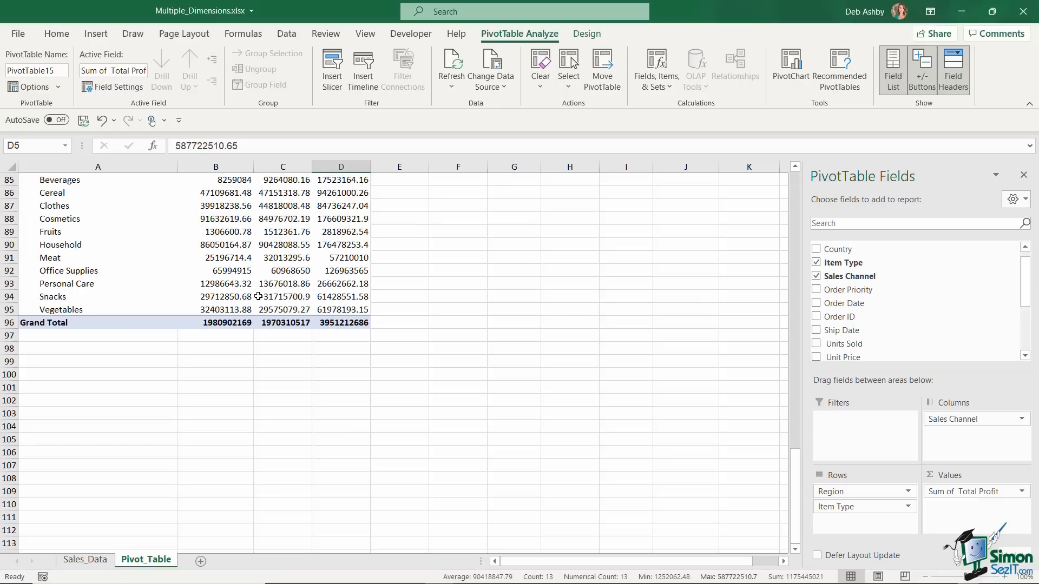
{"action": "scroll", "coordinate": [258, 296], "scroll_direction": "up", "scroll_amount": 7}
{"action": "scroll", "coordinate": [258, 296], "scroll_direction": "up", "scroll_amount": 20}
{"action": "left_click", "coordinate": [227, 283]}
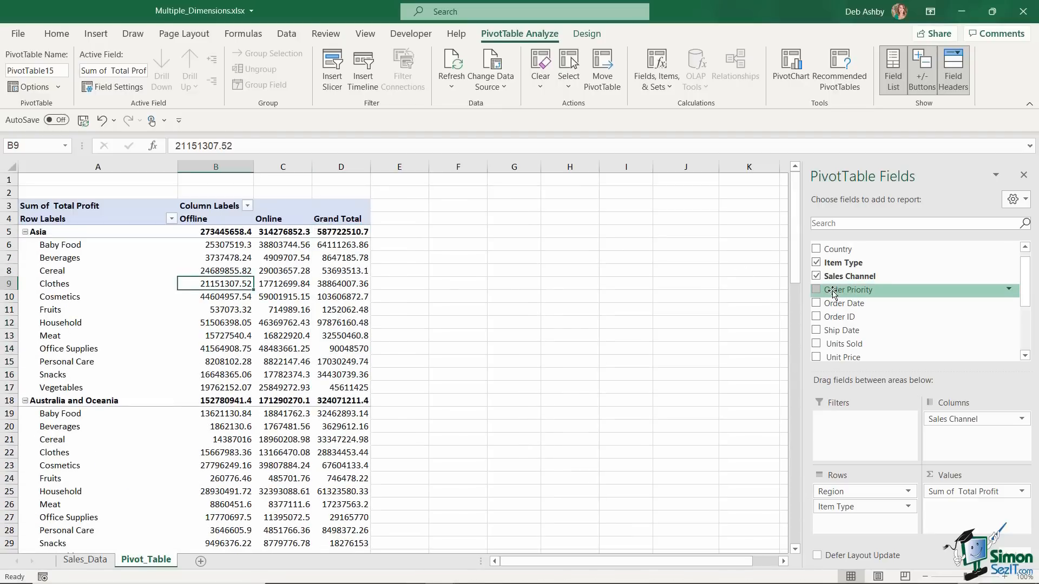
Add the Order Priority field to the PivotTable's Columns area beneath Sales Channel
{"action": "left_click_drag", "start_coordinate": [834, 295], "coordinate": [973, 457]}
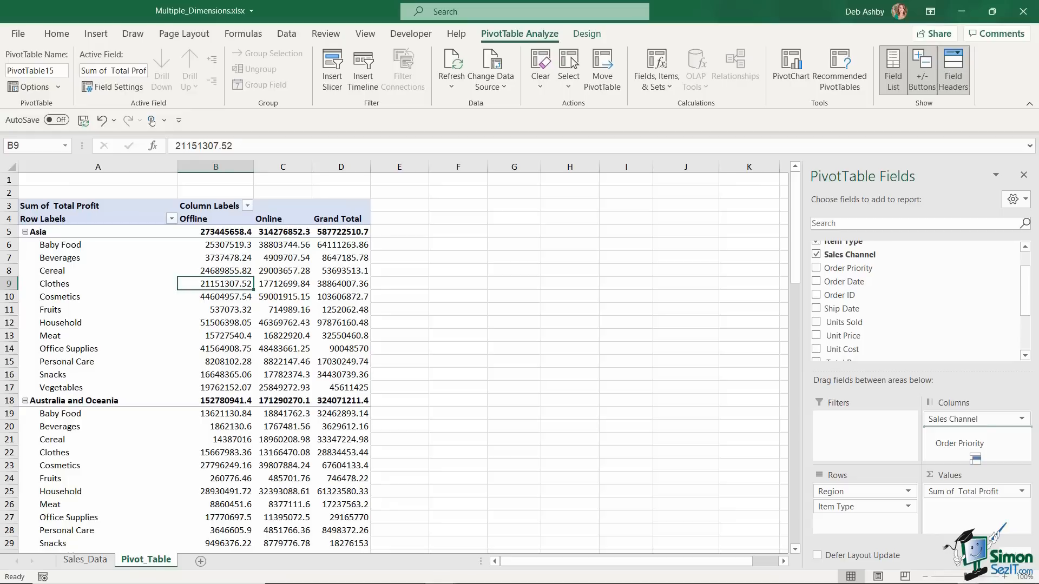
{"action": "left_click_drag", "start_coordinate": [974, 457], "coordinate": [971, 455]}
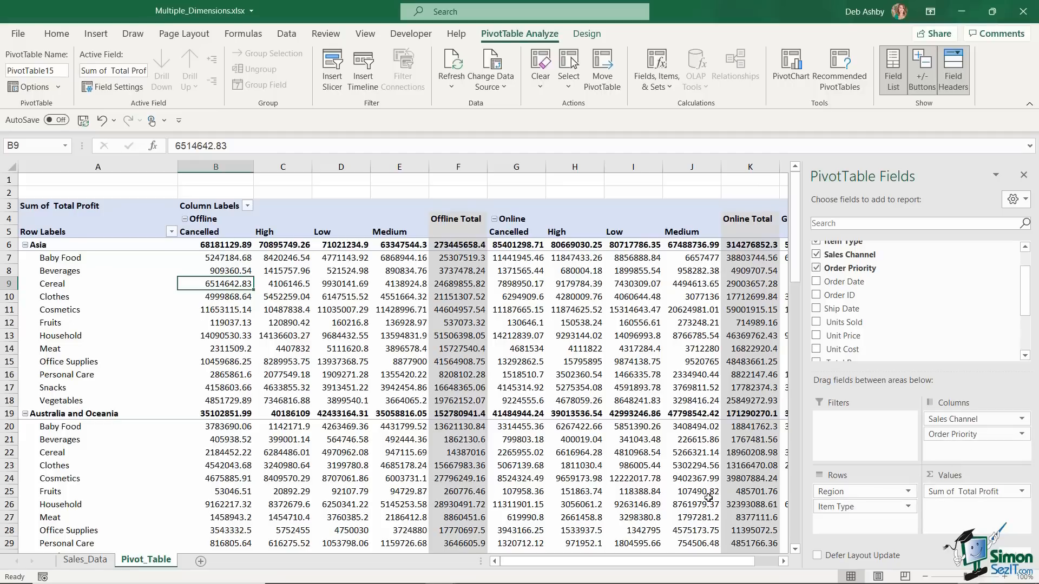
Examine how Asia's item types are split by order priority within the Offline and Online channels, including high-priority offline Office Supplies
{"action": "left_click_drag", "start_coordinate": [63, 258], "coordinate": [65, 402]}
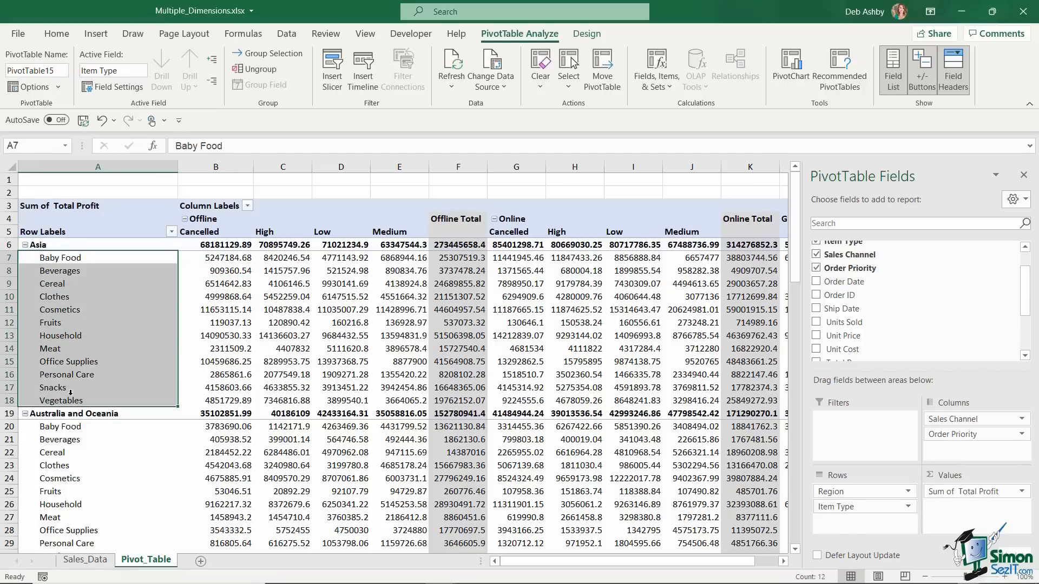
{"action": "left_click", "coordinate": [224, 222]}
{"action": "left_click_drag", "start_coordinate": [216, 232], "coordinate": [393, 232]}
{"action": "left_click", "coordinate": [510, 219]}
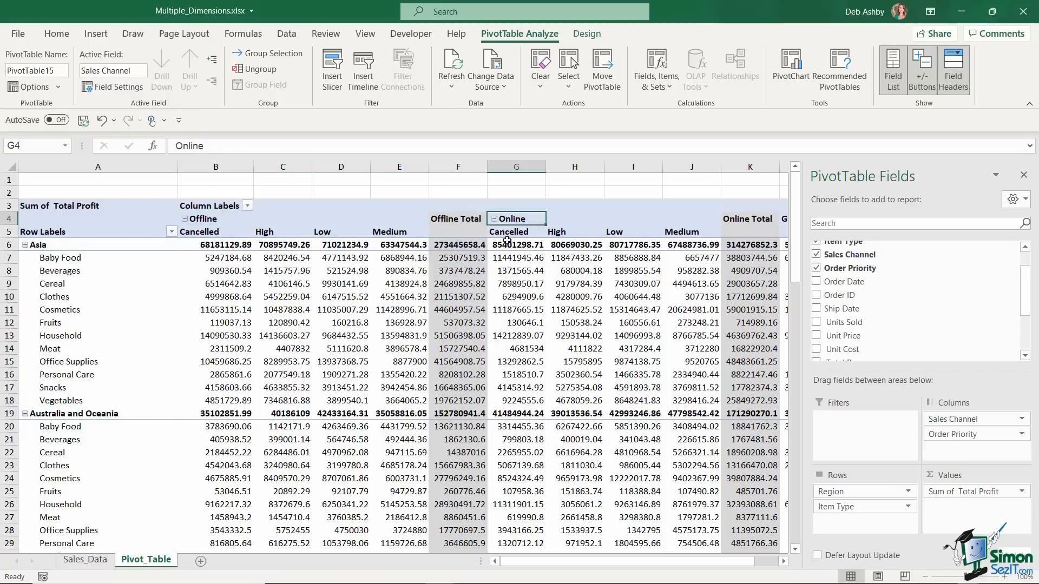
{"action": "left_click_drag", "start_coordinate": [506, 233], "coordinate": [706, 234]}
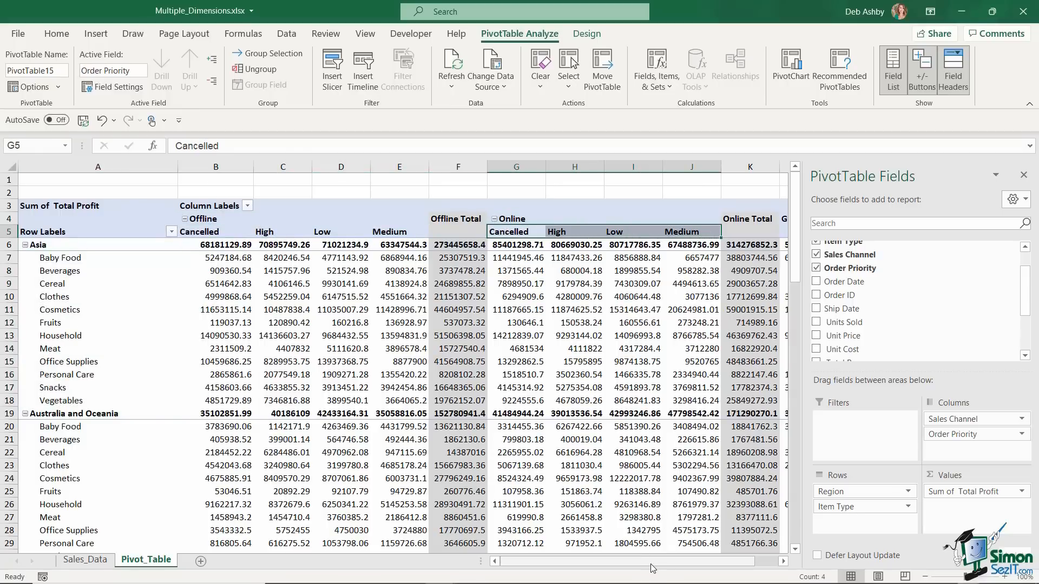
{"action": "left_click", "coordinate": [293, 336]}
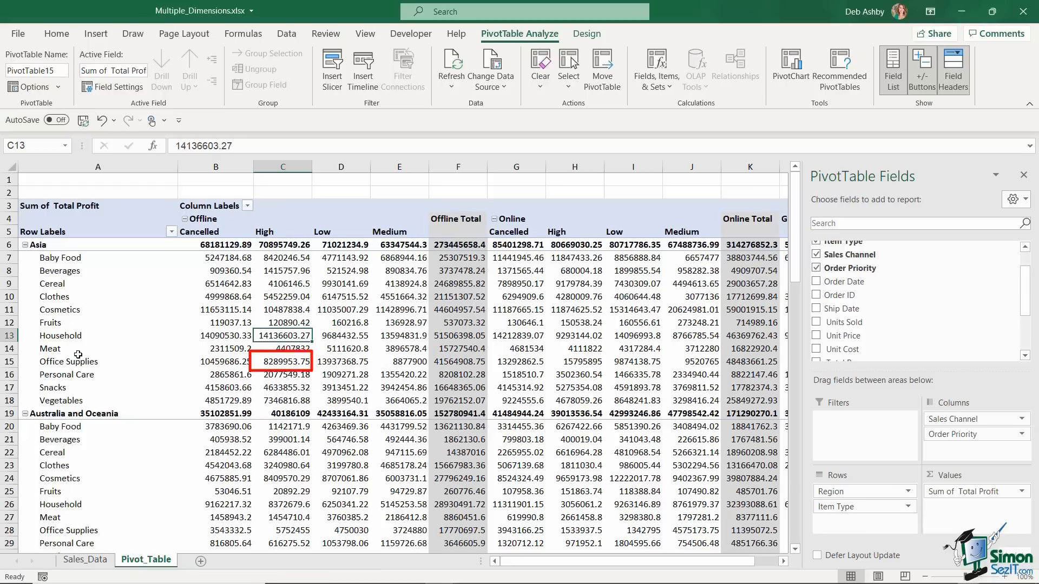
{"action": "left_click", "coordinate": [278, 363]}
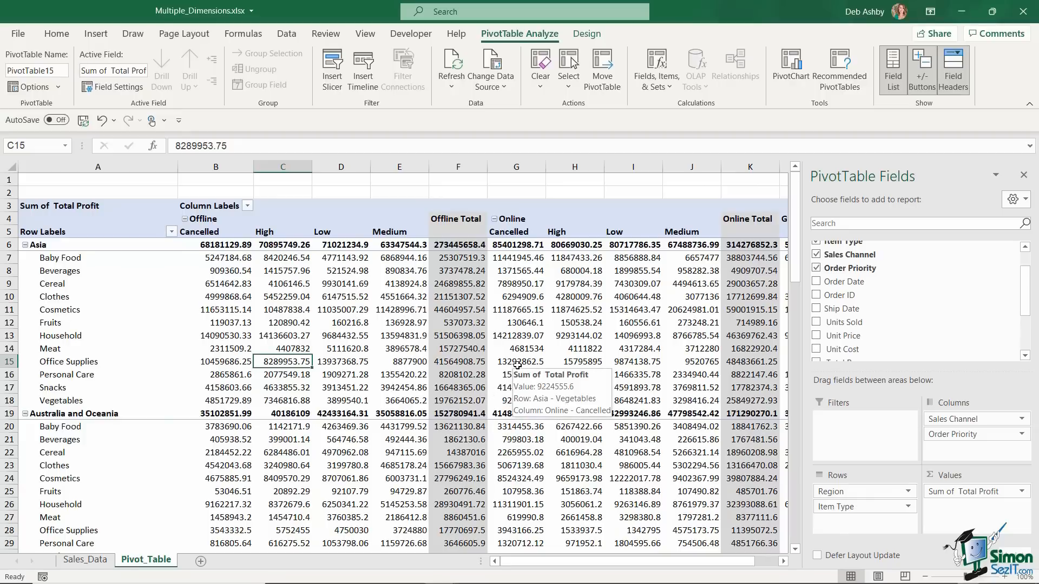
{"action": "mouse_move", "coordinate": [517, 366]}
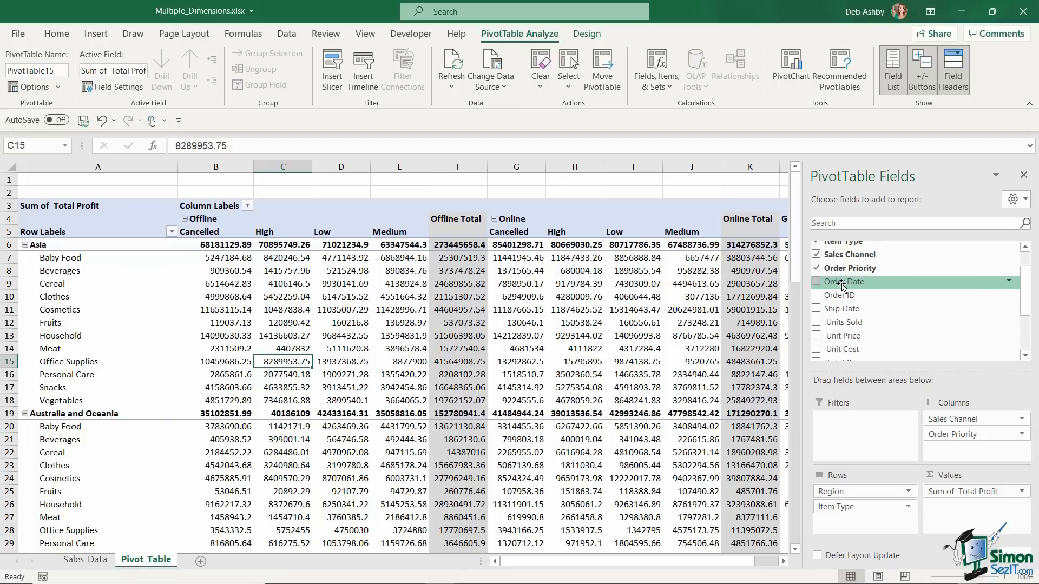
Add Order Date as a report filter and limit it to the months Feb, Mar and Apr
{"action": "left_click_drag", "start_coordinate": [842, 285], "coordinate": [865, 450]}
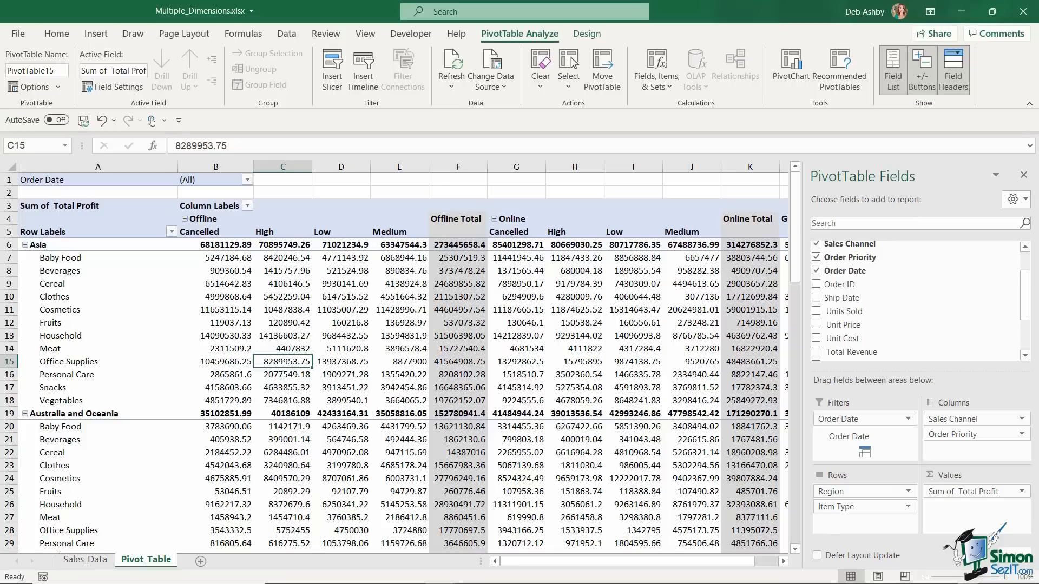
{"action": "left_click", "coordinate": [248, 180]}
{"action": "mouse_move", "coordinate": [242, 222]}
{"action": "left_mouse_down"}
{"action": "mouse_move", "coordinate": [244, 260]}
{"action": "mouse_move", "coordinate": [245, 226]}
{"action": "left_mouse_up"}
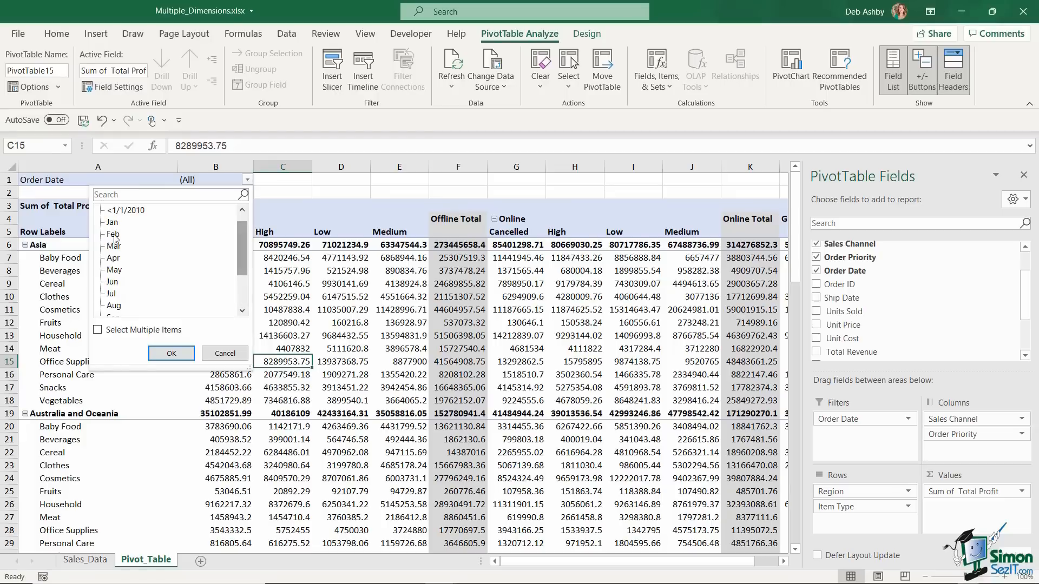
{"action": "left_click", "coordinate": [113, 235]}
{"action": "left_click", "coordinate": [98, 331]}
{"action": "left_click", "coordinate": [120, 246]}
{"action": "left_click", "coordinate": [120, 258]}
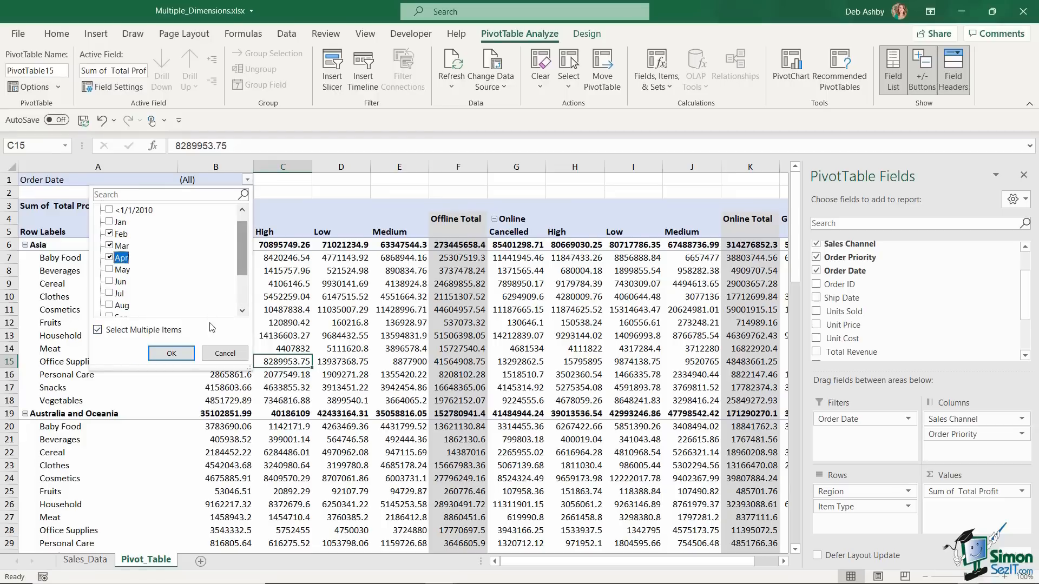
{"action": "left_click", "coordinate": [170, 353]}
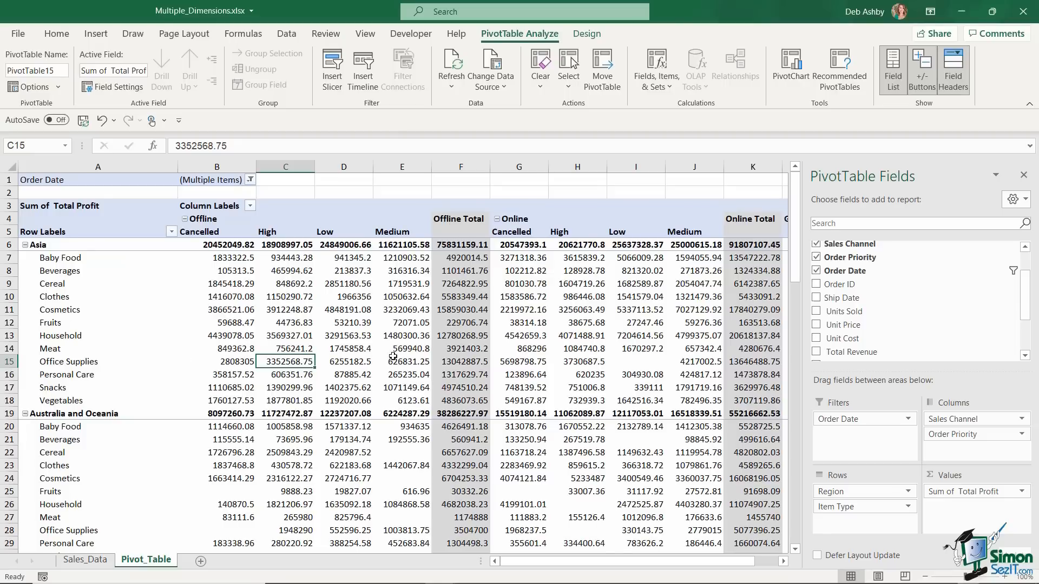
{"action": "mouse_move", "coordinate": [579, 338]}
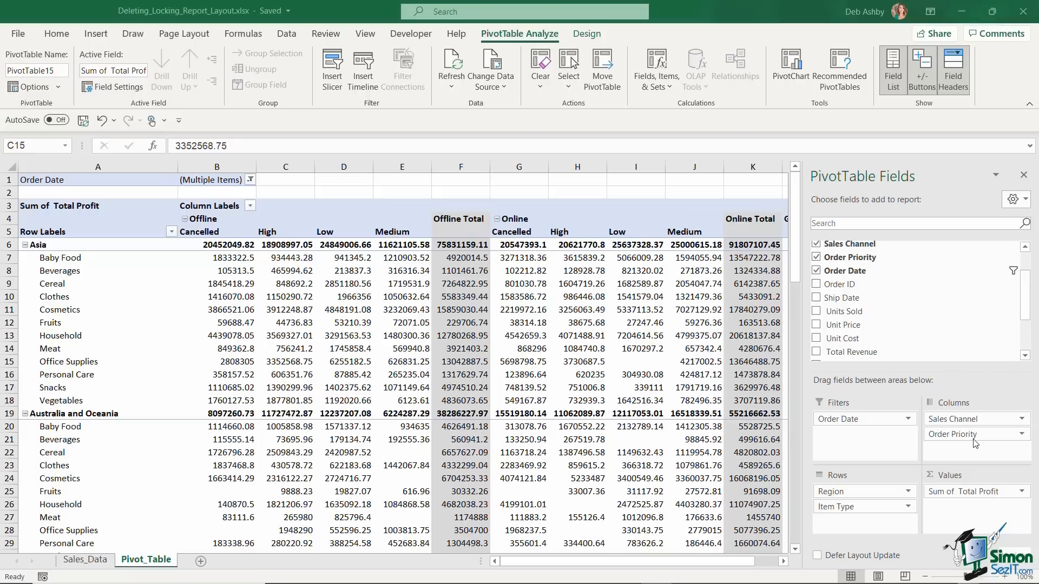
Remove the Order Priority field from the PivotTable's Columns area
{"action": "left_click", "coordinate": [957, 437]}
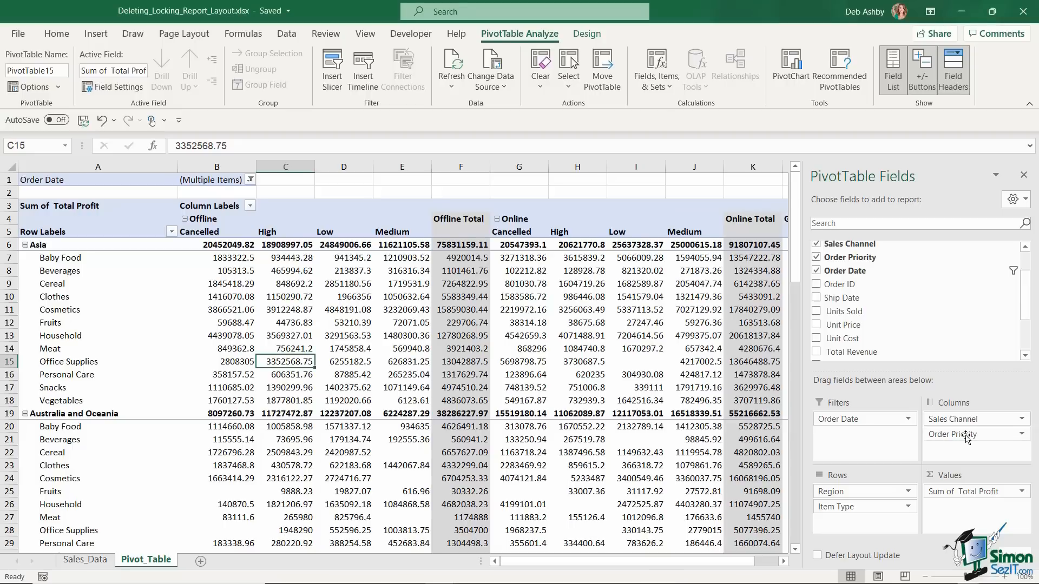
{"action": "left_click_drag", "start_coordinate": [967, 439], "coordinate": [696, 397]}
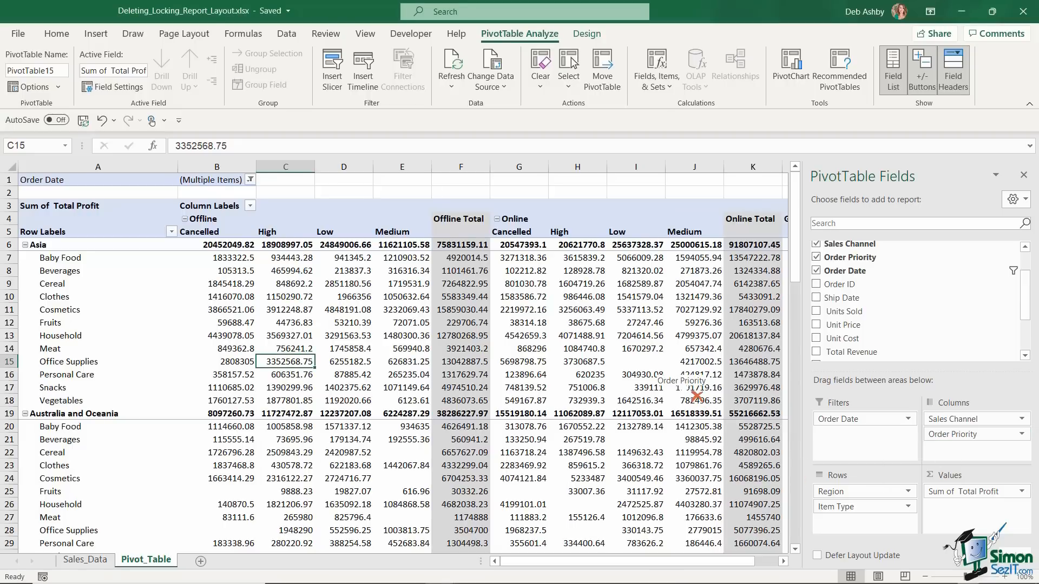
{"action": "left_click_drag", "start_coordinate": [696, 397], "coordinate": [697, 397]}
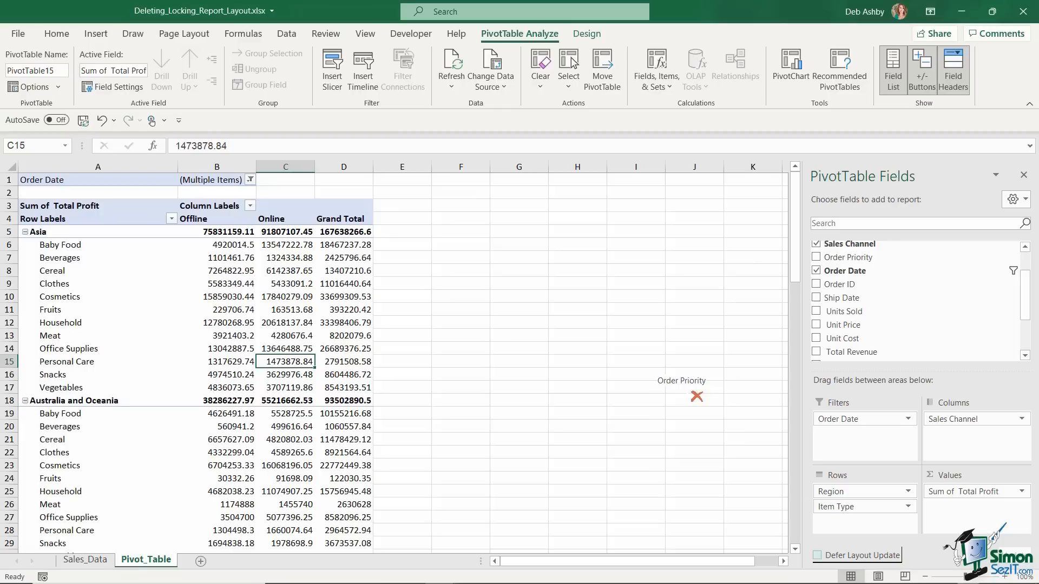
Examine the filtered Offline, Online and Grand Total profit values for Asia, from Baby Food to Cosmetics
{"action": "left_click", "coordinate": [219, 235]}
{"action": "left_click", "coordinate": [286, 232]}
{"action": "left_click_drag", "start_coordinate": [227, 245], "coordinate": [303, 299]}
{"action": "left_click", "coordinate": [340, 298]}
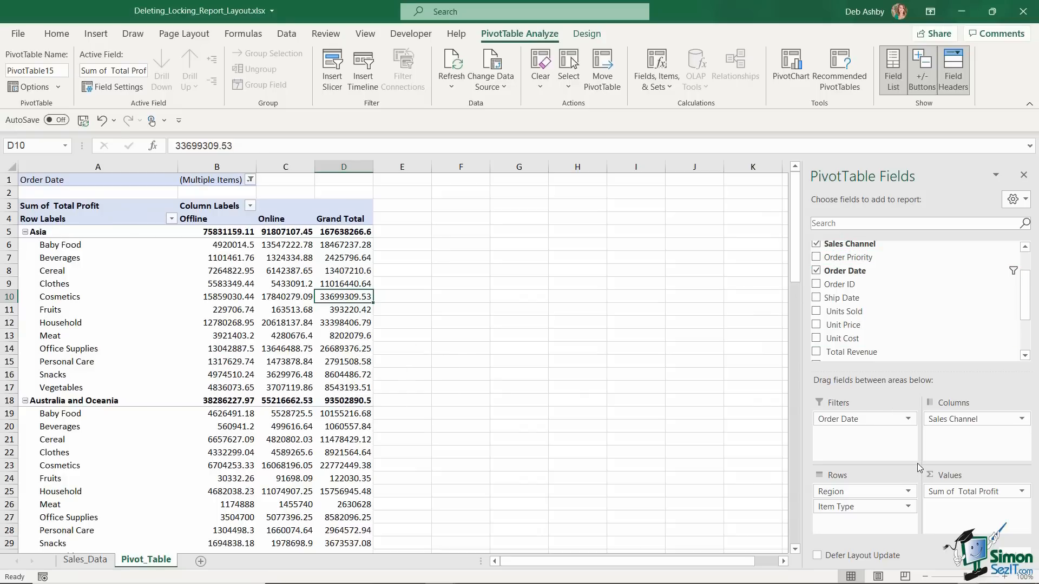
{"action": "left_click", "coordinate": [216, 246]}
{"action": "left_click", "coordinate": [214, 272]}
{"action": "left_click", "coordinate": [212, 283]}
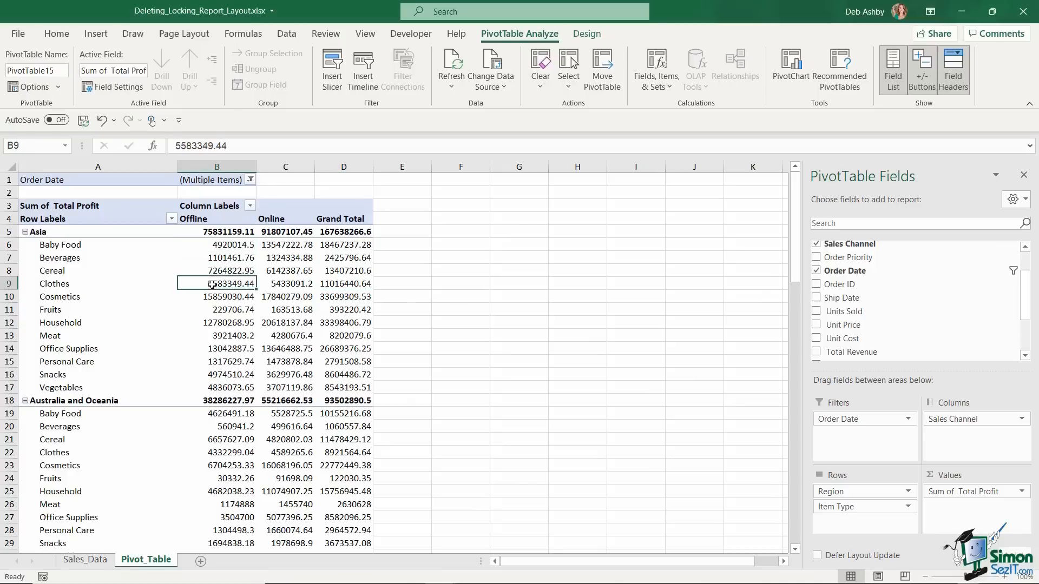
{"action": "left_click", "coordinate": [280, 297]}
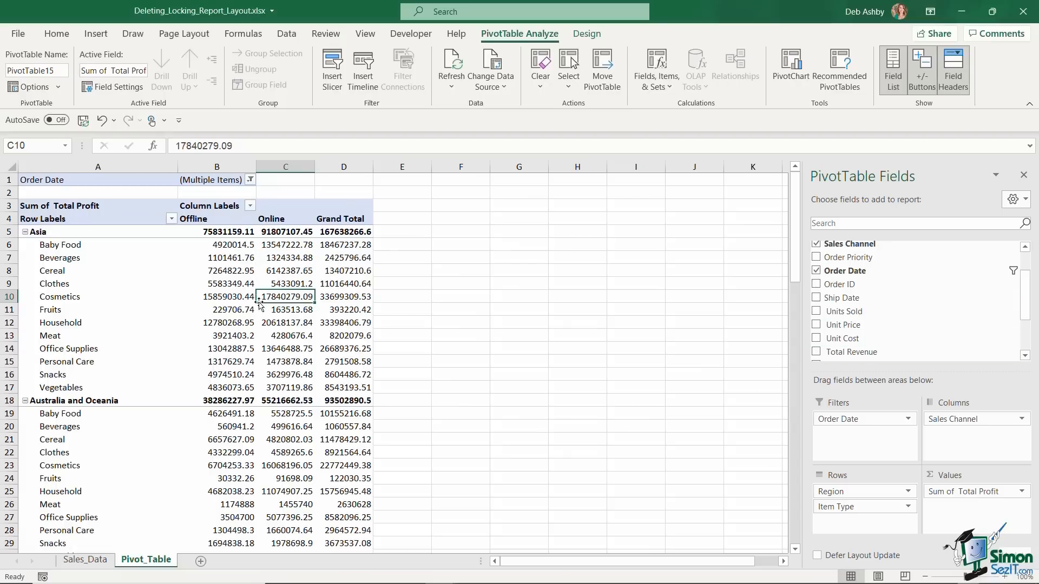
{"action": "left_click", "coordinate": [231, 261]}
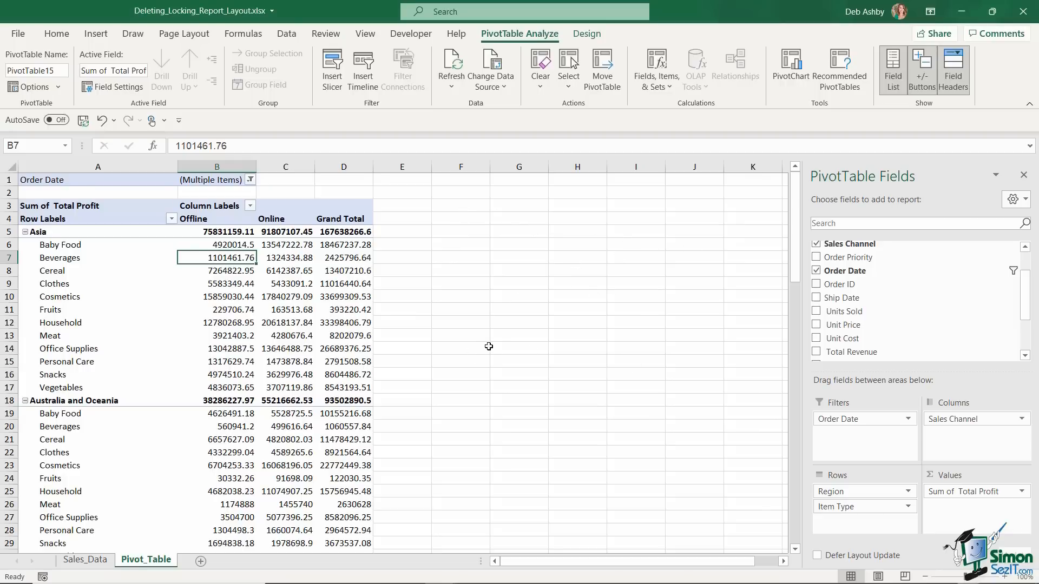
{"action": "mouse_move", "coordinate": [286, 259]}
{"action": "left_click", "coordinate": [285, 260]}
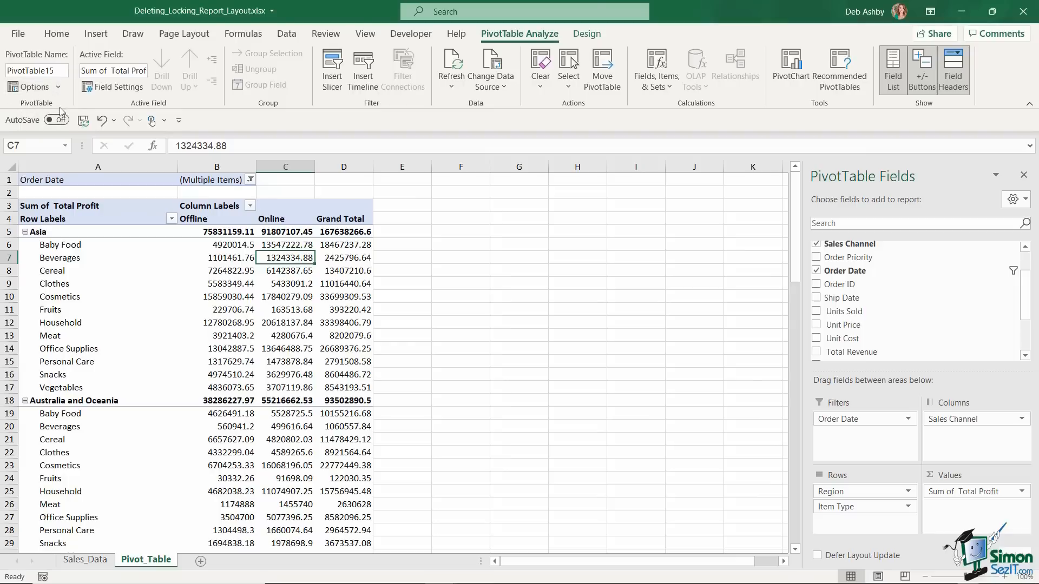
Turn off "Autofit column widths on update" in the PivotTable's layout and format options
{"action": "left_click", "coordinate": [59, 84]}
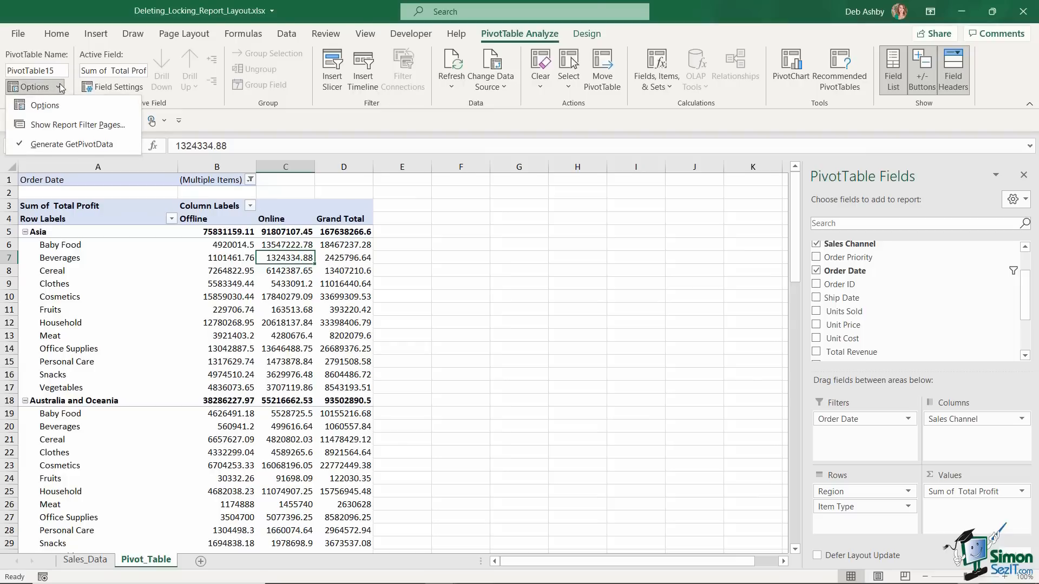
{"action": "left_click", "coordinate": [60, 106]}
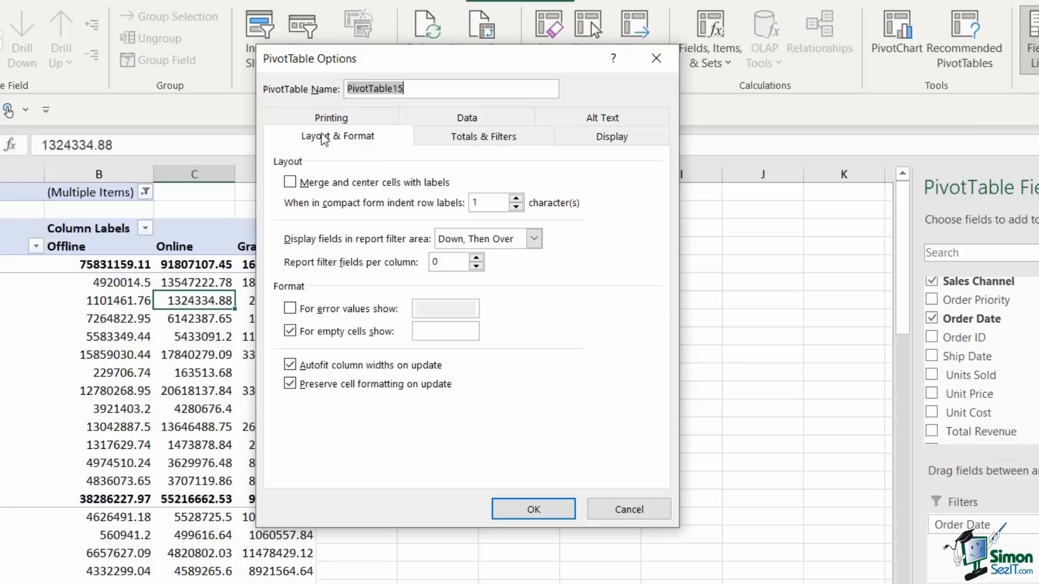
{"action": "left_click", "coordinate": [325, 140]}
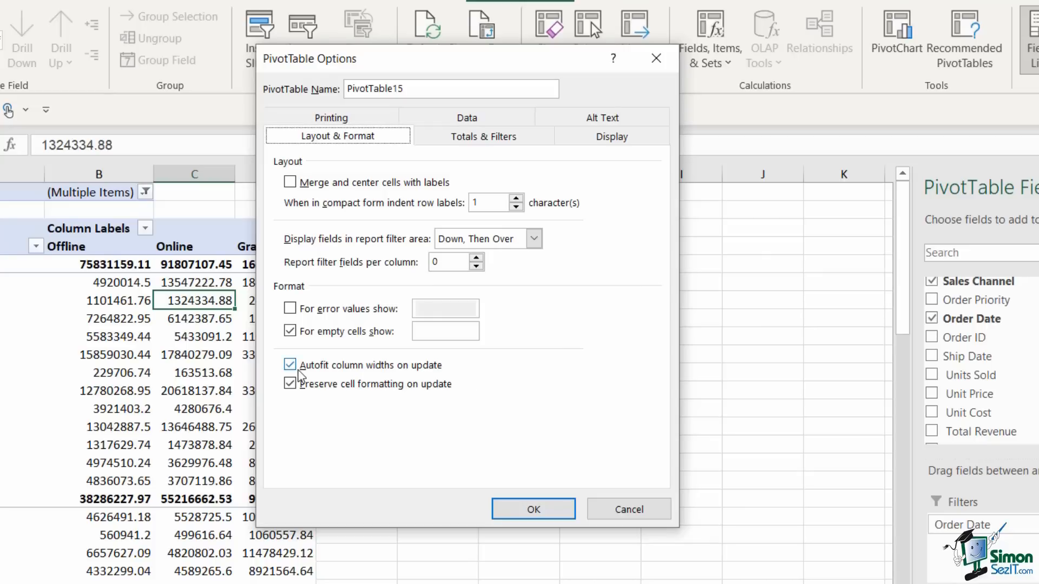
{"action": "left_click_drag", "start_coordinate": [408, 67], "coordinate": [576, 76]}
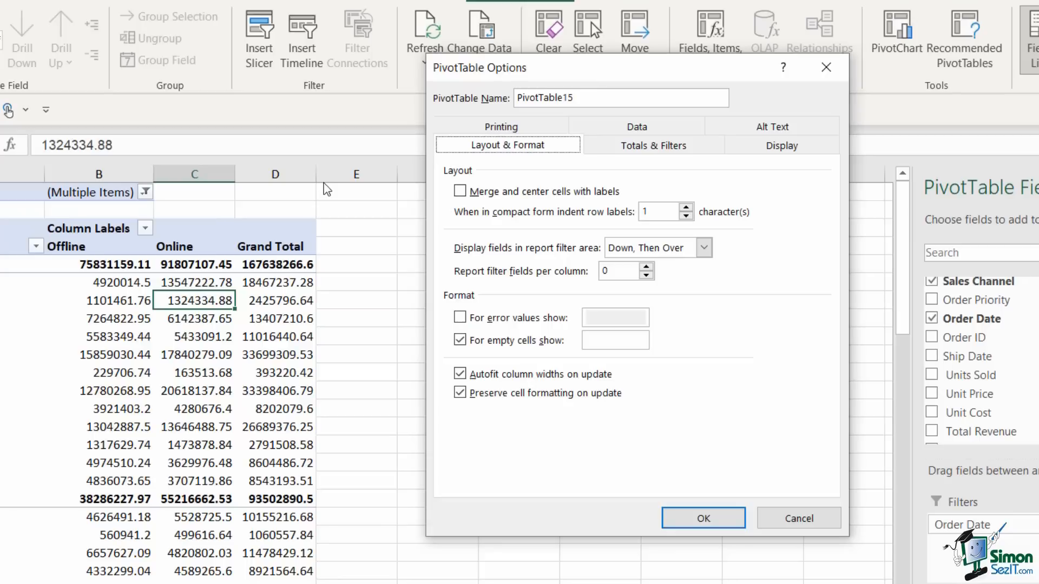
{"action": "left_click", "coordinate": [460, 374]}
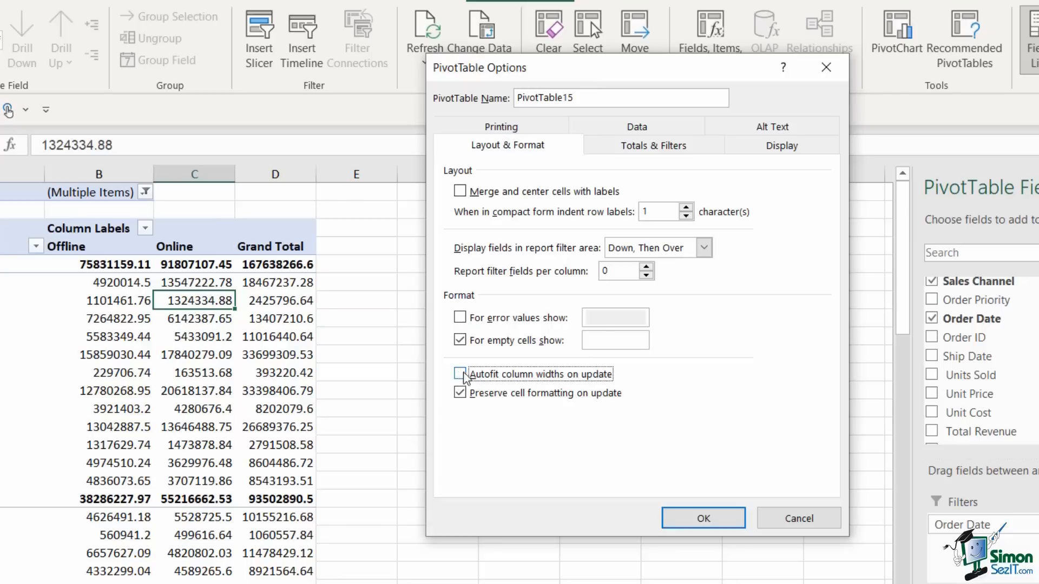
{"action": "left_click", "coordinate": [702, 512]}
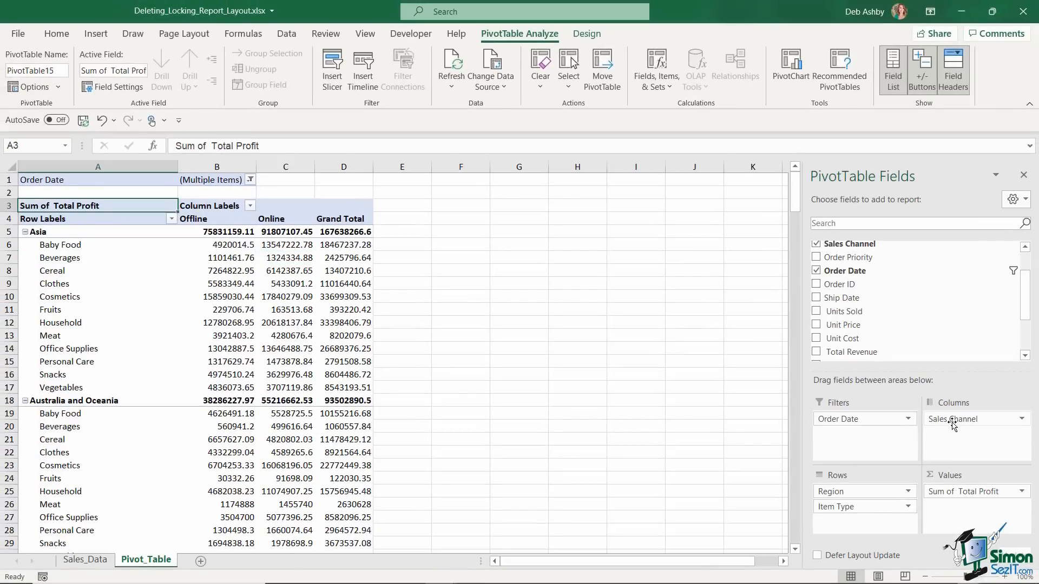
Move the Sales Channel field from the Columns area to the Rows area beneath Item Type
{"action": "left_click_drag", "start_coordinate": [953, 425], "coordinate": [861, 540]}
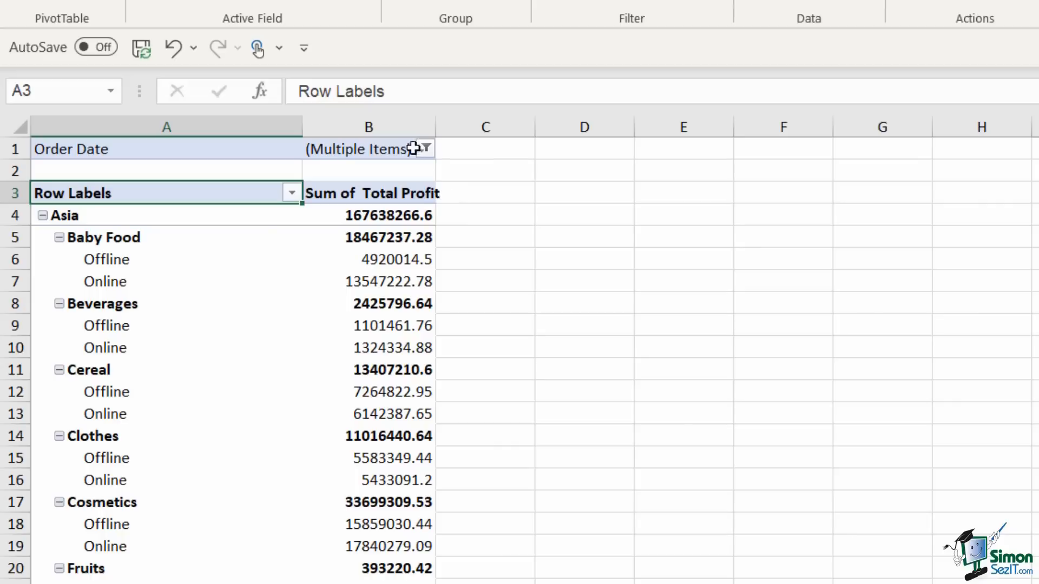
{"action": "mouse_move", "coordinate": [385, 245]}
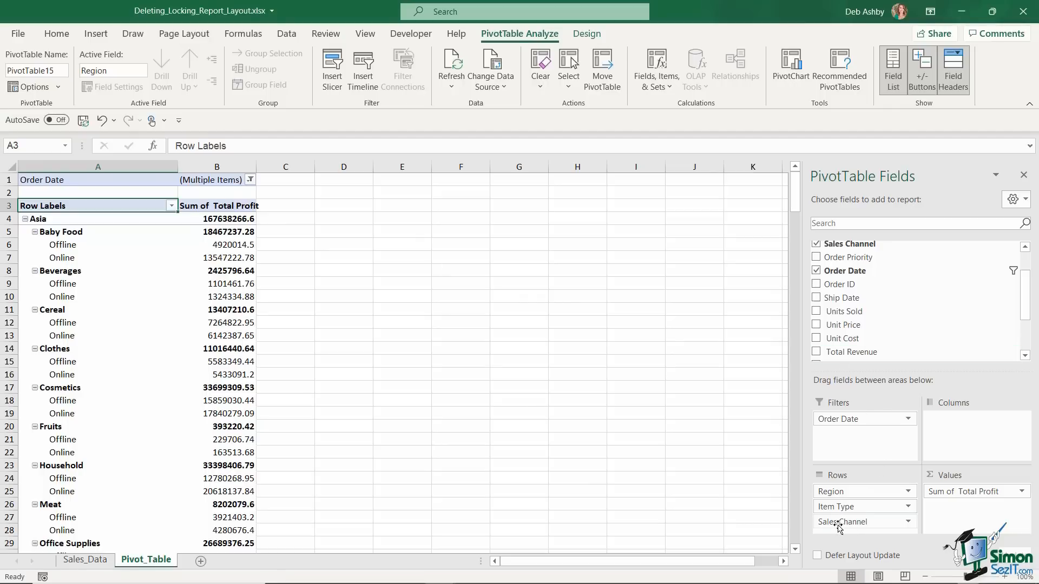
Move the Sales Channel field from Rows back to Columns and turn on "Autofit column widths on update" for the PivotTable
{"action": "left_click_drag", "start_coordinate": [826, 524], "coordinate": [975, 445]}
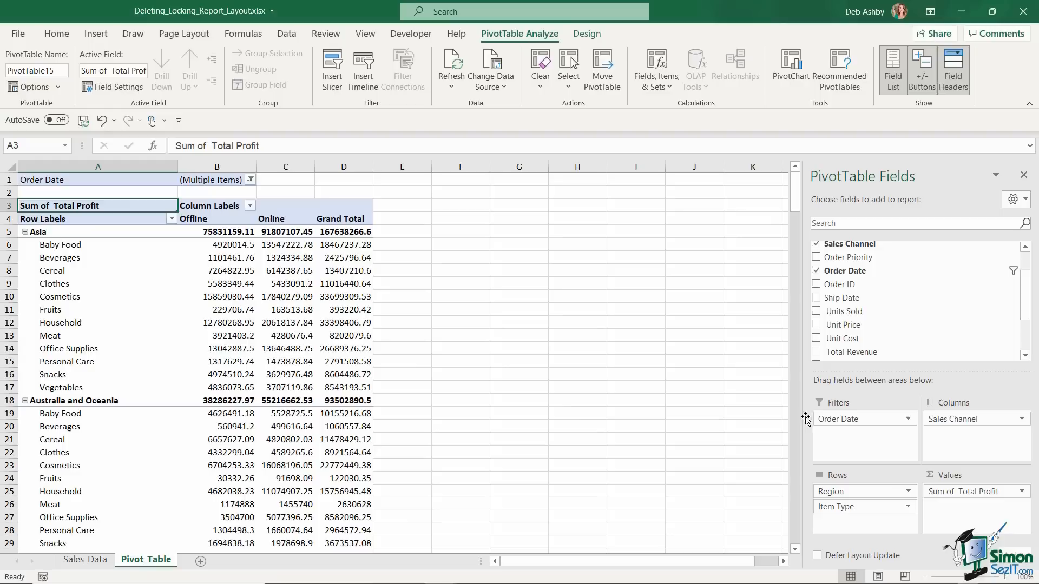
{"action": "left_click", "coordinate": [59, 86]}
{"action": "left_click", "coordinate": [33, 102]}
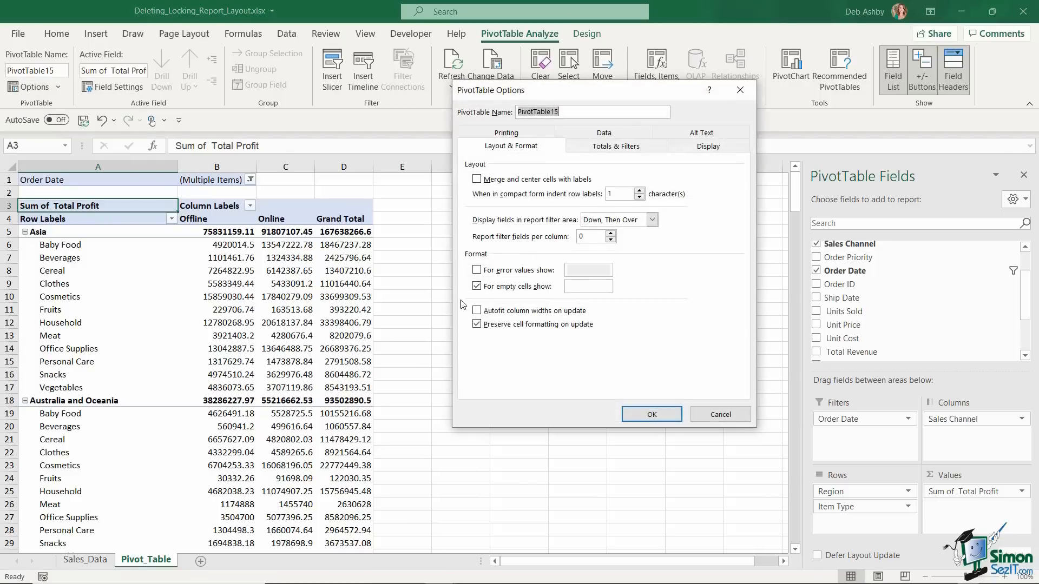
{"action": "left_click", "coordinate": [477, 310]}
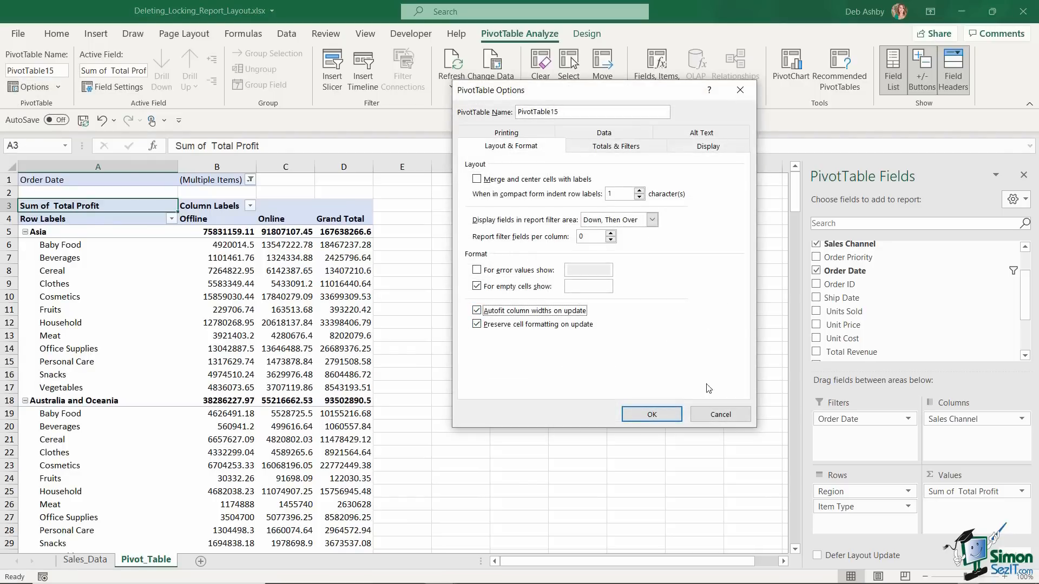
{"action": "left_click", "coordinate": [653, 414]}
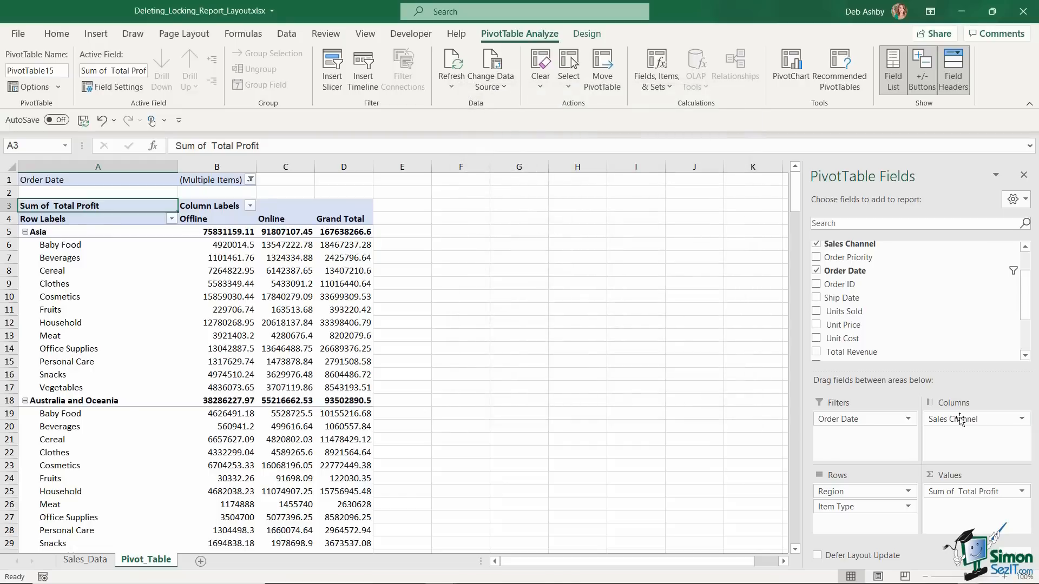
Move the Sales Channel field to the Rows area beneath Item Type and return it to the Columns area
{"action": "left_click_drag", "start_coordinate": [960, 420], "coordinate": [872, 538]}
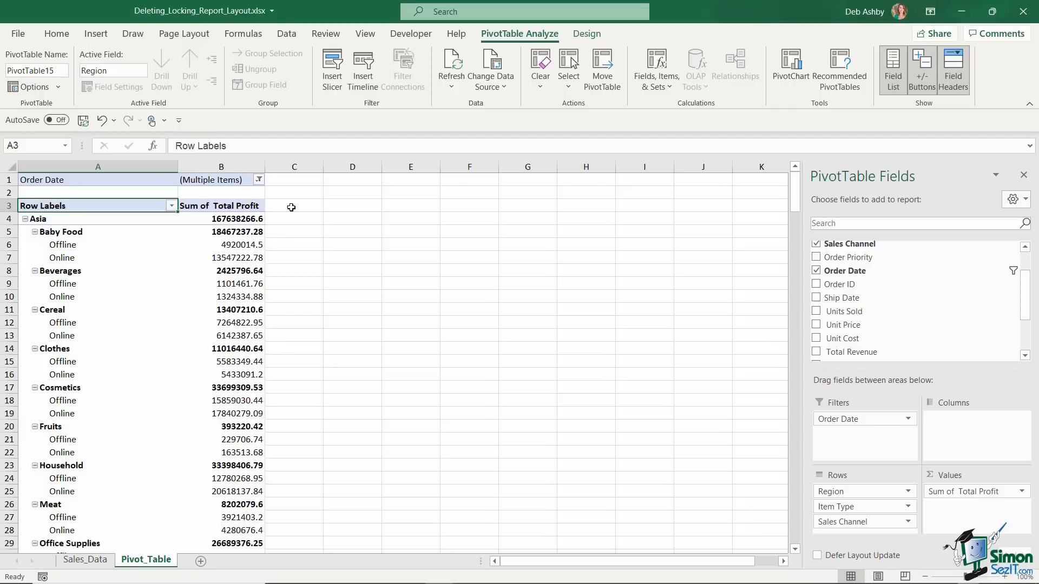
{"action": "left_click_drag", "start_coordinate": [836, 521], "coordinate": [980, 445]}
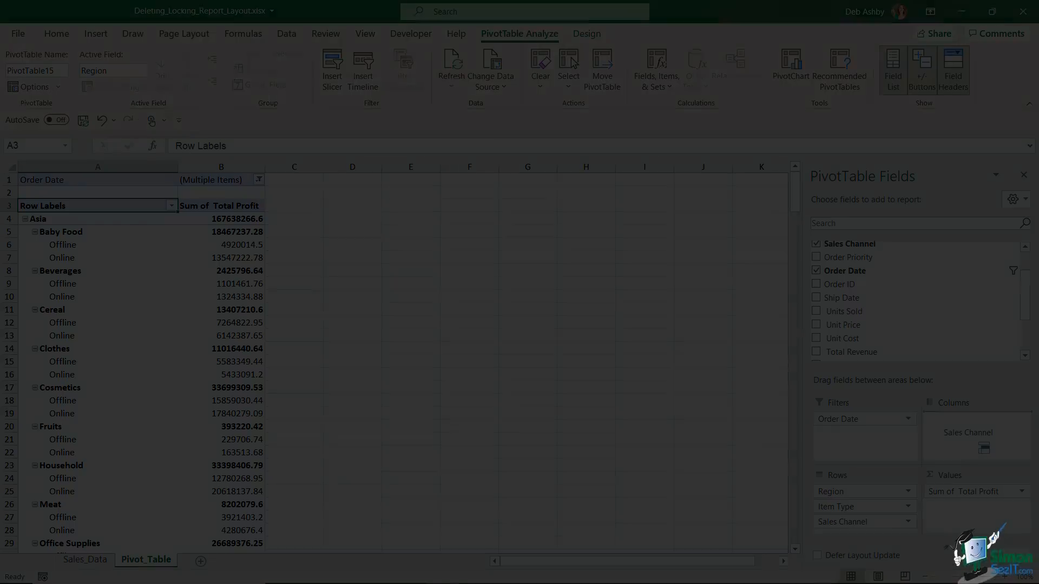
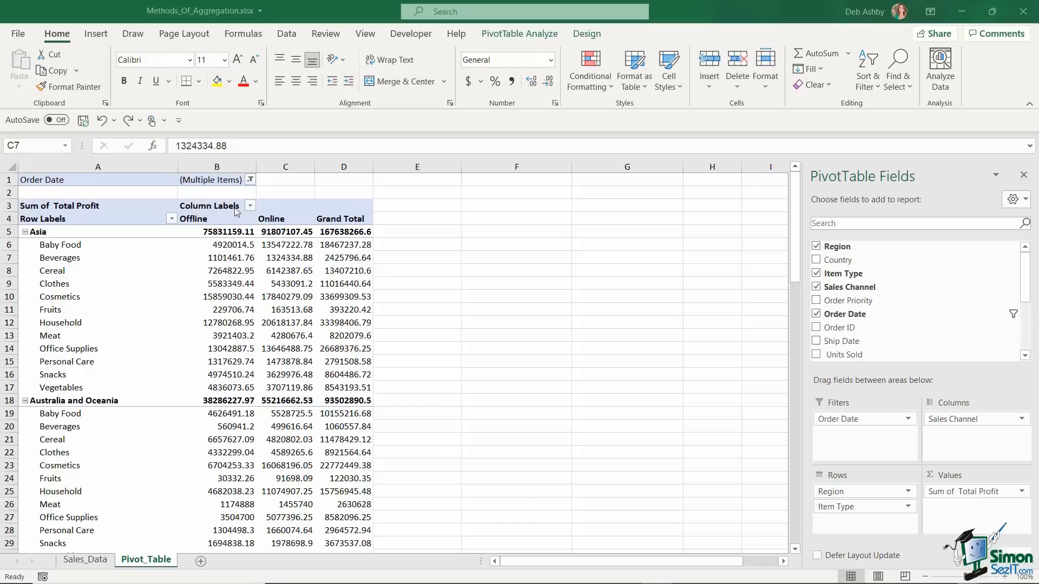
Clear the Order Date report filter by including all of its items
{"action": "left_click", "coordinate": [251, 181]}
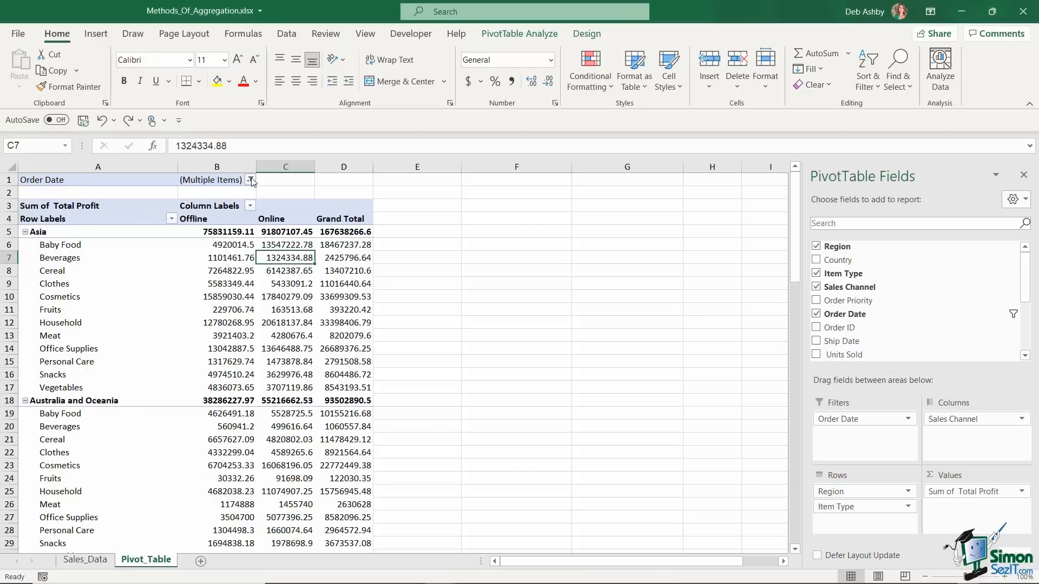
{"action": "left_click", "coordinate": [250, 180]}
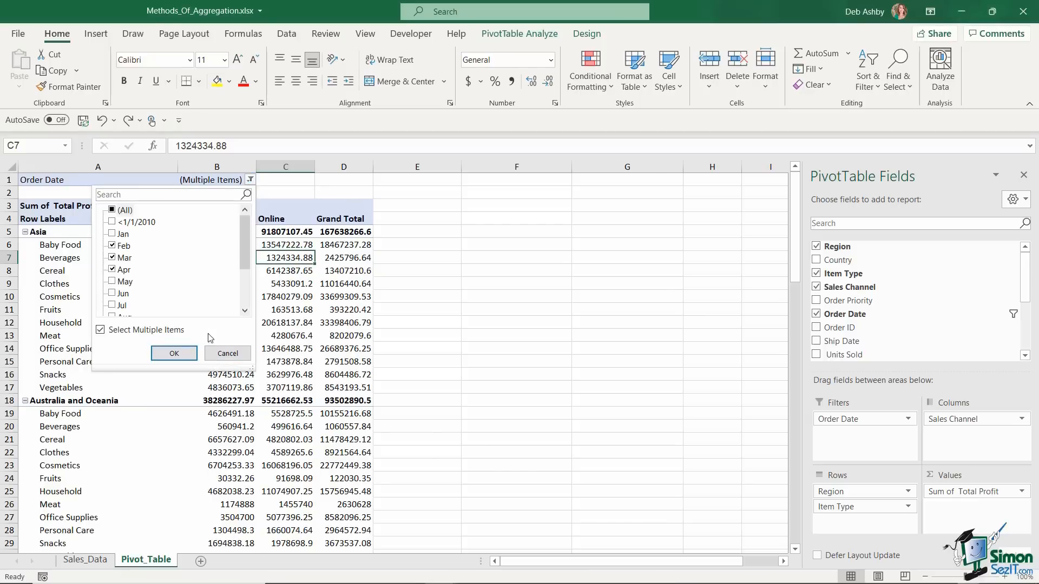
{"action": "left_click", "coordinate": [119, 210]}
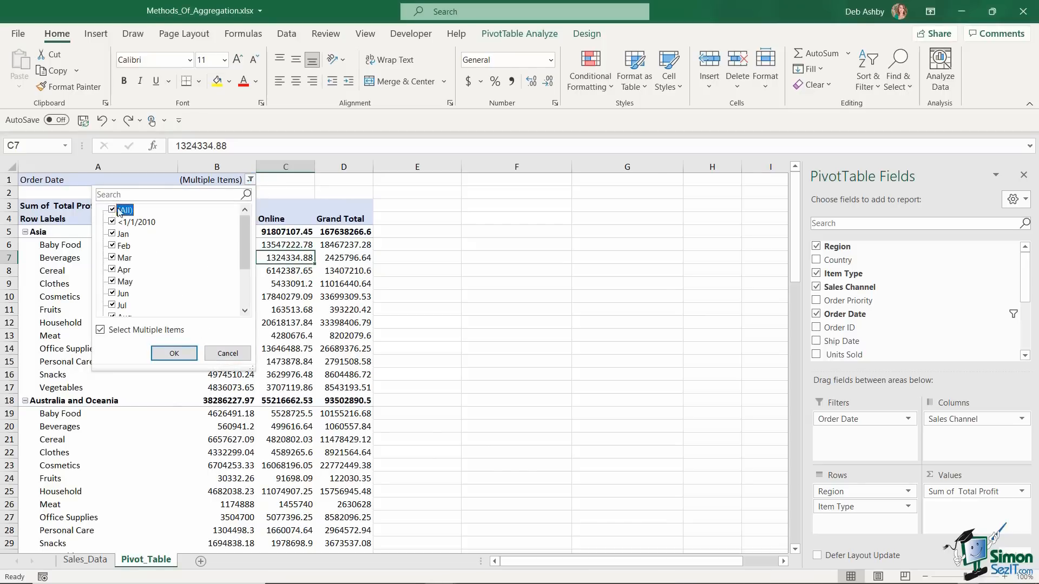
{"action": "left_click", "coordinate": [174, 355]}
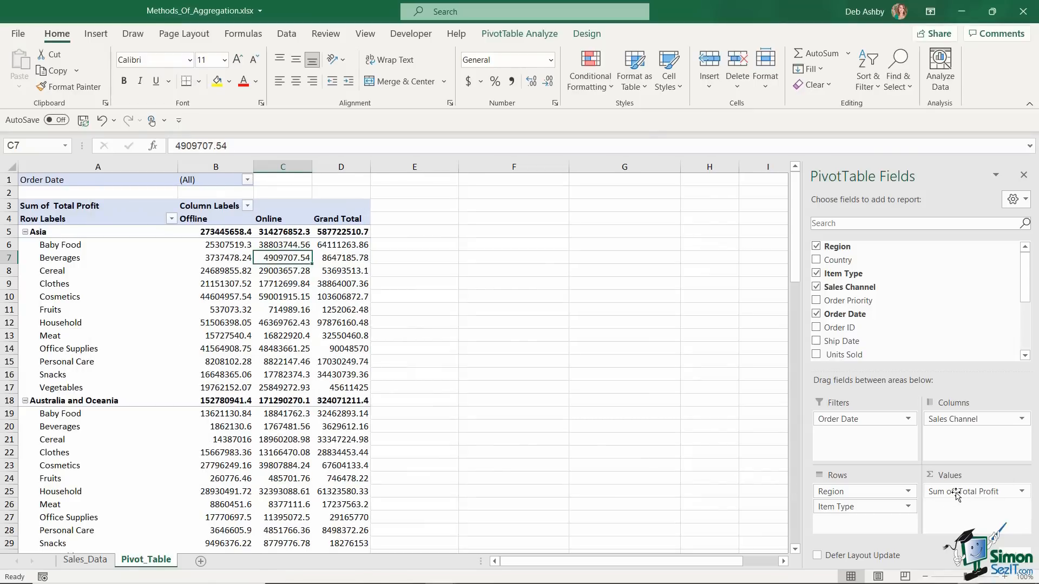
Remove Sum of Total Profit from the Values area and add the Total Profit field to Values again
{"action": "left_click_drag", "start_coordinate": [956, 494], "coordinate": [678, 441]}
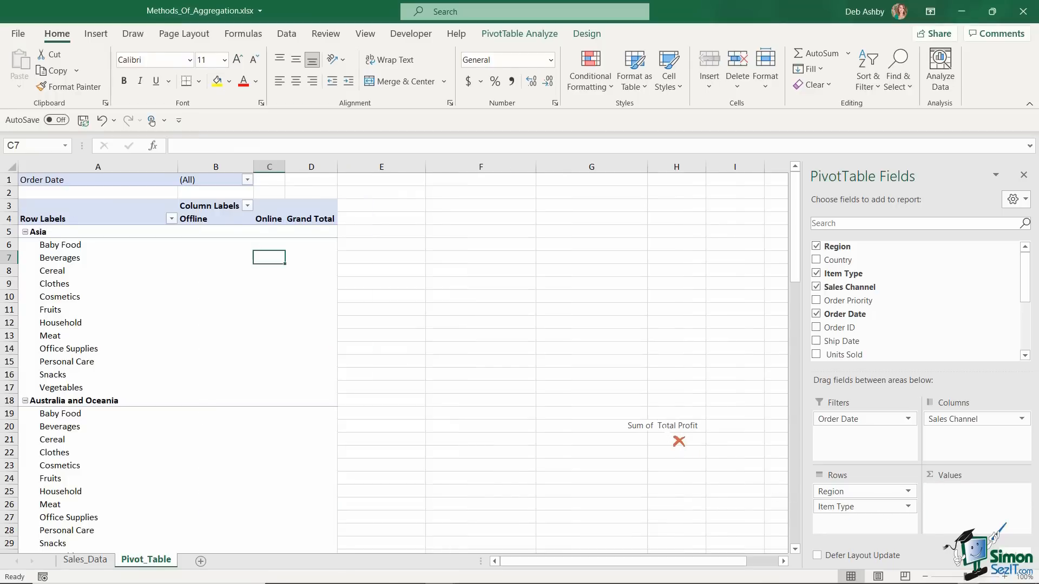
{"action": "scroll", "coordinate": [846, 297], "scroll_direction": "down", "scroll_amount": 3}
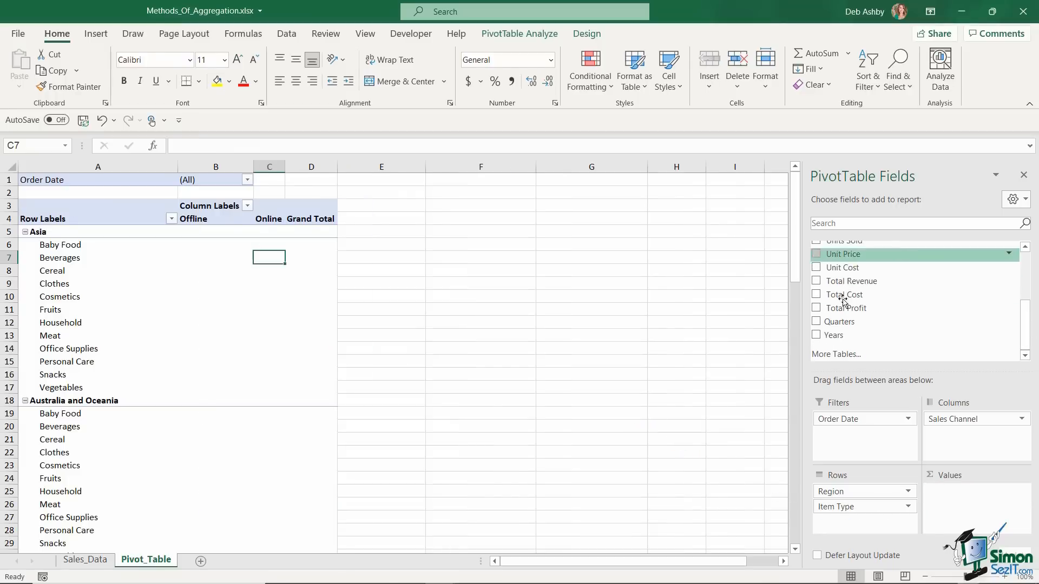
{"action": "left_click_drag", "start_coordinate": [836, 313], "coordinate": [951, 504]}
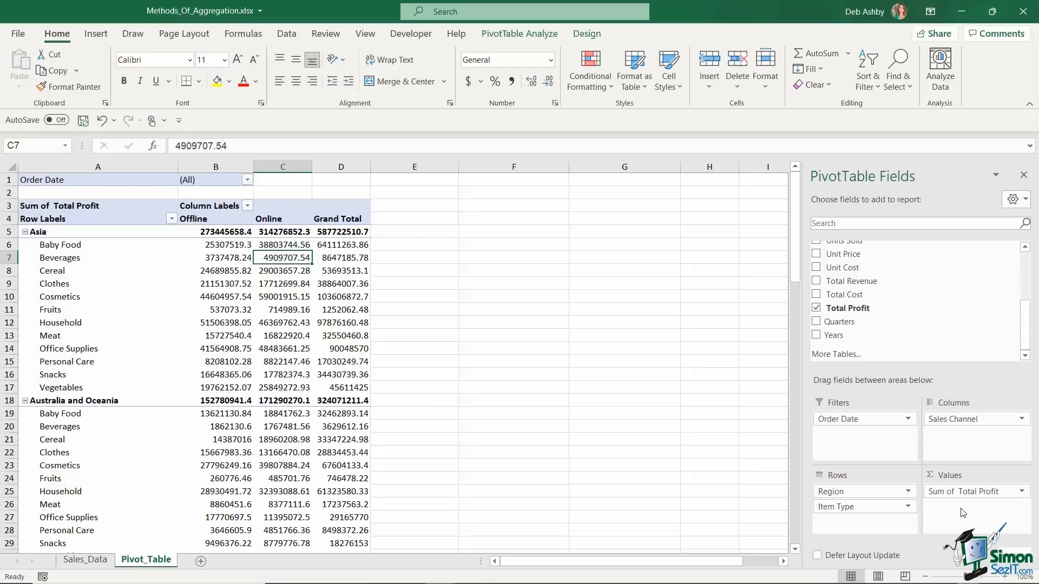
Replace Sum of Total Profit in the Values area with the Country field
{"action": "left_click_drag", "start_coordinate": [963, 493], "coordinate": [725, 428]}
{"action": "left_click_drag", "start_coordinate": [1027, 325], "coordinate": [1030, 259]}
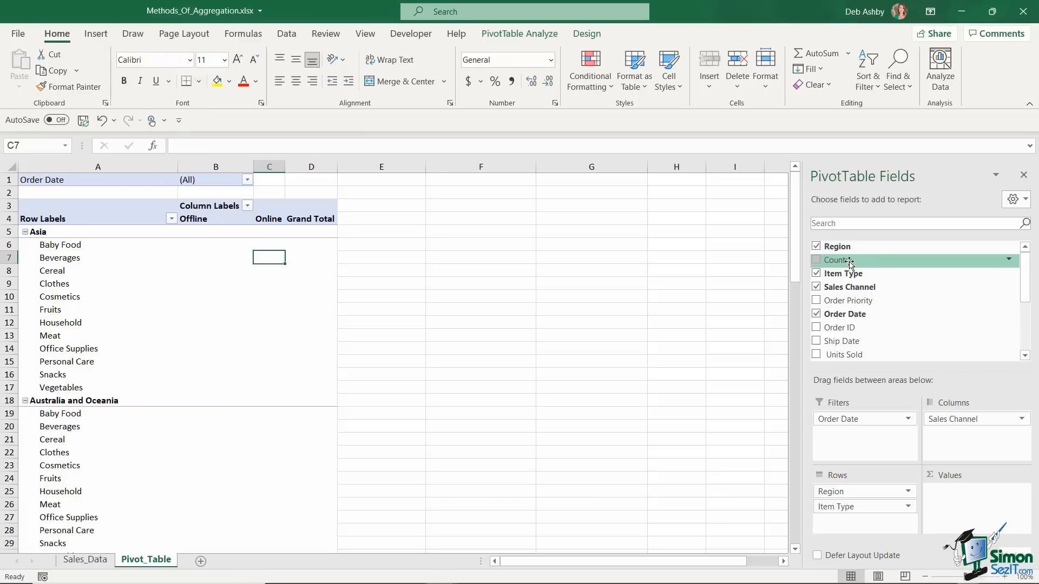
{"action": "left_click_drag", "start_coordinate": [850, 263], "coordinate": [970, 511]}
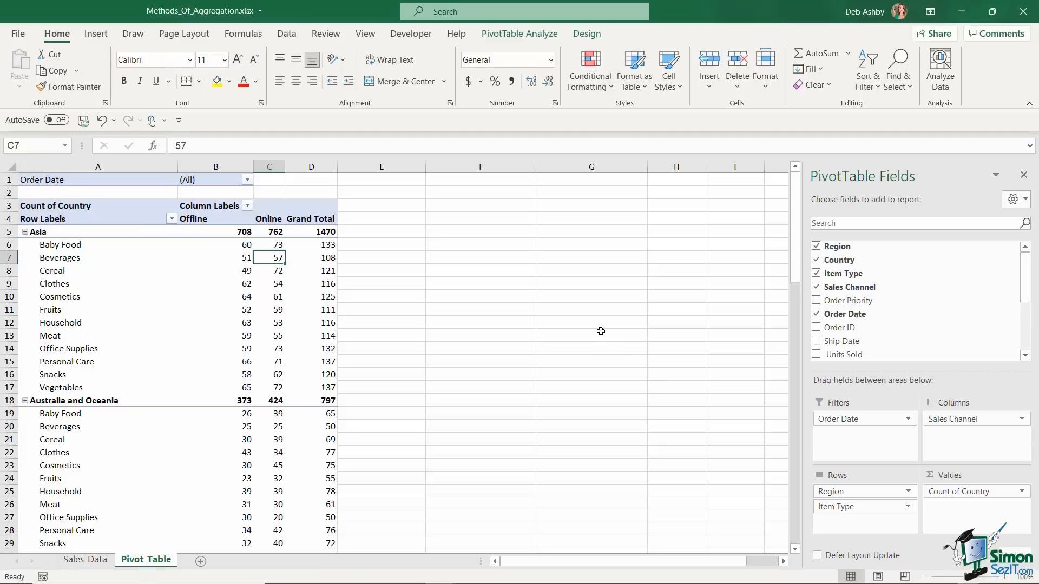
Remove Count of Country from the Values area and put the Total Profit field back in its place
{"action": "left_click_drag", "start_coordinate": [960, 490], "coordinate": [705, 448]}
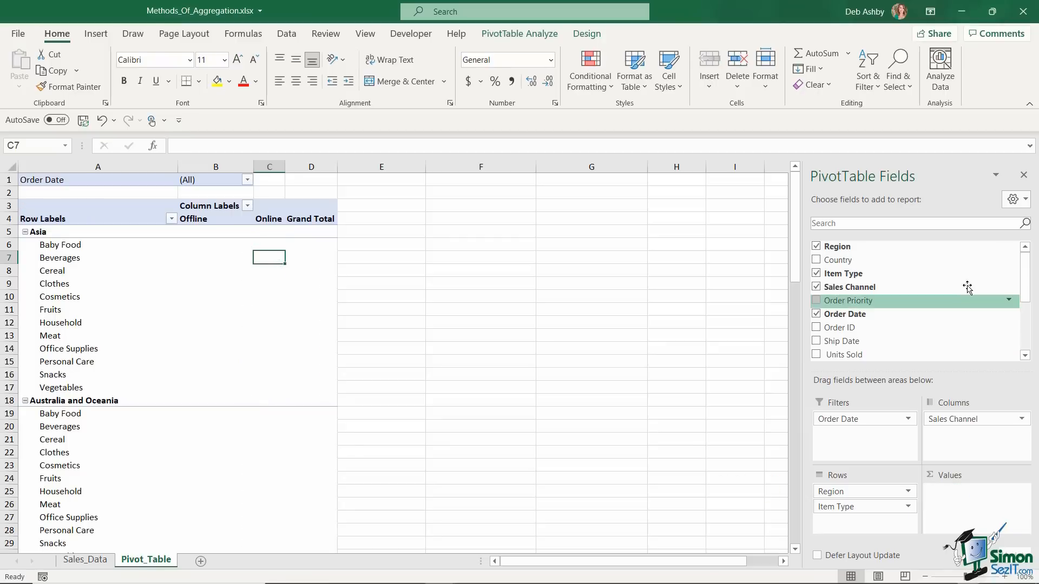
{"action": "left_click_drag", "start_coordinate": [1026, 276], "coordinate": [1024, 351]}
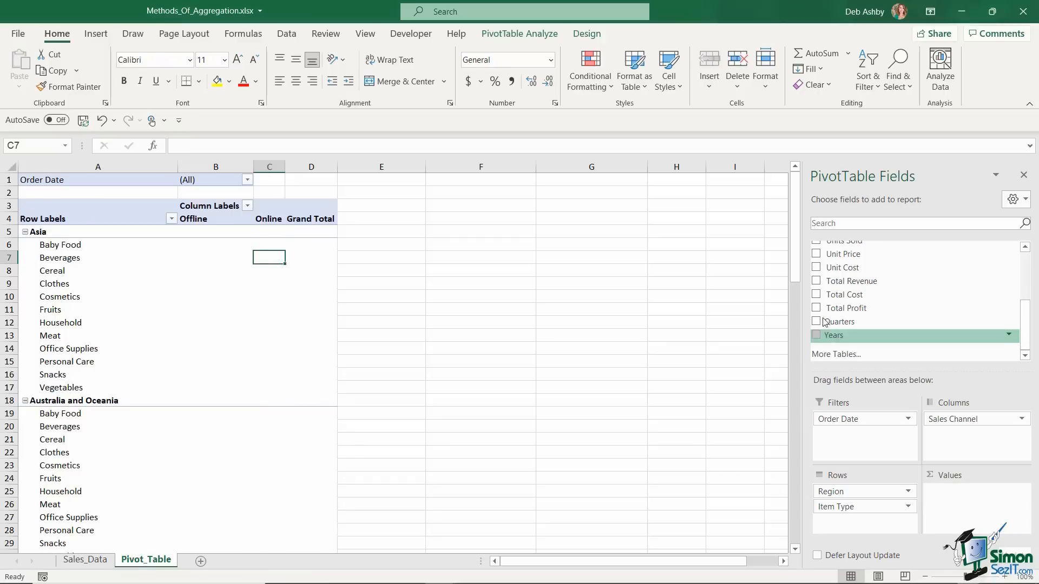
{"action": "left_click_drag", "start_coordinate": [845, 307], "coordinate": [977, 504]}
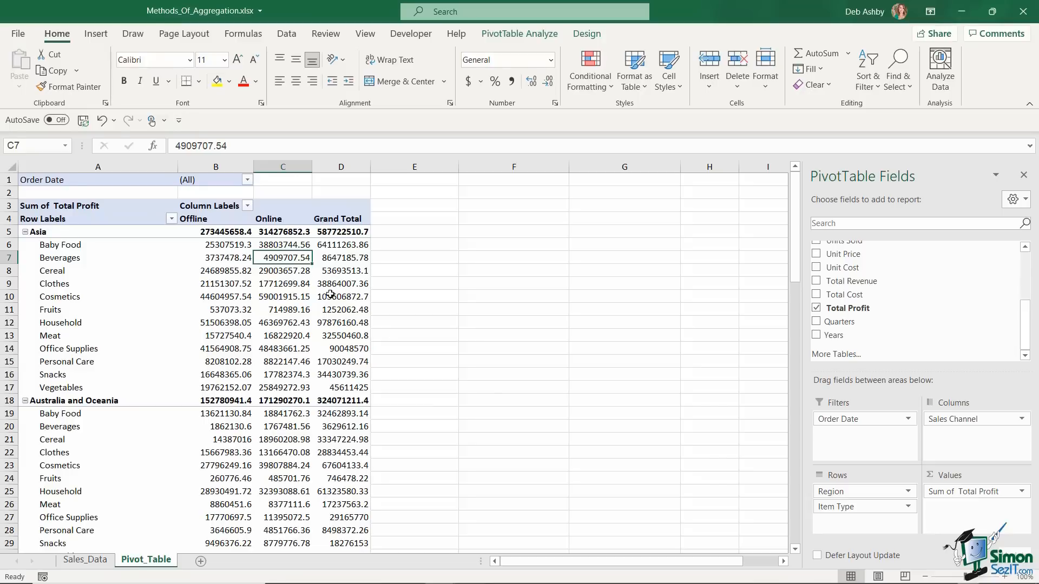
Change the Total Profit value field settings to summarize by Average
{"action": "mouse_move", "coordinate": [228, 232]}
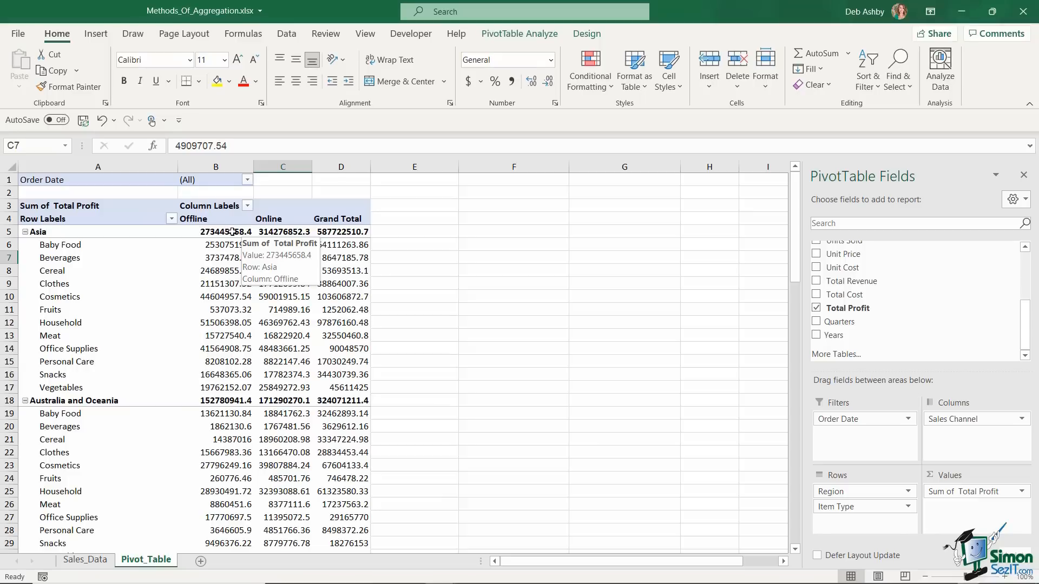
{"action": "mouse_move", "coordinate": [242, 323]}
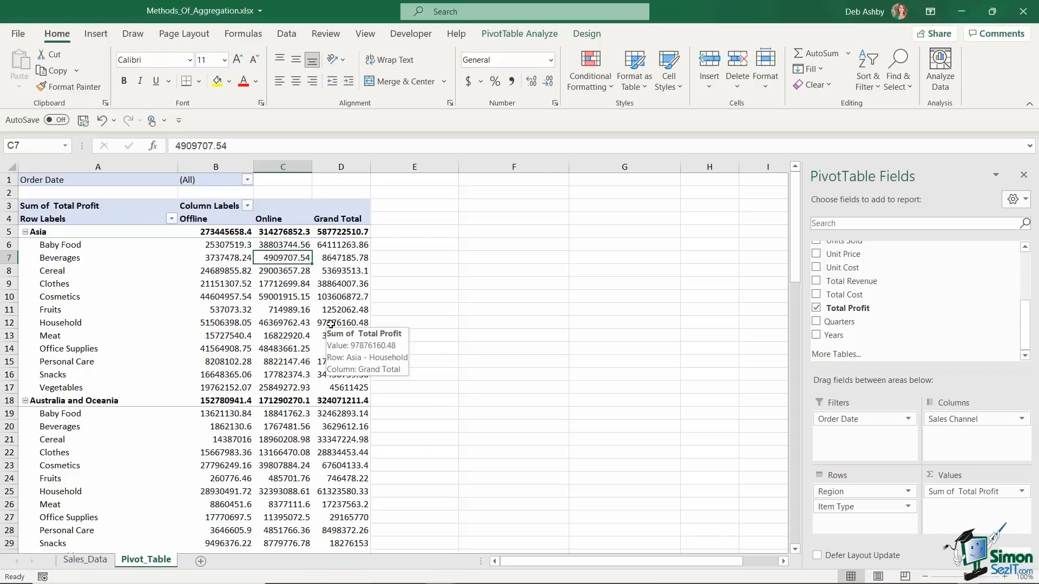
{"action": "mouse_move", "coordinate": [302, 288]}
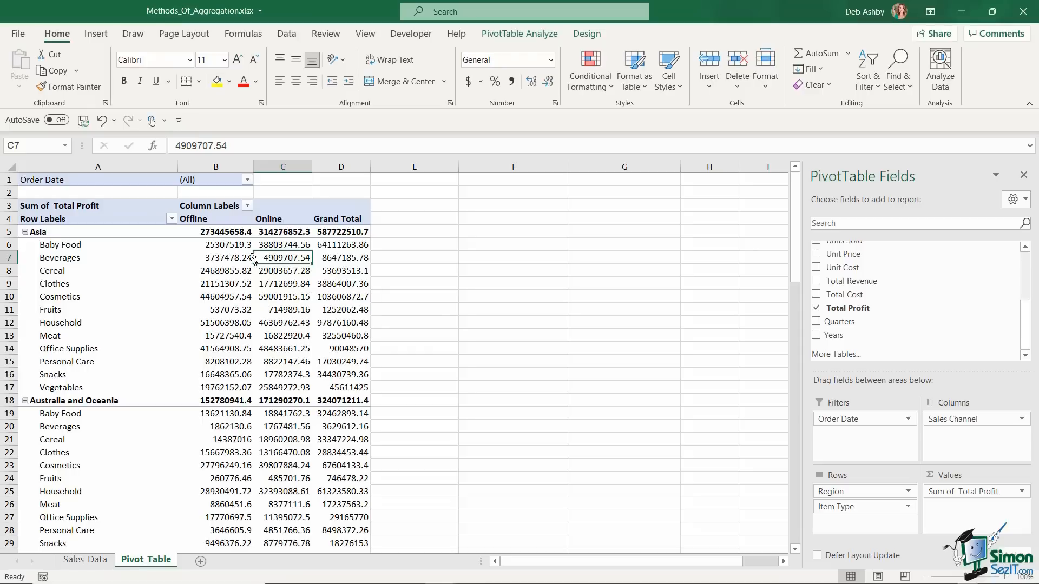
{"action": "right_click", "coordinate": [274, 256]}
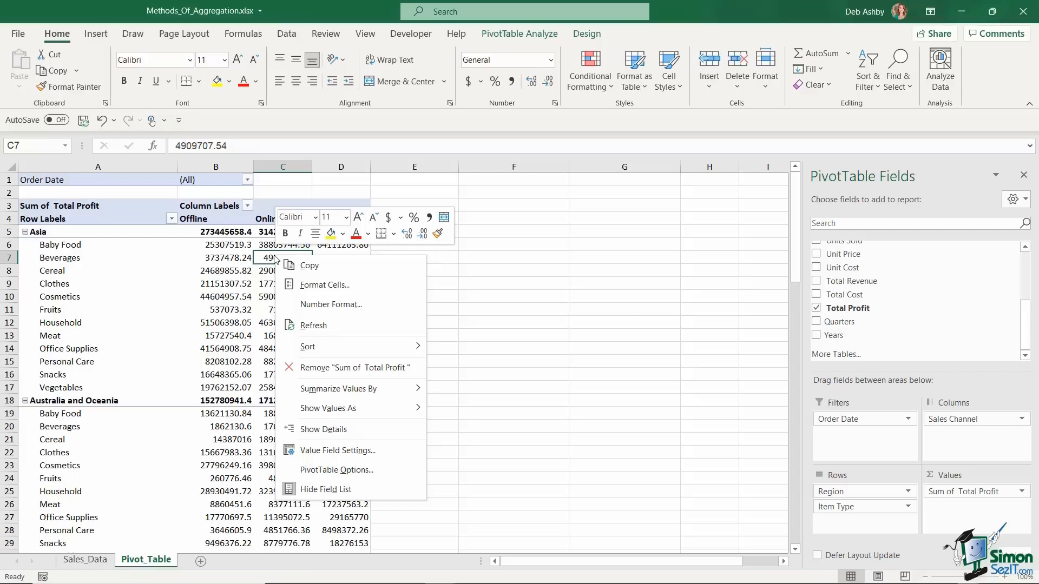
{"action": "left_click", "coordinate": [385, 449]}
{"action": "left_click_drag", "start_coordinate": [395, 338], "coordinate": [458, 177]}
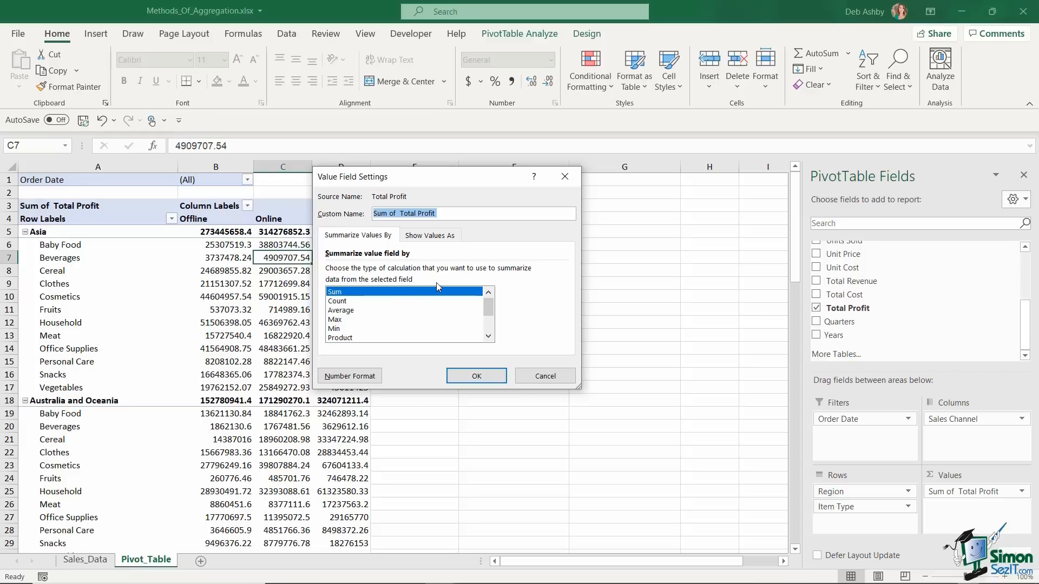
{"action": "left_click", "coordinate": [344, 312]}
{"action": "left_click", "coordinate": [479, 376]}
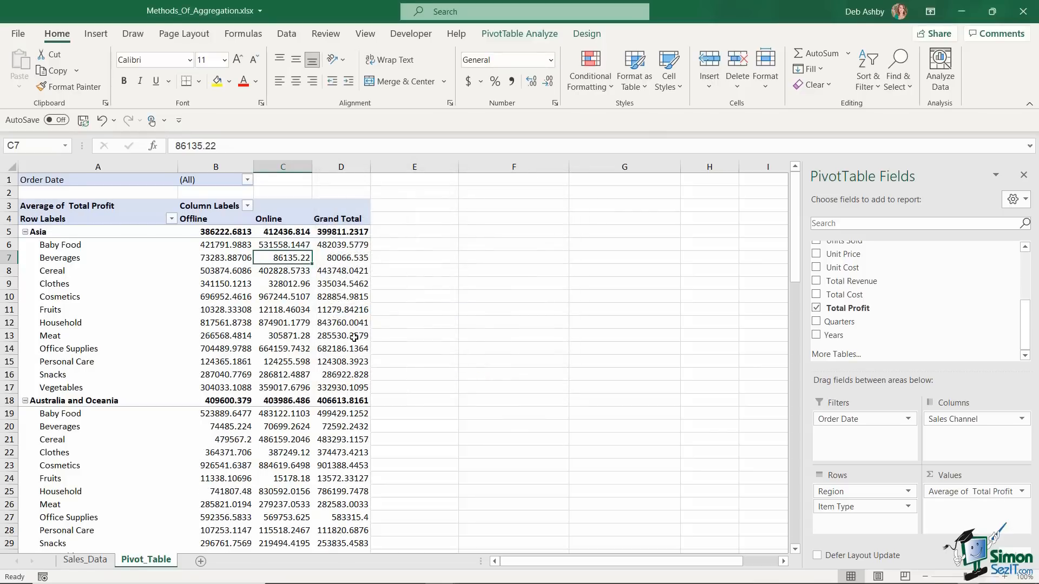
Set the Total Profit value field to summarize by Max
{"action": "mouse_move", "coordinate": [320, 323]}
{"action": "left_click", "coordinate": [1022, 492]}
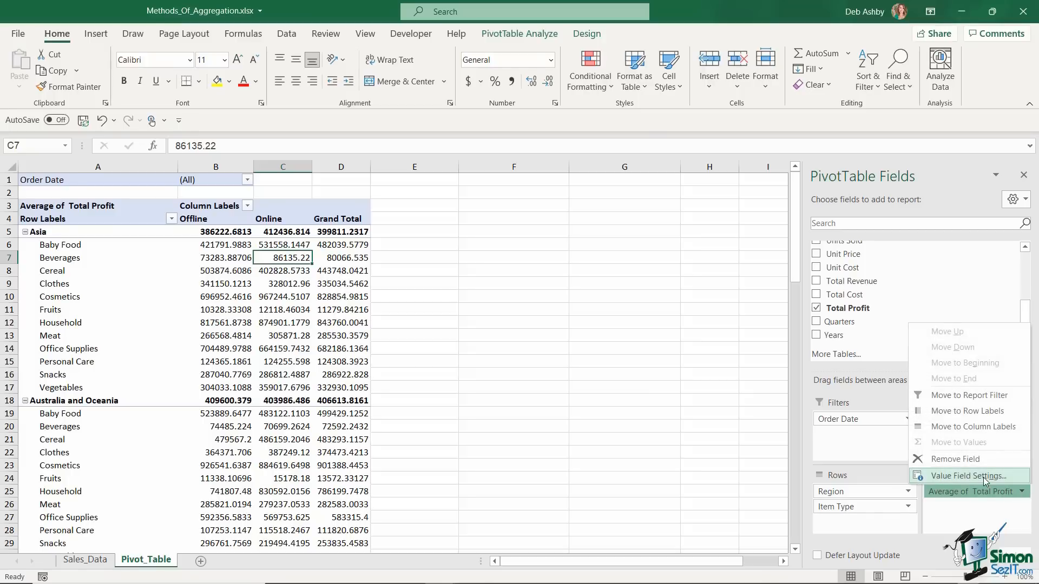
{"action": "left_click", "coordinate": [969, 476]}
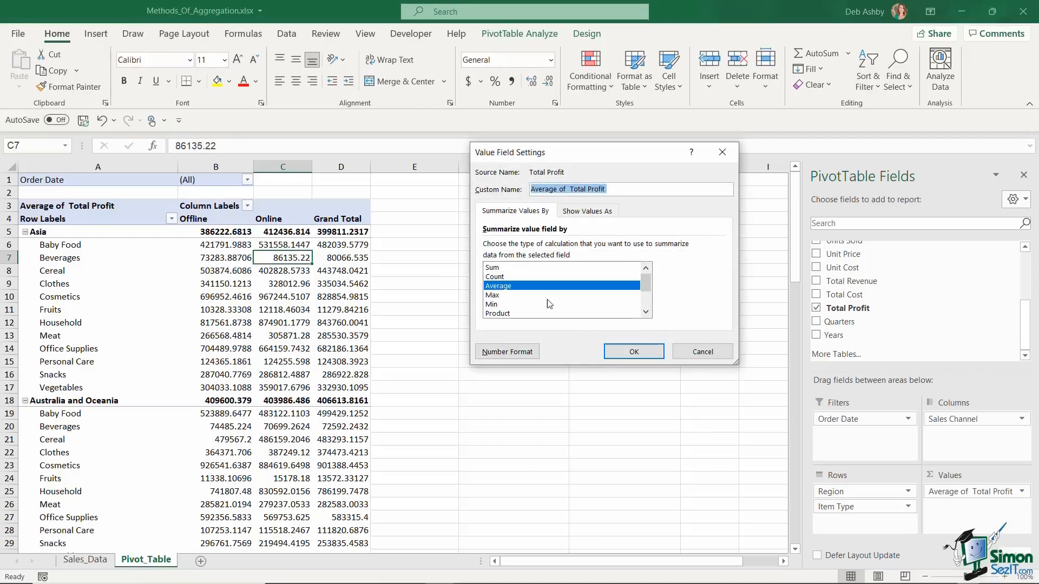
{"action": "left_click", "coordinate": [496, 296]}
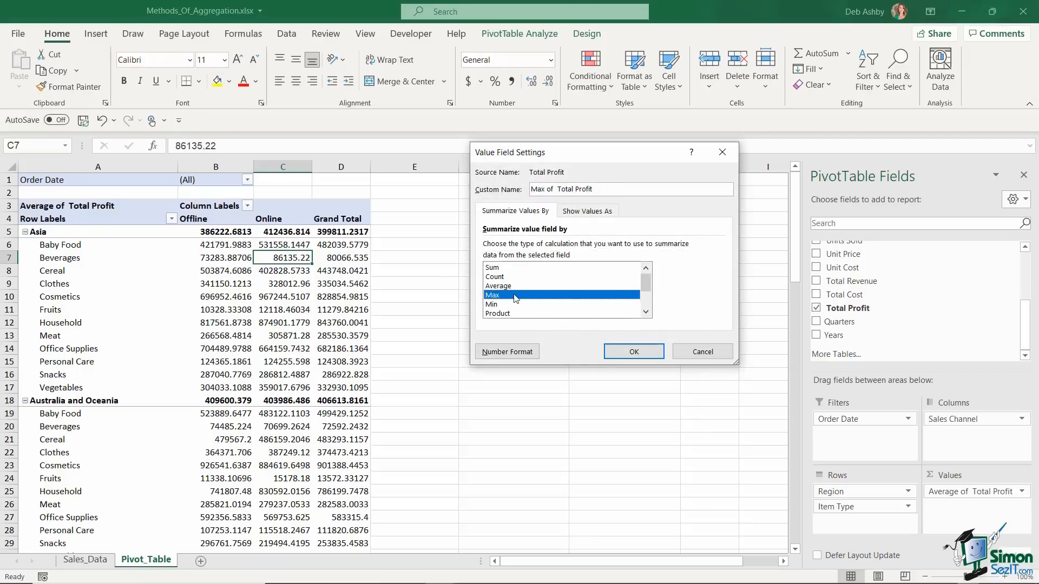
{"action": "left_click", "coordinate": [634, 352]}
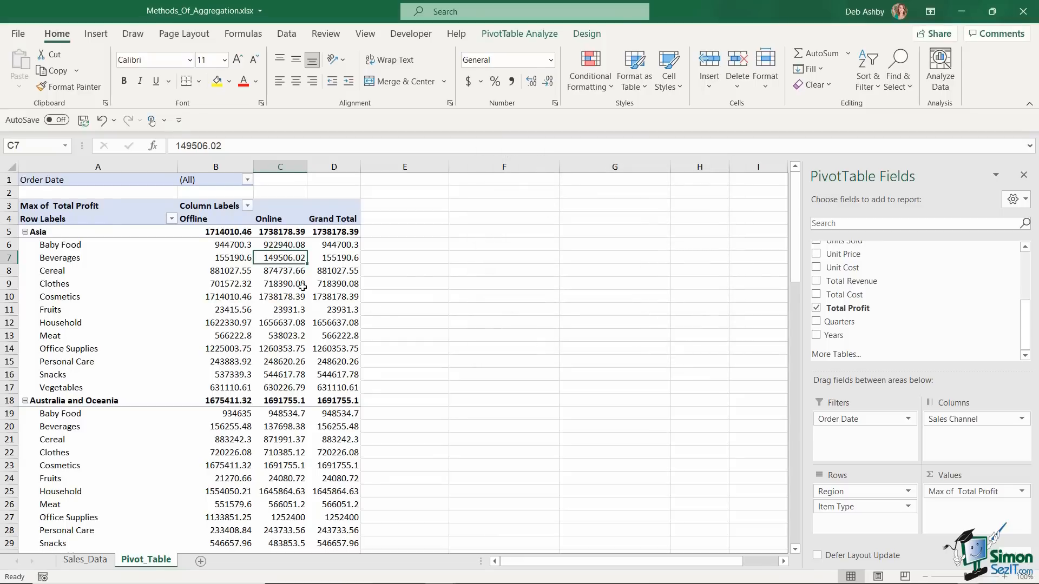
Examine the Sum, Count, Average, Max, Min and Product calculation types in the Total Profit value field settings
{"action": "right_click", "coordinate": [280, 259]}
{"action": "left_click", "coordinate": [351, 456]}
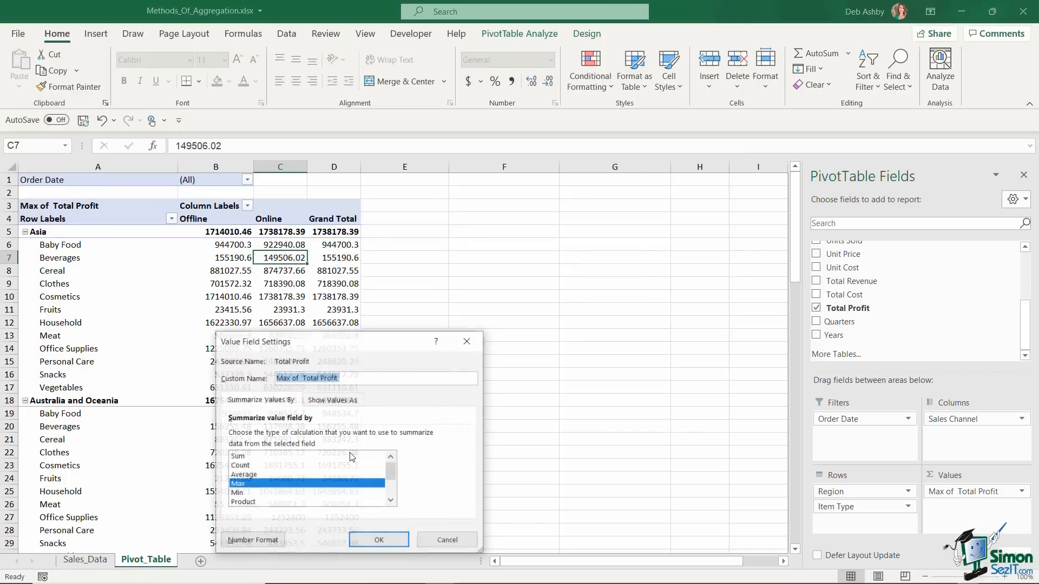
{"action": "left_click_drag", "start_coordinate": [452, 349], "coordinate": [391, 209]}
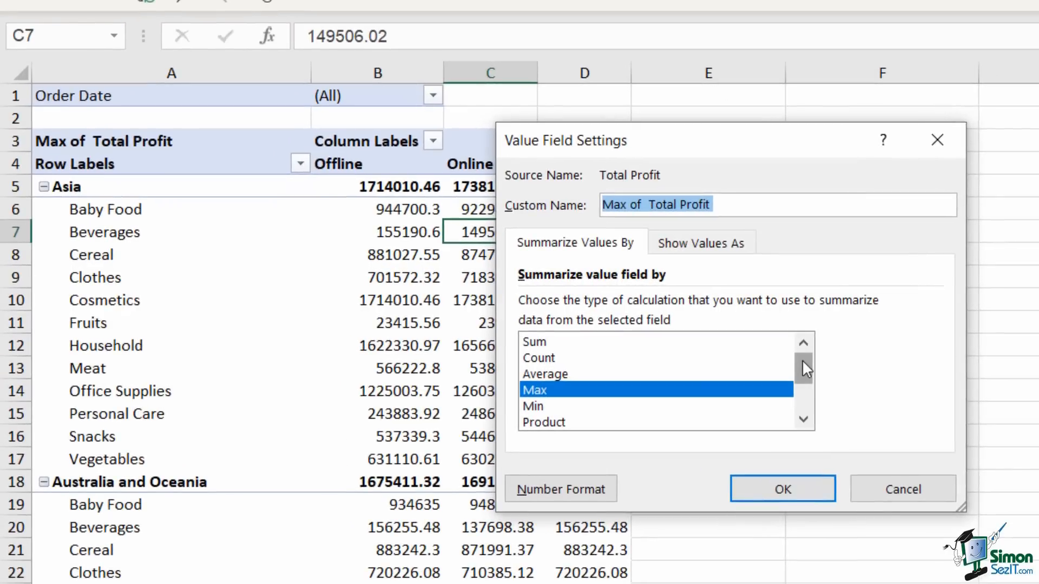
{"action": "left_click_drag", "start_coordinate": [803, 368], "coordinate": [809, 341]}
{"action": "left_click", "coordinate": [538, 342]}
{"action": "left_click", "coordinate": [543, 358]}
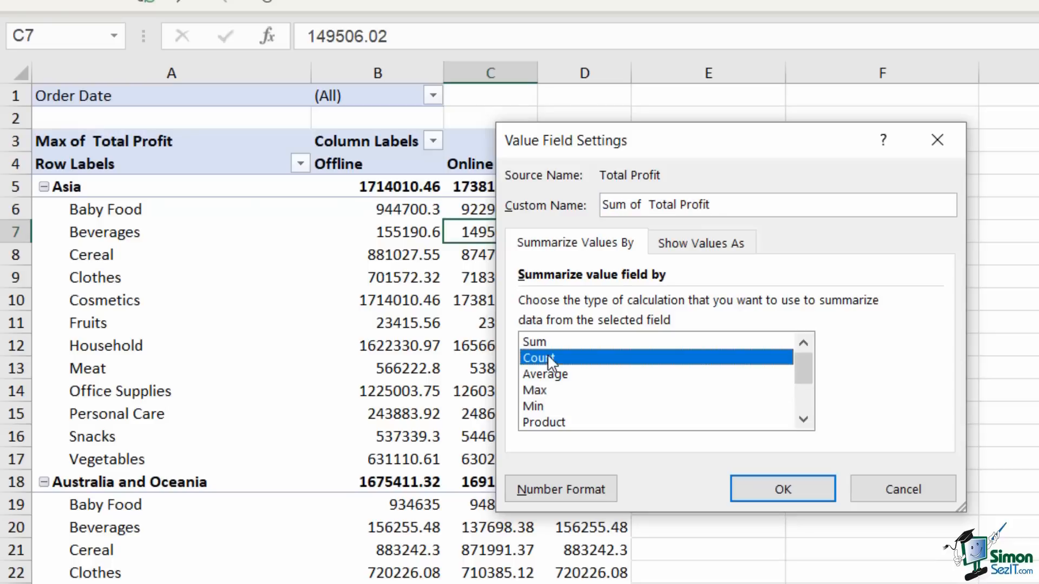
{"action": "left_click", "coordinate": [553, 376]}
{"action": "left_click", "coordinate": [550, 390]}
{"action": "left_click", "coordinate": [547, 406]}
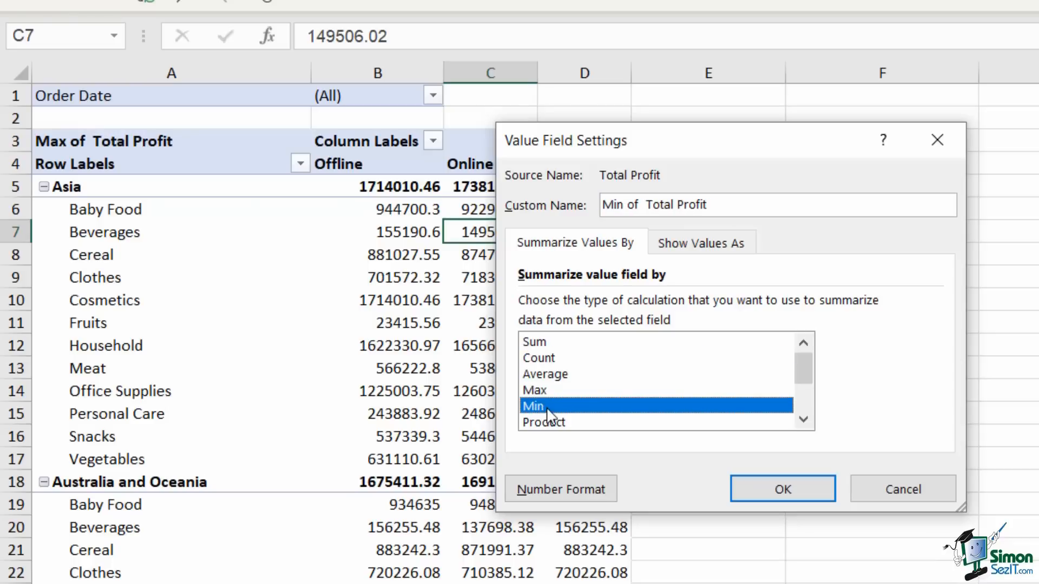
{"action": "left_click", "coordinate": [556, 423]}
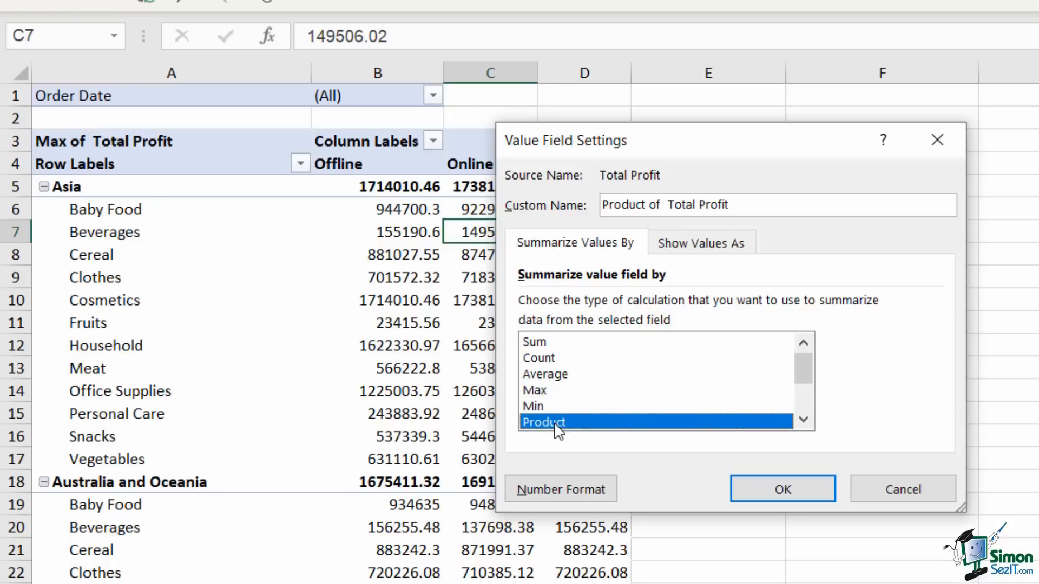
Look through the remaining calculation types from Count Numbers to Varp and close the value field settings without applying anything
{"action": "left_click", "coordinate": [804, 420]}
{"action": "left_click", "coordinate": [803, 420]}
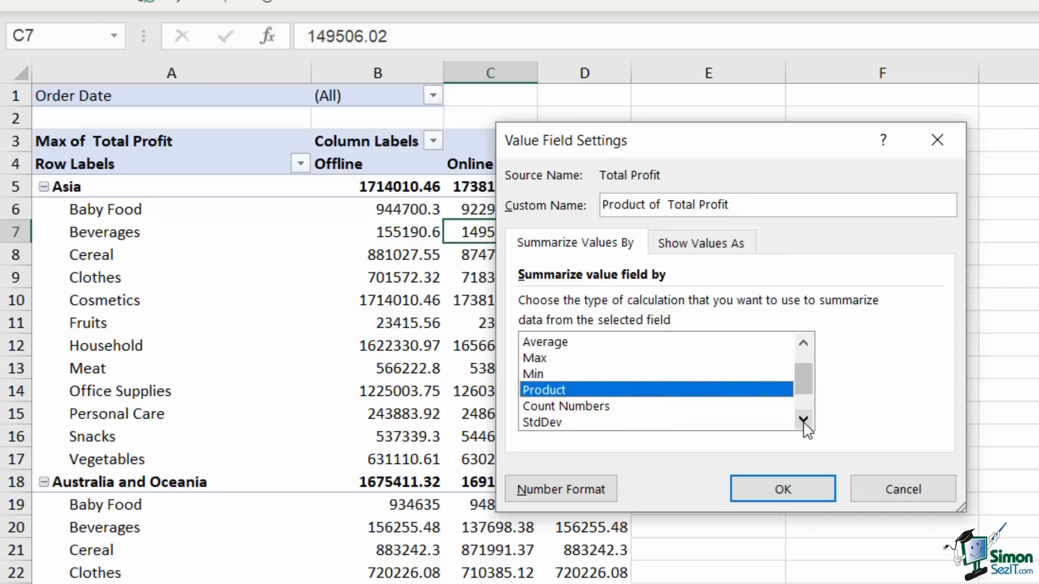
{"action": "left_click", "coordinate": [803, 420]}
{"action": "left_click", "coordinate": [804, 421]}
{"action": "left_click", "coordinate": [803, 420]}
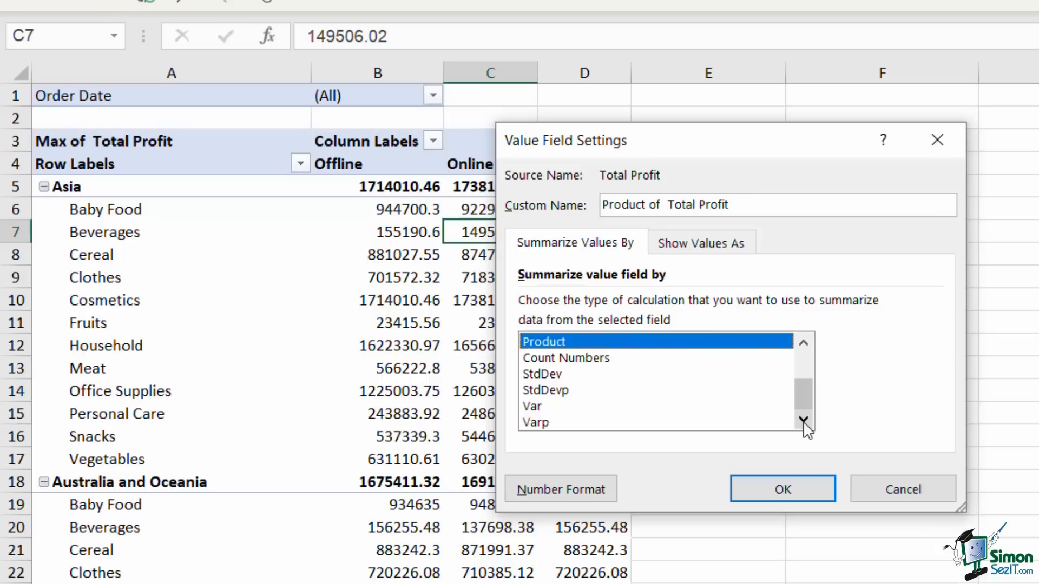
{"action": "left_click_drag", "start_coordinate": [803, 390], "coordinate": [806, 358]}
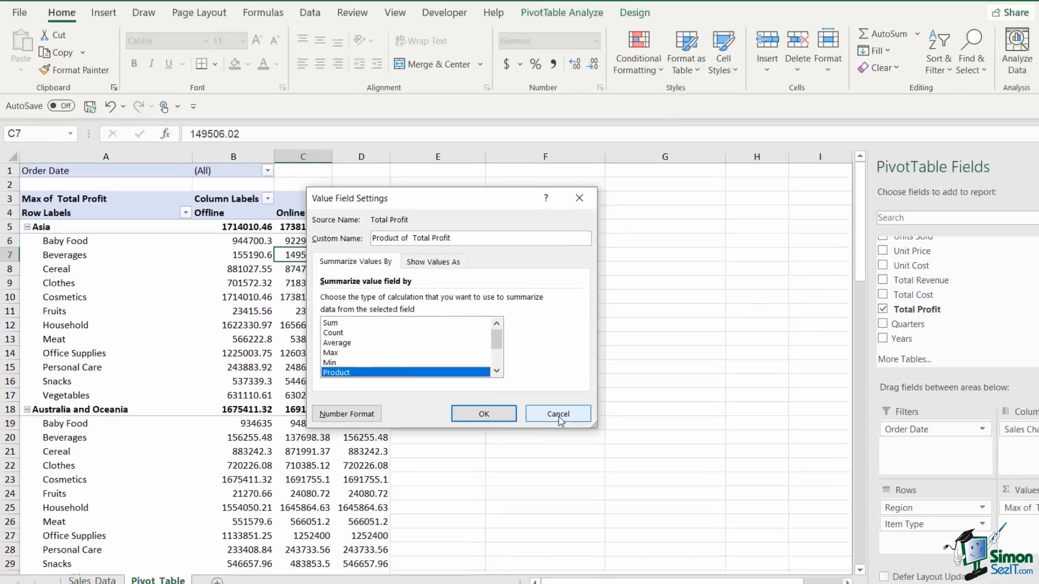
{"action": "left_click", "coordinate": [903, 490]}
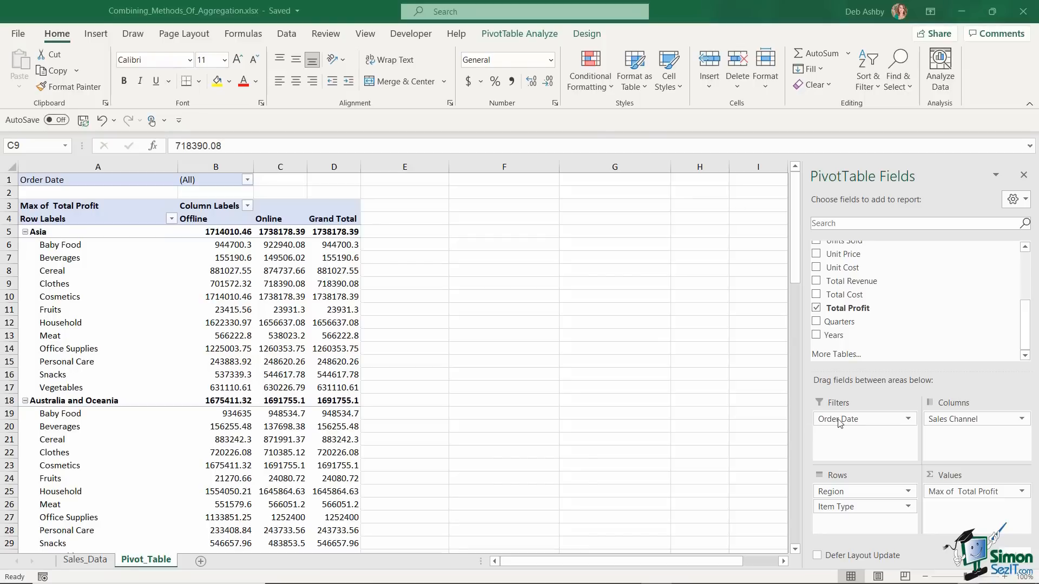
Remove Order Date from the Filters area and Sales Channel from the Columns area of the PivotTable
{"action": "left_click_drag", "start_coordinate": [845, 424], "coordinate": [711, 428]}
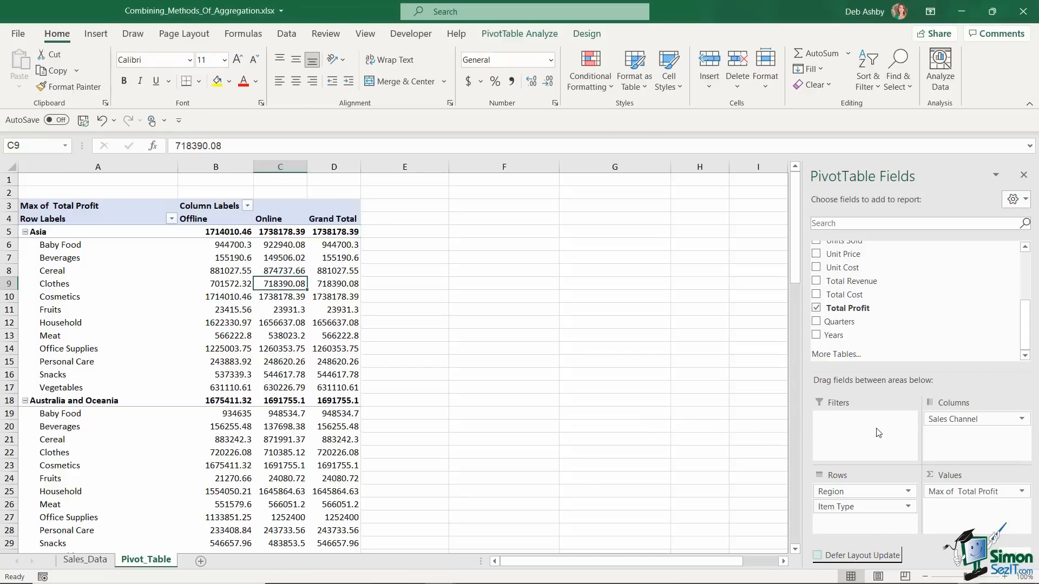
{"action": "left_click_drag", "start_coordinate": [956, 420], "coordinate": [693, 425]}
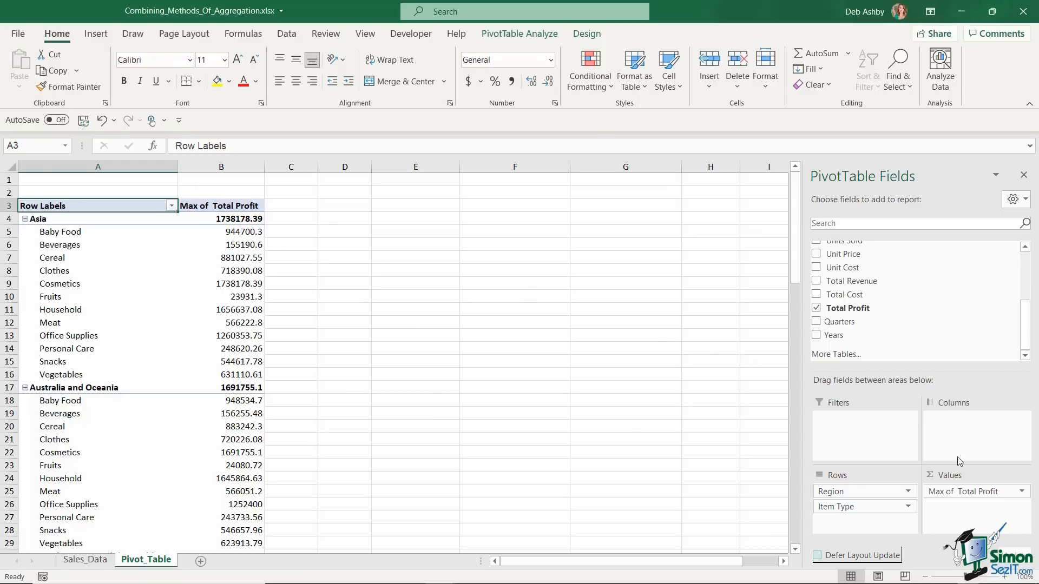
Set the Total Profit value field to summarize by Sum
{"action": "mouse_move", "coordinate": [214, 235]}
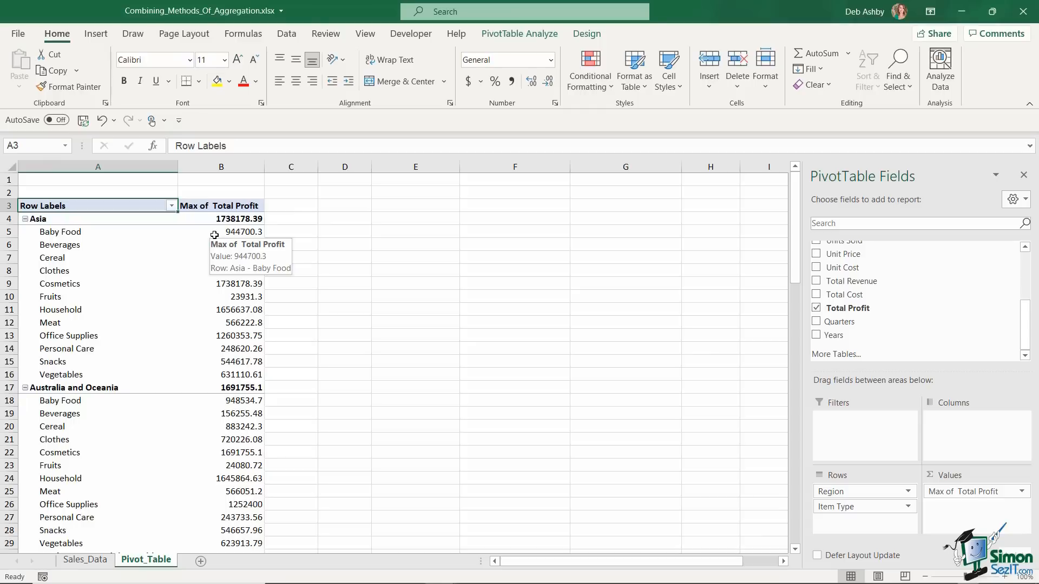
{"action": "right_click", "coordinate": [214, 235]}
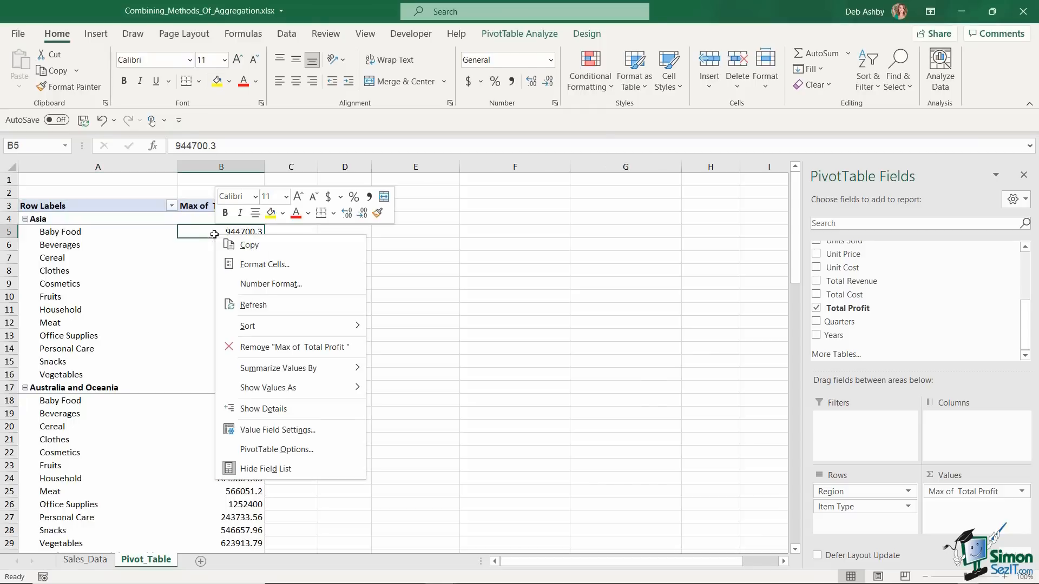
{"action": "left_click", "coordinate": [270, 429]}
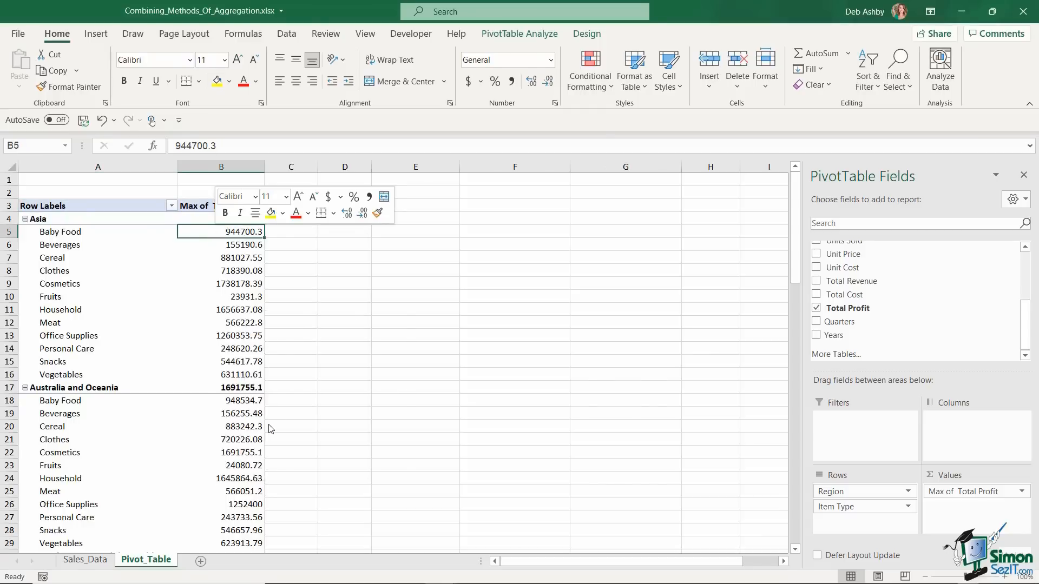
{"action": "left_click", "coordinate": [162, 429]}
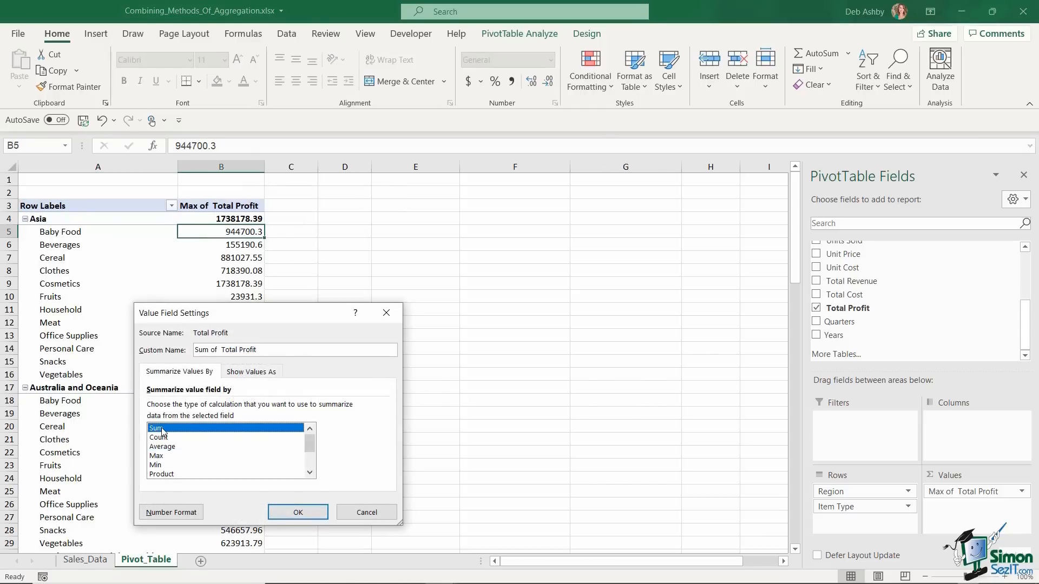
{"action": "left_click", "coordinate": [287, 517]}
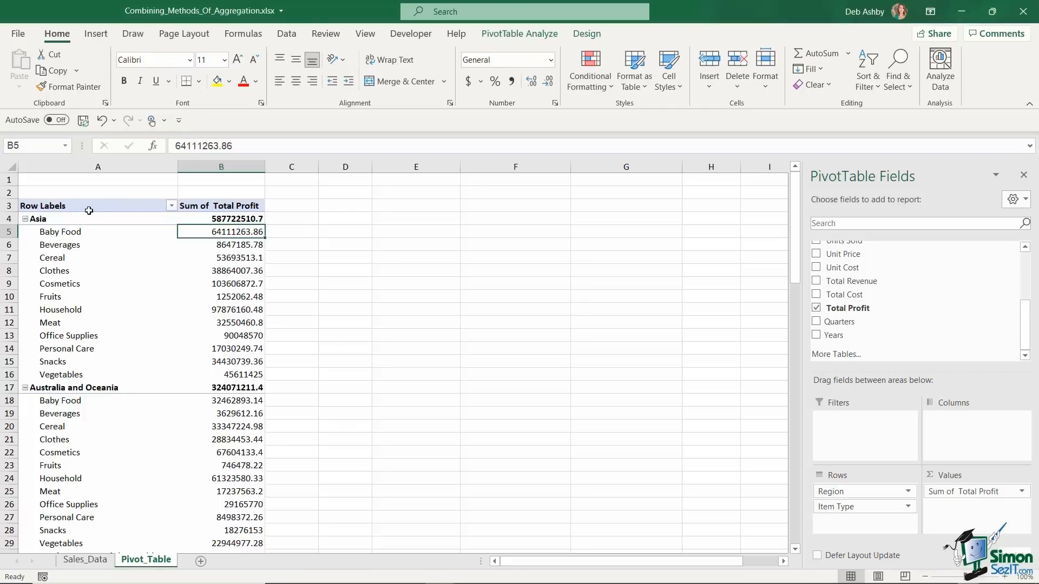
Rename the PivotTable's Row Labels header in cell A3 as Region
{"action": "left_click", "coordinate": [50, 204]}
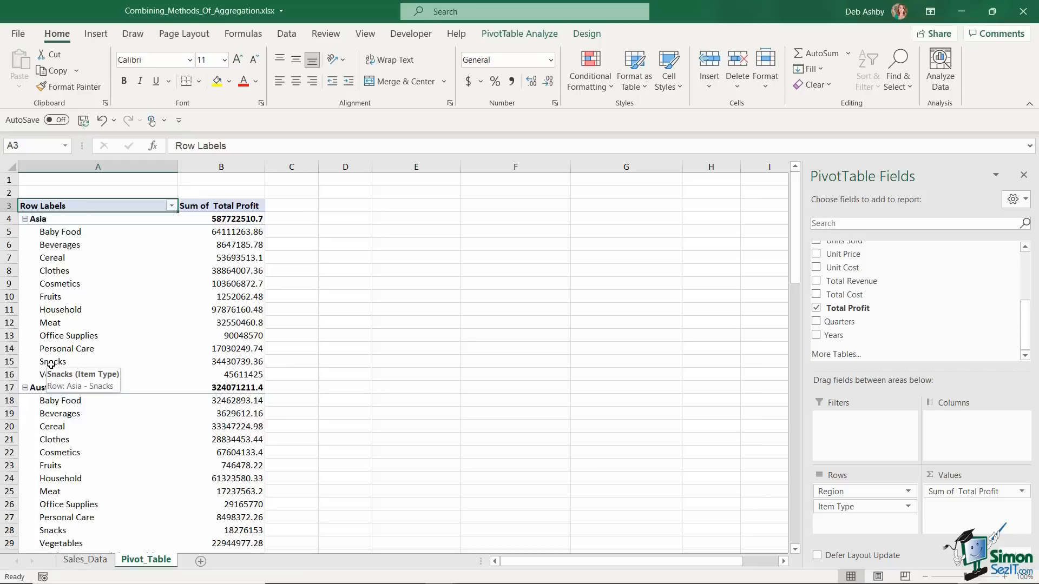
{"action": "double_click", "coordinate": [72, 206]}
{"action": "left_click_drag", "start_coordinate": [69, 206], "coordinate": [20, 206]}
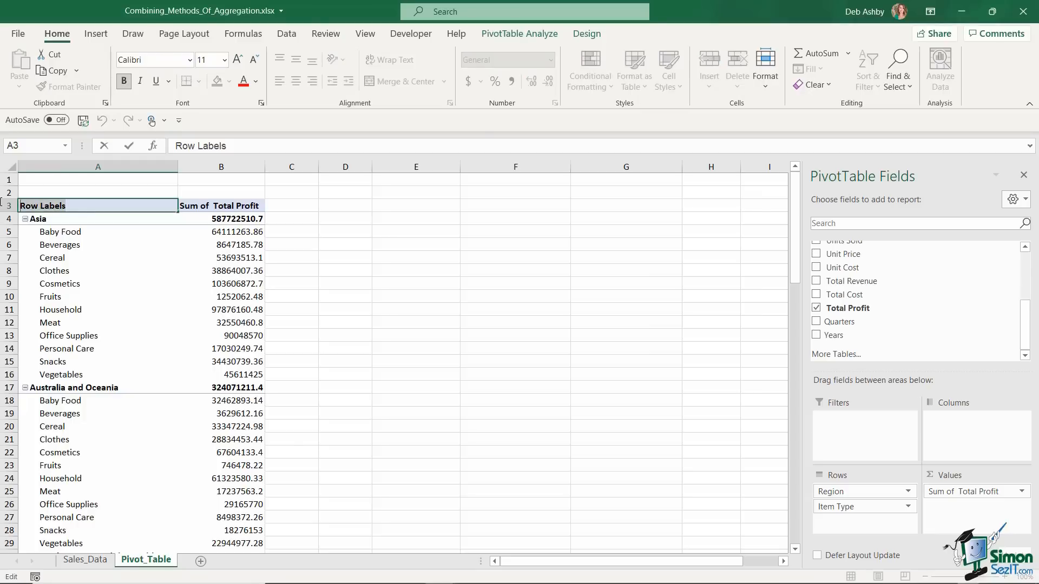
{"action": "type", "text": "Regions"}
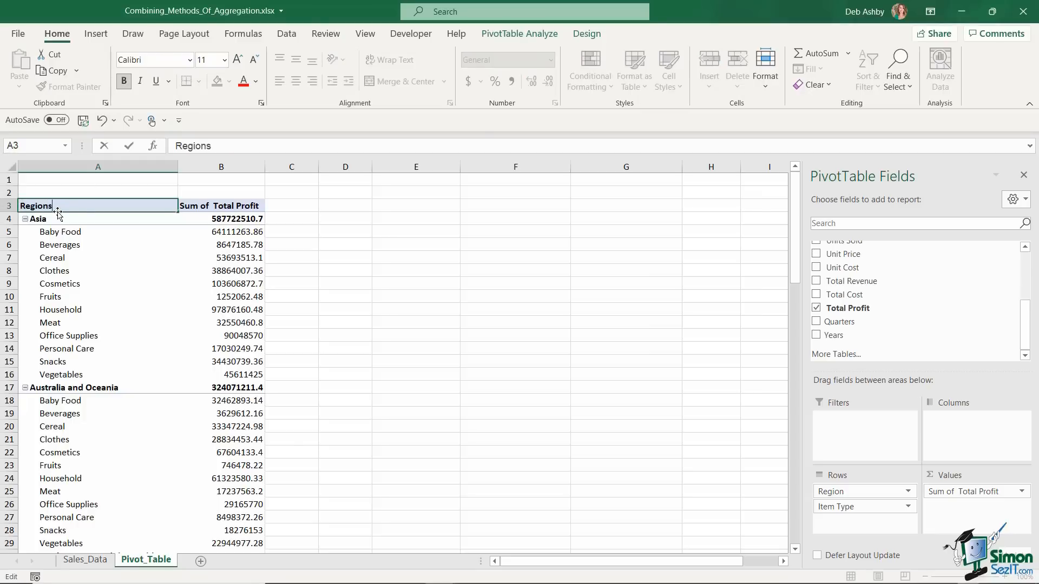
{"action": "key", "text": "BackSpace"}
{"action": "key", "text": "Return"}
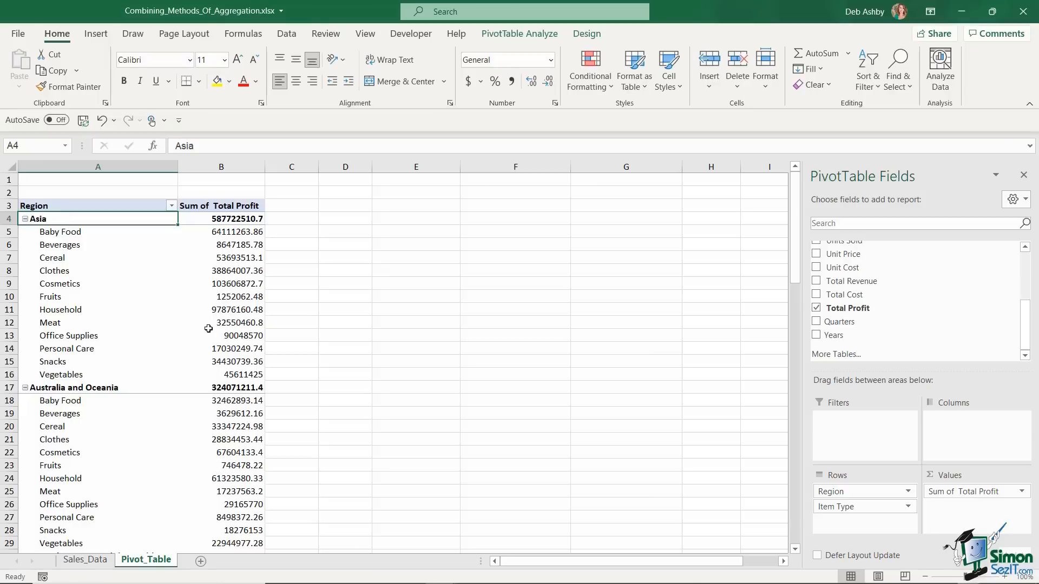
Set the custom name of the Total Profit value field to Sum of Profit
{"action": "left_click", "coordinate": [213, 208]}
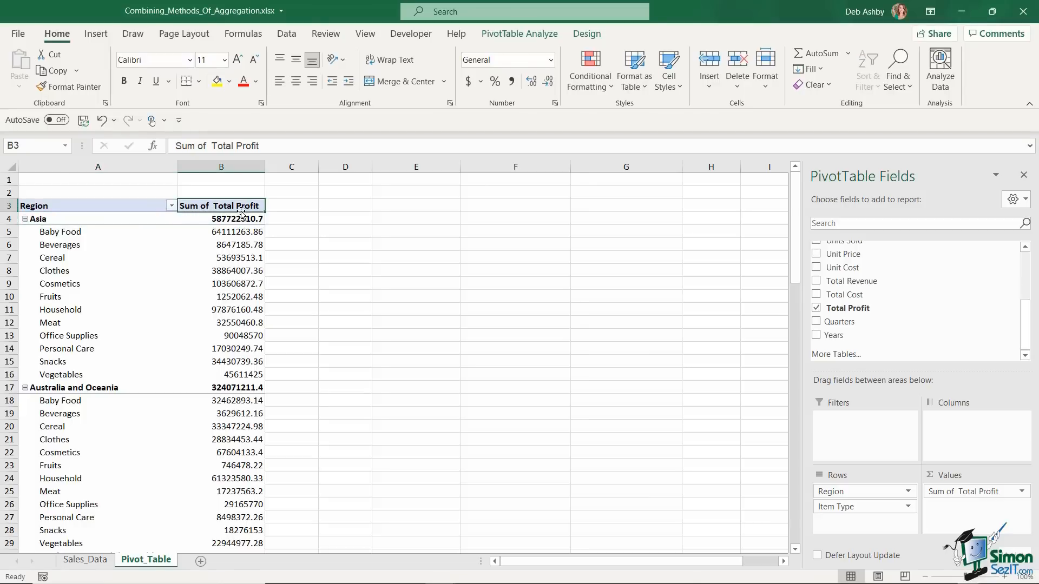
{"action": "double_click", "coordinate": [219, 207]}
{"action": "left_click_drag", "start_coordinate": [563, 153], "coordinate": [439, 149]}
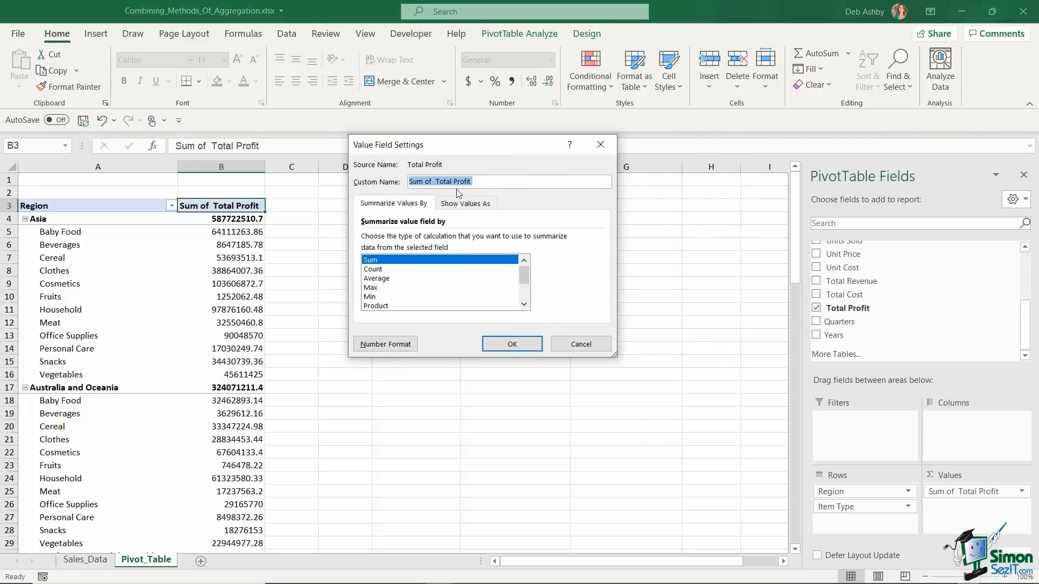
{"action": "left_click", "coordinate": [481, 183]}
{"action": "left_click_drag", "start_coordinate": [481, 183], "coordinate": [409, 183]}
{"action": "type", "text": "S"}
{"action": "left_click", "coordinate": [511, 344]}
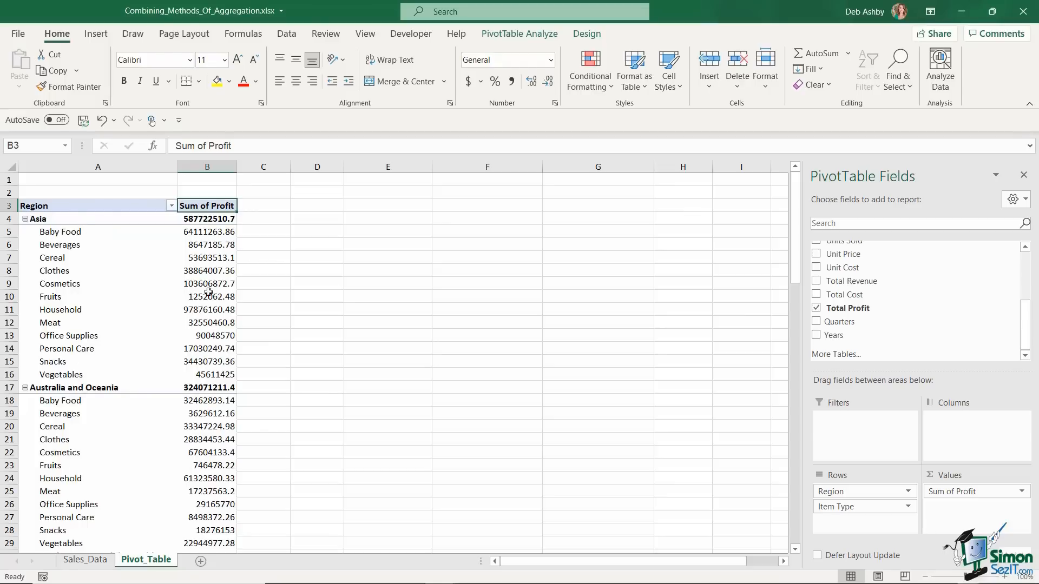
Change the Sum of Profit value field to summarize by Average
{"action": "mouse_move", "coordinate": [208, 289]}
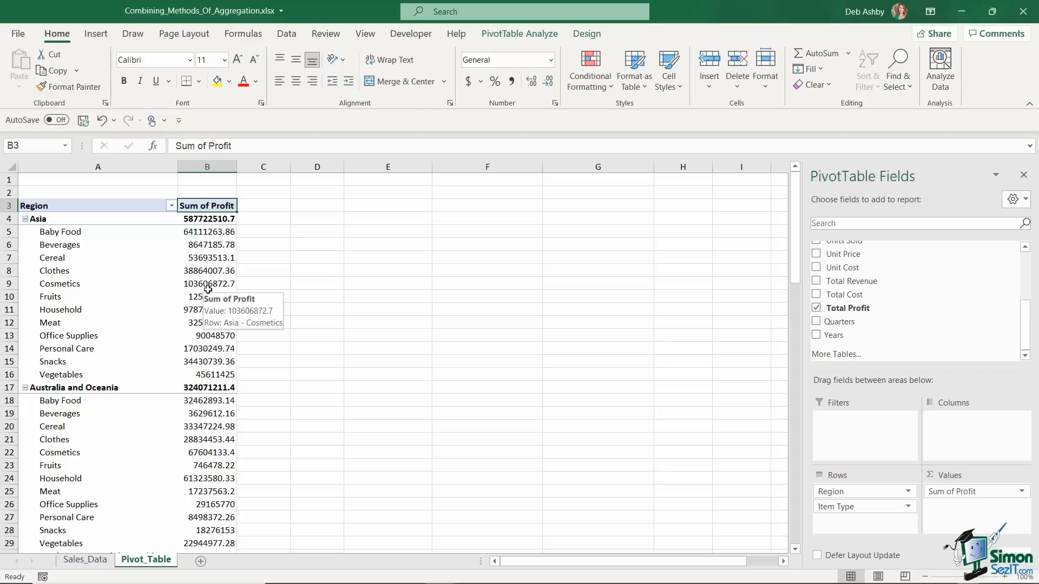
{"action": "right_click", "coordinate": [209, 250]}
{"action": "left_click", "coordinate": [270, 443]}
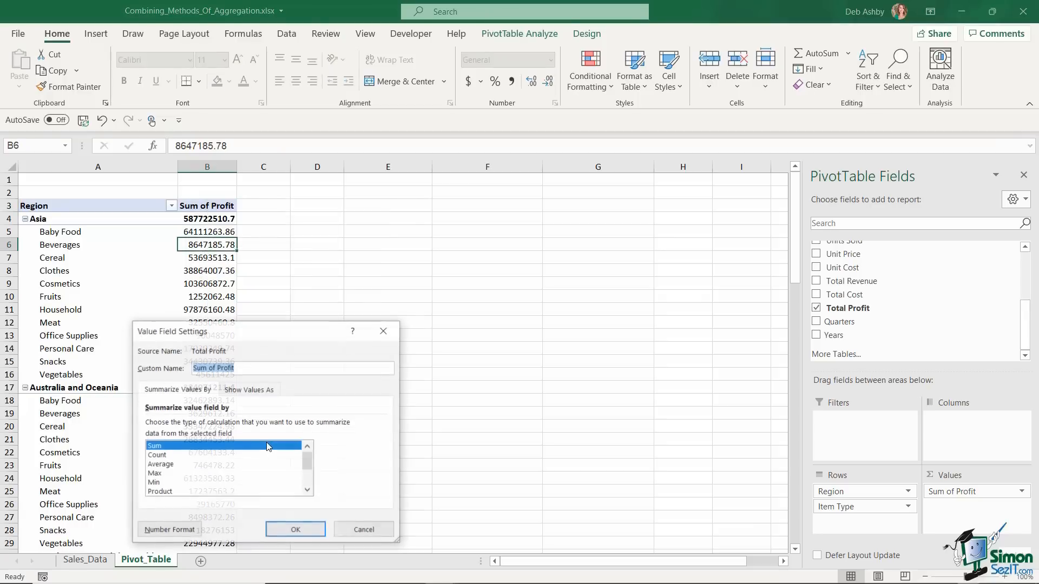
{"action": "left_click", "coordinate": [174, 466]}
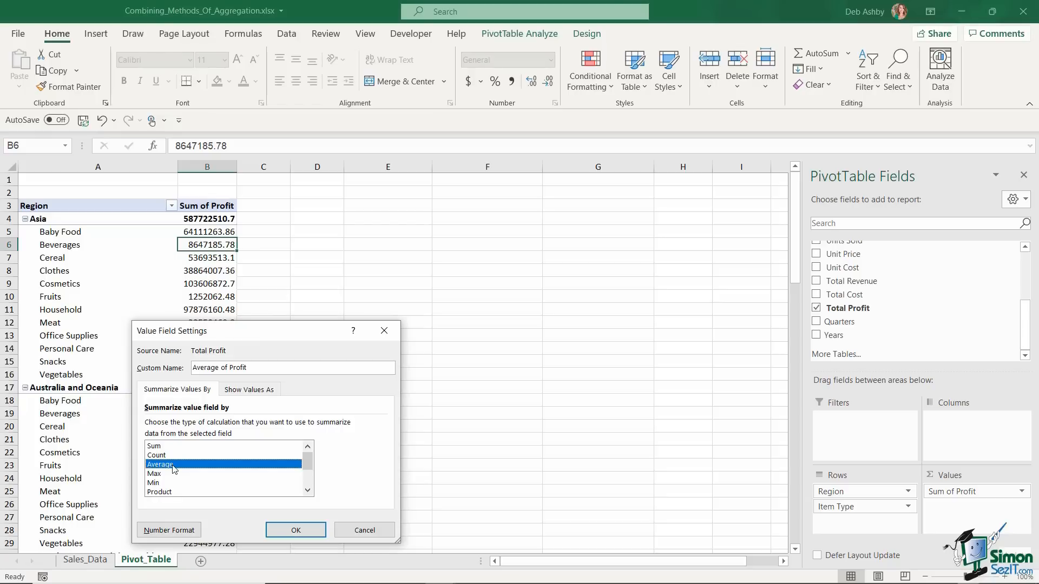
{"action": "left_click", "coordinate": [306, 531]}
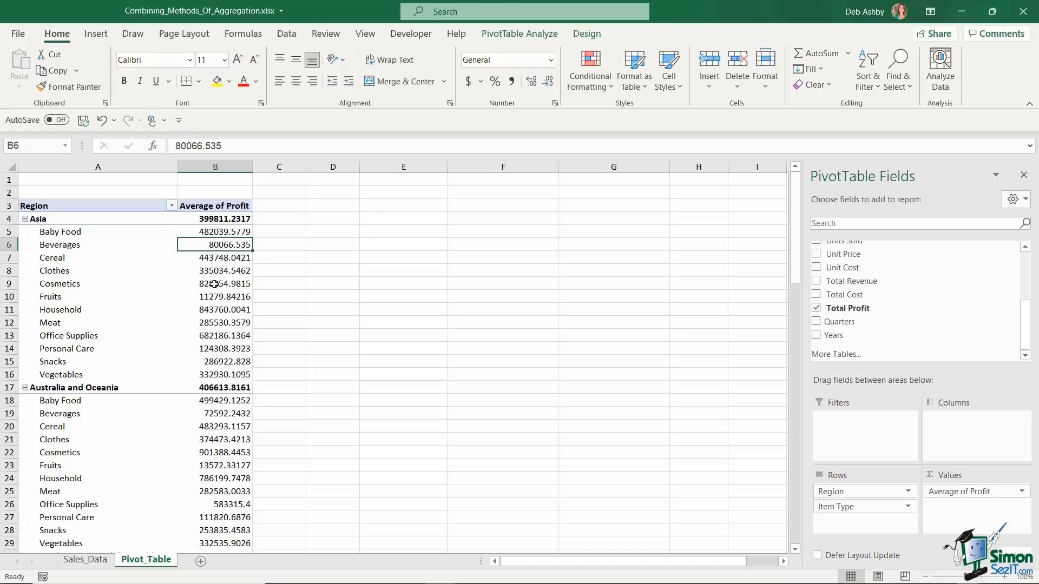
Switch the Average of Profit value field back to summarizing by Sum
{"action": "mouse_move", "coordinate": [214, 296]}
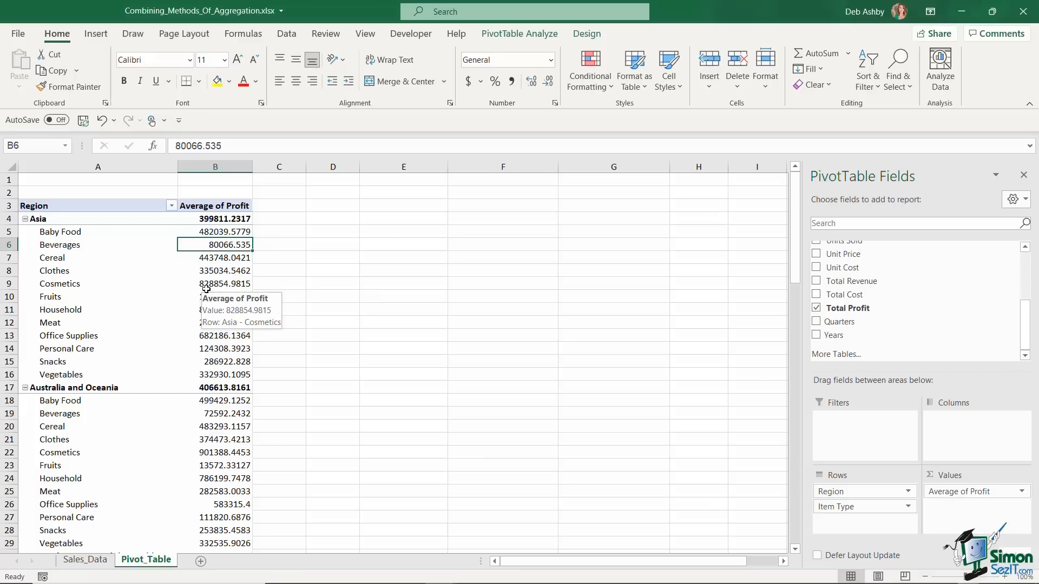
{"action": "right_click", "coordinate": [206, 289]}
{"action": "left_click", "coordinate": [254, 439]}
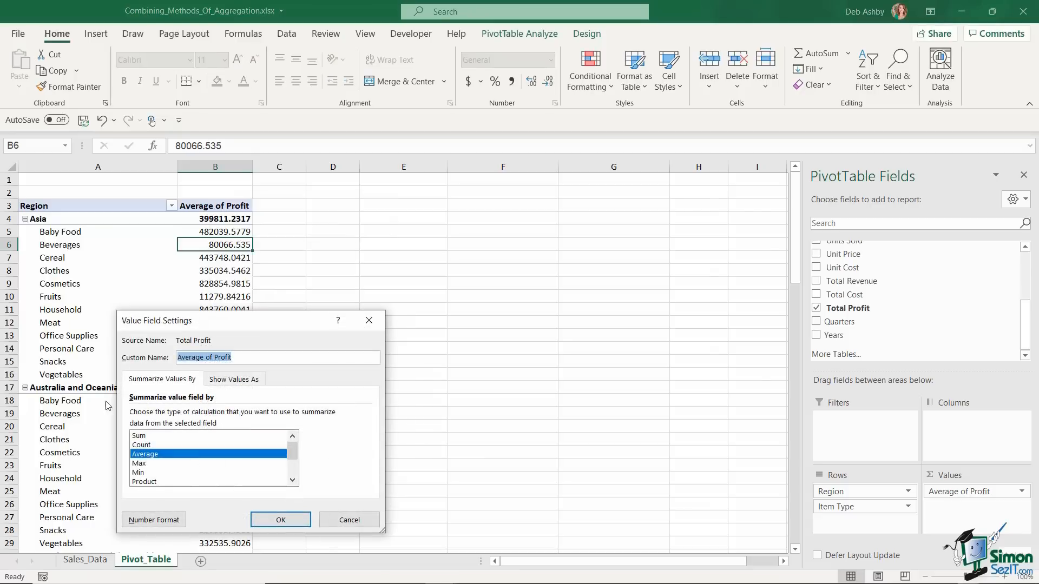
{"action": "left_click", "coordinate": [139, 436]}
{"action": "left_click", "coordinate": [281, 519]}
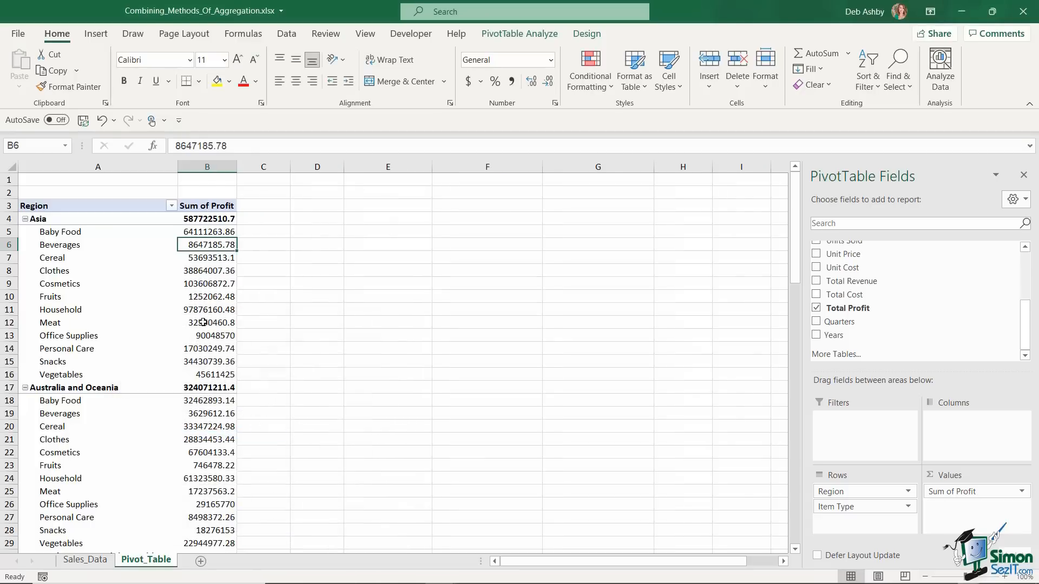
Add Total Profit to the Values area a second time, below Sum of Profit, and select the new column's header
{"action": "mouse_move", "coordinate": [203, 296]}
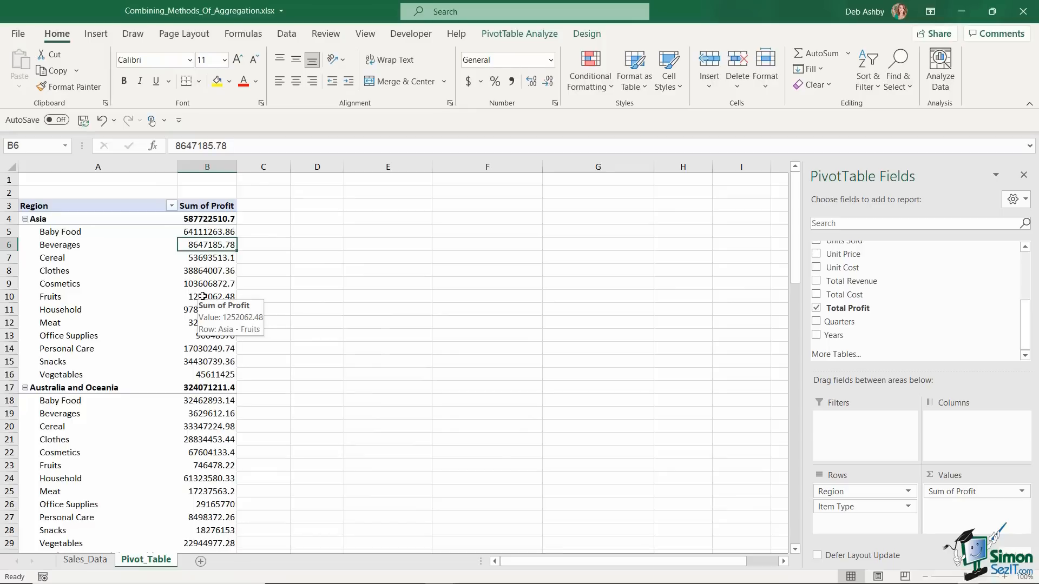
{"action": "left_click", "coordinate": [207, 167]}
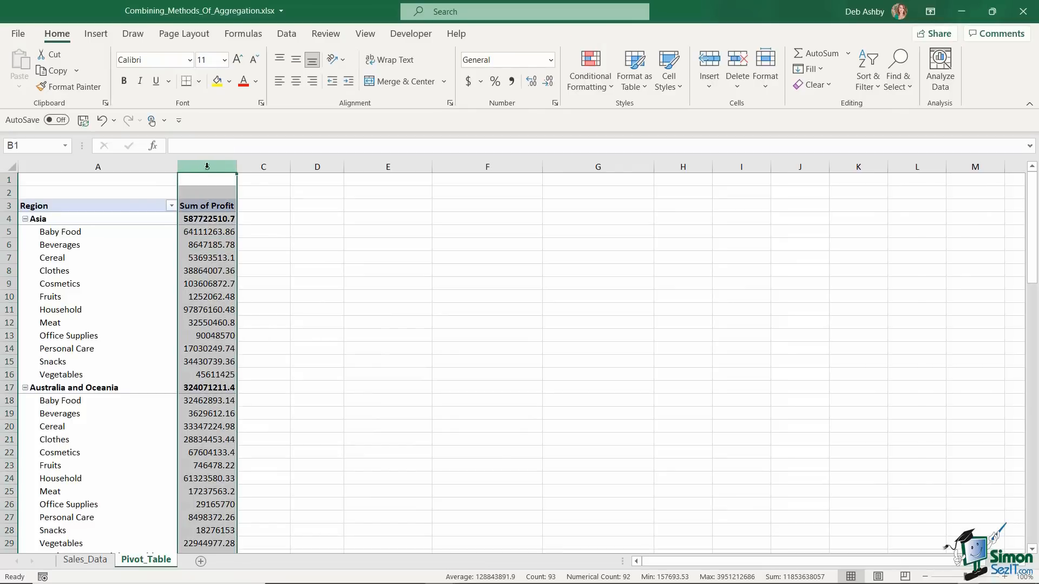
{"action": "left_click", "coordinate": [207, 271]}
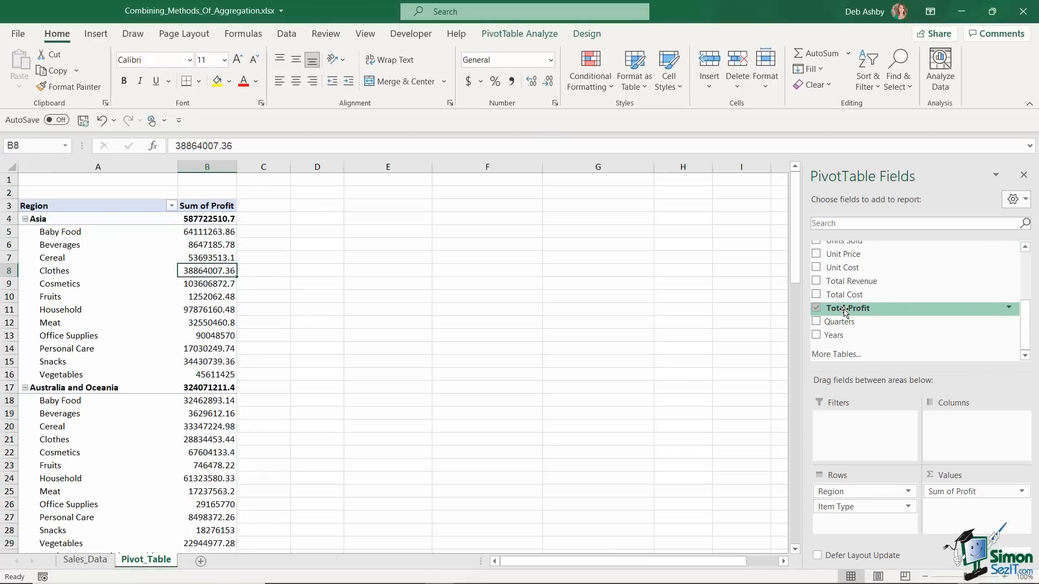
{"action": "left_click_drag", "start_coordinate": [845, 312], "coordinate": [974, 514]}
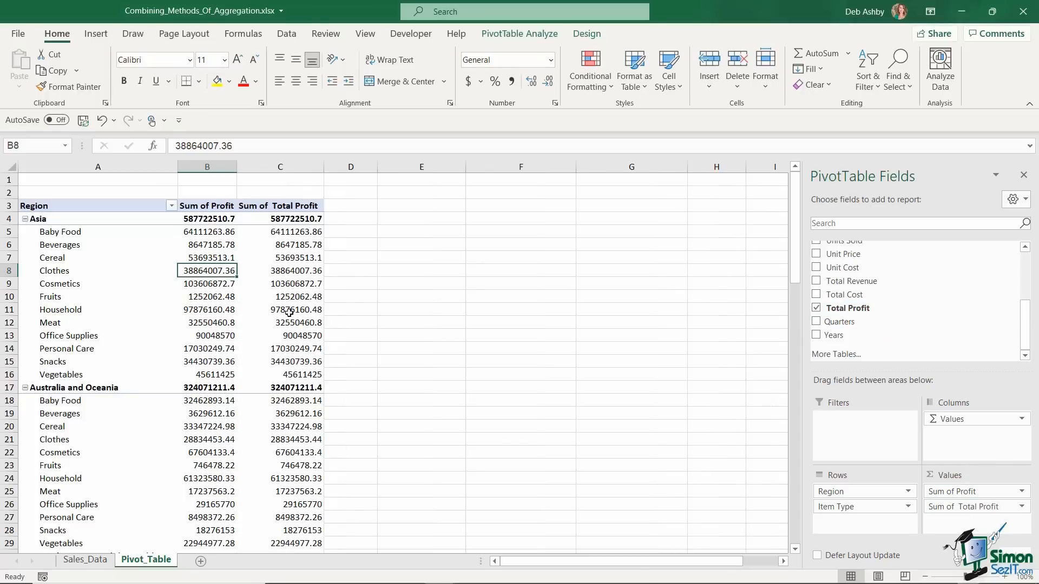
{"action": "left_click", "coordinate": [276, 208]}
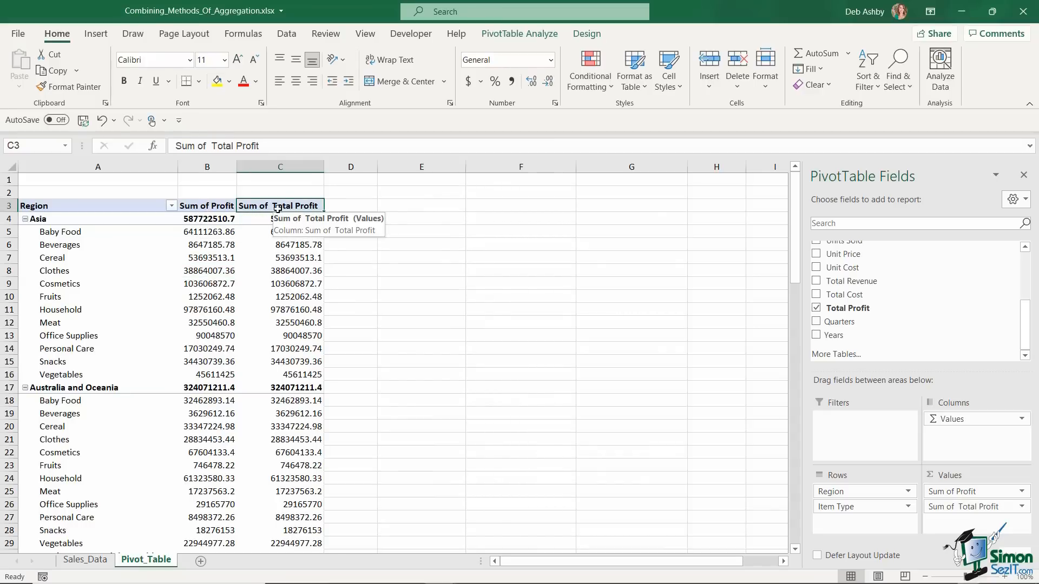
Change the second Total Profit value field to summarize by Average
{"action": "mouse_move", "coordinate": [276, 247]}
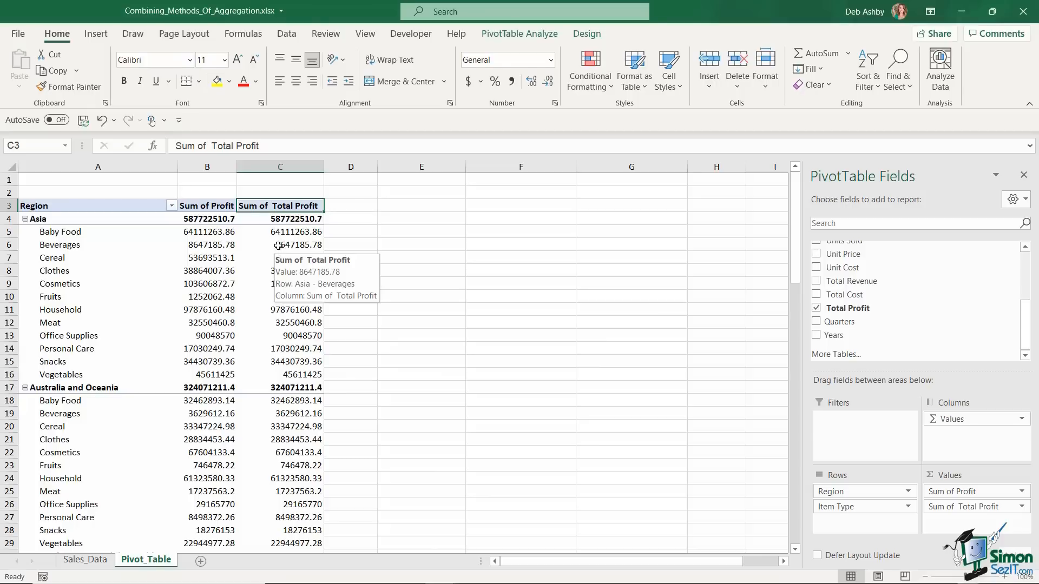
{"action": "right_click", "coordinate": [280, 248]}
{"action": "mouse_move", "coordinate": [340, 381]}
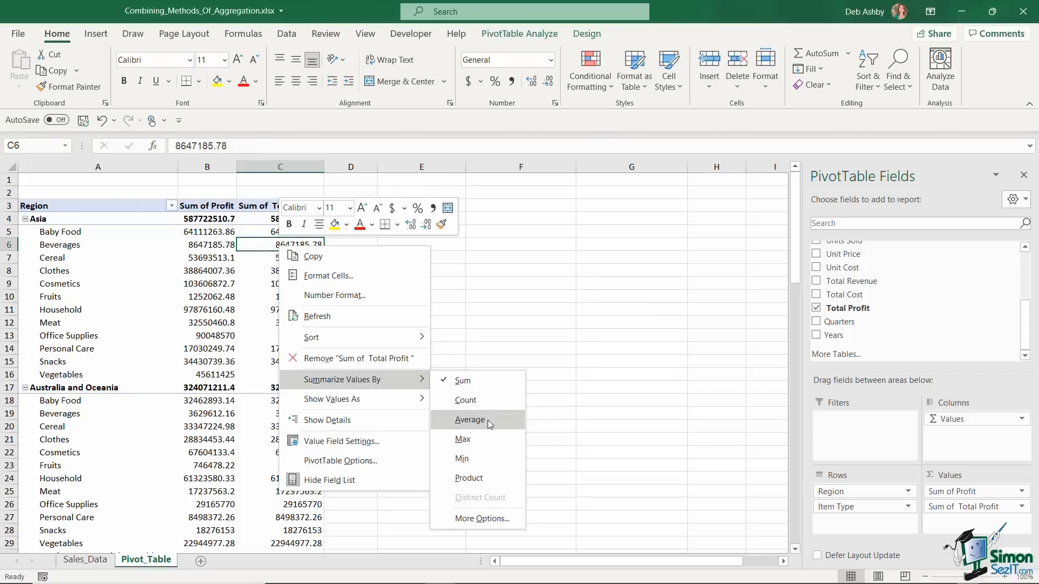
{"action": "left_click", "coordinate": [507, 419]}
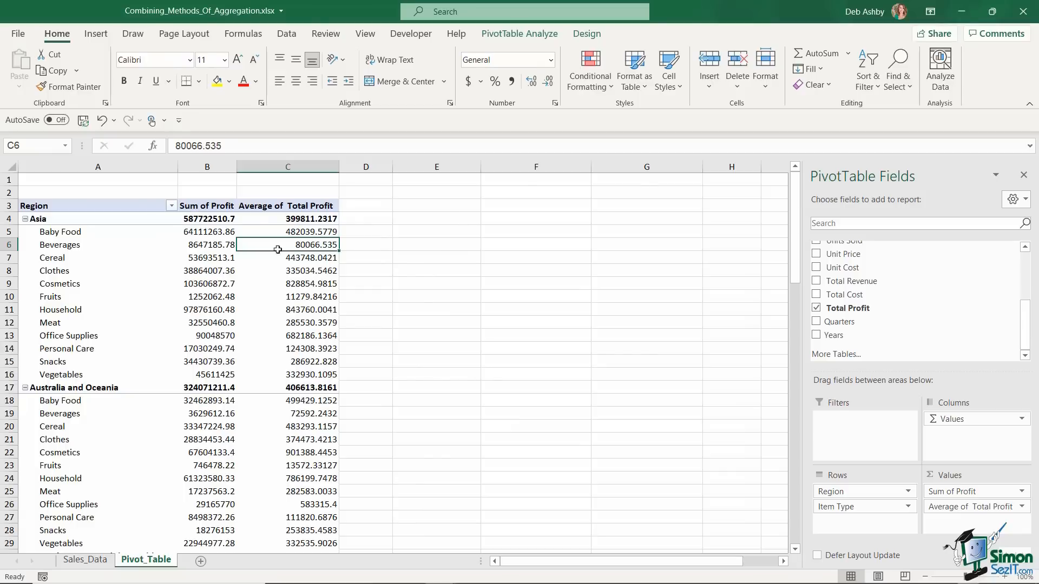
Set the custom name of the averaged Total Profit value field to Average of Profit
{"action": "mouse_move", "coordinate": [285, 273]}
{"action": "double_click", "coordinate": [287, 206]}
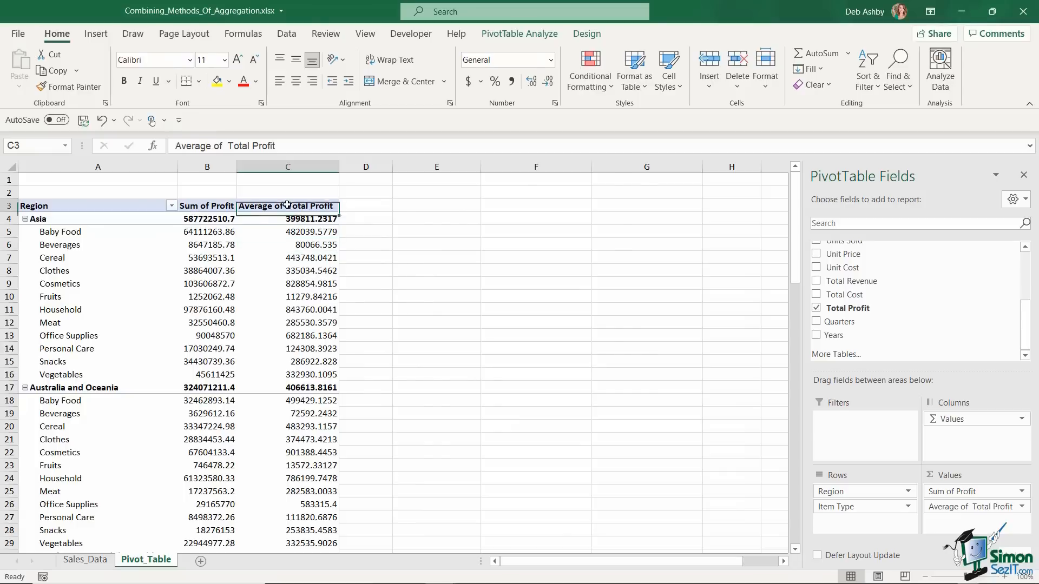
{"action": "left_click", "coordinate": [493, 181]}
{"action": "key", "text": "ctrl+shift+Left"}
{"action": "key", "text": "ctrl+shift+Left"}
{"action": "key", "text": "ctrl+shift+Left"}
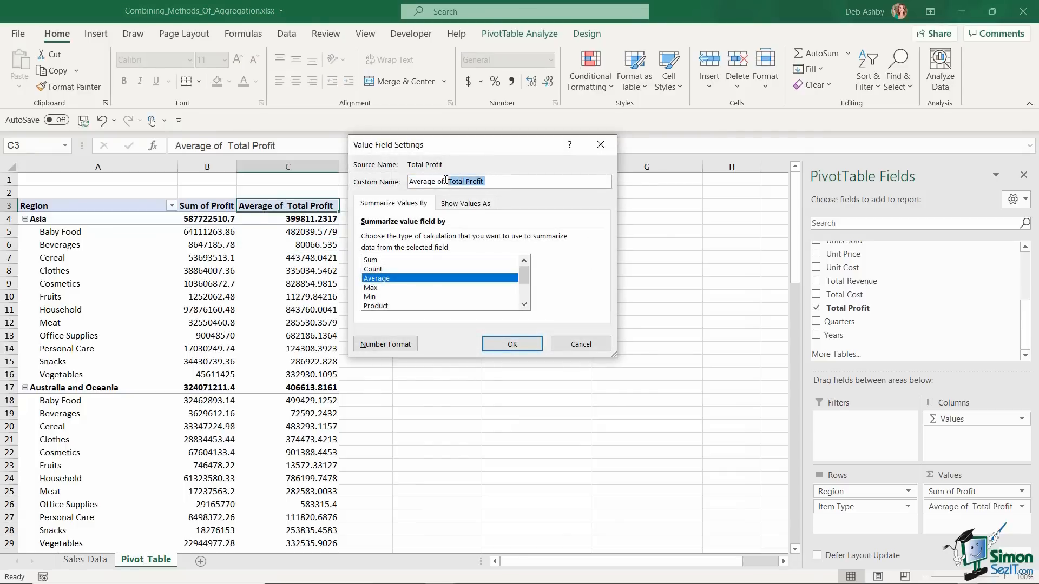
{"action": "type", "text": "of"}
{"action": "key", "text": "Return"}
{"action": "left_click", "coordinate": [276, 244]}
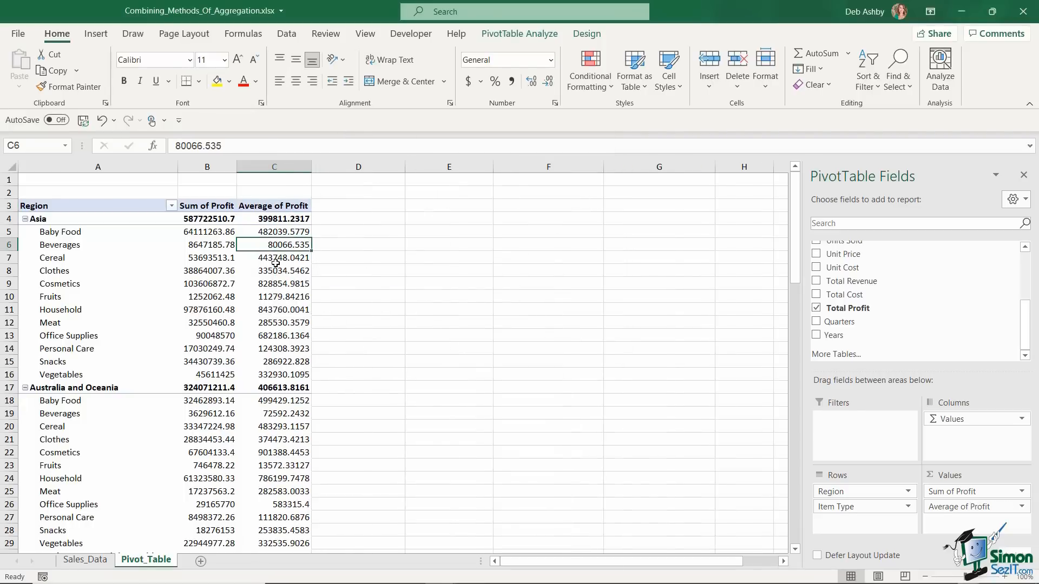
Add Total Profit to the Values area a third time, below Average of Profit, and summarize it by Max
{"action": "mouse_move", "coordinate": [273, 269]}
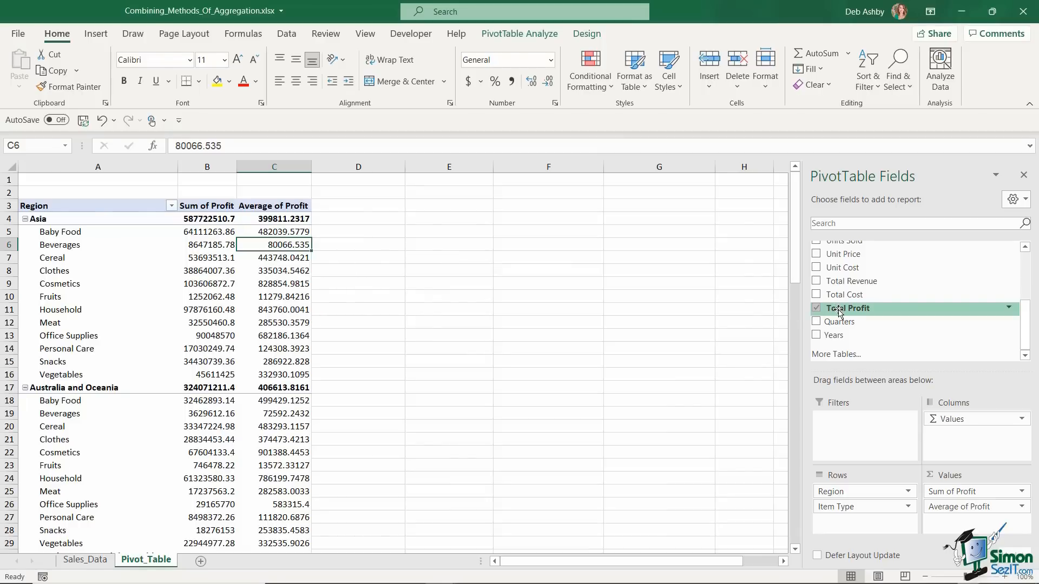
{"action": "left_click_drag", "start_coordinate": [847, 308], "coordinate": [974, 523]}
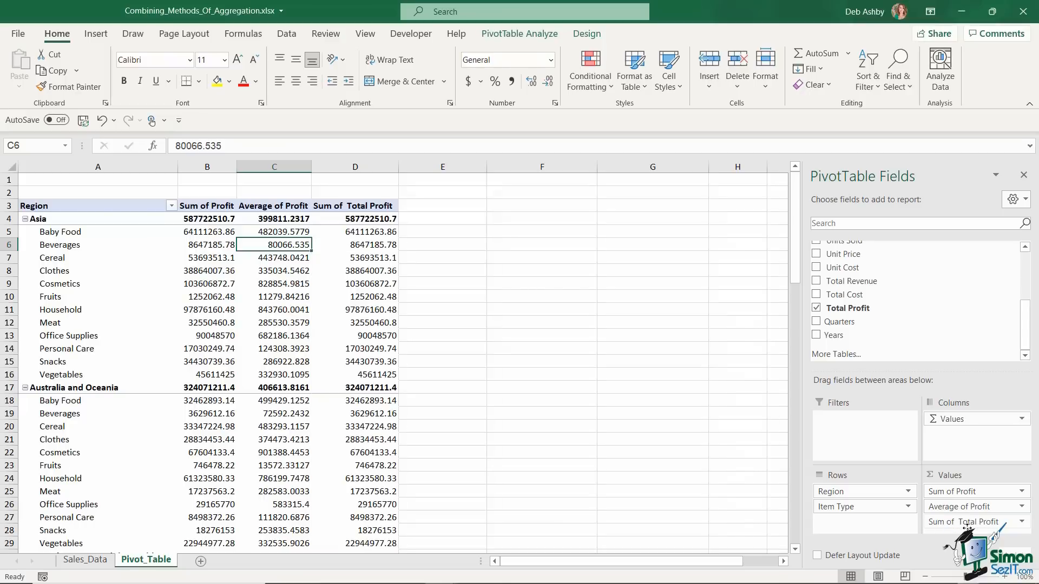
{"action": "left_click", "coordinate": [348, 244]}
{"action": "right_click", "coordinate": [348, 246]}
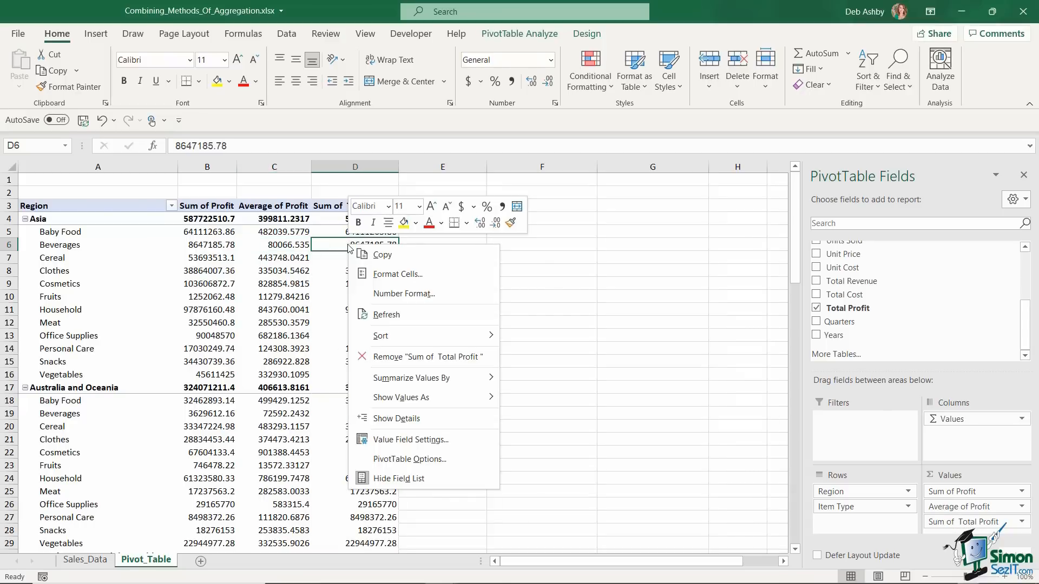
{"action": "mouse_move", "coordinate": [414, 379]}
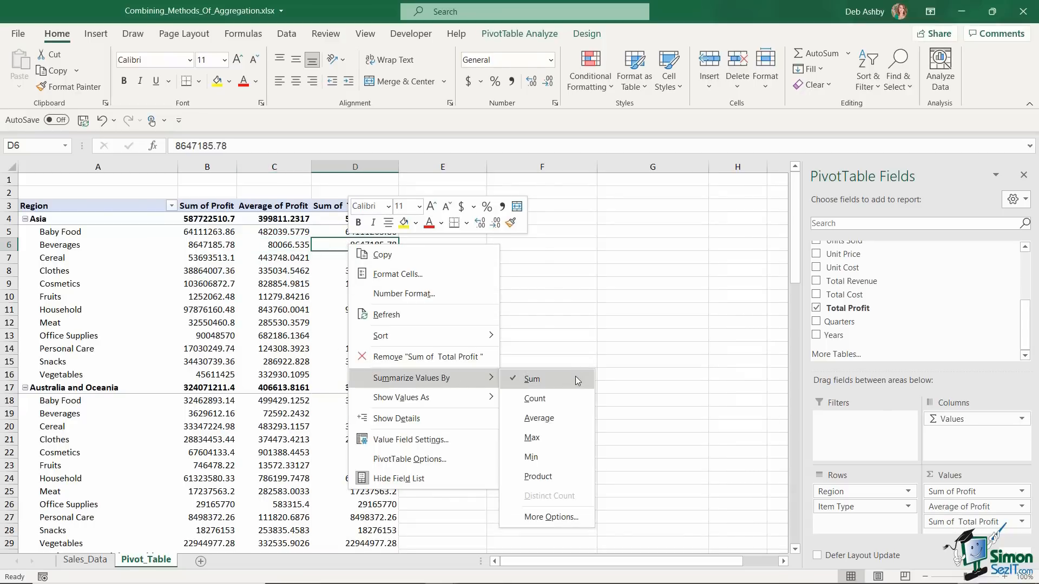
{"action": "left_click", "coordinate": [559, 437]}
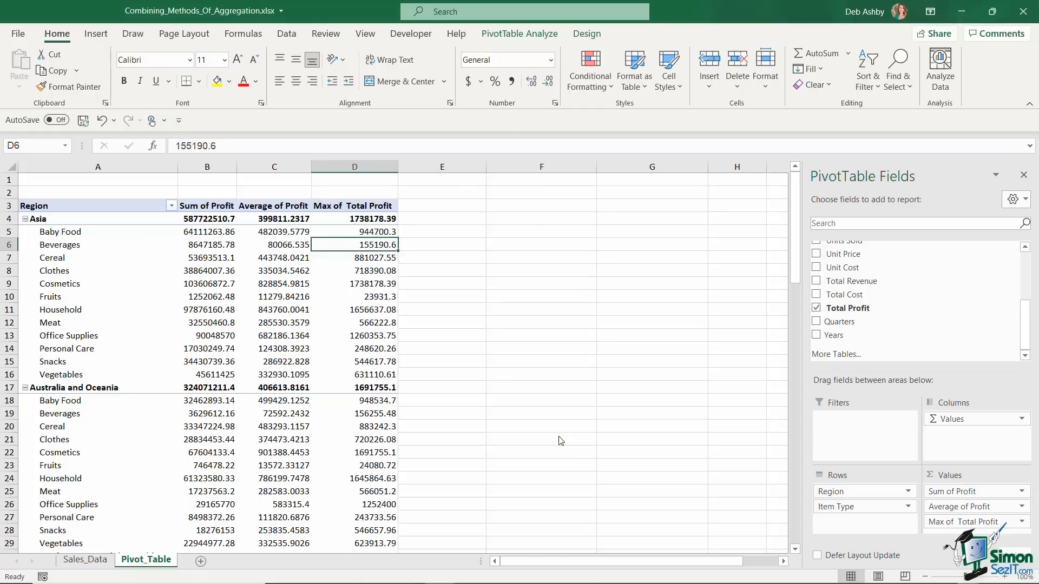
Set the custom name of the Max value field to Max of Profit
{"action": "double_click", "coordinate": [337, 206]}
{"action": "left_click_drag", "start_coordinate": [484, 181], "coordinate": [427, 181]}
{"action": "type", "text": "of Profit"}
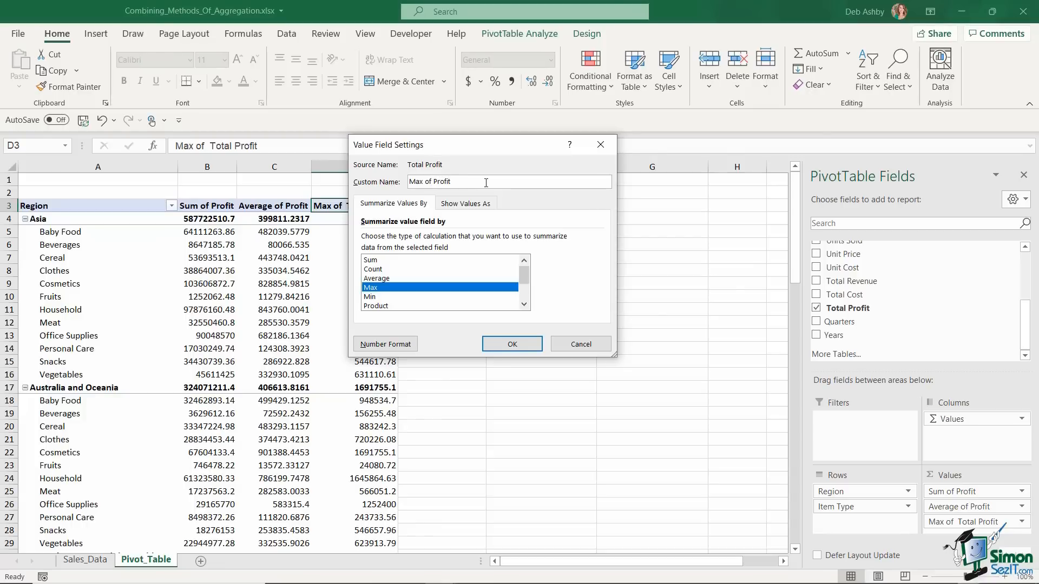
{"action": "key", "text": "Return"}
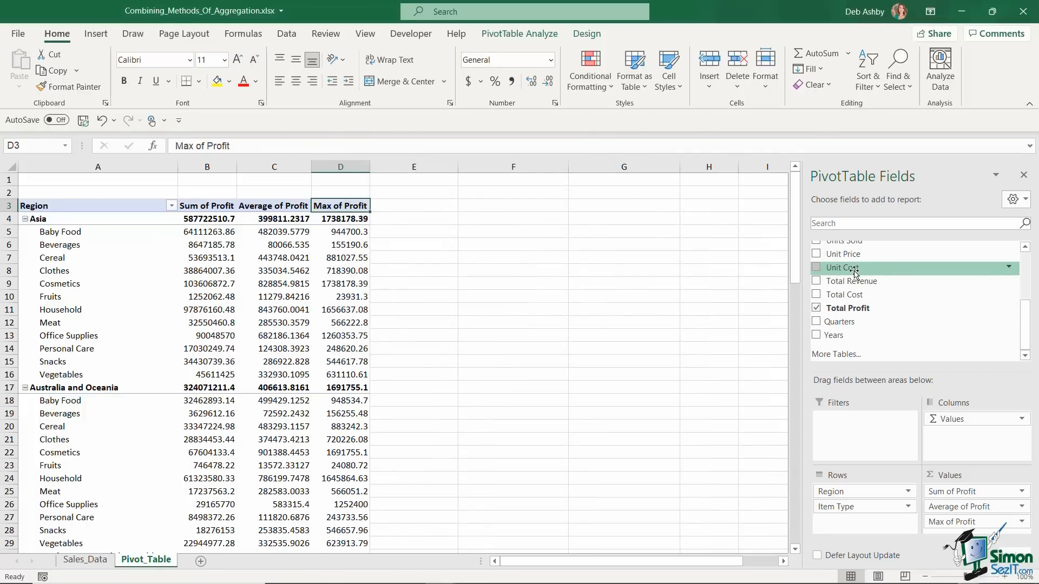
Add Unit Price to the Values area twice and summarize the second Unit Price column by Min
{"action": "left_click_drag", "start_coordinate": [839, 255], "coordinate": [958, 536]}
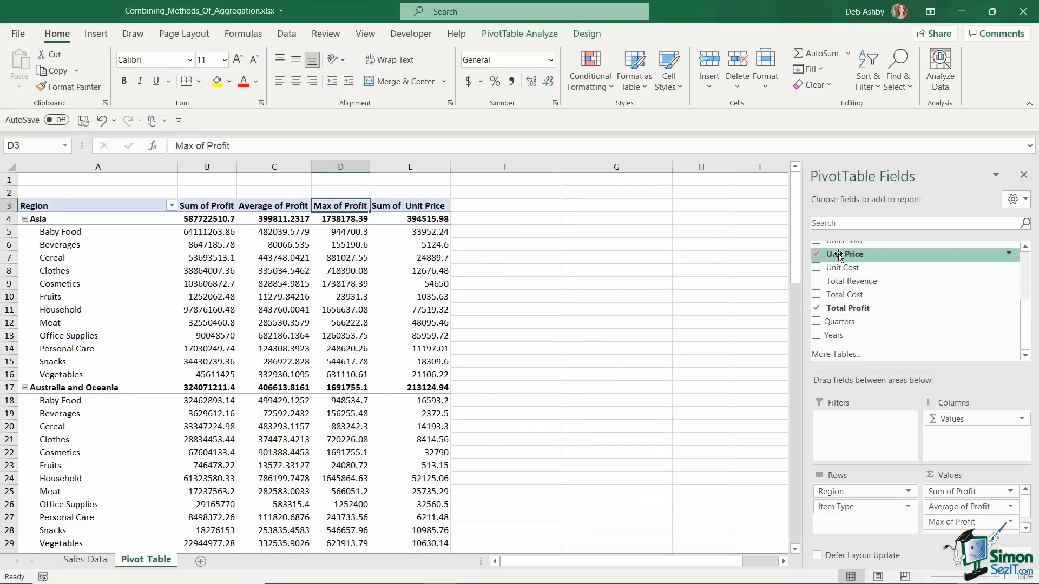
{"action": "left_click_drag", "start_coordinate": [838, 255], "coordinate": [968, 532]}
{"action": "right_click", "coordinate": [501, 243]}
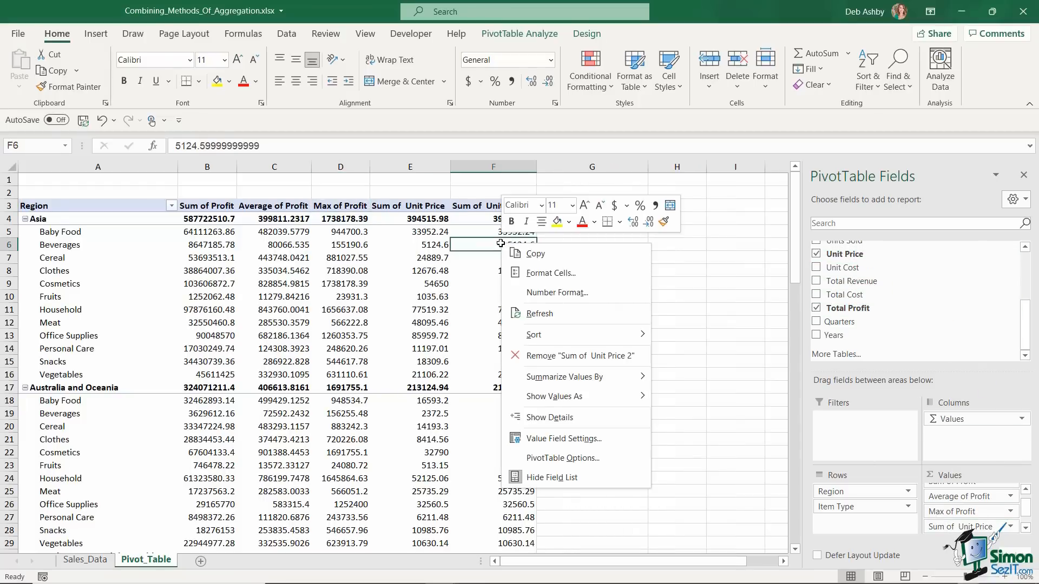
{"action": "mouse_move", "coordinate": [577, 378]}
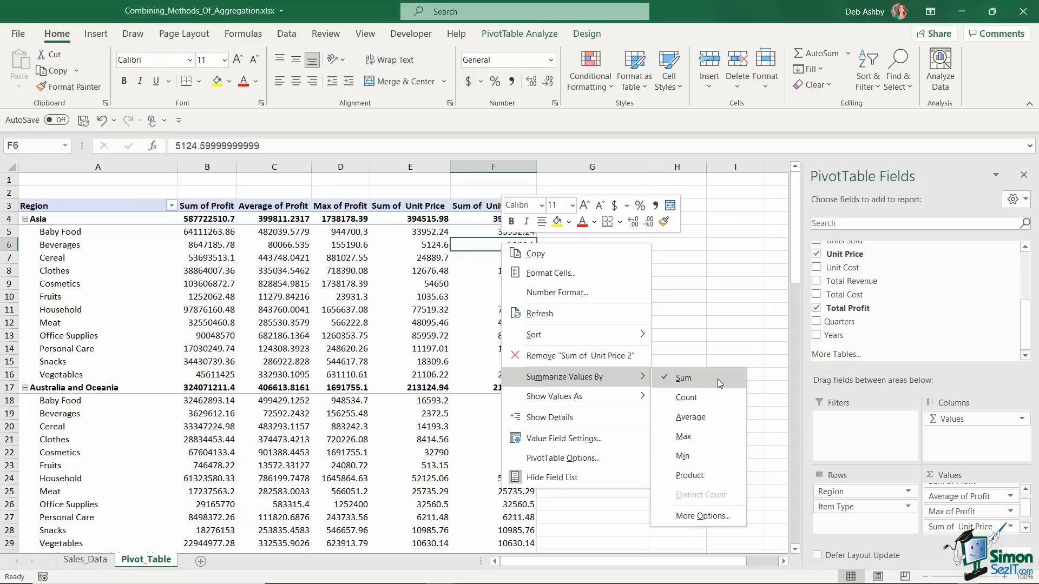
{"action": "left_click", "coordinate": [706, 457]}
Set the custom name of the Min value field to Min of Unit Price
{"action": "left_click", "coordinate": [481, 206]}
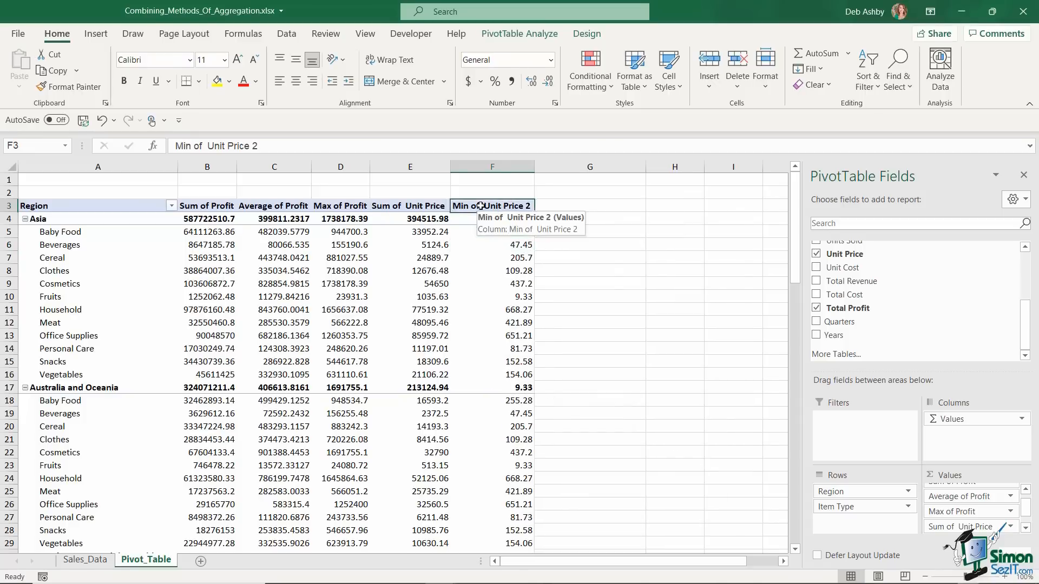
{"action": "double_click", "coordinate": [480, 206]}
{"action": "left_click_drag", "start_coordinate": [487, 183], "coordinate": [440, 179]}
{"action": "type", "text": "of Unit PRi"}
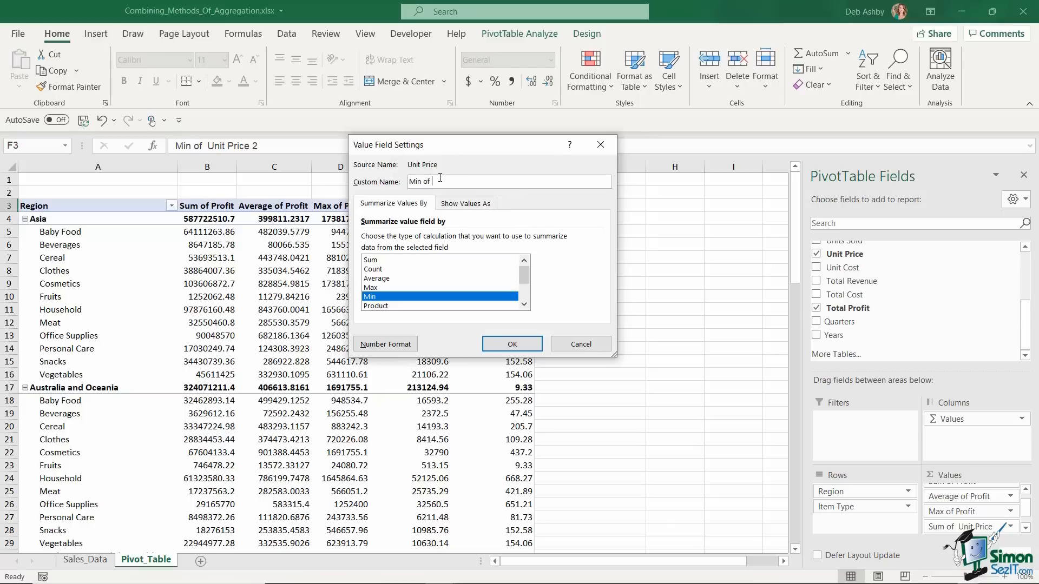
{"action": "key", "text": "BackSpace"}
{"action": "key", "text": "BackSpace"}
{"action": "type", "text": "rice"}
{"action": "key", "text": "Return"}
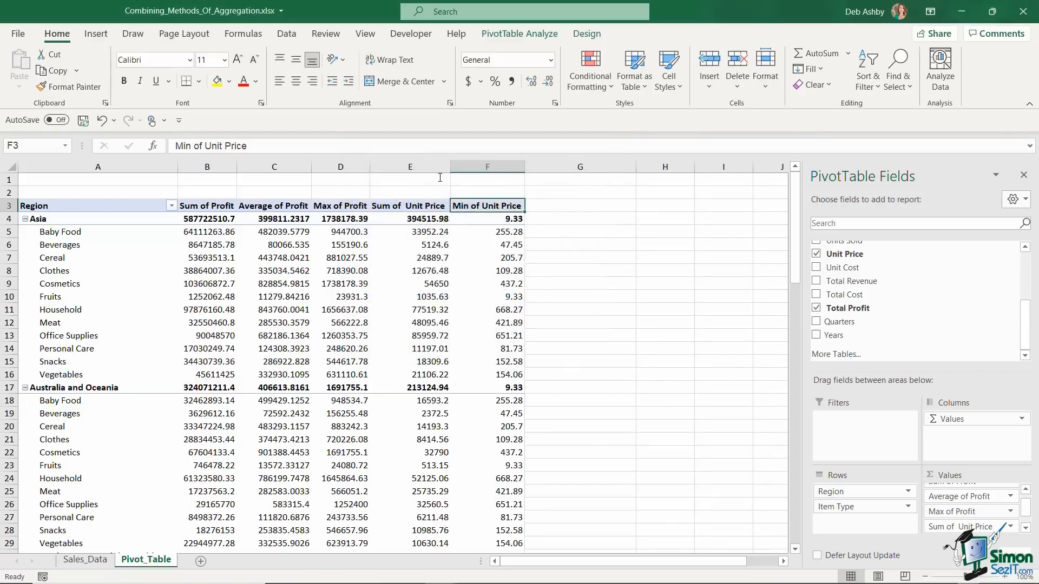
{"action": "left_click", "coordinate": [482, 254]}
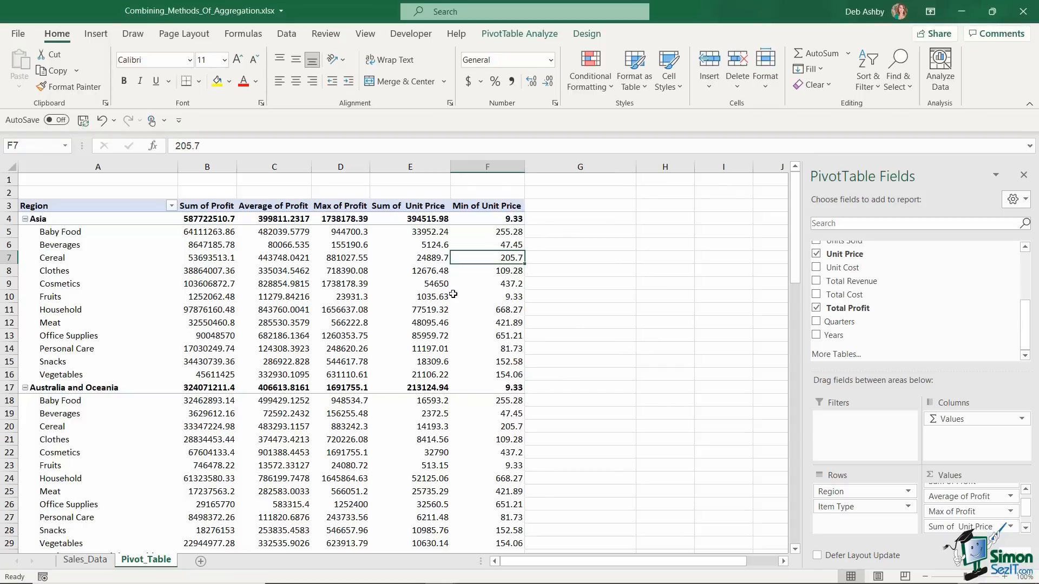
Look at the source data on the Sales_Data sheet and the calculation options for Average of Profit on the Pivot_Table sheet
{"action": "left_click", "coordinate": [94, 563]}
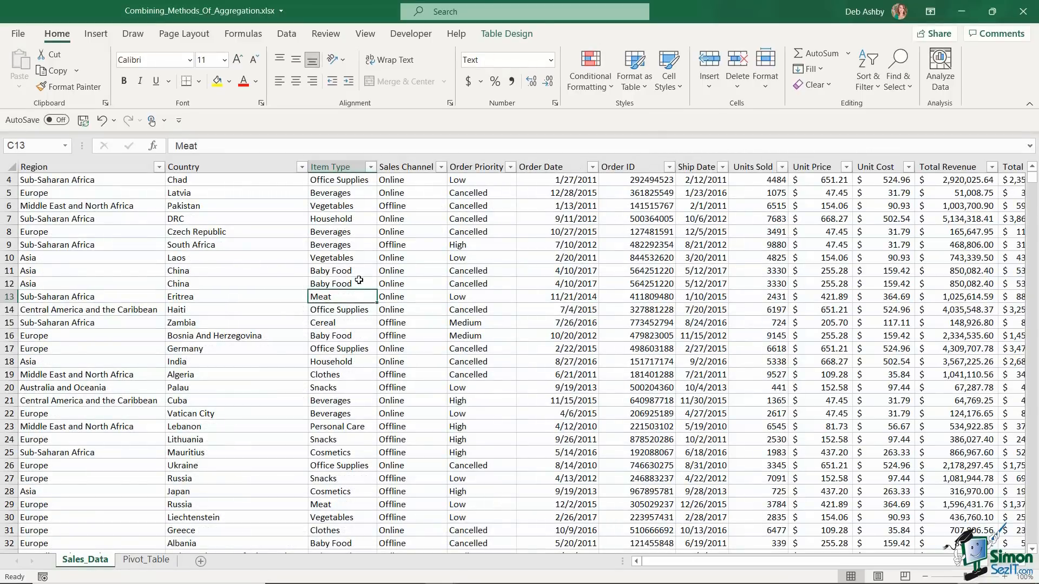
{"action": "left_click", "coordinate": [154, 561]}
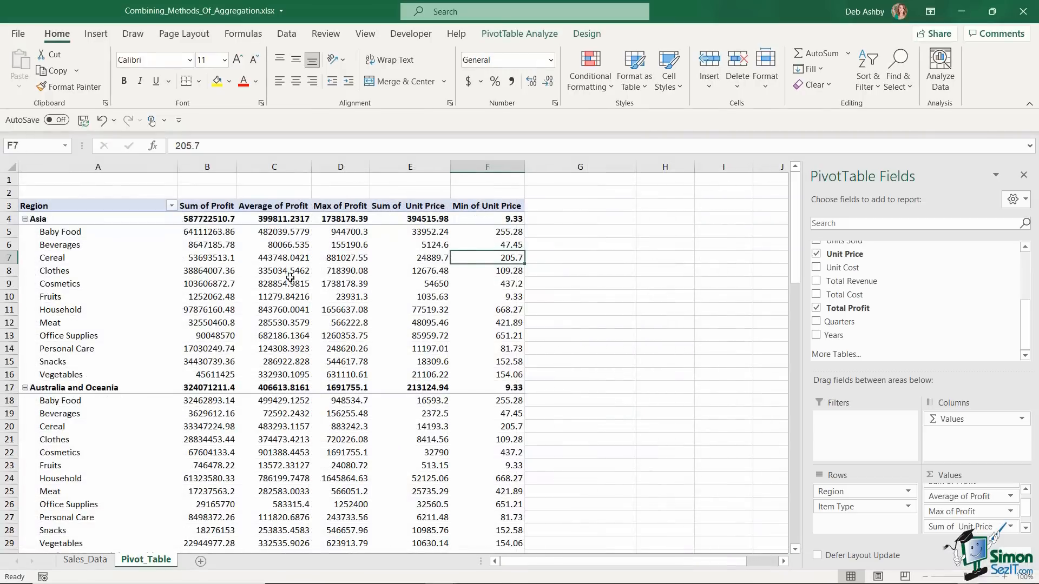
{"action": "right_click", "coordinate": [274, 243]}
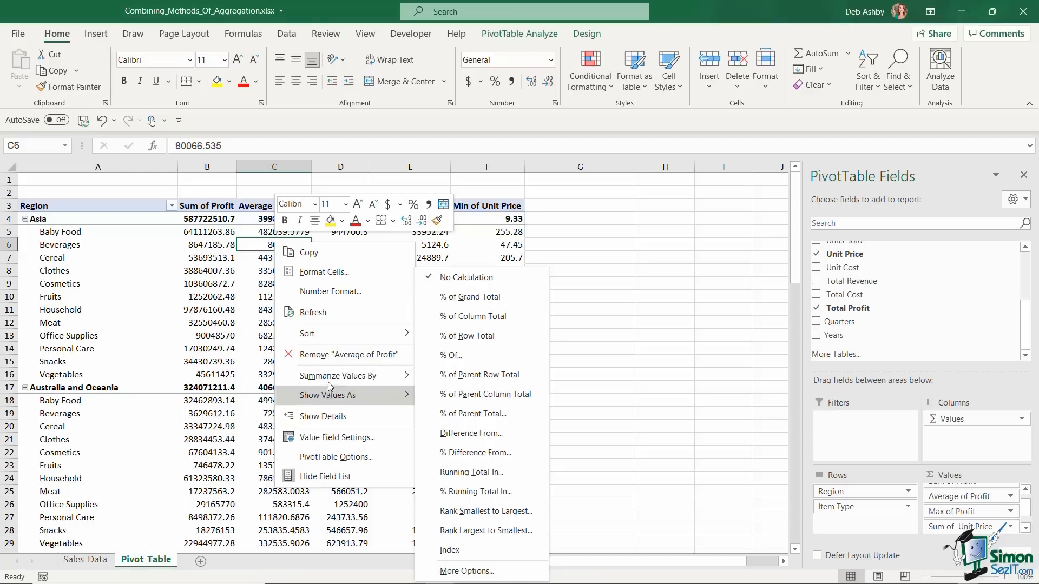
{"action": "mouse_move", "coordinate": [328, 383]}
{"action": "left_click", "coordinate": [447, 415]}
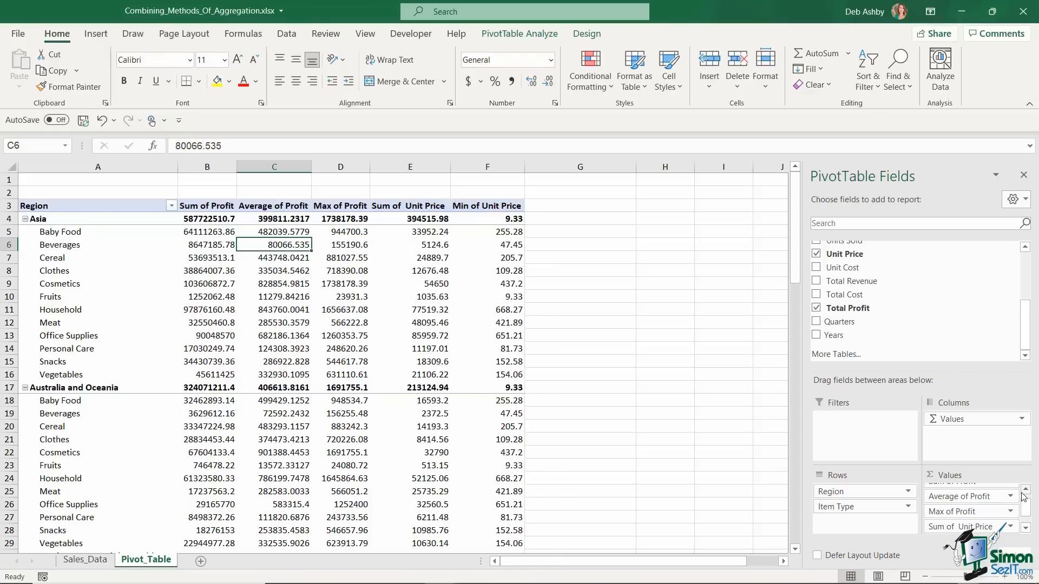
Remove Min of Unit Price and Sum of Unit Price from the Values area
{"action": "scroll", "coordinate": [1030, 511], "scroll_direction": "down", "scroll_amount": 1}
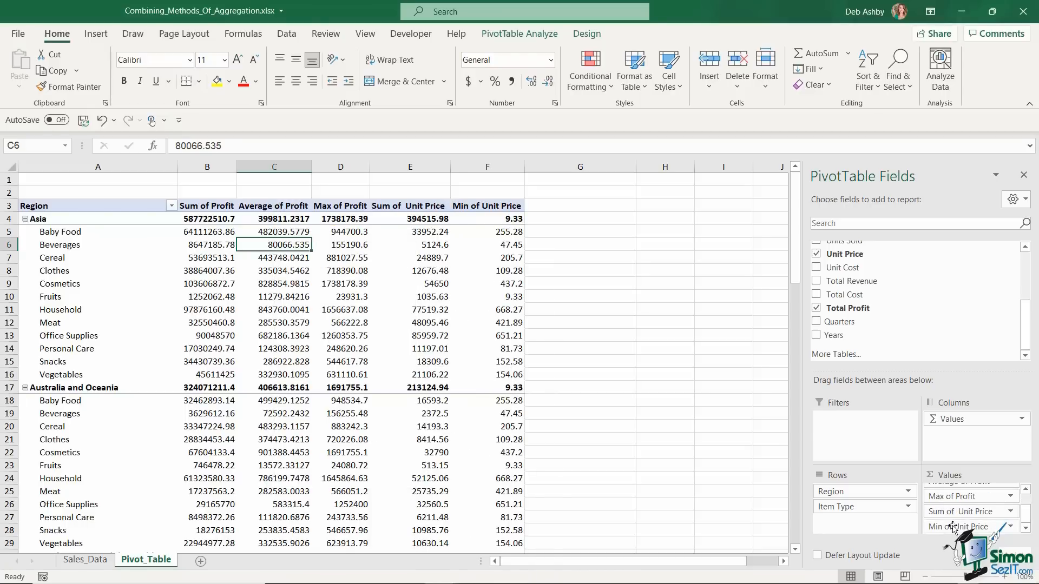
{"action": "left_click_drag", "start_coordinate": [953, 528], "coordinate": [657, 495]}
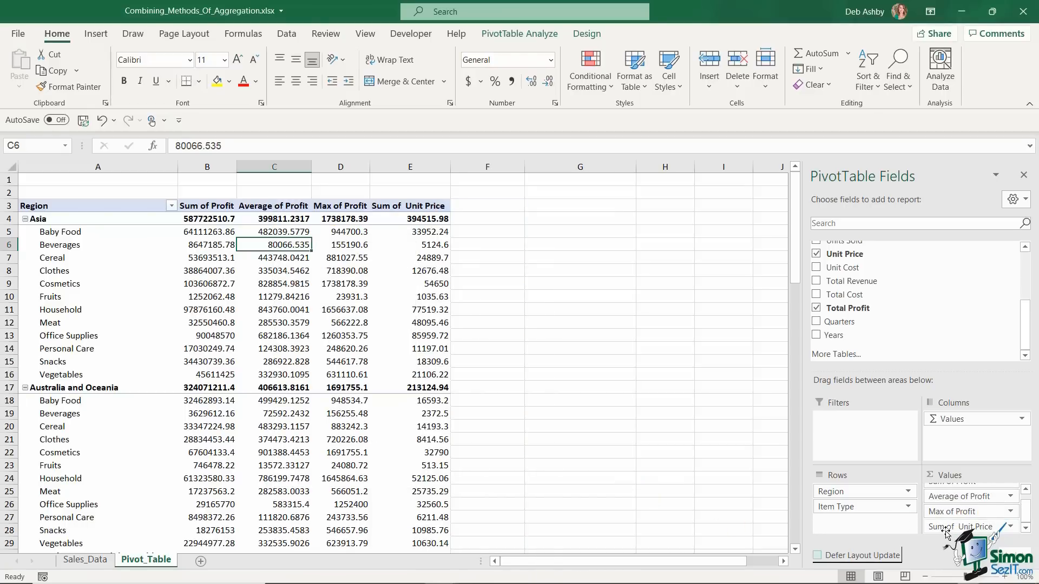
{"action": "left_click_drag", "start_coordinate": [946, 533], "coordinate": [605, 265]}
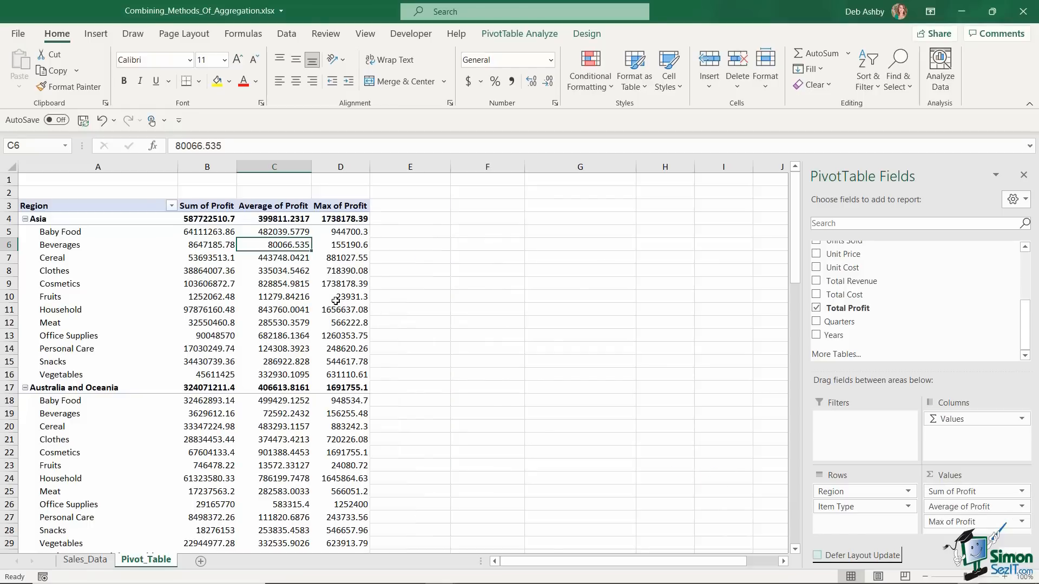
{"action": "mouse_move", "coordinate": [336, 300]}
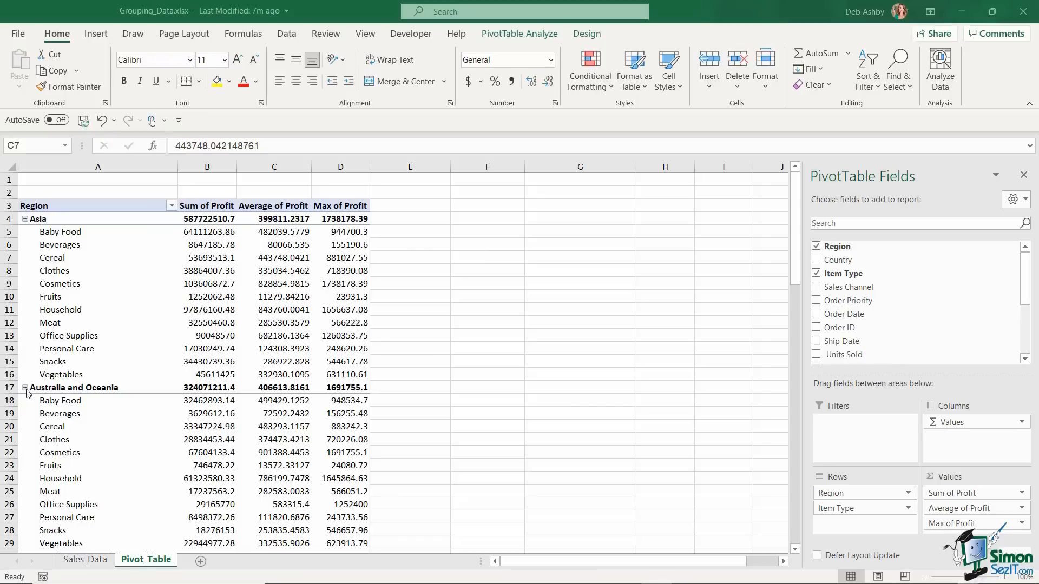
In the Grouping_Data workbook, collapse and re-expand the Asia group, and remove Item Type from the rows and add it back below Region
{"action": "left_click", "coordinate": [26, 219]}
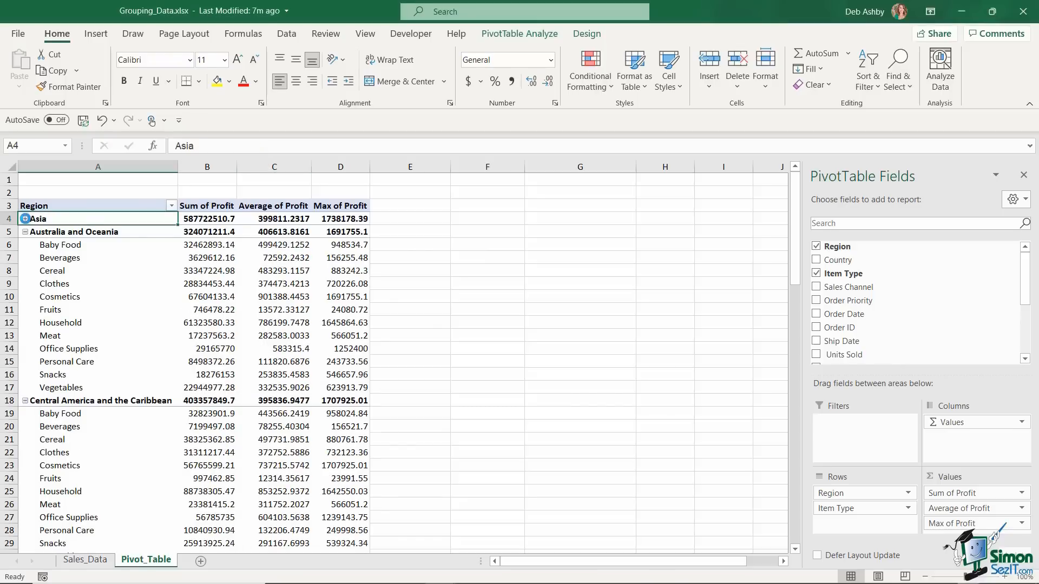
{"action": "left_click", "coordinate": [25, 218]}
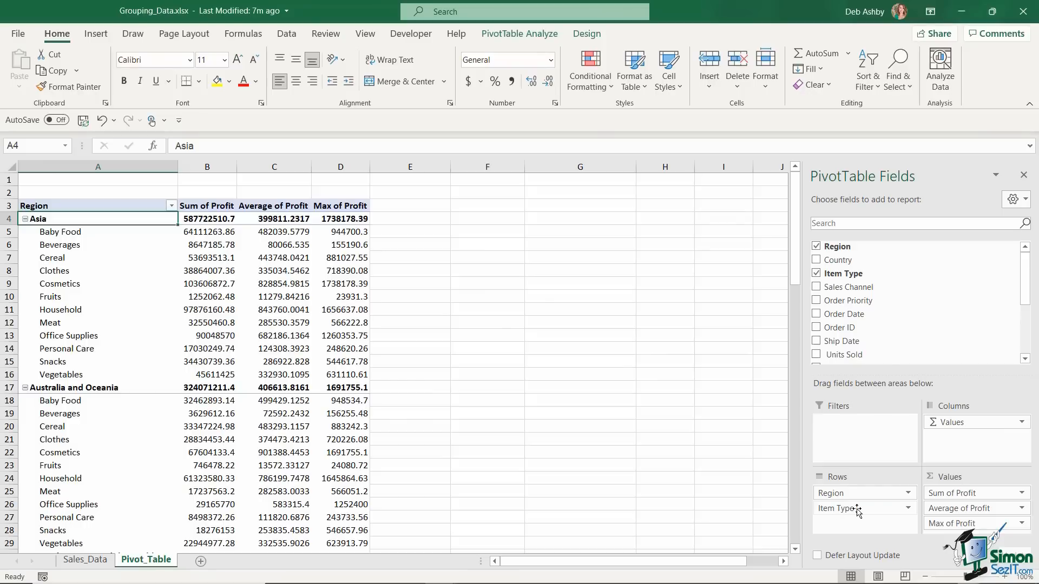
{"action": "left_click_drag", "start_coordinate": [858, 510], "coordinate": [629, 485]}
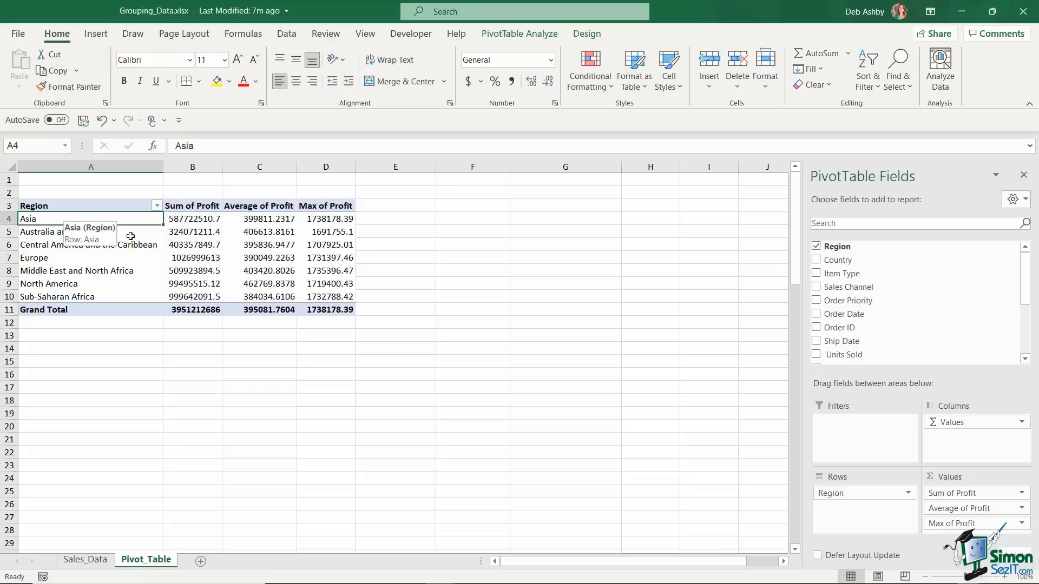
{"action": "left_click_drag", "start_coordinate": [842, 277], "coordinate": [866, 532]}
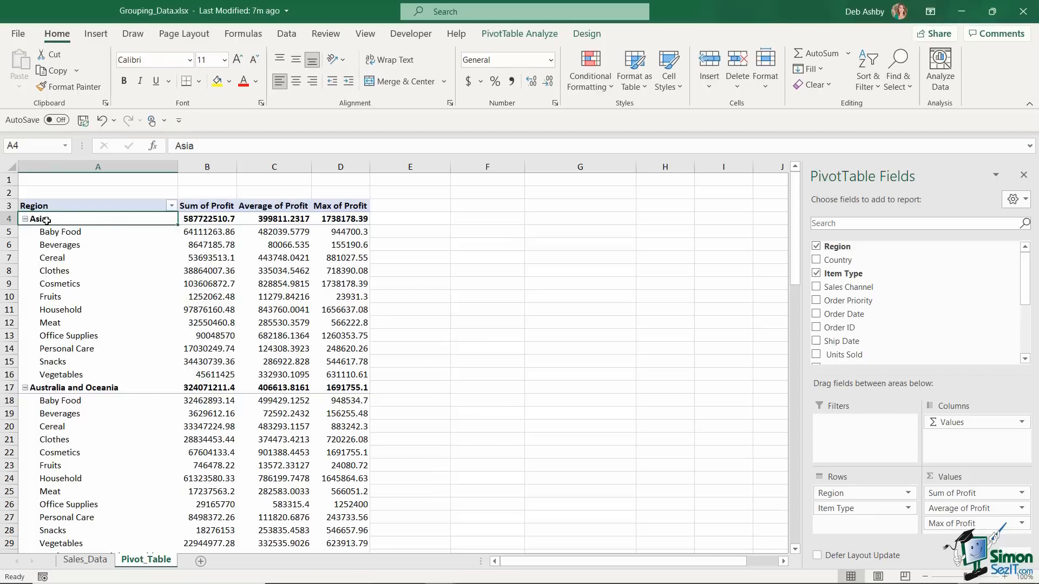
Add Order Date to the Rows area of the PivotTable, ahead of the other row fields
{"action": "scroll", "coordinate": [128, 413], "scroll_direction": "down", "scroll_amount": 4}
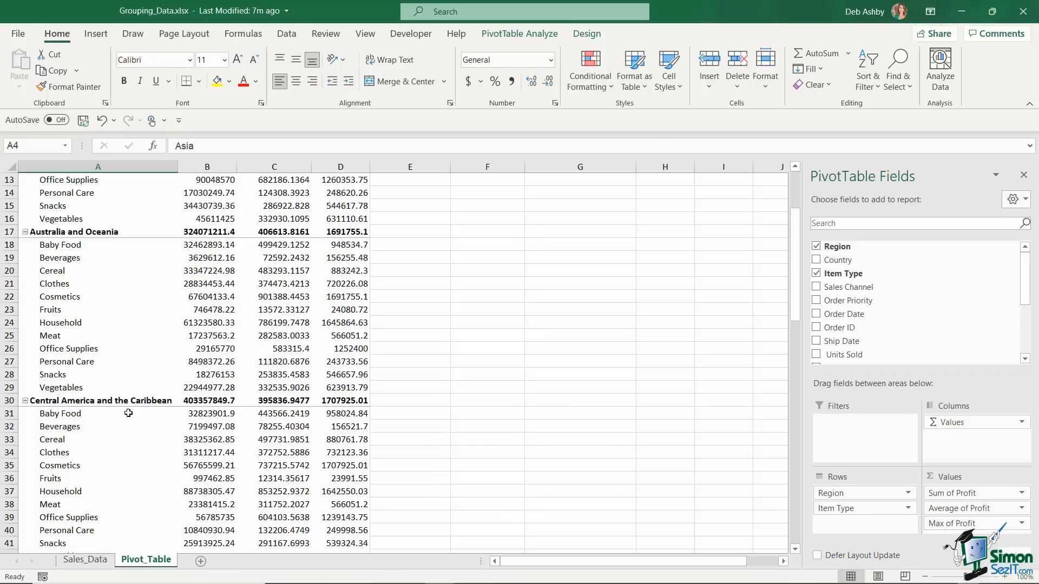
{"action": "scroll", "coordinate": [128, 413], "scroll_direction": "down", "scroll_amount": 3}
{"action": "scroll", "coordinate": [129, 409], "scroll_direction": "up", "scroll_amount": 7}
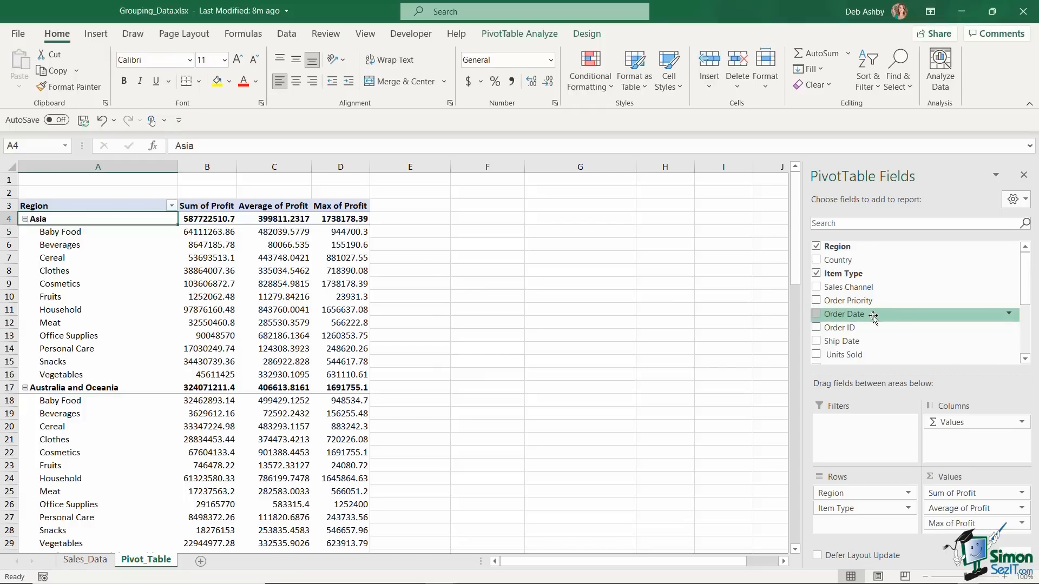
{"action": "left_click_drag", "start_coordinate": [874, 317], "coordinate": [863, 502]}
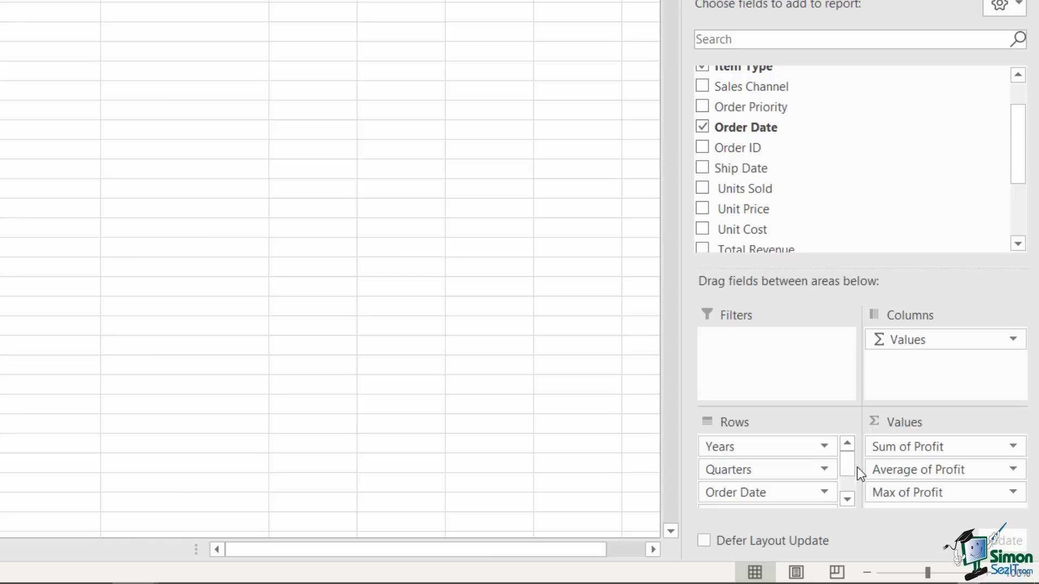
Expand 2010 and its Qtr1 group, and look through the months, regions and item types nested beneath them
{"action": "mouse_move", "coordinate": [847, 464]}
{"action": "left_mouse_down"}
{"action": "mouse_move", "coordinate": [856, 491]}
{"action": "mouse_move", "coordinate": [851, 480]}
{"action": "left_mouse_up"}
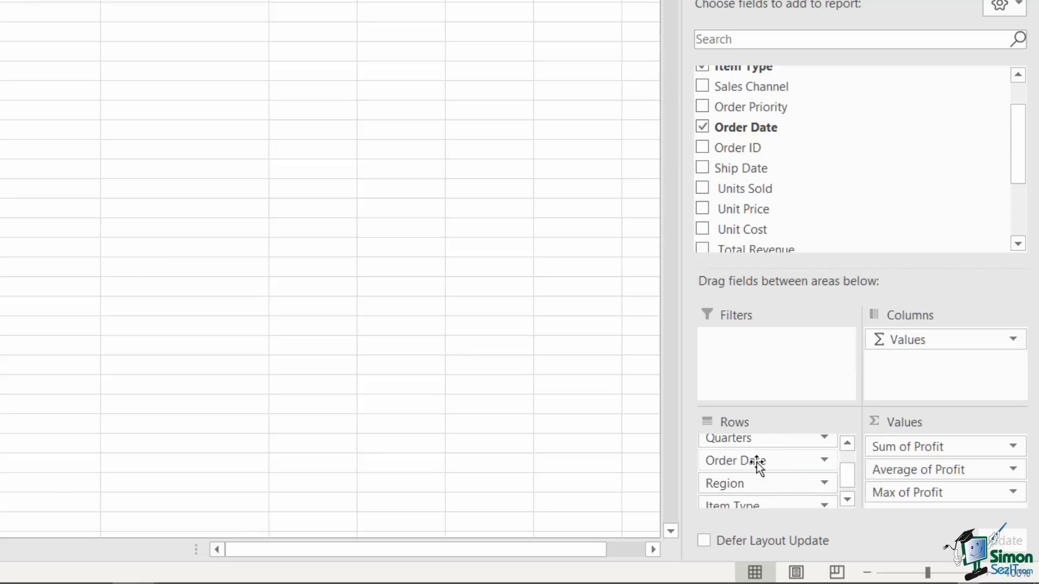
{"action": "left_click_drag", "start_coordinate": [848, 475], "coordinate": [849, 458]}
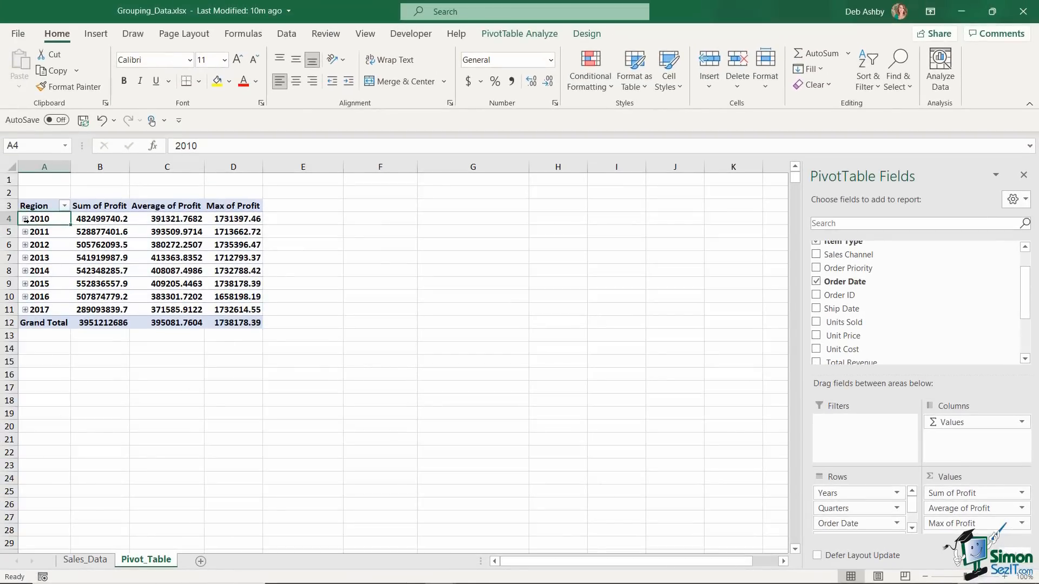
{"action": "left_click", "coordinate": [25, 218]}
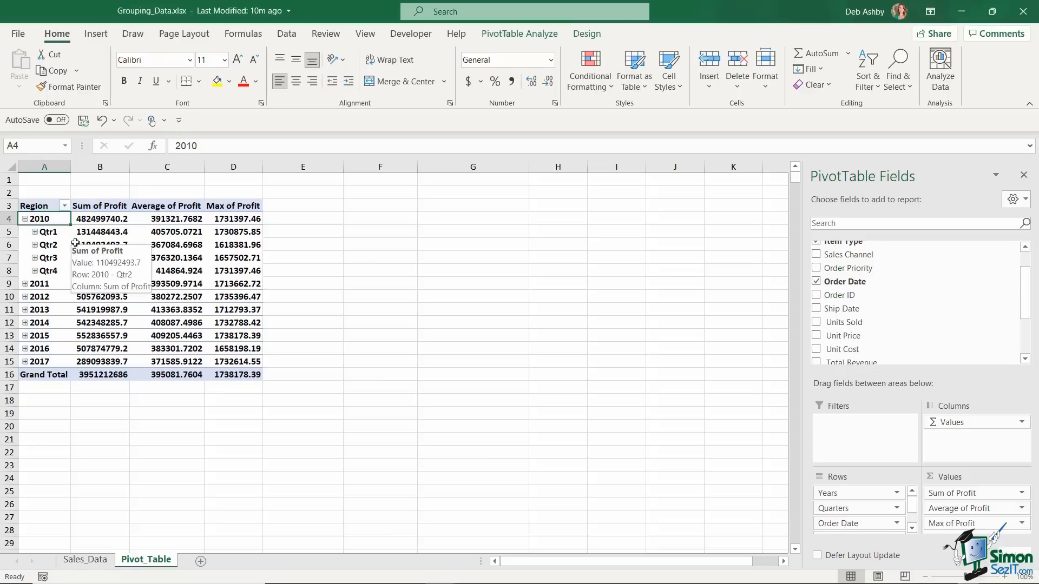
{"action": "left_click", "coordinate": [35, 232]}
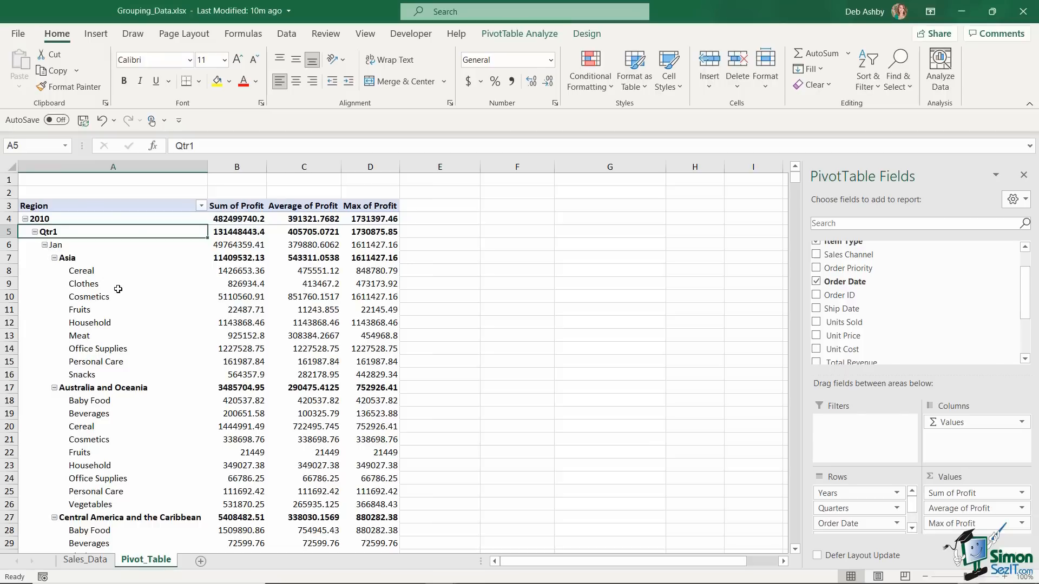
{"action": "scroll", "coordinate": [118, 289], "scroll_direction": "down", "scroll_amount": 16}
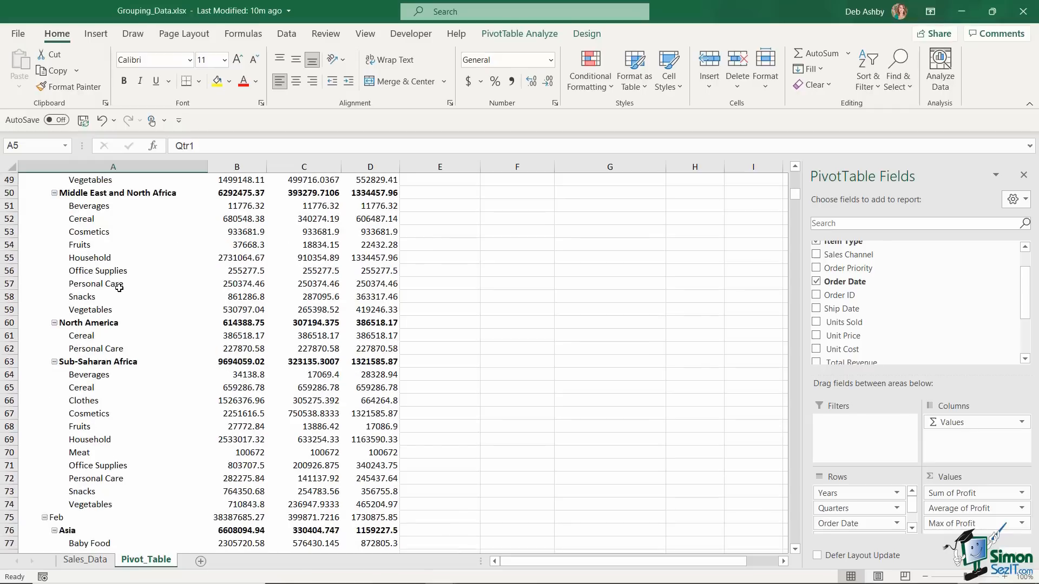
{"action": "scroll", "coordinate": [118, 287], "scroll_direction": "down", "scroll_amount": 8}
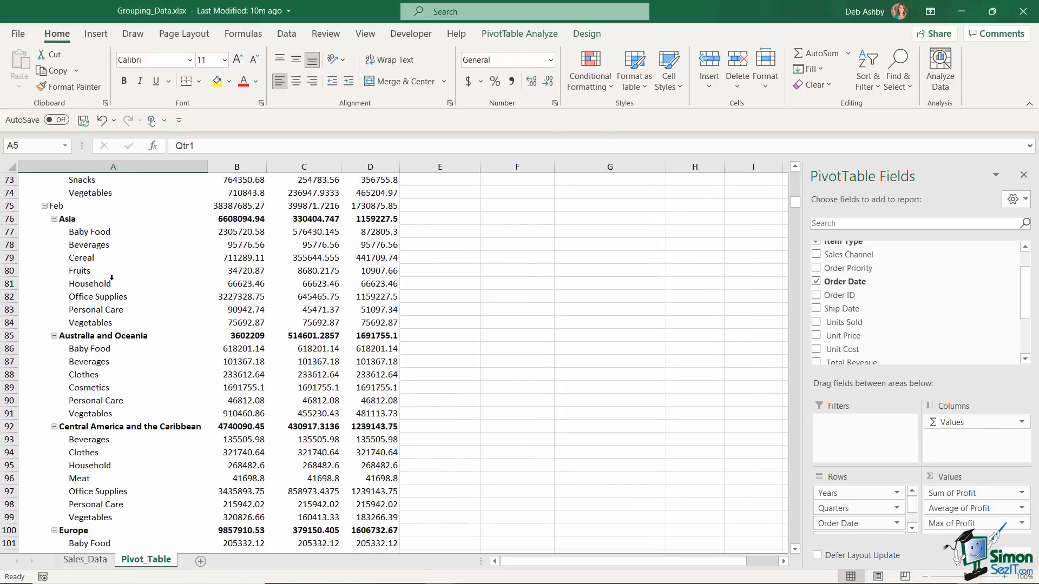
{"action": "left_click", "coordinate": [56, 205]}
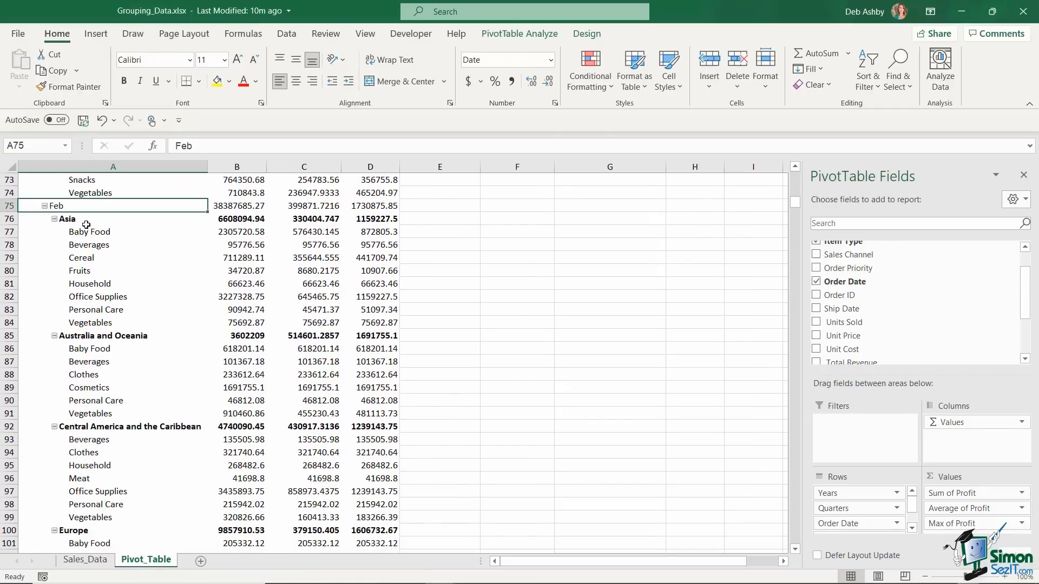
{"action": "scroll", "coordinate": [155, 339], "scroll_direction": "up", "scroll_amount": 19}
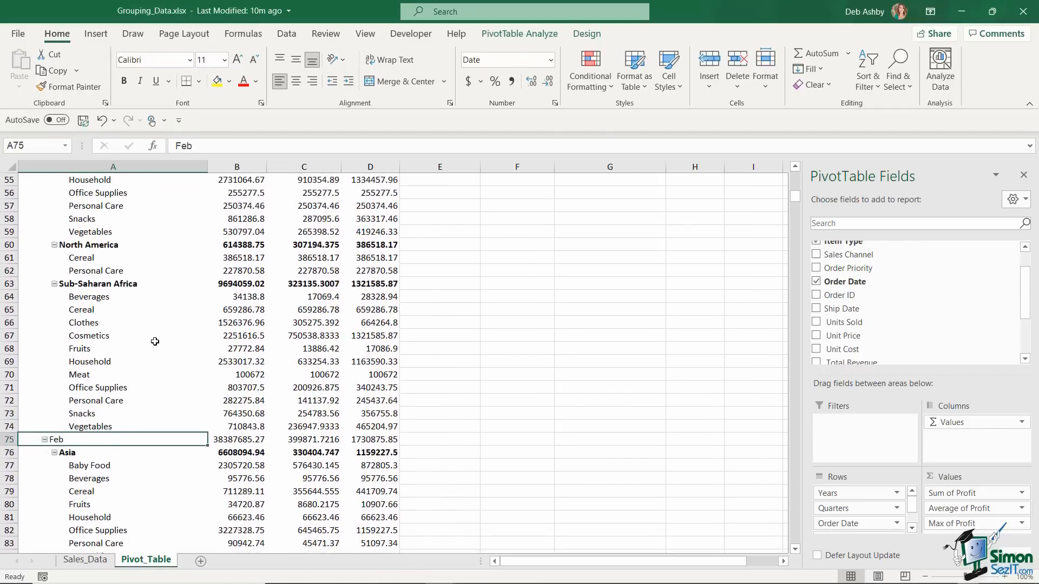
{"action": "scroll", "coordinate": [152, 340], "scroll_direction": "up", "scroll_amount": 5}
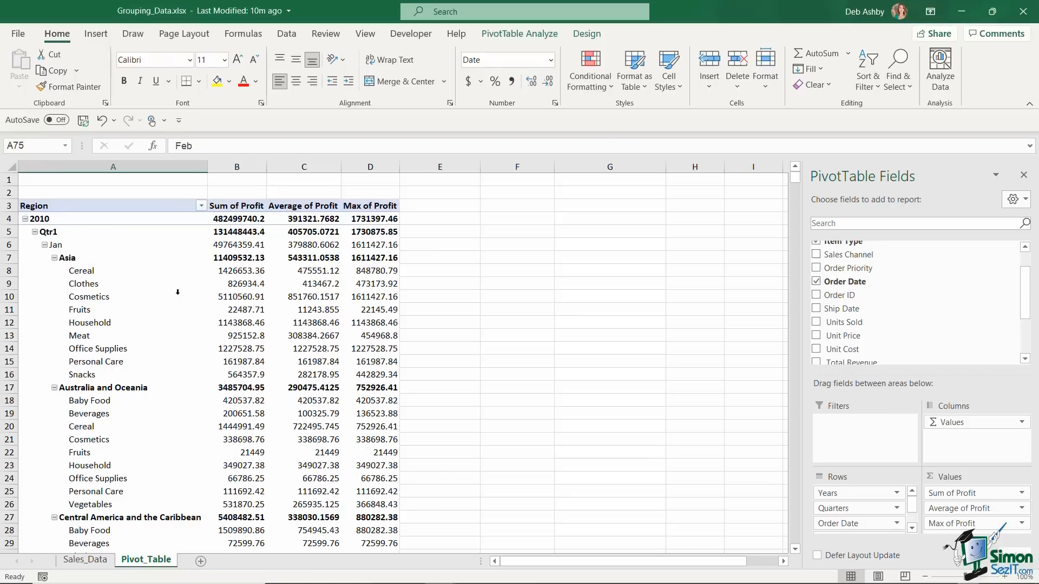
Remove Quarters from the PivotTable's Rows area and collapse the year groups
{"action": "mouse_move", "coordinate": [227, 289]}
{"action": "mouse_move", "coordinate": [242, 231]}
{"action": "left_click_drag", "start_coordinate": [843, 511], "coordinate": [669, 474]}
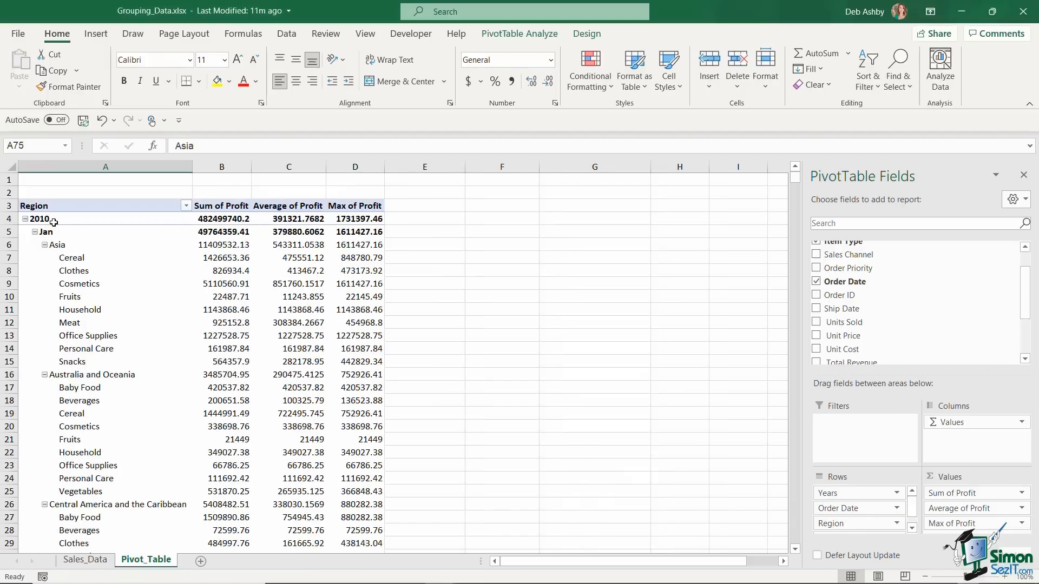
{"action": "left_click", "coordinate": [48, 222]}
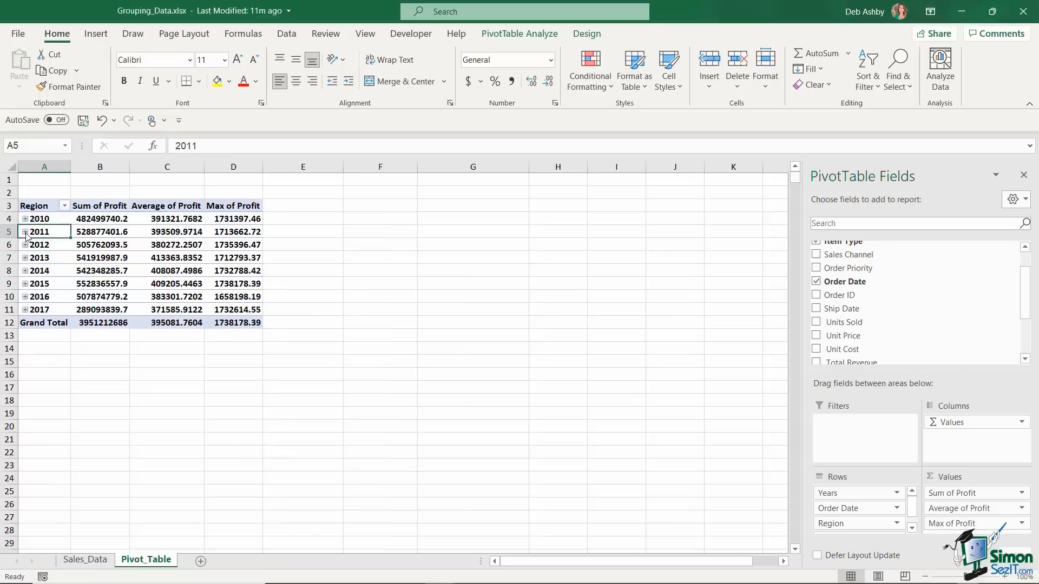
Expand 2011 to examine how its months, regions and item types are nested, and collapse it again
{"action": "left_click", "coordinate": [24, 232]}
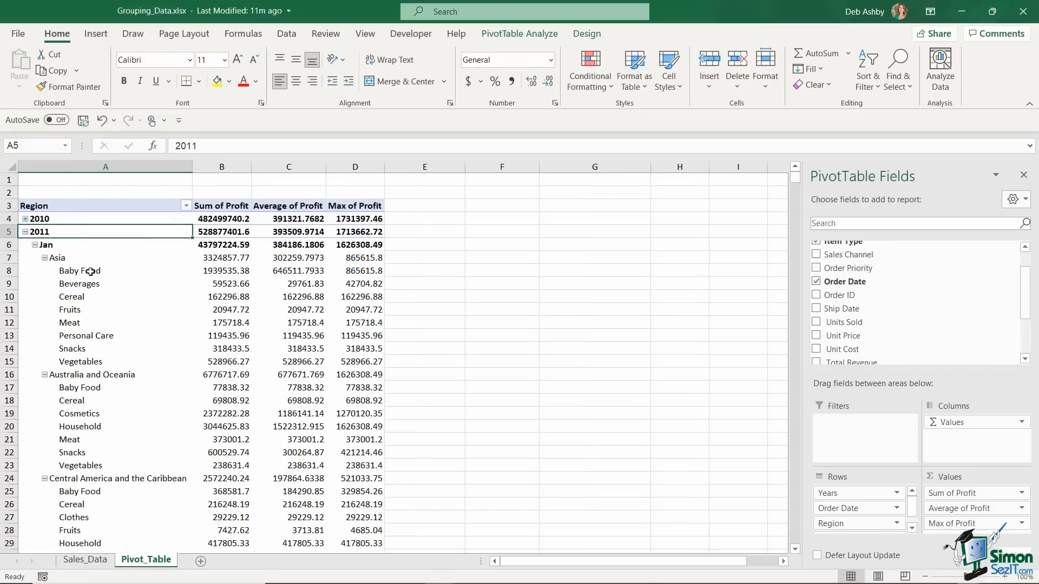
{"action": "scroll", "coordinate": [110, 361], "scroll_direction": "down", "scroll_amount": 15}
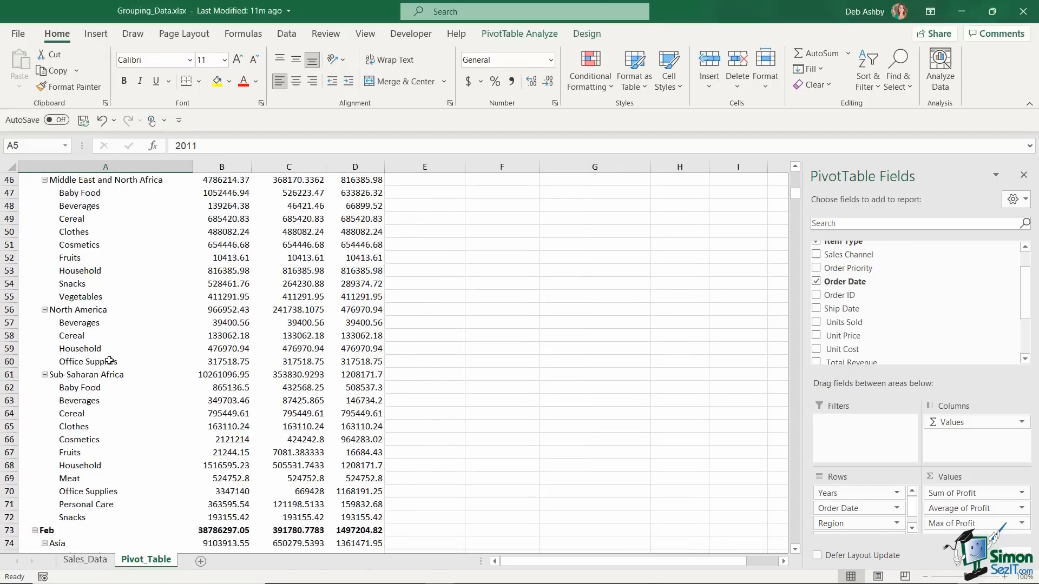
{"action": "scroll", "coordinate": [110, 361], "scroll_direction": "down", "scroll_amount": 8}
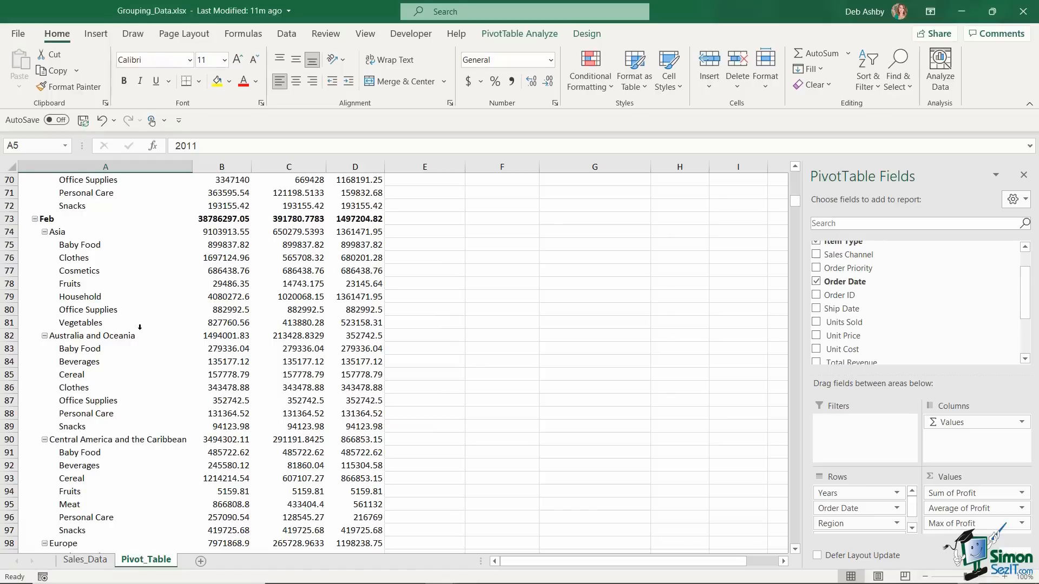
{"action": "scroll", "coordinate": [139, 327], "scroll_direction": "up", "scroll_amount": 20}
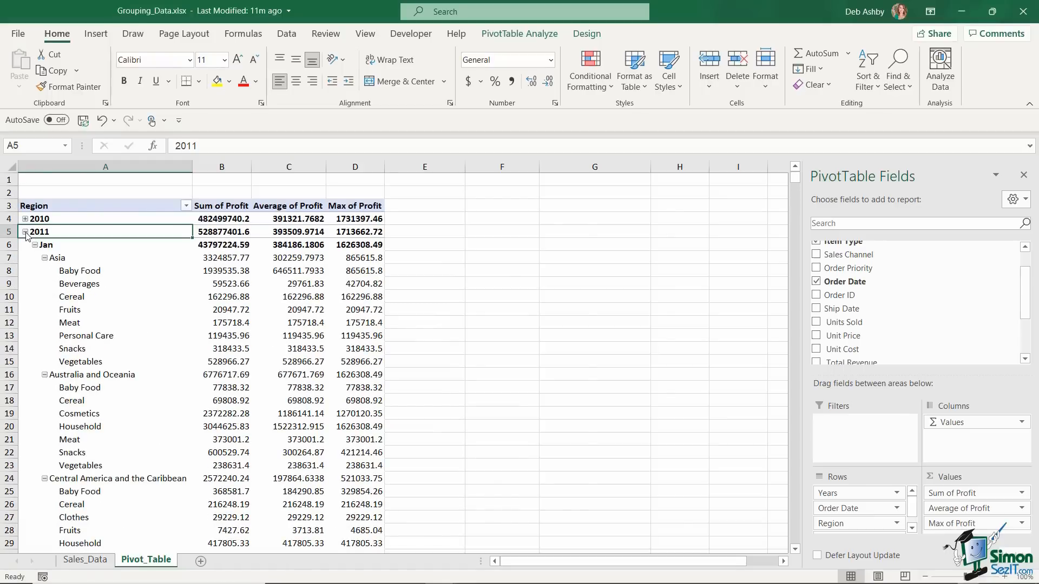
{"action": "left_click", "coordinate": [25, 233]}
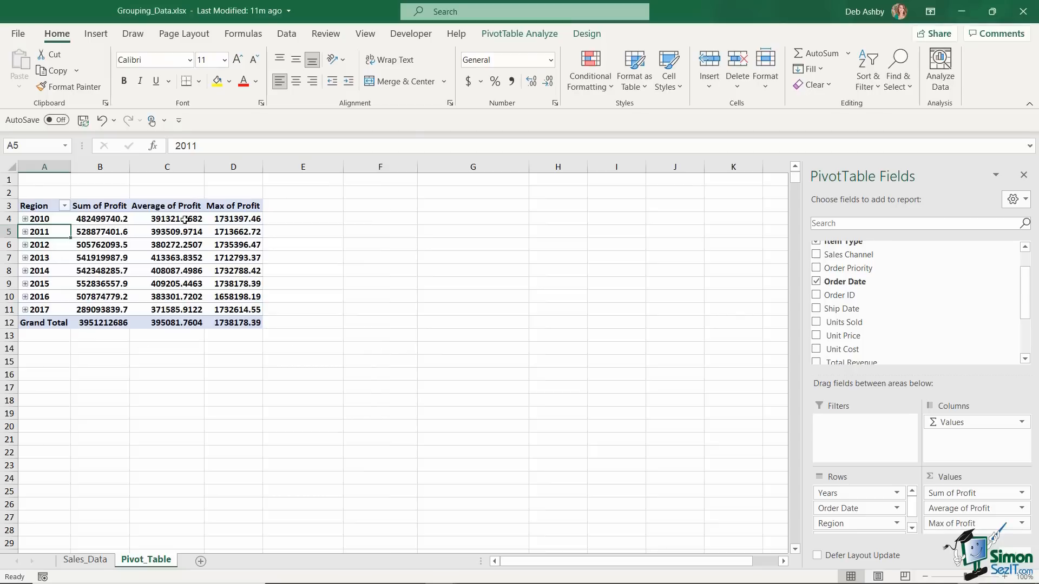
Group the date field by Months and Years only, deselecting Quarters and keeping the range 1/1/2010 to 7/29/2017
{"action": "left_click", "coordinate": [529, 35]}
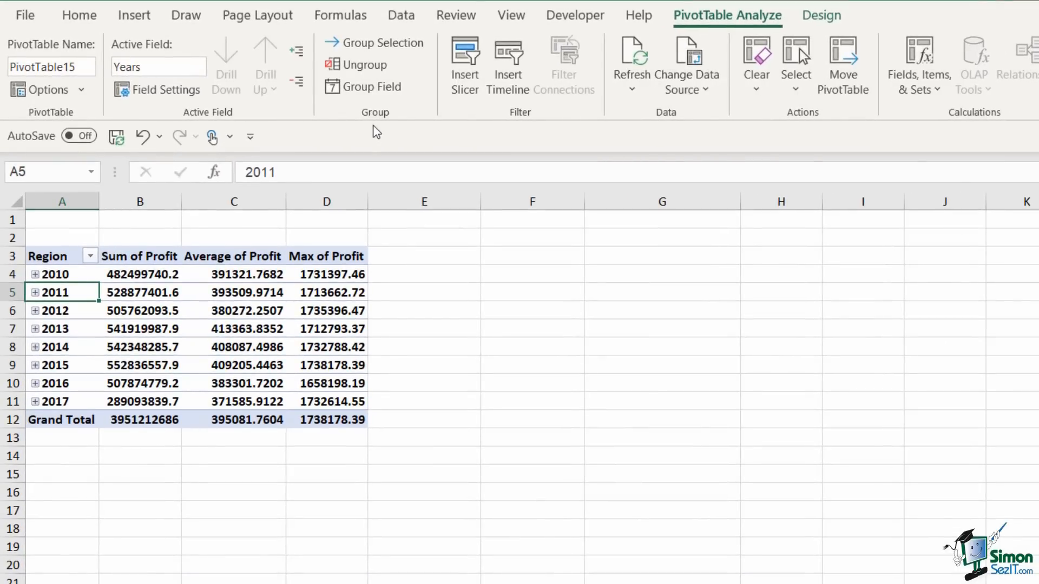
{"action": "left_click", "coordinate": [373, 87]}
{"action": "left_click_drag", "start_coordinate": [661, 183], "coordinate": [551, 159]}
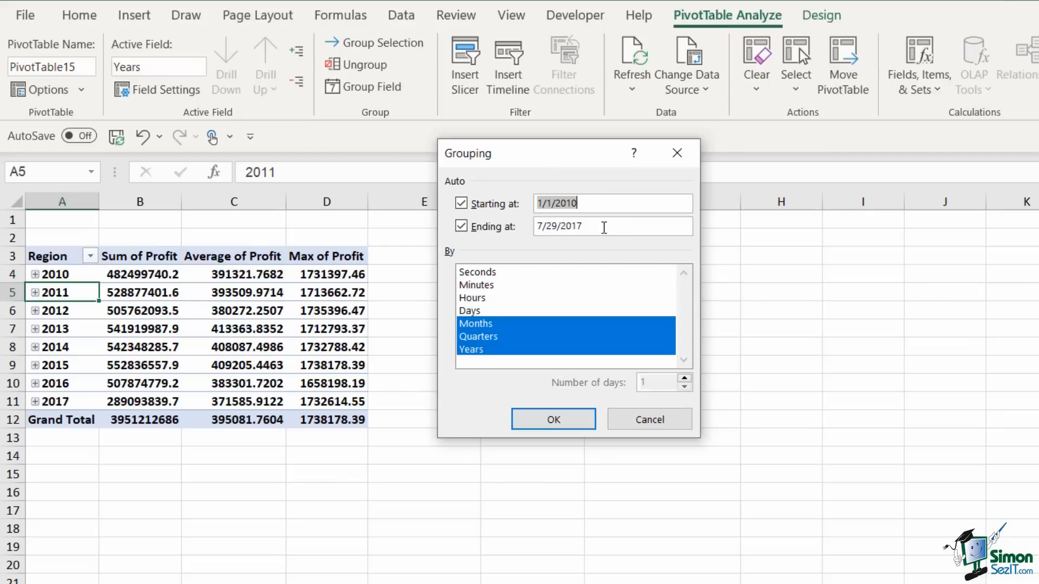
{"action": "left_click", "coordinate": [595, 225]}
{"action": "left_click_drag", "start_coordinate": [595, 226], "coordinate": [545, 231]}
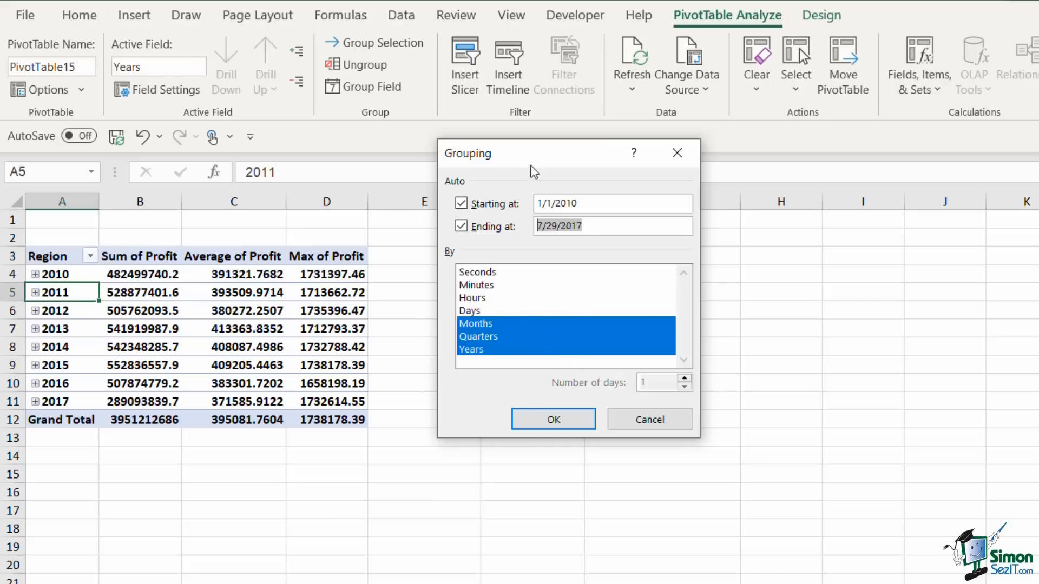
{"action": "left_click", "coordinate": [478, 339]}
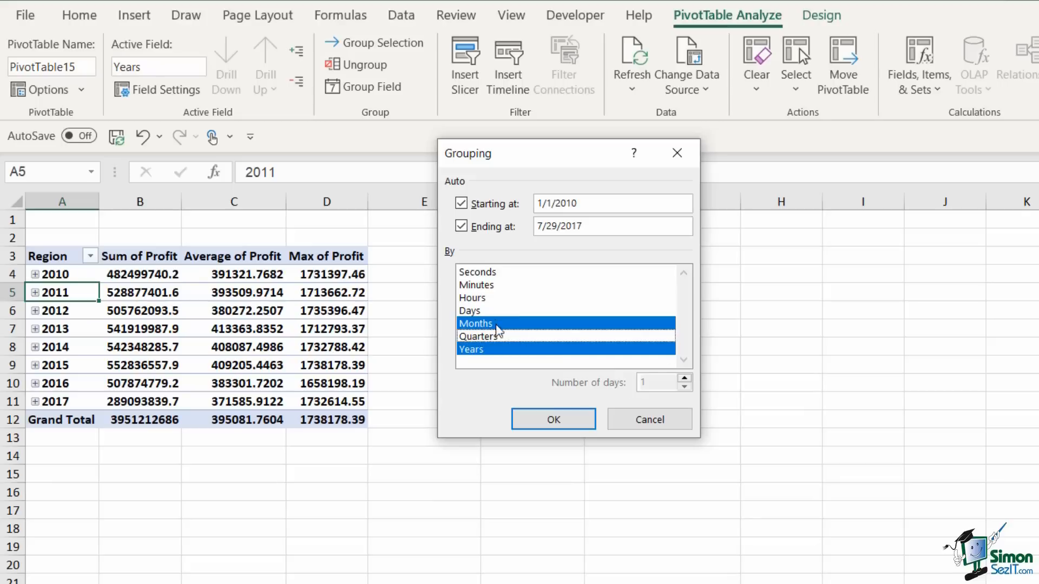
{"action": "left_click", "coordinate": [549, 419]}
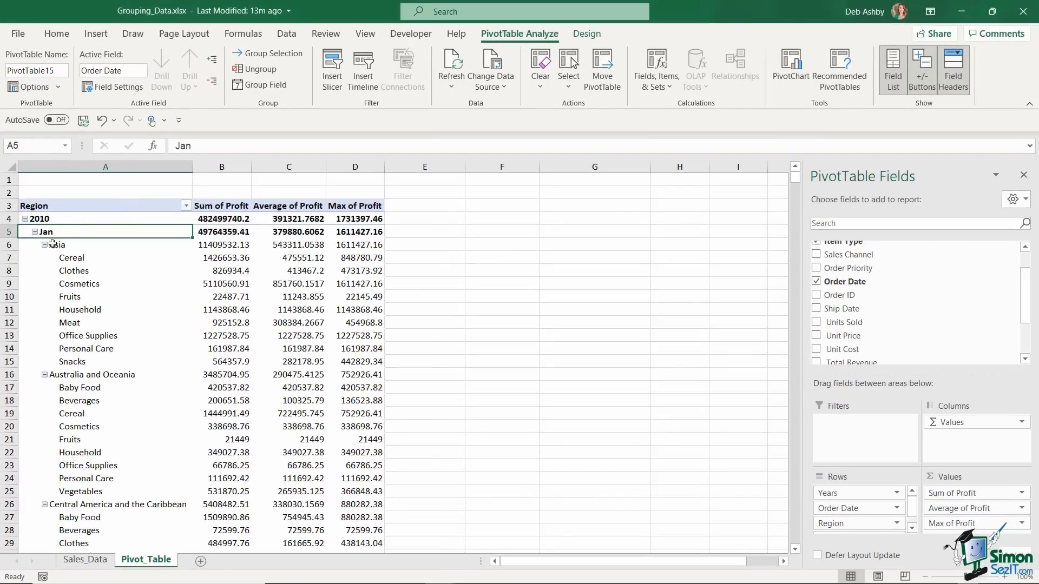
Collapse the entire Order Date field and the entire Years field so that only the year rows show
{"action": "scroll", "coordinate": [151, 310], "scroll_direction": "down", "scroll_amount": 8}
{"action": "scroll", "coordinate": [150, 310], "scroll_direction": "up", "scroll_amount": 8}
{"action": "left_click", "coordinate": [213, 82]}
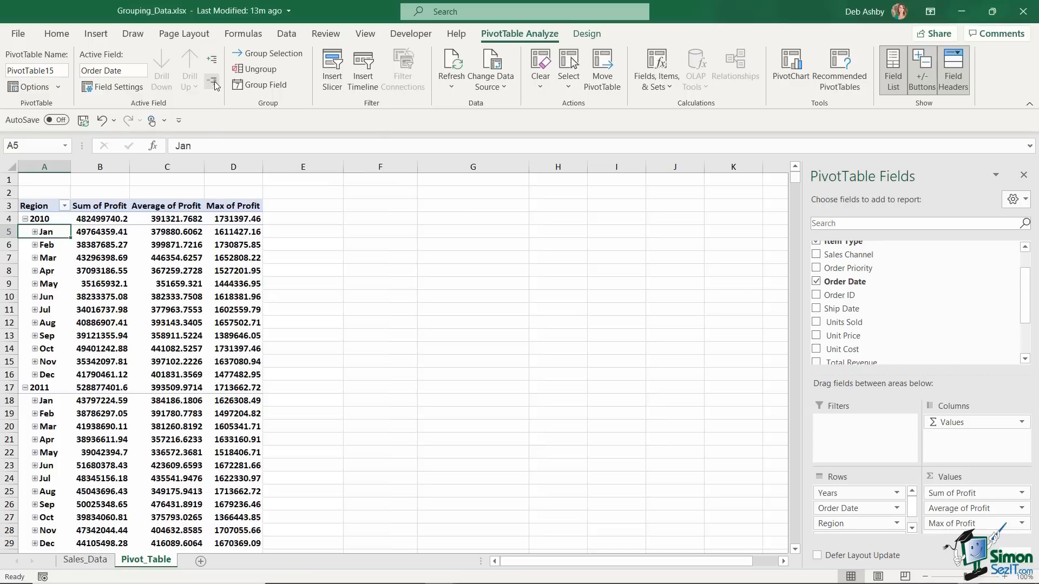
{"action": "left_click", "coordinate": [40, 218]}
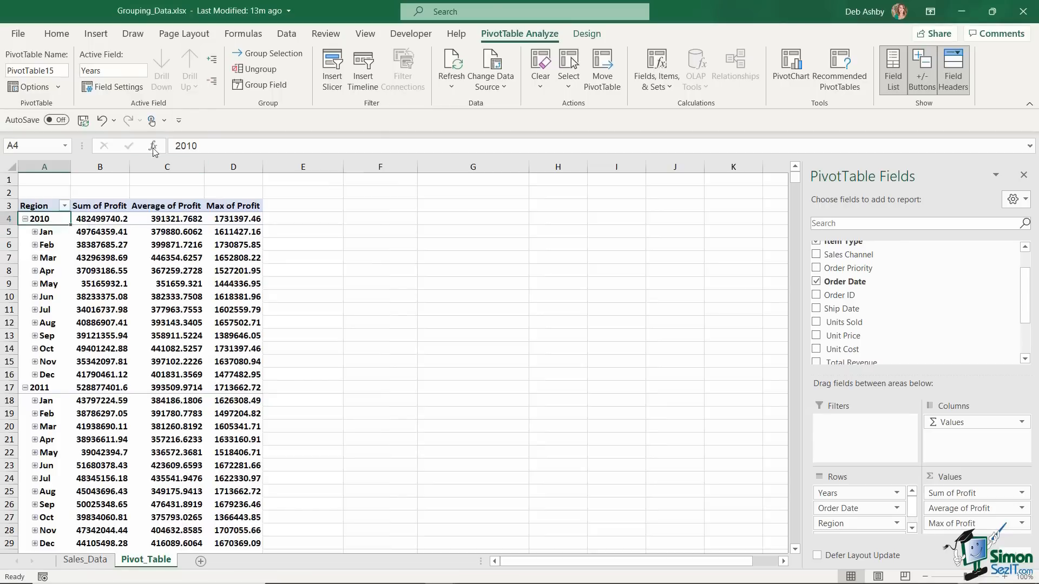
{"action": "left_click", "coordinate": [213, 87]}
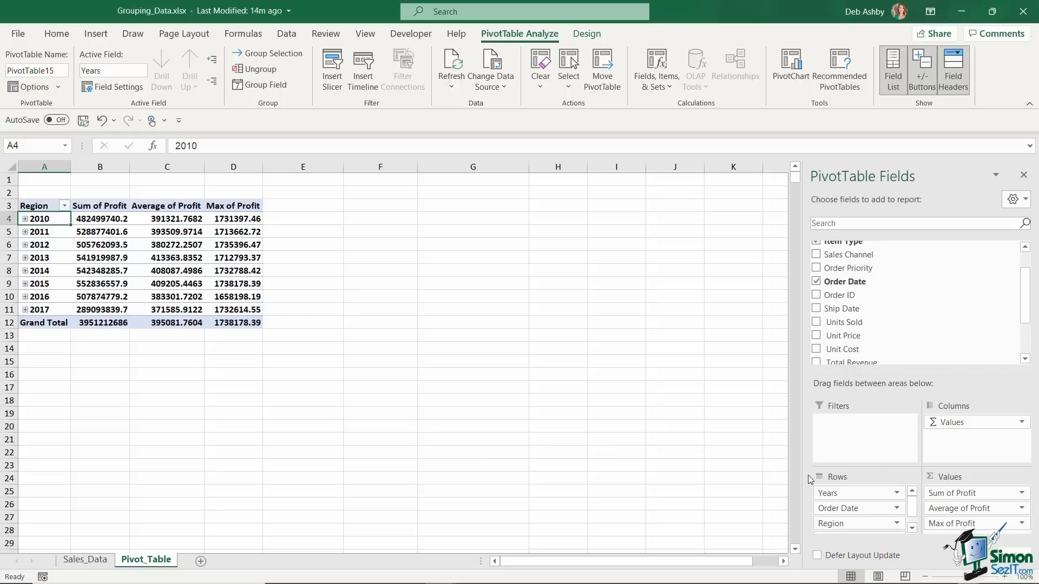
Remove Years from the Rows area, and expand and re-collapse the Jan group to check its contents
{"action": "left_click_drag", "start_coordinate": [831, 493], "coordinate": [685, 452]}
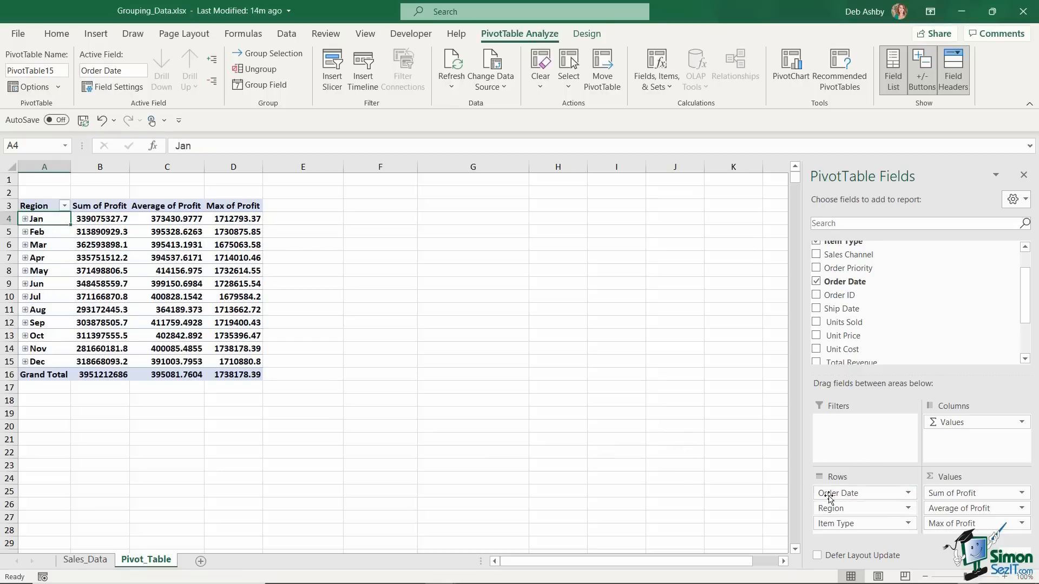
{"action": "left_click", "coordinate": [25, 219]}
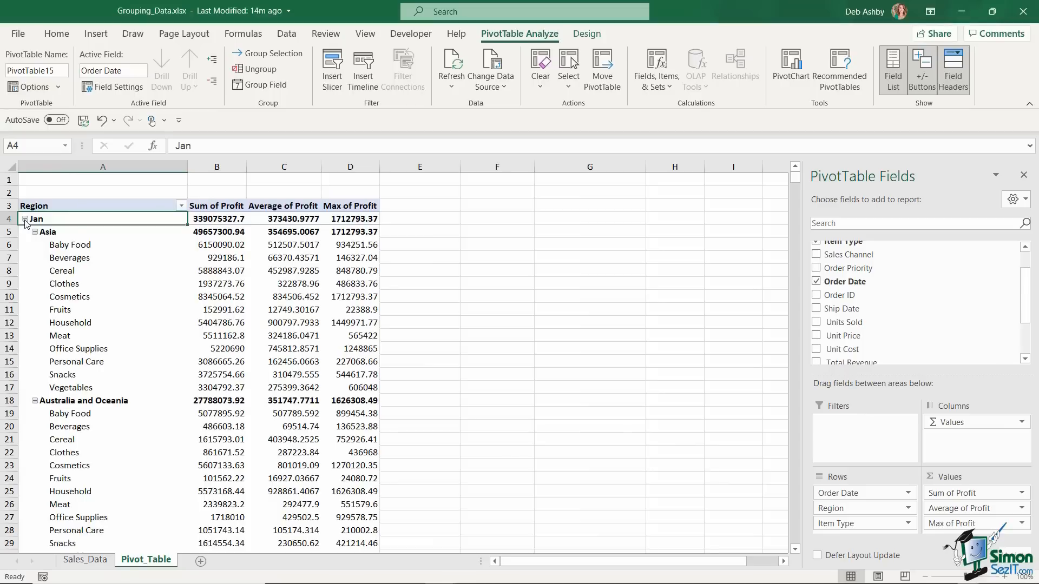
{"action": "left_click", "coordinate": [25, 219]}
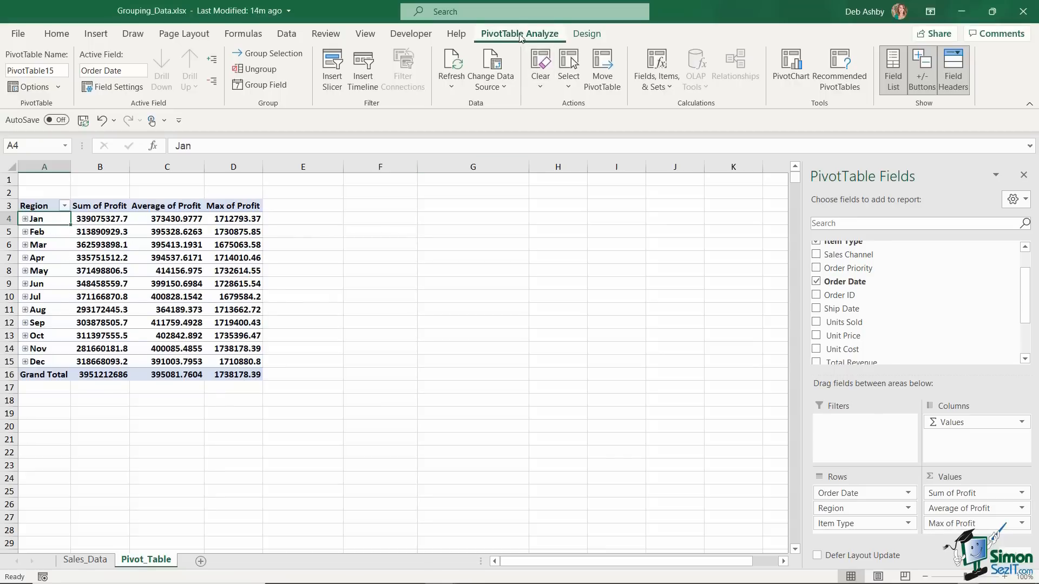
Hide and restore the PivotTable's +/- buttons, and remove Order Date from the Rows area
{"action": "left_click", "coordinate": [922, 79]}
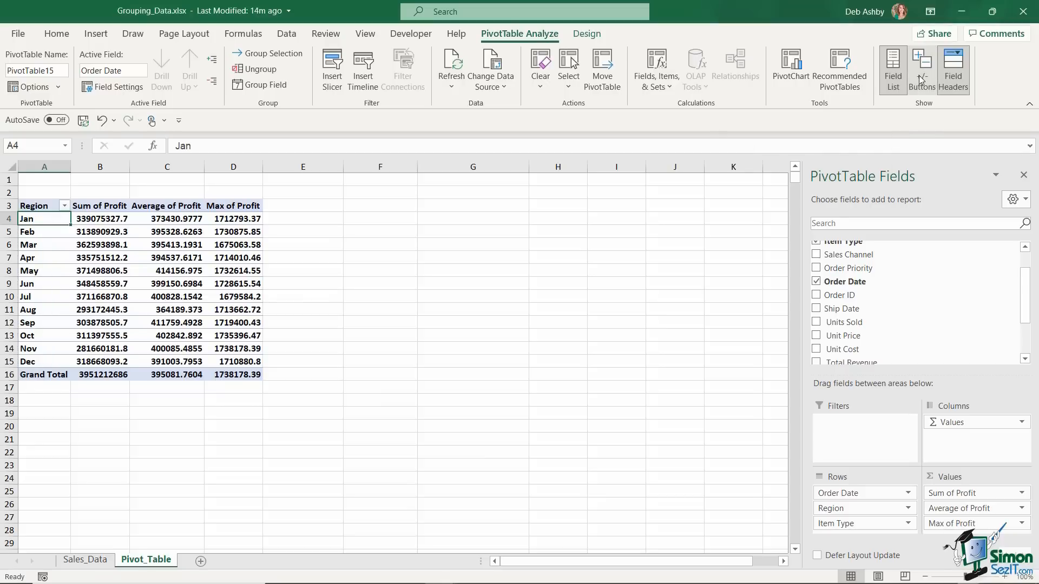
{"action": "left_click", "coordinate": [921, 80]}
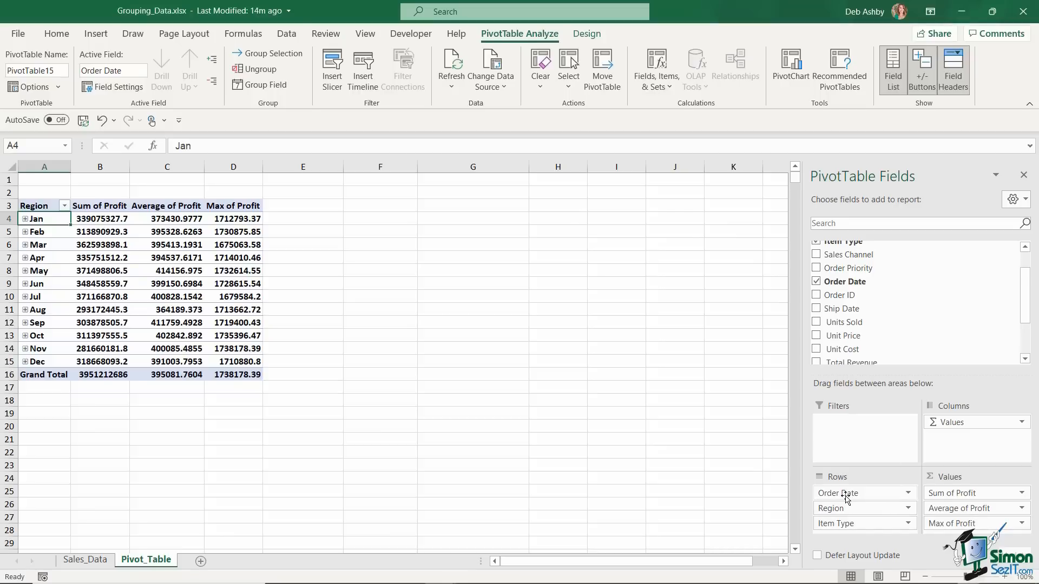
{"action": "left_click_drag", "start_coordinate": [845, 494], "coordinate": [604, 468]}
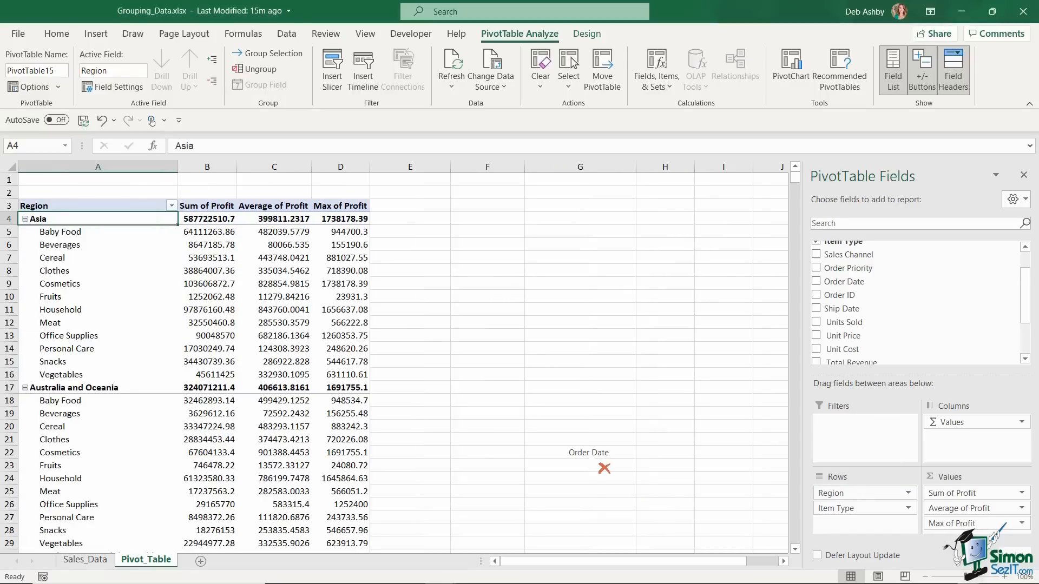
{"action": "left_click", "coordinate": [83, 232]}
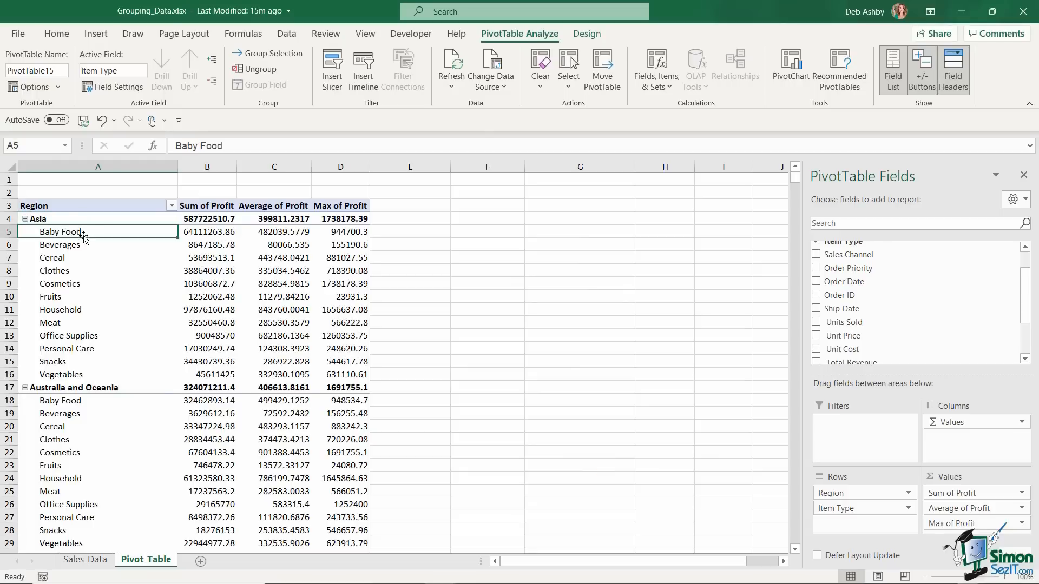
{"action": "left_click_drag", "start_coordinate": [81, 233], "coordinate": [101, 373]}
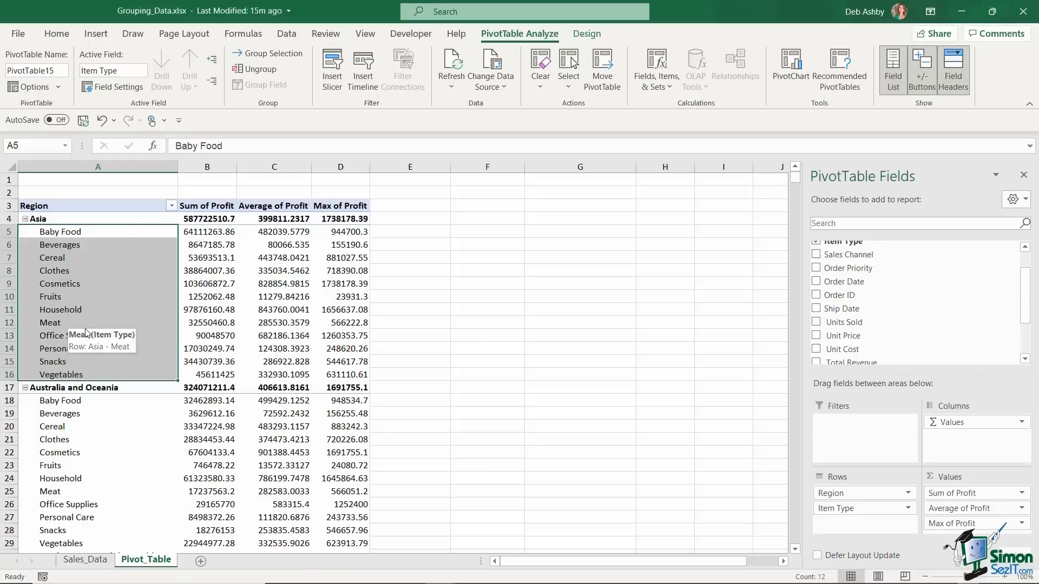
{"action": "left_click", "coordinate": [207, 271]}
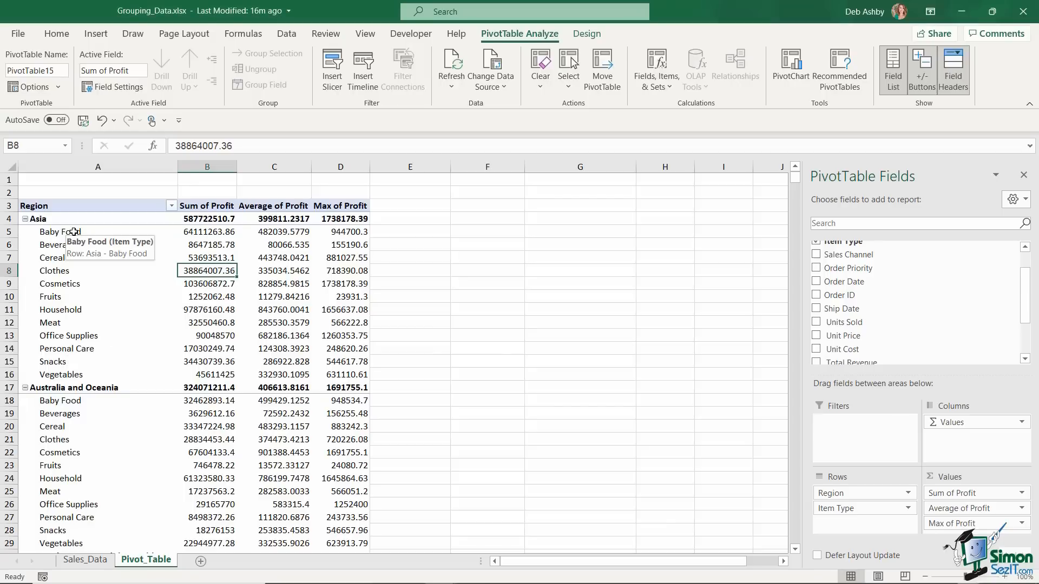
Group Baby Food, Beverages, Cereal, Fruits, Meat, Snacks and Vegetables under Asia into one custom group
{"action": "left_click_drag", "start_coordinate": [74, 232], "coordinate": [64, 259]}
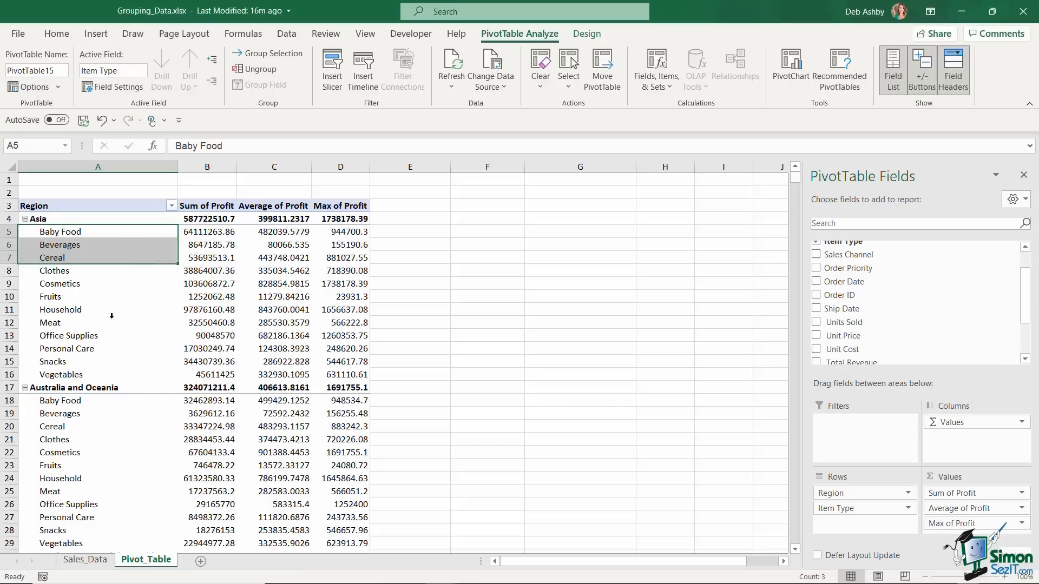
{"action": "left_click", "coordinate": [62, 301], "text": "ctrl"}
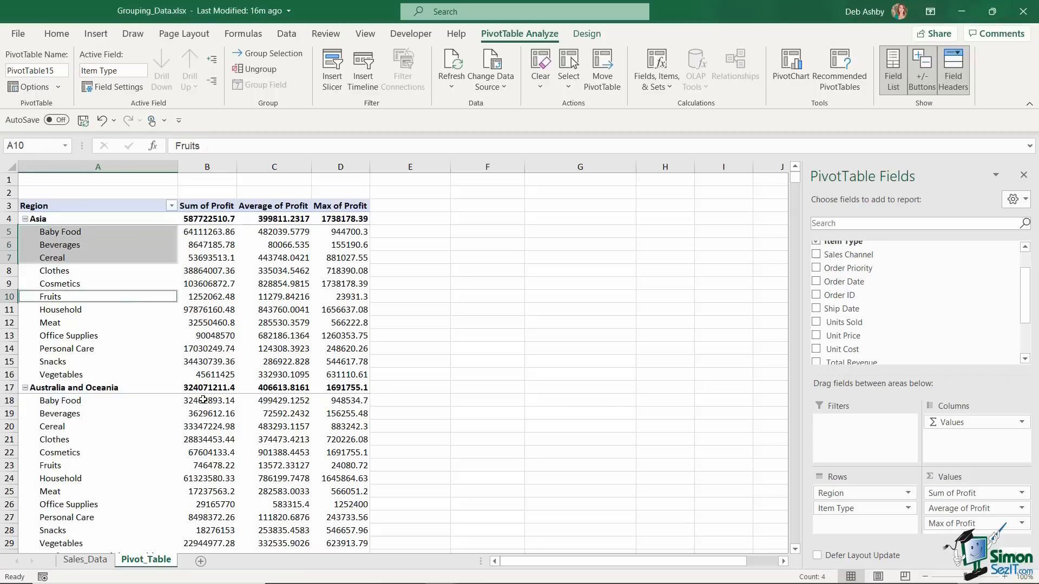
{"action": "left_click", "coordinate": [57, 323], "text": "ctrl"}
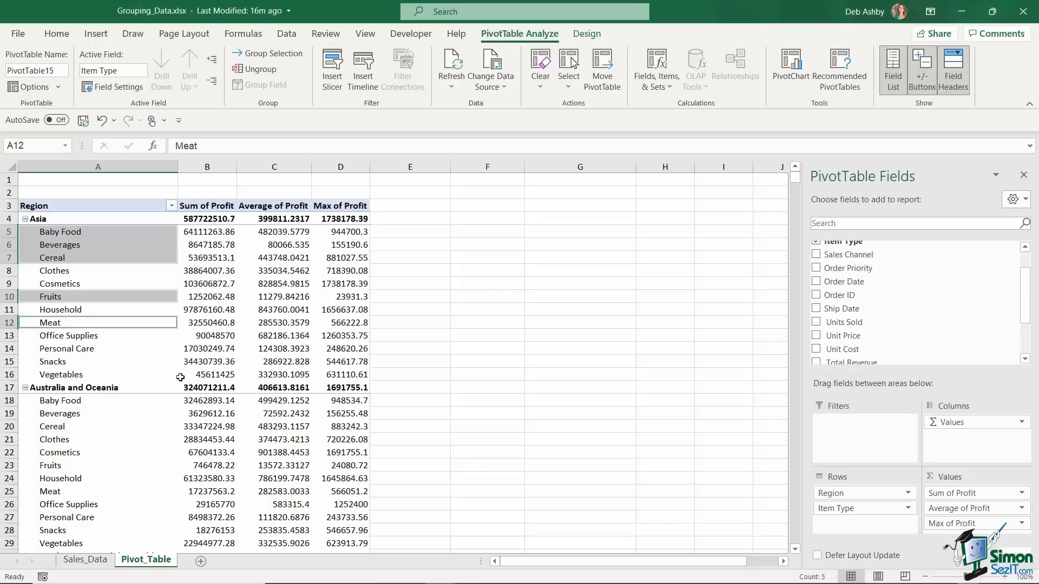
{"action": "left_click", "coordinate": [63, 361], "text": "ctrl"}
{"action": "left_click", "coordinate": [60, 374], "text": "ctrl"}
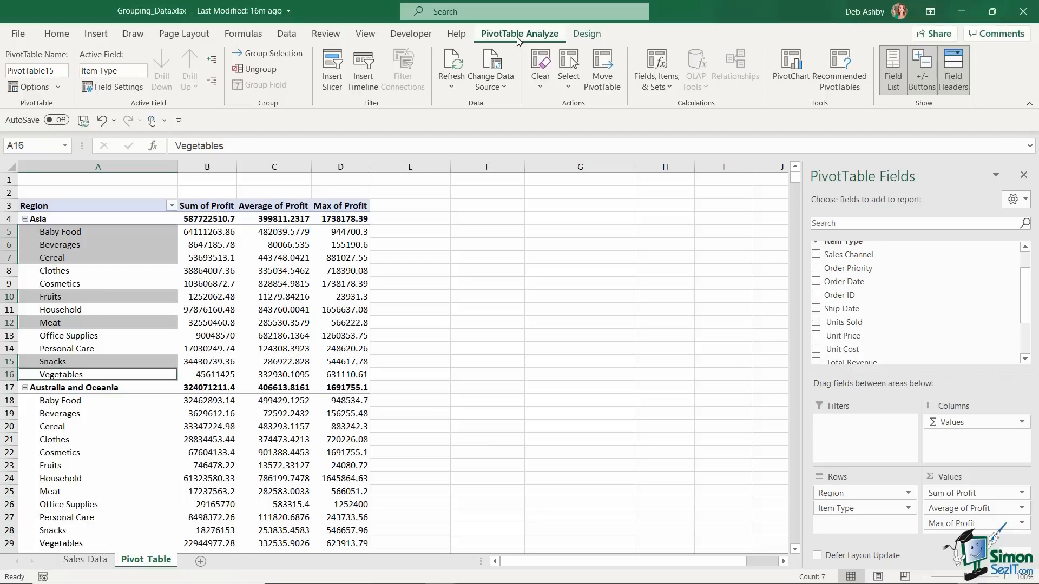
{"action": "left_click", "coordinate": [276, 57]}
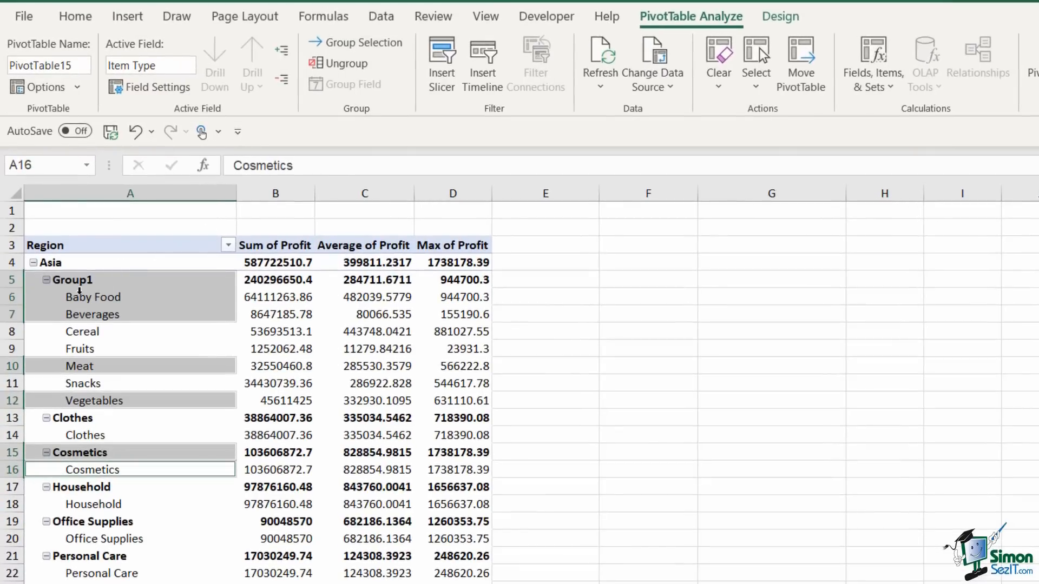
Rename the new item group under Asia as "Food and Drink"
{"action": "mouse_move", "coordinate": [82, 281]}
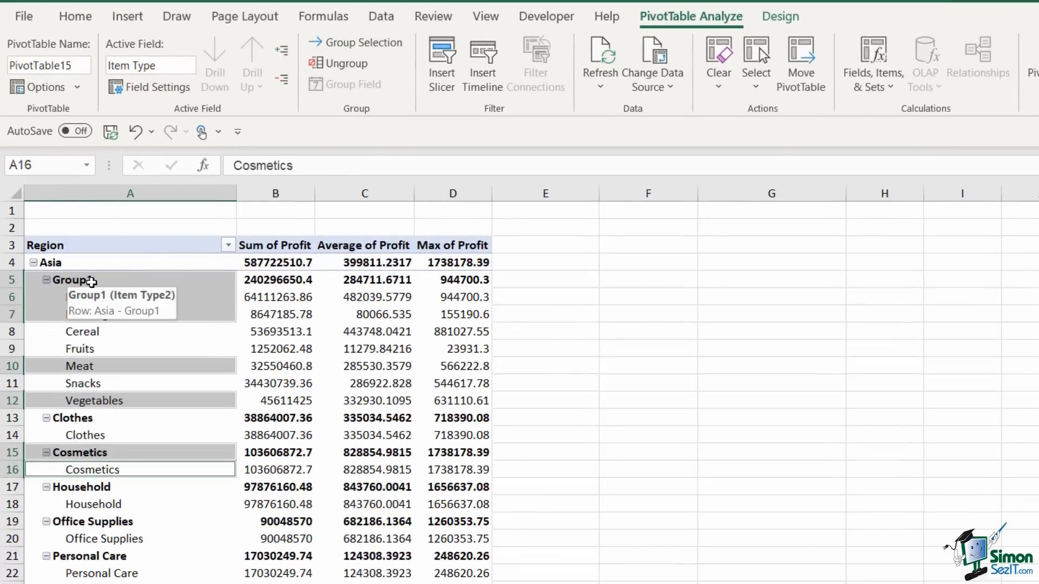
{"action": "left_click", "coordinate": [100, 281]}
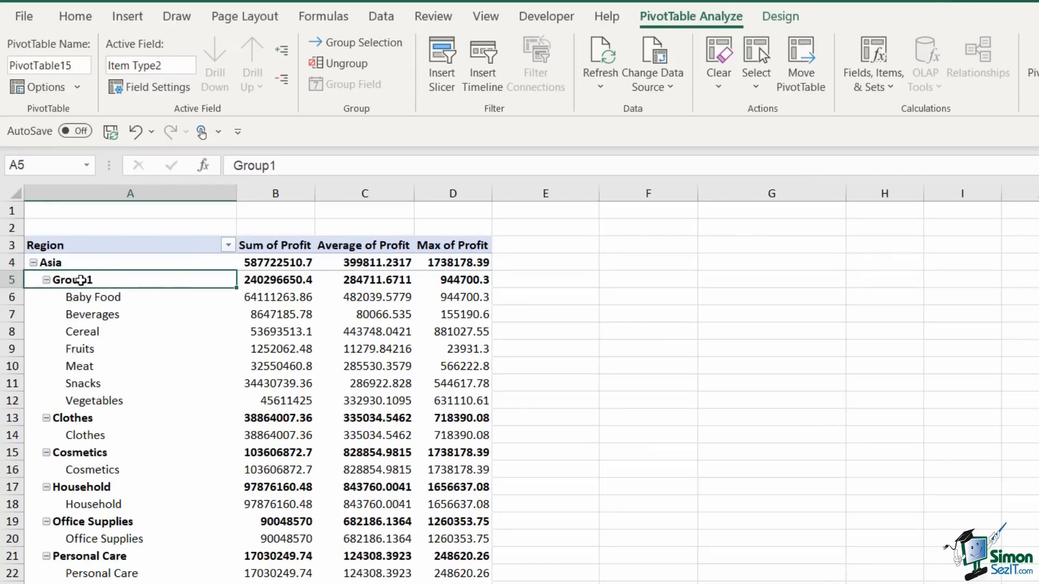
{"action": "mouse_move", "coordinate": [104, 279]}
{"action": "key", "text": "F2"}
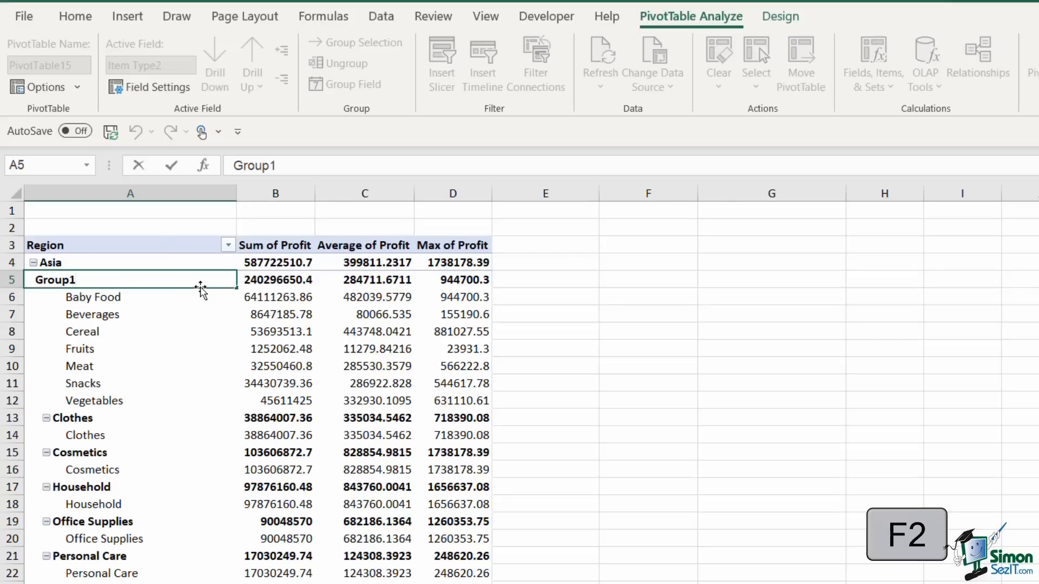
{"action": "key", "text": "BackSpace"}
{"action": "key", "text": "BackSpace"}
{"action": "key", "text": "BackSpace"}
{"action": "key", "text": "BackSpace"}
{"action": "key", "text": "BackSpace"}
{"action": "key", "text": "BackSpace"}
{"action": "type", "text": "Food "}
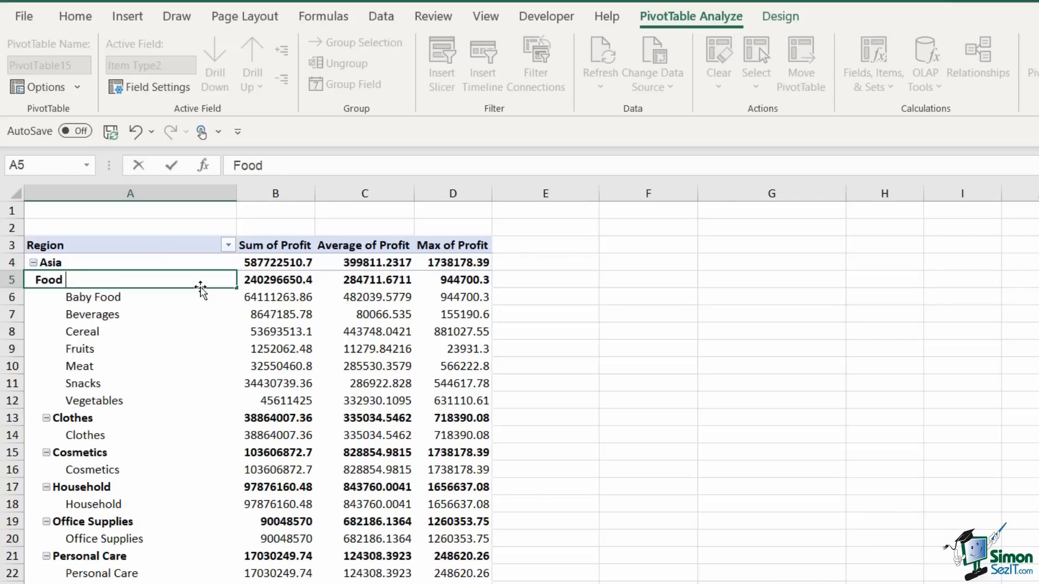
{"action": "type", "text": "and Drink"}
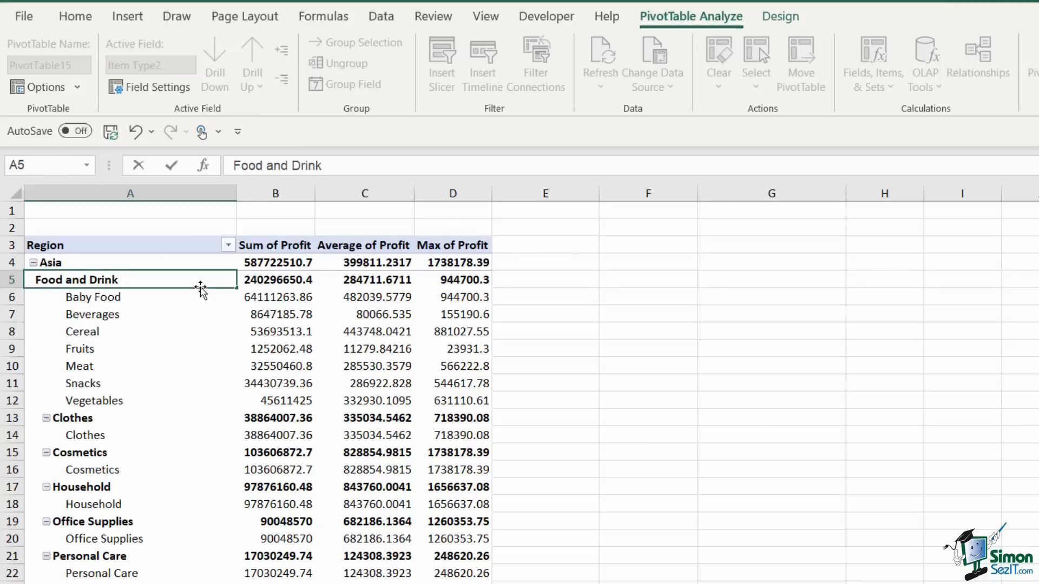
{"action": "key", "text": "Return"}
Set the custom name of the Item Type2 row field to "Food and Drink" in its field settings
{"action": "left_click", "coordinate": [114, 279]}
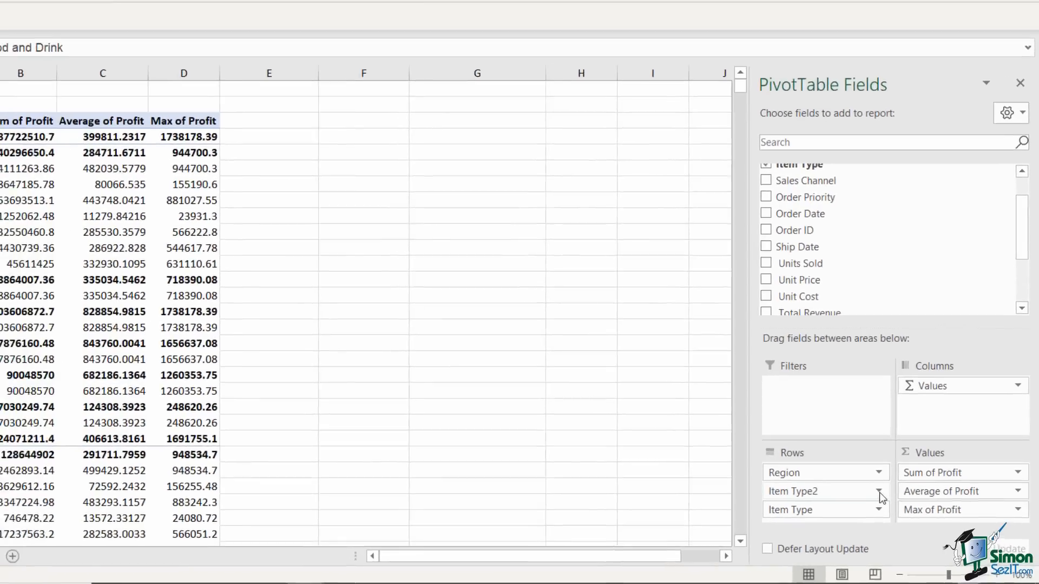
{"action": "left_click", "coordinate": [788, 484]}
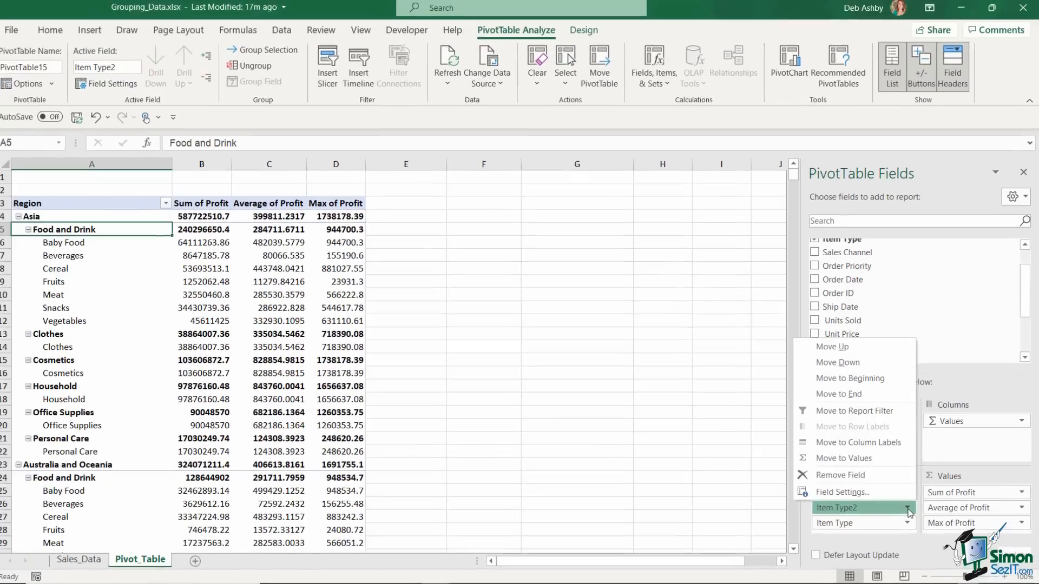
{"action": "left_click", "coordinate": [853, 495]}
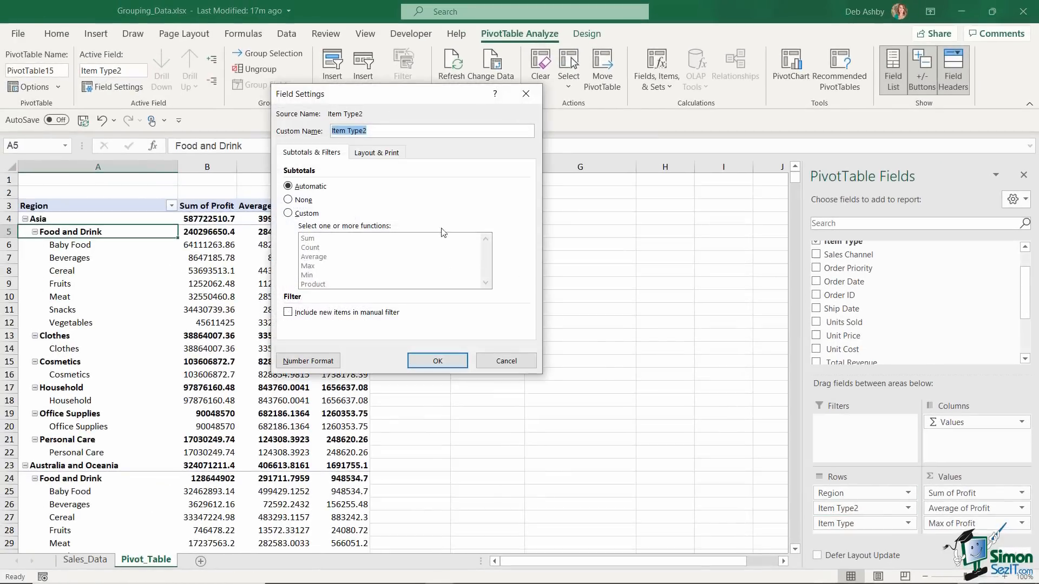
{"action": "type", "text": "Food and Drink"}
{"action": "key", "text": "Return"}
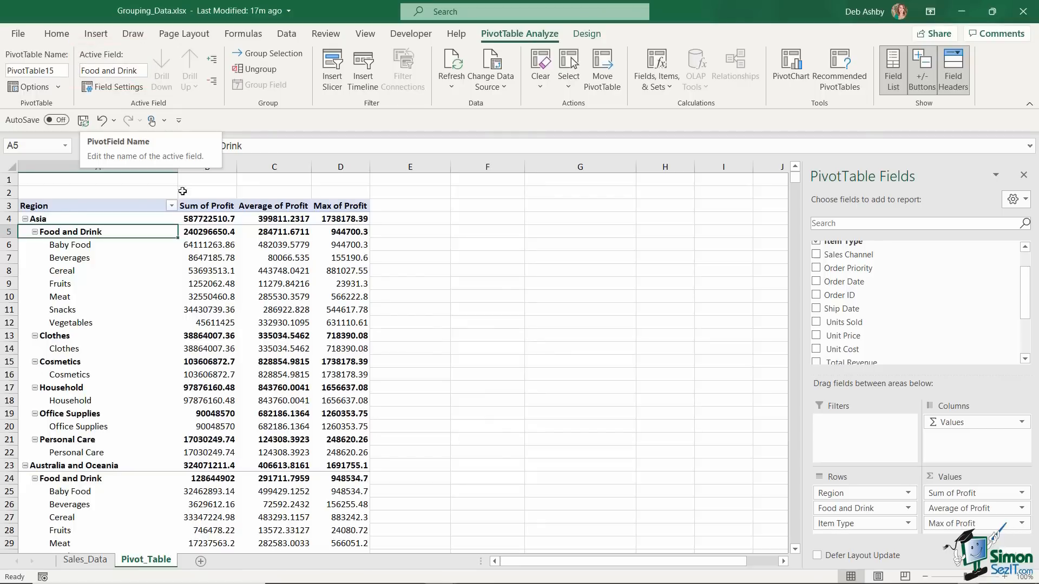
Group the remaining Asia items Clothes, Cosmetics, Household, Office Supplies and Personal Care into a second custom group
{"action": "left_click", "coordinate": [61, 338]}
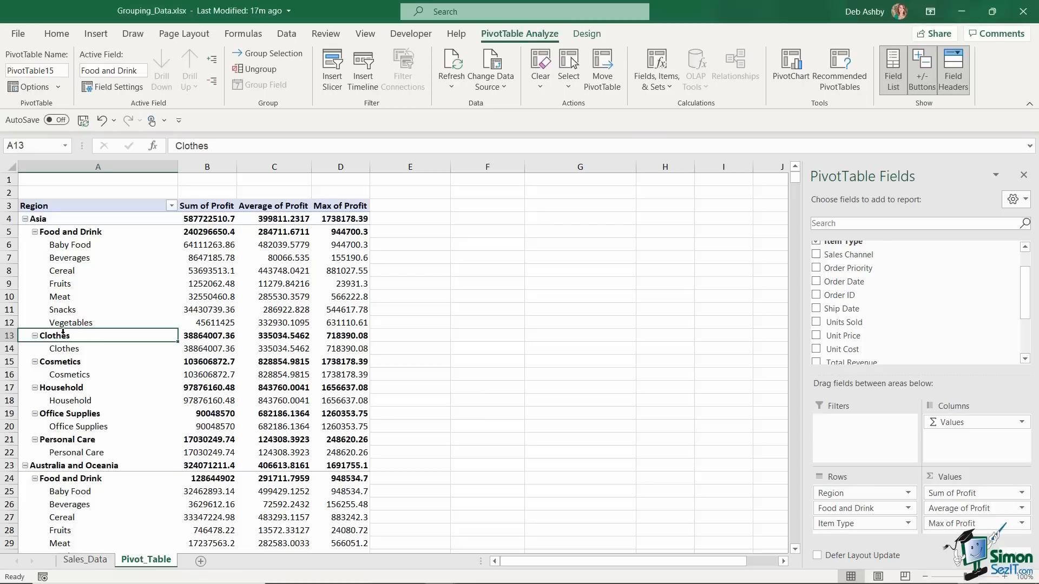
{"action": "left_click_drag", "start_coordinate": [62, 333], "coordinate": [79, 454]}
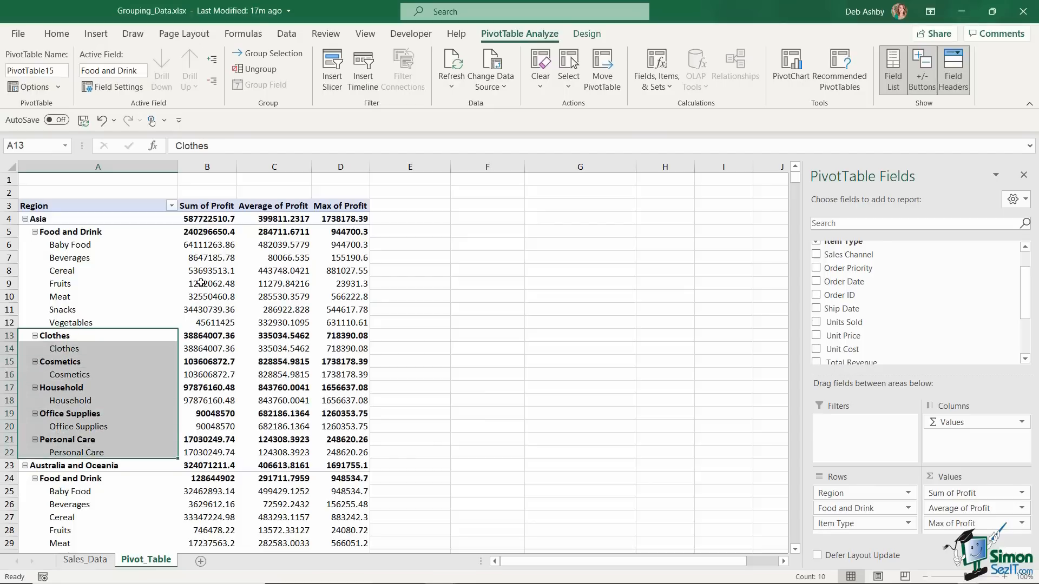
{"action": "left_click", "coordinate": [268, 53]}
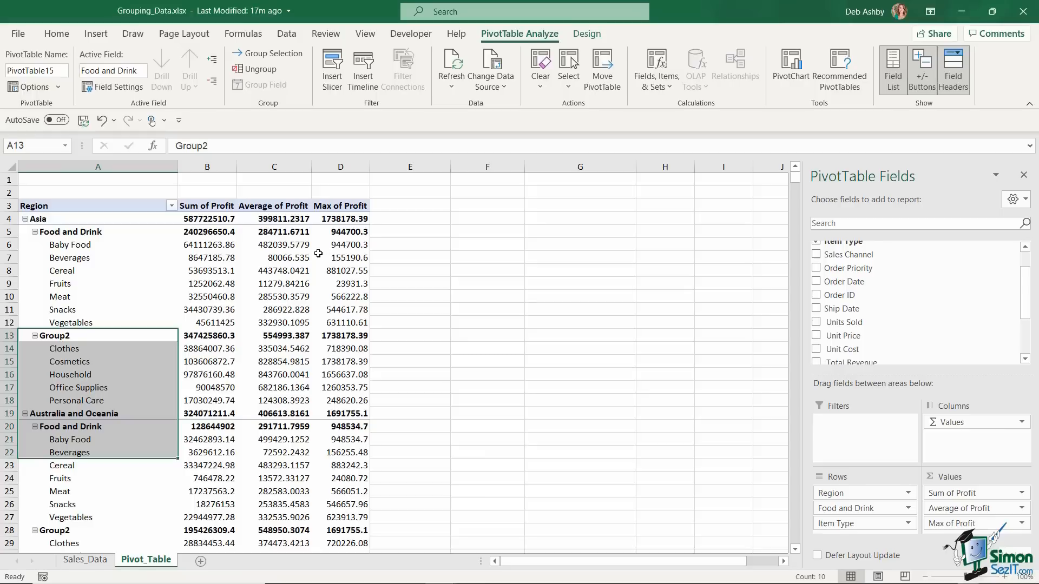
Rename the second item group under Asia as "Other"
{"action": "left_click", "coordinate": [65, 339]}
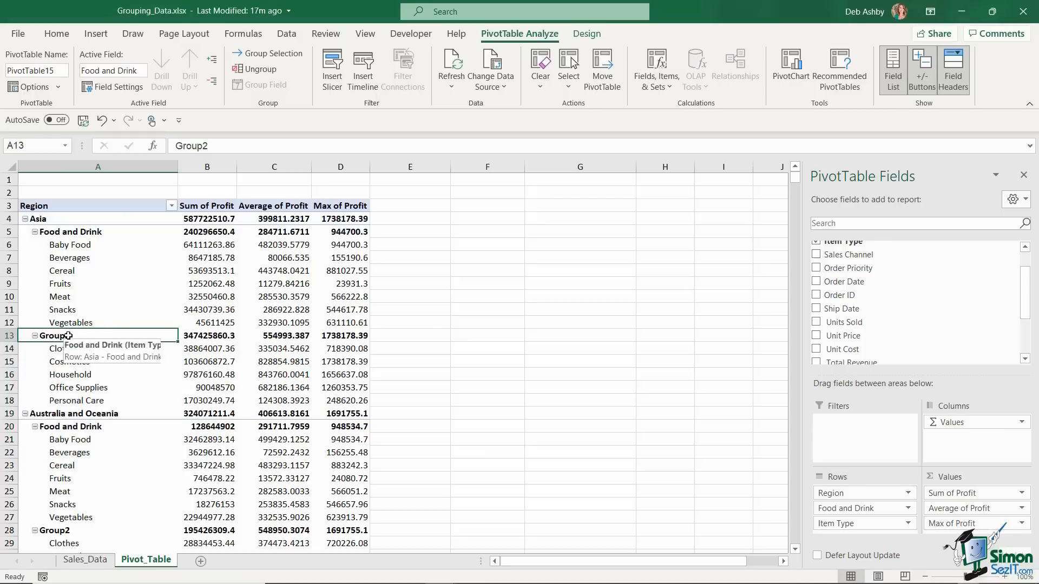
{"action": "key", "text": "F2"}
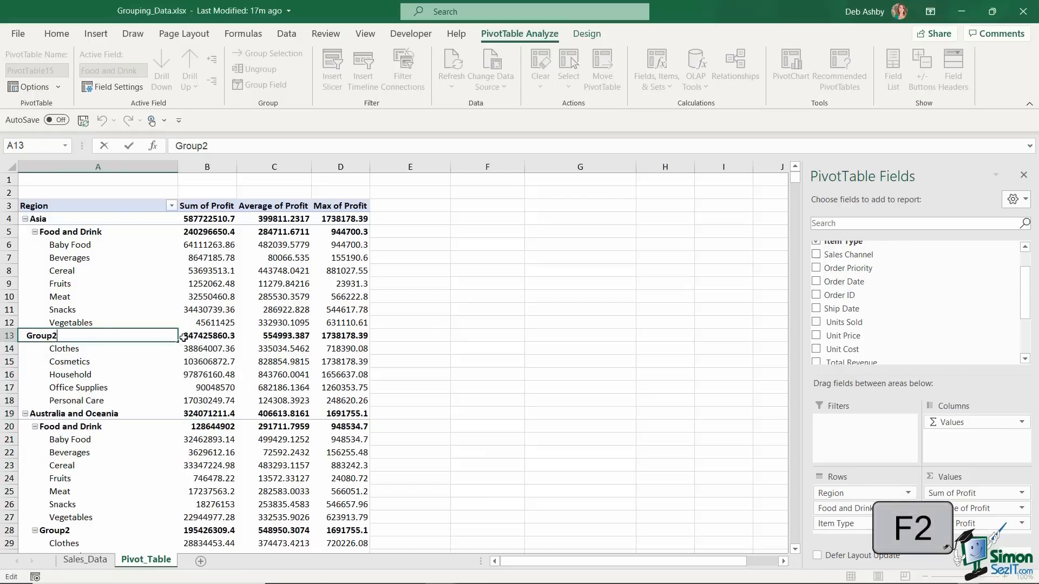
{"action": "key", "text": "BackSpace"}
{"action": "key", "text": "BackSpace"}
{"action": "key", "text": "BackSpace"}
{"action": "key", "text": "BackSpace"}
{"action": "key", "text": "BackSpace"}
{"action": "type", "text": "Other"}
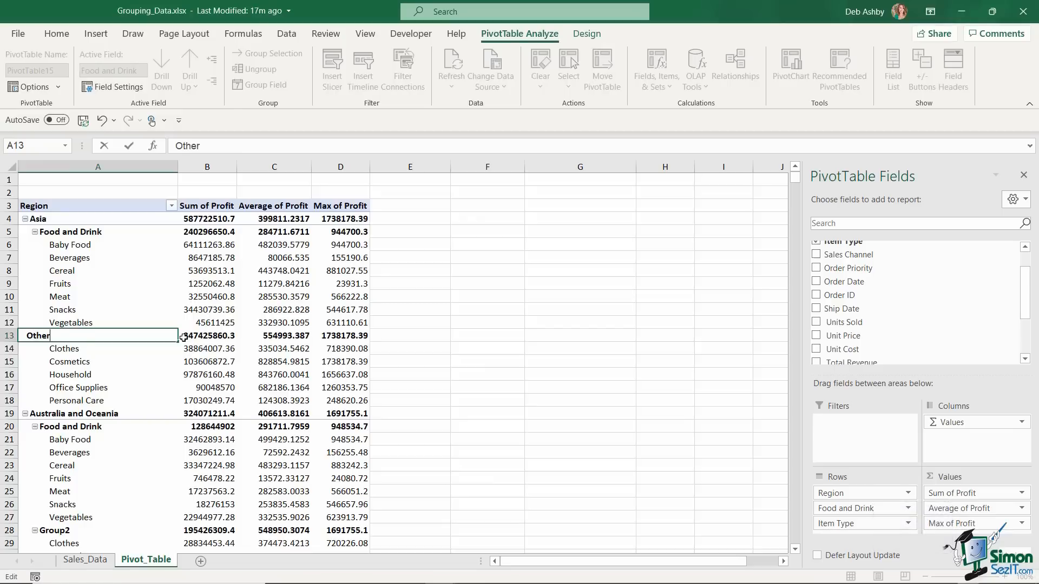
{"action": "key", "text": "Return"}
Set the custom name of the grouped item field to "Other" in the field settings
{"action": "left_click", "coordinate": [57, 336]}
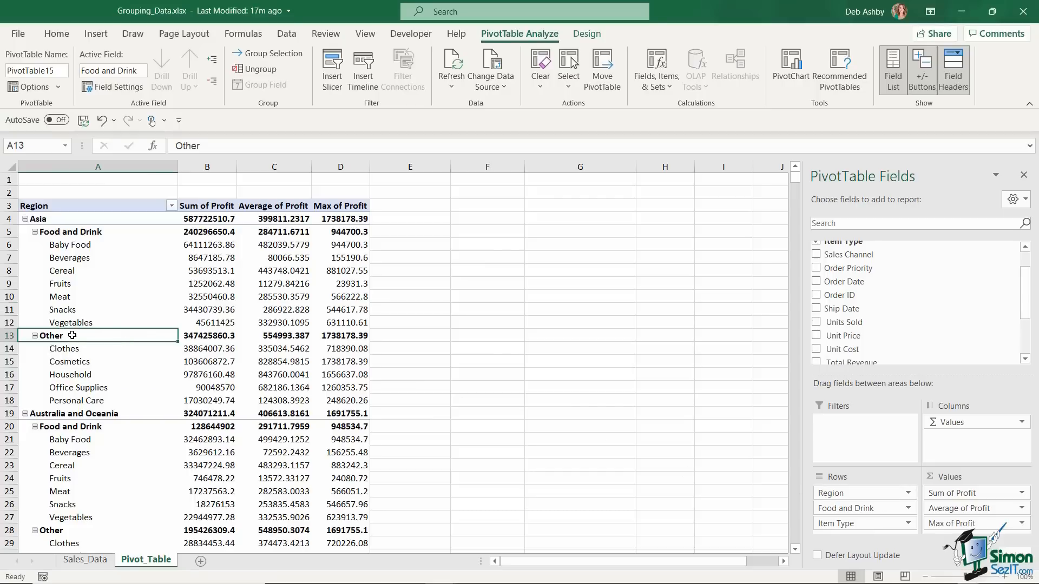
{"action": "right_click", "coordinate": [71, 335]}
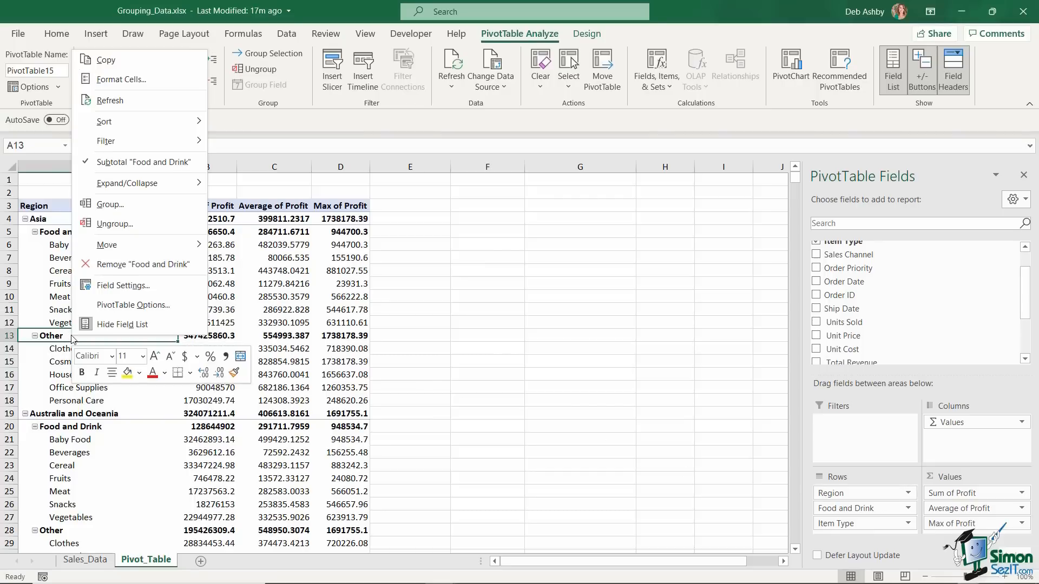
{"action": "left_click", "coordinate": [112, 287]}
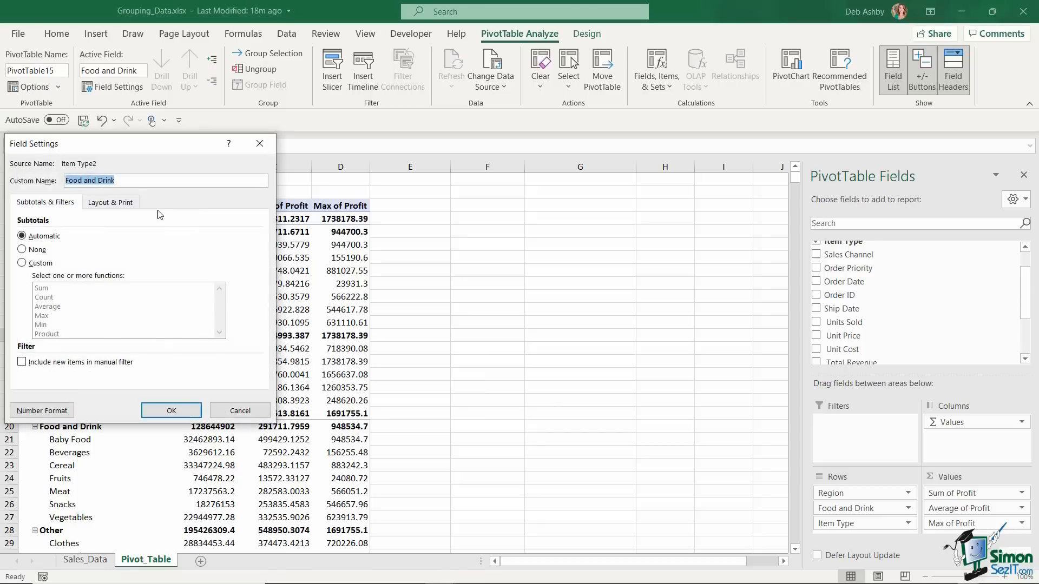
{"action": "type", "text": "Other"}
{"action": "left_click", "coordinate": [171, 410]}
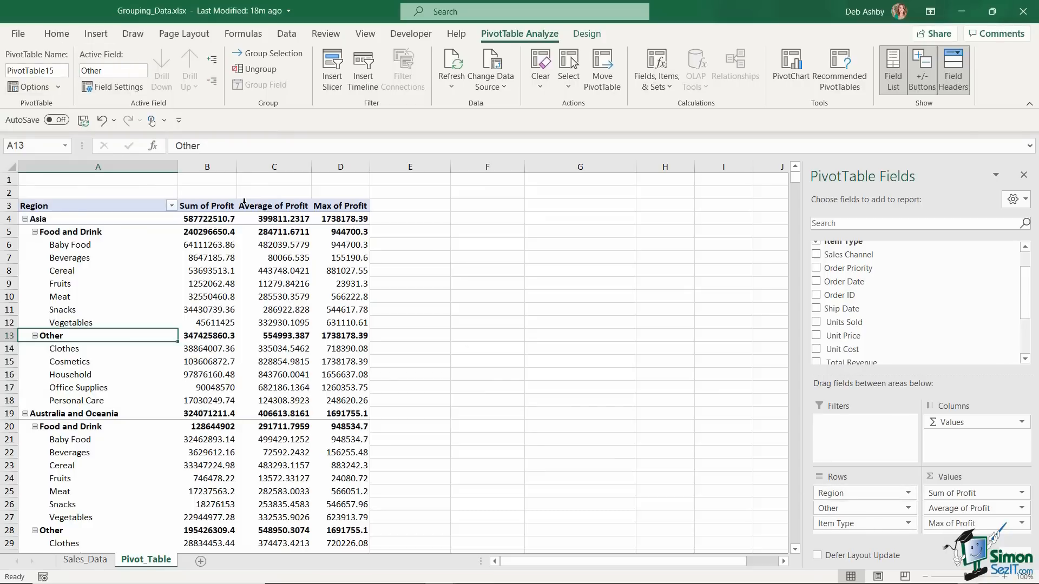
Collapse the Other group and the Australia and Oceania region, and select the rows inside Asia's Food and Drink group
{"action": "left_click", "coordinate": [73, 235]}
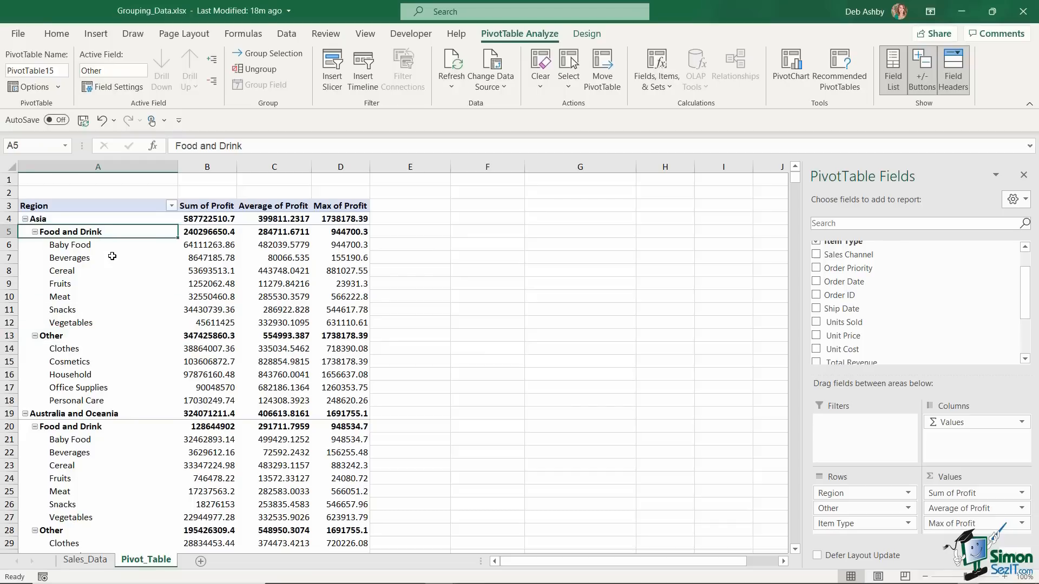
{"action": "scroll", "coordinate": [113, 257], "scroll_direction": "down", "scroll_amount": 5}
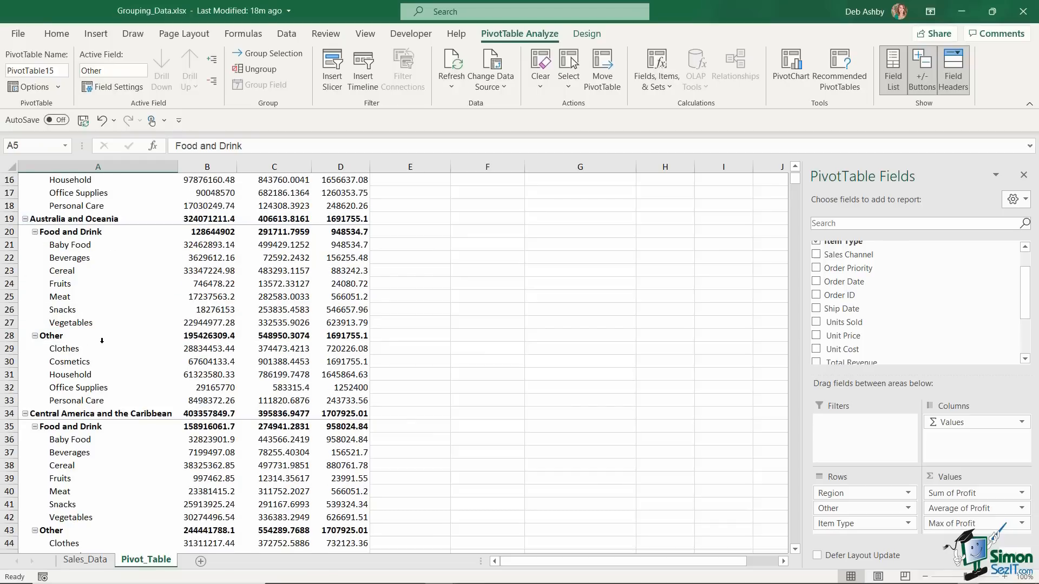
{"action": "scroll", "coordinate": [100, 340], "scroll_direction": "up", "scroll_amount": 5}
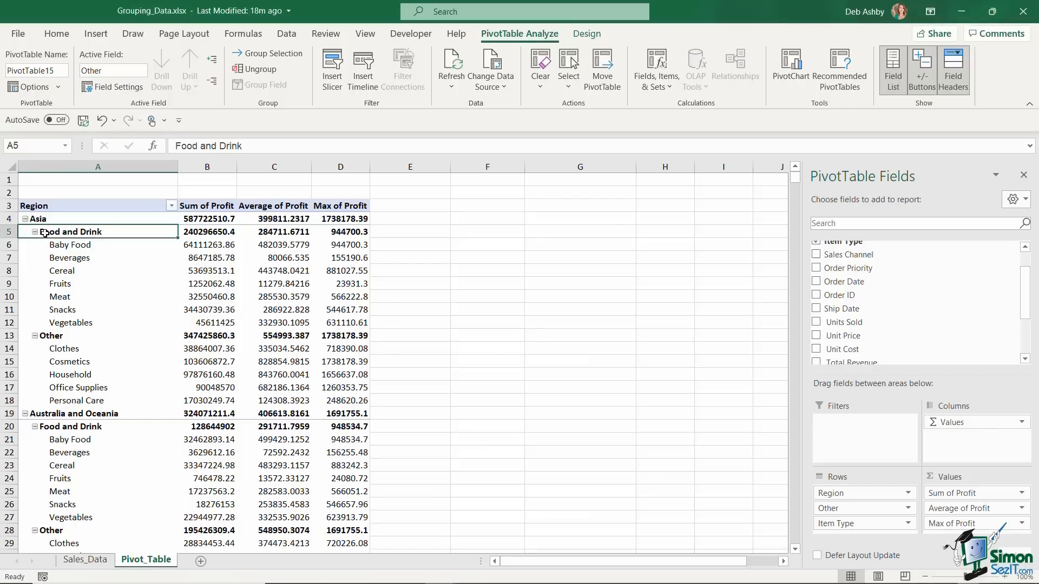
{"action": "left_click", "coordinate": [34, 336]}
{"action": "left_click", "coordinate": [26, 349]}
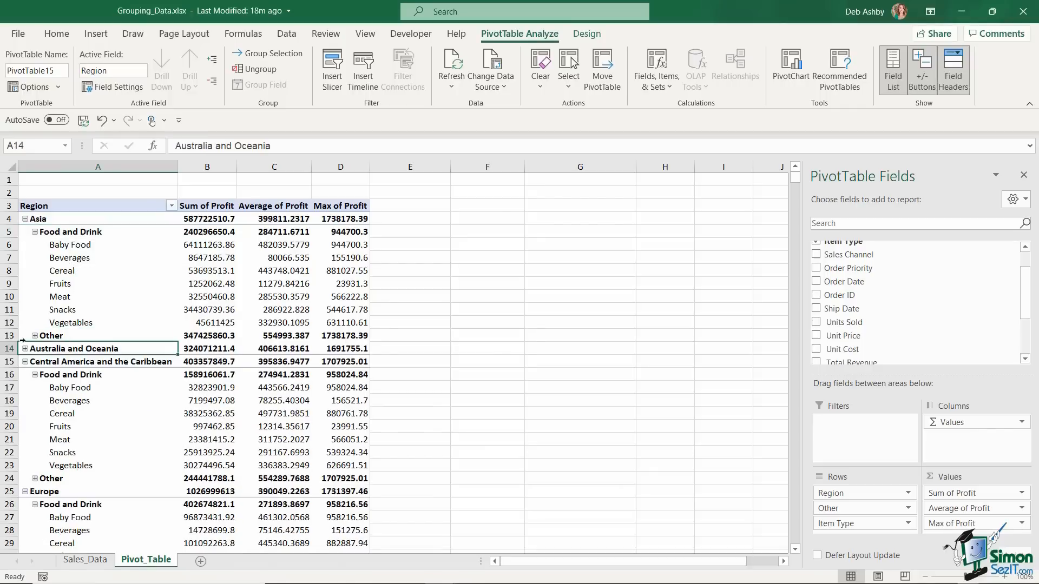
{"action": "left_click", "coordinate": [59, 284]}
{"action": "left_click", "coordinate": [49, 244]}
{"action": "left_click_drag", "start_coordinate": [273, 256], "coordinate": [366, 324]}
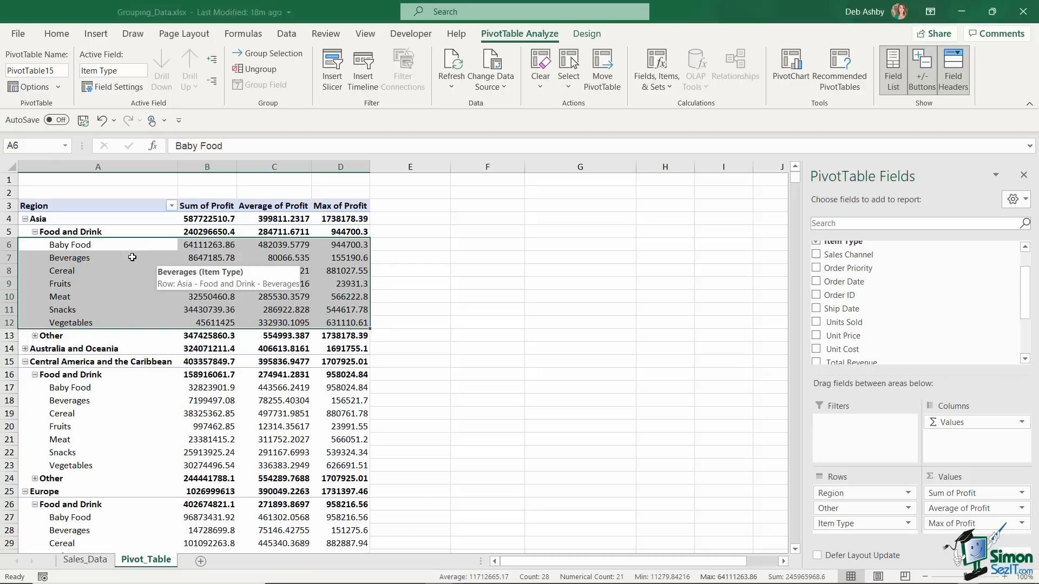
Ungroup both the Food and Drink group and the Other group
{"action": "left_click", "coordinate": [87, 233]}
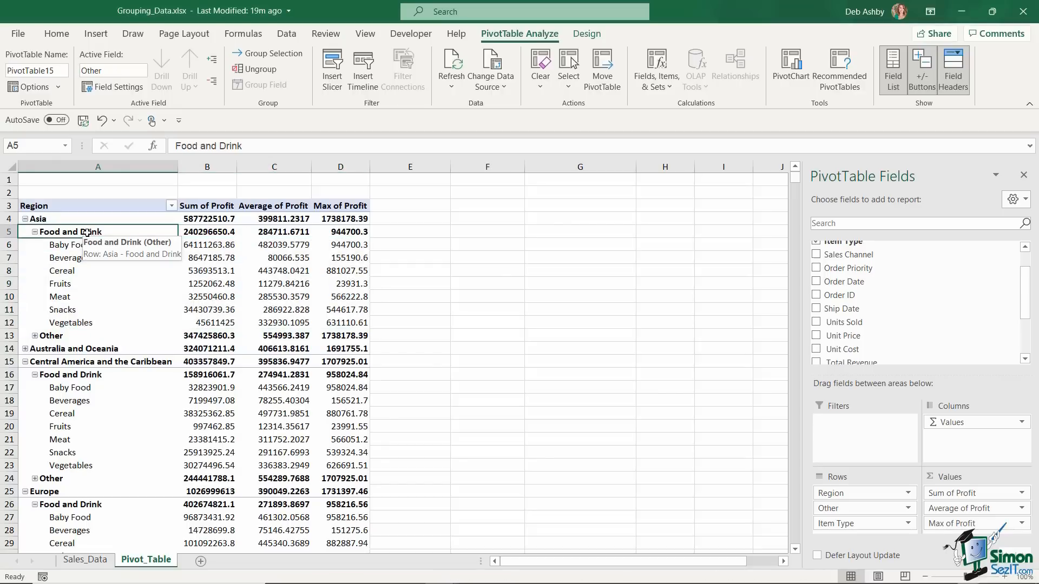
{"action": "left_click", "coordinate": [268, 70]}
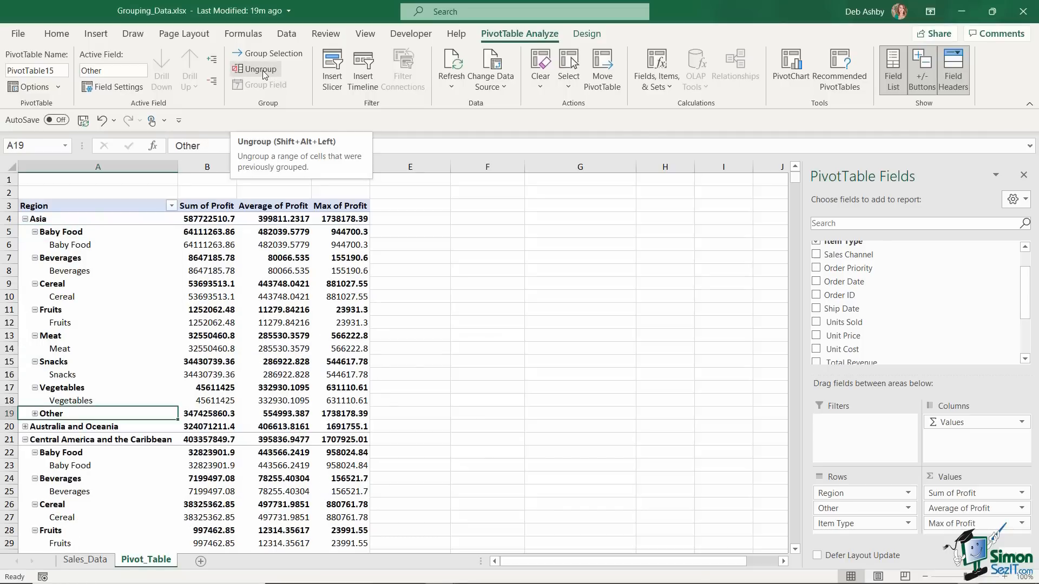
{"action": "left_click", "coordinate": [265, 74]}
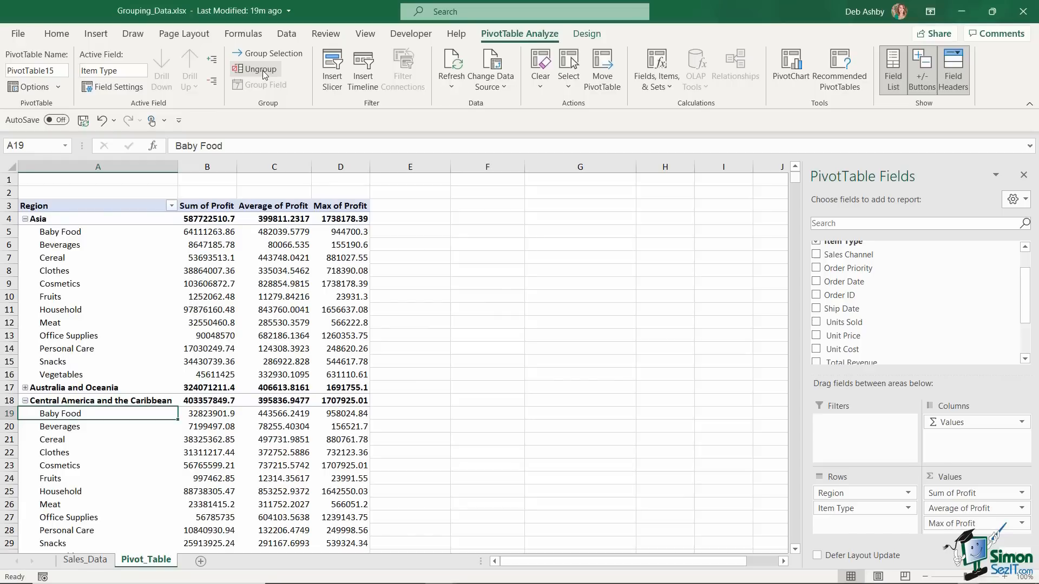
Examine the number formatting of the sum, average and maximum profit values in Asia's item rows
{"action": "left_click", "coordinate": [87, 298]}
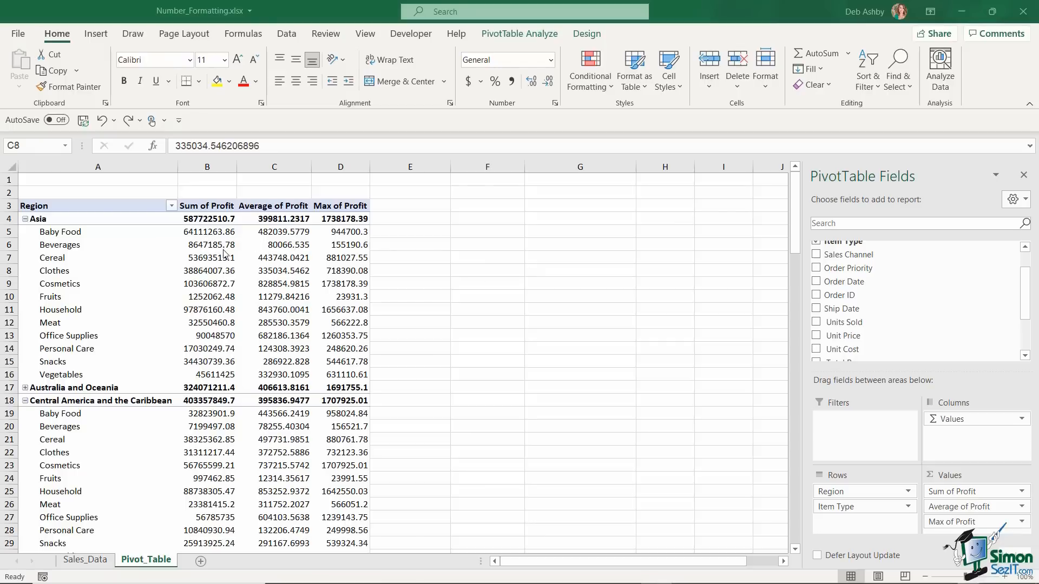
{"action": "left_click", "coordinate": [186, 234]}
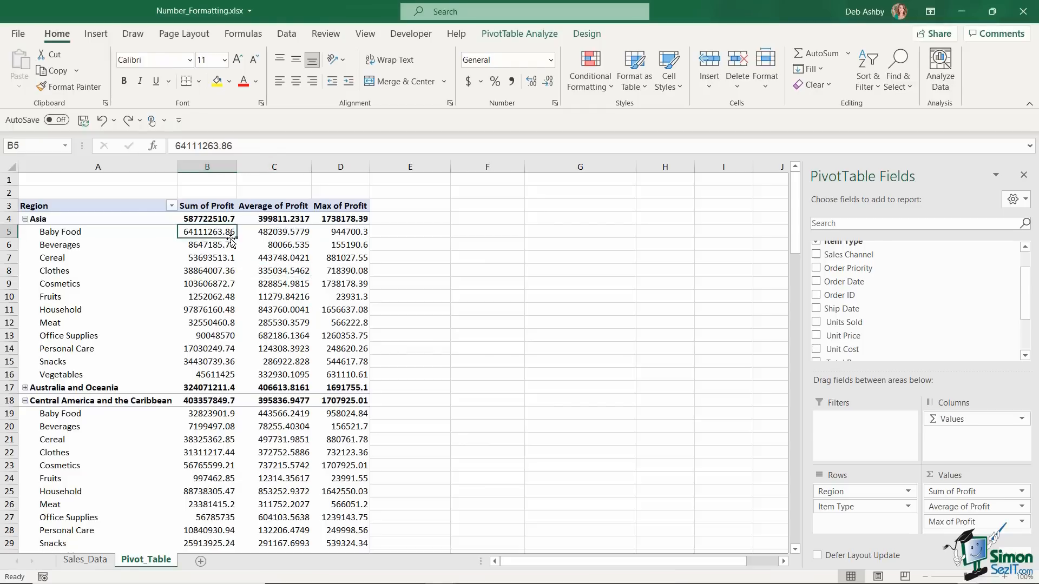
{"action": "left_click_drag", "start_coordinate": [186, 238], "coordinate": [344, 374]}
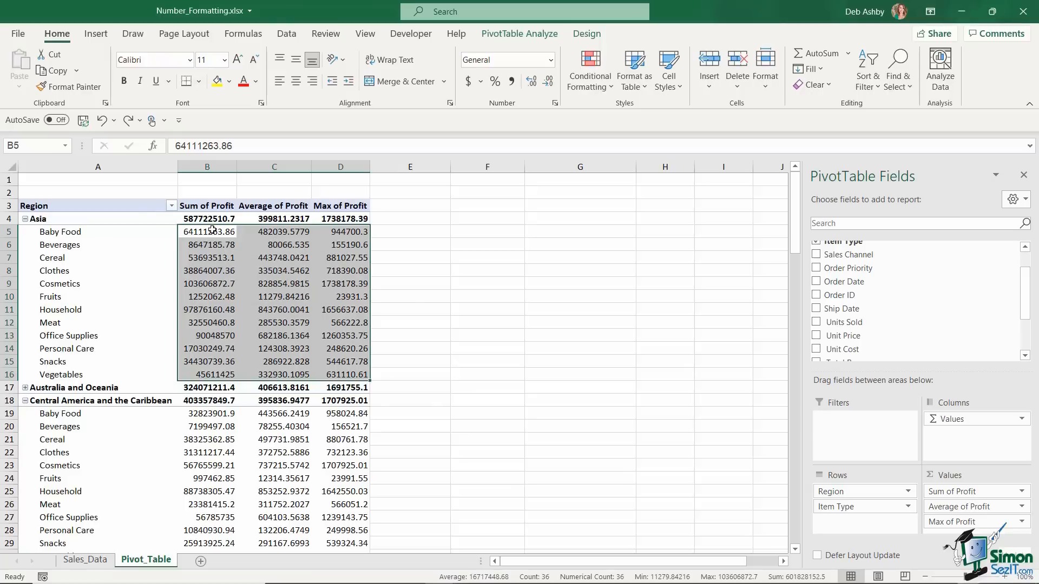
{"action": "left_click", "coordinate": [301, 233]}
{"action": "left_click", "coordinate": [347, 236]}
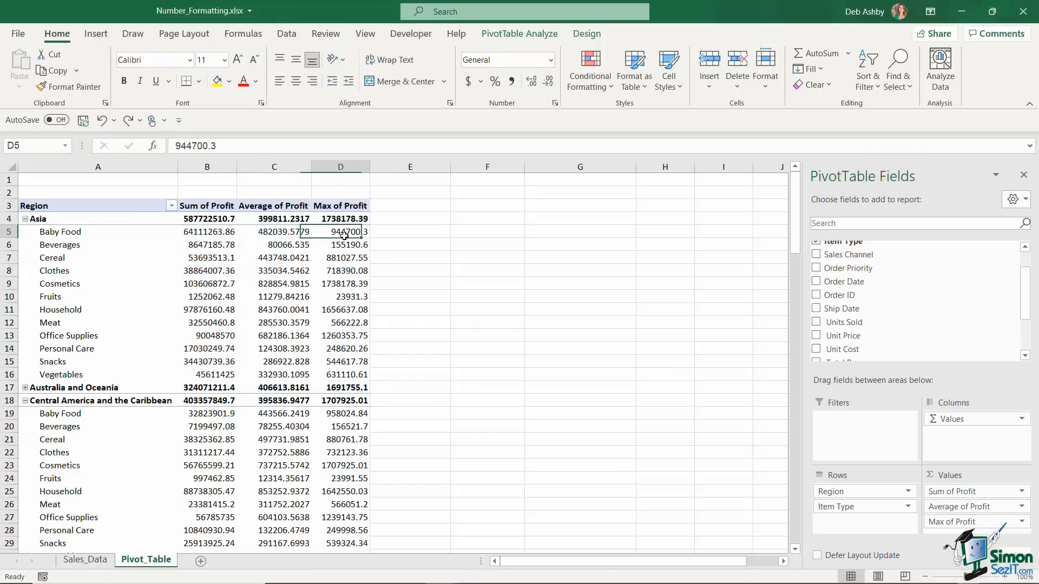
{"action": "left_click", "coordinate": [228, 235]}
{"action": "left_click", "coordinate": [216, 245]}
{"action": "left_click", "coordinate": [214, 258]}
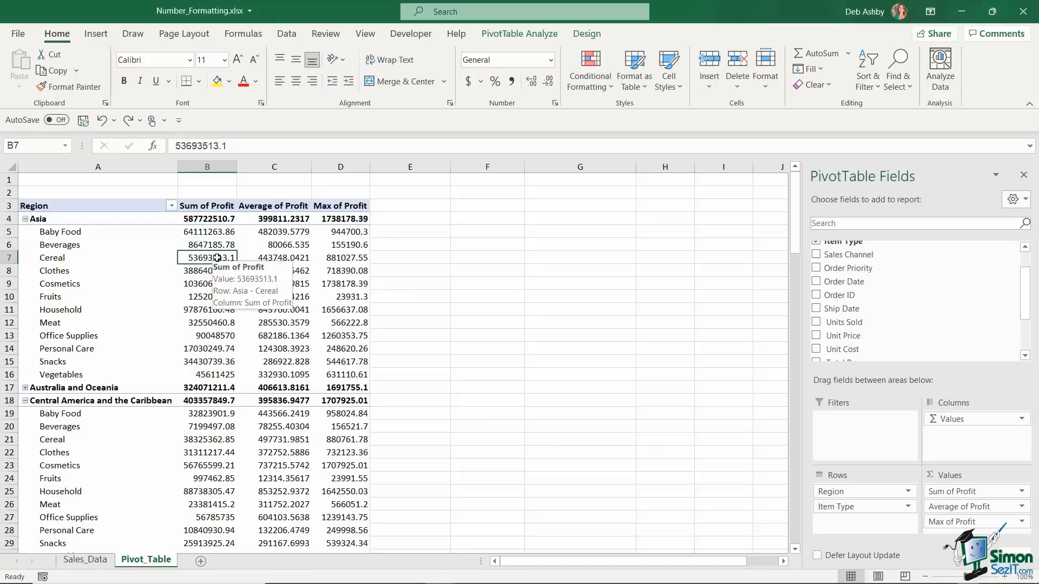
{"action": "left_click", "coordinate": [208, 271]}
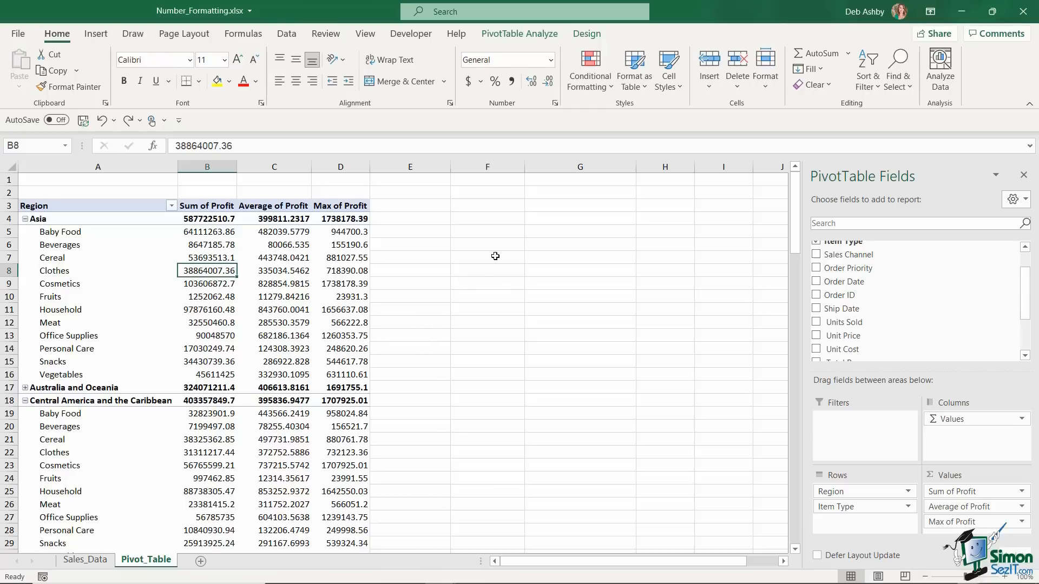
Enter 20, 30, 40 and 50 in cells F4 to F7, outside the PivotTable
{"action": "left_click", "coordinate": [488, 221]}
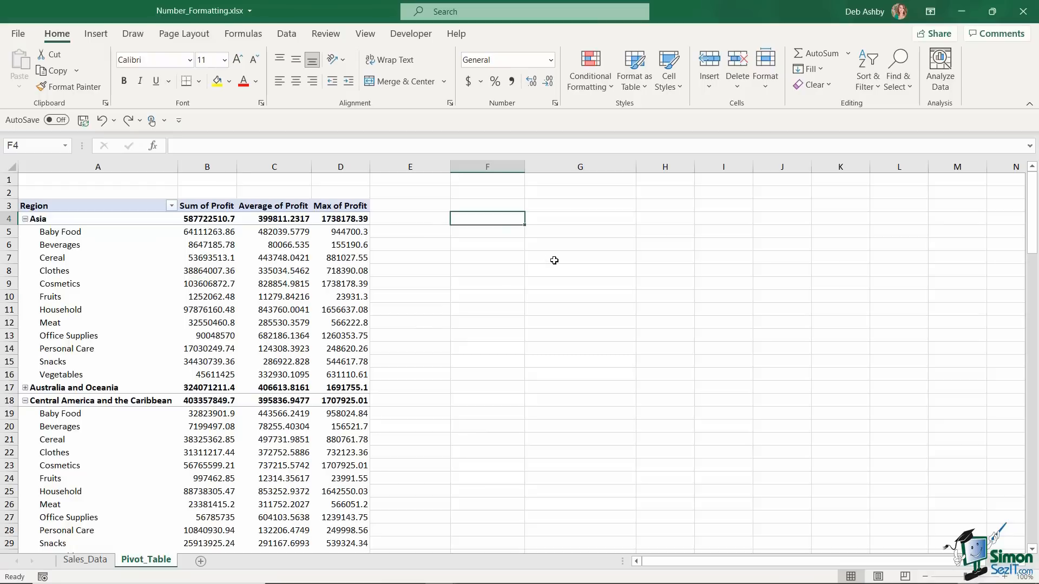
{"action": "type", "text": "20"}
{"action": "key", "text": "Return"}
{"action": "type", "text": "30"}
{"action": "key", "text": "Return"}
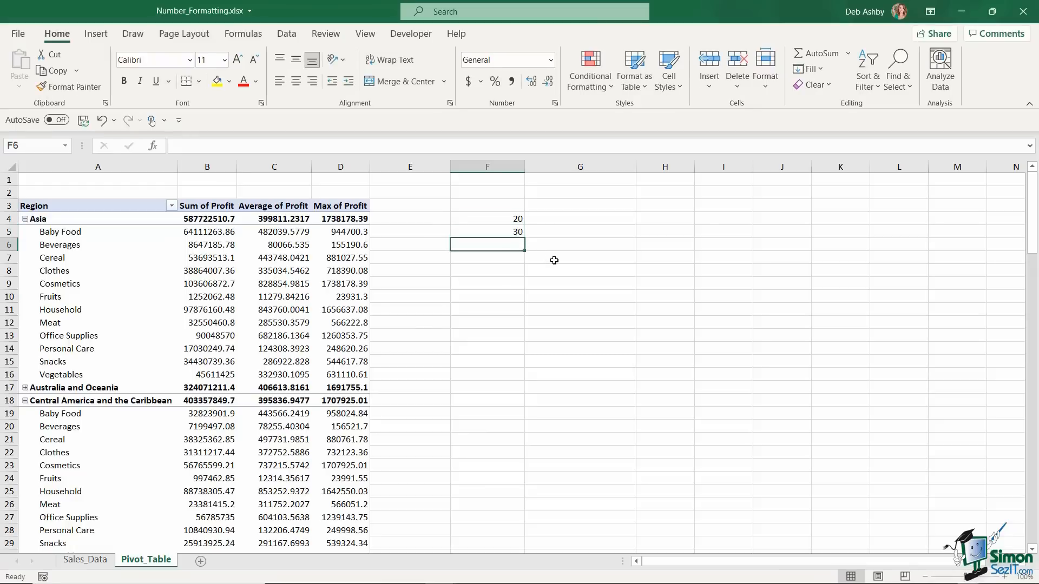
{"action": "type", "text": "40"}
{"action": "key", "text": "Return"}
{"action": "type", "text": "50"}
{"action": "key", "text": "Return"}
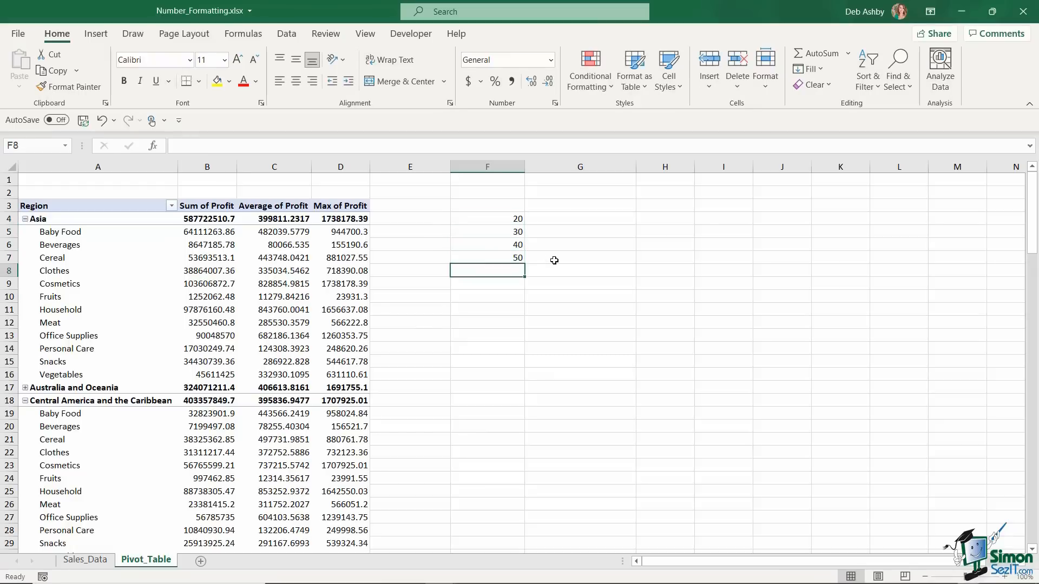
Apply the Accounting number format to the sample numbers in F4:F7
{"action": "left_click", "coordinate": [489, 221]}
{"action": "left_click_drag", "start_coordinate": [504, 223], "coordinate": [504, 258]}
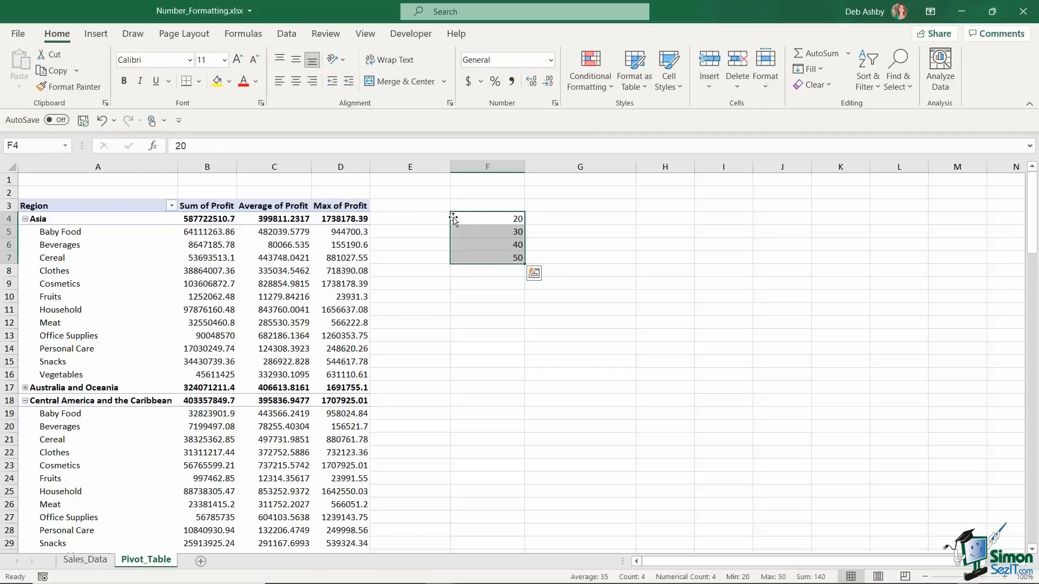
{"action": "left_click", "coordinate": [550, 61]}
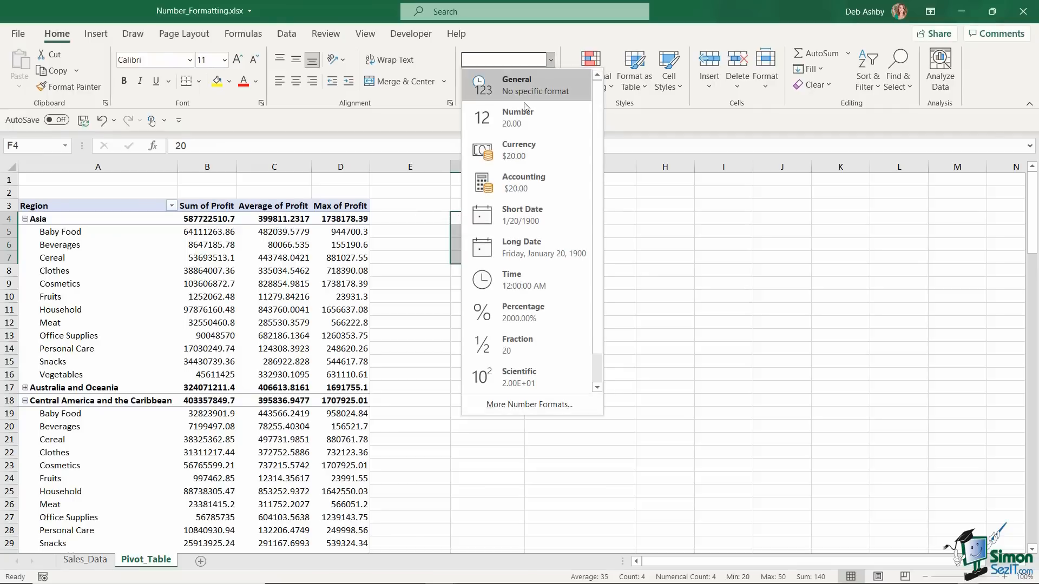
{"action": "left_click", "coordinate": [521, 174]}
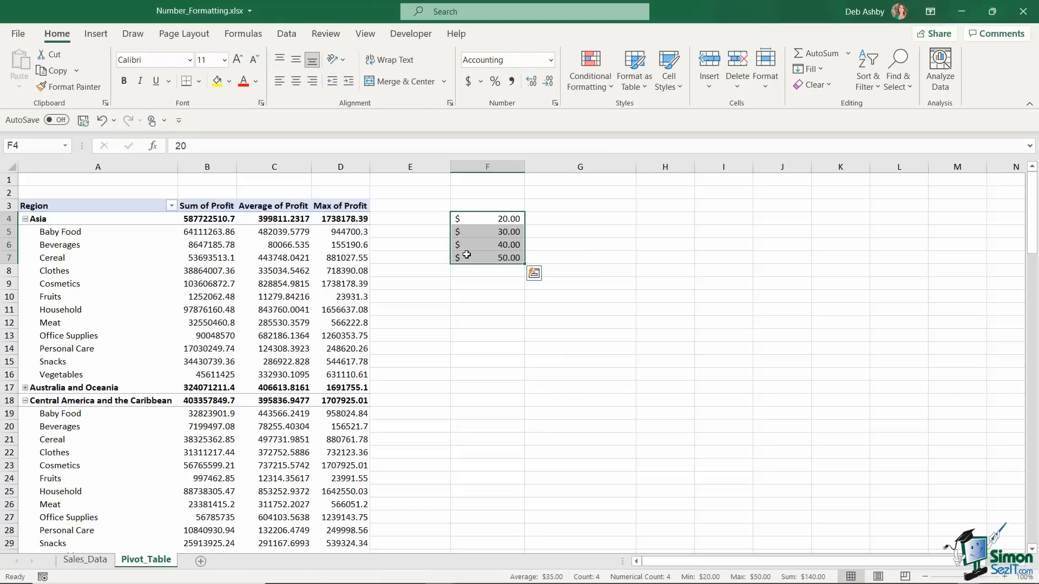
Browse the currency symbols offered for the Accounting format, leaving the sample numbers' format as it is
{"action": "left_click", "coordinate": [481, 83]}
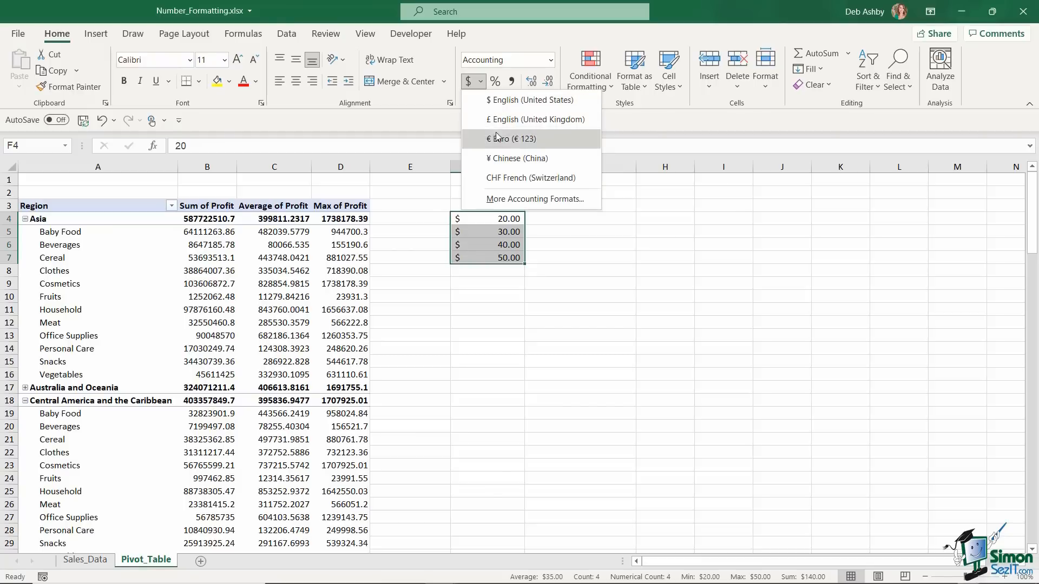
{"action": "left_click", "coordinate": [513, 201]}
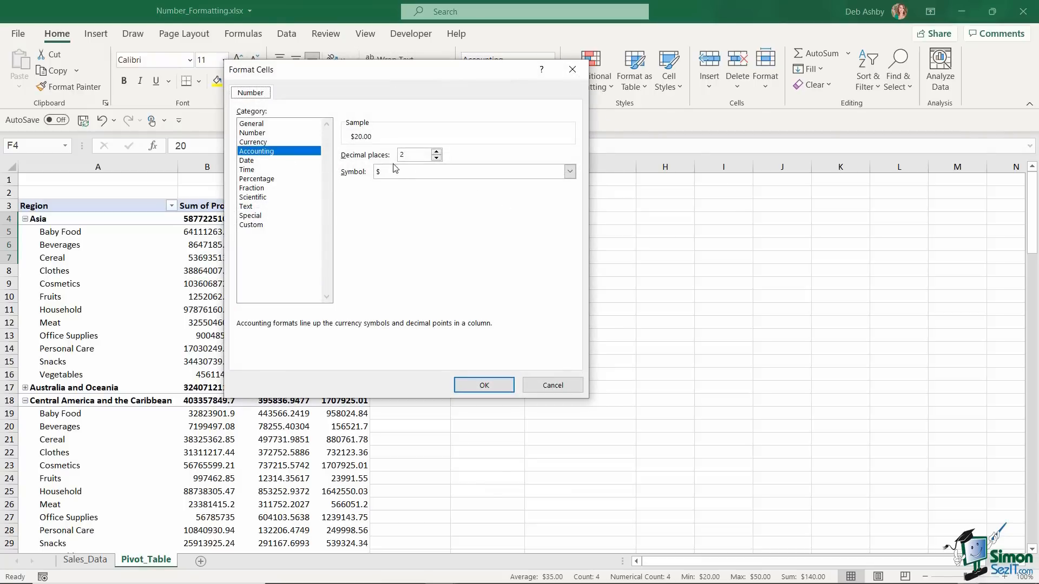
{"action": "left_click", "coordinate": [569, 171]}
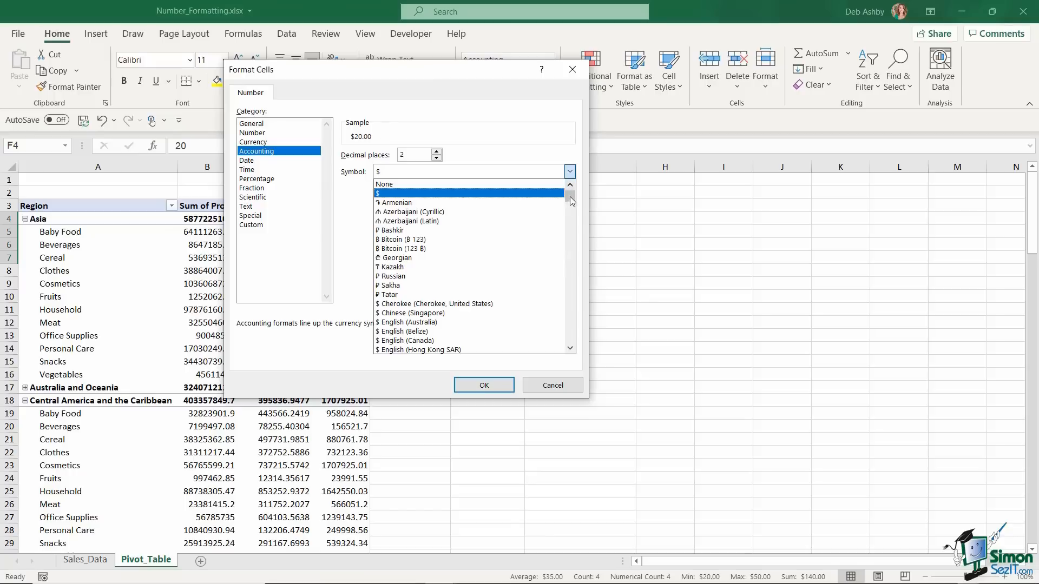
{"action": "mouse_move", "coordinate": [571, 194]}
{"action": "left_mouse_down"}
{"action": "mouse_move", "coordinate": [574, 224]}
{"action": "mouse_move", "coordinate": [577, 198]}
{"action": "left_mouse_up"}
{"action": "left_click", "coordinate": [567, 389]}
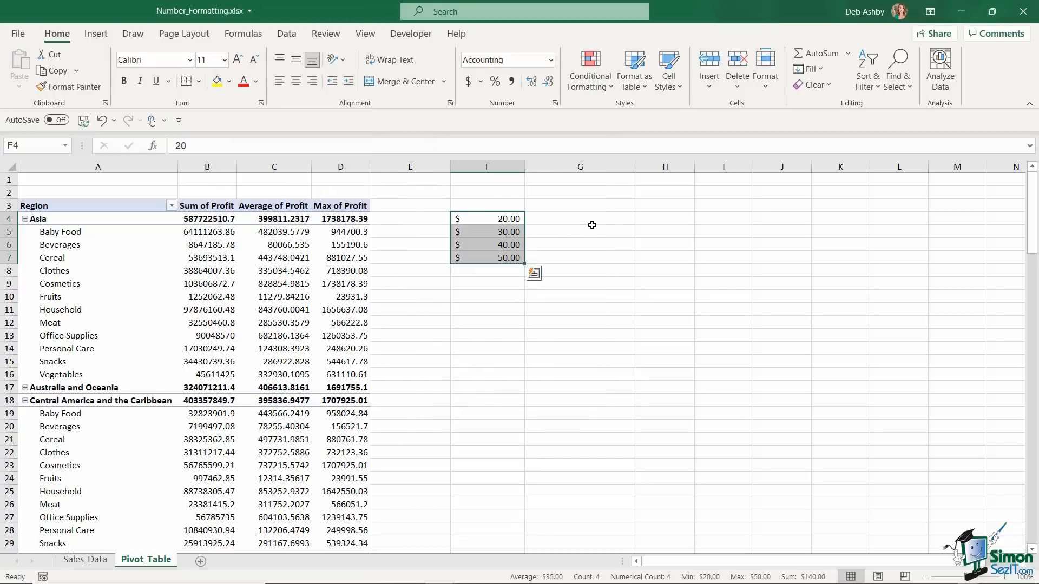
Review the PivotTable value cells in B5:D16 across the three profit fields
{"action": "left_click", "coordinate": [225, 242]}
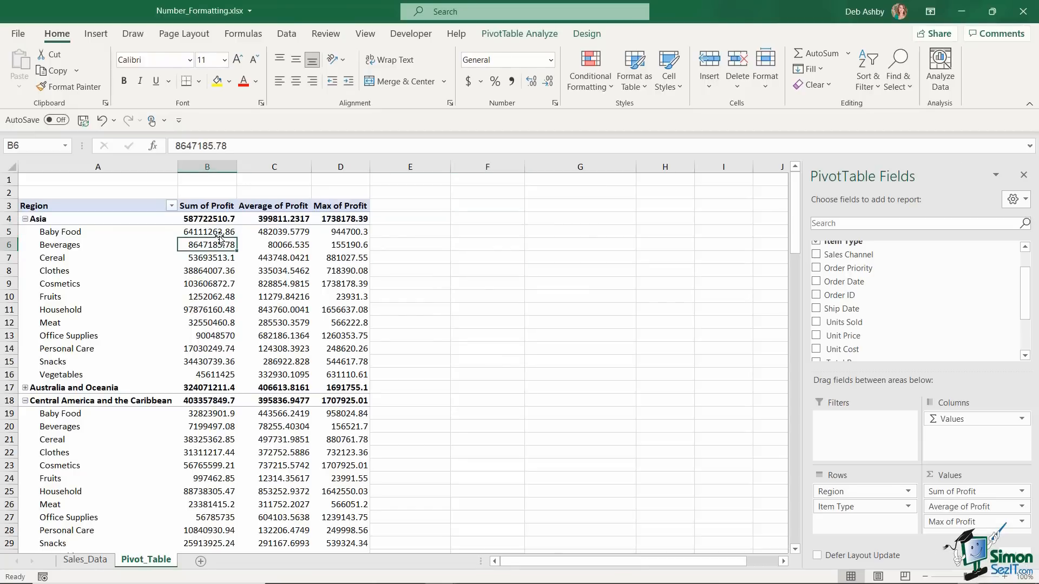
{"action": "mouse_move", "coordinate": [258, 239]}
{"action": "left_click_drag", "start_coordinate": [840, 511], "coordinate": [874, 540]}
{"action": "left_click", "coordinate": [207, 271]}
{"action": "left_click_drag", "start_coordinate": [65, 231], "coordinate": [351, 233]}
{"action": "left_click_drag", "start_coordinate": [211, 232], "coordinate": [367, 373]}
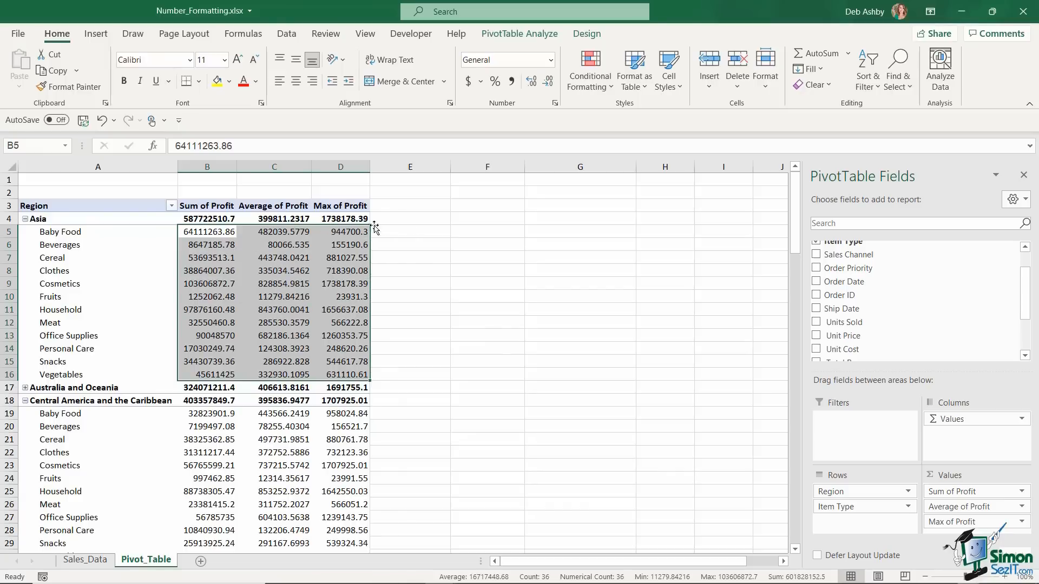
{"action": "left_click", "coordinate": [432, 231]}
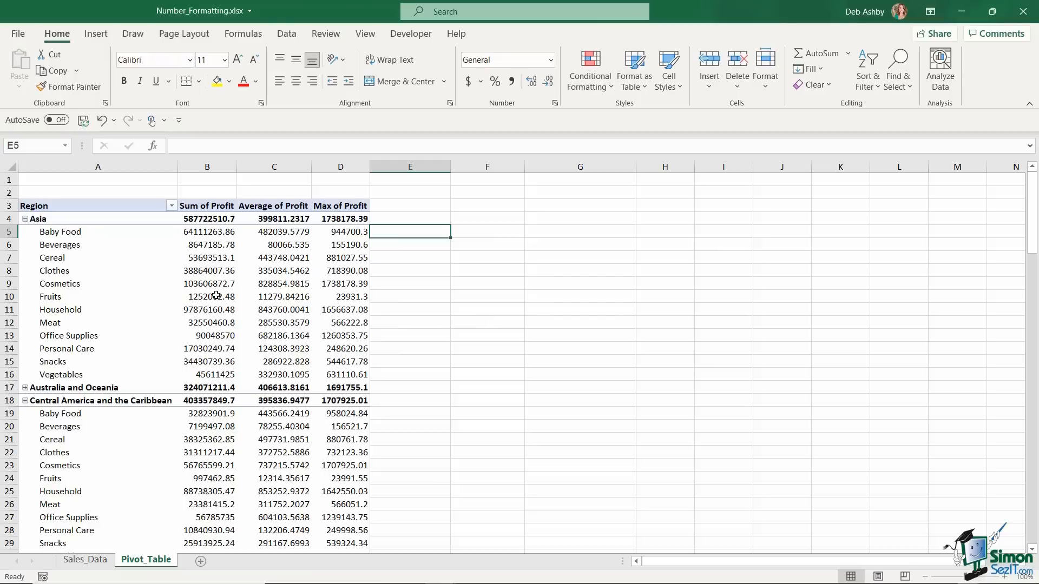
{"action": "left_click_drag", "start_coordinate": [190, 232], "coordinate": [349, 232]}
{"action": "left_click", "coordinate": [341, 271]}
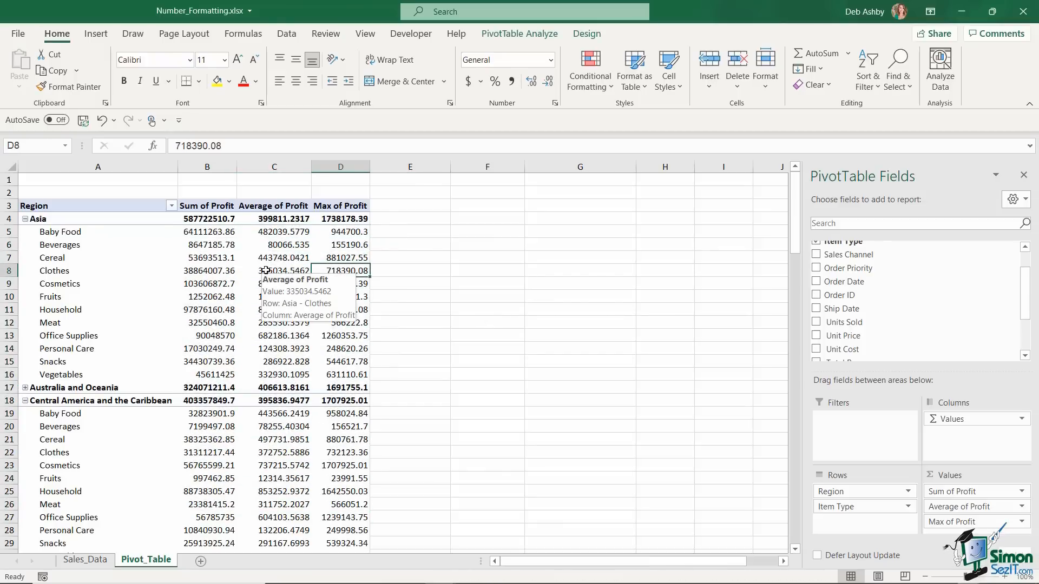
Apply the Accounting number format to the whole Sum of Profit field through its value field settings
{"action": "left_click", "coordinate": [206, 246]}
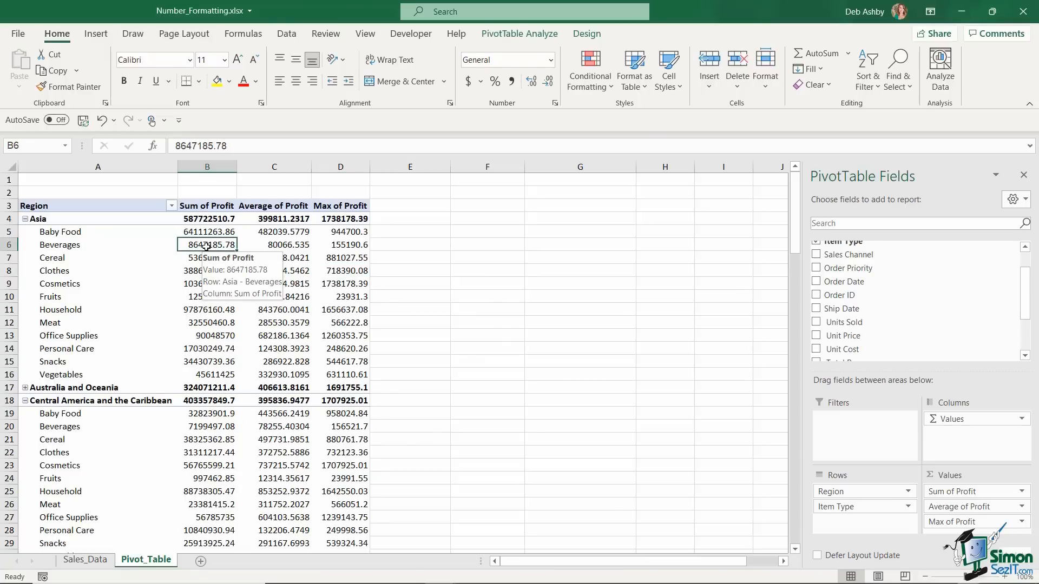
{"action": "right_click", "coordinate": [210, 247]}
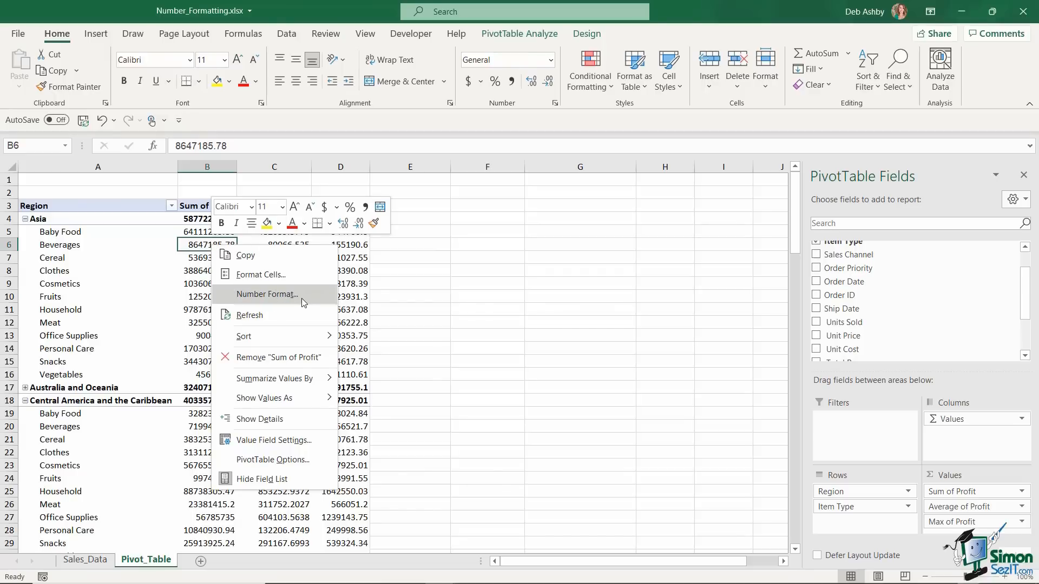
{"action": "left_click", "coordinate": [309, 443]}
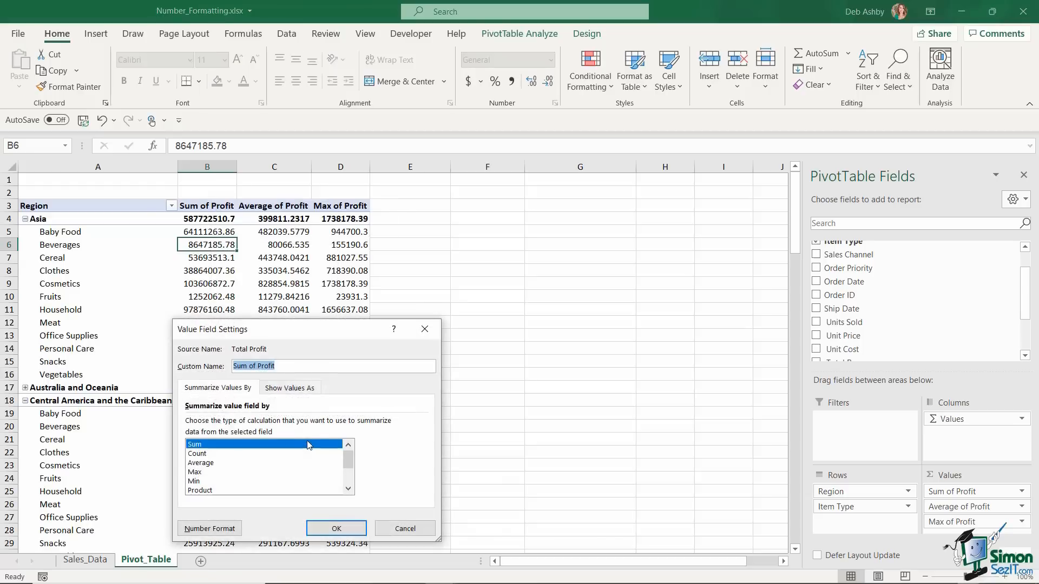
{"action": "left_click", "coordinate": [204, 532]}
{"action": "left_click_drag", "start_coordinate": [312, 252], "coordinate": [479, 148]}
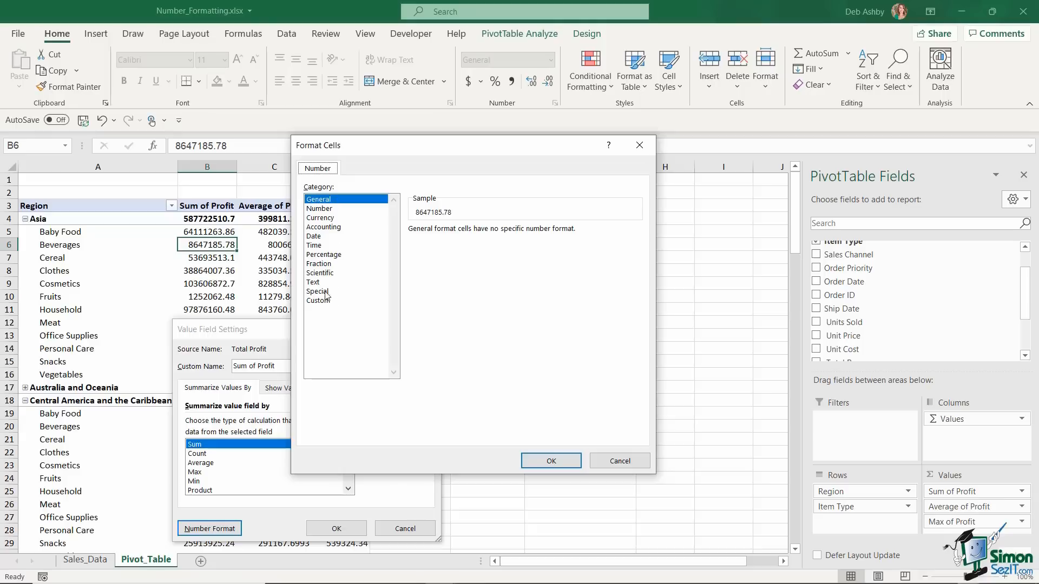
{"action": "left_click", "coordinate": [327, 228]}
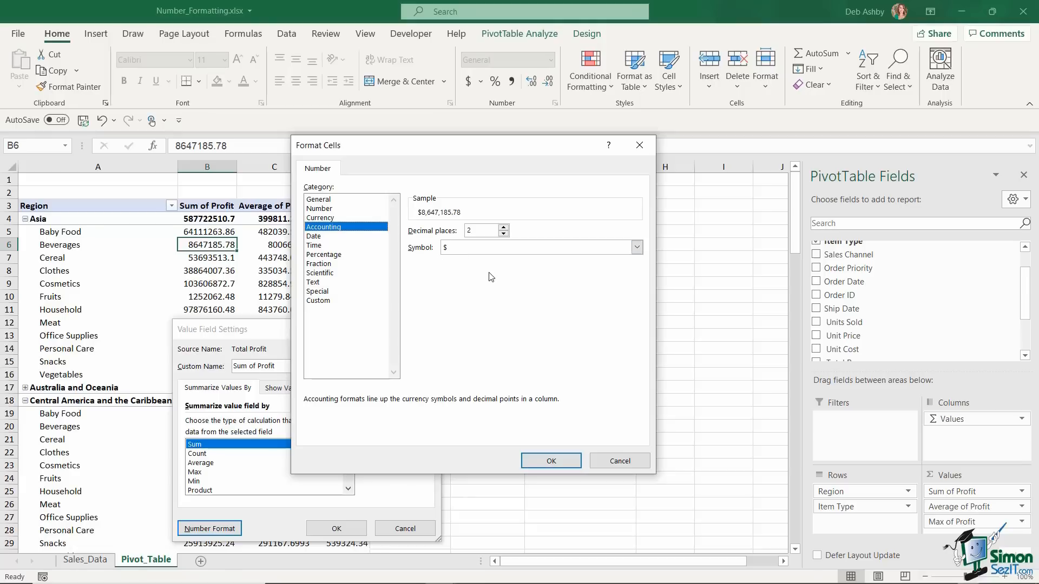
{"action": "left_click", "coordinate": [551, 461]}
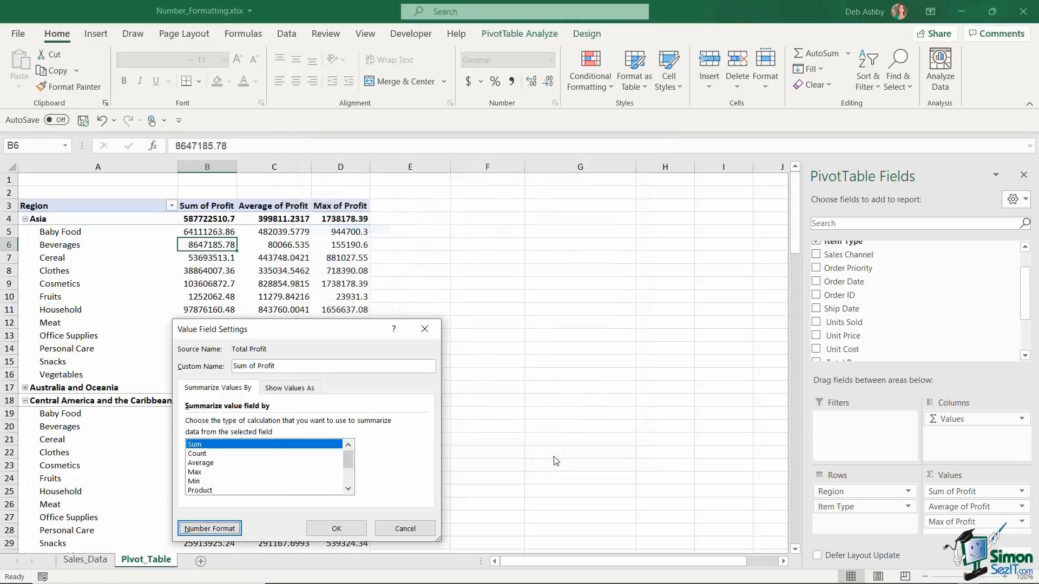
{"action": "left_click", "coordinate": [347, 524]}
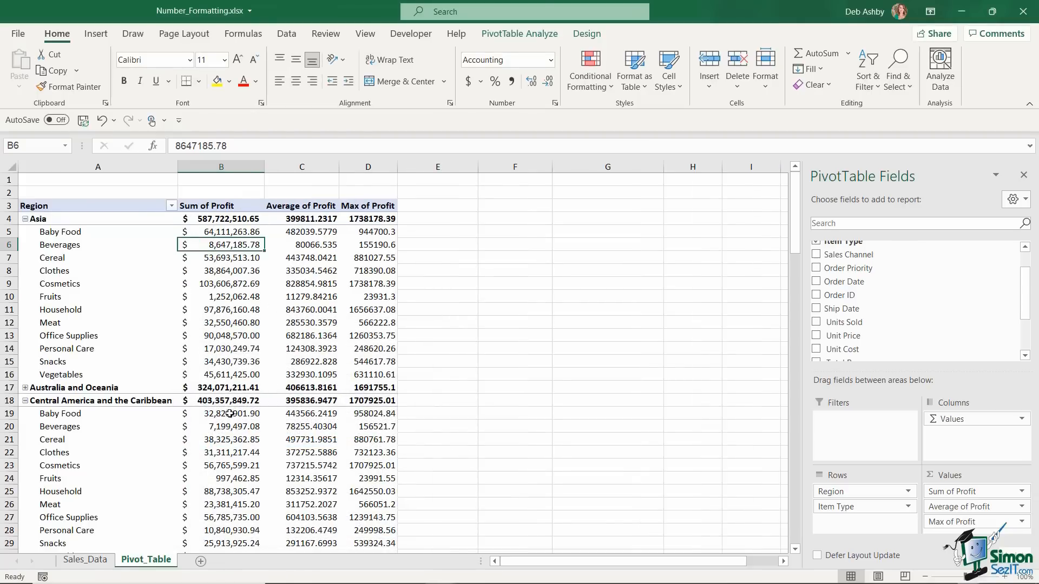
Check the Sum of Profit formatting down the regions and apply the Accounting number format to the Average of Profit field
{"action": "scroll", "coordinate": [227, 411], "scroll_direction": "down", "scroll_amount": 6}
{"action": "scroll", "coordinate": [227, 406], "scroll_direction": "down", "scroll_amount": 2}
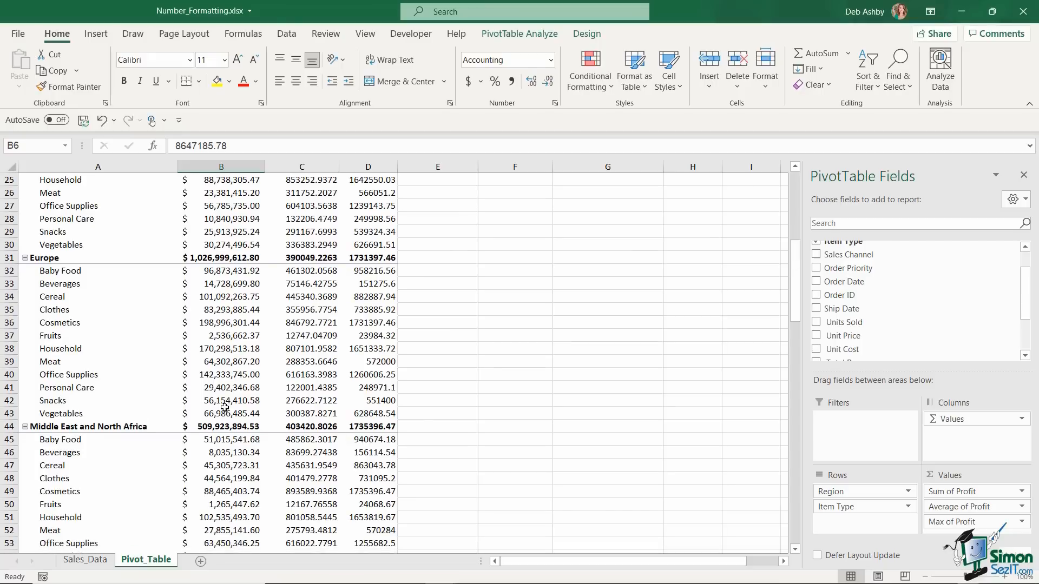
{"action": "scroll", "coordinate": [227, 407], "scroll_direction": "up", "scroll_amount": 8}
{"action": "left_click", "coordinate": [368, 335]}
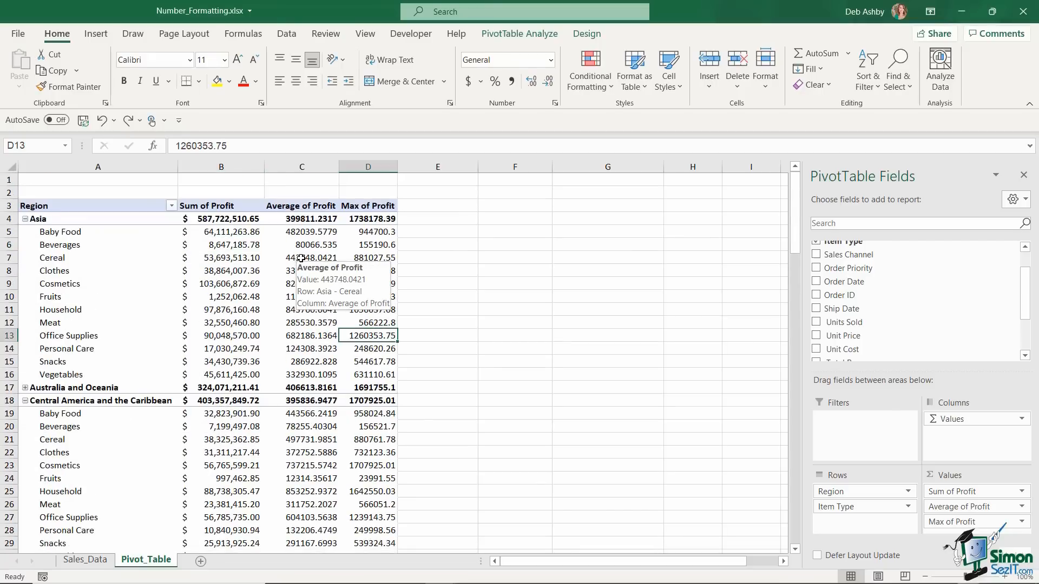
{"action": "left_click", "coordinate": [297, 258]}
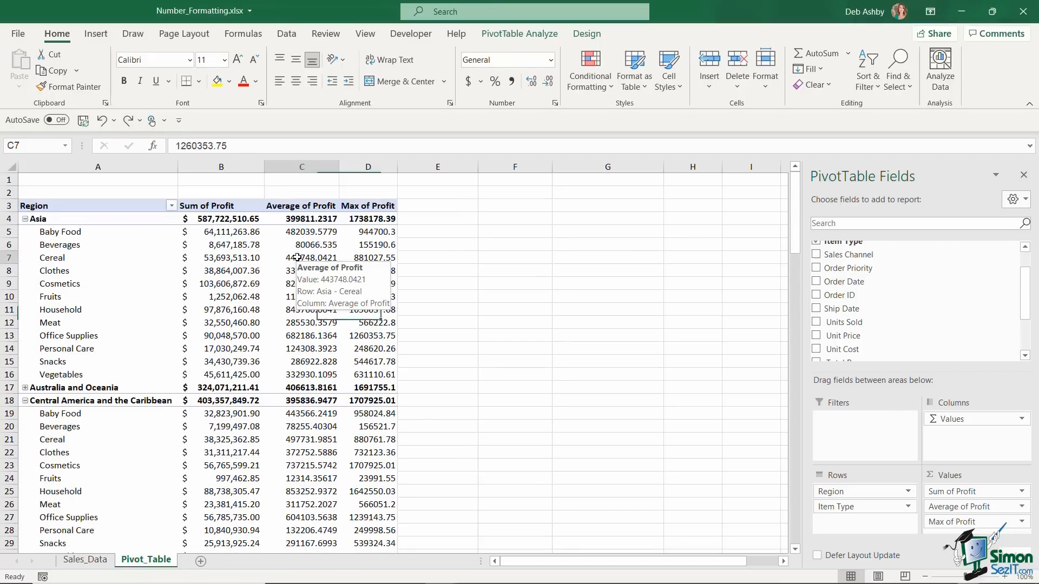
{"action": "right_click", "coordinate": [297, 258]}
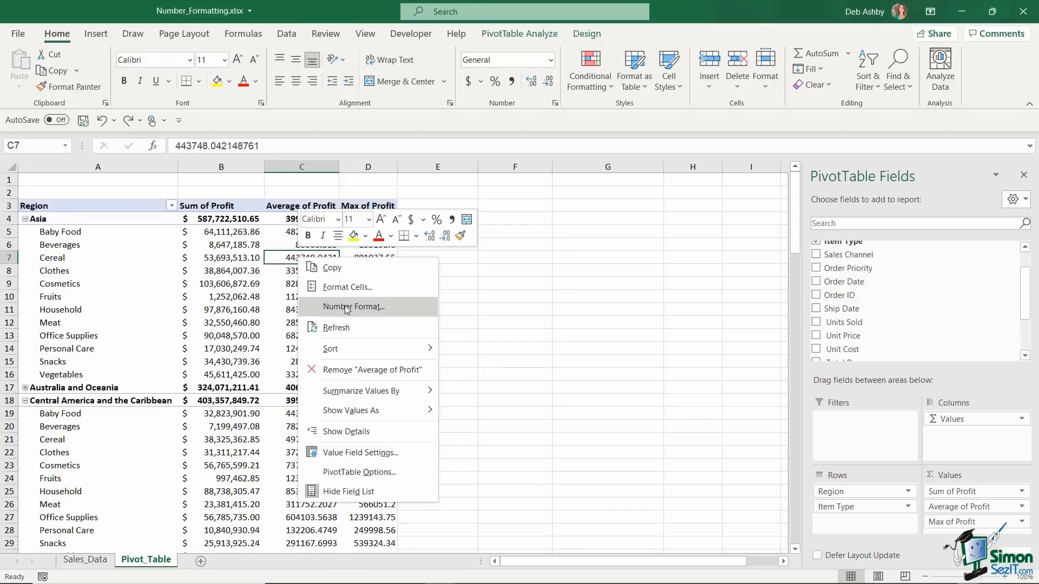
{"action": "left_click", "coordinate": [353, 306]}
{"action": "left_click", "coordinate": [199, 219]}
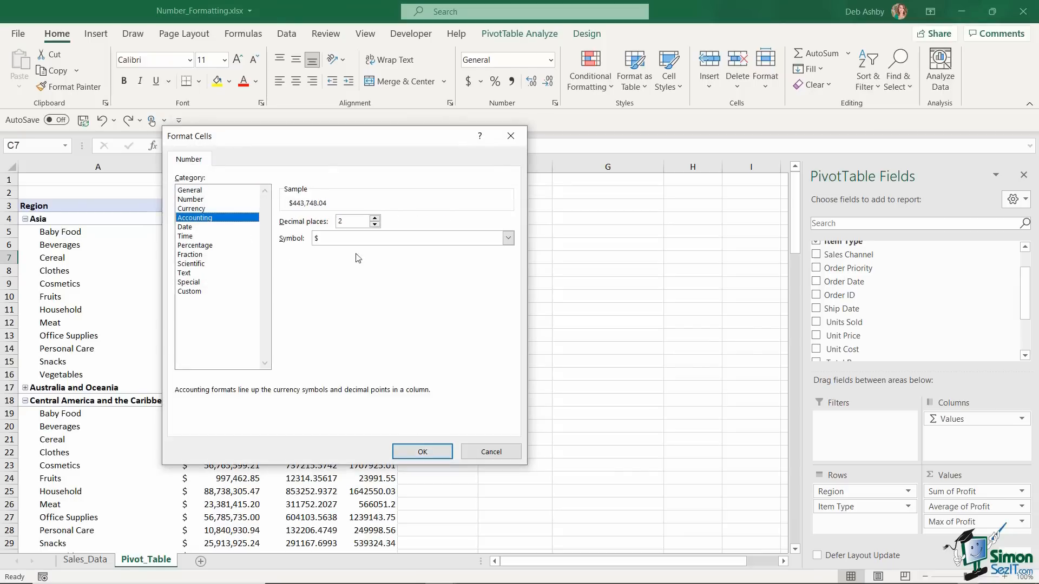
{"action": "left_click", "coordinate": [425, 452]}
Apply the Accounting number format with the $ symbol and 2 decimal places to the whole Max of Profit field
{"action": "left_click", "coordinate": [363, 245]}
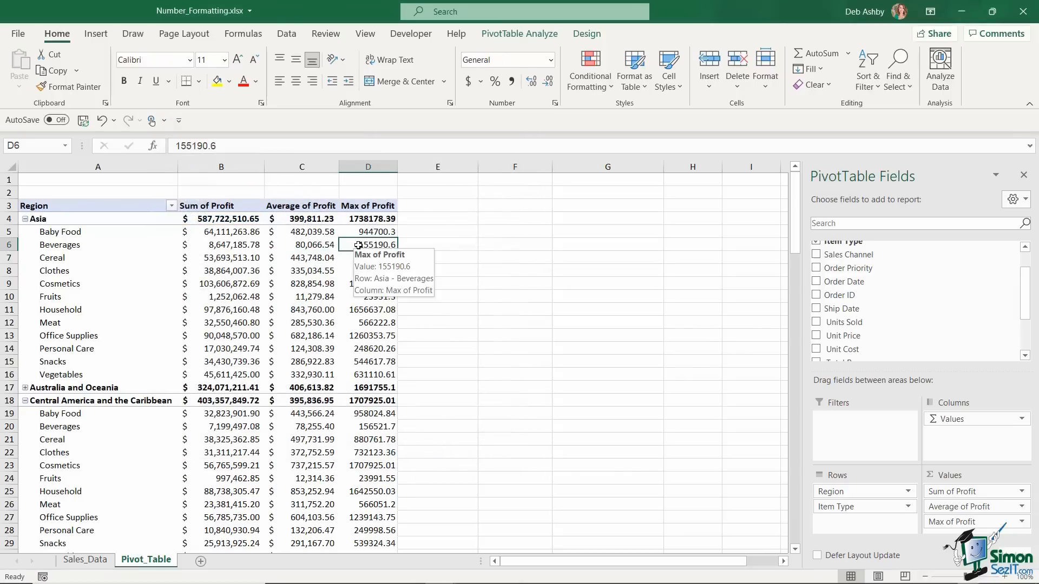
{"action": "right_click", "coordinate": [361, 245]}
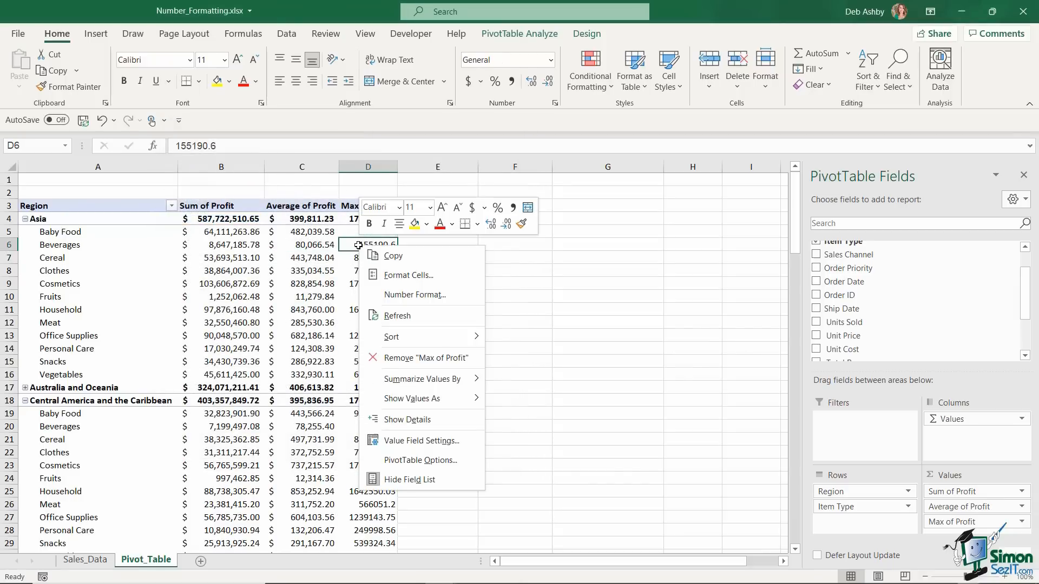
{"action": "left_click", "coordinate": [421, 441]}
{"action": "left_click", "coordinate": [317, 530]}
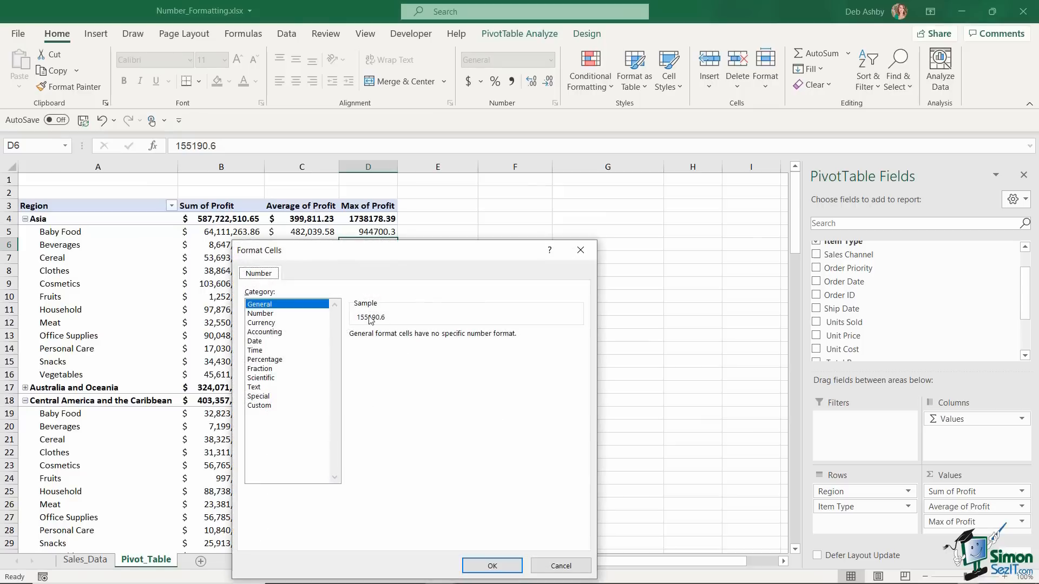
{"action": "left_click", "coordinate": [271, 331]}
{"action": "left_click", "coordinate": [492, 565]}
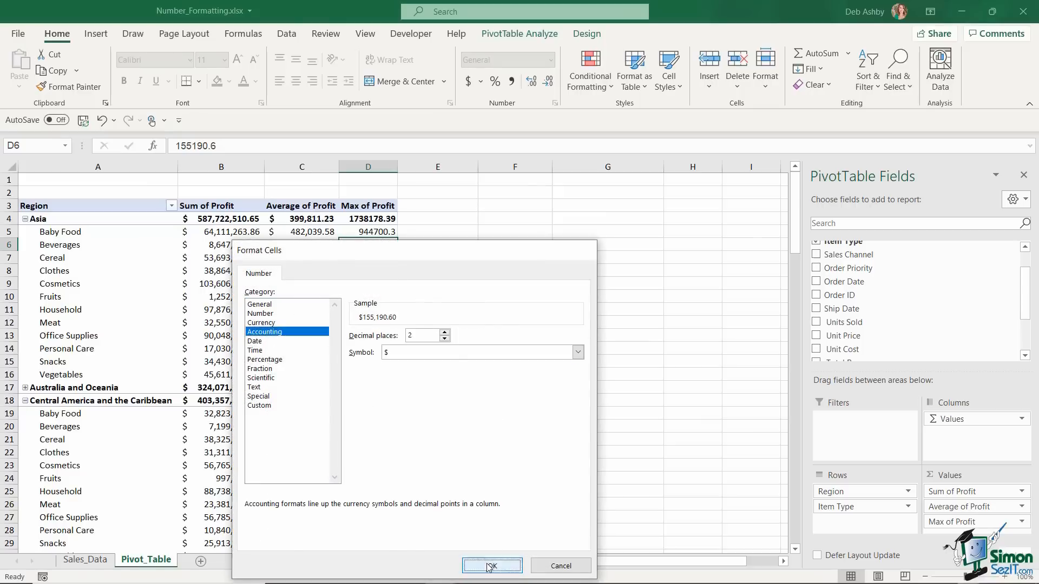
{"action": "left_click", "coordinate": [442, 528]}
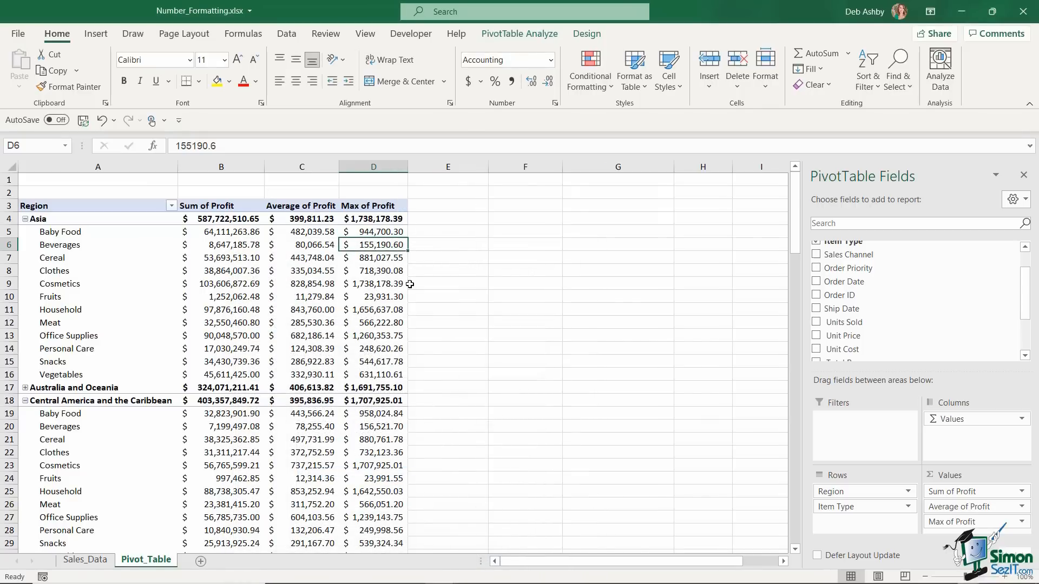
Examine the custom number format code behind the Sum of Profit field's Accounting format
{"action": "right_click", "coordinate": [229, 244]}
{"action": "left_click", "coordinate": [344, 297]}
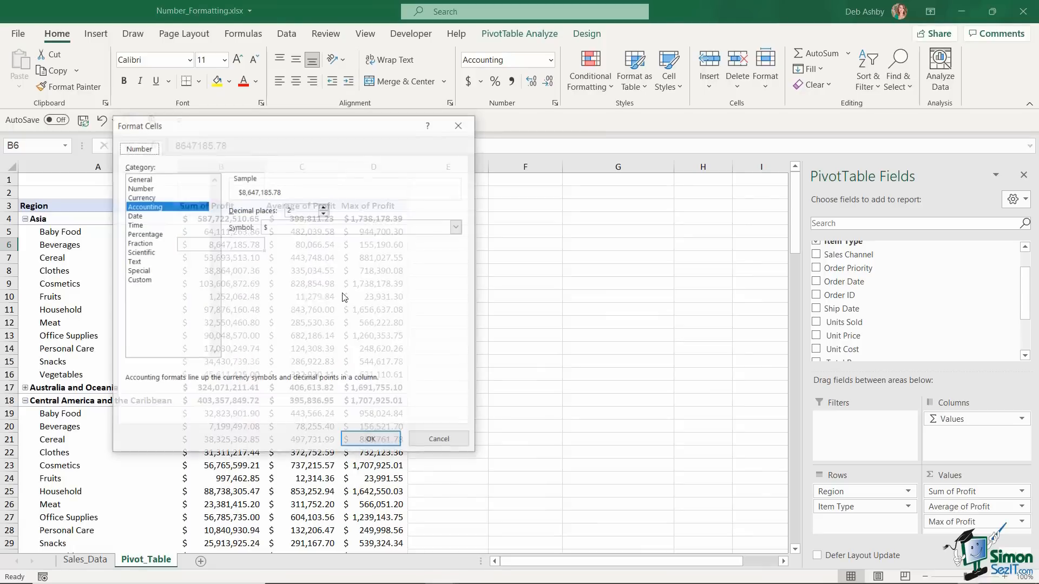
{"action": "left_click_drag", "start_coordinate": [310, 125], "coordinate": [614, 101]}
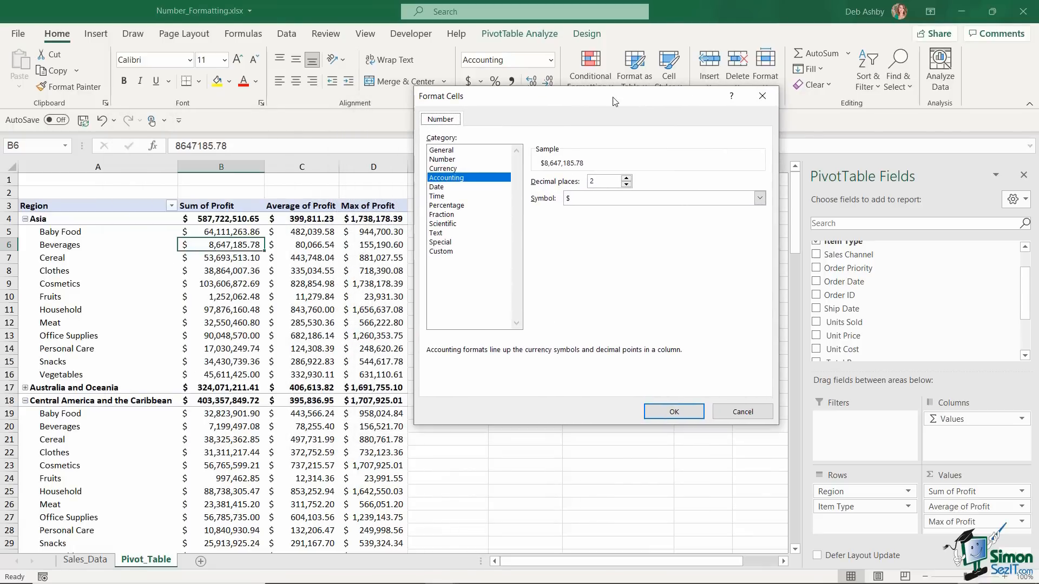
{"action": "left_click", "coordinate": [440, 252]}
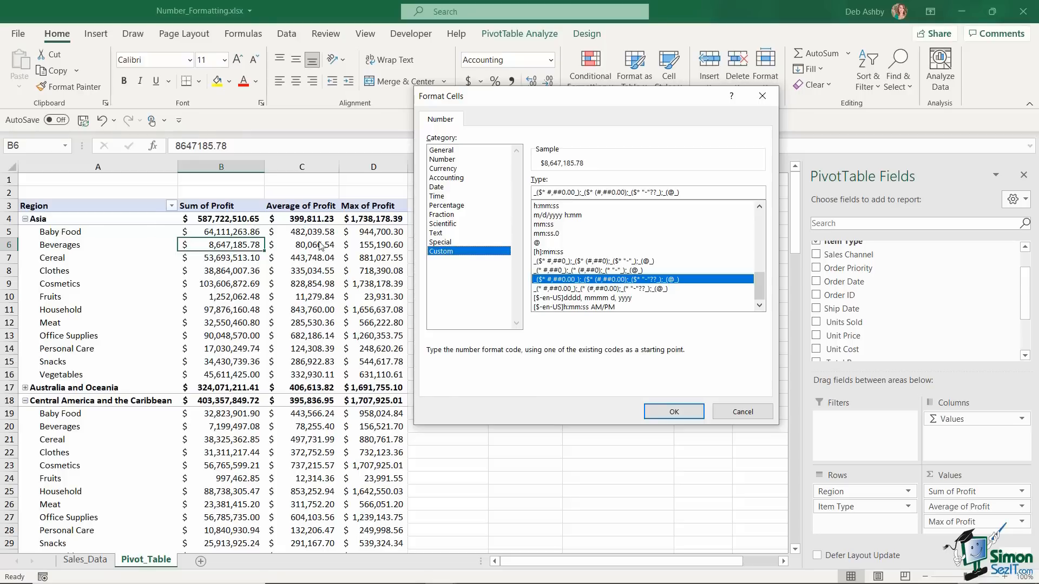
{"action": "double_click", "coordinate": [545, 282]}
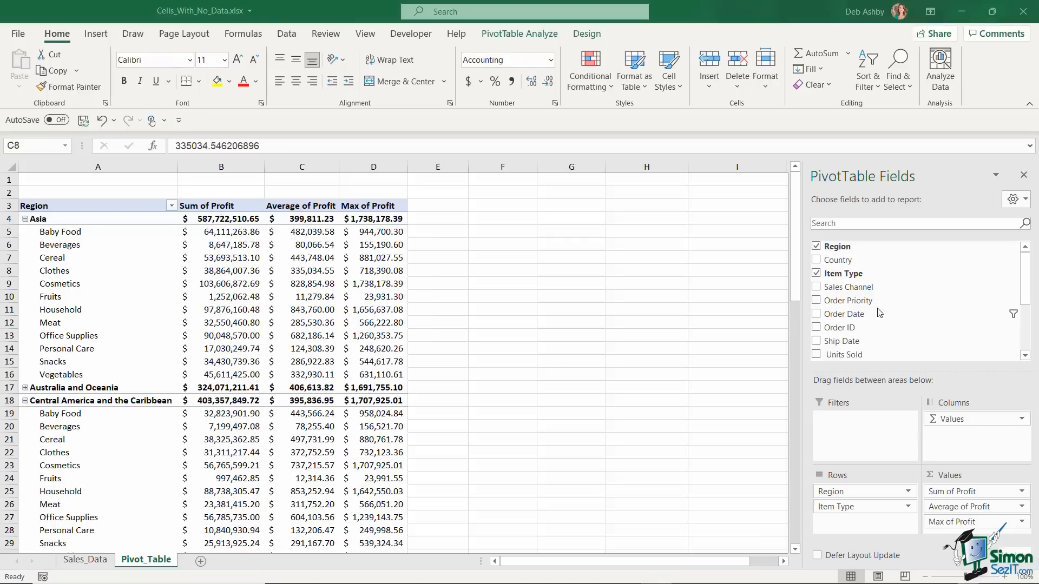
Add Country as a report filter and remove Average of Profit and Max of Profit from the PivotTable values
{"action": "left_click_drag", "start_coordinate": [837, 262], "coordinate": [857, 443]}
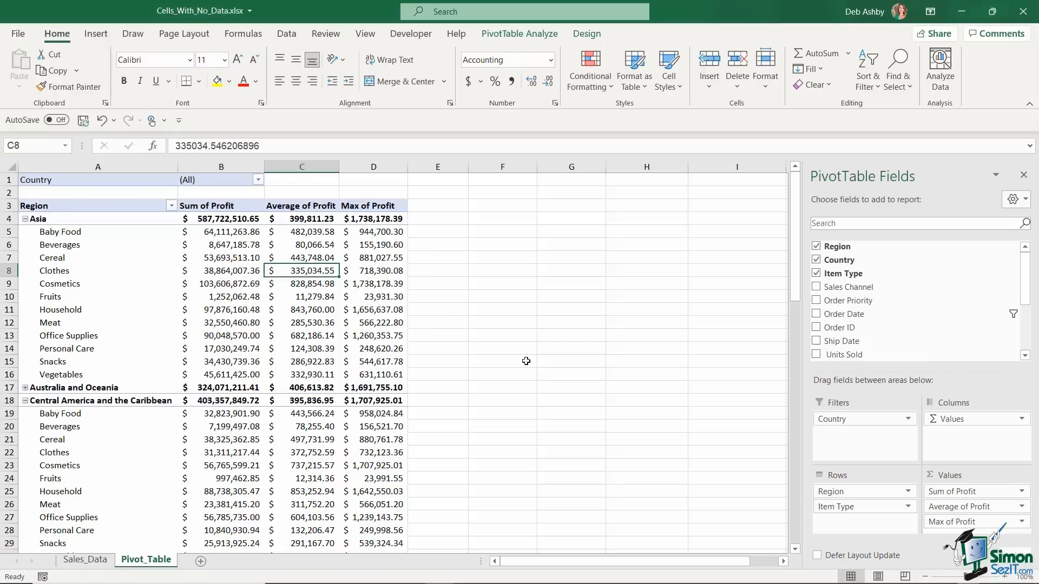
{"action": "left_click_drag", "start_coordinate": [951, 511], "coordinate": [665, 473]}
{"action": "left_click_drag", "start_coordinate": [952, 507], "coordinate": [721, 493]}
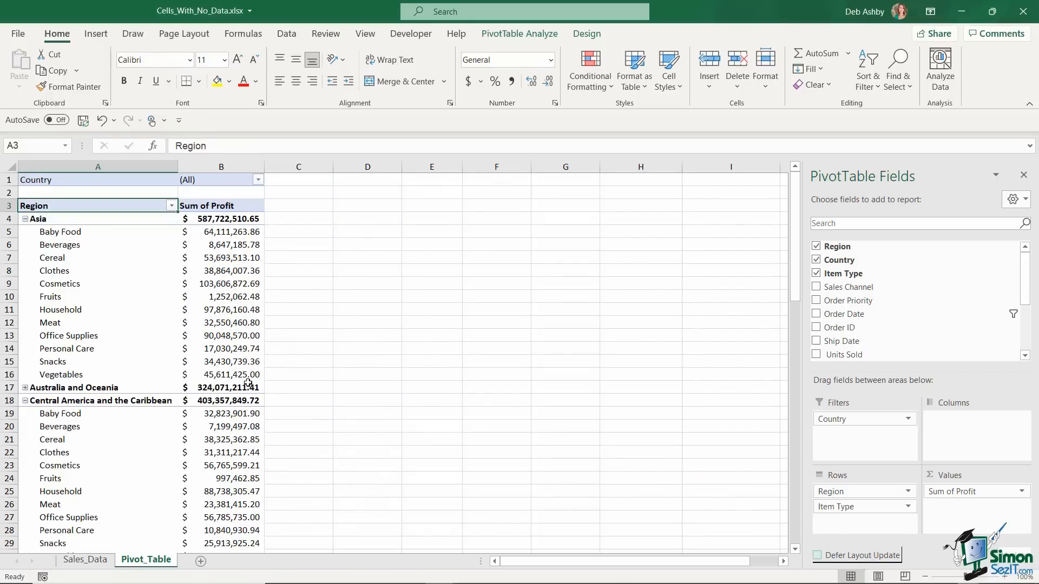
Filter the PivotTable's Country field to Albania only
{"action": "mouse_move", "coordinate": [226, 280]}
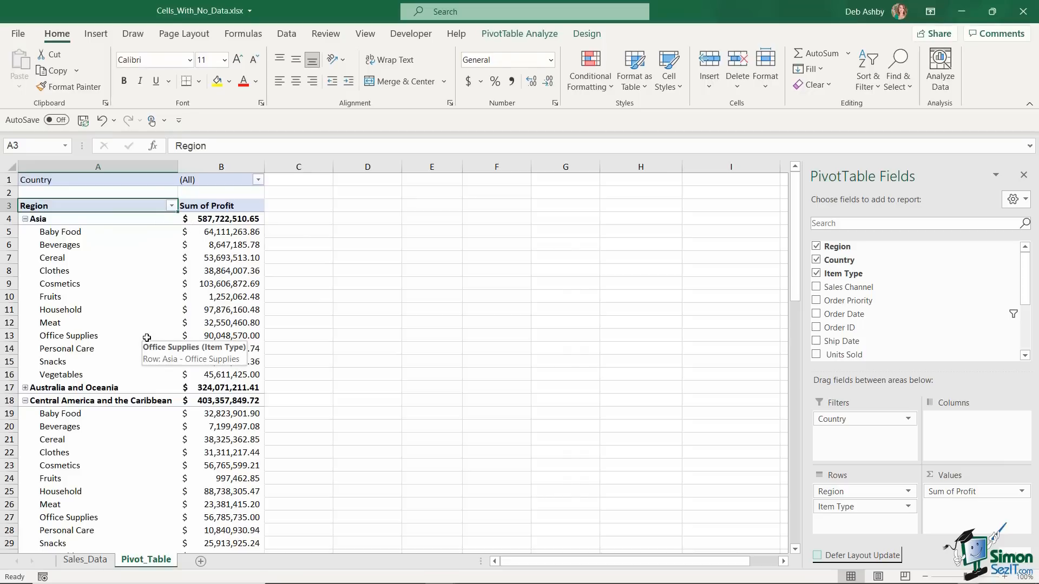
{"action": "left_click", "coordinate": [258, 181]}
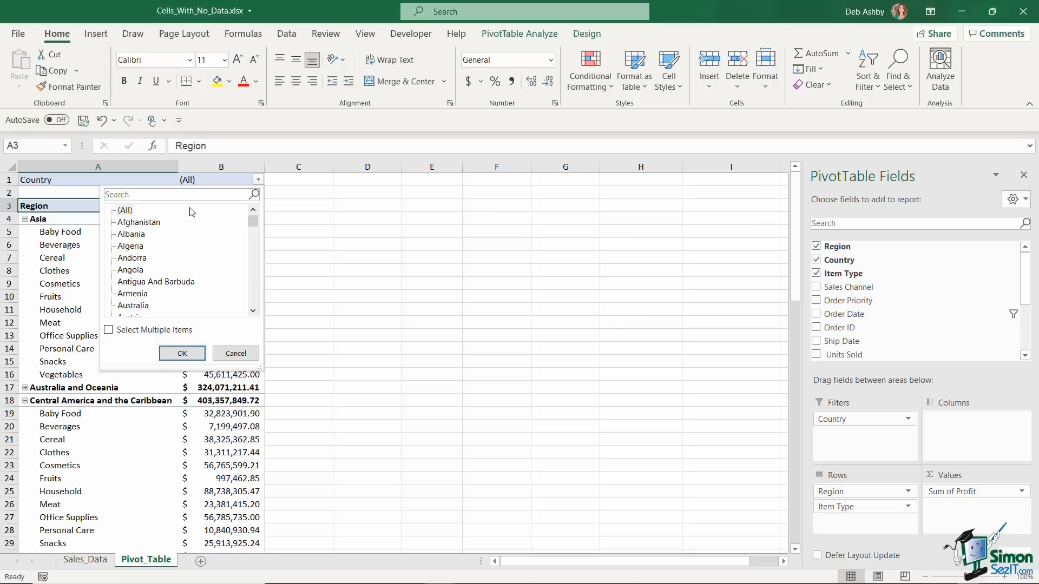
{"action": "left_click", "coordinate": [135, 234]}
{"action": "left_click", "coordinate": [182, 354]}
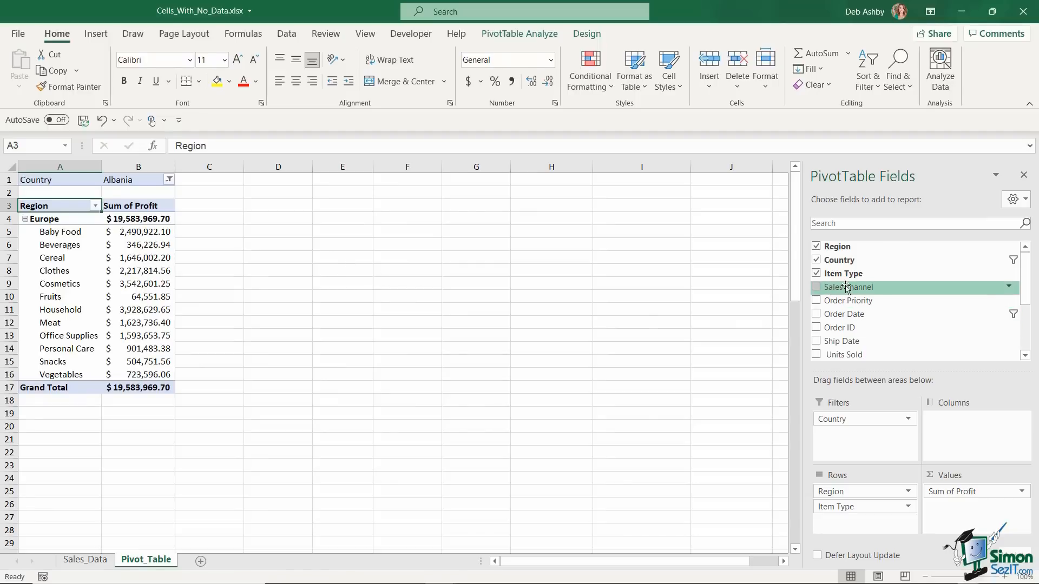
Add Sales Channel as the PivotTable's column field and check the Offline and Online headings
{"action": "left_click_drag", "start_coordinate": [835, 289], "coordinate": [980, 449]}
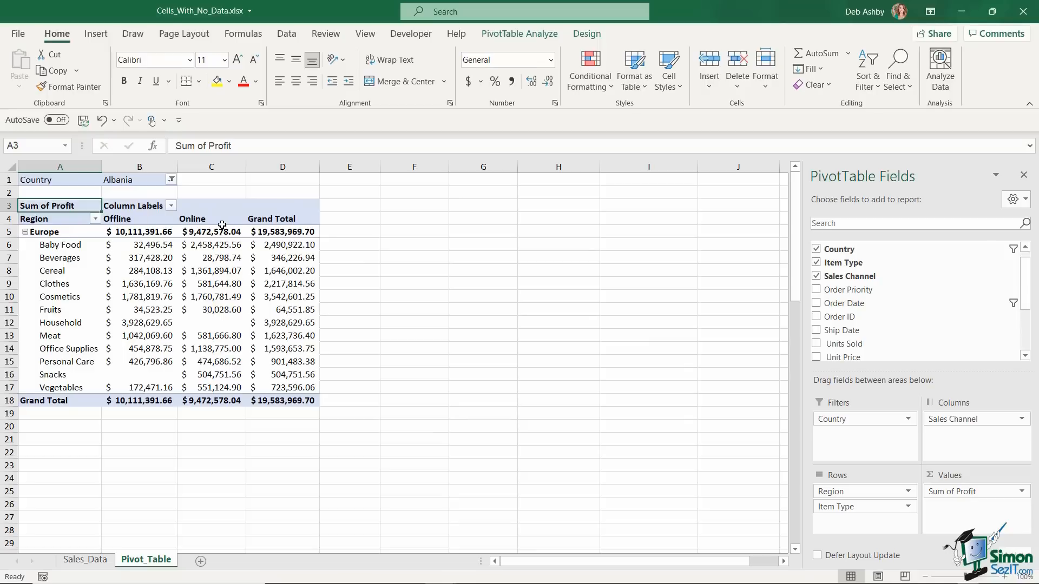
{"action": "left_click", "coordinate": [174, 223]}
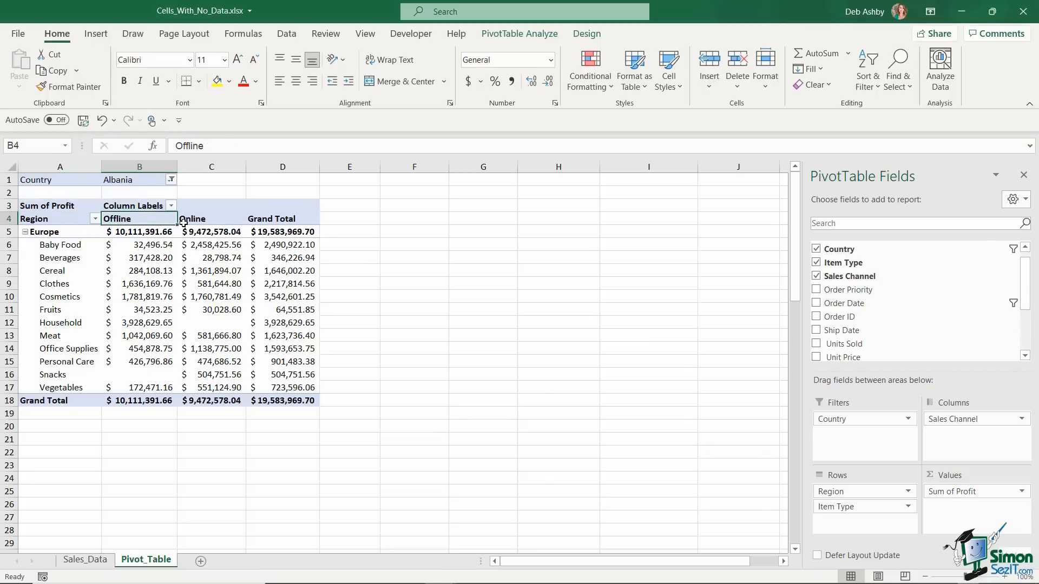
{"action": "left_click", "coordinate": [212, 219]}
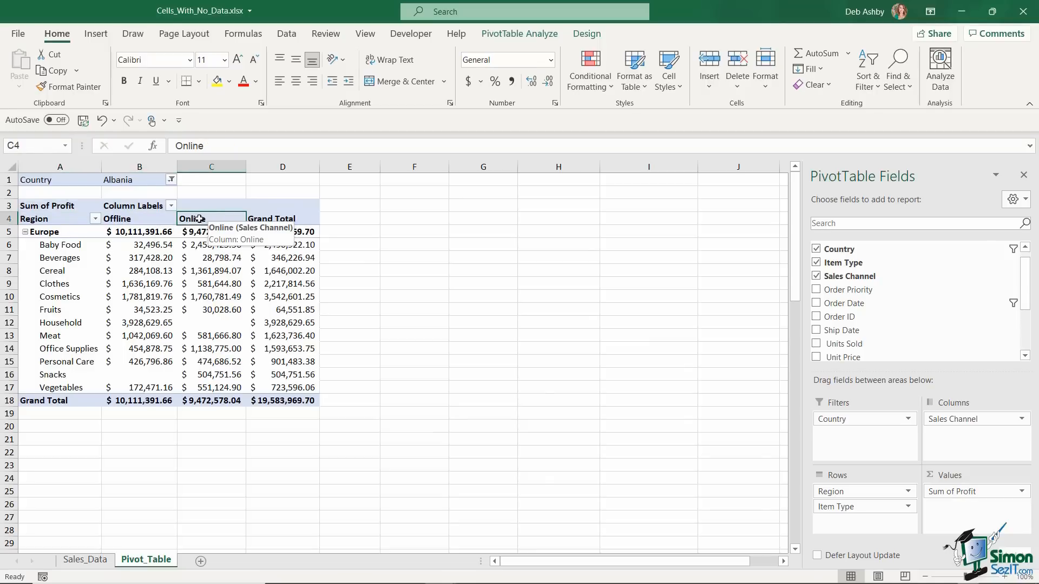
Rename the Column Labels heading in cell B3 as Sales Channel
{"action": "double_click", "coordinate": [138, 206]}
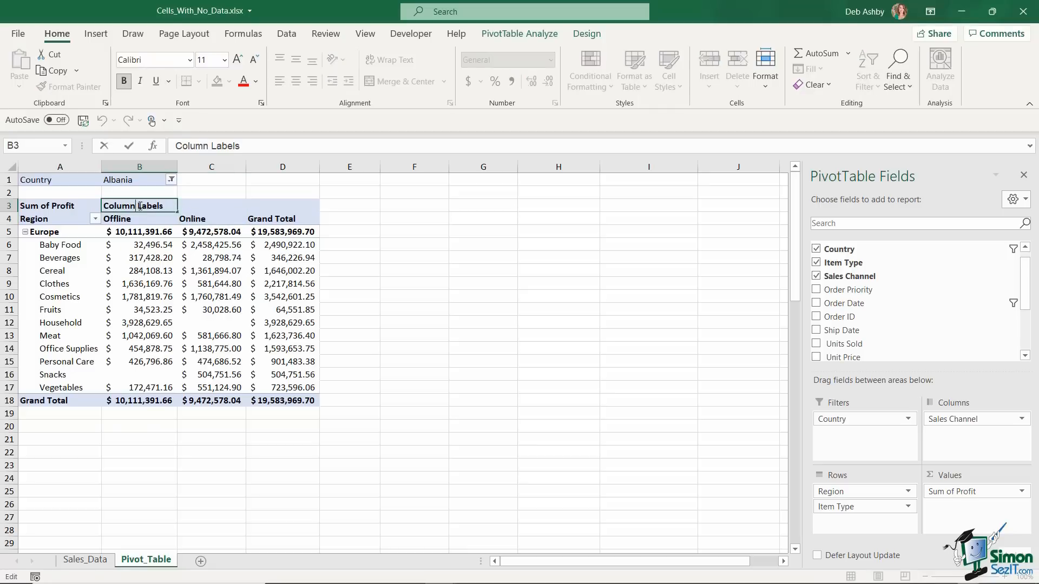
{"action": "left_click_drag", "start_coordinate": [165, 207], "coordinate": [102, 207]}
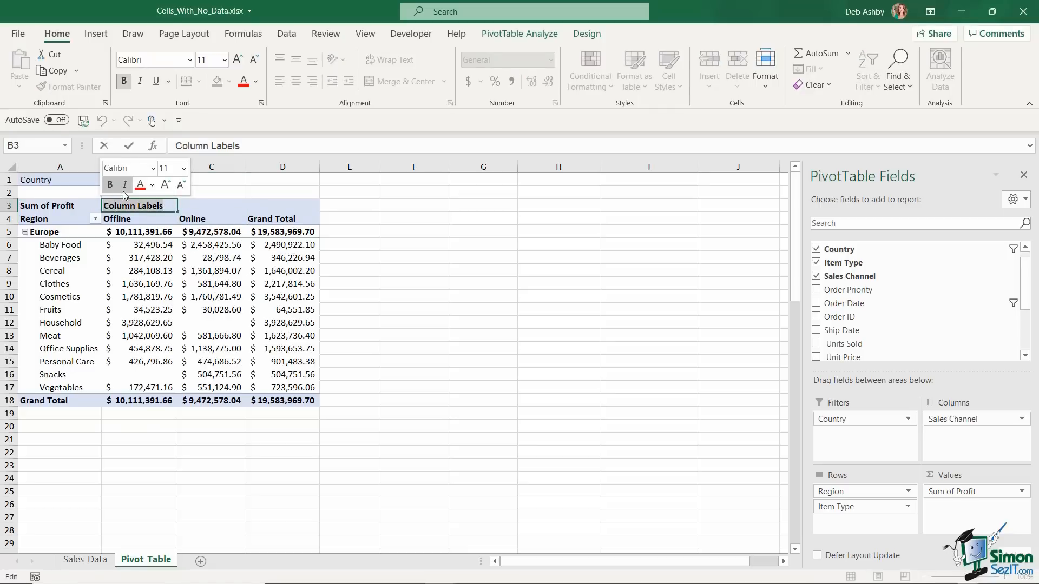
{"action": "type", "text": "Sales Chan"}
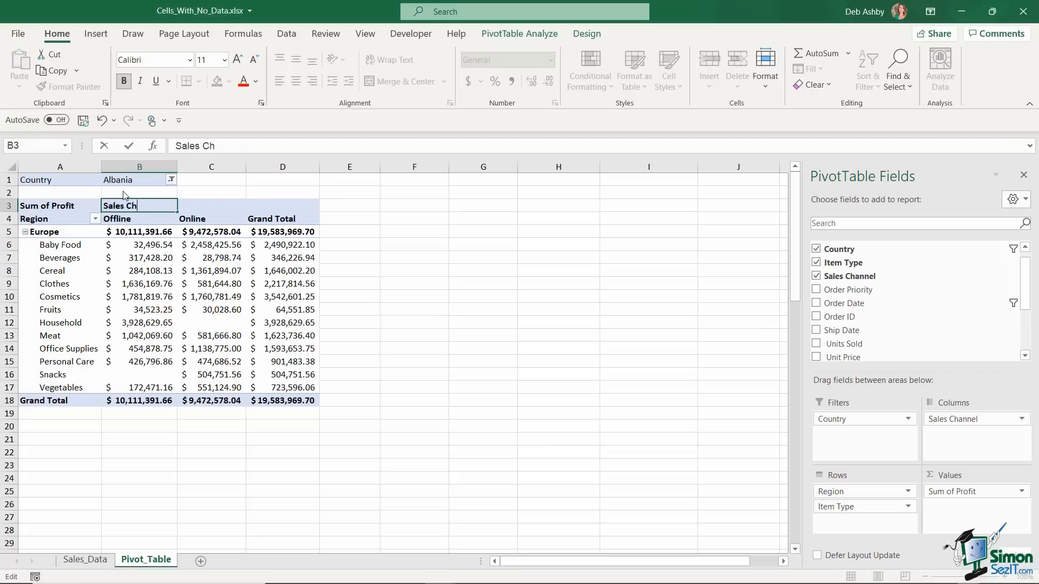
{"action": "type", "text": "nel"}
{"action": "key", "text": "Return"}
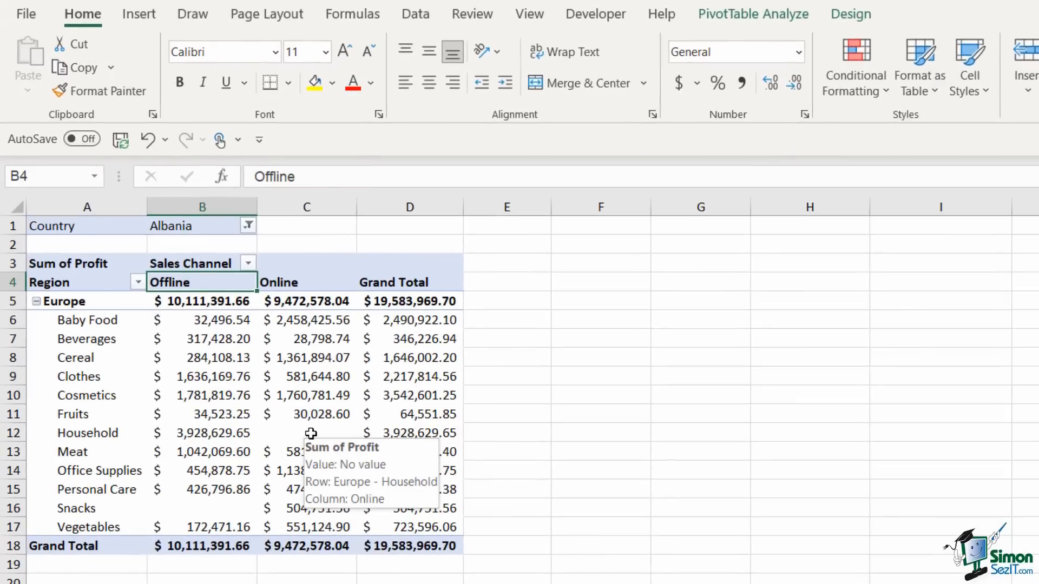
Examine the empty Sum of Profit cells for online Household sales and offline Snacks sales
{"action": "left_click", "coordinate": [223, 339]}
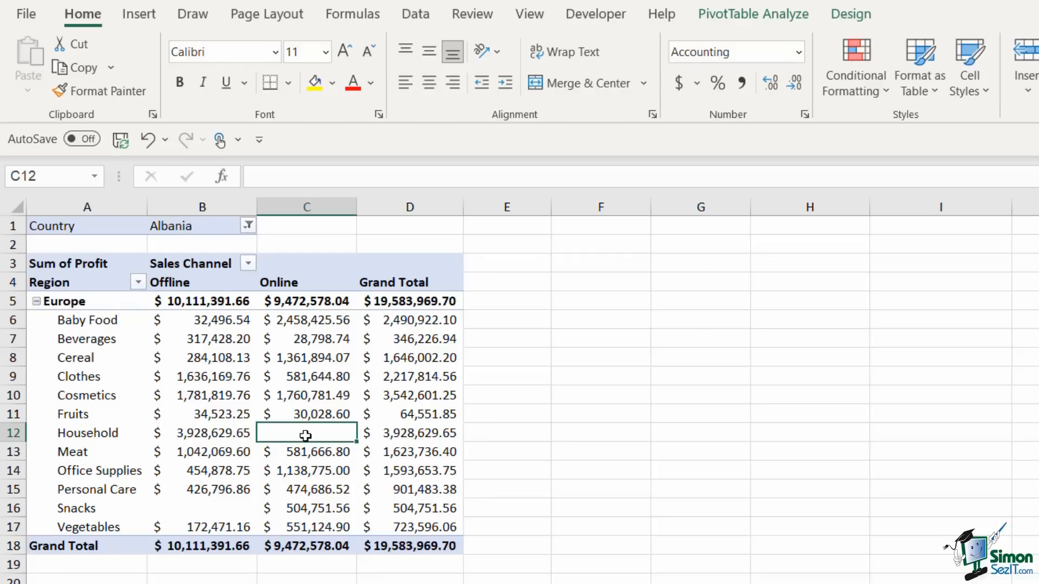
{"action": "left_click", "coordinate": [211, 507]}
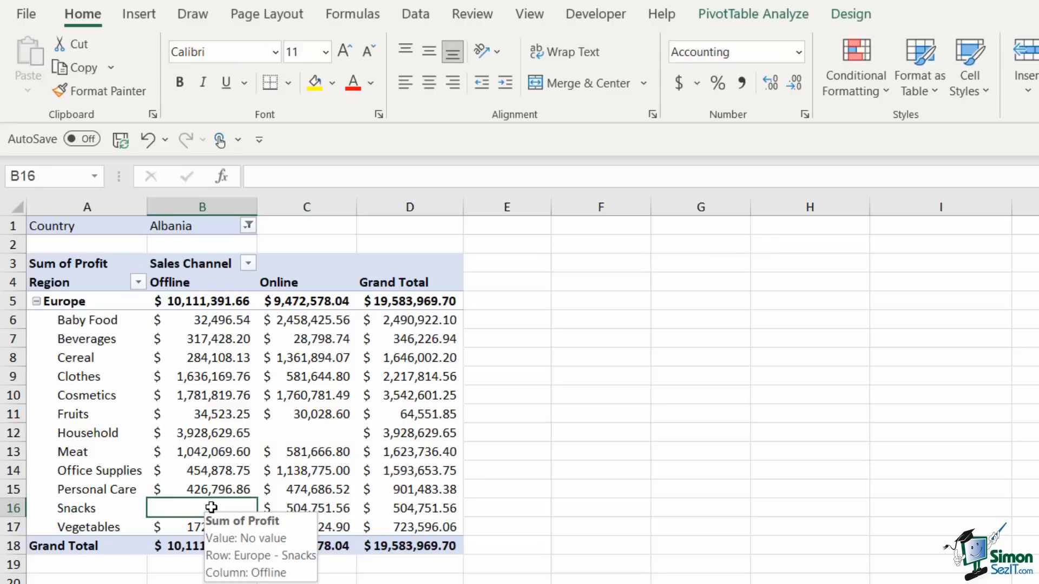
{"action": "left_click", "coordinate": [301, 431]}
{"action": "left_click", "coordinate": [220, 507]}
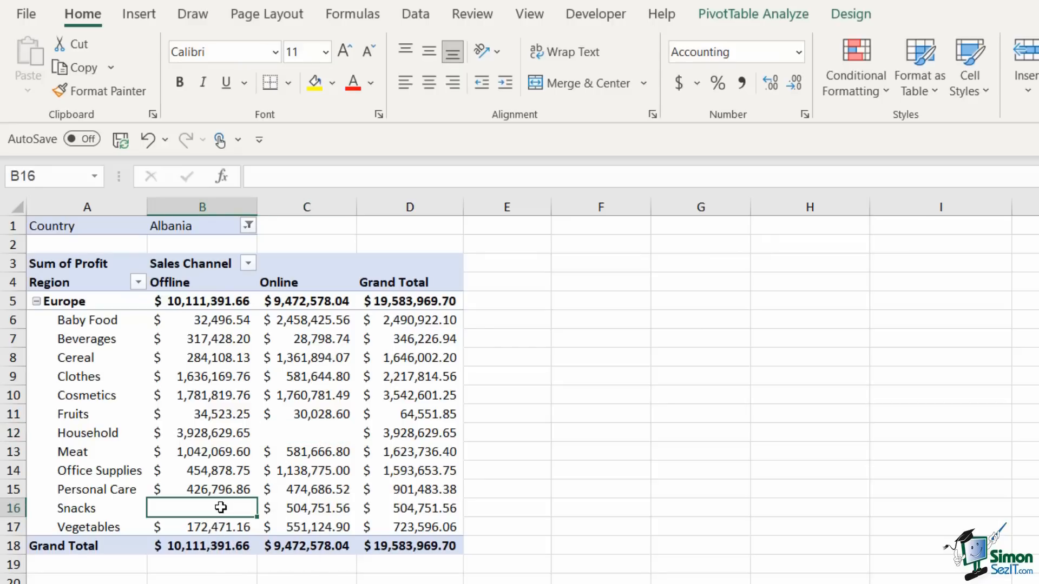
{"action": "mouse_move", "coordinate": [221, 507]}
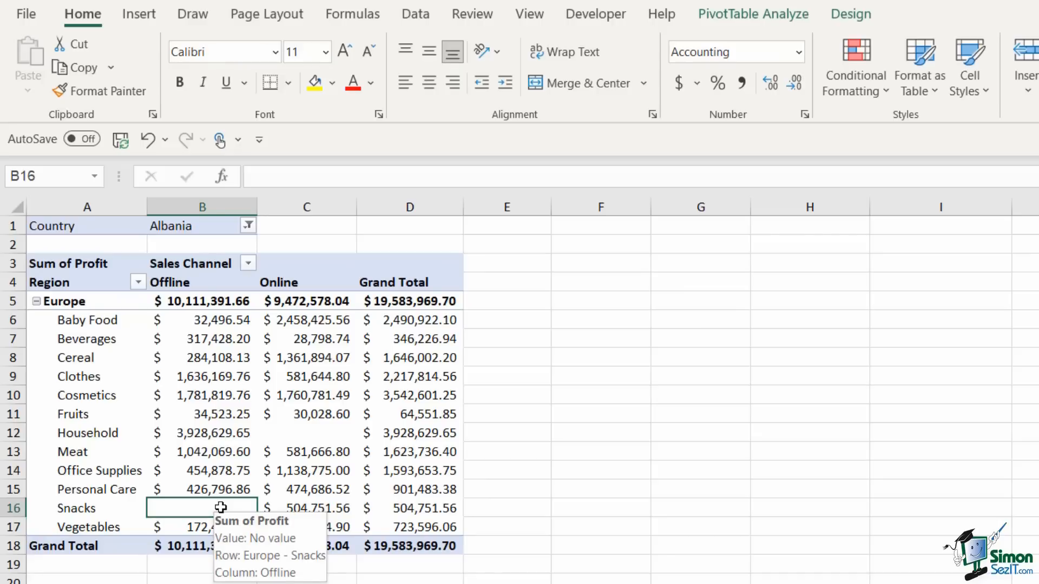
{"action": "left_click", "coordinate": [212, 369]}
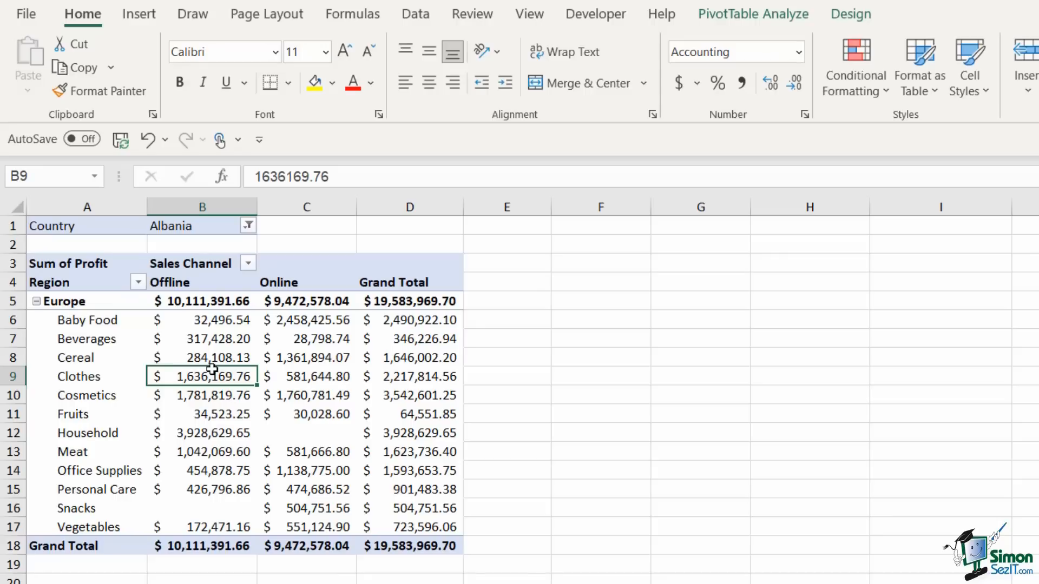
{"action": "left_click", "coordinate": [316, 430]}
{"action": "left_click", "coordinate": [204, 509]}
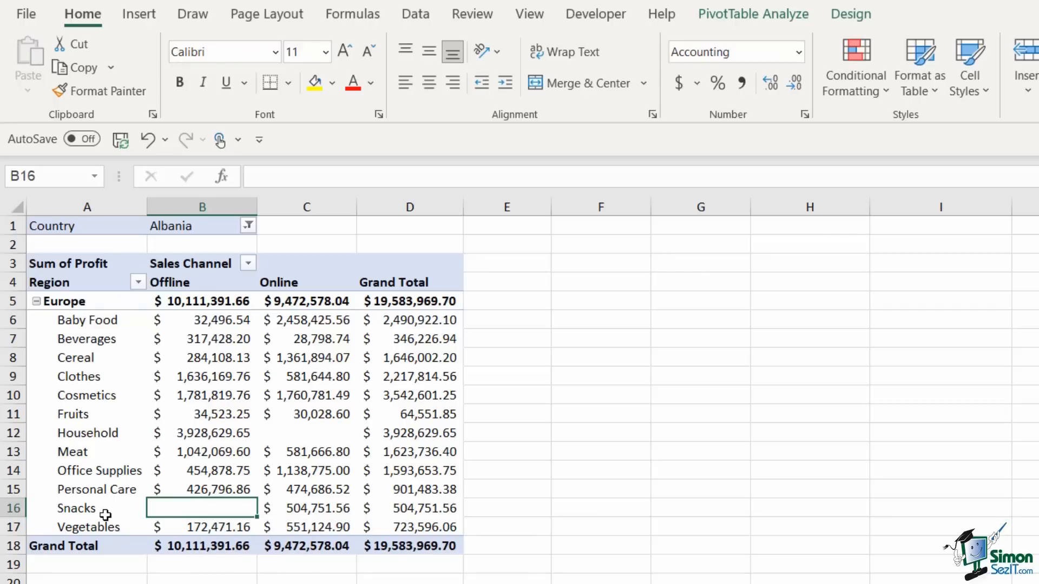
{"action": "mouse_move", "coordinate": [238, 512]}
{"action": "mouse_move", "coordinate": [313, 431]}
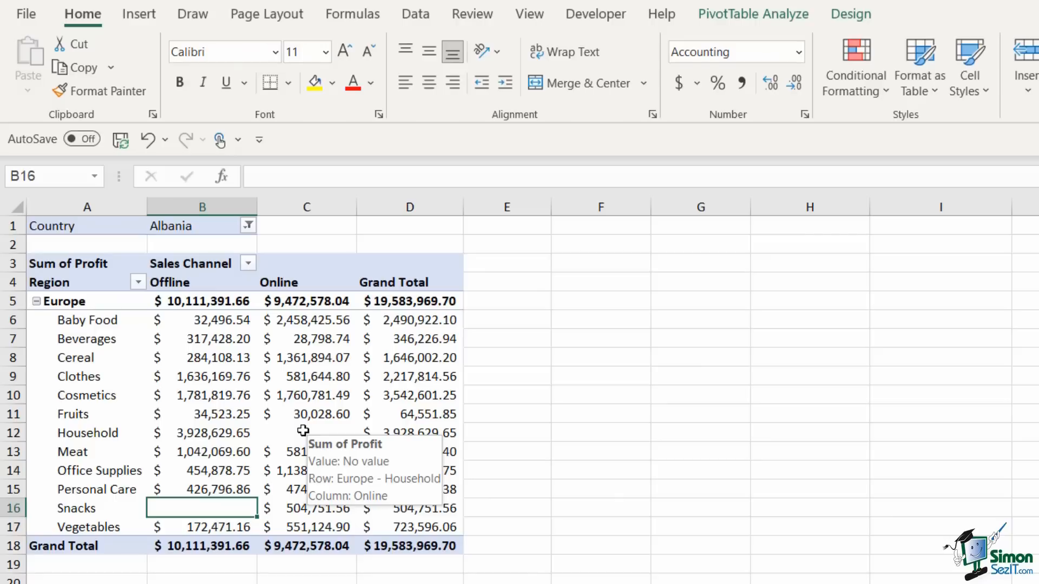
Set the PivotTable's layout and format options to show 0 for empty cells
{"action": "left_click", "coordinate": [733, 13]}
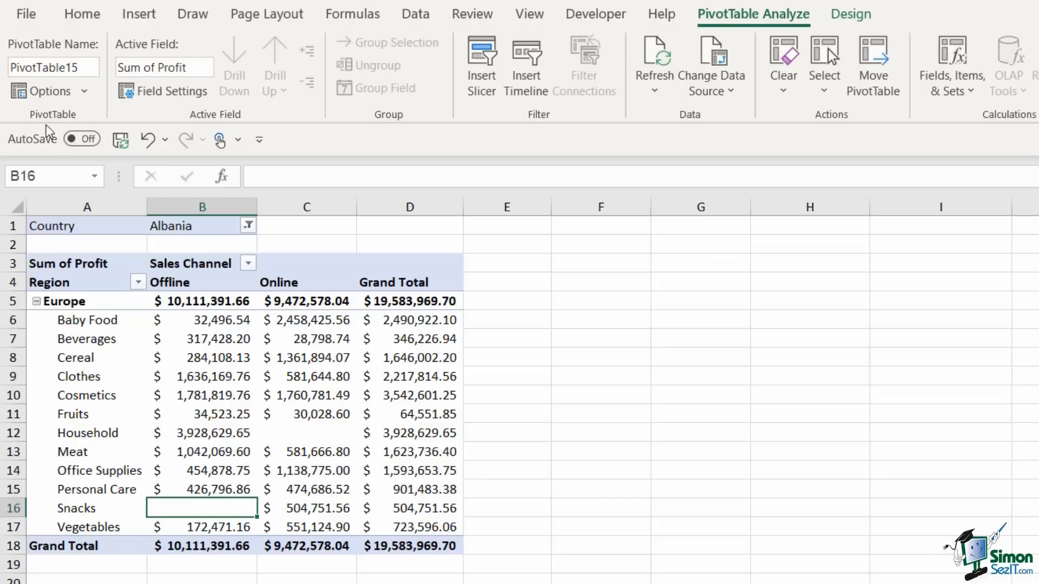
{"action": "left_click", "coordinate": [86, 93]}
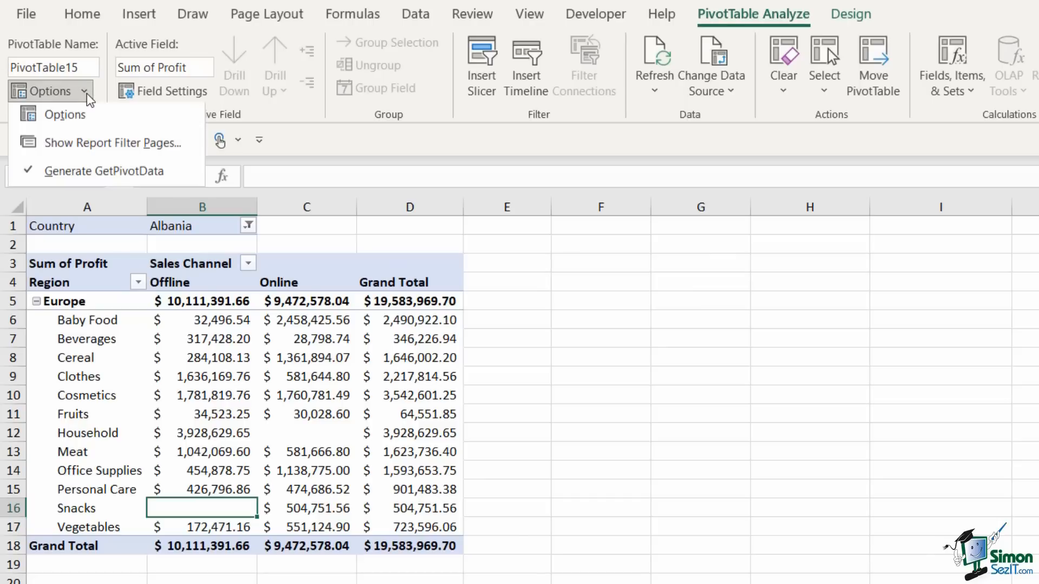
{"action": "left_click", "coordinate": [65, 118]}
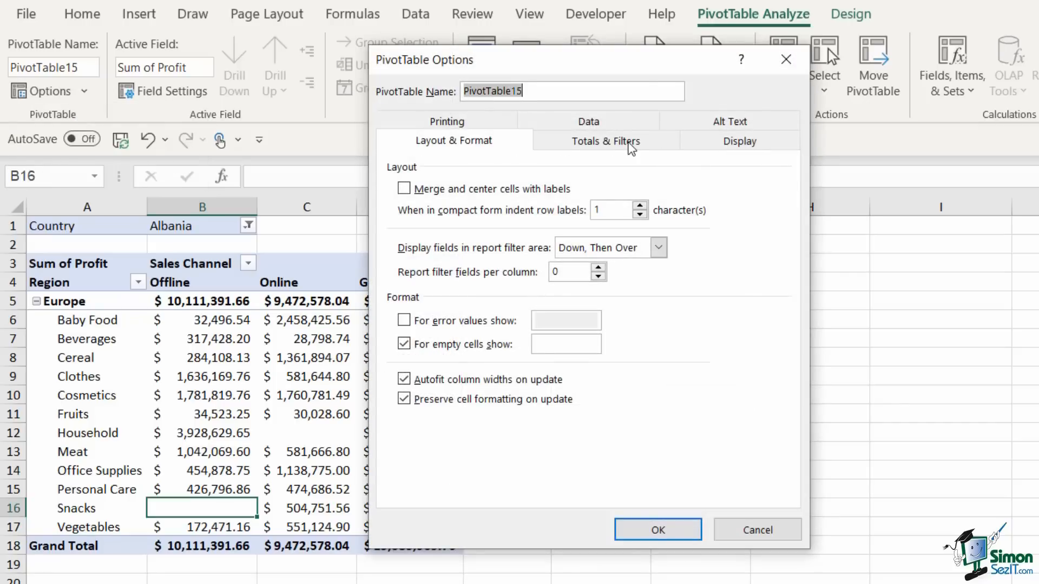
{"action": "left_click", "coordinate": [432, 147]}
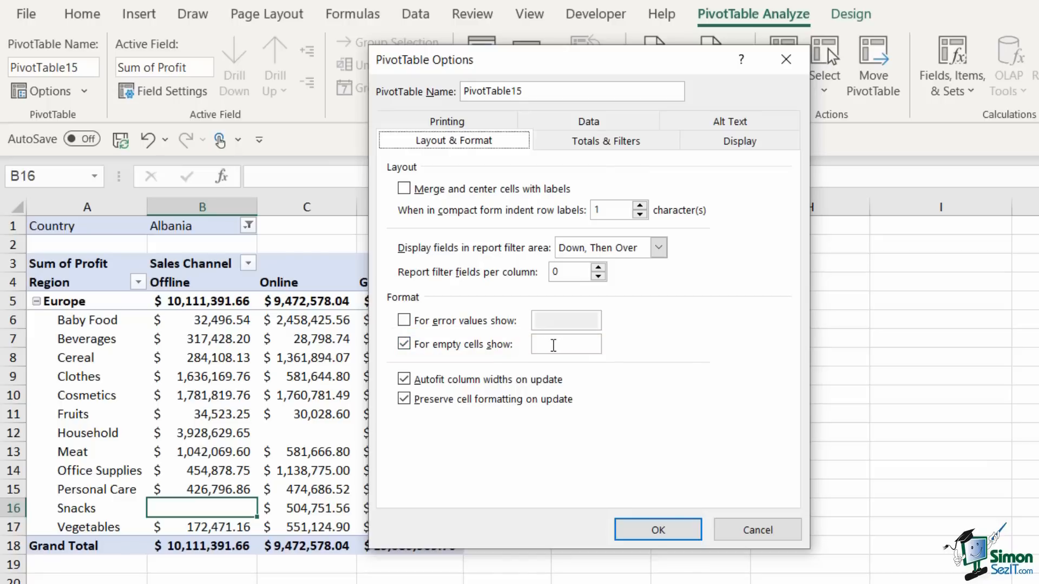
{"action": "left_click_drag", "start_coordinate": [557, 64], "coordinate": [801, 95]}
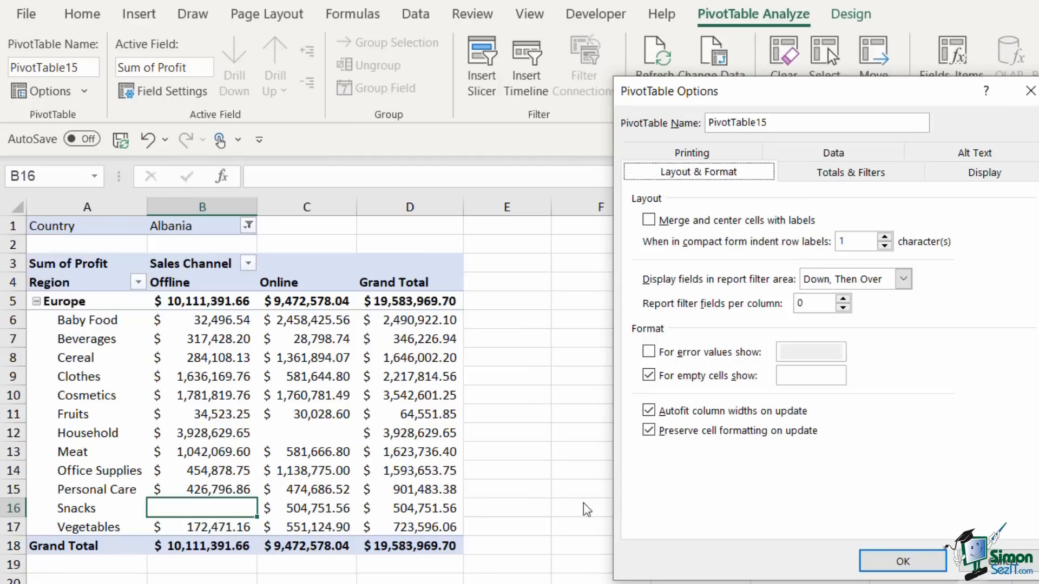
{"action": "left_click", "coordinate": [783, 376]}
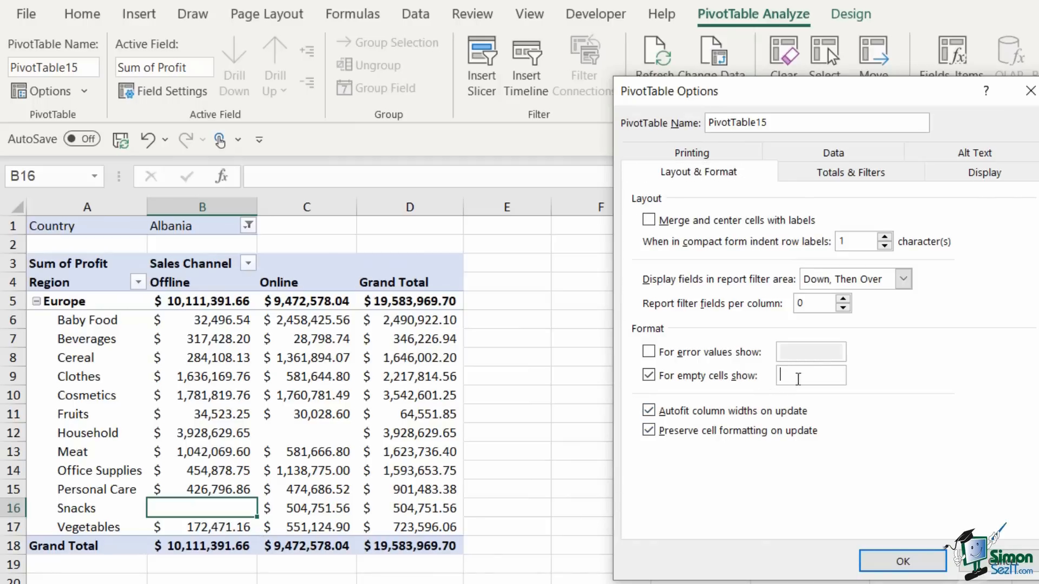
{"action": "type", "text": "0"}
{"action": "left_click", "coordinate": [915, 564]}
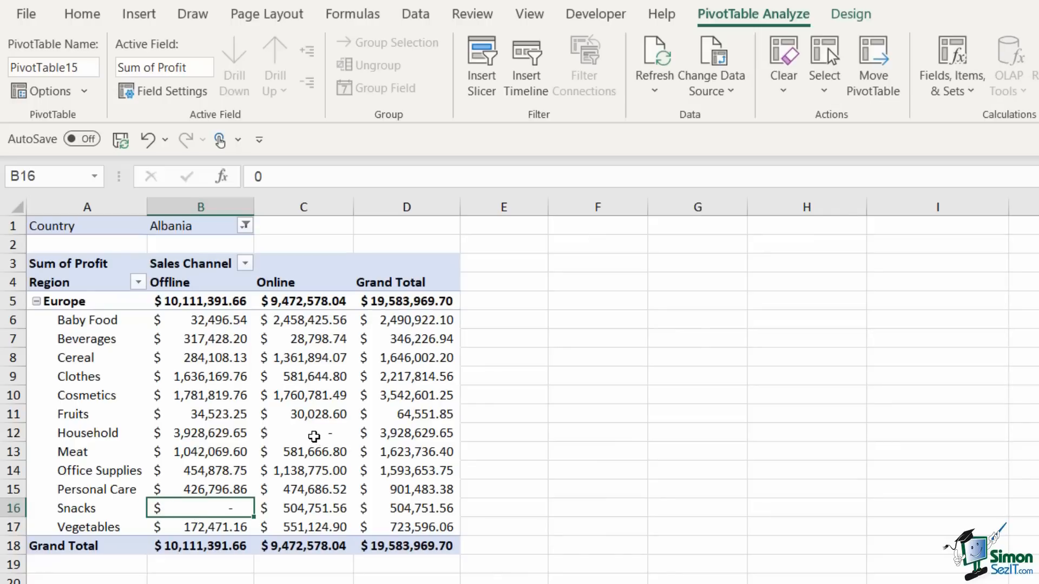
Check the underlying values of the online Household and offline Snacks cells that had no data
{"action": "left_click", "coordinate": [306, 428]}
{"action": "left_click", "coordinate": [268, 176]}
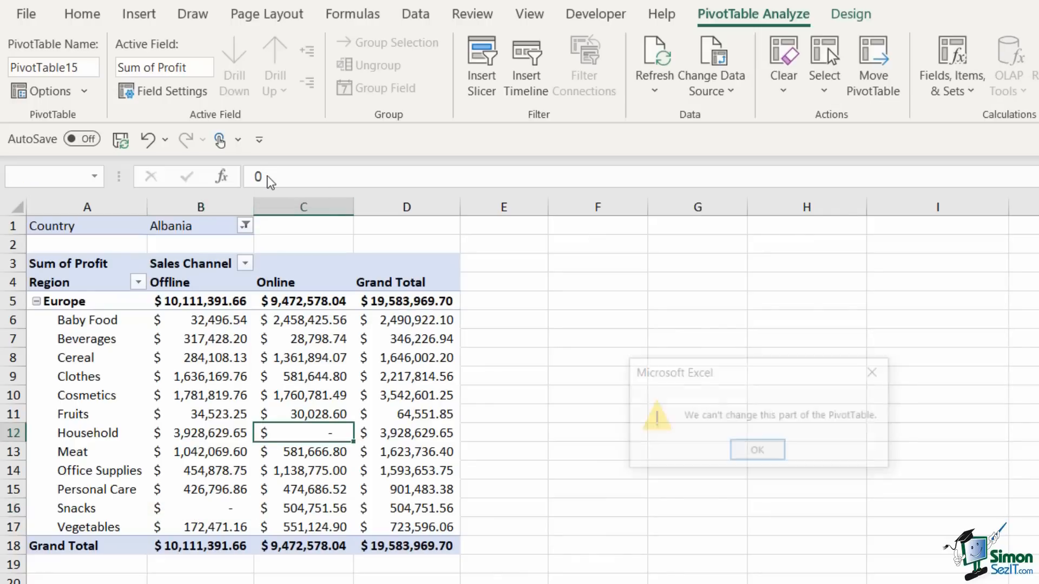
{"action": "left_click", "coordinate": [757, 451]}
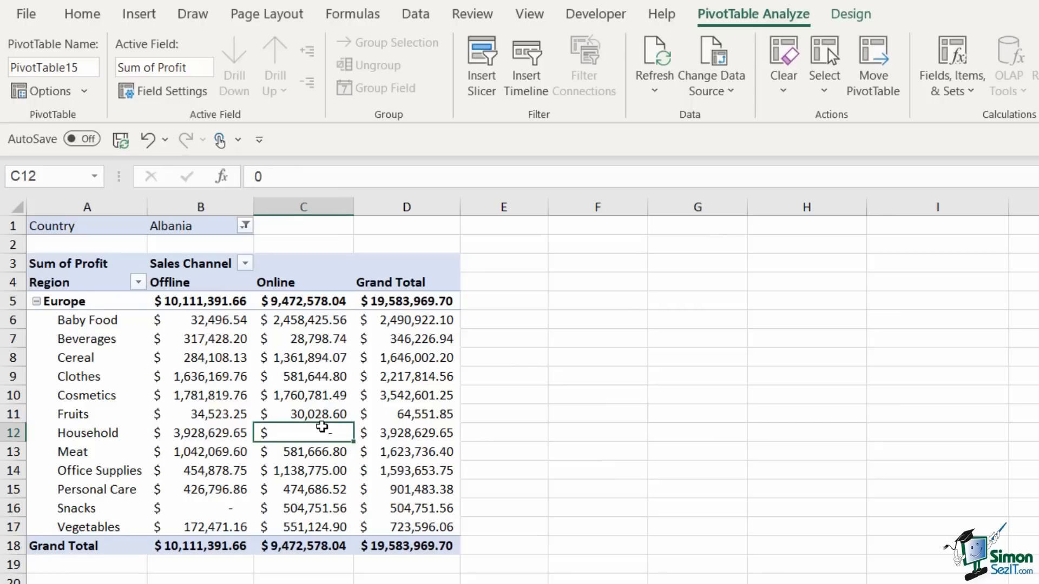
{"action": "mouse_move", "coordinate": [322, 427]}
{"action": "mouse_move", "coordinate": [209, 513]}
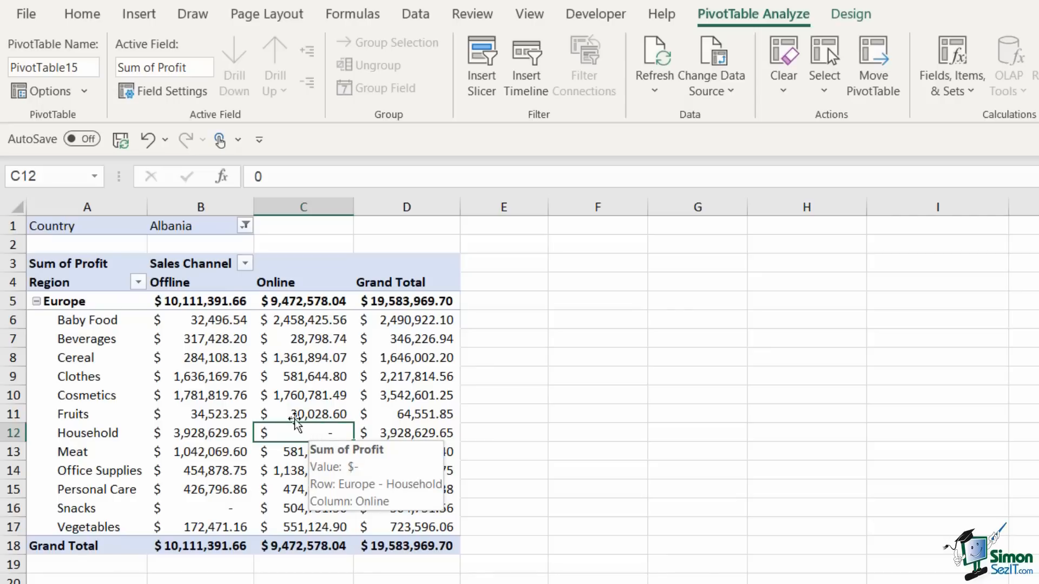
Review the PivotTable's layout and format setting for empty cells
{"action": "left_click", "coordinate": [83, 91]}
{"action": "left_click", "coordinate": [60, 116]}
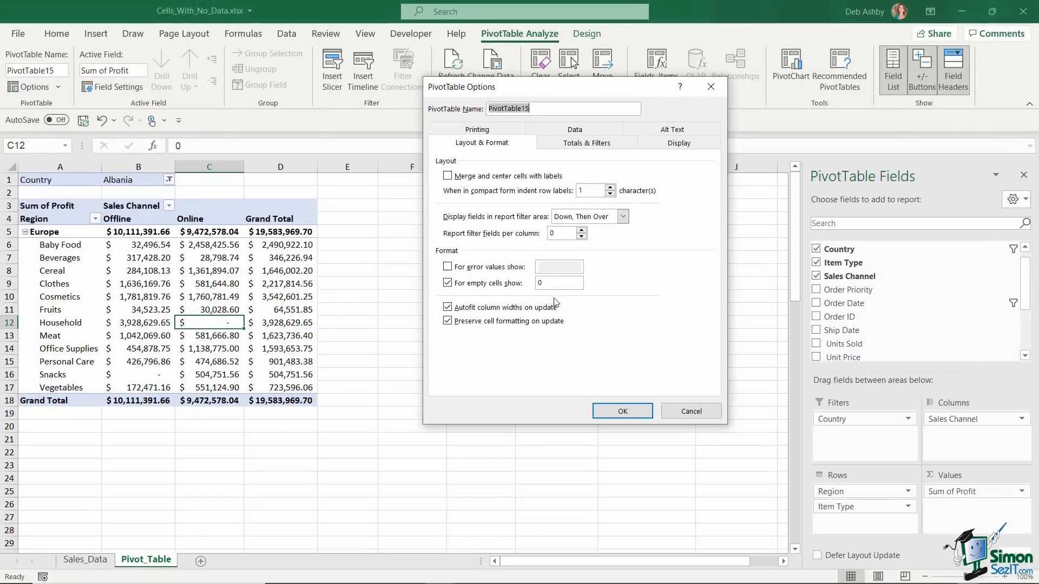
{"action": "left_click", "coordinate": [633, 415]}
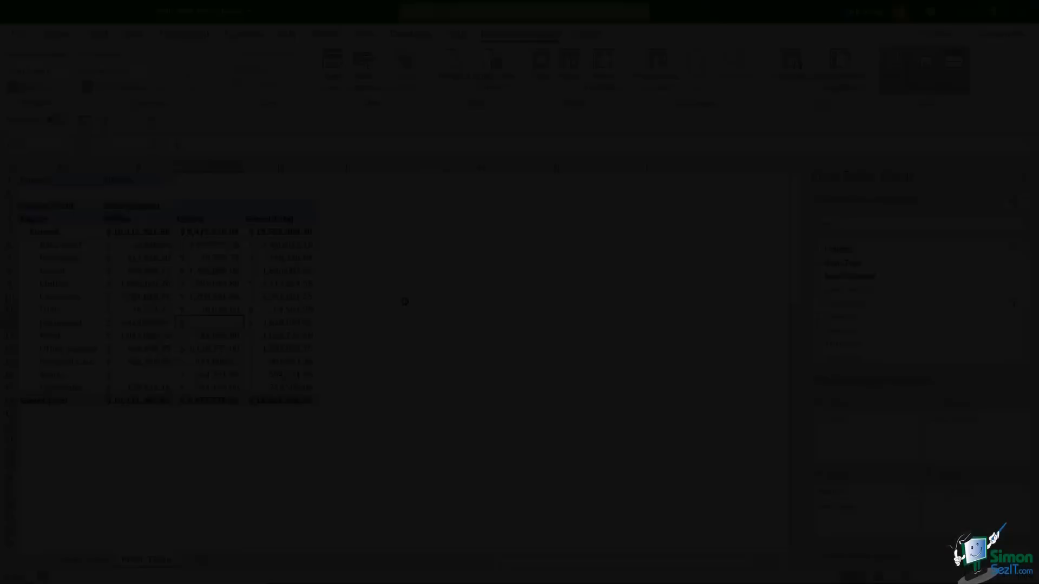
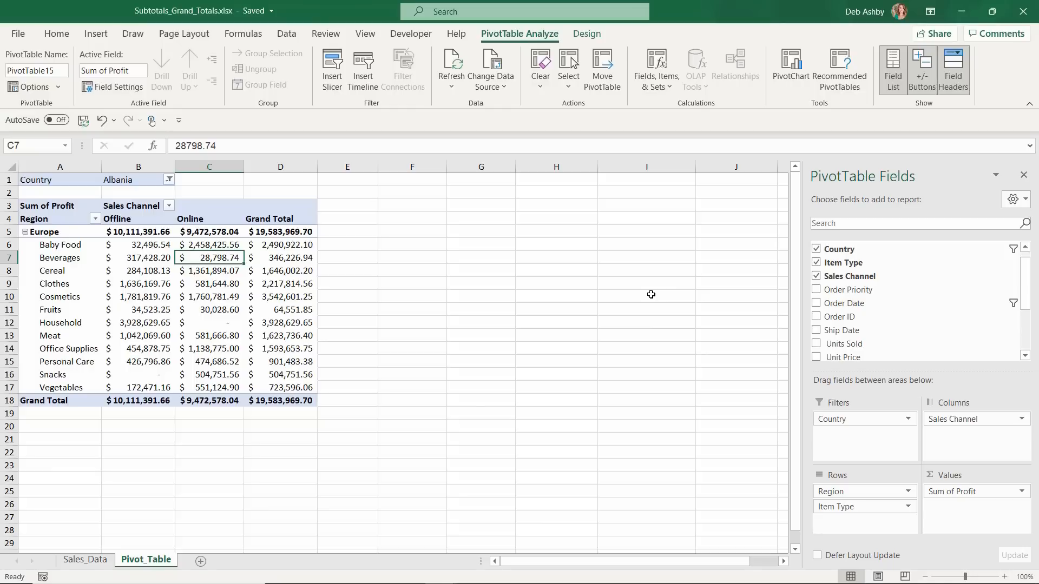
Examine the PivotTable's Grand Total column and Grand Total row for the Albania data
{"action": "left_click_drag", "start_coordinate": [285, 234], "coordinate": [285, 388]}
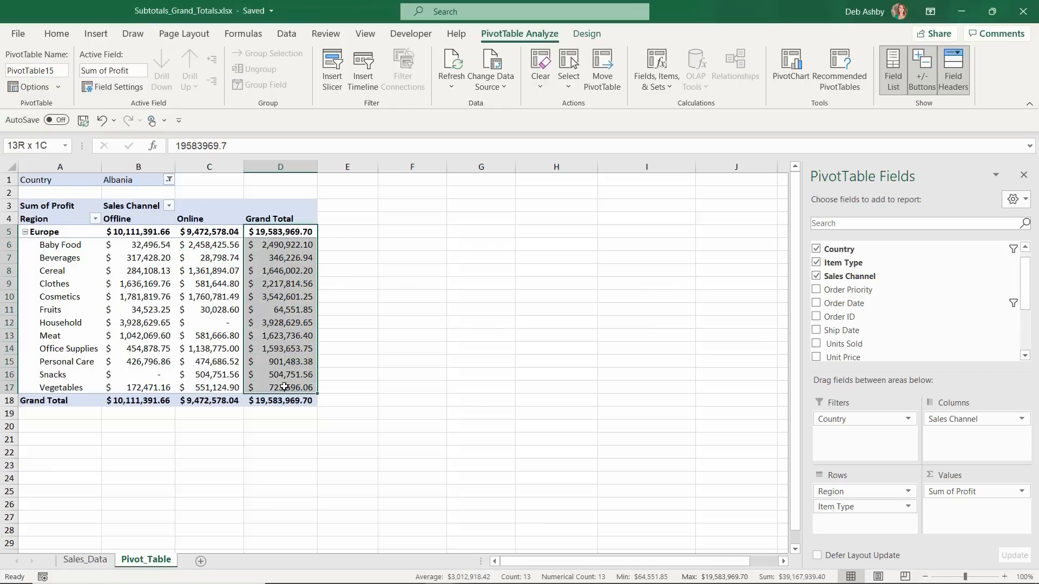
{"action": "left_click", "coordinate": [135, 400]}
{"action": "left_click_drag", "start_coordinate": [187, 400], "coordinate": [283, 401]}
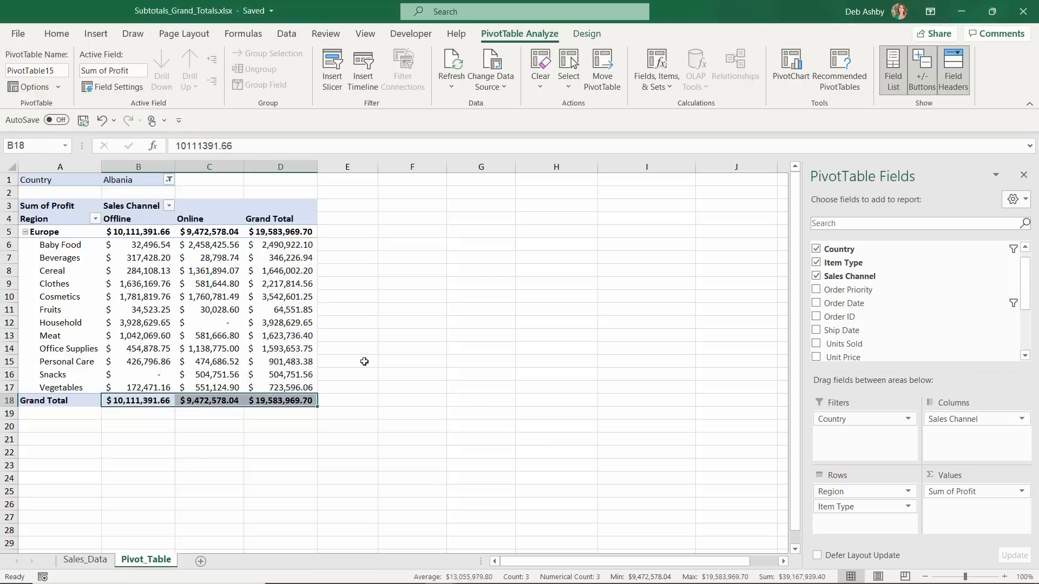
{"action": "mouse_move", "coordinate": [293, 269]}
{"action": "mouse_move", "coordinate": [181, 294]}
{"action": "left_click", "coordinate": [217, 266]}
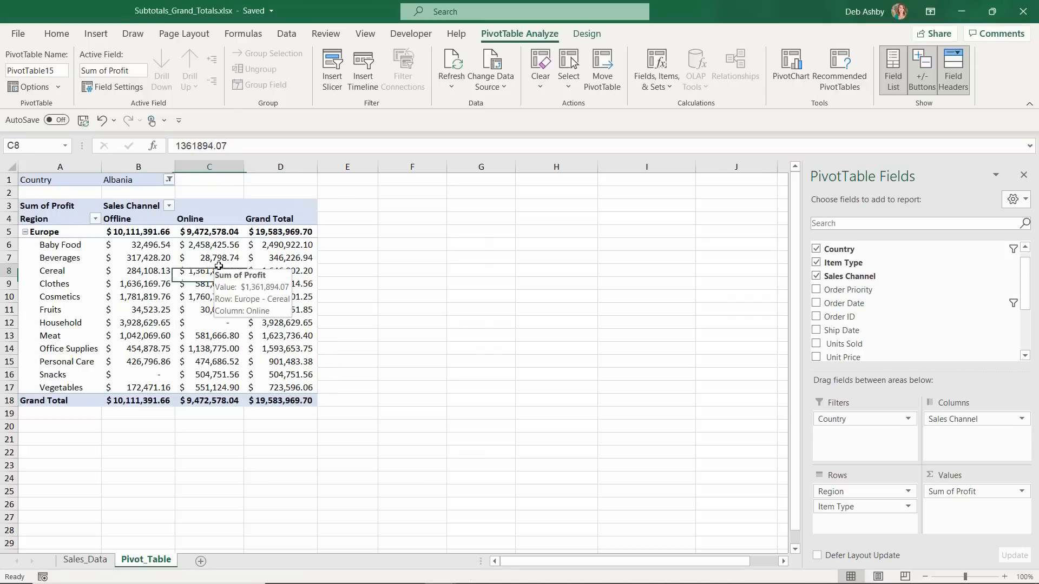
Examine the Europe subtotals for offline, online and combined sales
{"action": "left_click_drag", "start_coordinate": [142, 232], "coordinate": [280, 231]}
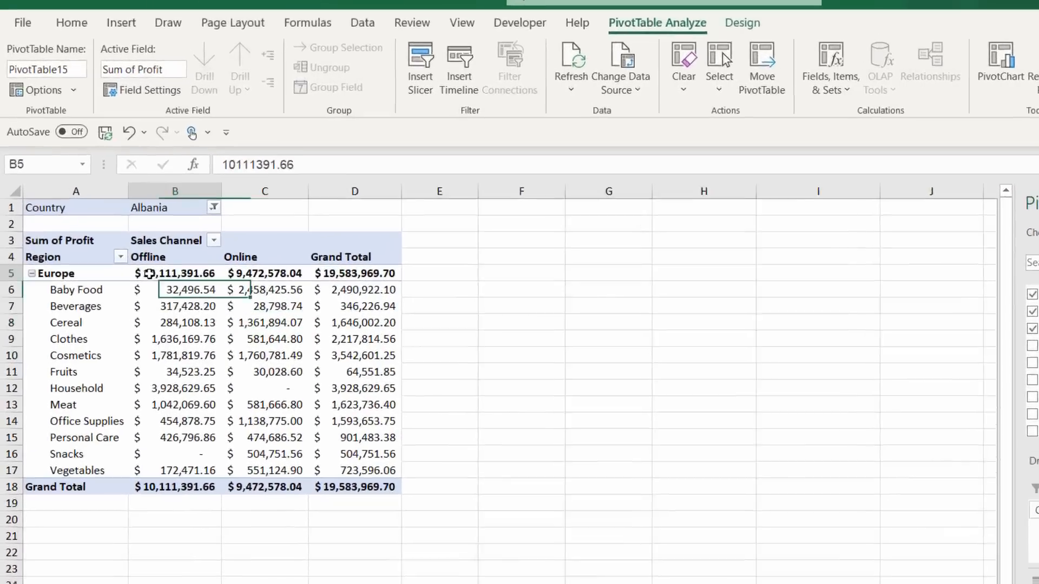
{"action": "mouse_move", "coordinate": [390, 293]}
{"action": "left_mouse_down"}
{"action": "mouse_move", "coordinate": [327, 292]}
{"action": "mouse_move", "coordinate": [389, 292]}
{"action": "left_mouse_up"}
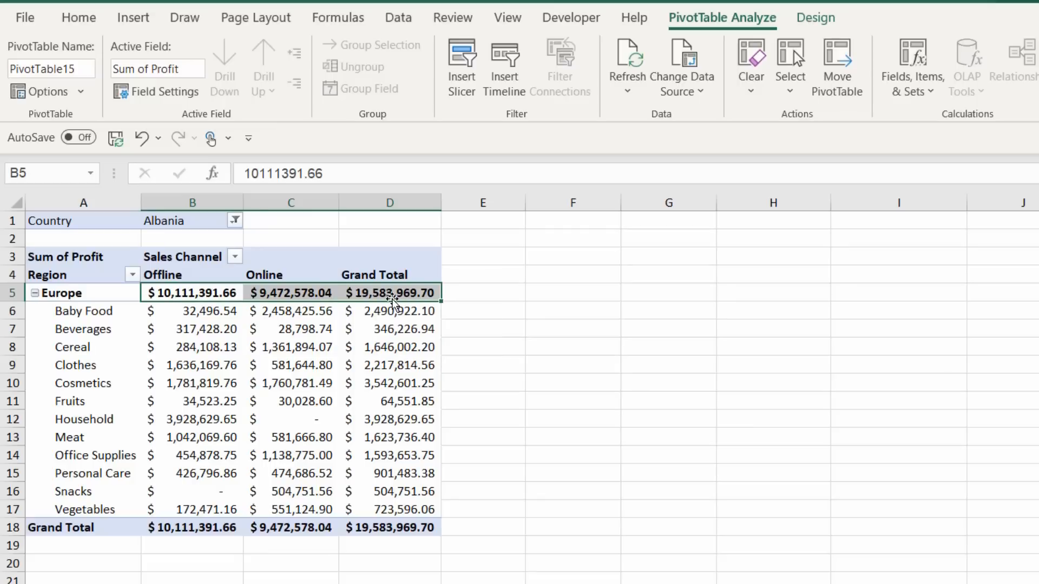
{"action": "mouse_move", "coordinate": [281, 326]}
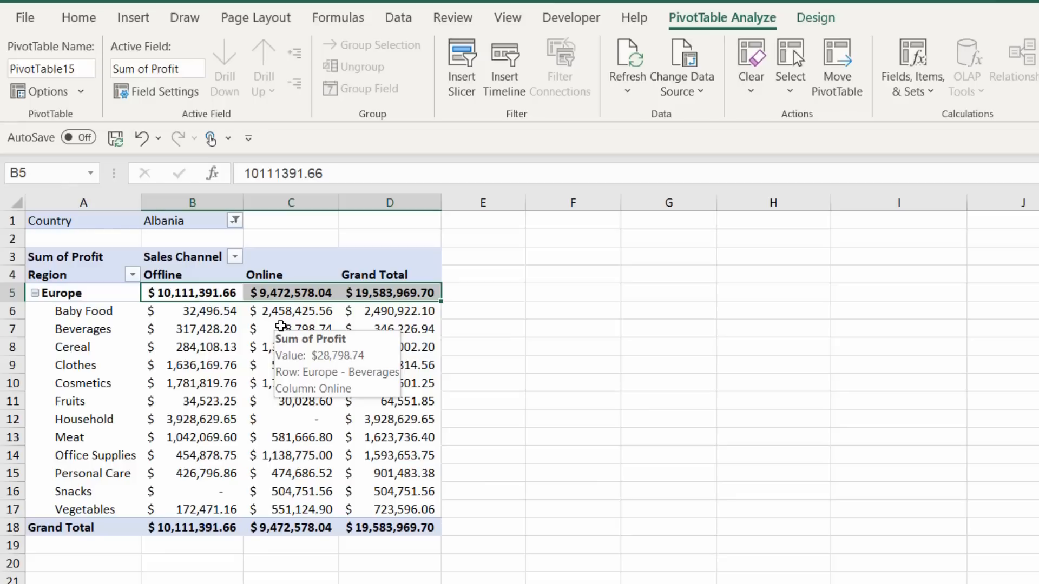
{"action": "left_click", "coordinate": [316, 328]}
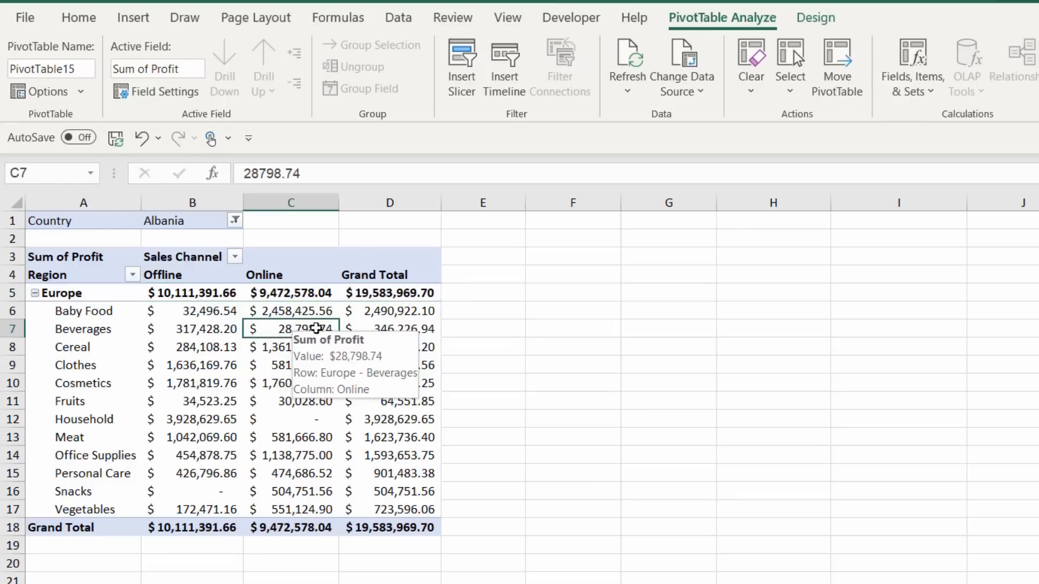
Set the PivotTable's Country filter to (All)
{"action": "left_click", "coordinate": [235, 221]}
{"action": "left_click", "coordinate": [51, 263]}
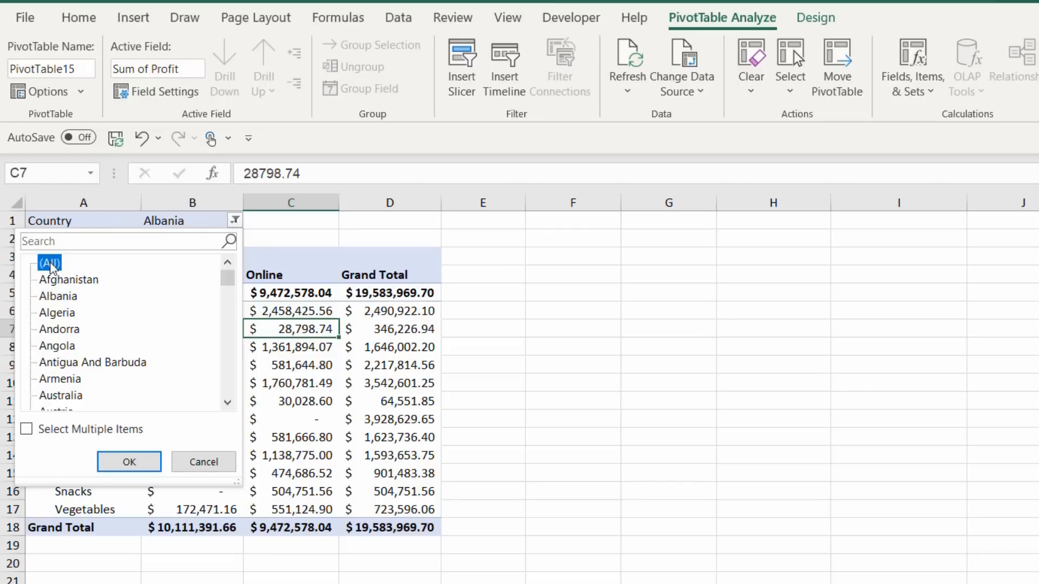
{"action": "left_click", "coordinate": [130, 462]}
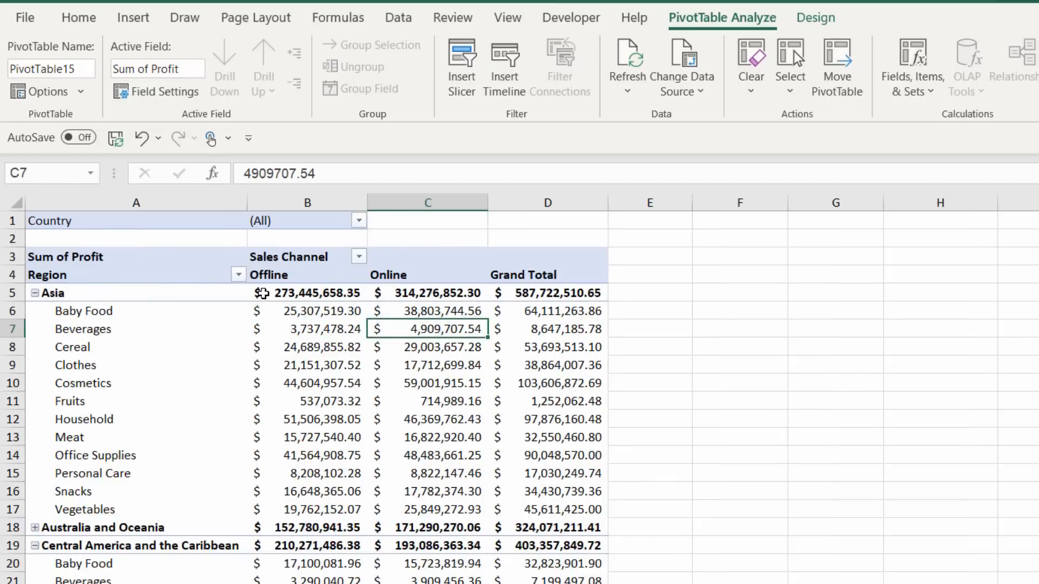
Expand the Australia and Oceania region and examine the subtotals of Asia, Australia and Oceania, and Central America and the Caribbean
{"action": "left_click", "coordinate": [281, 295]}
{"action": "left_click_drag", "start_coordinate": [280, 295], "coordinate": [508, 290]}
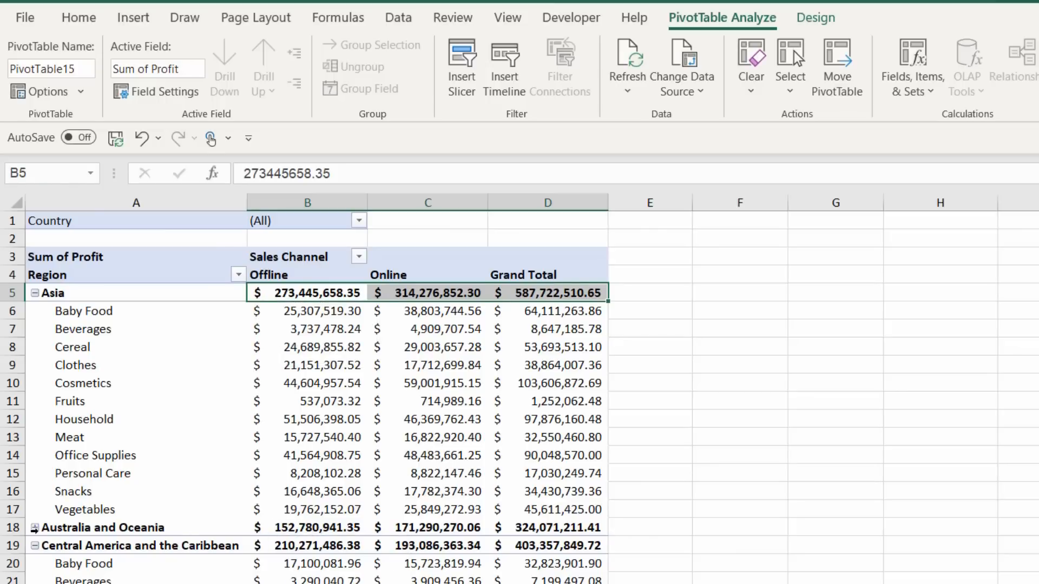
{"action": "left_click", "coordinate": [34, 528]}
{"action": "left_click_drag", "start_coordinate": [259, 527], "coordinate": [552, 529]}
{"action": "scroll", "coordinate": [378, 495], "scroll_direction": "down", "scroll_amount": 7}
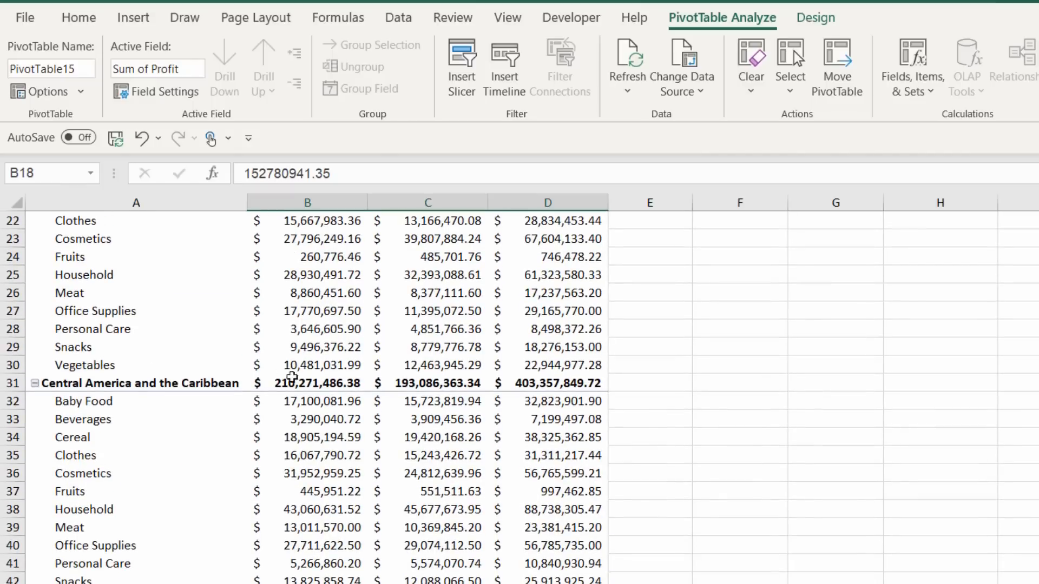
{"action": "left_click_drag", "start_coordinate": [283, 389], "coordinate": [539, 381]}
{"action": "scroll", "coordinate": [420, 494], "scroll_direction": "down", "scroll_amount": 4}
{"action": "scroll", "coordinate": [421, 494], "scroll_direction": "up", "scroll_amount": 10}
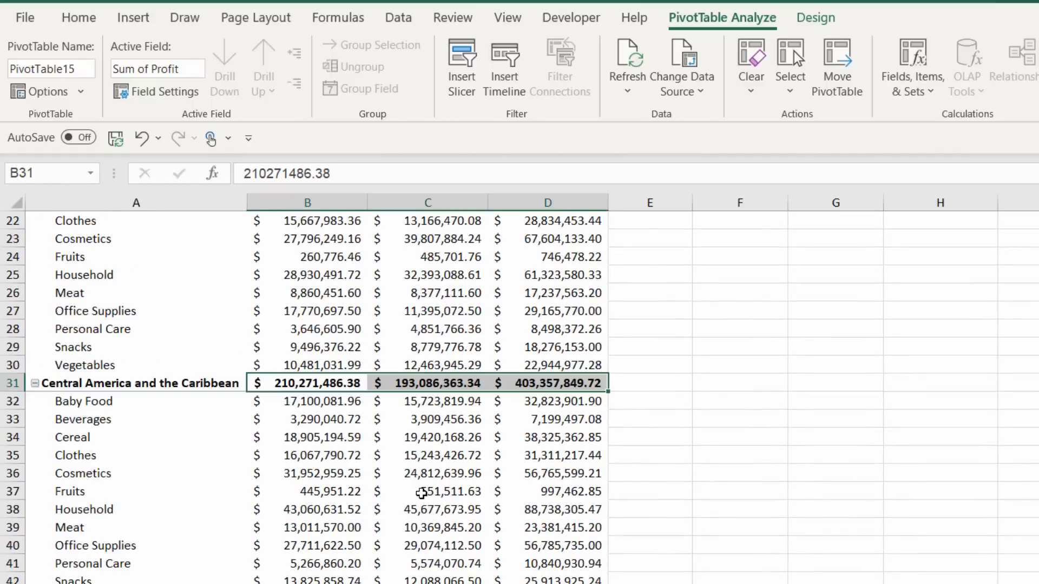
{"action": "scroll", "coordinate": [422, 490], "scroll_direction": "up", "scroll_amount": 1}
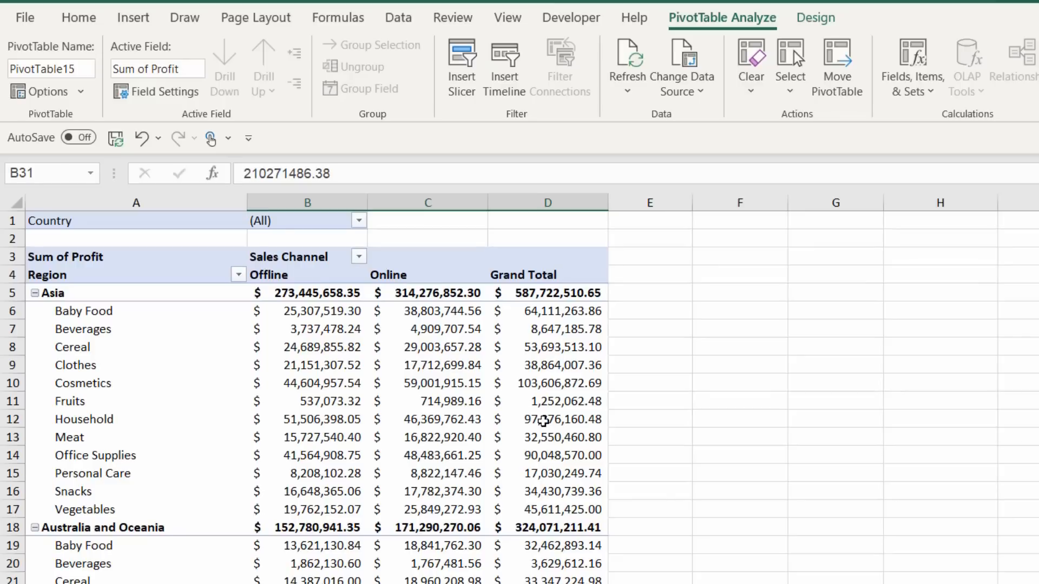
Examine the Grand Total row at the end of the PivotTable and return to the Grand Total column heading
{"action": "left_click", "coordinate": [539, 420]}
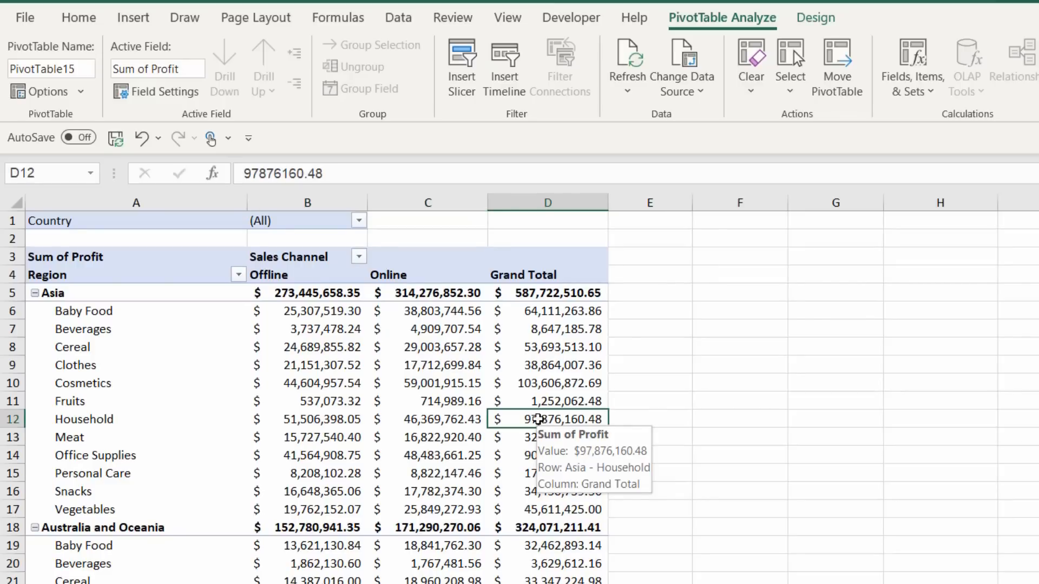
{"action": "key", "text": "ctrl+Down"}
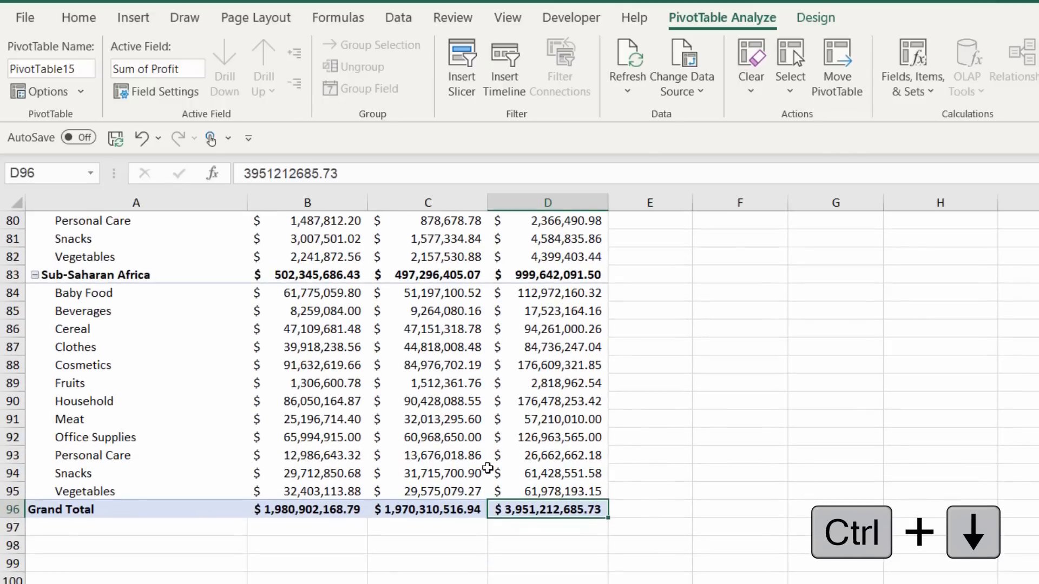
{"action": "left_click_drag", "start_coordinate": [308, 509], "coordinate": [550, 494]}
{"action": "left_click", "coordinate": [550, 494]}
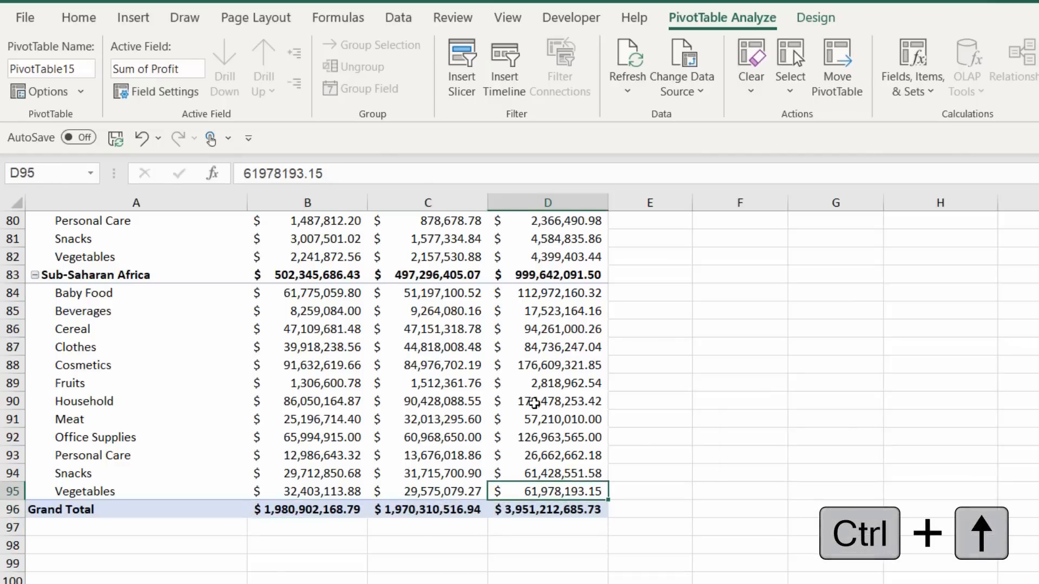
{"action": "key", "text": "ctrl+Up"}
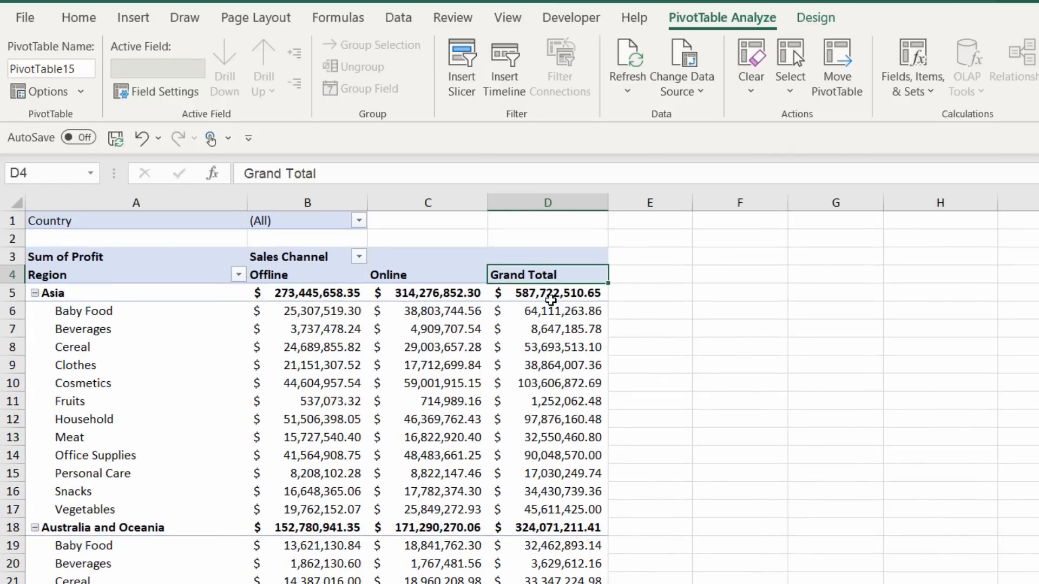
{"action": "mouse_move", "coordinate": [530, 388]}
{"action": "mouse_move", "coordinate": [417, 303]}
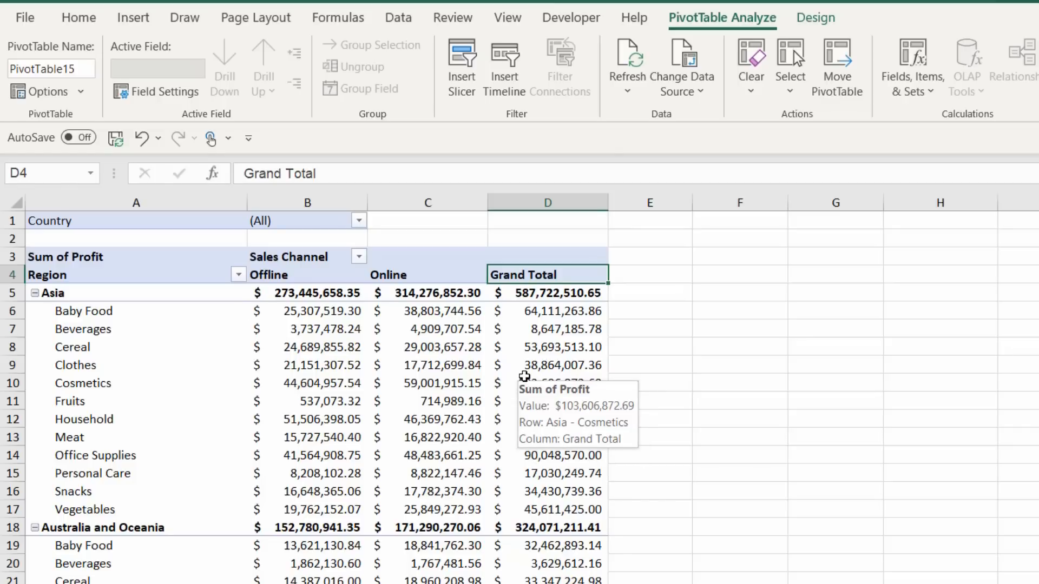
Review the PivotTable's subtotal placement options and compare them with the Asia subtotal row
{"action": "left_click", "coordinate": [447, 368]}
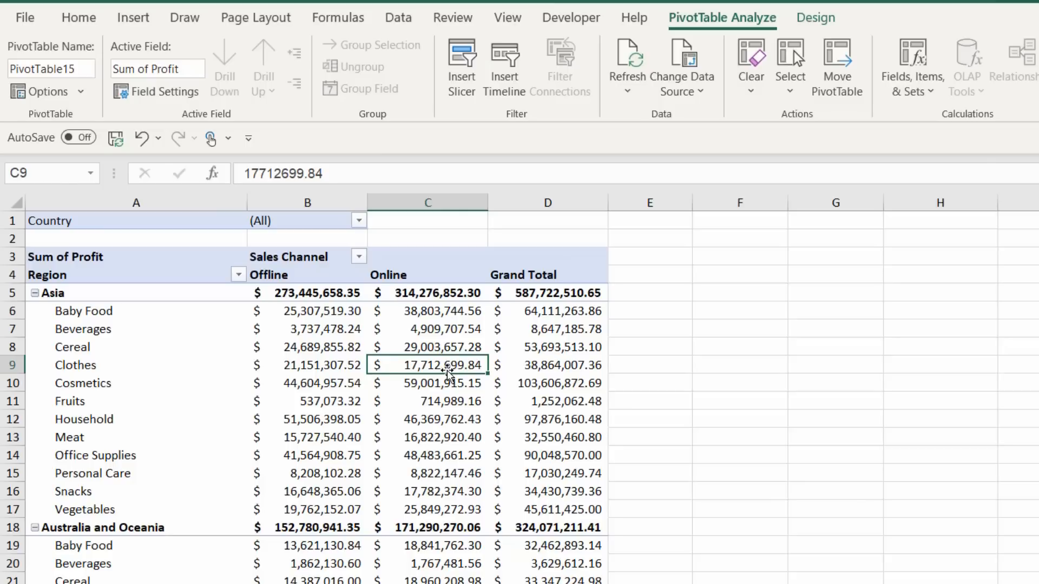
{"action": "left_click", "coordinate": [814, 17]}
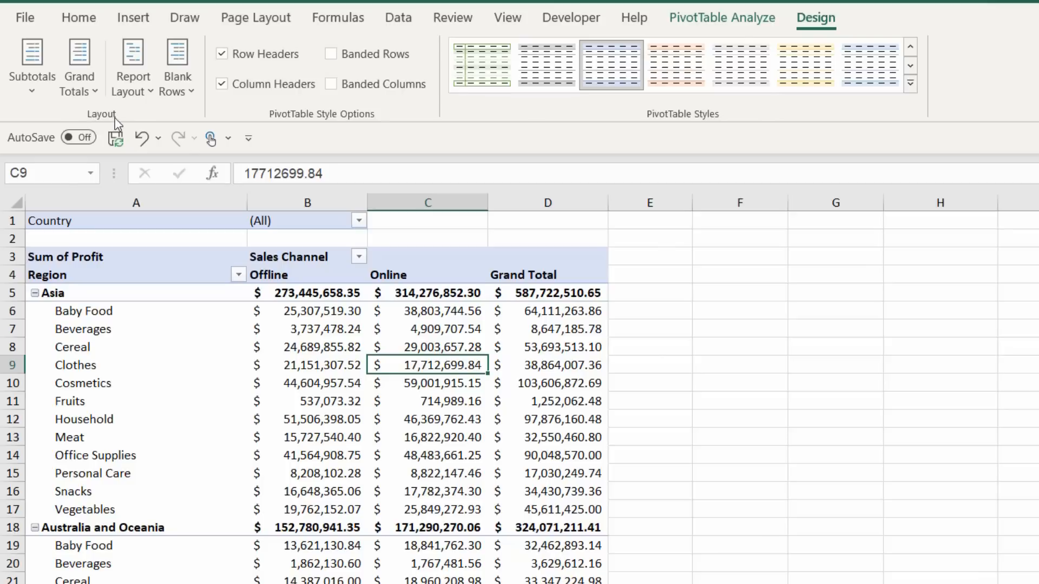
{"action": "left_click", "coordinate": [32, 89]}
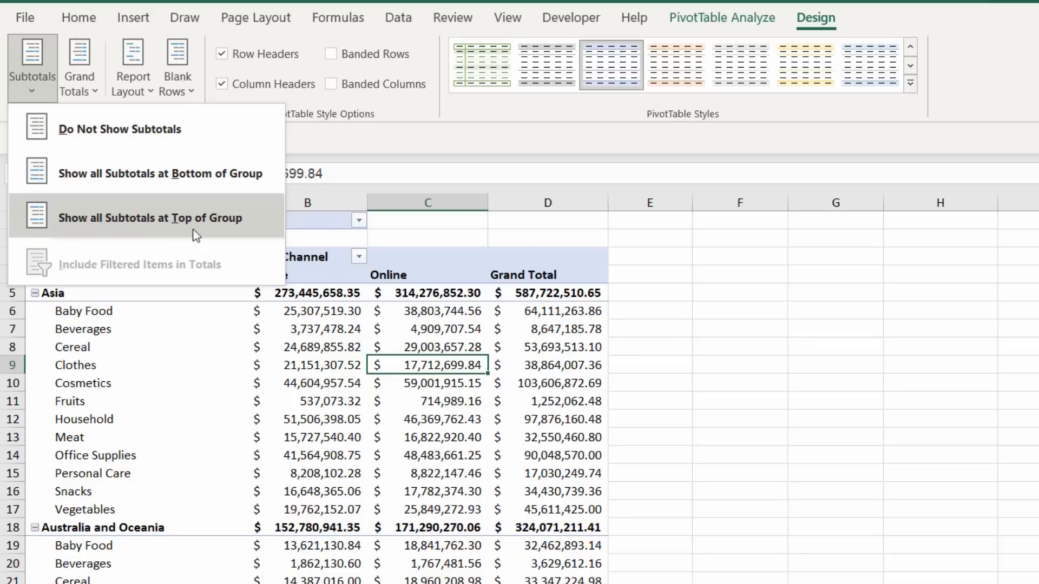
{"action": "left_click", "coordinate": [350, 300]}
{"action": "left_click", "coordinate": [326, 291]}
{"action": "left_click_drag", "start_coordinate": [326, 291], "coordinate": [595, 293]}
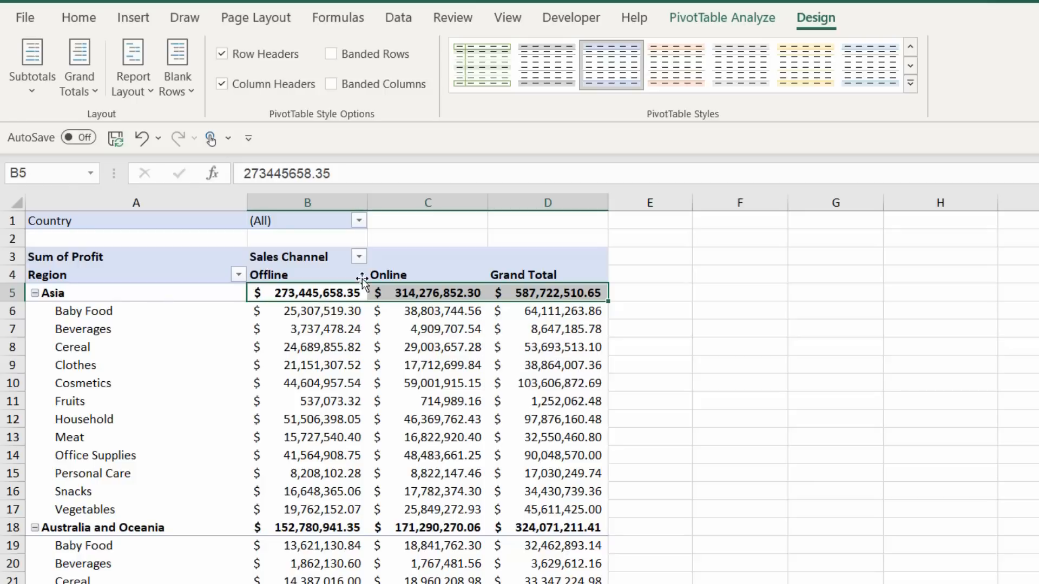
Show all subtotals at the bottom of each group and inspect the Asia Total row
{"action": "left_click", "coordinate": [28, 89]}
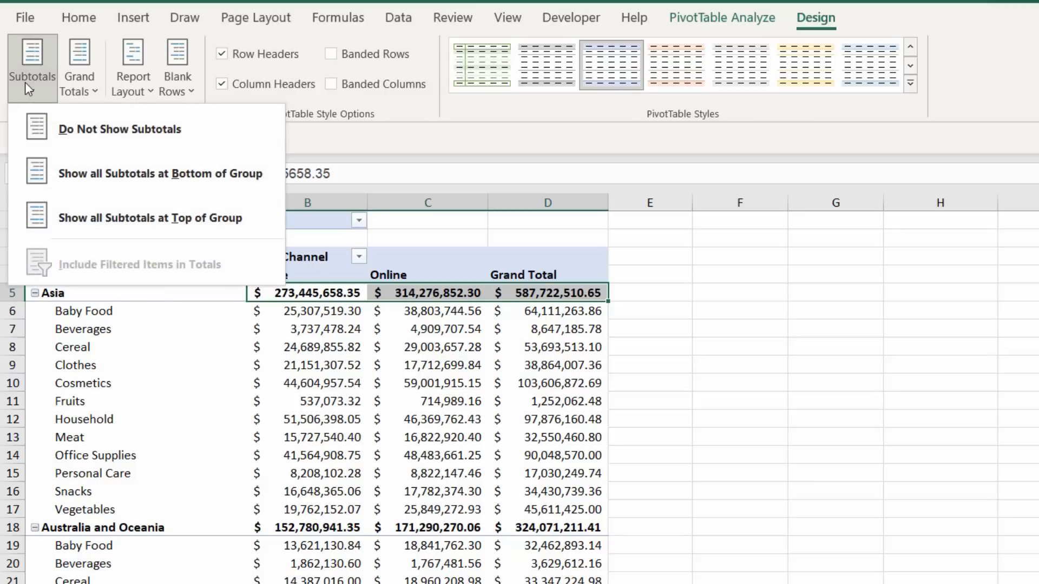
{"action": "left_click", "coordinate": [260, 184]}
{"action": "left_click", "coordinate": [501, 420]}
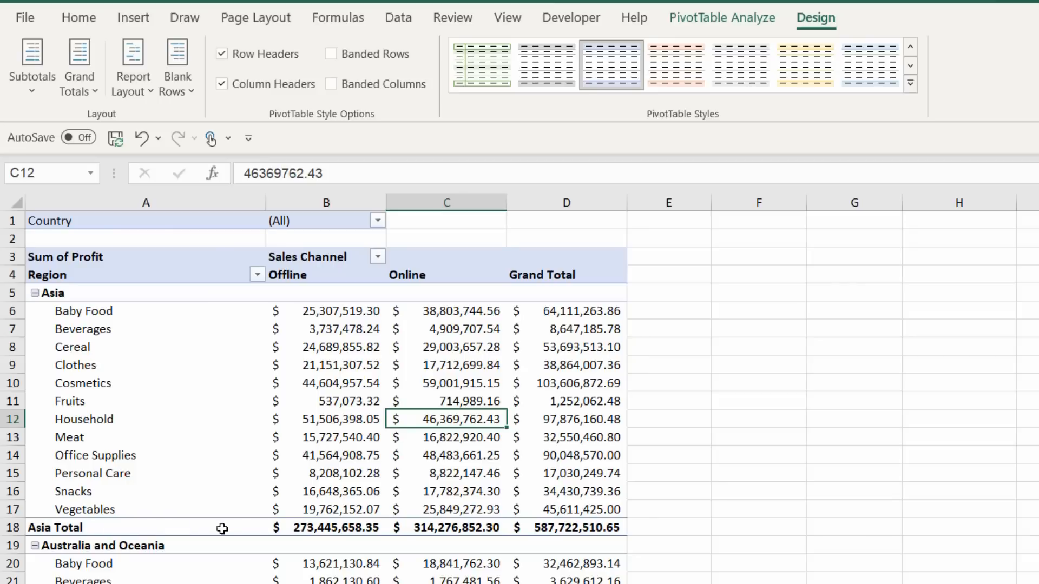
{"action": "left_click", "coordinate": [15, 529]}
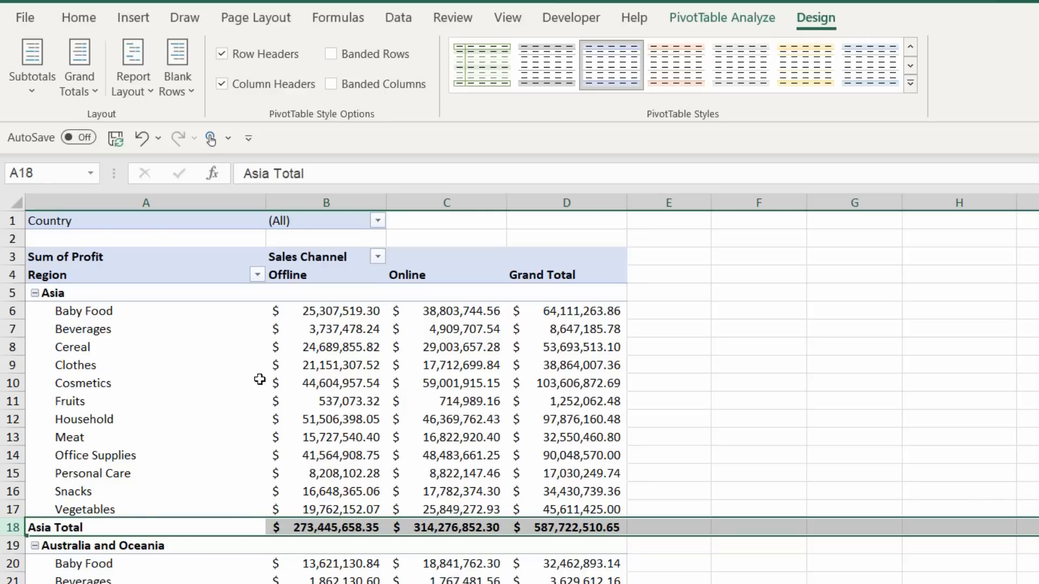
{"action": "left_click", "coordinate": [343, 385]}
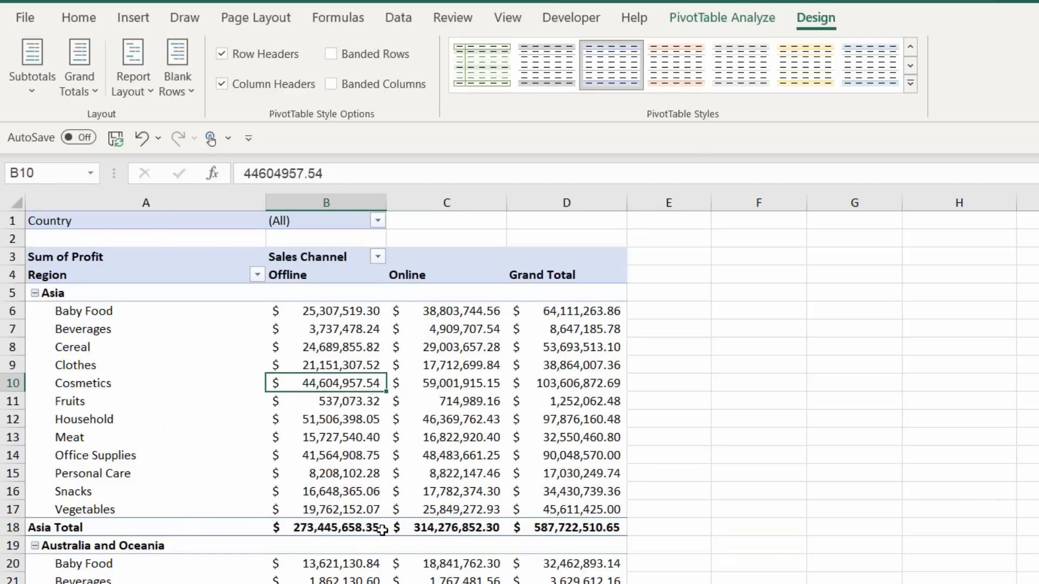
Set the PivotTable to not show subtotals for the region groups
{"action": "left_click", "coordinate": [37, 86]}
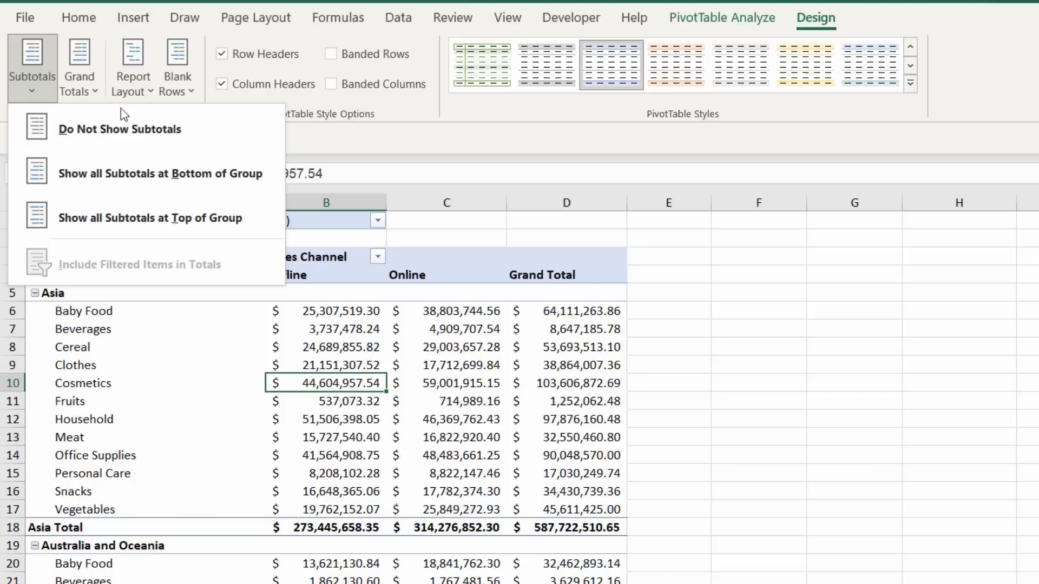
{"action": "left_click", "coordinate": [127, 131]}
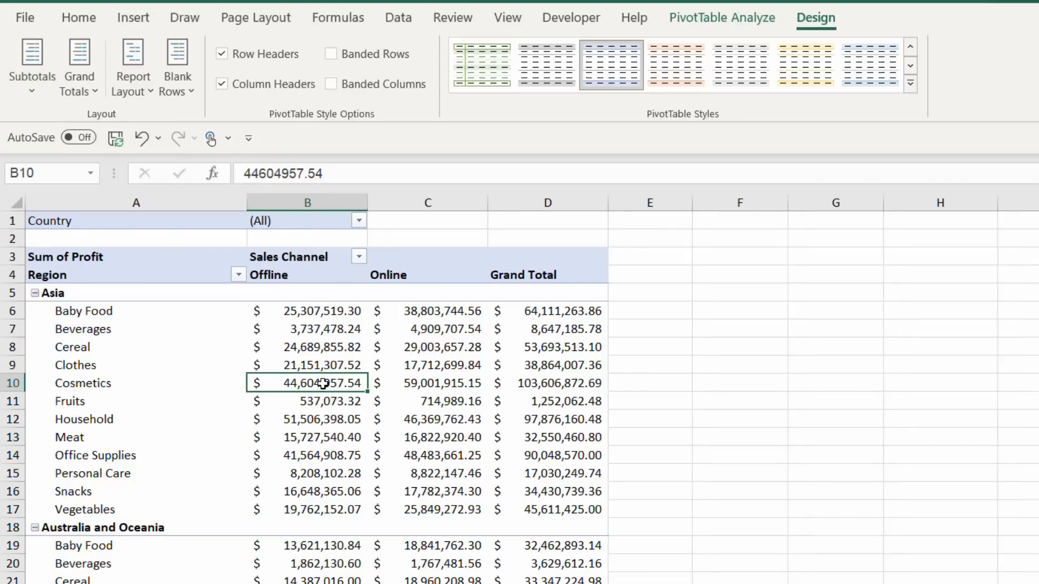
{"action": "left_click", "coordinate": [458, 382]}
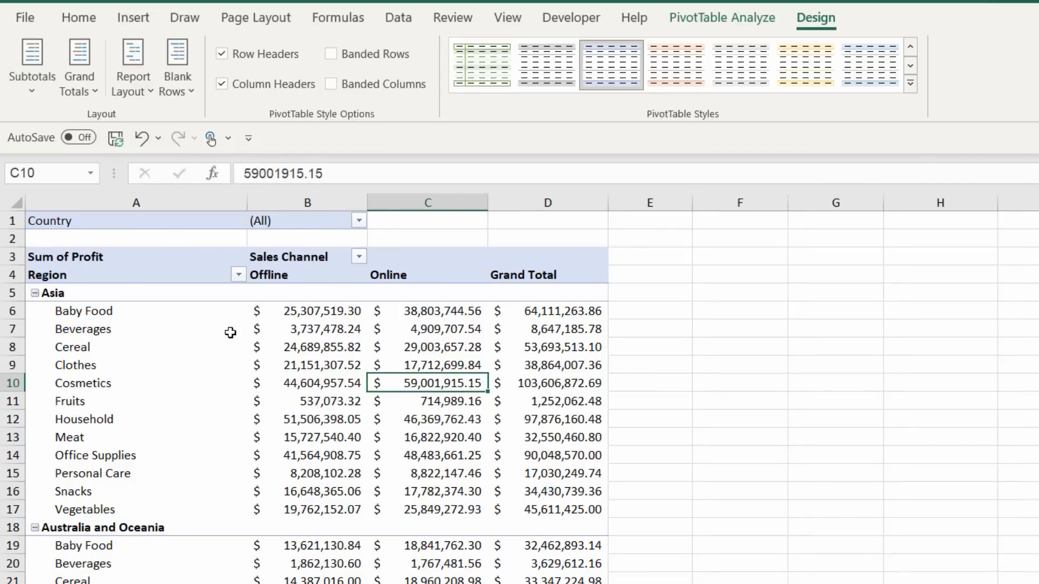
Show the PivotTable's grand totals for columns only and inspect the Grand Total row at the end
{"action": "left_click", "coordinate": [301, 363]}
{"action": "left_click", "coordinate": [528, 345]}
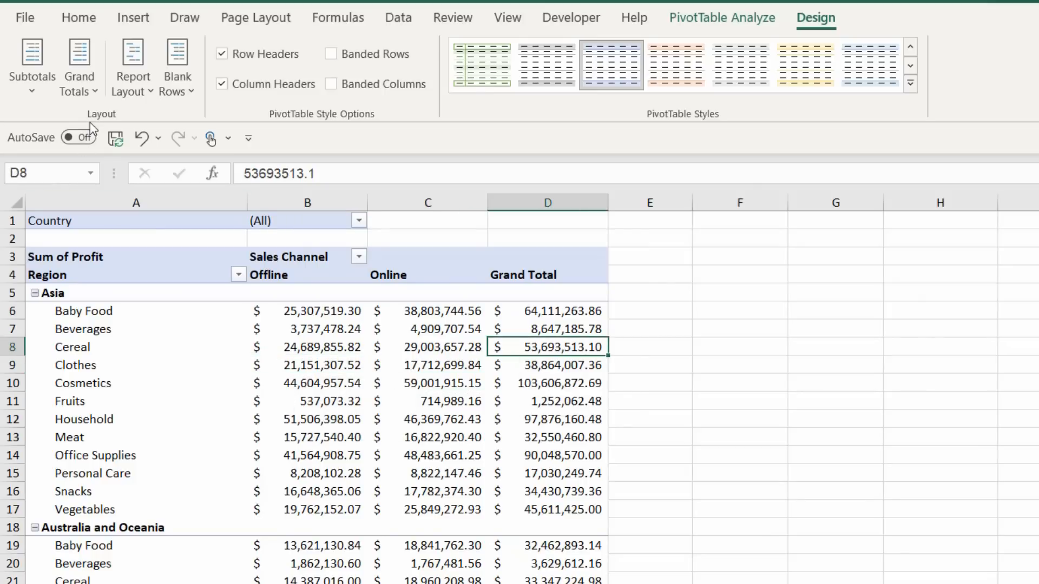
{"action": "left_click", "coordinate": [85, 92]}
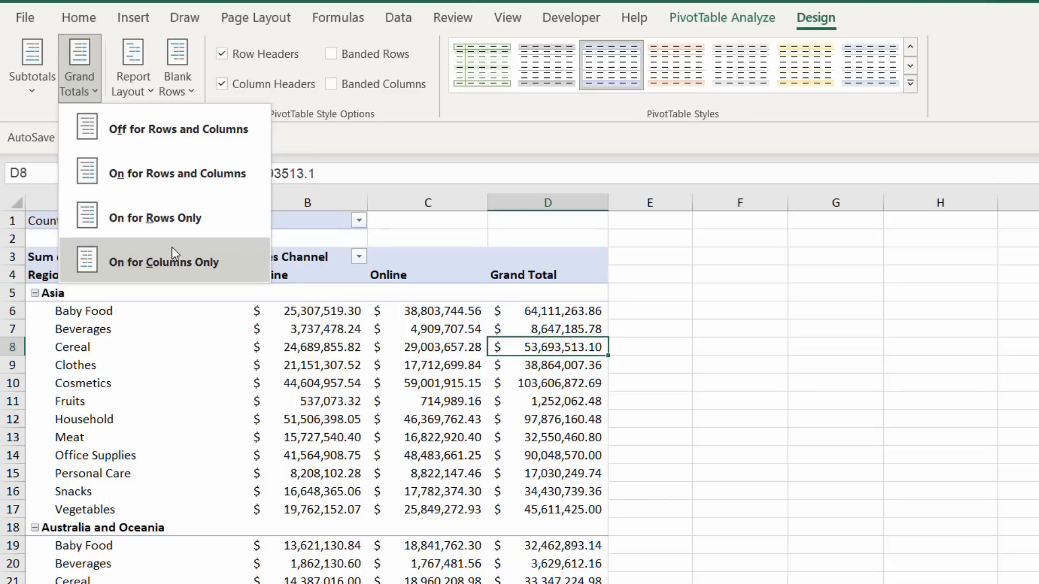
{"action": "left_click", "coordinate": [173, 262]}
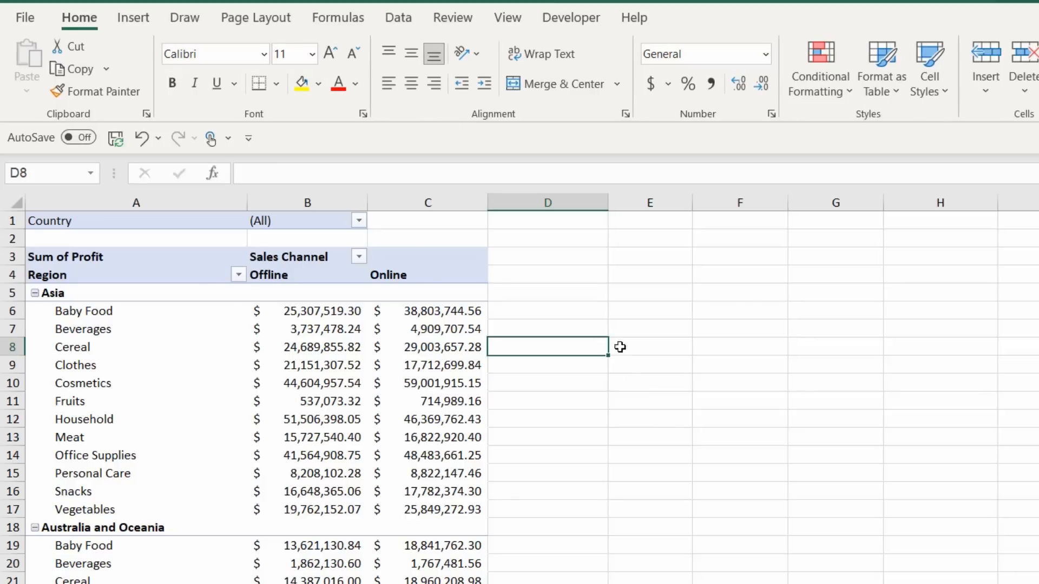
{"action": "left_click", "coordinate": [440, 388]}
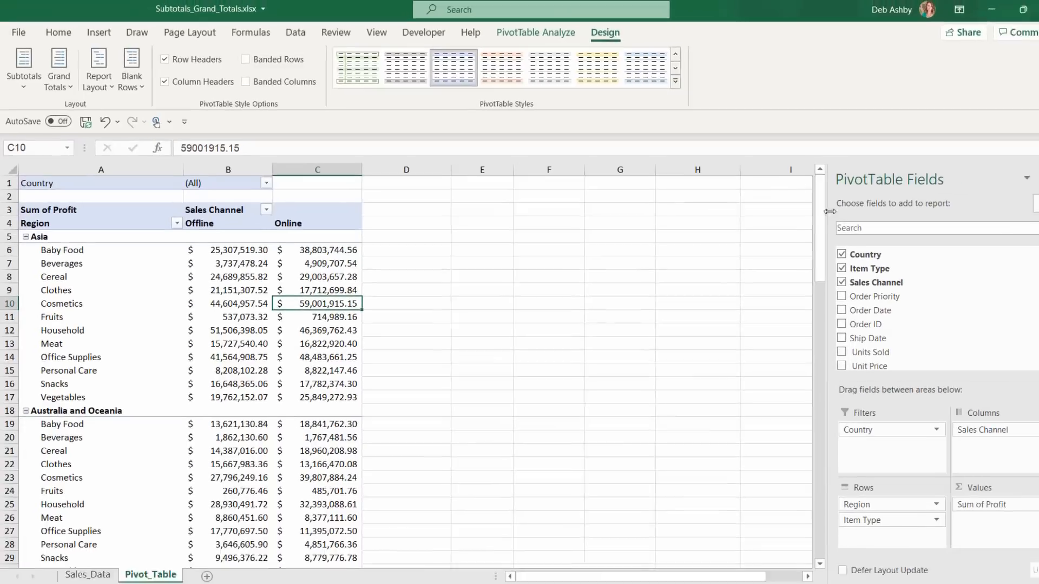
{"action": "scroll", "coordinate": [503, 350], "scroll_direction": "down", "scroll_amount": 20}
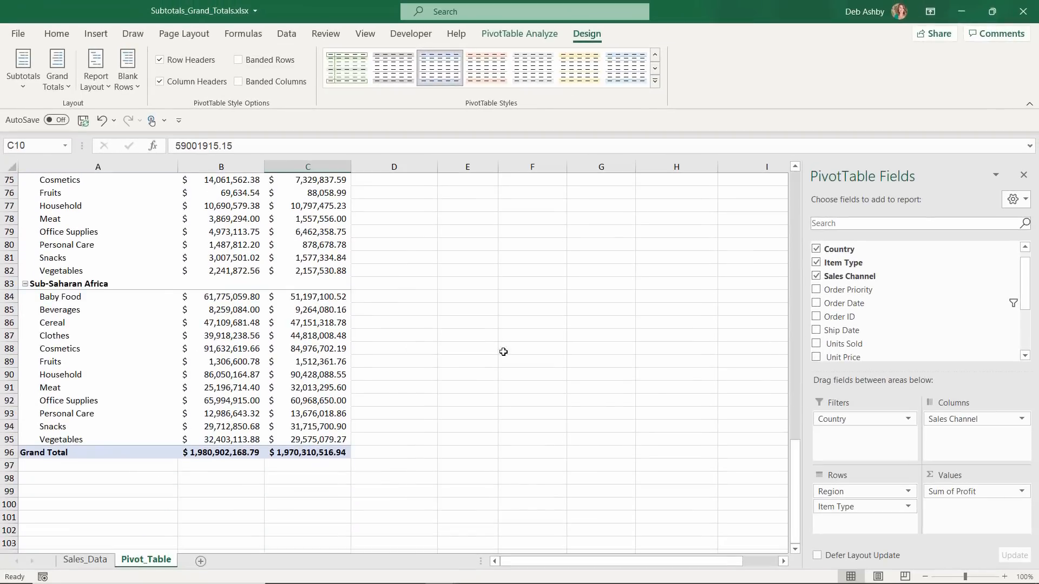
{"action": "left_click_drag", "start_coordinate": [113, 454], "coordinate": [303, 453]}
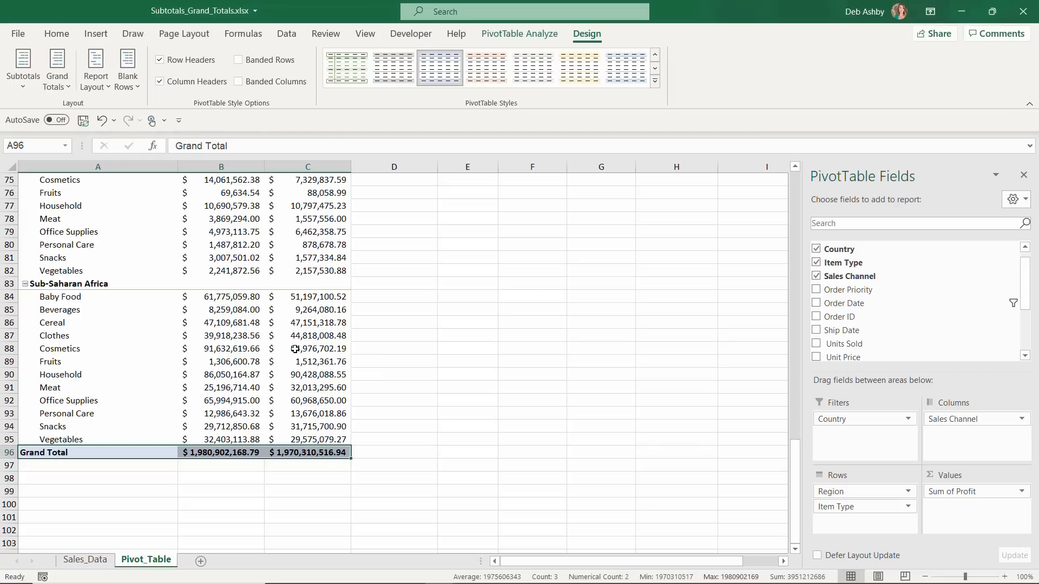
Turn the PivotTable's grand totals off for rows and columns, checking both the end and the start of the table
{"action": "left_click", "coordinate": [57, 70]}
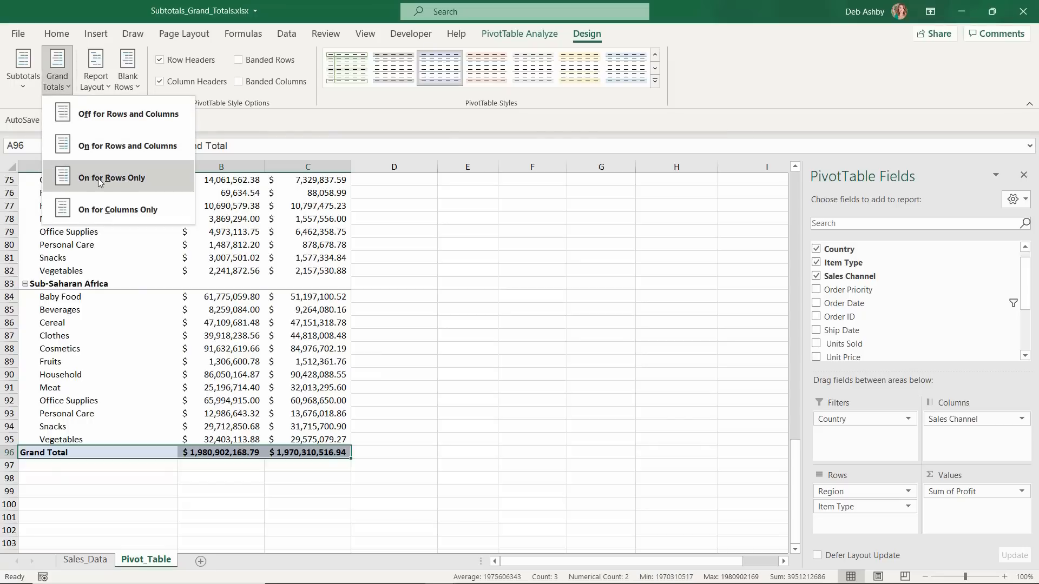
{"action": "left_click", "coordinate": [106, 124]}
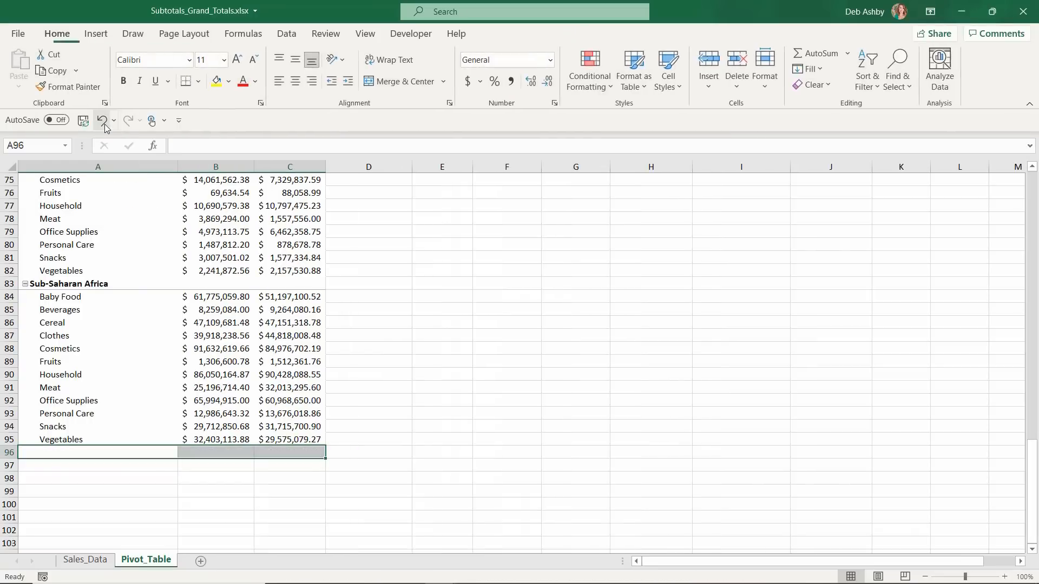
{"action": "left_click", "coordinate": [229, 414]}
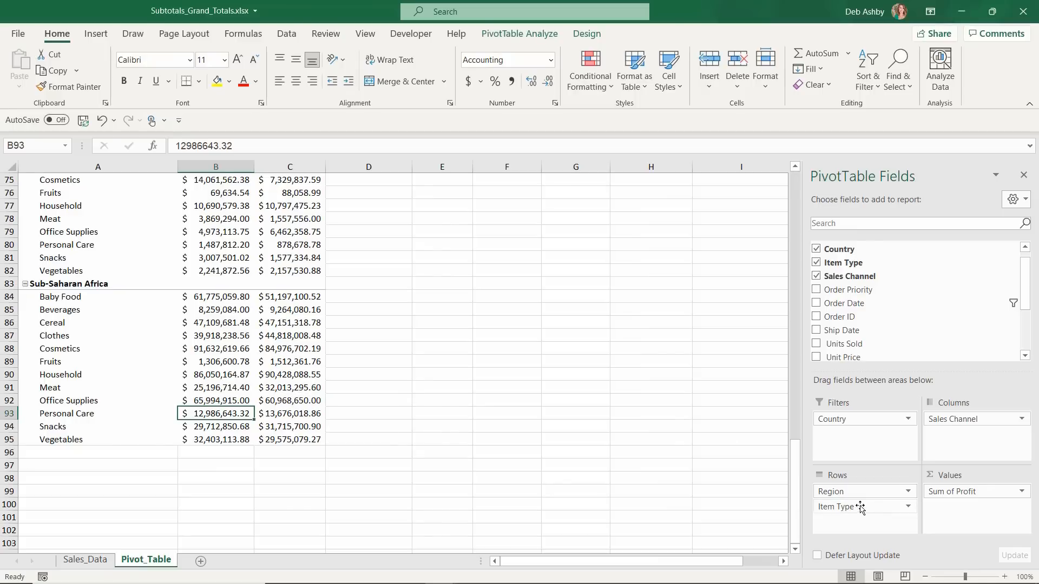
{"action": "left_click_drag", "start_coordinate": [795, 476], "coordinate": [799, 186]}
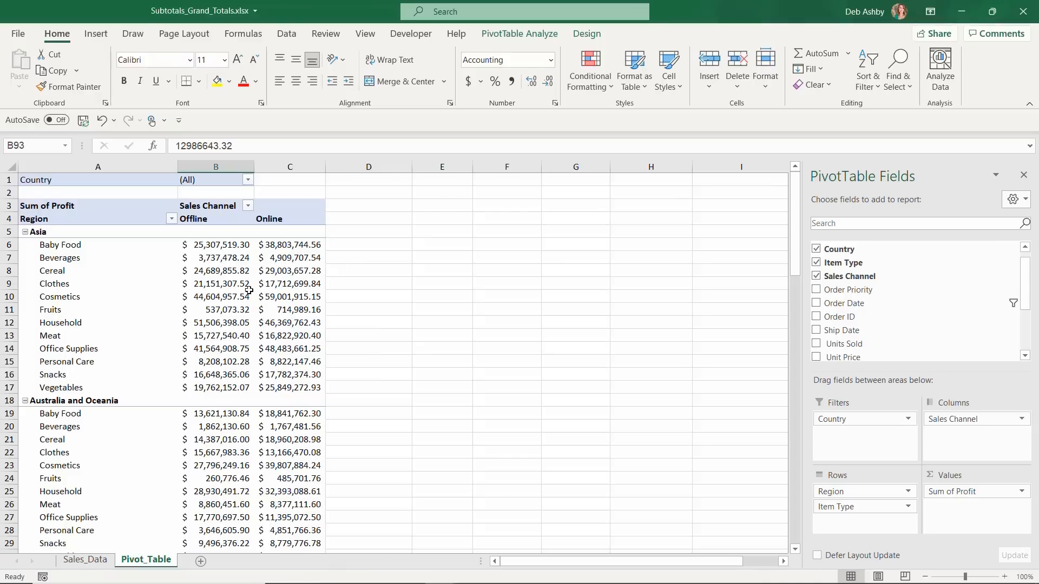
{"action": "mouse_move", "coordinate": [283, 305]}
{"action": "mouse_move", "coordinate": [252, 292]}
{"action": "left_click", "coordinate": [281, 283]}
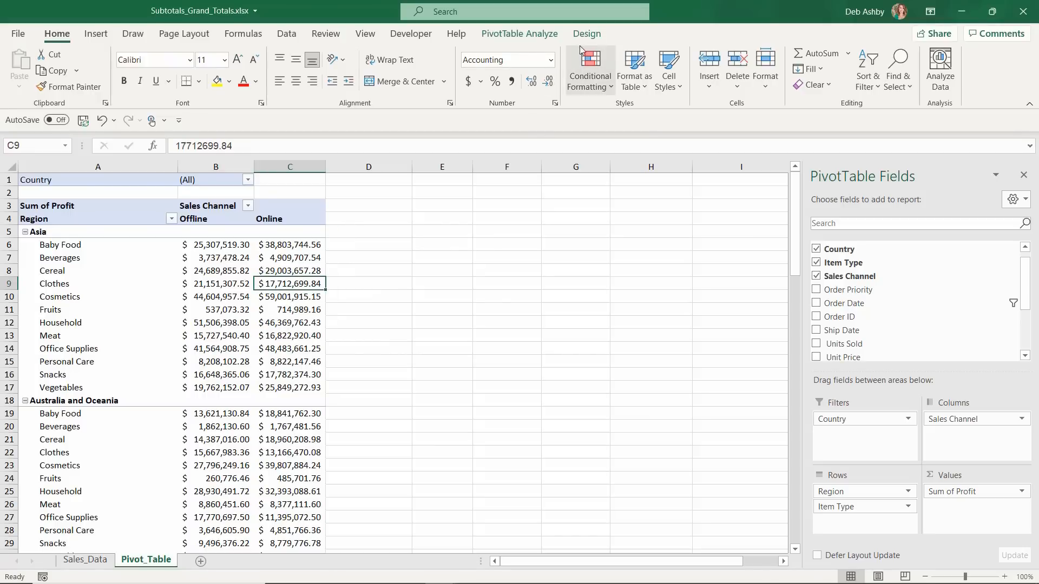
Turn the PivotTable's grand totals on for both rows and columns
{"action": "left_click", "coordinate": [586, 34]}
{"action": "left_click", "coordinate": [72, 79]}
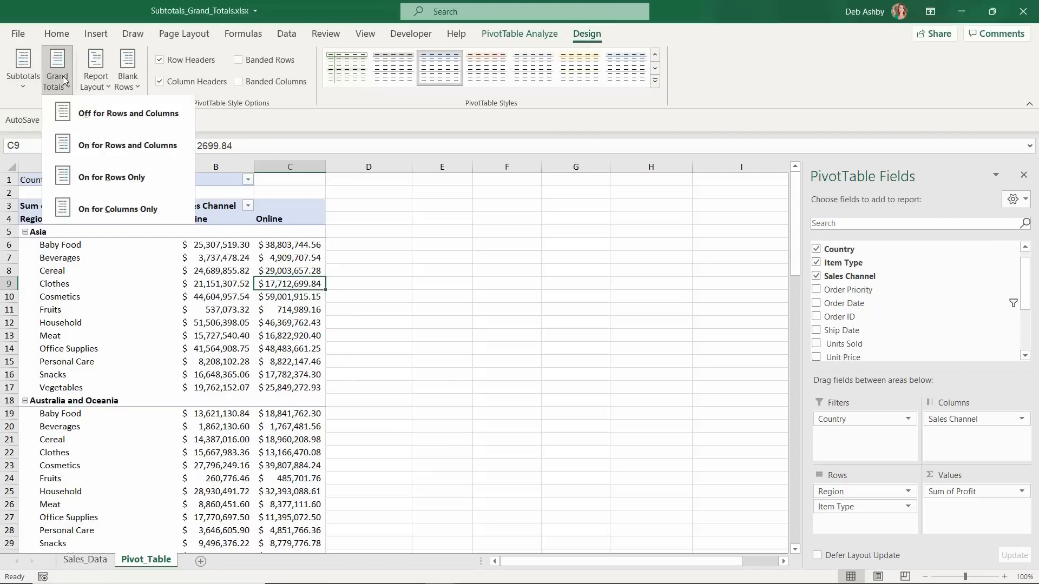
{"action": "left_click", "coordinate": [103, 145]}
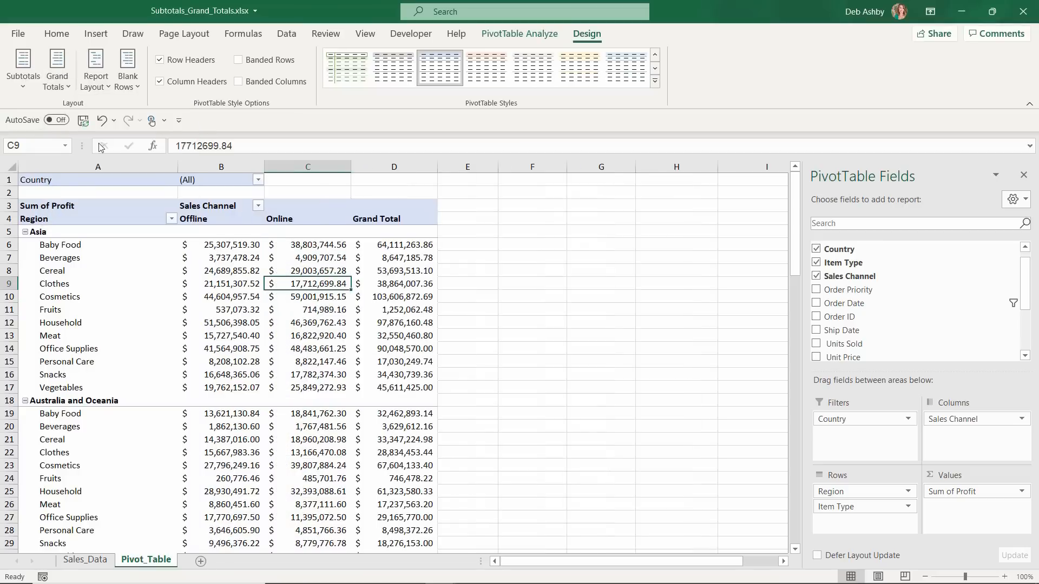
Show all of the PivotTable's subtotals at the bottom of each region group
{"action": "left_click", "coordinate": [24, 84]}
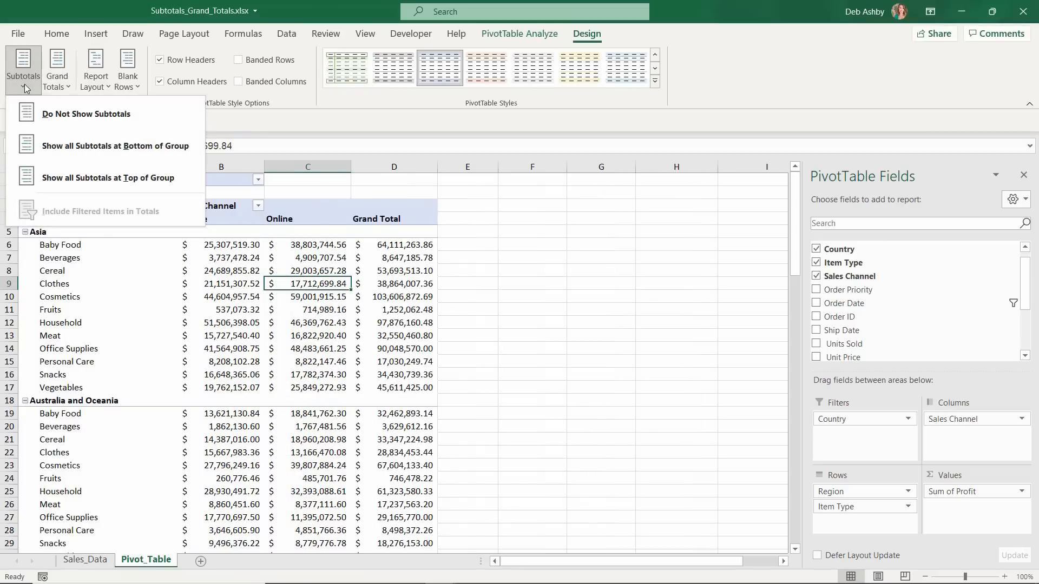
{"action": "left_click", "coordinate": [122, 151]}
{"action": "left_click", "coordinate": [300, 351]}
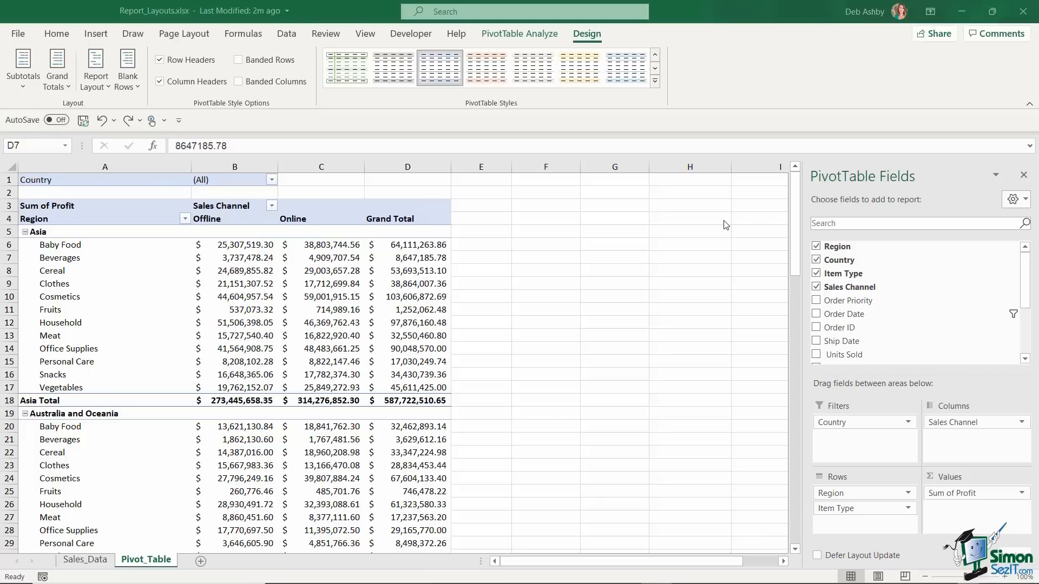
Show the Report_Layouts.xlsx PivotTable in compact form and inspect its Asia and Australia and Oceania group rows
{"action": "left_click", "coordinate": [238, 283]}
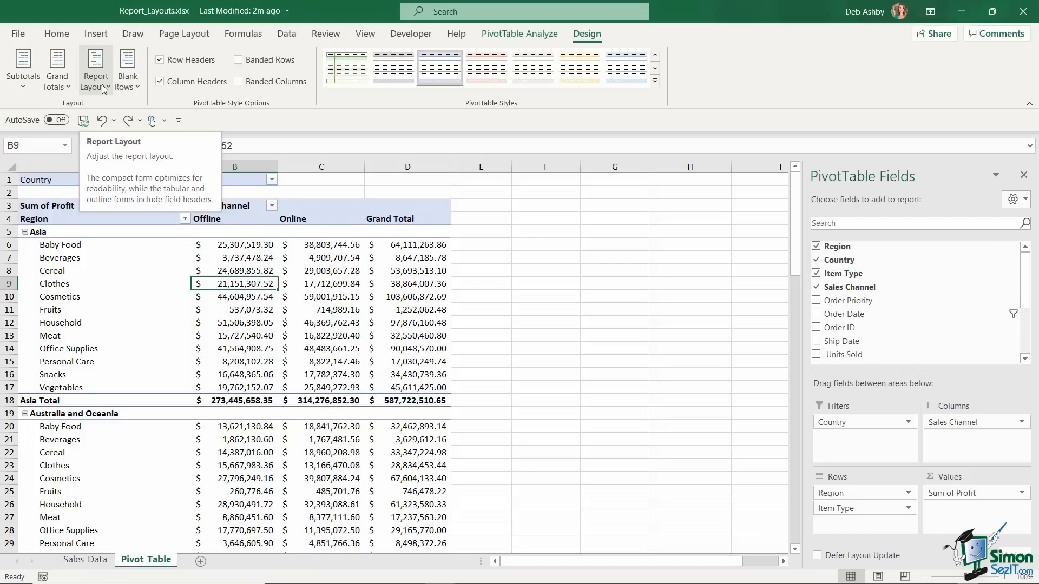
{"action": "left_click", "coordinate": [322, 278]}
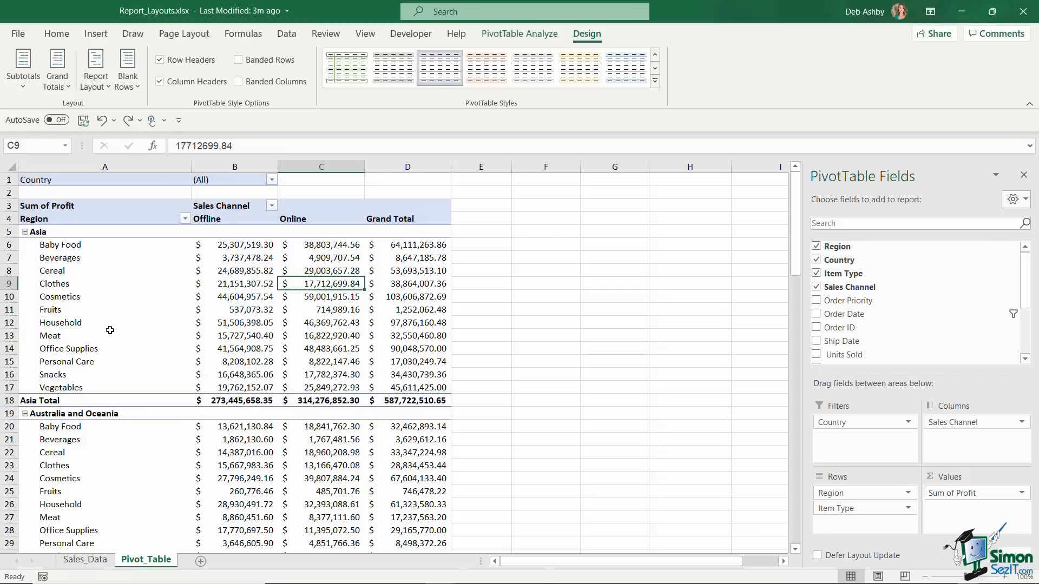
{"action": "left_click", "coordinate": [261, 322]}
{"action": "left_click", "coordinate": [100, 84]}
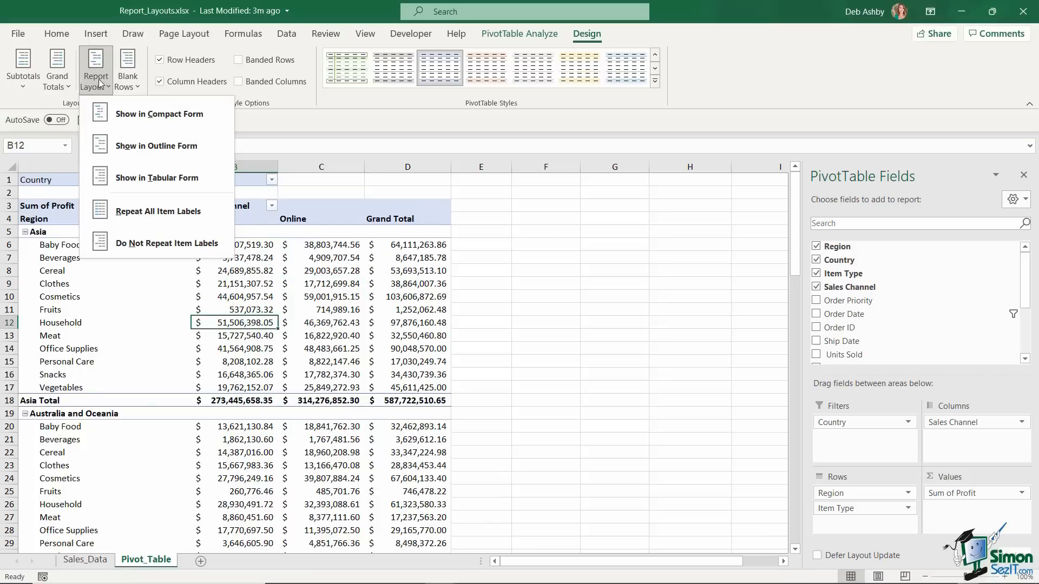
{"action": "left_click", "coordinate": [213, 118]}
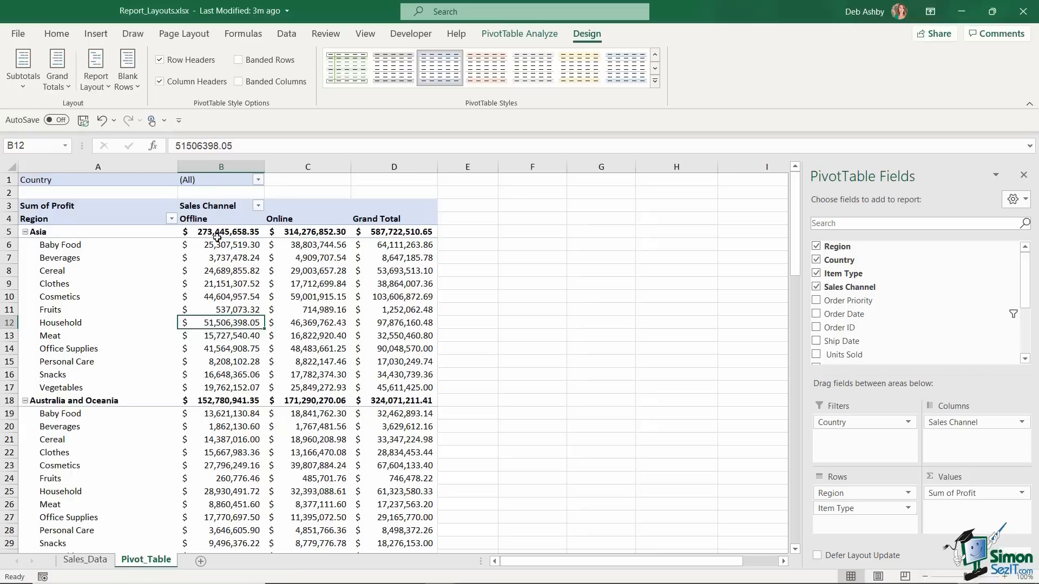
{"action": "mouse_move", "coordinate": [419, 232]}
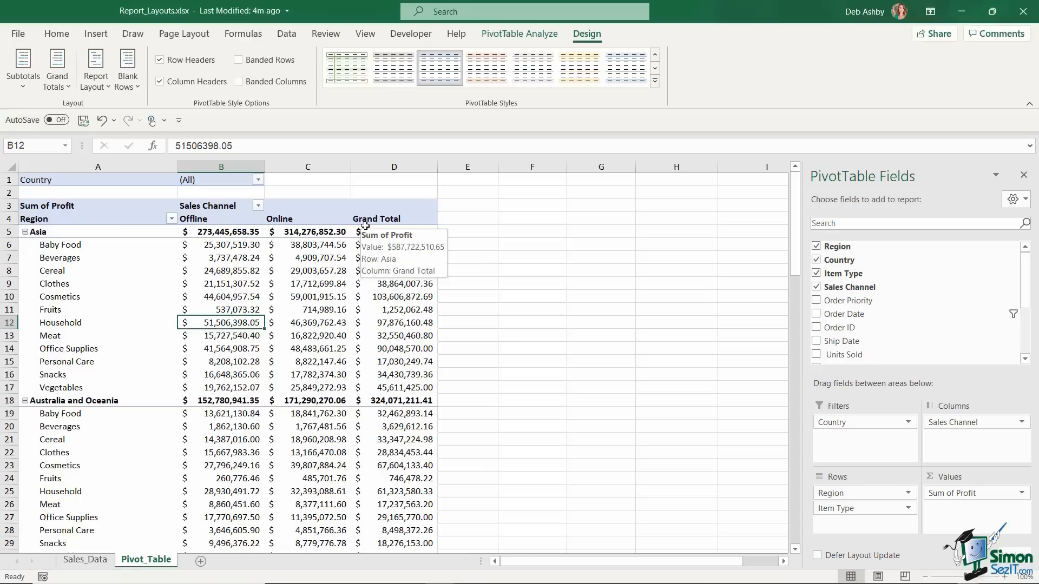
{"action": "left_click", "coordinate": [45, 234]}
{"action": "left_click", "coordinate": [72, 402]}
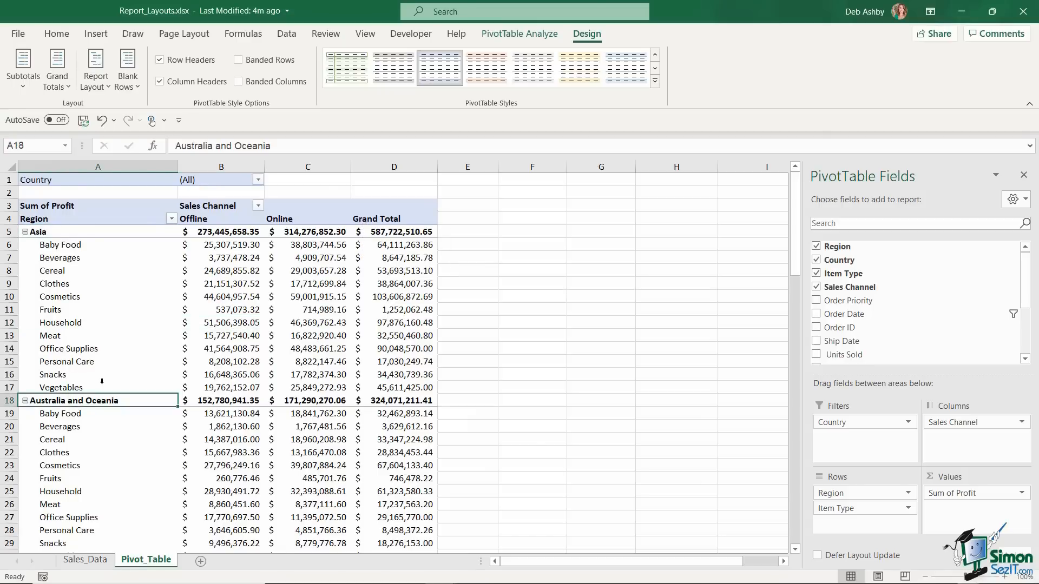
{"action": "scroll", "coordinate": [101, 381], "scroll_direction": "down", "scroll_amount": 5}
{"action": "scroll", "coordinate": [99, 364], "scroll_direction": "up", "scroll_amount": 5}
Switch the PivotTable's report layout to outline form
{"action": "left_click", "coordinate": [234, 283]}
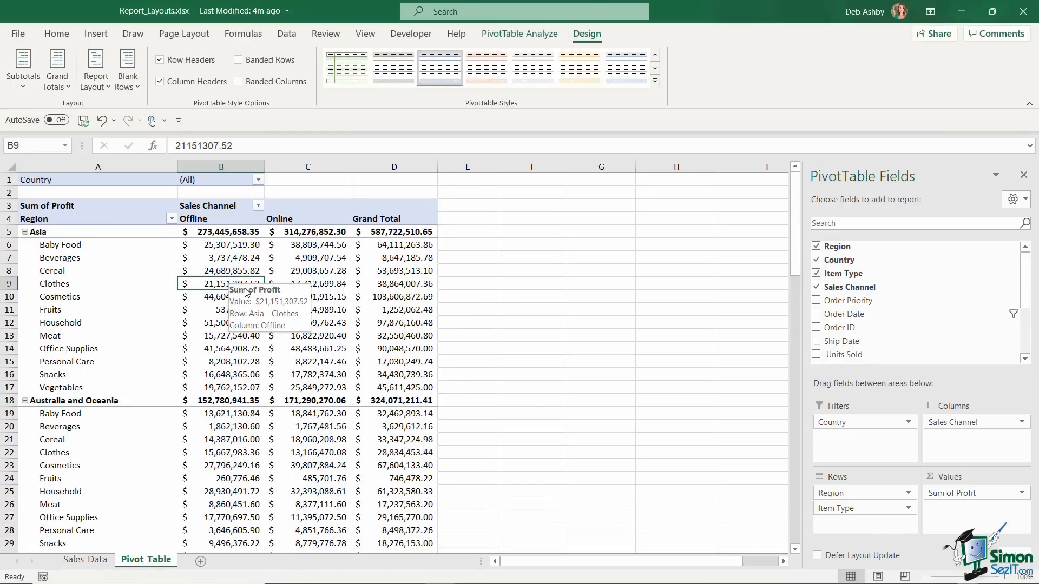
{"action": "left_click", "coordinate": [98, 89]}
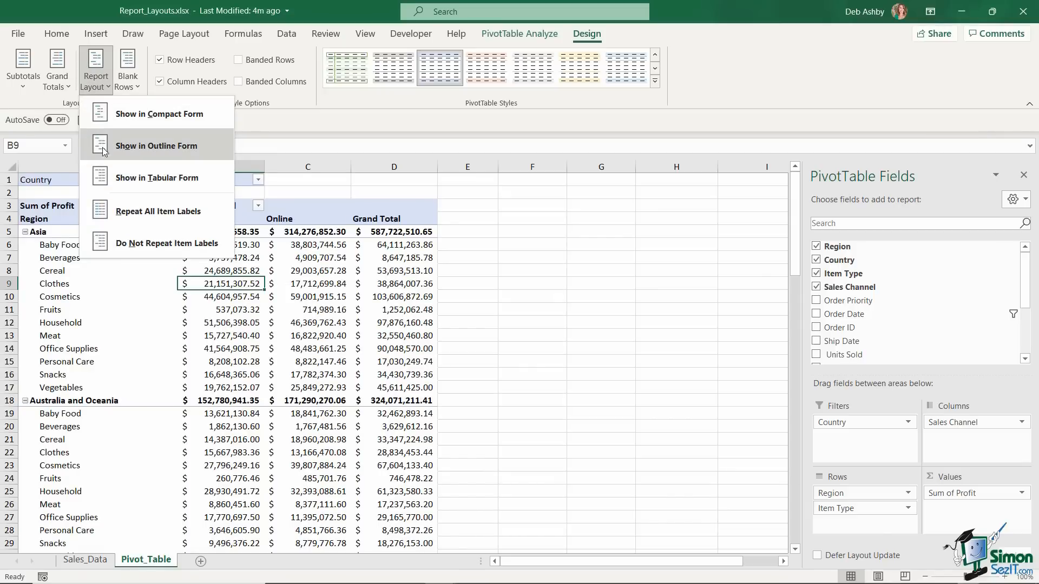
{"action": "left_click", "coordinate": [219, 145]}
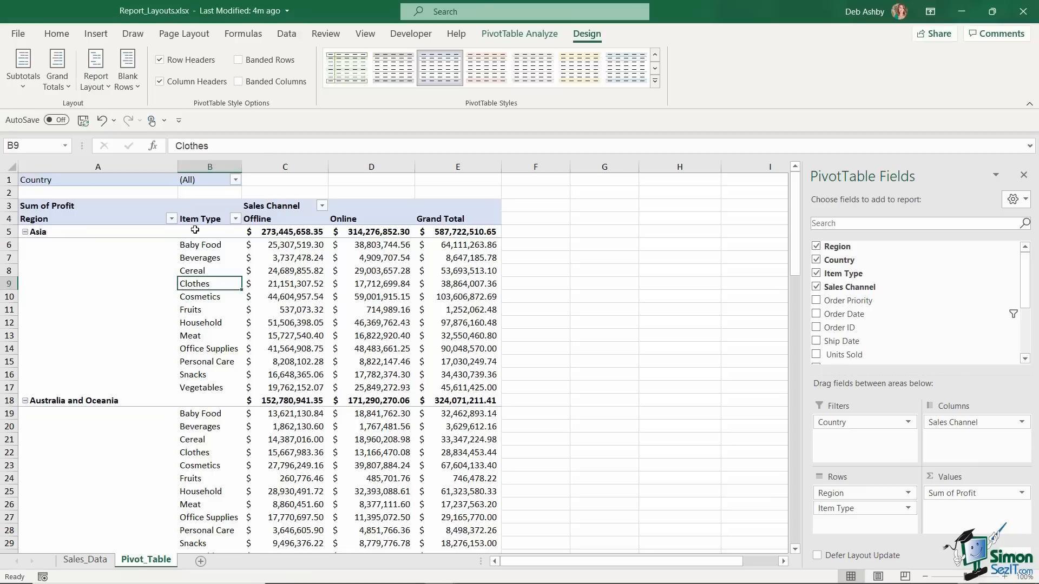
Examine the separate Item Type column, comparing Asia's item labels with the Region column beside them
{"action": "left_click", "coordinate": [196, 209]}
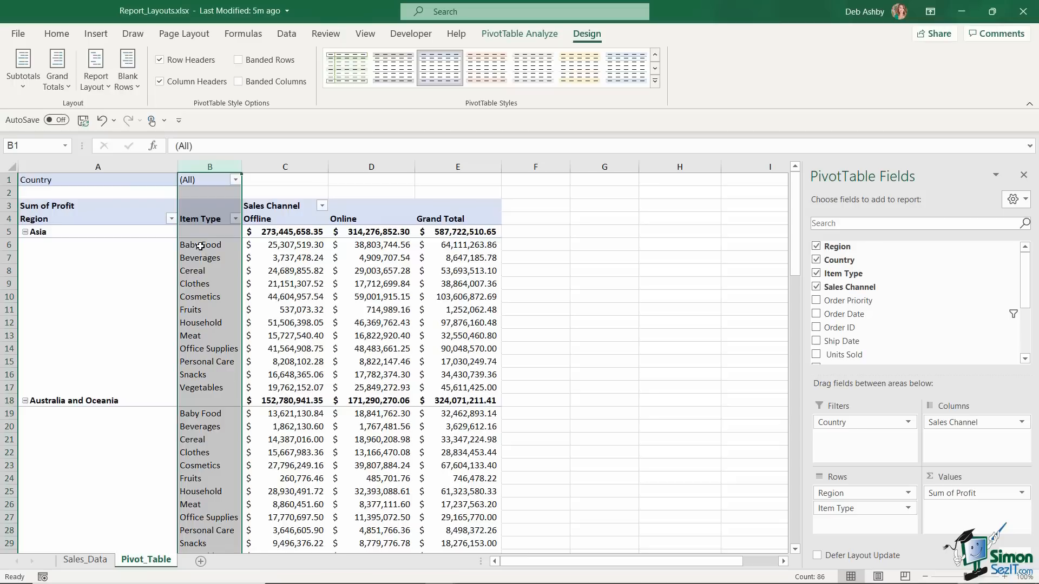
{"action": "left_click_drag", "start_coordinate": [201, 246], "coordinate": [201, 388]}
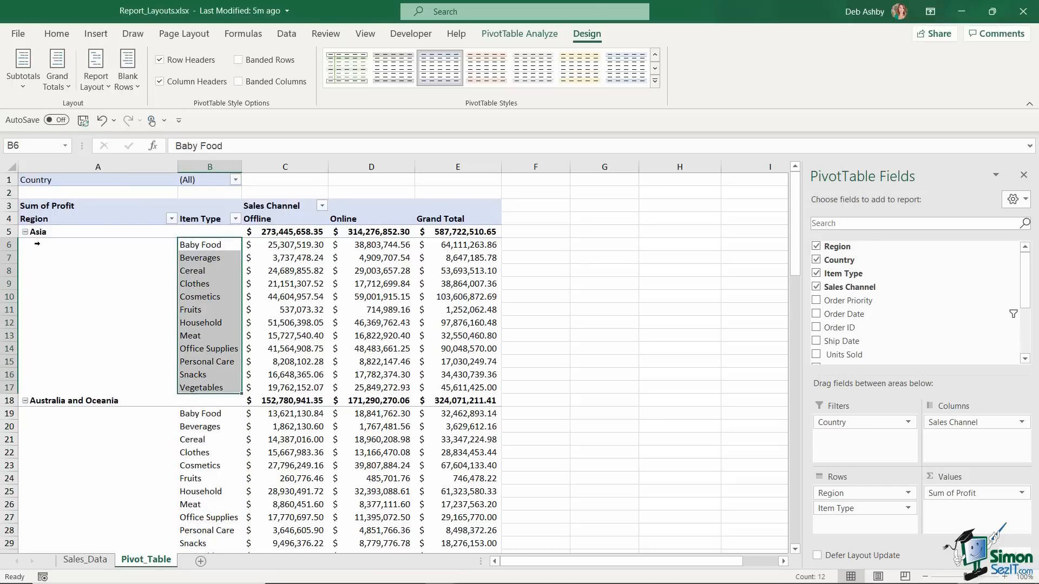
{"action": "left_click", "coordinate": [23, 244]}
{"action": "left_click_drag", "start_coordinate": [57, 246], "coordinate": [76, 376]}
{"action": "left_click", "coordinate": [208, 245]}
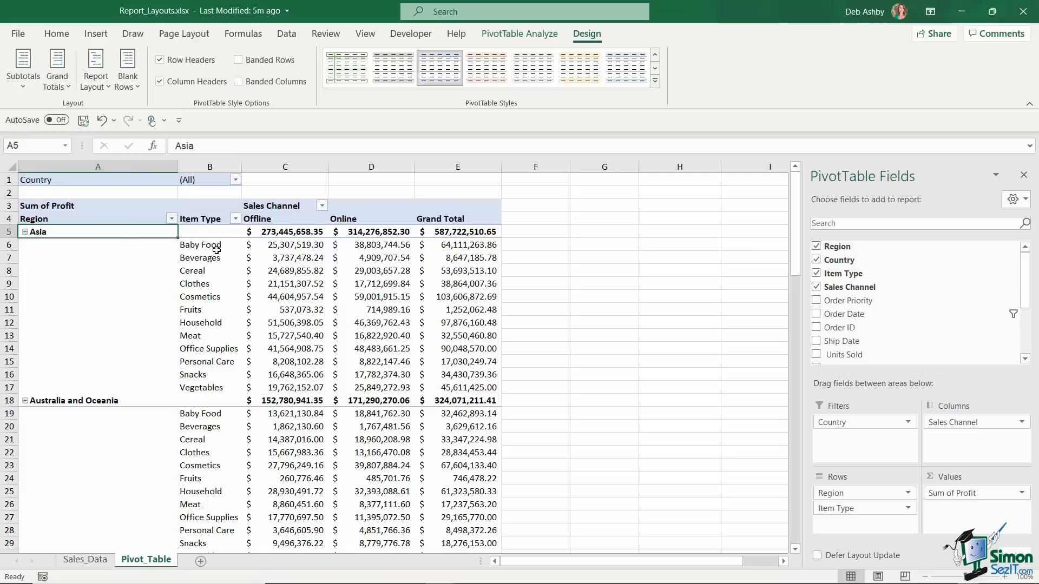
{"action": "left_click_drag", "start_coordinate": [216, 250], "coordinate": [205, 378]}
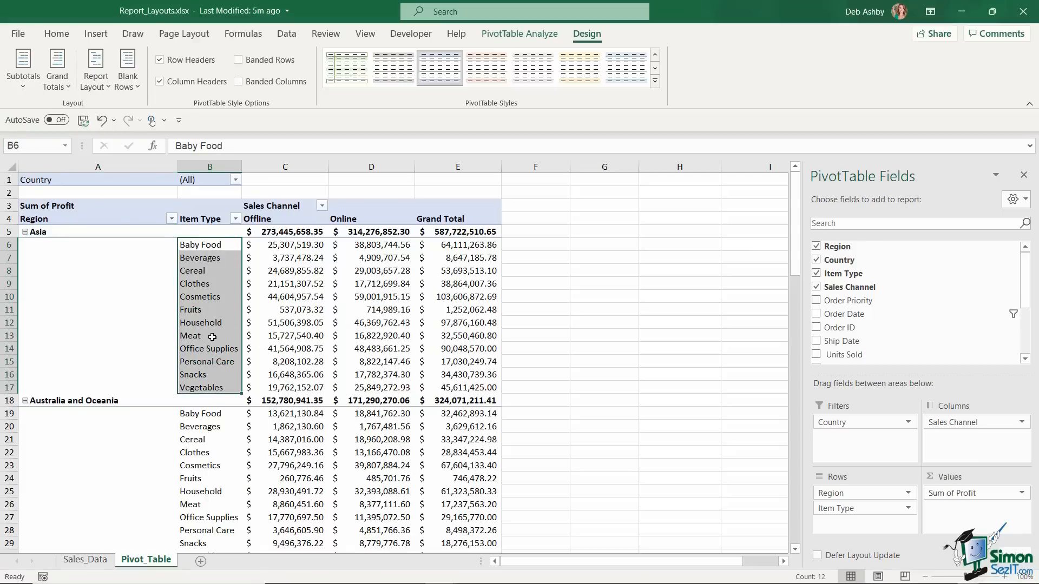
{"action": "mouse_move", "coordinate": [251, 273]}
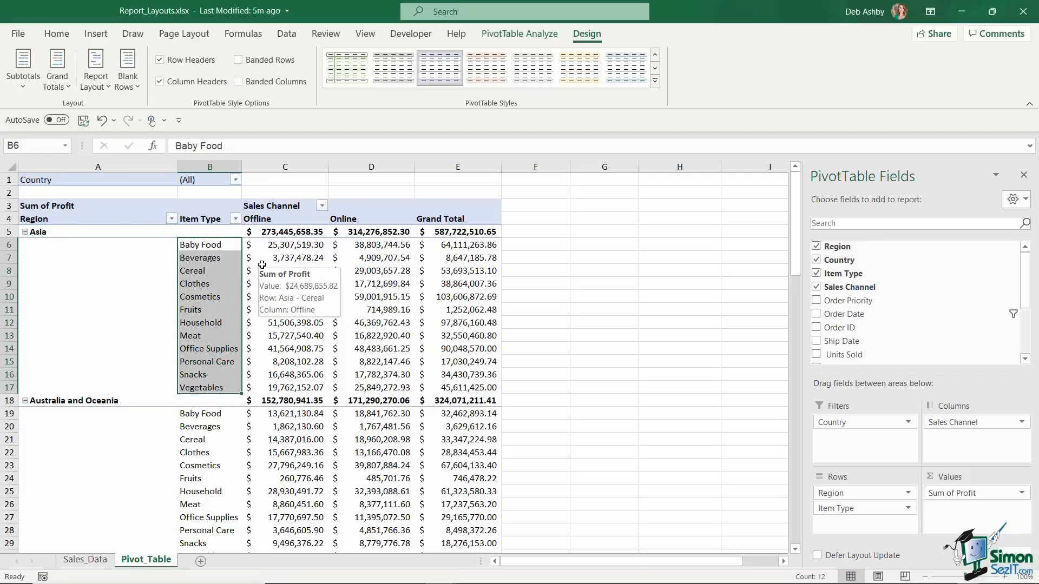
Move all subtotals to the bottom of each group in the outline layout and inspect the Asia Total row
{"action": "left_click", "coordinate": [214, 259]}
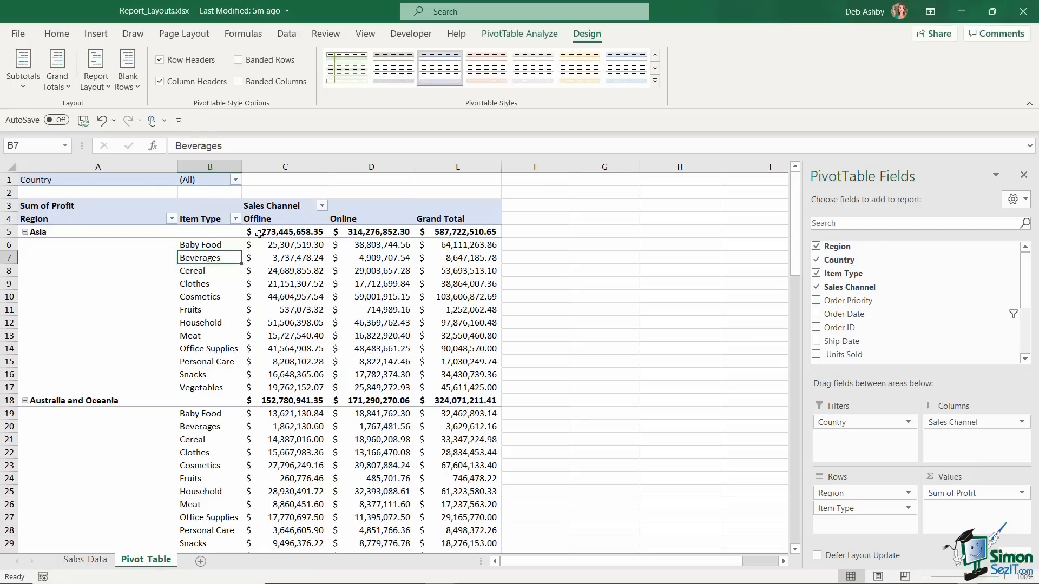
{"action": "mouse_move", "coordinate": [260, 234]}
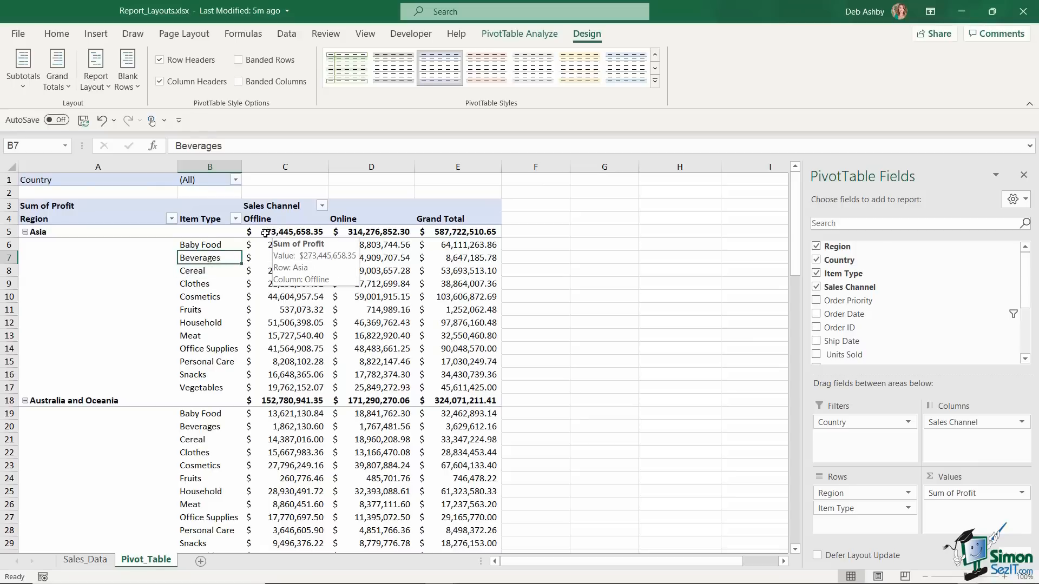
{"action": "left_click", "coordinate": [31, 81]}
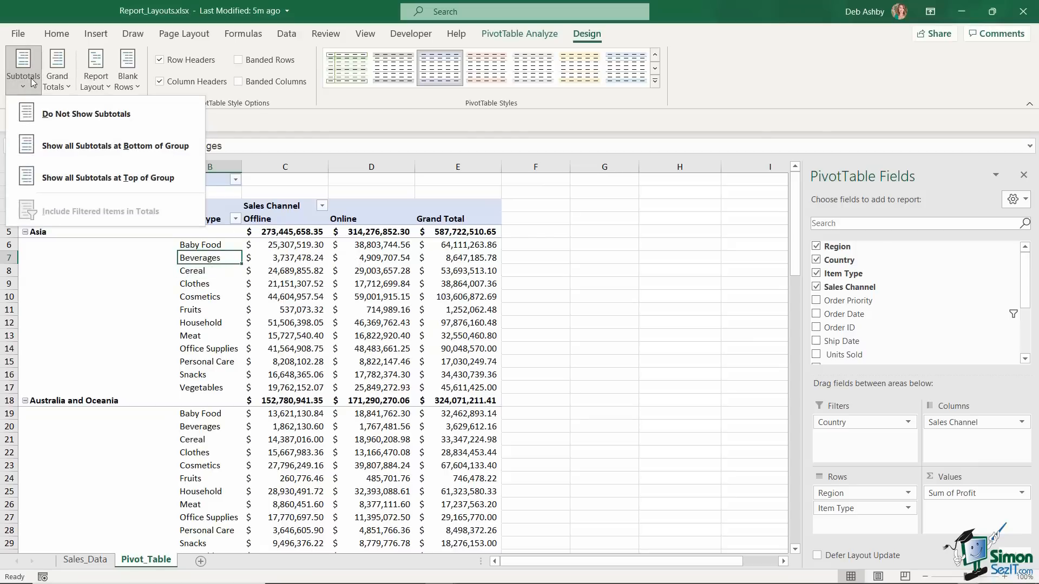
{"action": "left_click", "coordinate": [45, 146]}
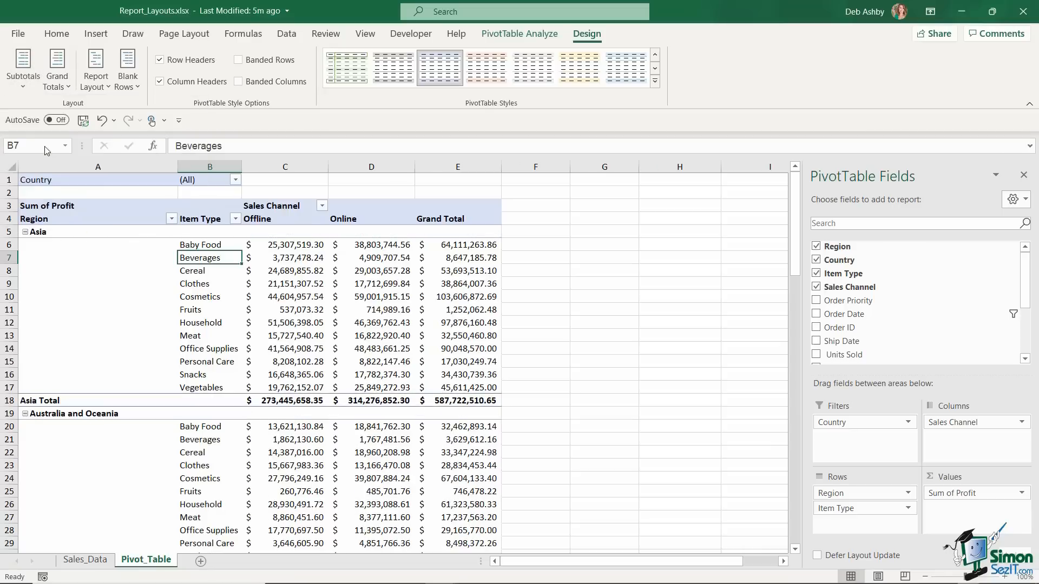
{"action": "left_click", "coordinate": [295, 298]}
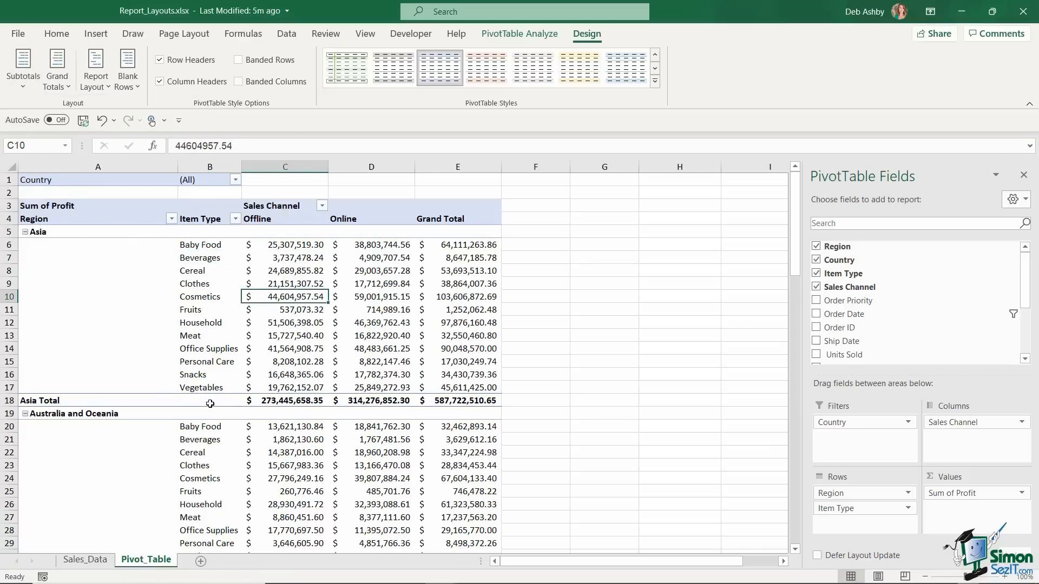
{"action": "mouse_move", "coordinate": [289, 403]}
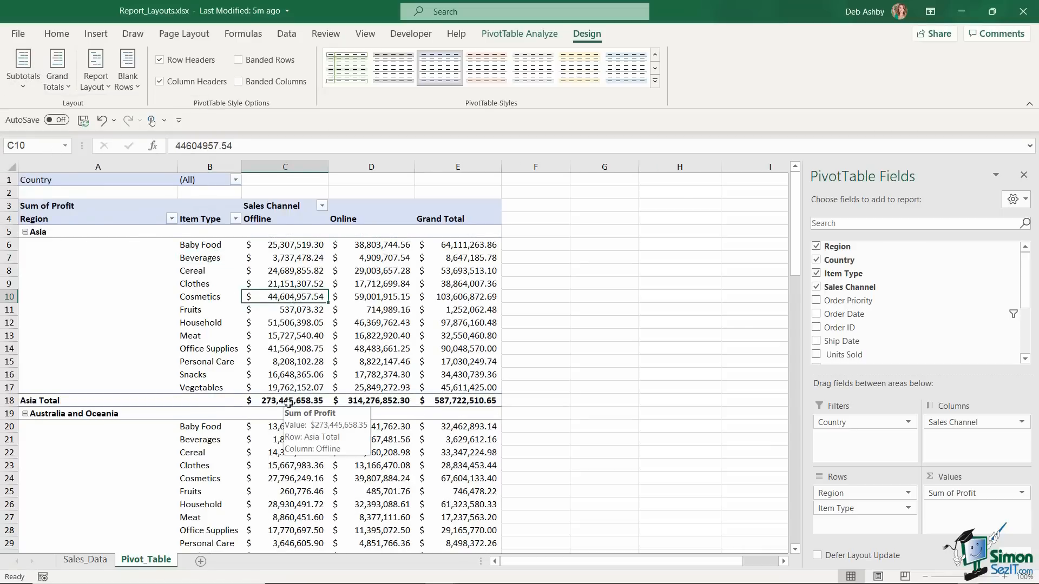
Repeat all item labels in the outline layout, filling the blank Region cells beside each item type
{"action": "left_click", "coordinate": [292, 258]}
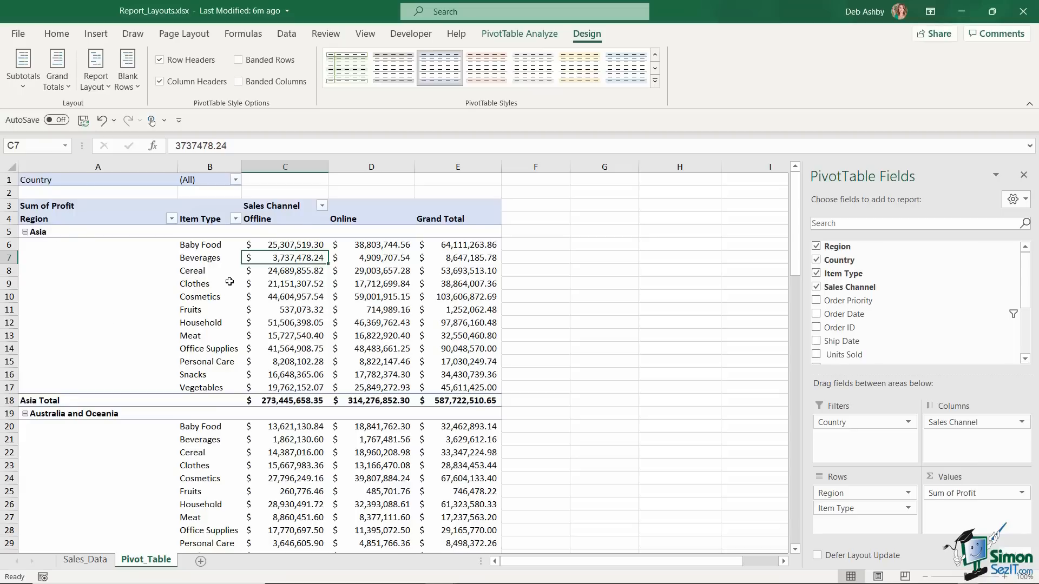
{"action": "left_click", "coordinate": [45, 257]}
{"action": "left_click", "coordinate": [47, 271]}
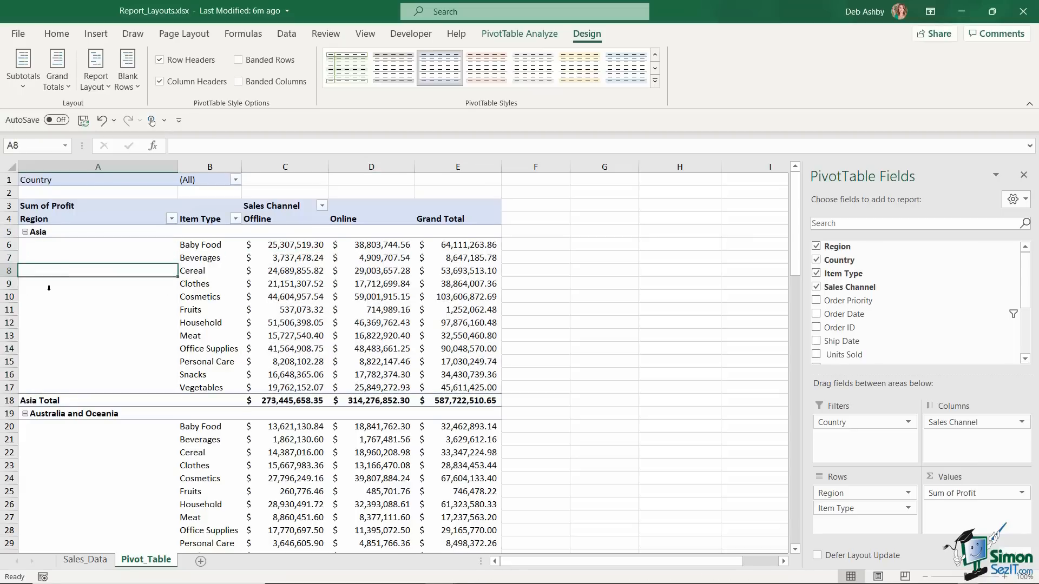
{"action": "left_click", "coordinate": [209, 311]}
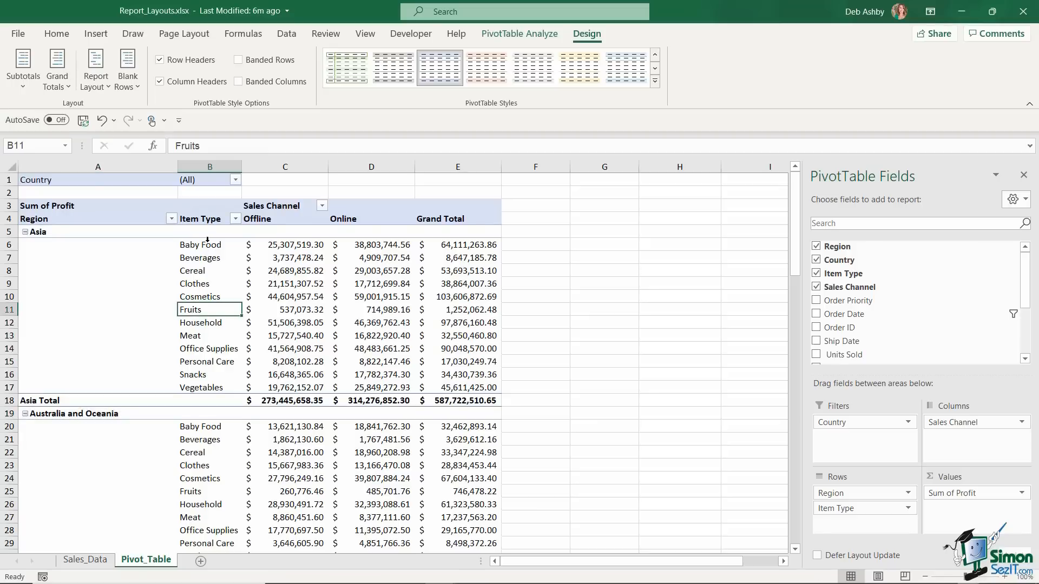
{"action": "left_click", "coordinate": [99, 246]}
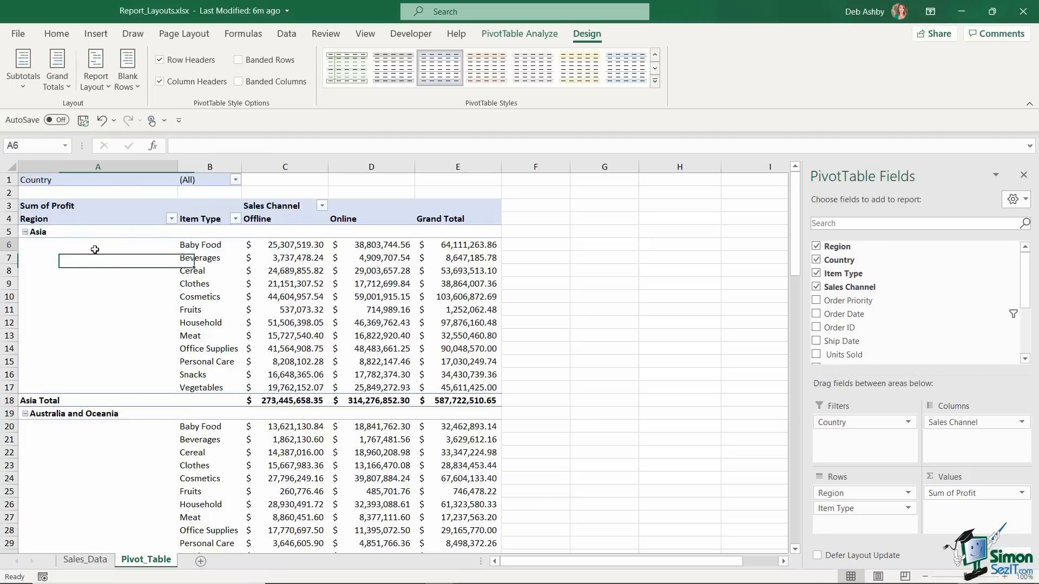
{"action": "left_click", "coordinate": [101, 90]}
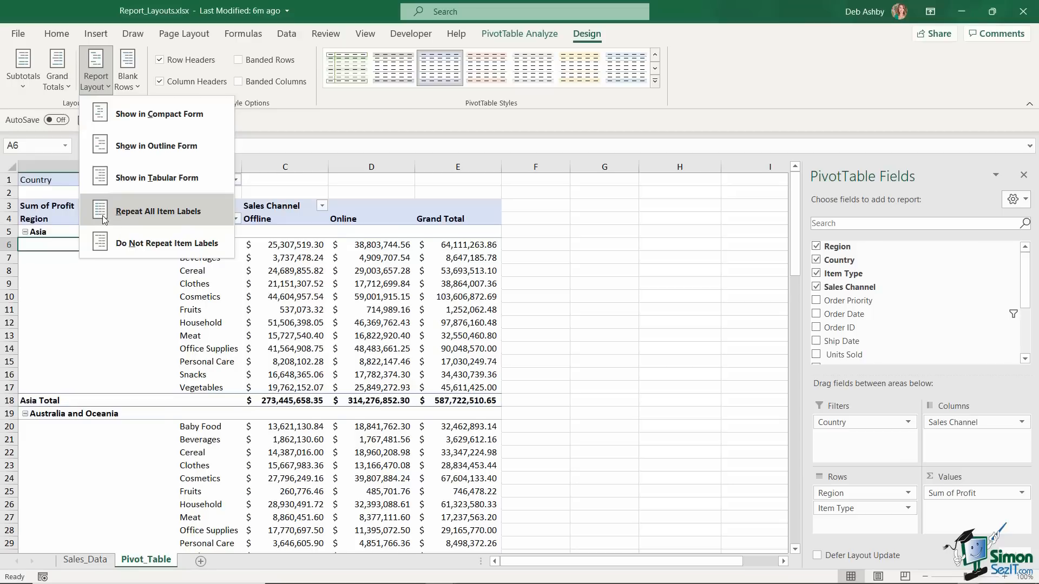
{"action": "left_click", "coordinate": [190, 218]}
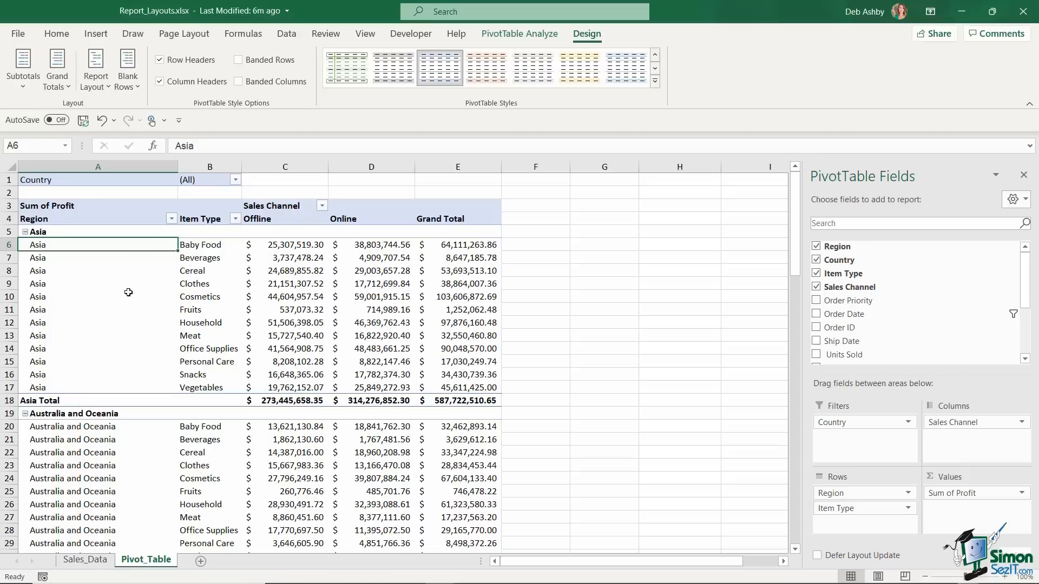
Review the repeated region labels from Asia down to Europe and turn item label repetition off again
{"action": "scroll", "coordinate": [136, 311], "scroll_direction": "down", "scroll_amount": 4}
{"action": "scroll", "coordinate": [111, 303], "scroll_direction": "down", "scroll_amount": 3}
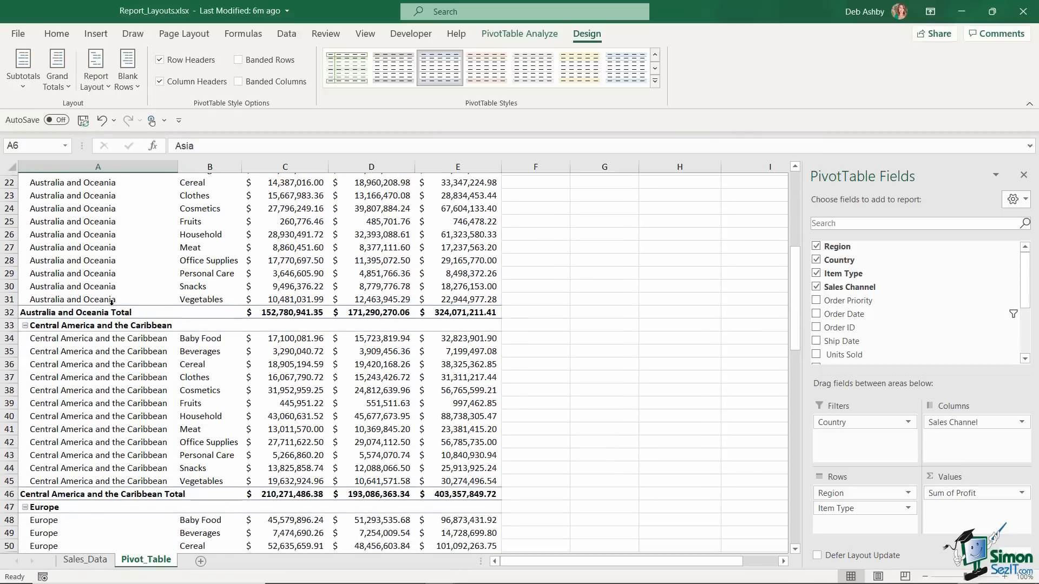
{"action": "scroll", "coordinate": [158, 296], "scroll_direction": "up", "scroll_amount": 7}
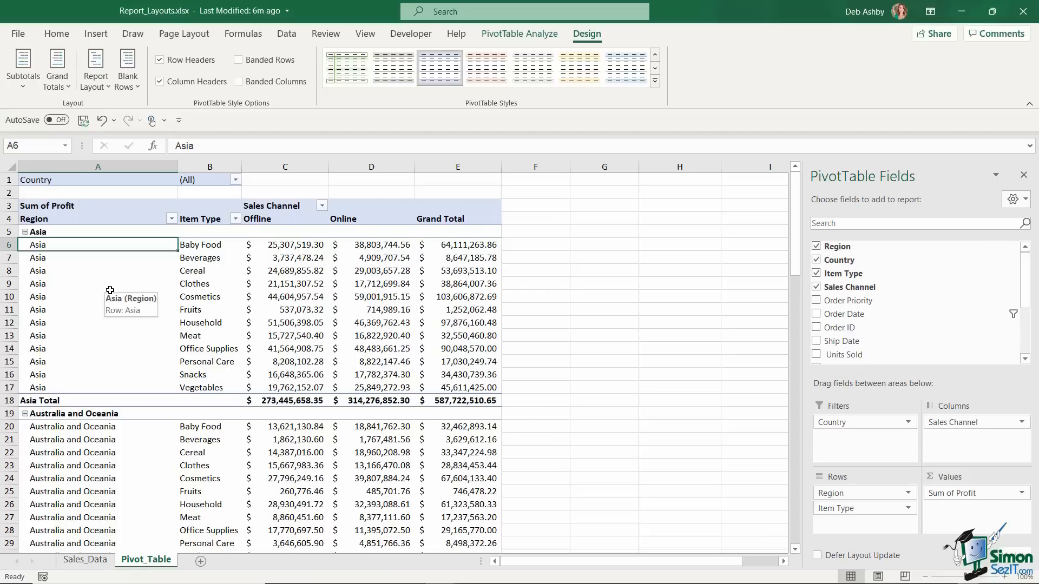
{"action": "left_click", "coordinate": [101, 87]}
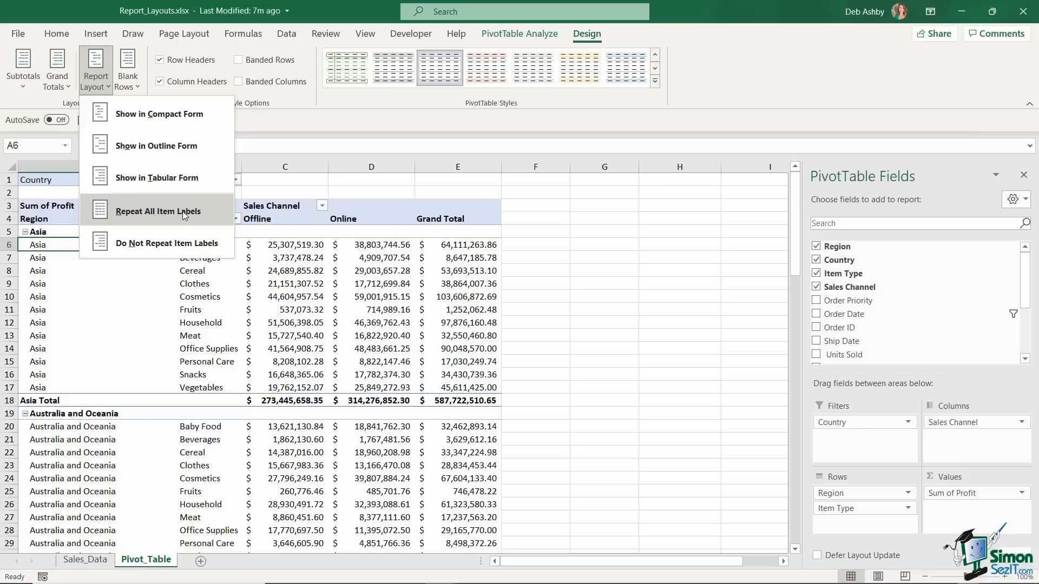
{"action": "left_click", "coordinate": [183, 248]}
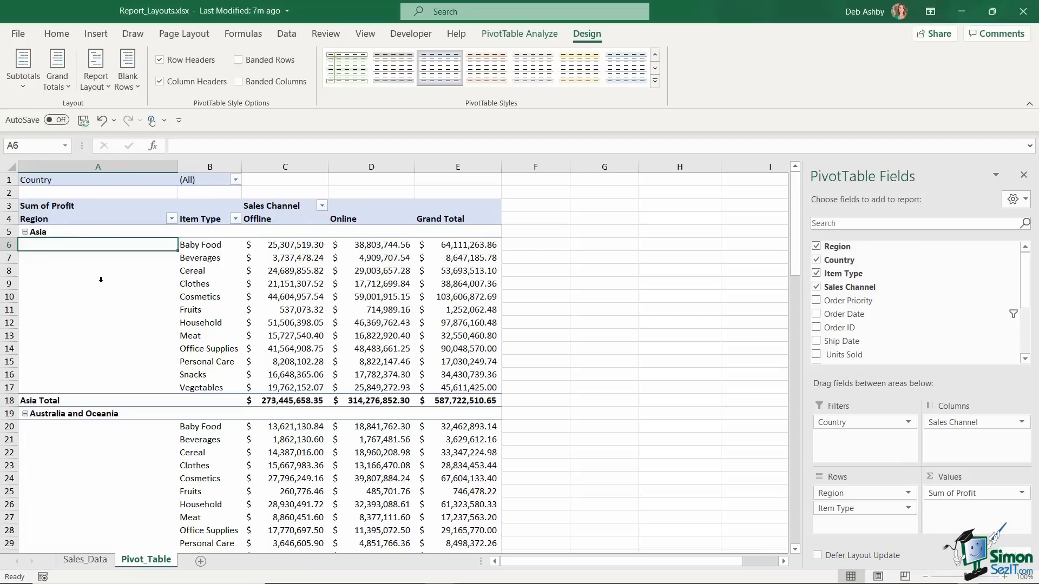
Try the tabular report layout and inspect the rows of the Asia group
{"action": "left_click", "coordinate": [93, 82]}
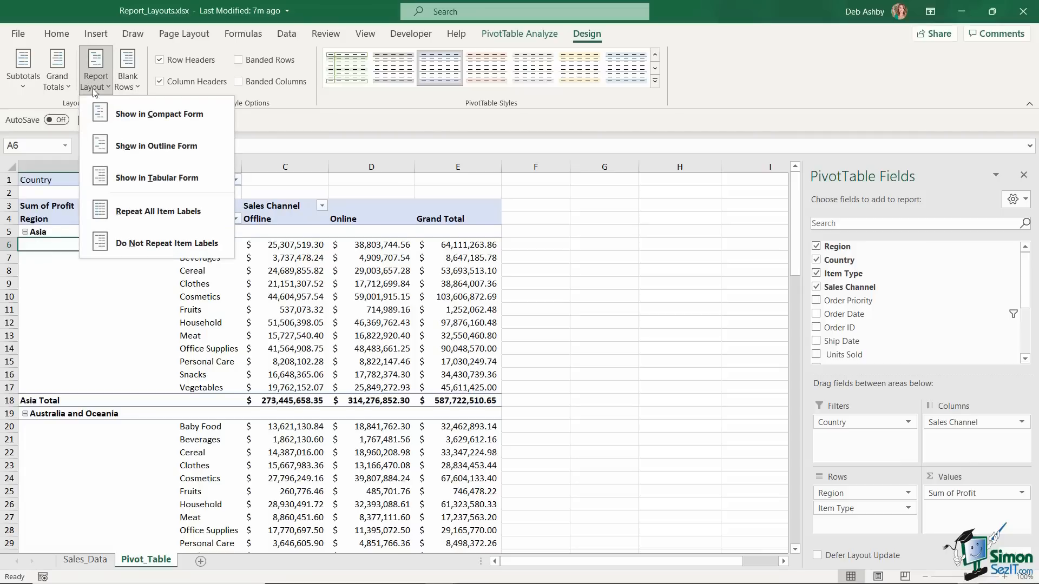
{"action": "left_click", "coordinate": [202, 180]}
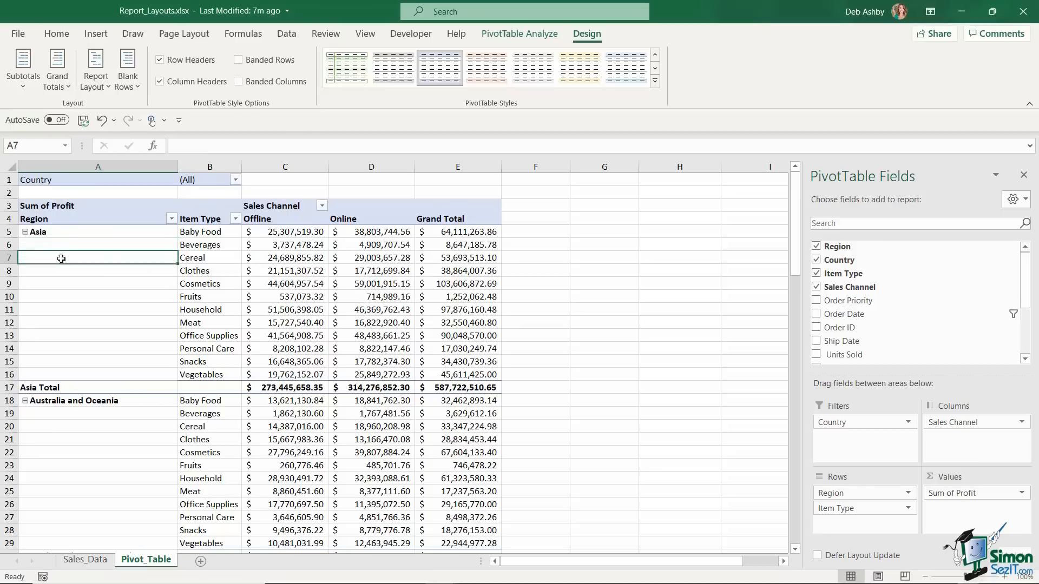
{"action": "left_click_drag", "start_coordinate": [73, 234], "coordinate": [447, 372]}
{"action": "left_click", "coordinate": [323, 300]}
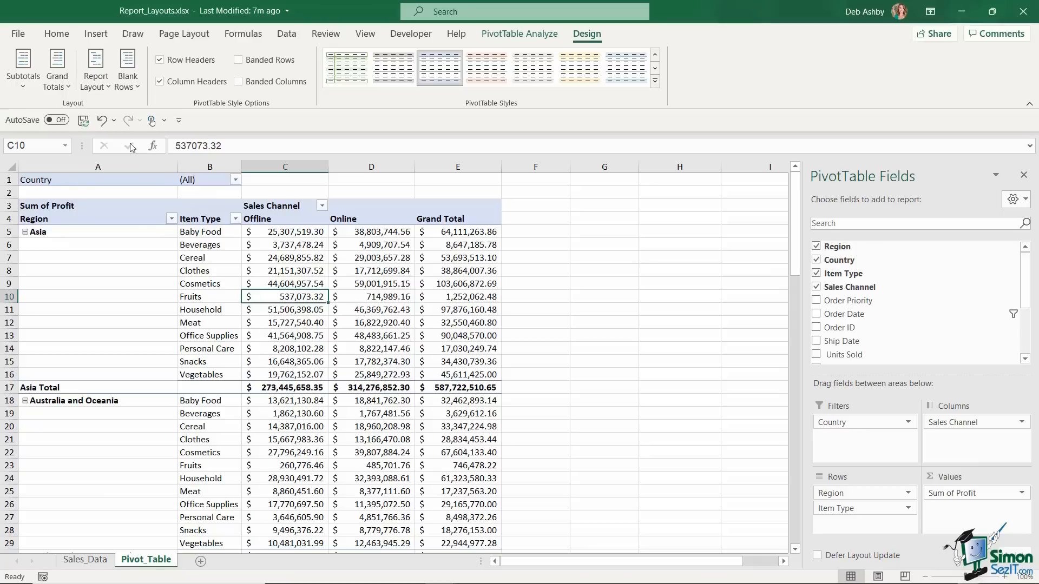
Undo the tabular layout change and examine Asia's Region, Item Type and profit columns in outline form
{"action": "left_click", "coordinate": [103, 120]}
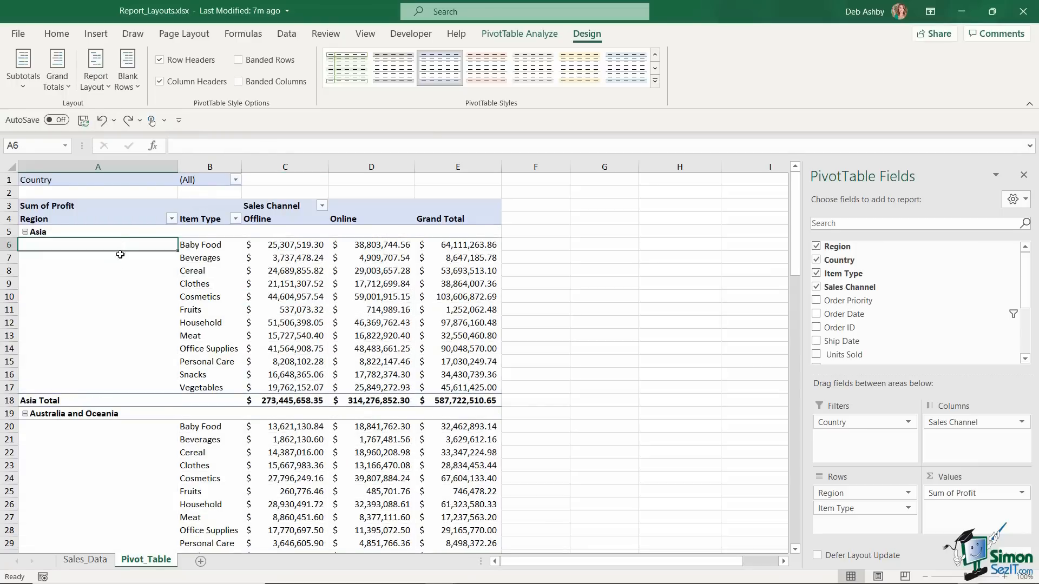
{"action": "left_click_drag", "start_coordinate": [120, 250], "coordinate": [118, 387]}
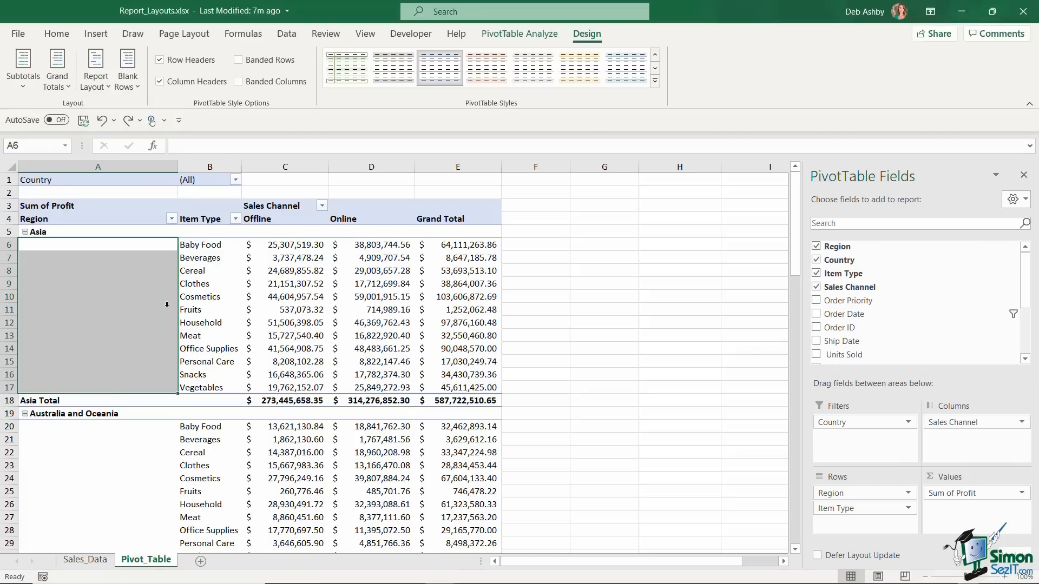
{"action": "left_click", "coordinate": [216, 272]}
{"action": "left_click", "coordinate": [320, 272]}
{"action": "left_click", "coordinate": [391, 272]}
{"action": "left_click", "coordinate": [459, 282]}
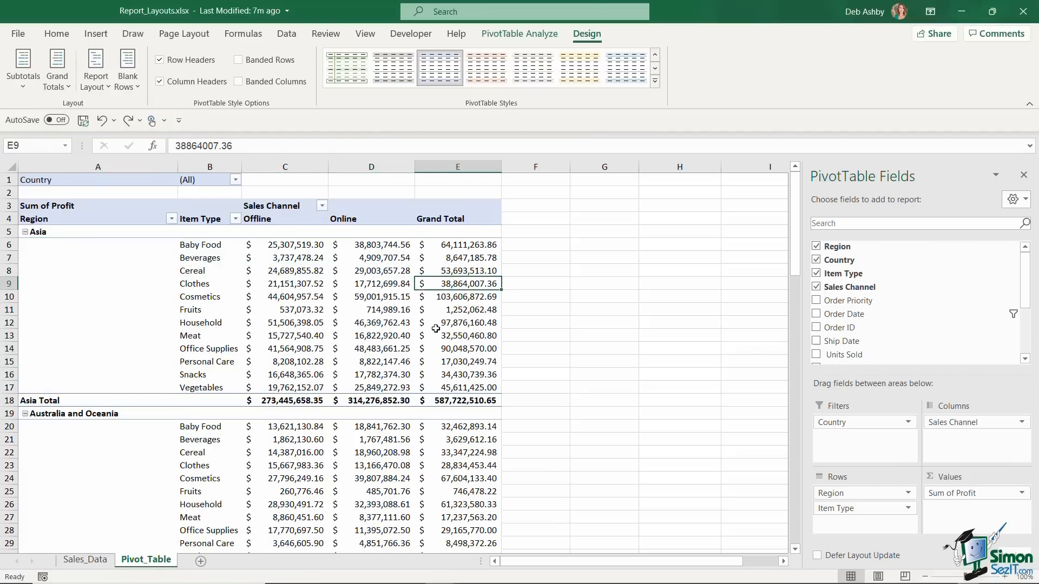
Show the PivotTable in tabular form, inspect Asia's profit values and review the available report layouts
{"action": "left_click", "coordinate": [91, 78]}
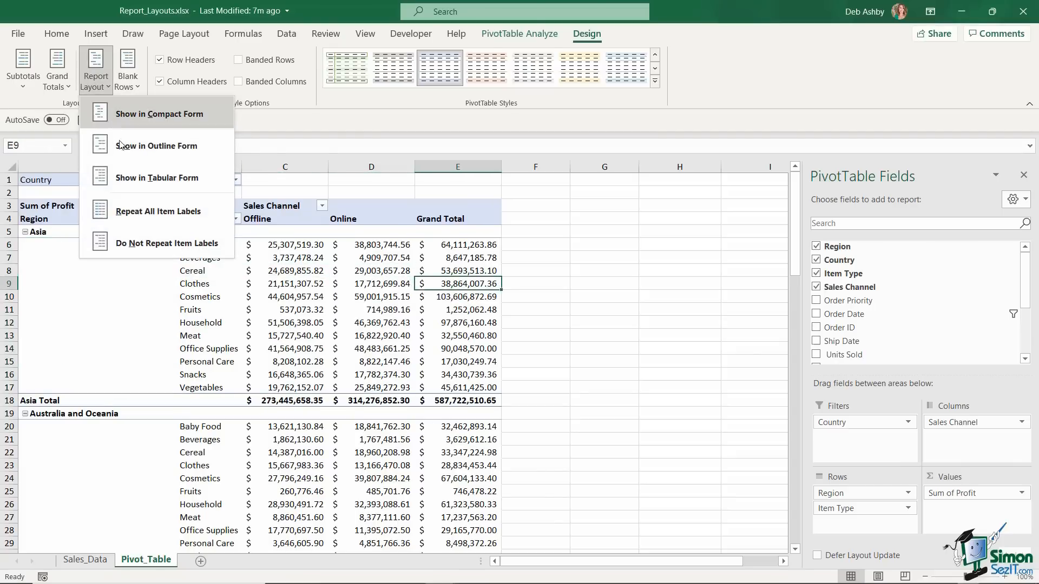
{"action": "left_click", "coordinate": [128, 179]}
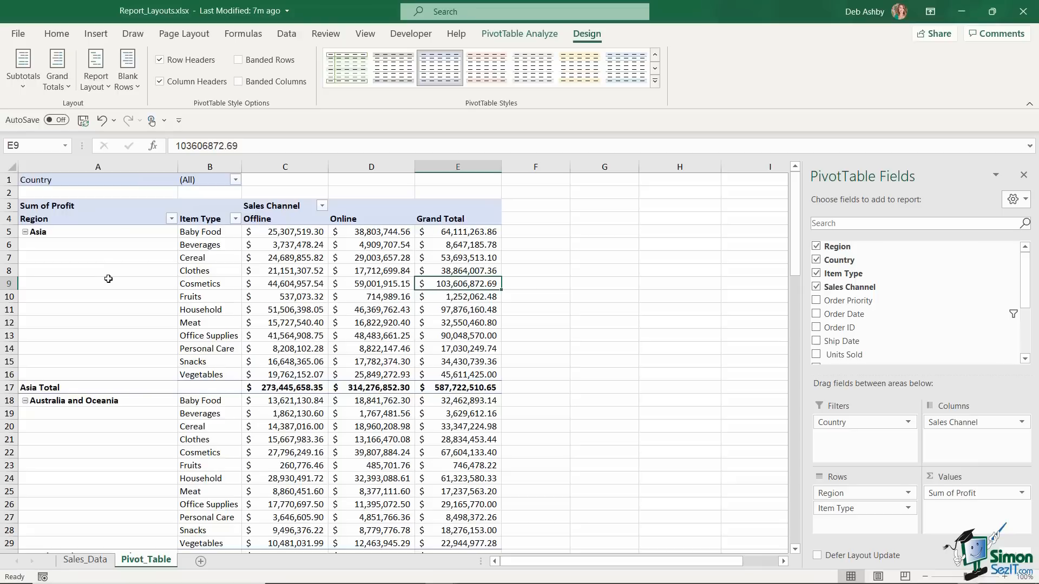
{"action": "left_click", "coordinate": [280, 260]}
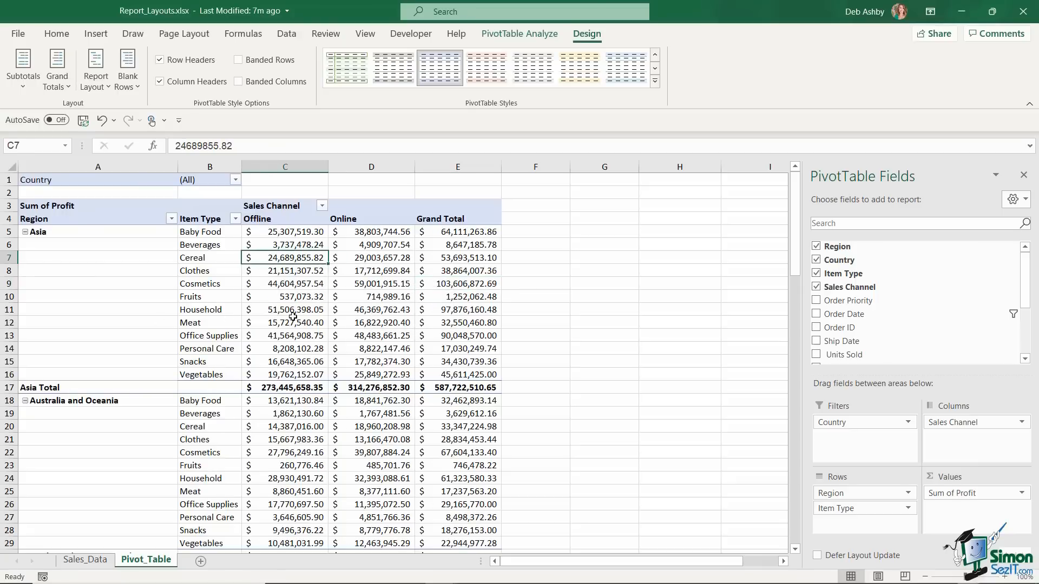
{"action": "mouse_move", "coordinate": [293, 316]}
{"action": "mouse_move", "coordinate": [344, 301]}
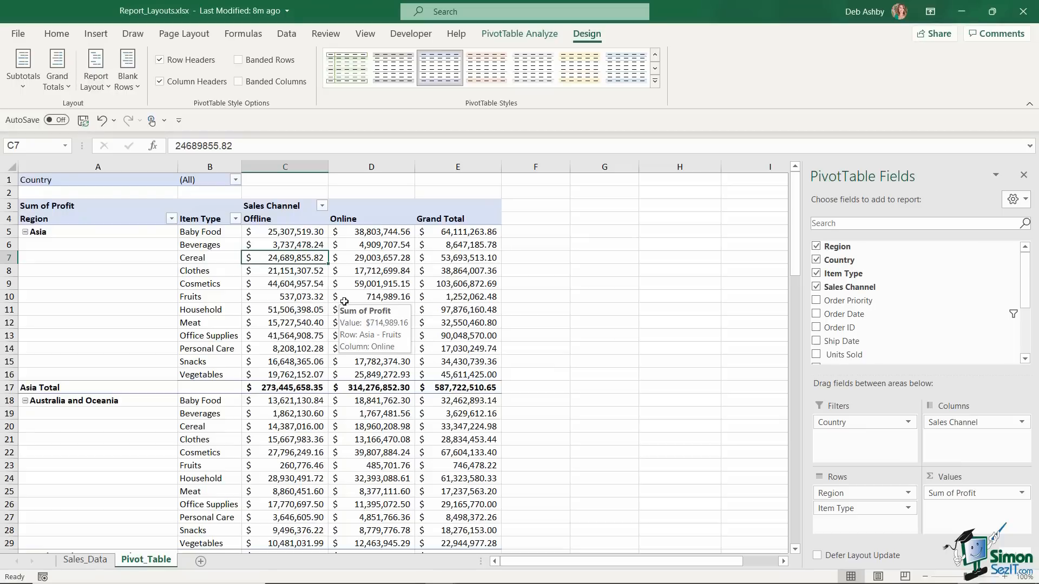
{"action": "left_click", "coordinate": [99, 84]}
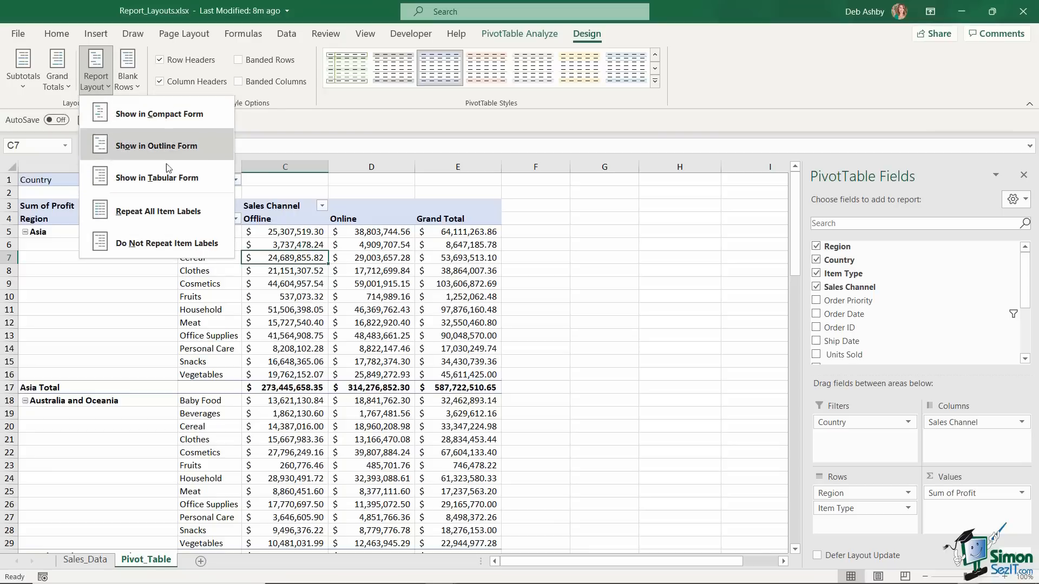
{"action": "left_click", "coordinate": [421, 309]}
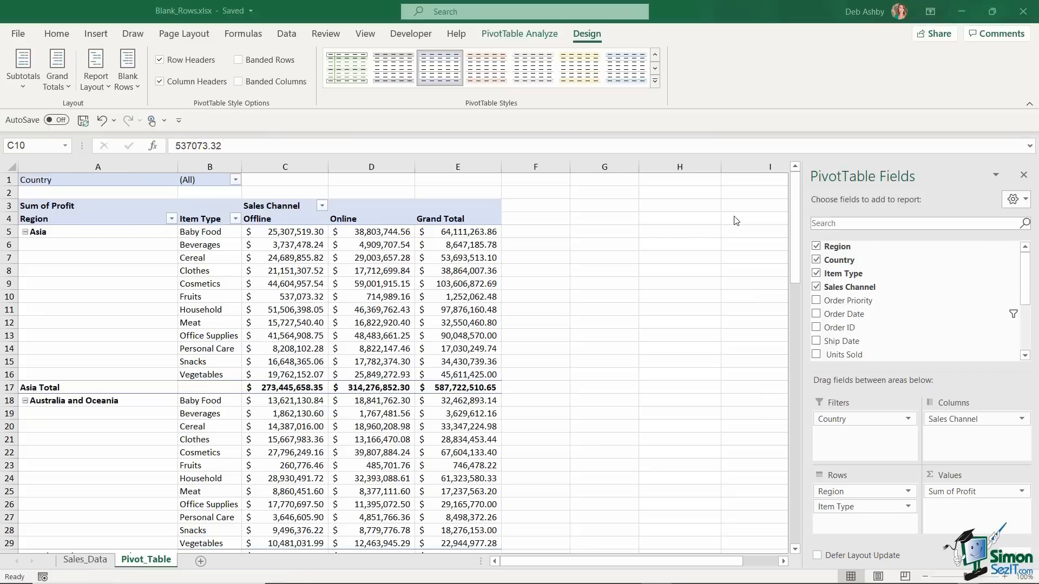
Insert a blank line after each item in the Blank_Rows.xlsx PivotTable
{"action": "mouse_move", "coordinate": [279, 273]}
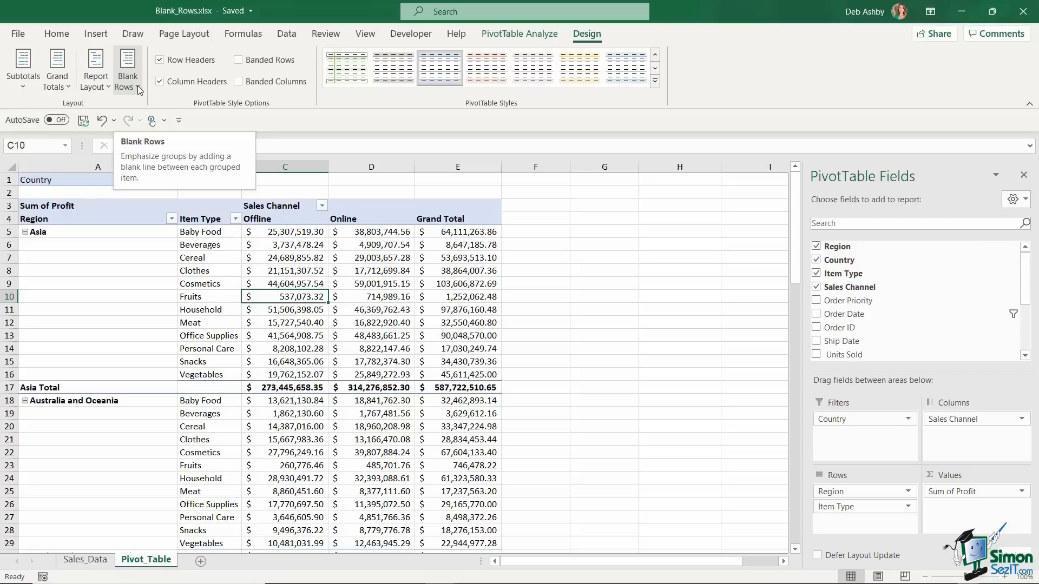
{"action": "left_click", "coordinate": [214, 259]}
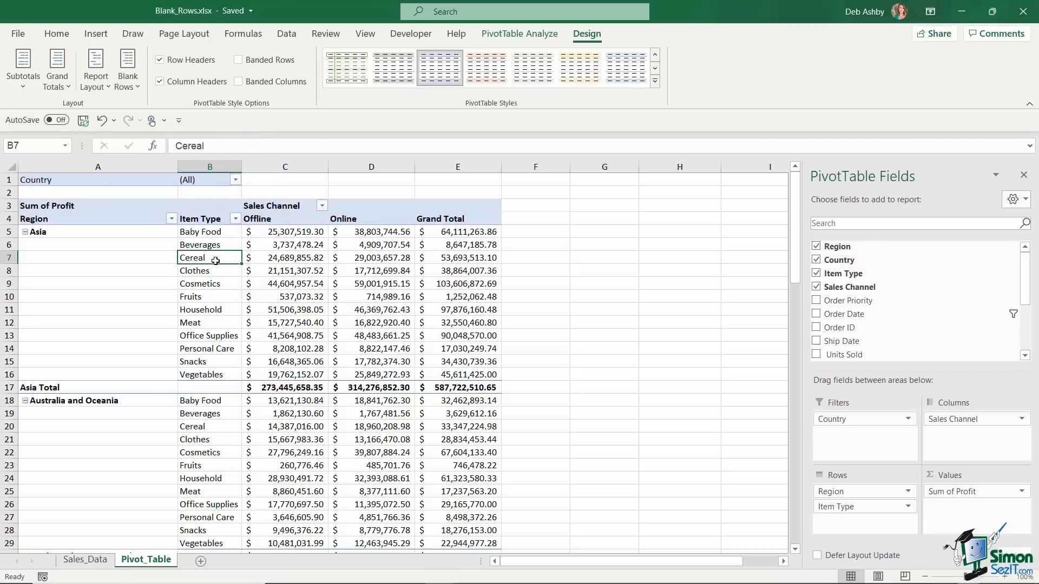
{"action": "left_click", "coordinate": [57, 232]}
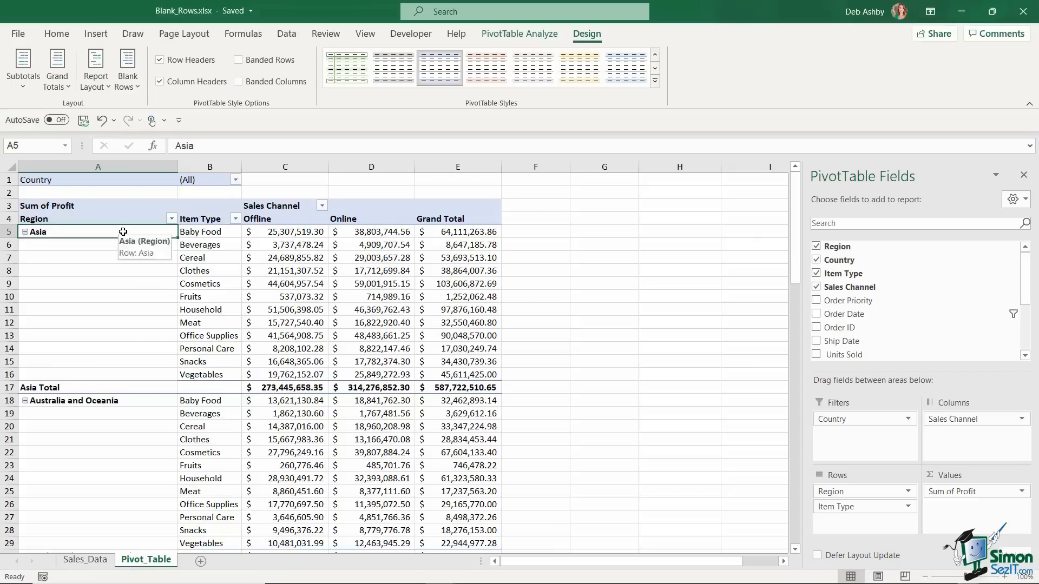
{"action": "left_click", "coordinate": [133, 81]}
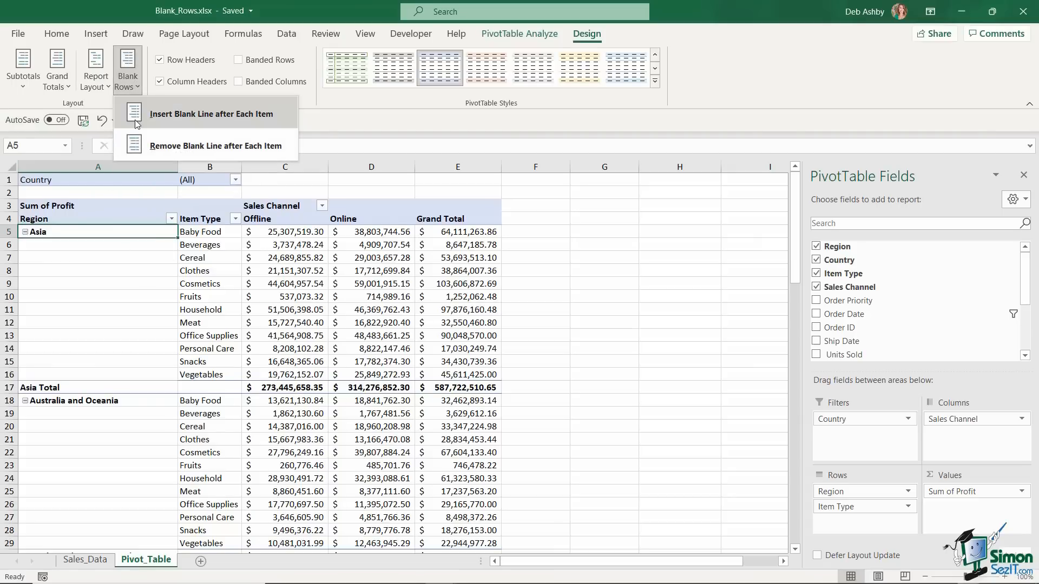
{"action": "left_click", "coordinate": [216, 119]}
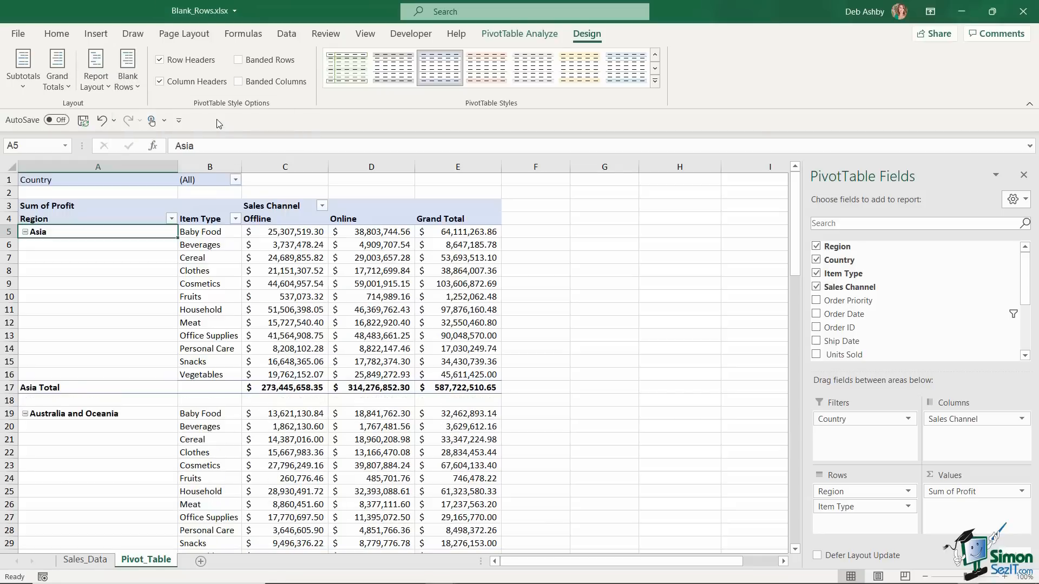
Examine the spacing between region groups, starting with row 18 below Asia Total and continuing past Europe
{"action": "left_click", "coordinate": [7, 400]}
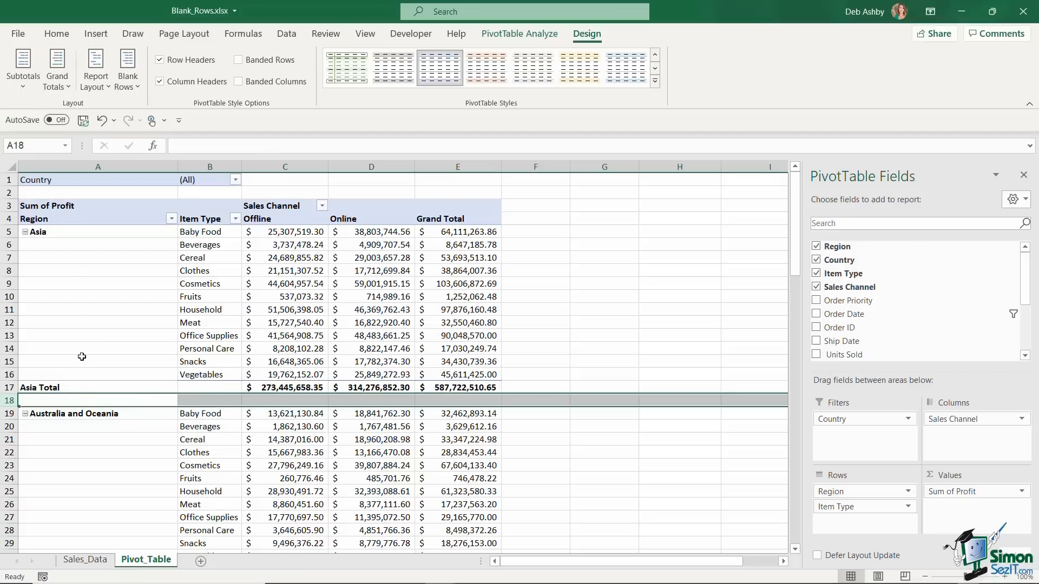
{"action": "left_click", "coordinate": [254, 457]}
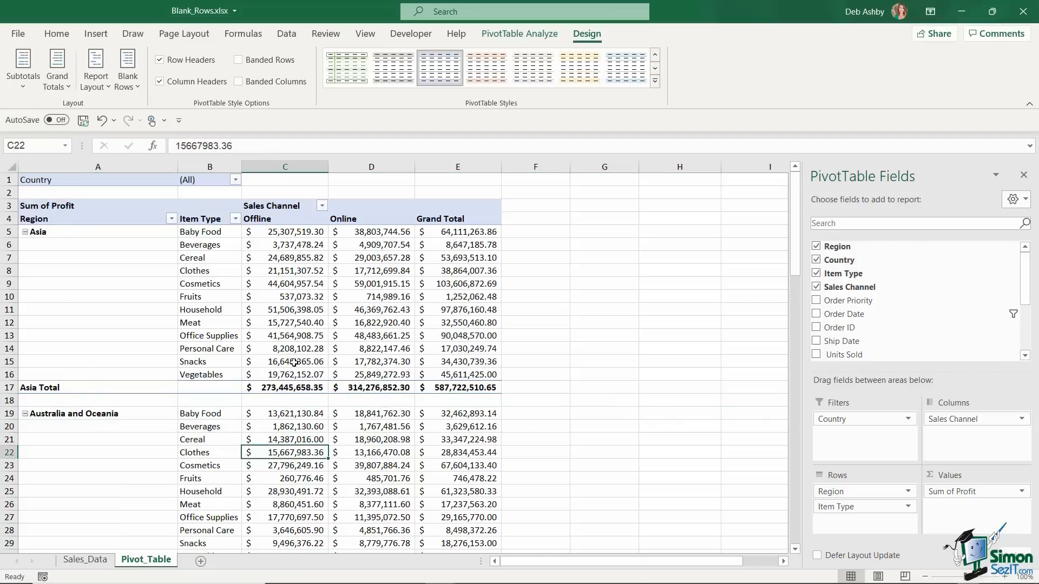
{"action": "mouse_move", "coordinate": [293, 362]}
{"action": "mouse_move", "coordinate": [264, 339]}
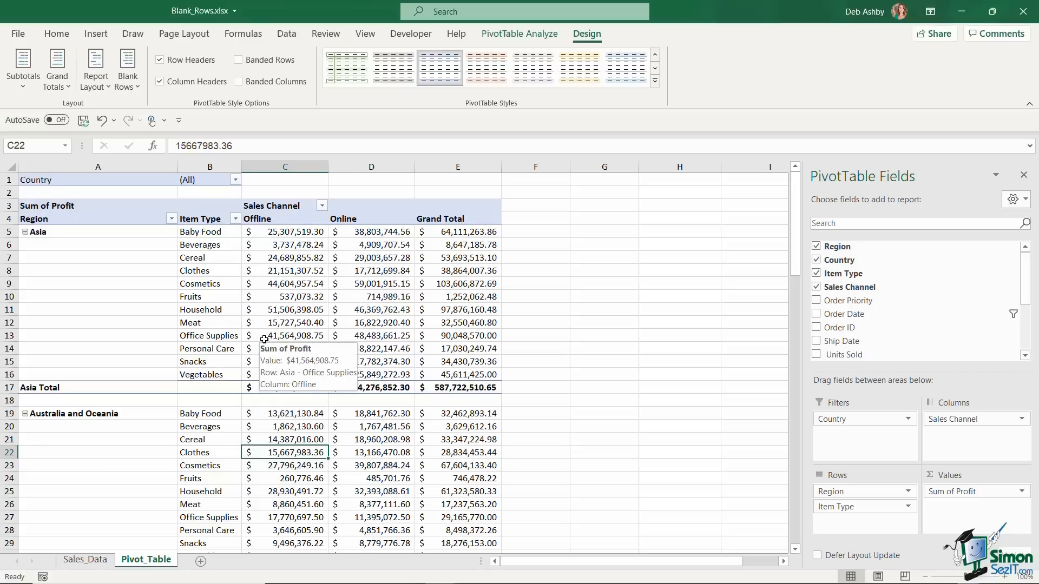
{"action": "scroll", "coordinate": [284, 308], "scroll_direction": "down", "scroll_amount": 5}
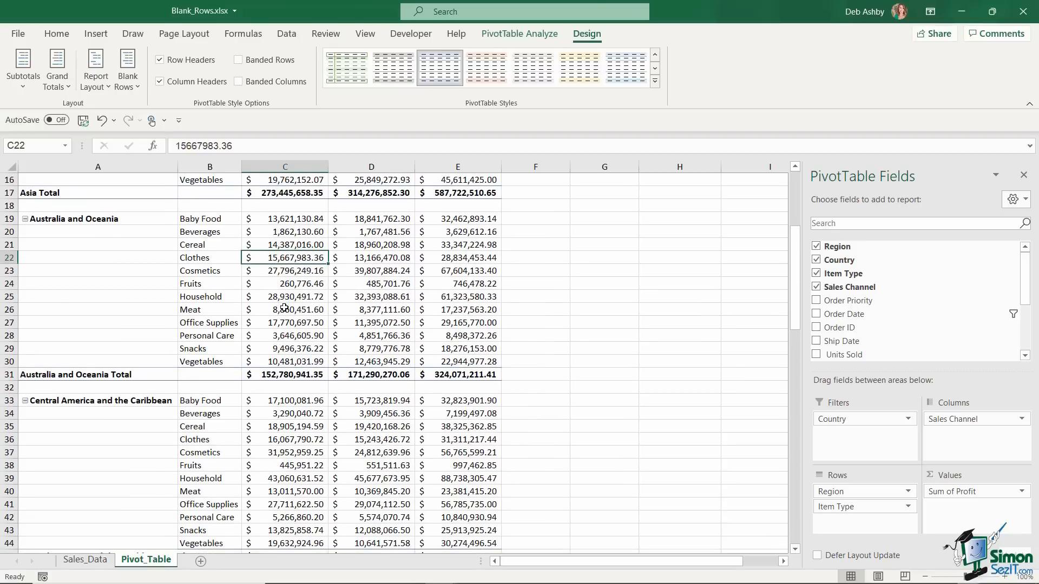
{"action": "scroll", "coordinate": [228, 386], "scroll_direction": "down", "scroll_amount": 3}
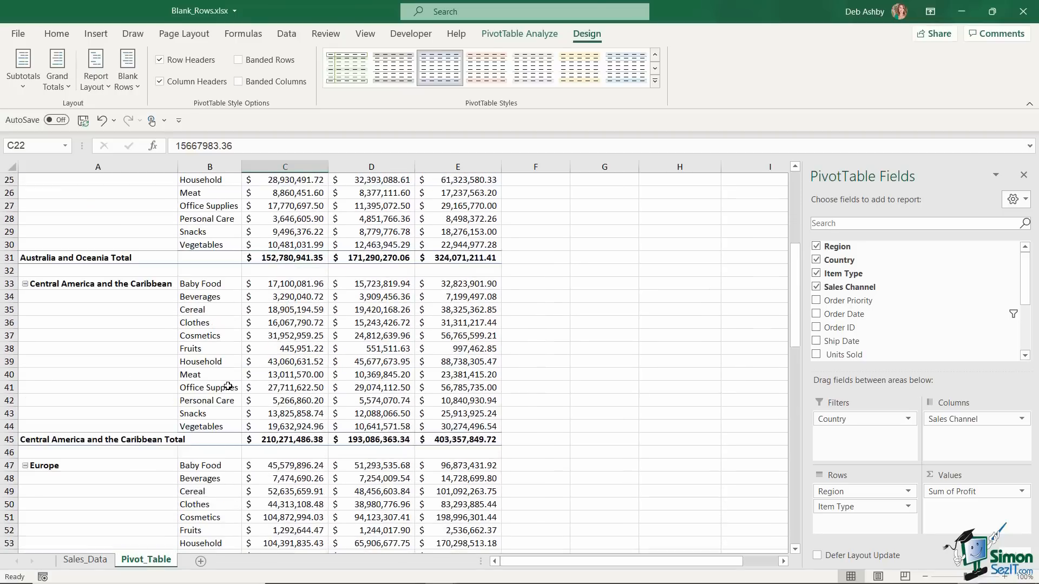
{"action": "scroll", "coordinate": [228, 387], "scroll_direction": "down", "scroll_amount": 3}
{"action": "scroll", "coordinate": [227, 386], "scroll_direction": "up", "scroll_amount": 11}
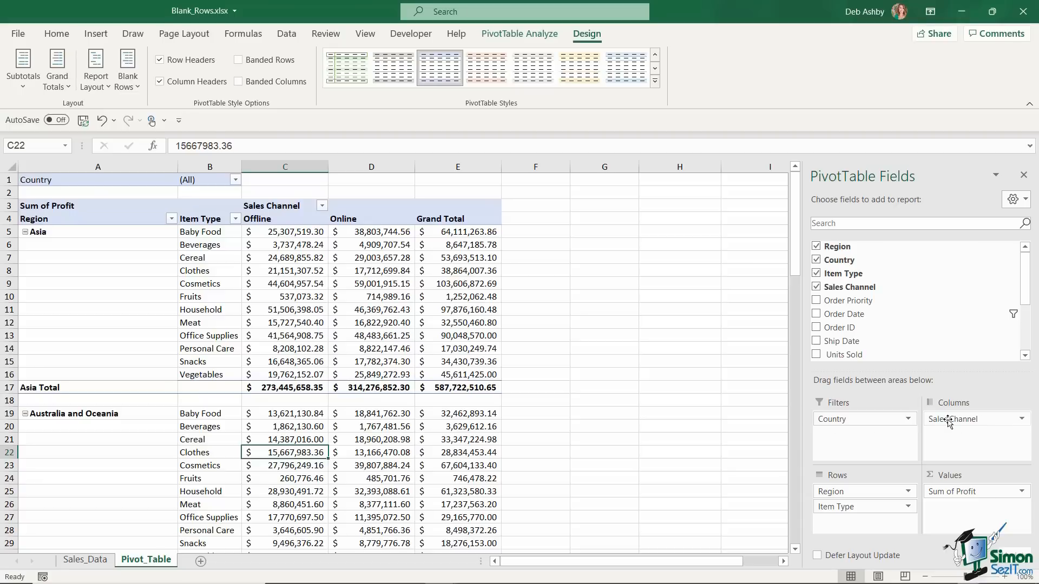
Move the Sales Channel field from the columns to the rows beneath Item Type and inspect row 7 below Baby Food Total
{"action": "left_click_drag", "start_coordinate": [949, 423], "coordinate": [859, 539]}
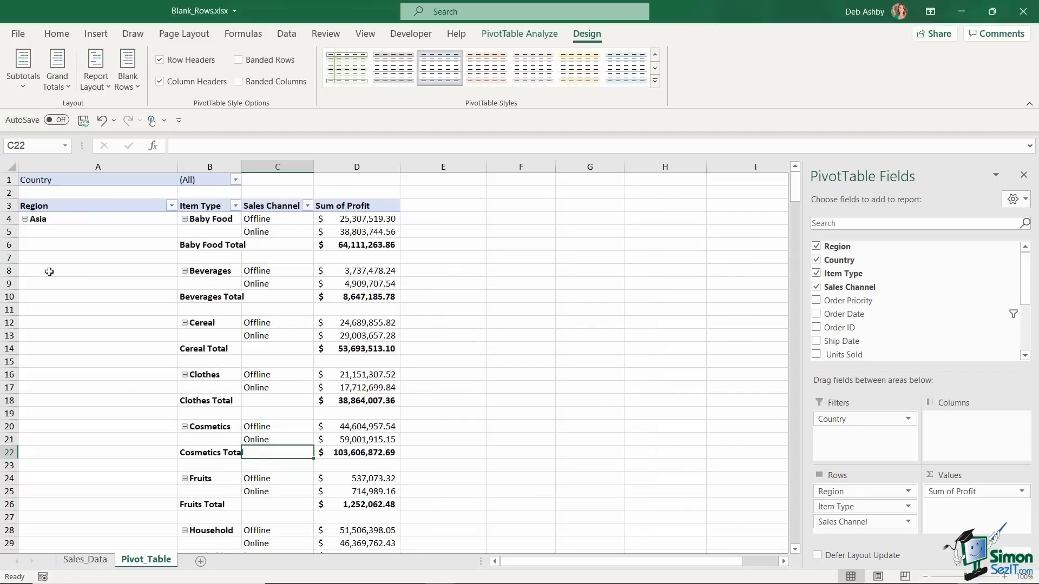
{"action": "left_click", "coordinate": [11, 258]}
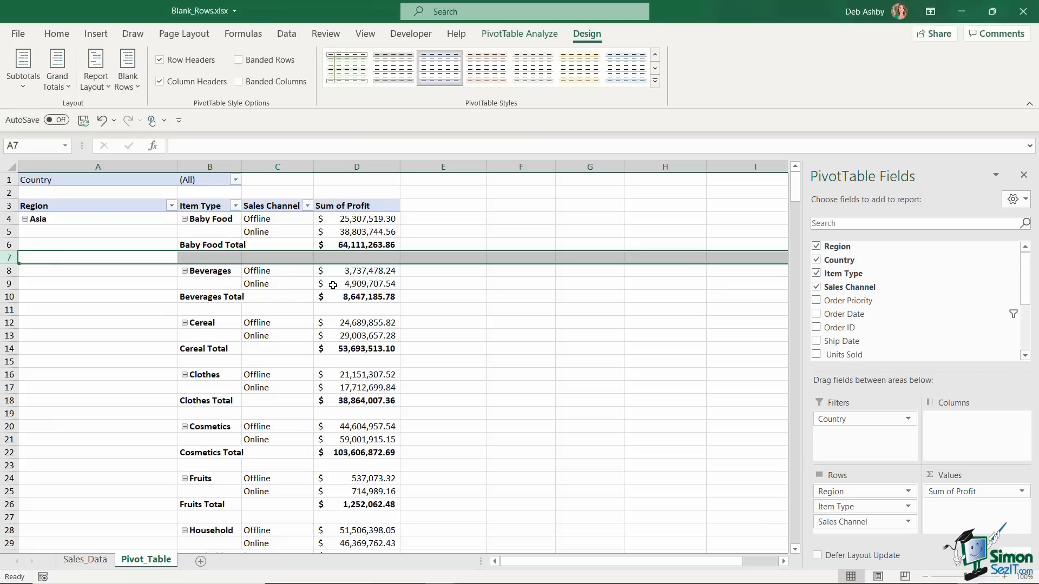
Inspect row 11 below Beverages Total and move the Sales Channel field from the rows back to the columns
{"action": "left_click", "coordinate": [9, 310]}
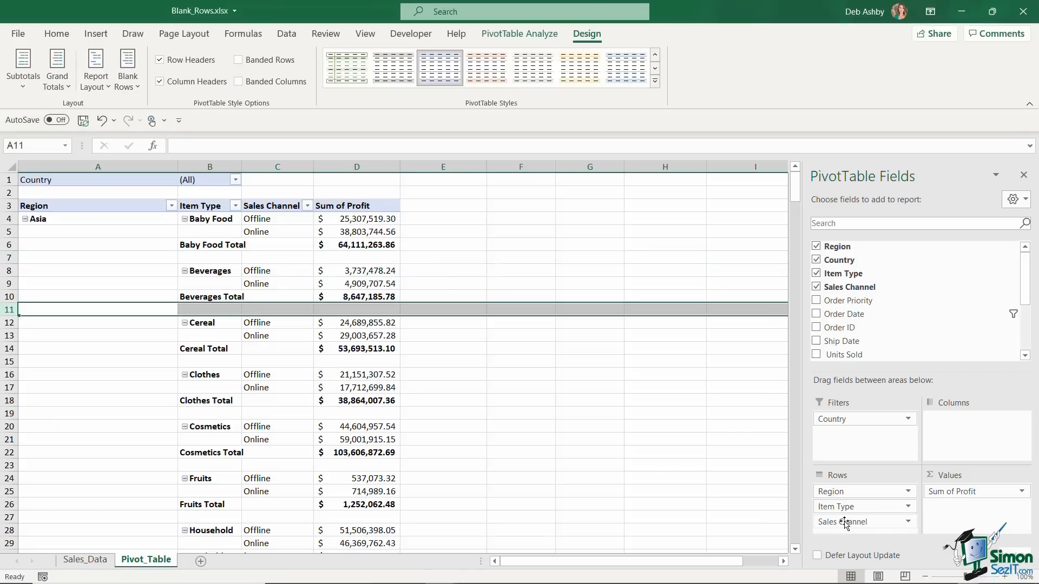
{"action": "left_click_drag", "start_coordinate": [846, 523], "coordinate": [987, 444]}
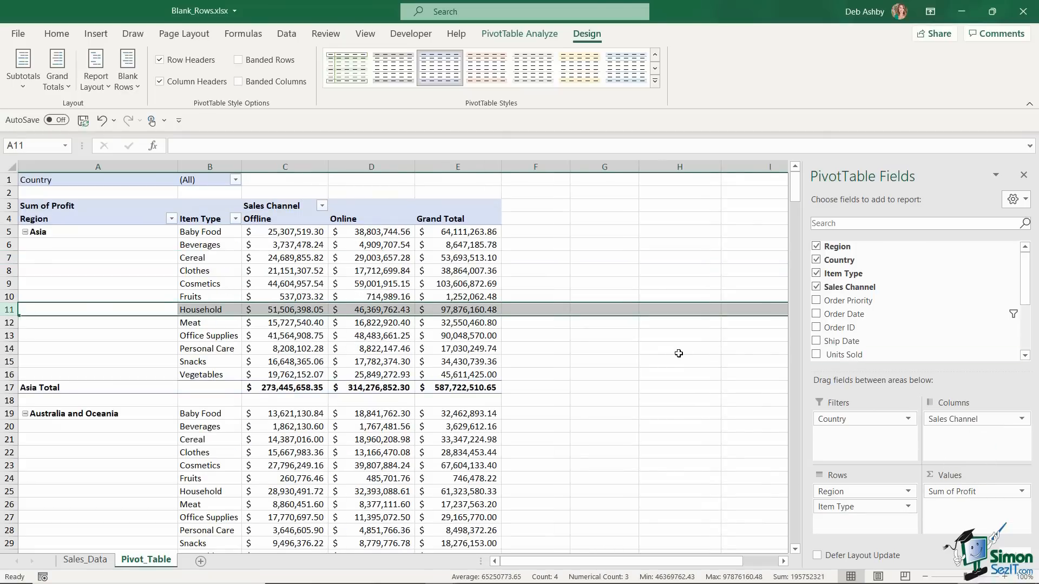
{"action": "left_click", "coordinate": [371, 336]}
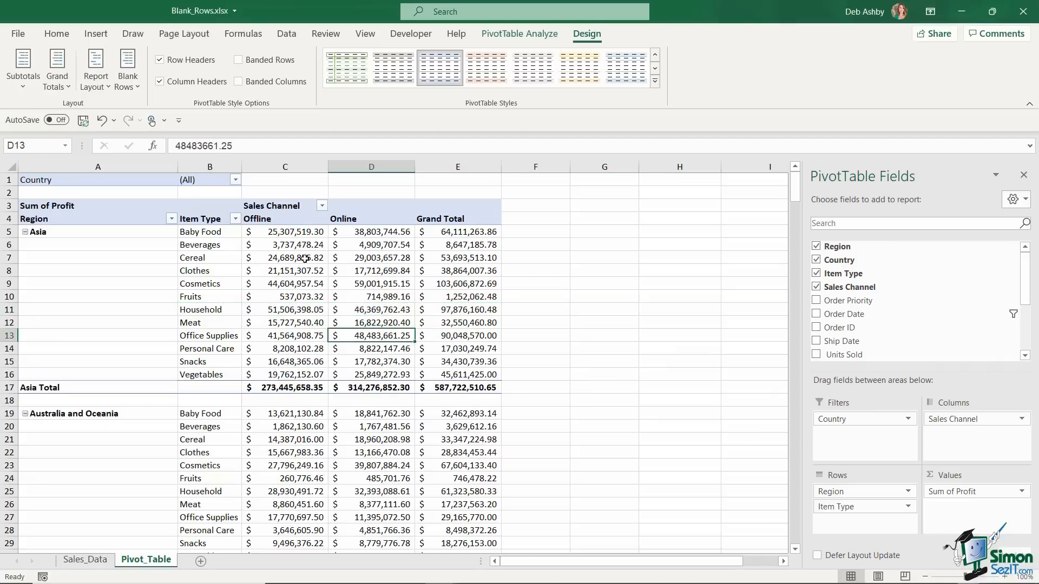
Show the PivotTable in compact form and inspect row 18 between the Asia and Australia and Oceania groups
{"action": "left_click", "coordinate": [102, 84]}
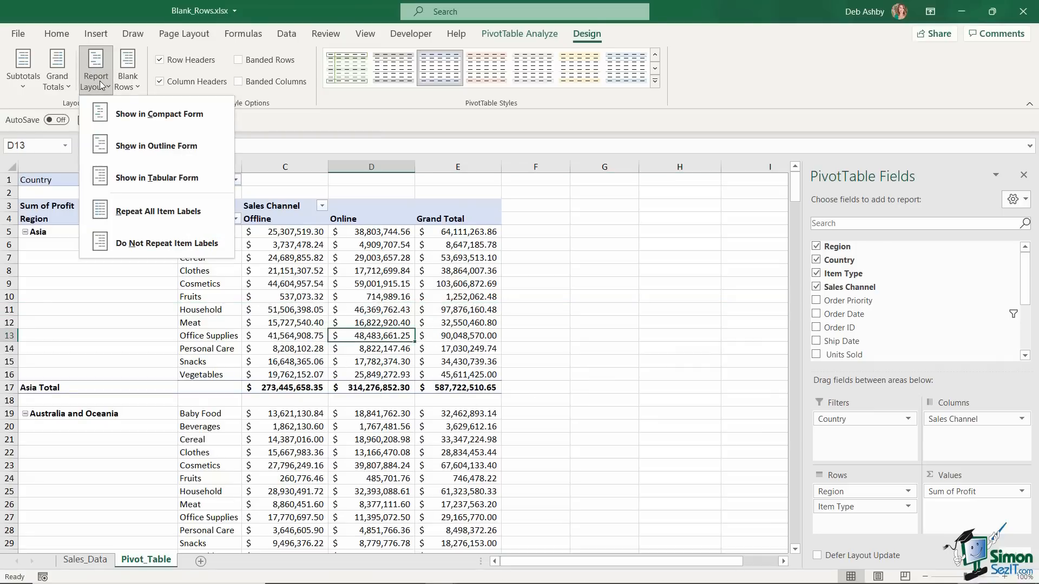
{"action": "left_click", "coordinate": [147, 121]}
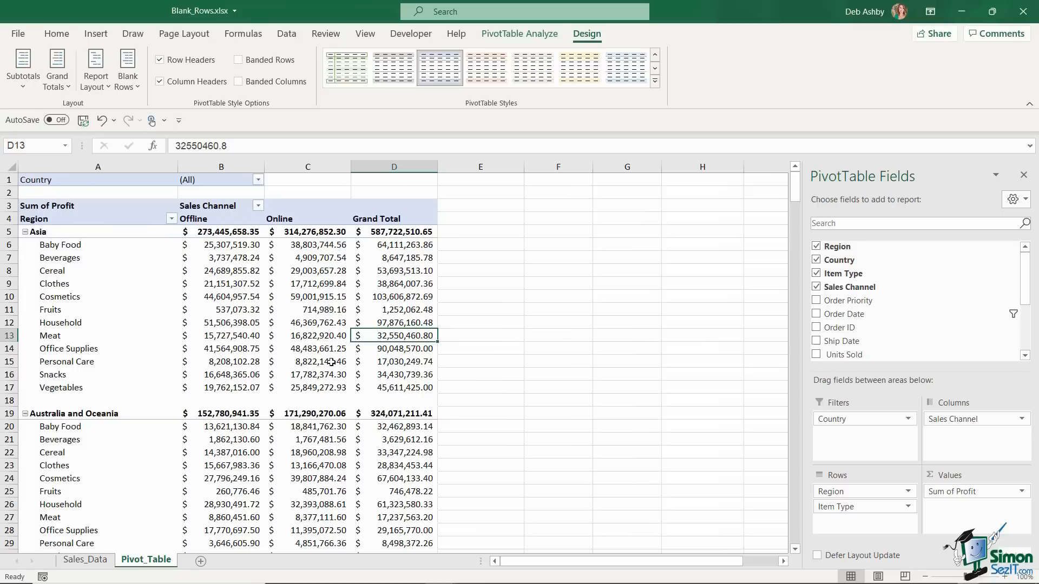
{"action": "left_click", "coordinate": [11, 402]}
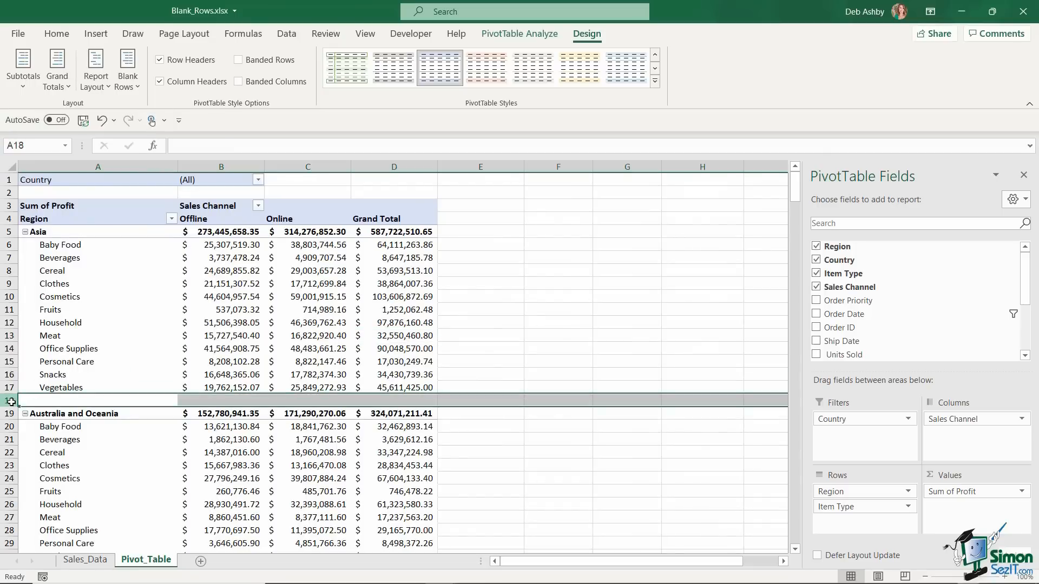
Show the PivotTable in tabular form again
{"action": "left_click", "coordinate": [313, 292]}
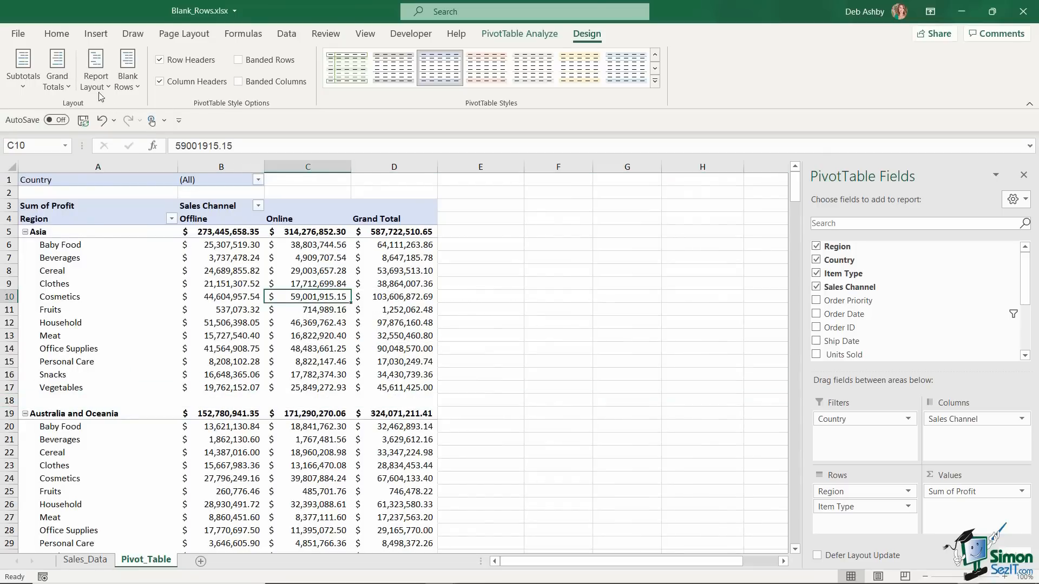
{"action": "left_click", "coordinate": [96, 76]}
{"action": "left_click", "coordinate": [135, 178]}
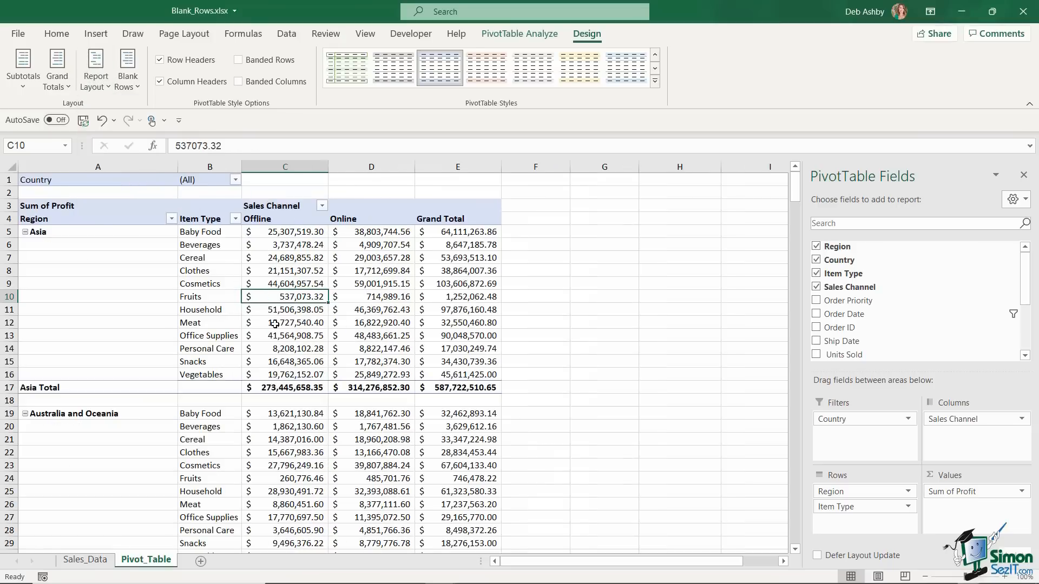
Remove the blank line after each item in the tabular PivotTable
{"action": "left_click", "coordinate": [308, 336]}
{"action": "left_click", "coordinate": [303, 284]}
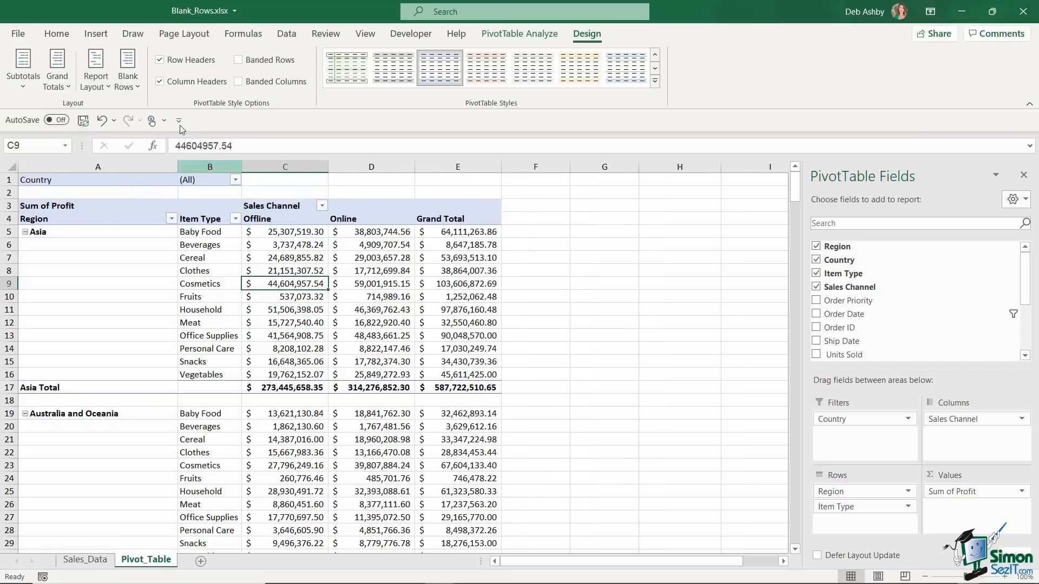
{"action": "left_click", "coordinate": [129, 86]}
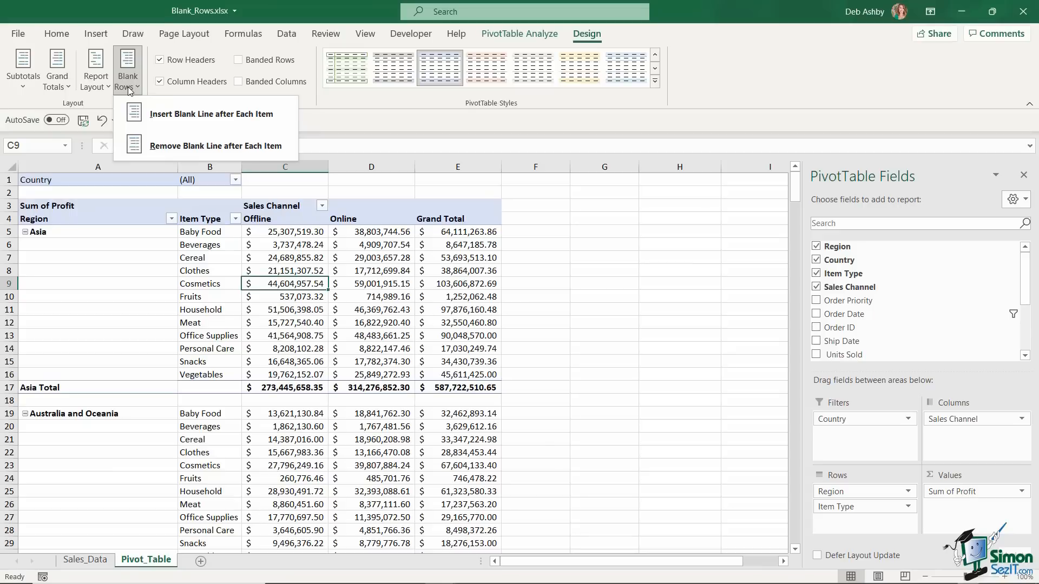
{"action": "left_click", "coordinate": [149, 150]}
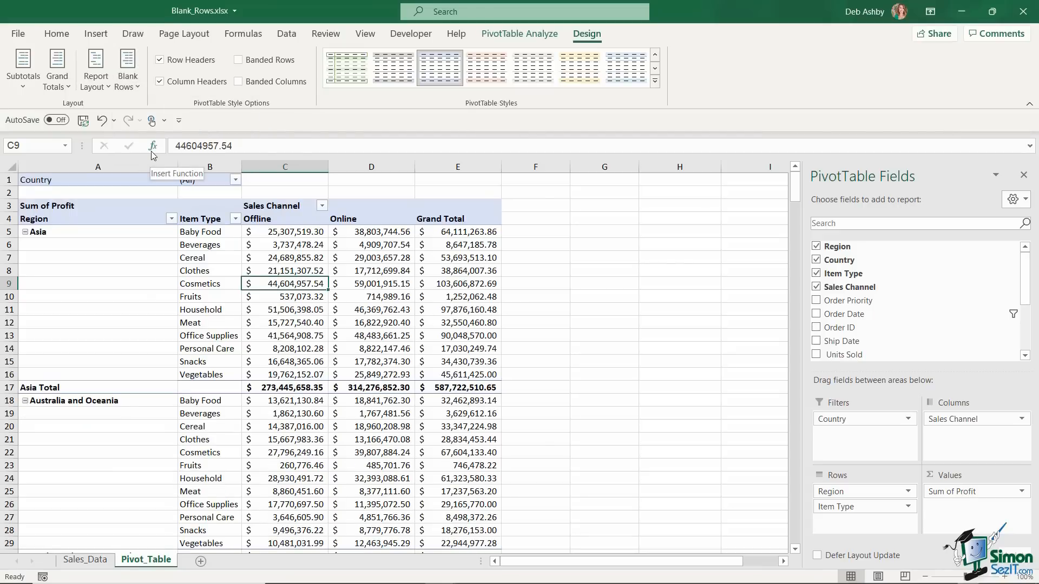
Insert a blank line after each item again to separate the region groups
{"action": "left_click", "coordinate": [128, 85]}
{"action": "left_click", "coordinate": [163, 114]}
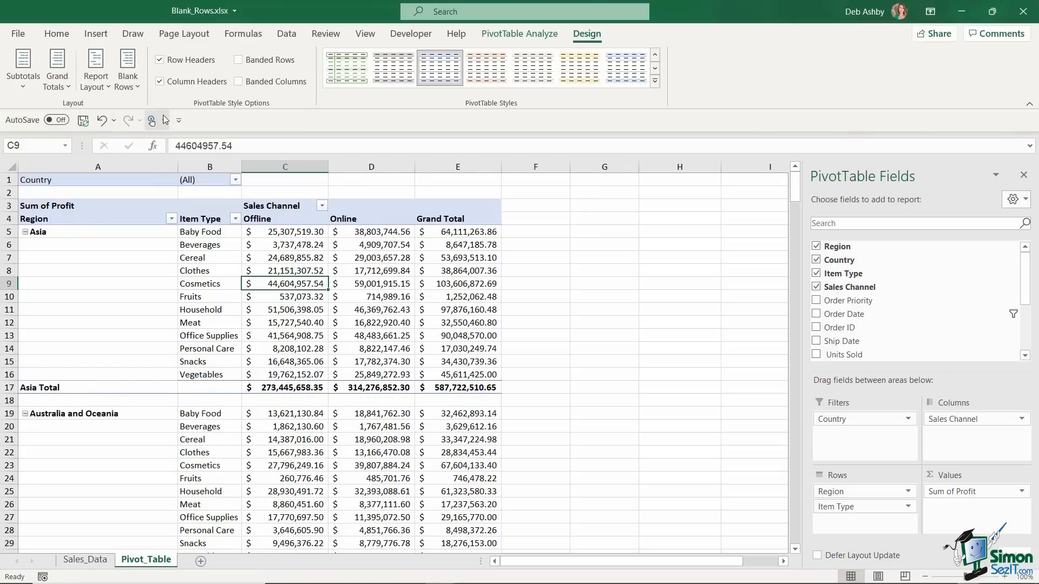
{"action": "left_click", "coordinate": [393, 334]}
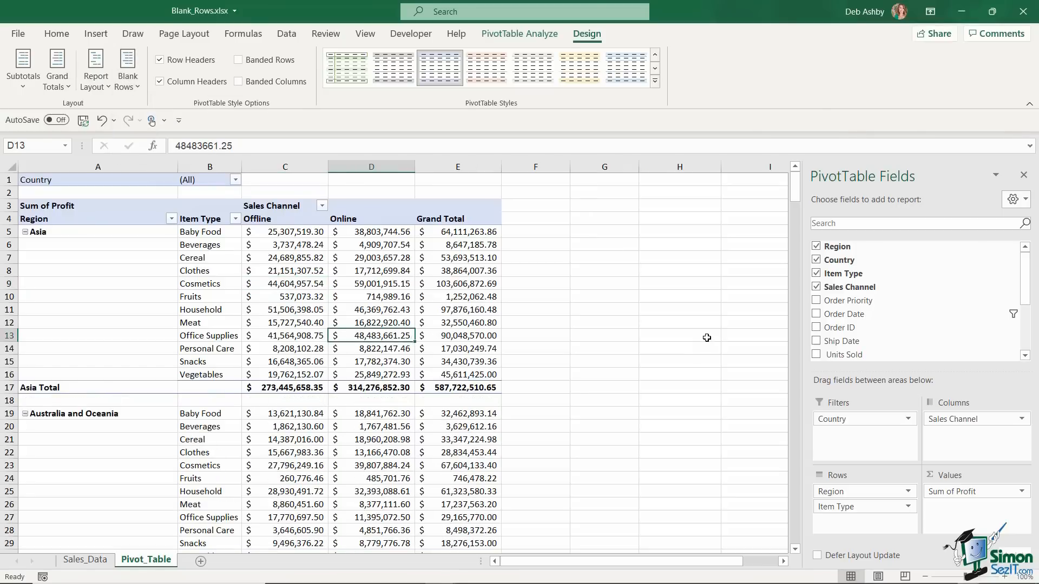